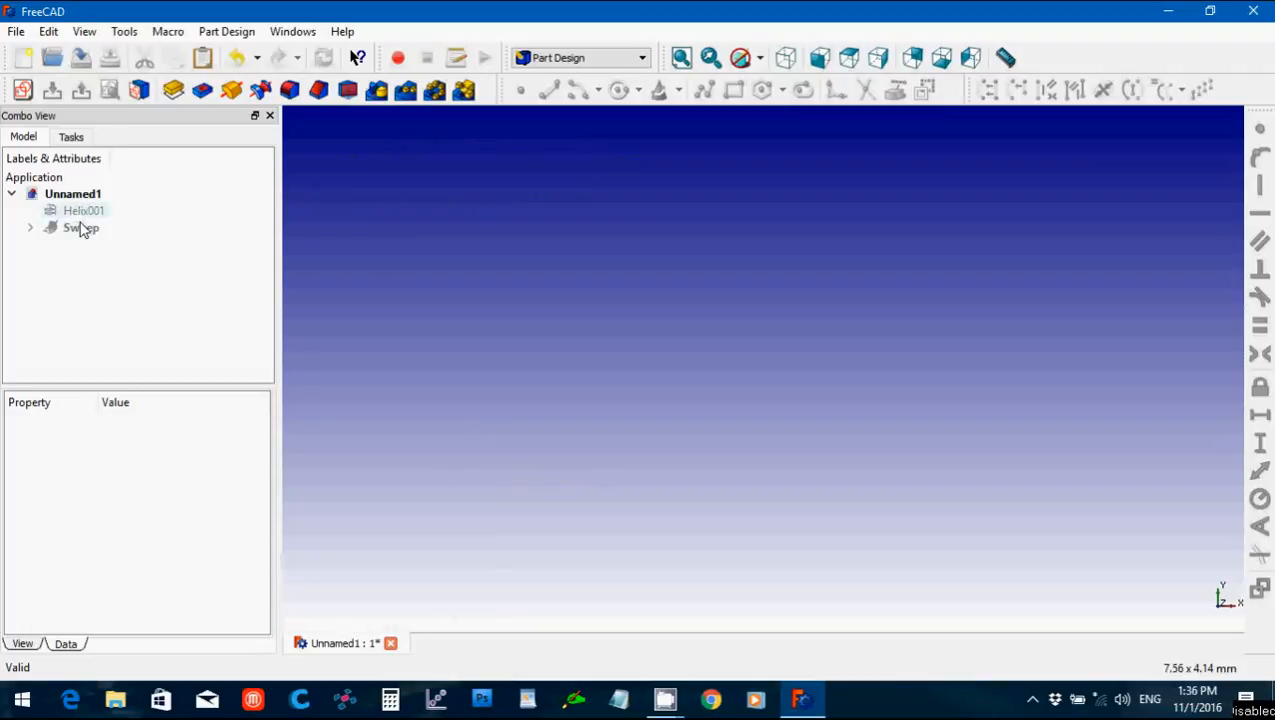
Show the hidden Sweep and examine the whole coil in the isometric view.
left_click(83, 228)
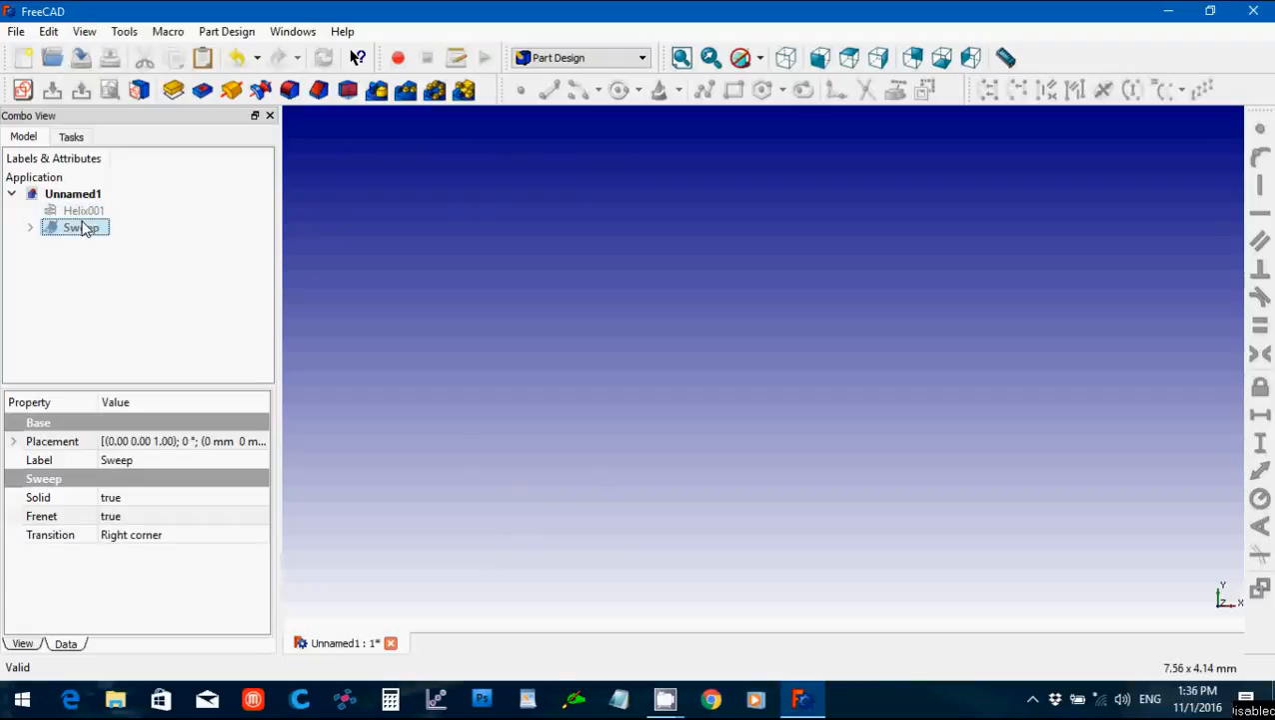
key("space")
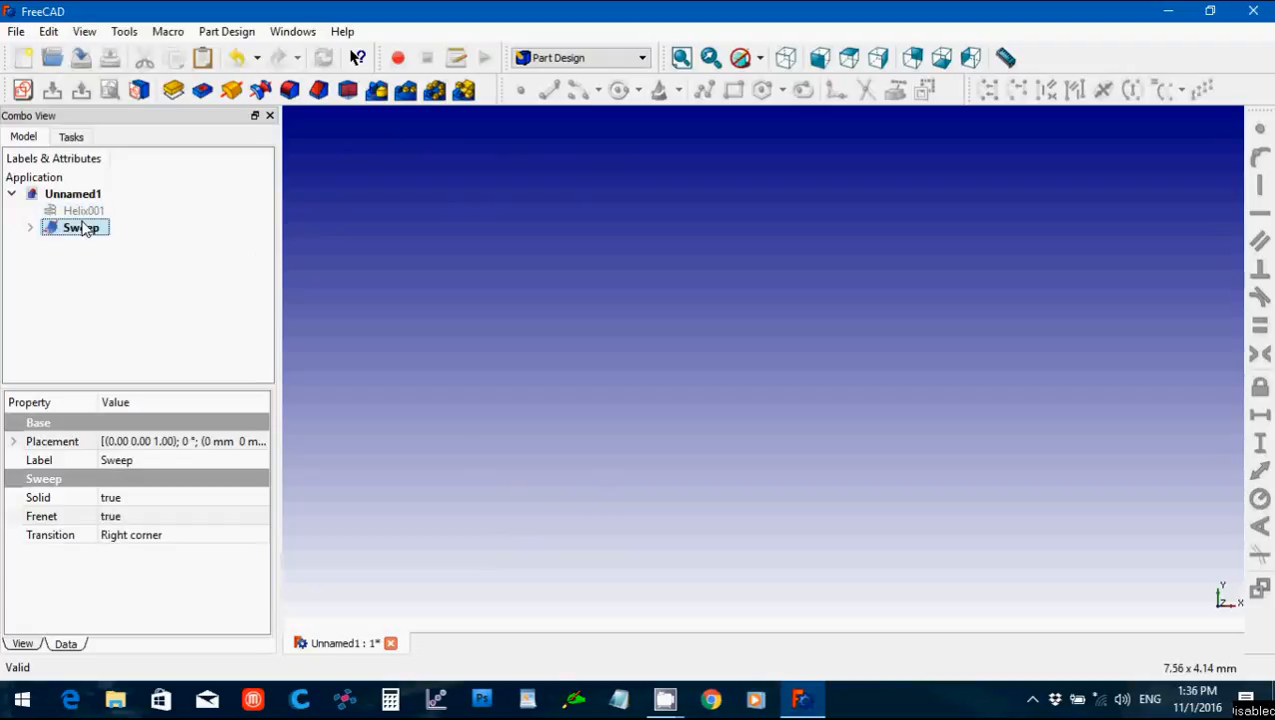
left_click(682, 57)
left_click(654, 363)
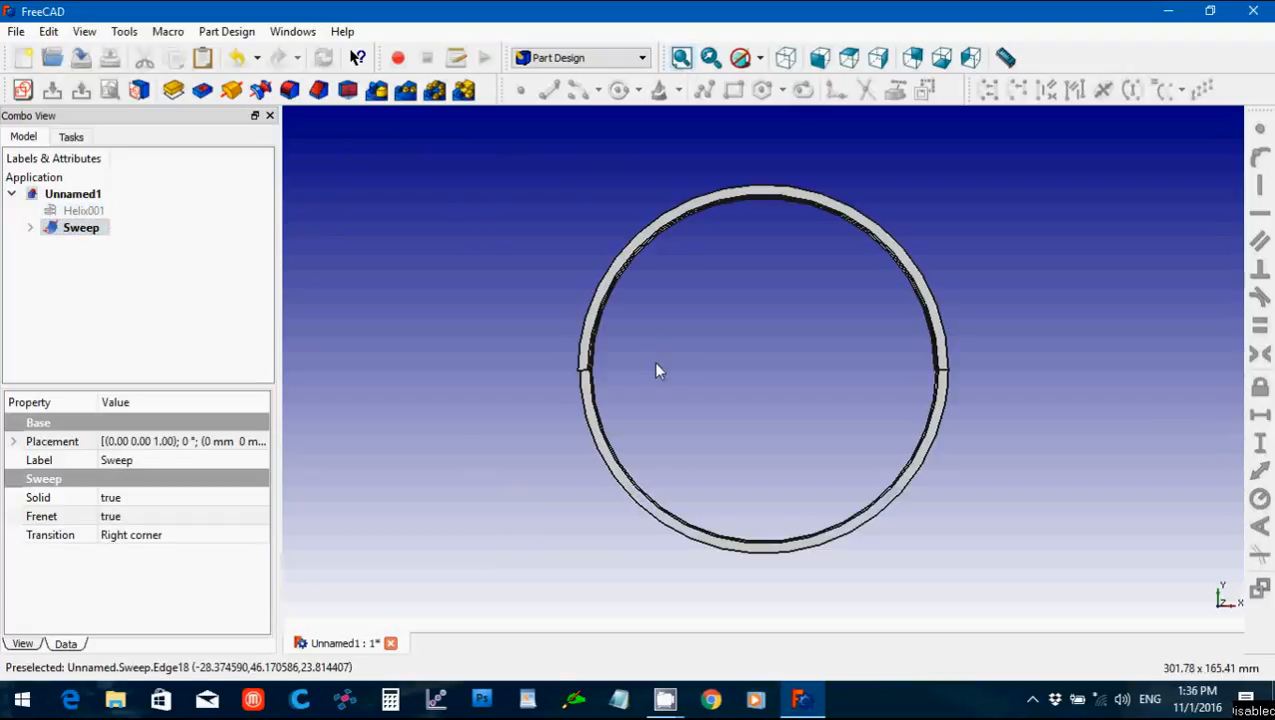
left_click(788, 58)
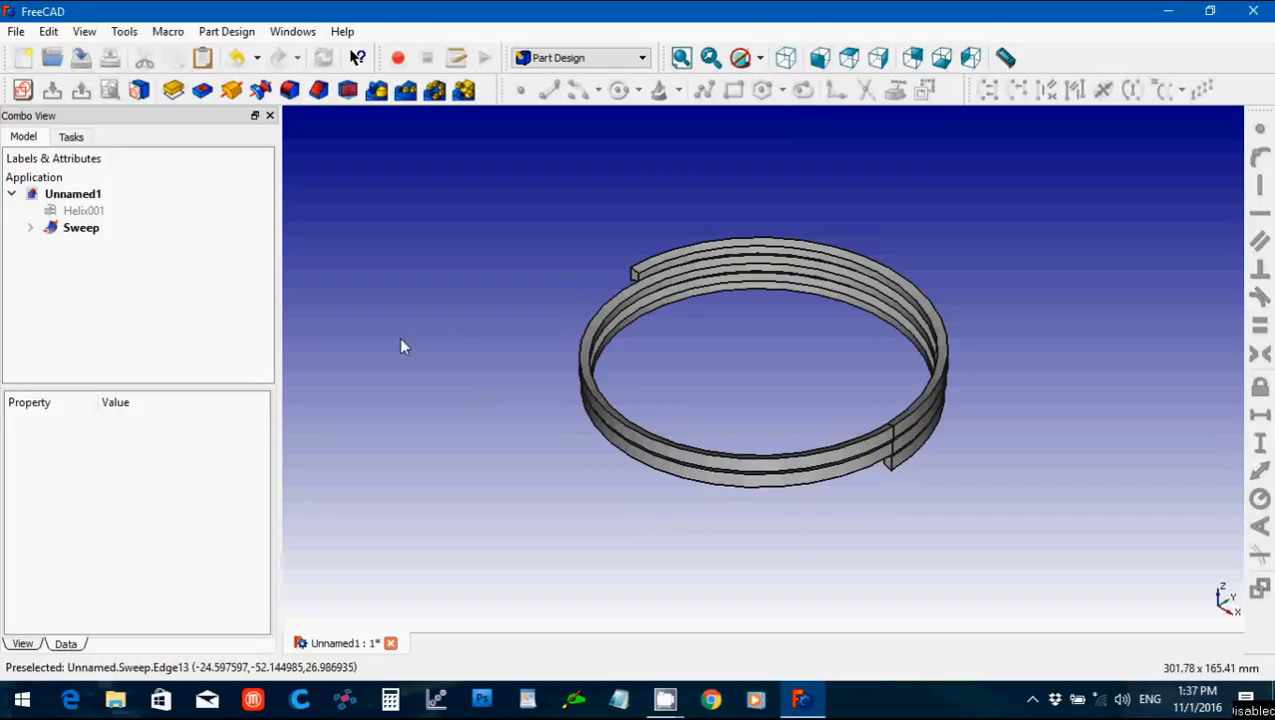
Hide the Sweep so that the 3D view is clear for sketching.
left_click(89, 229)
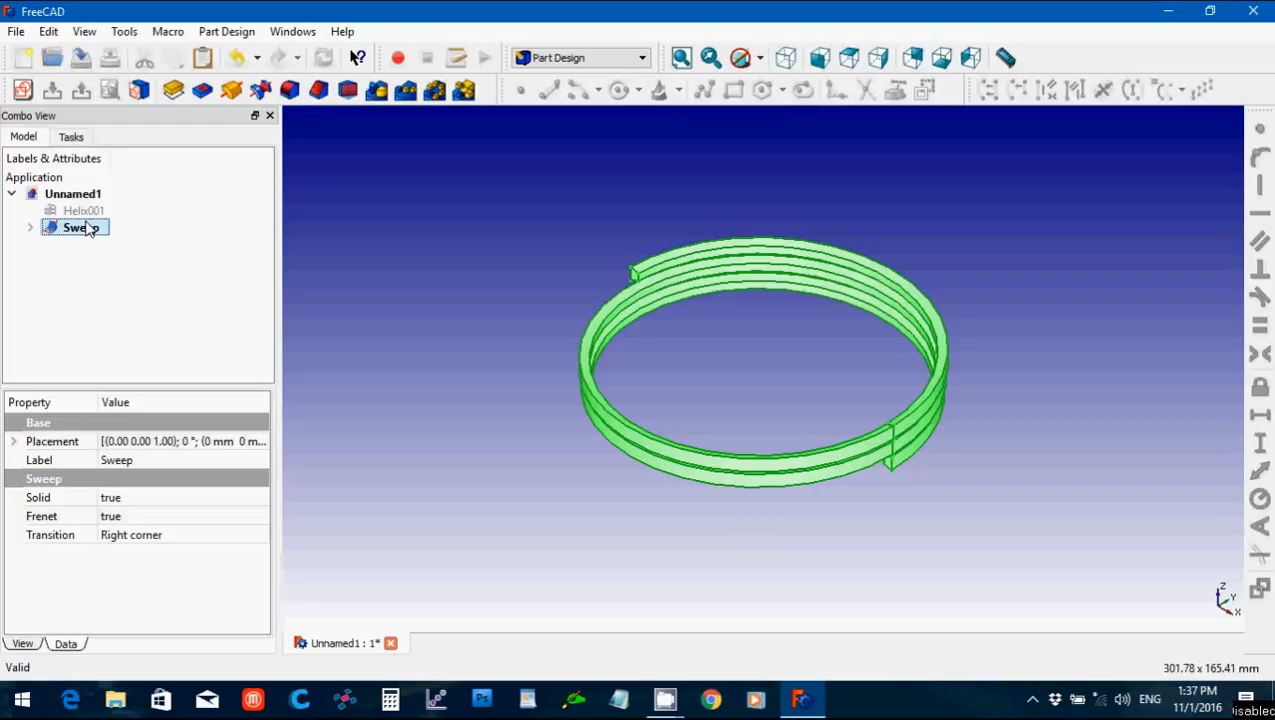
key("space")
left_click(168, 245)
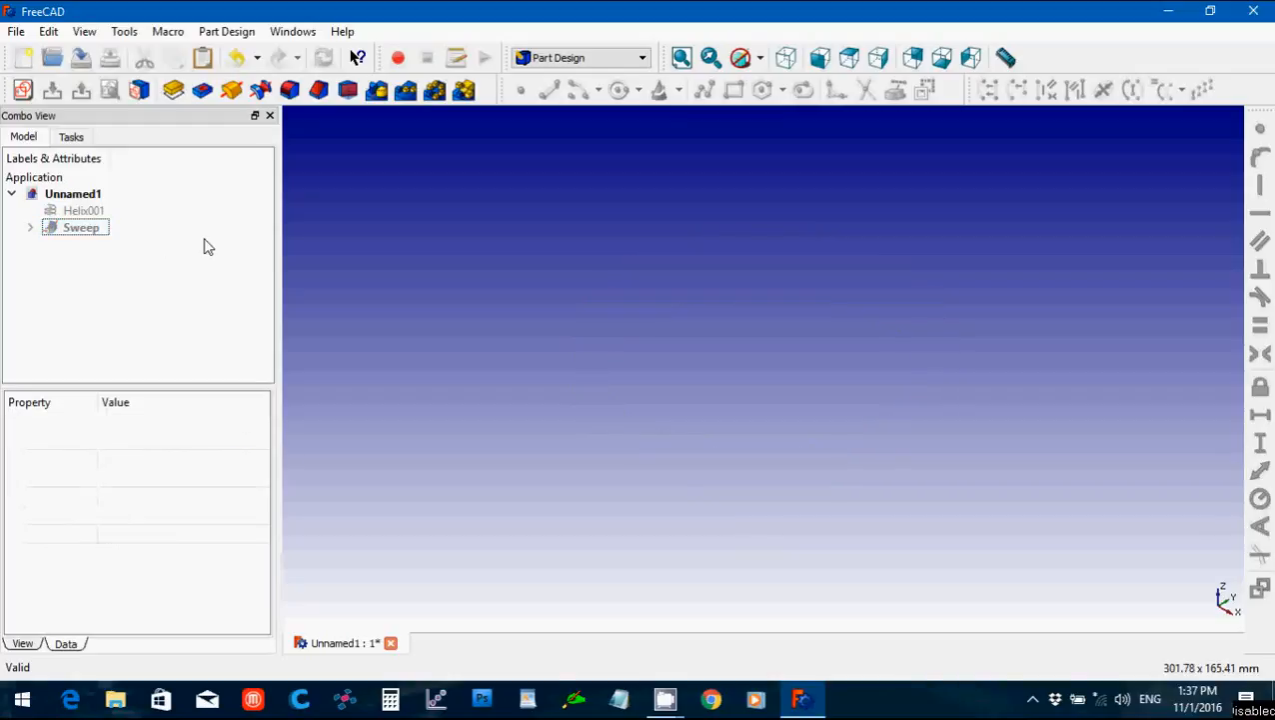
Create a new sketch on the XZ-Plane with 0 mm offset.
left_click(22, 90)
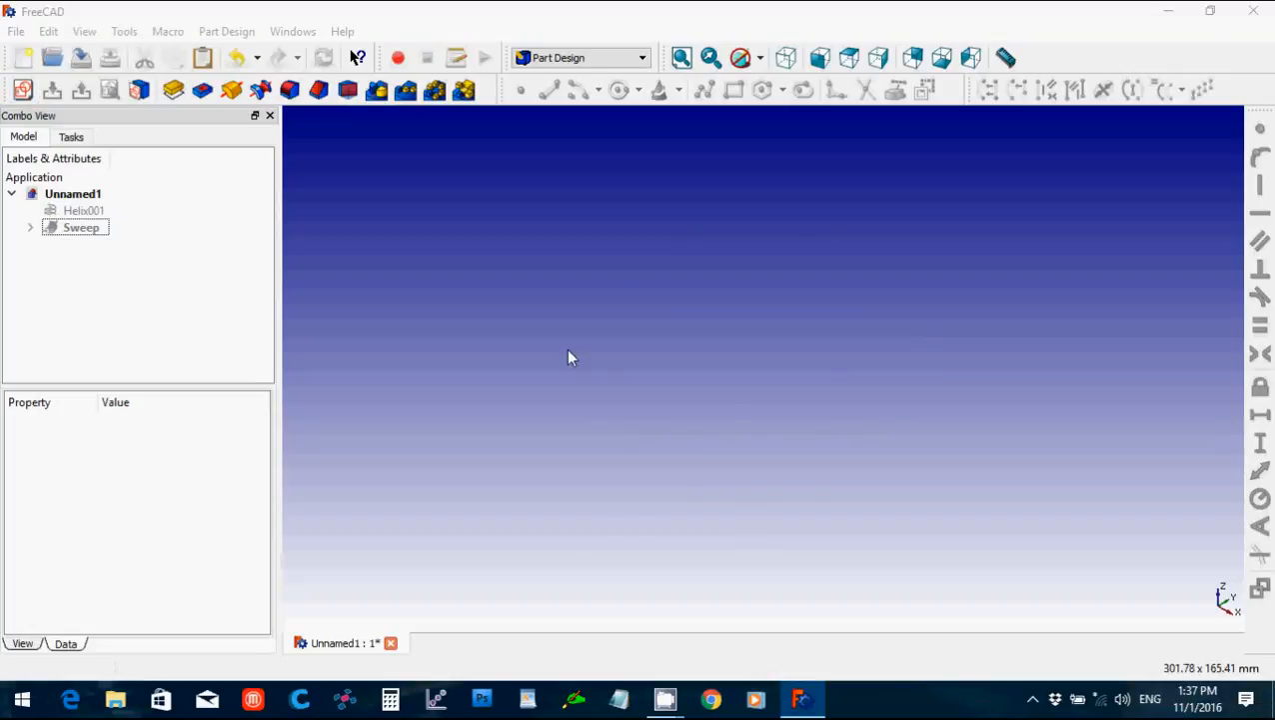
left_click(580, 320)
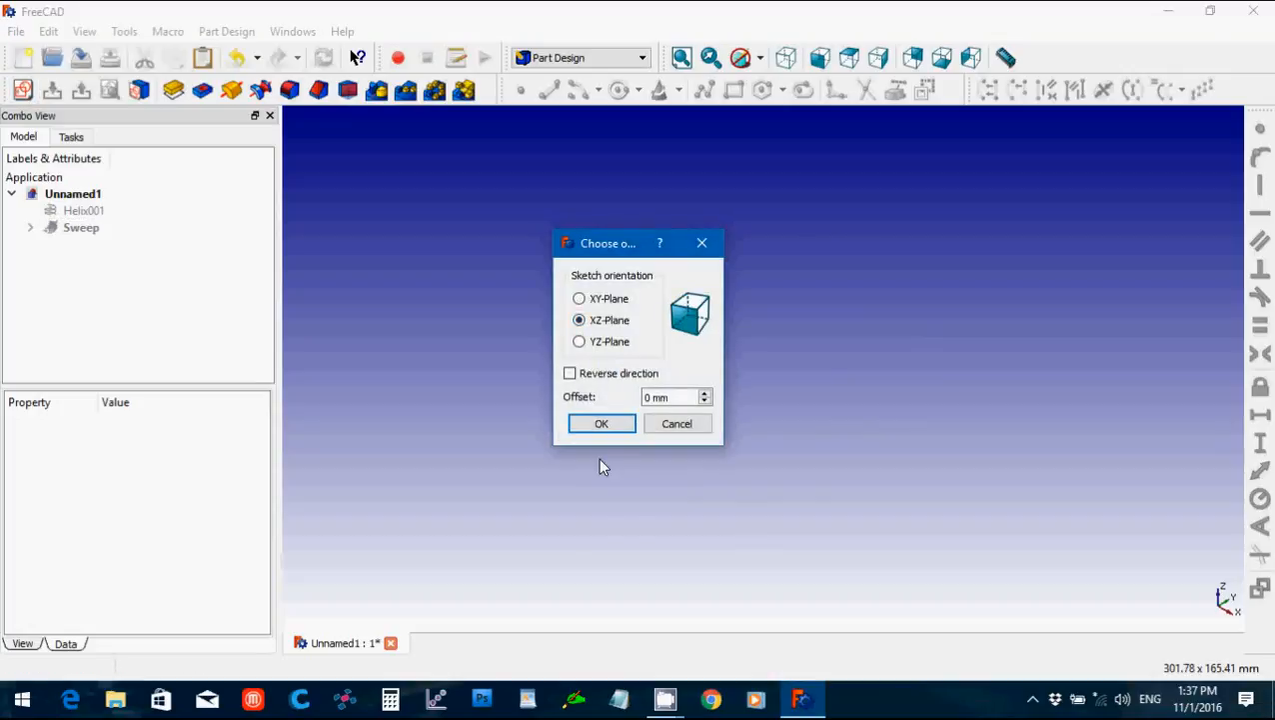
left_click(597, 424)
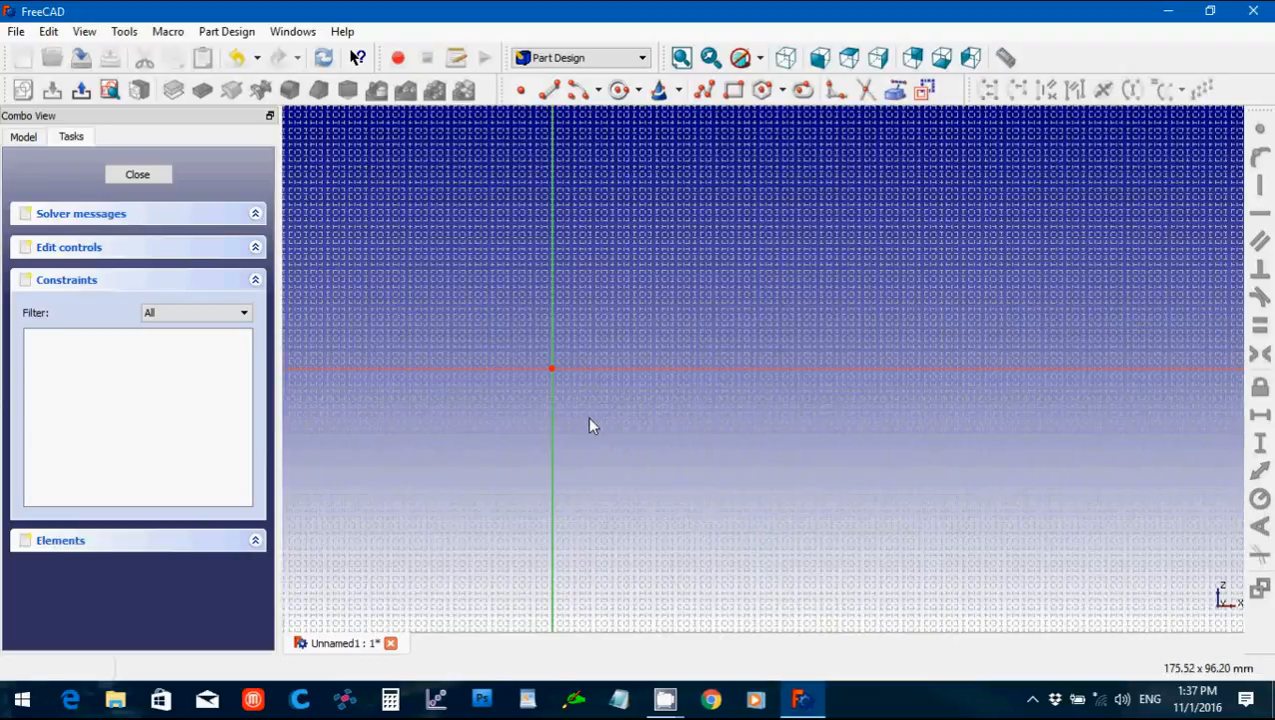
Draw a closed six-sided flanged profile below the horizontal axis, about 12 mm wide at the top and 28 mm tall, with a slanted wall.
left_click(703, 90)
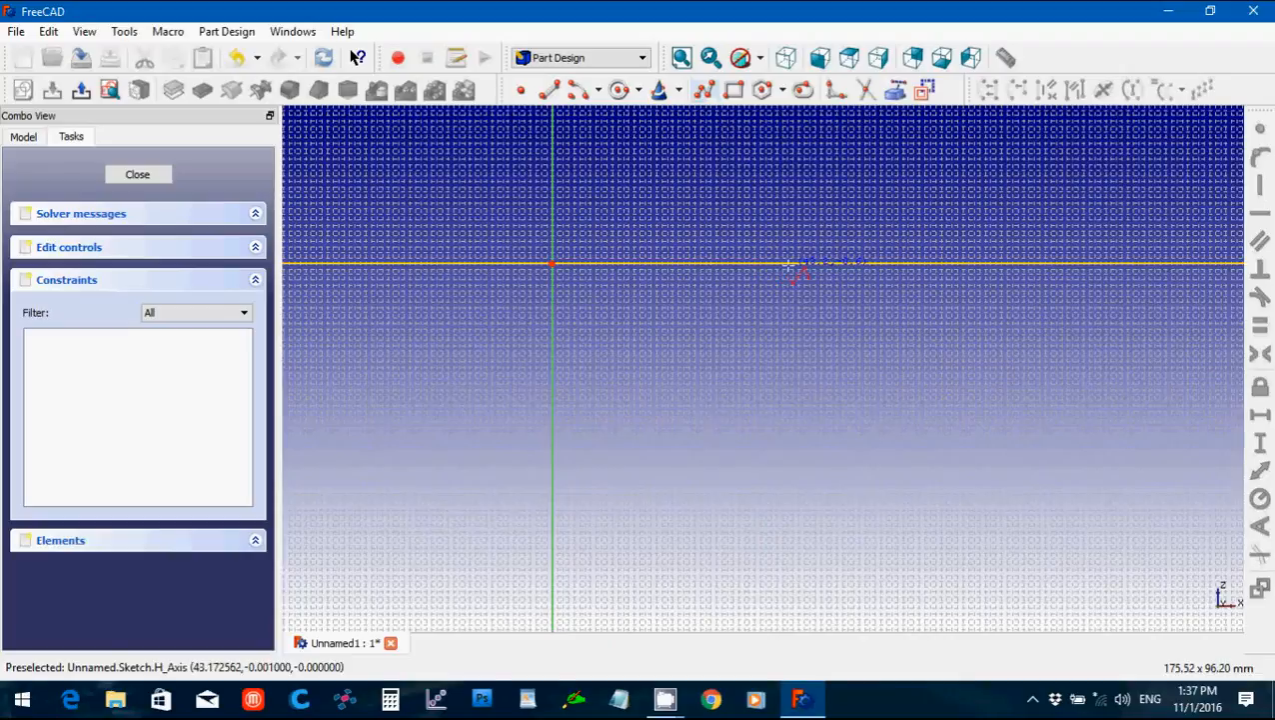
left_click(783, 265)
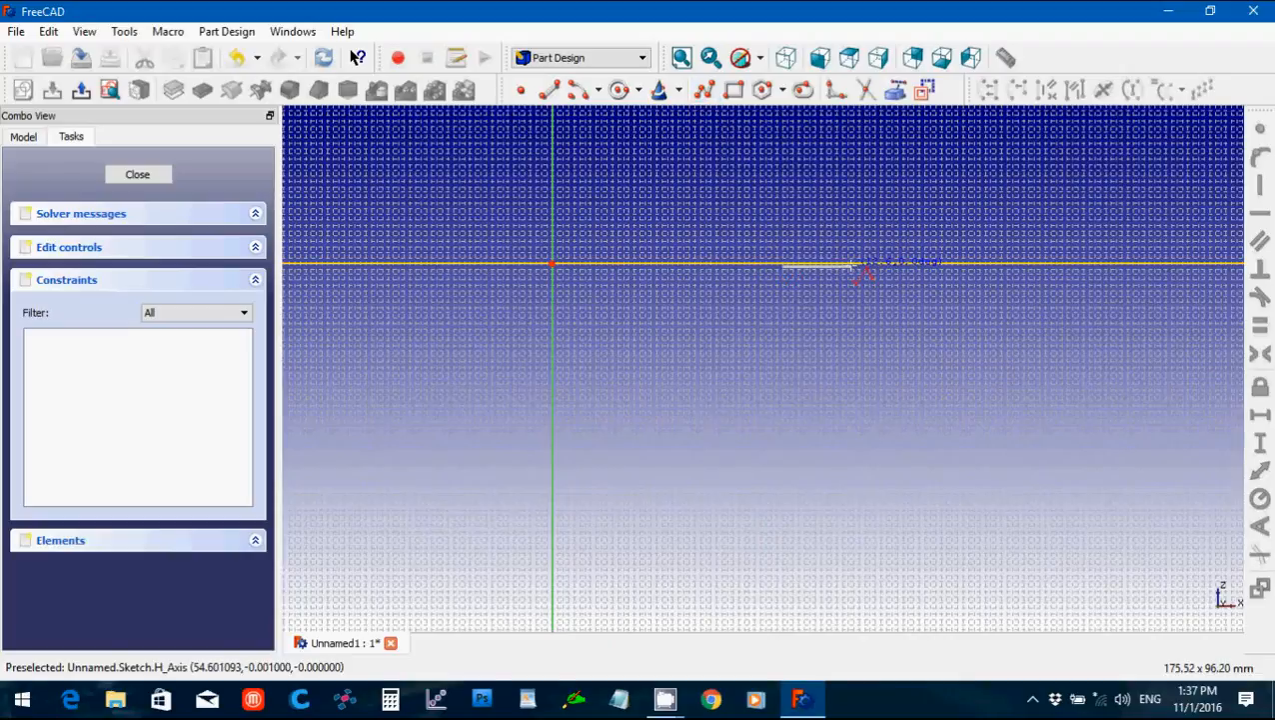
left_click(852, 265)
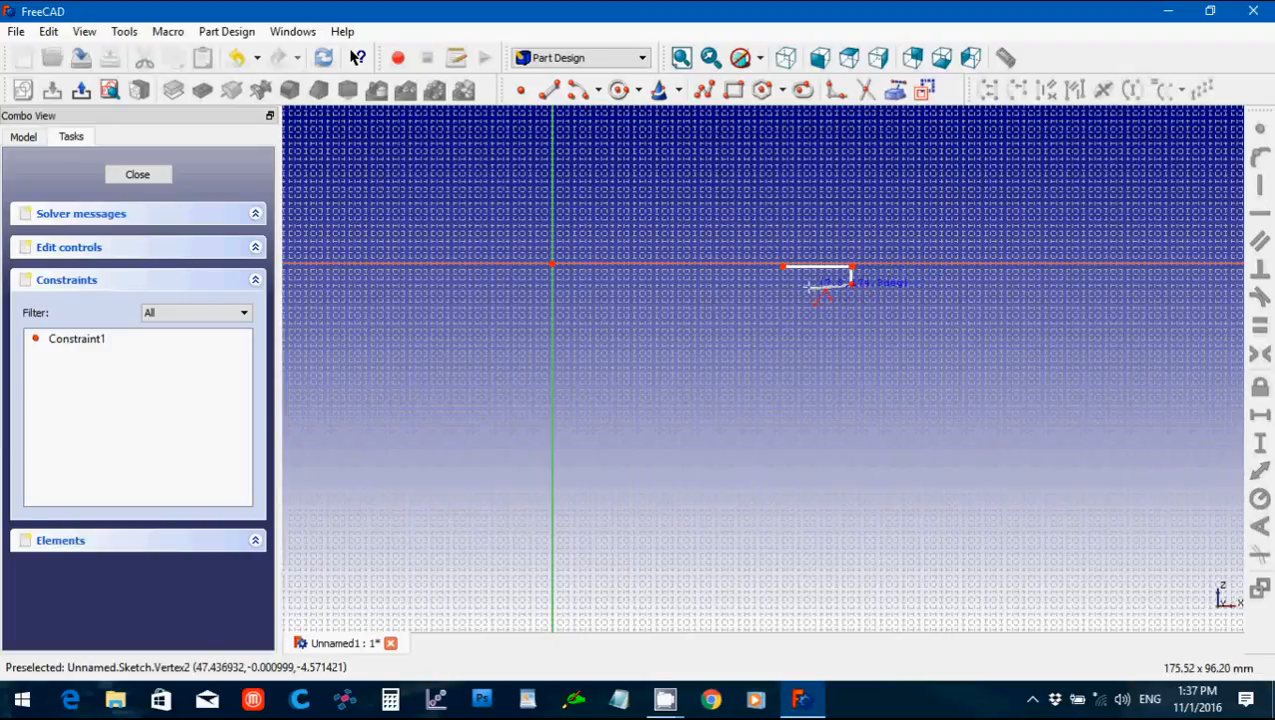
left_click(808, 287)
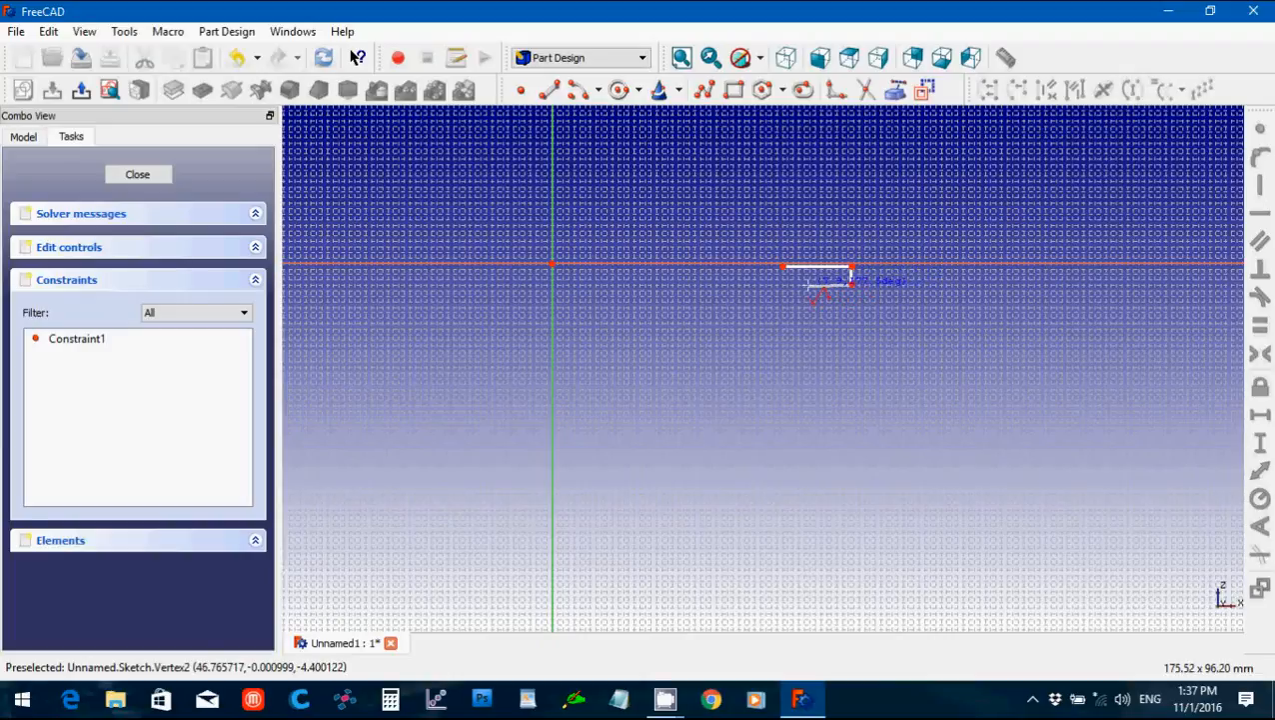
left_click(773, 413)
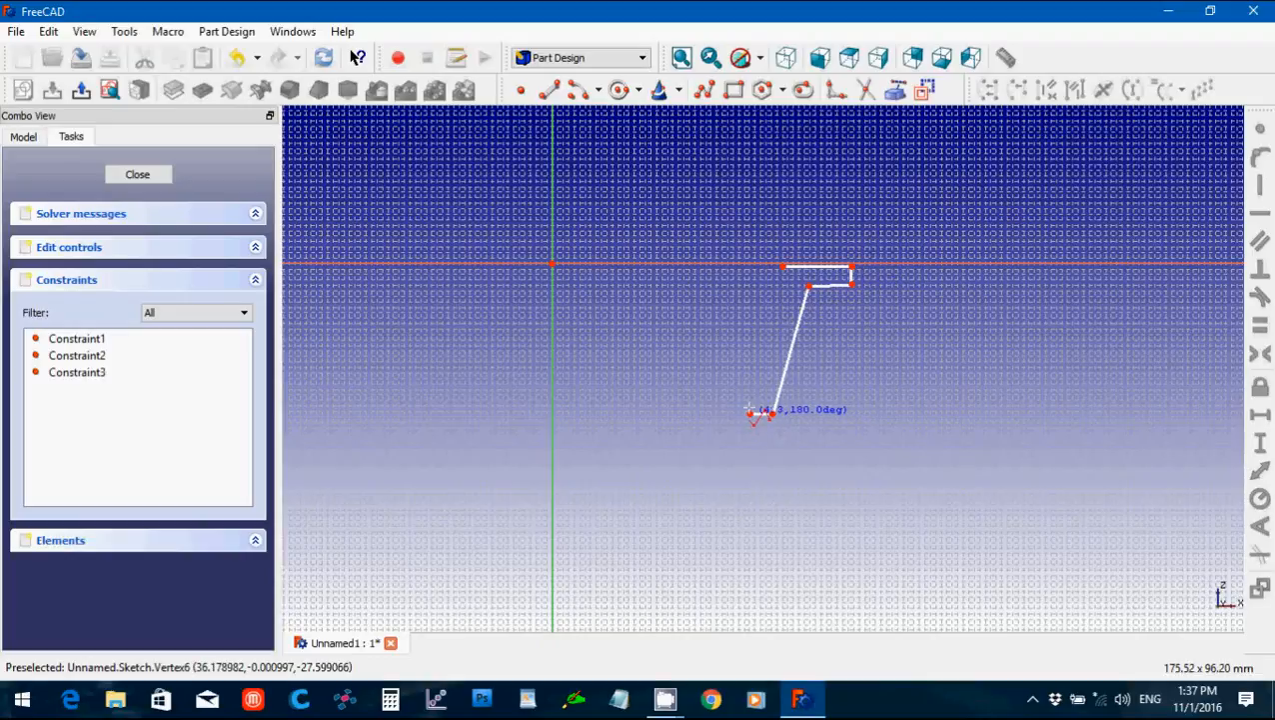
left_click(750, 411)
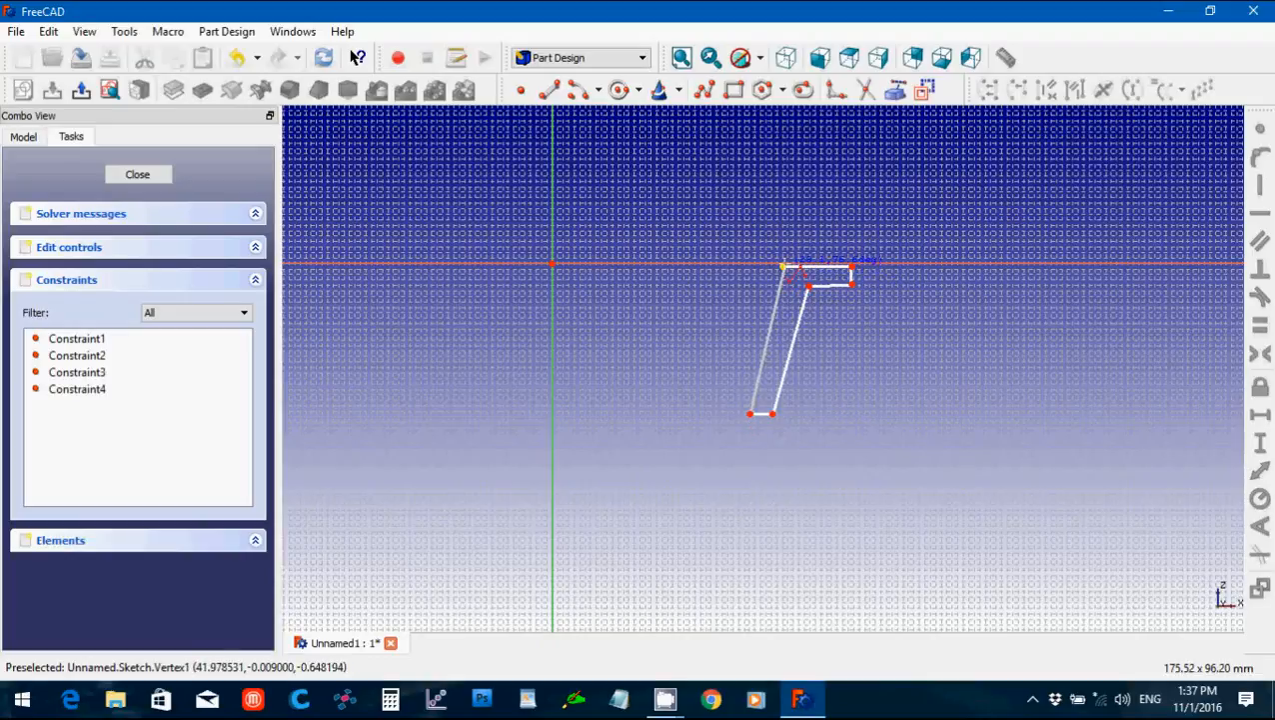
left_click(784, 267)
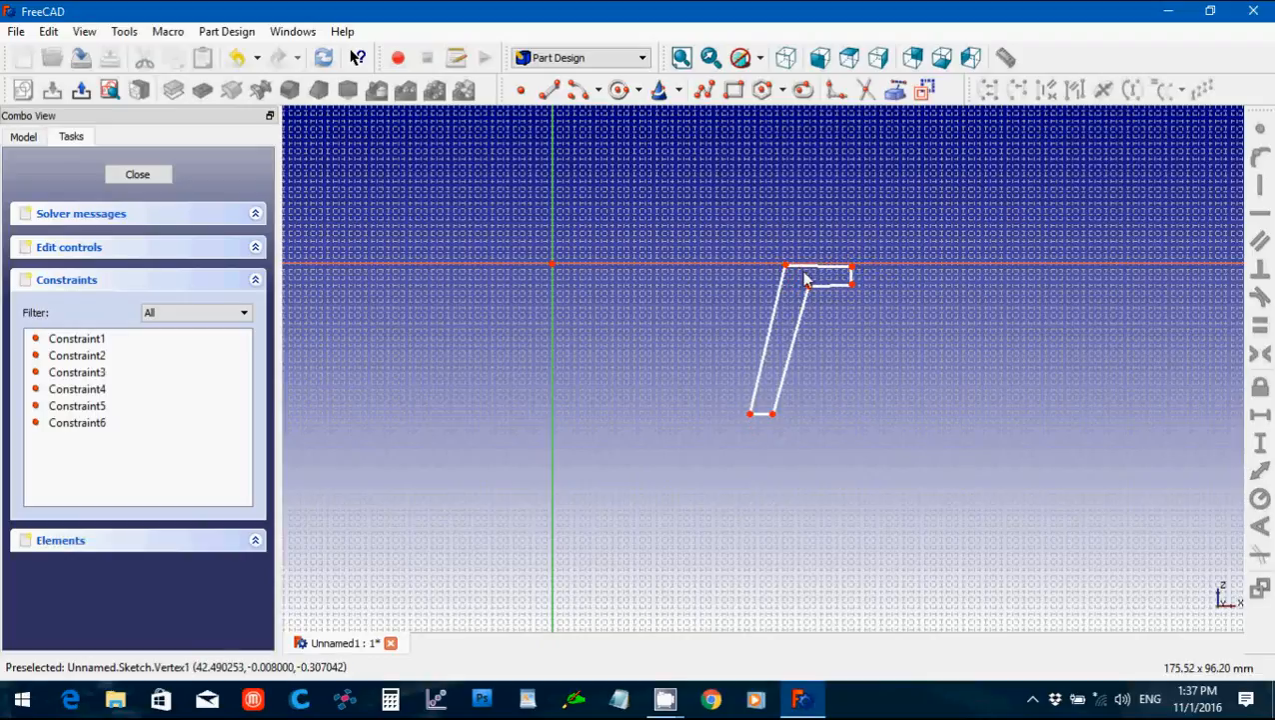
Constrain the profile's top edge horizontal and fix its inner corner onto the horizontal axis.
left_click(1251, 214)
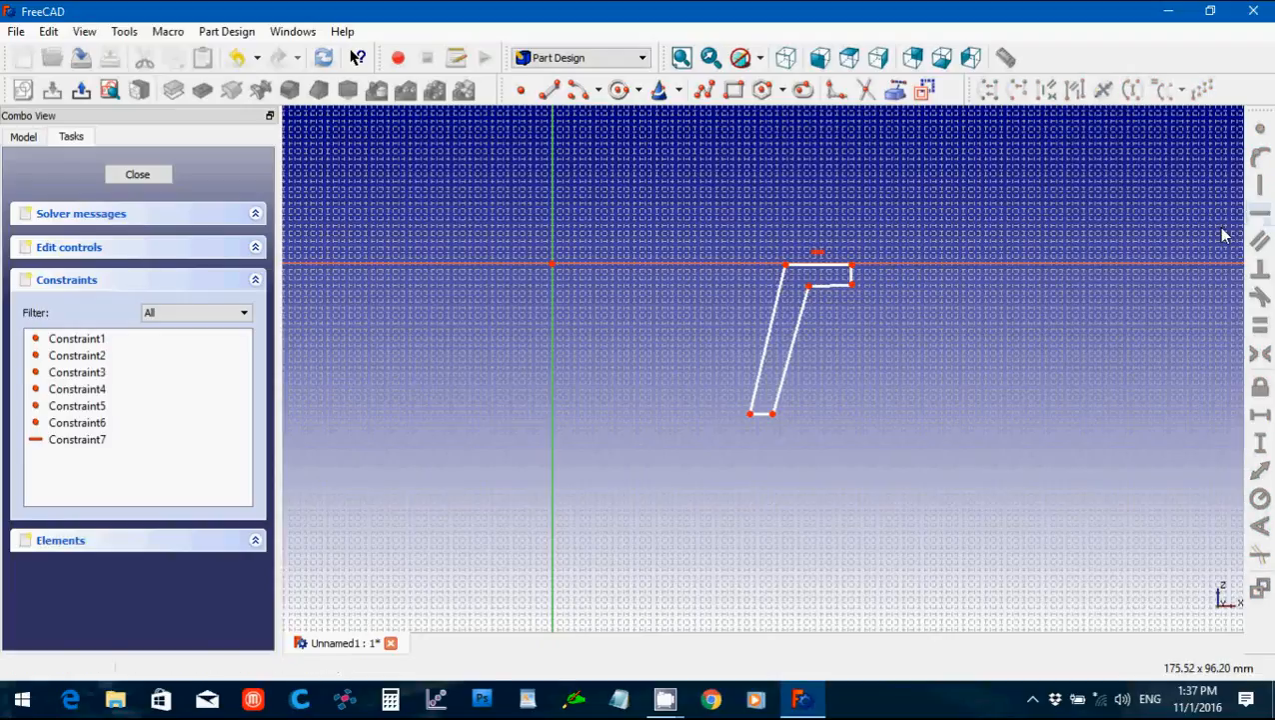
left_click(786, 267)
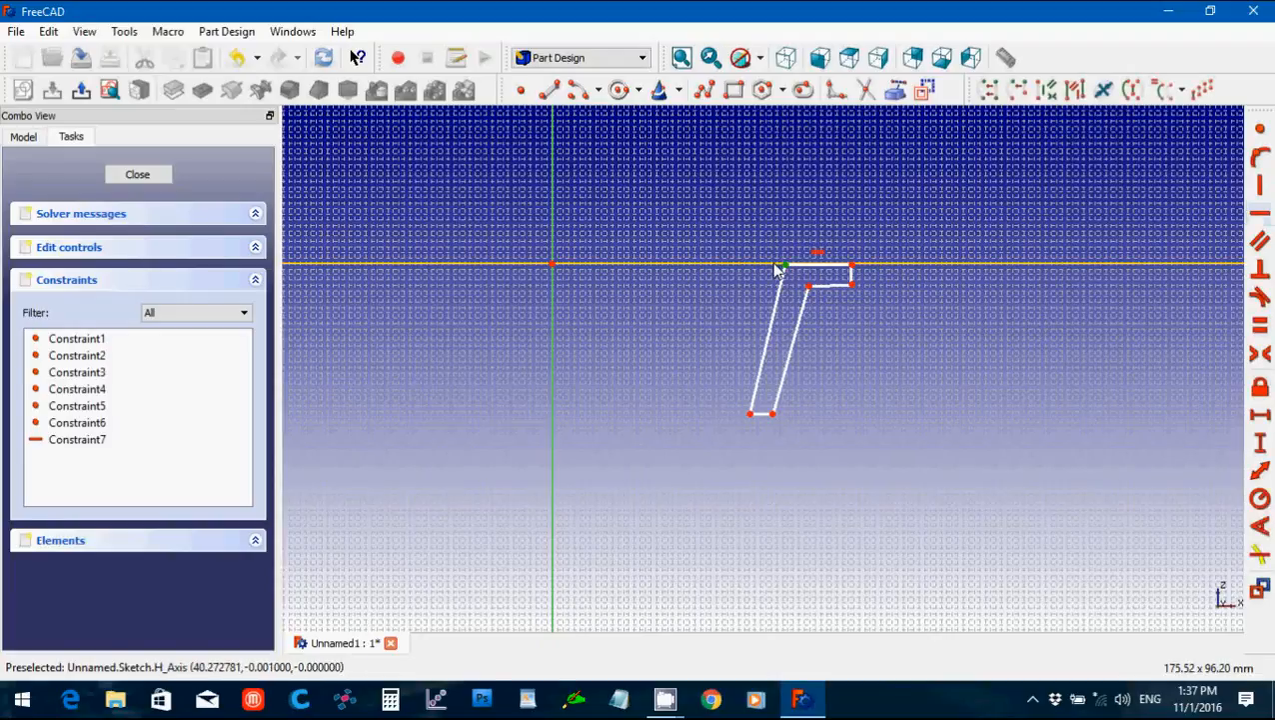
left_click(934, 263)
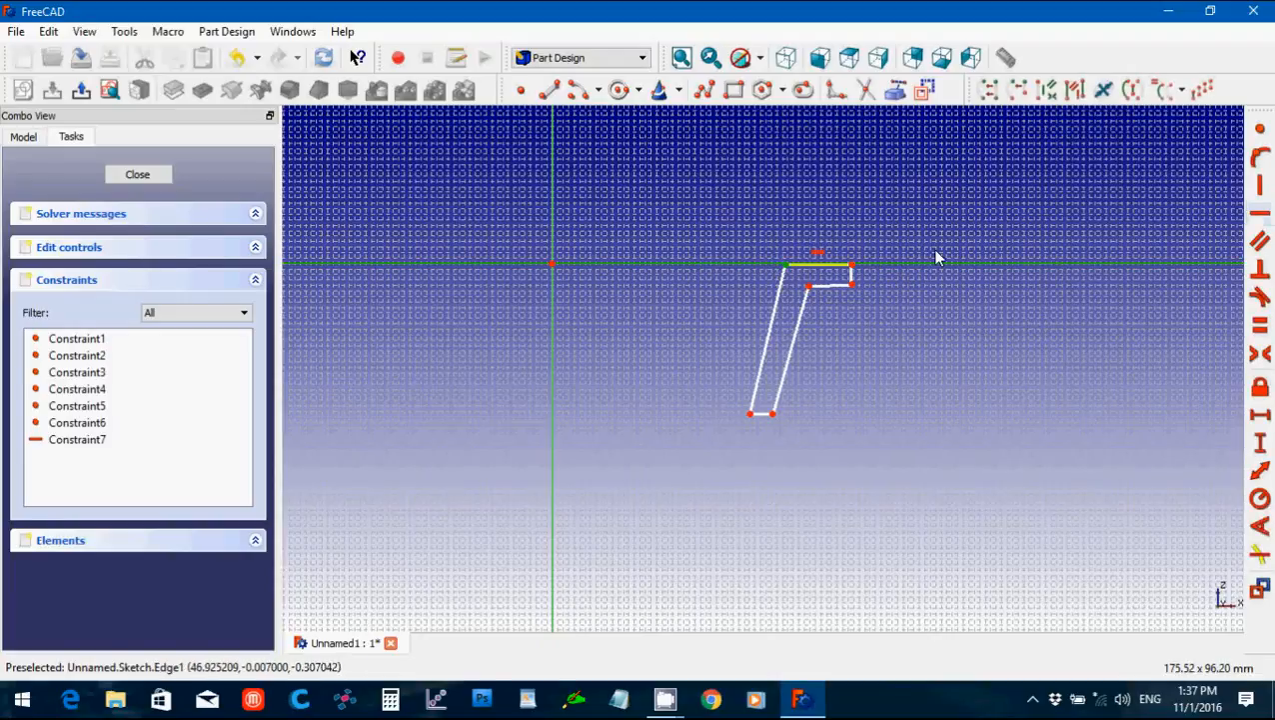
left_click(1260, 151)
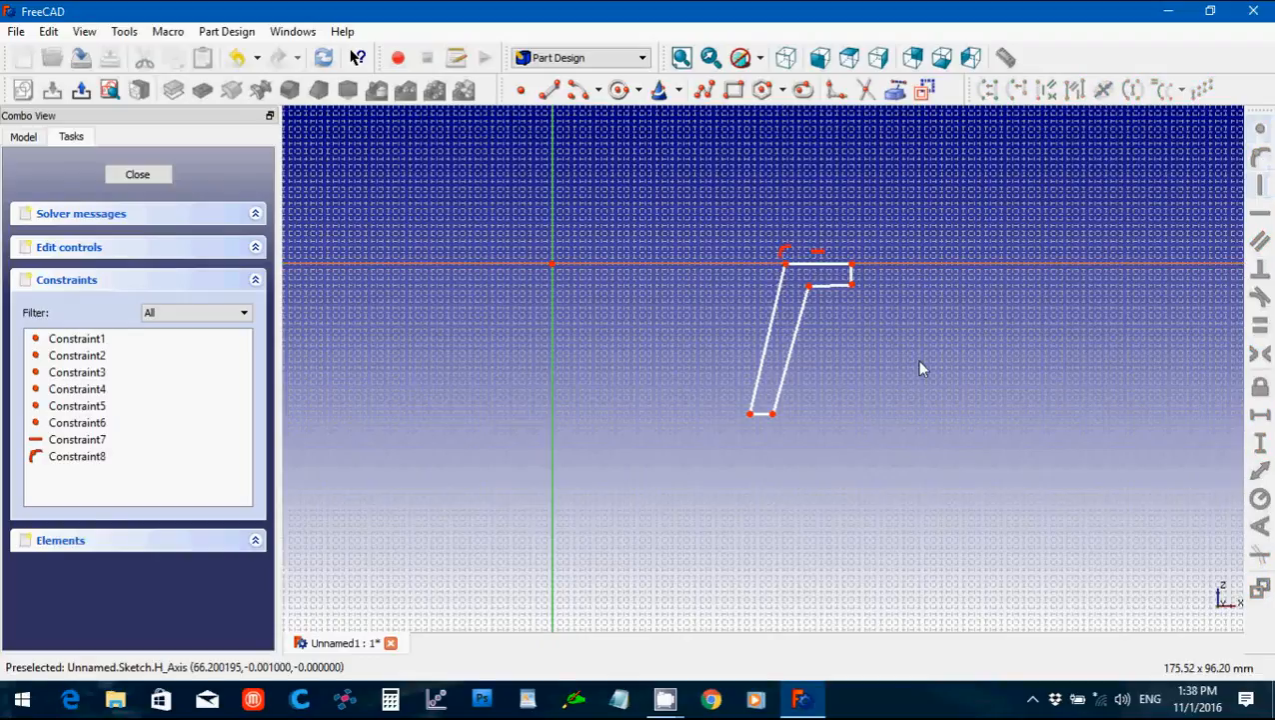
Add a 2.54 mm horizontal distance constraint to the short outer edge of the flange.
left_click(851, 276)
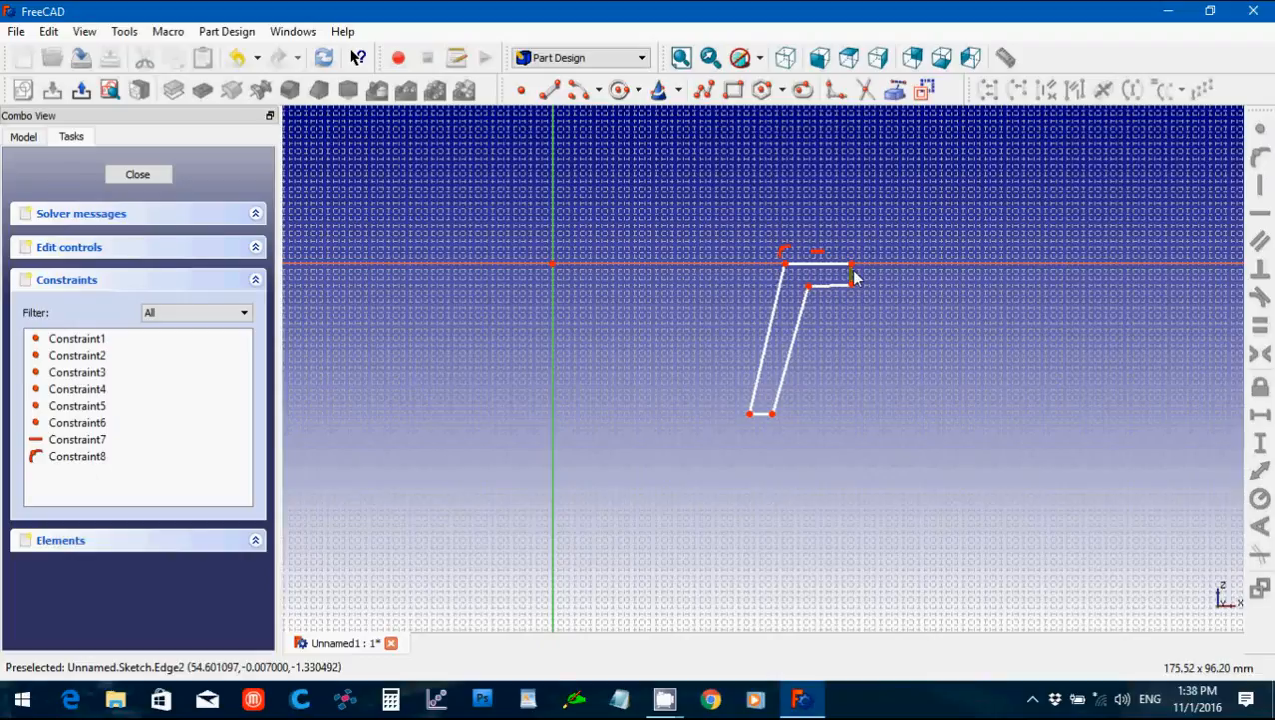
left_click(1260, 414)
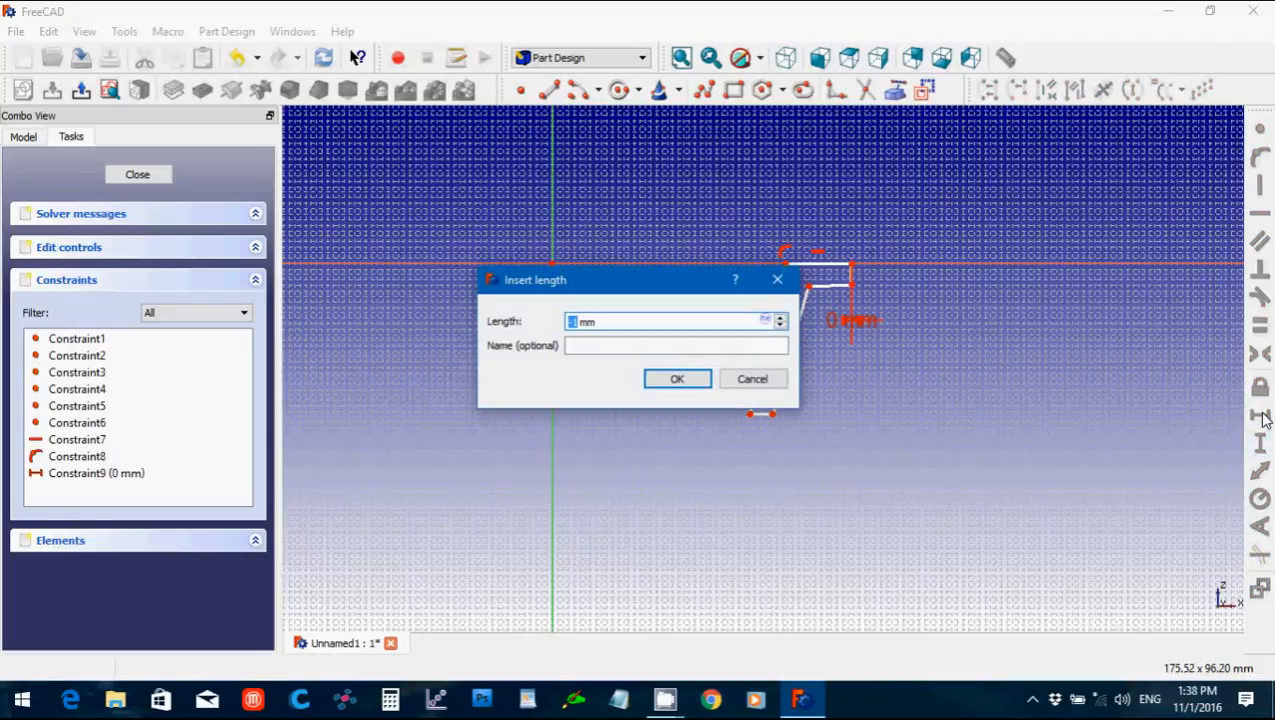
key("BackSpace")
type("2.54")
left_click(692, 385)
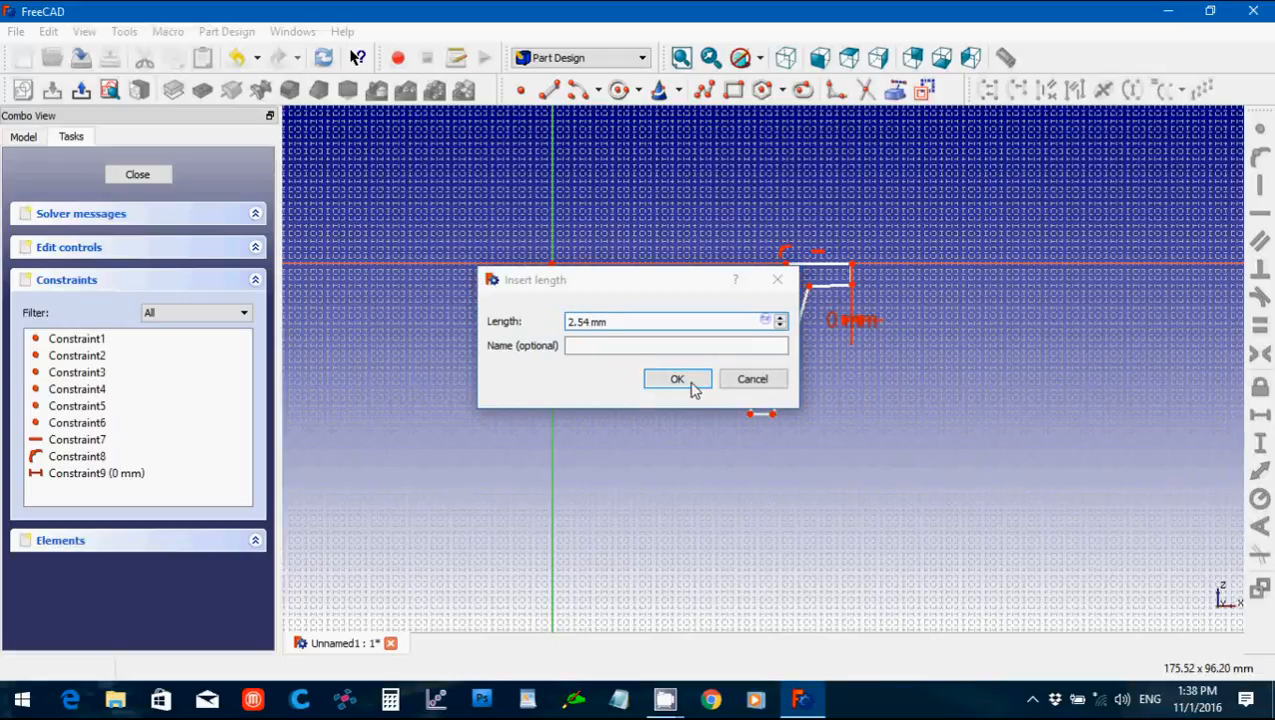
Add a 2.54 mm horizontal distance constraint to the bottom edge of the slanted wall.
left_click(761, 413)
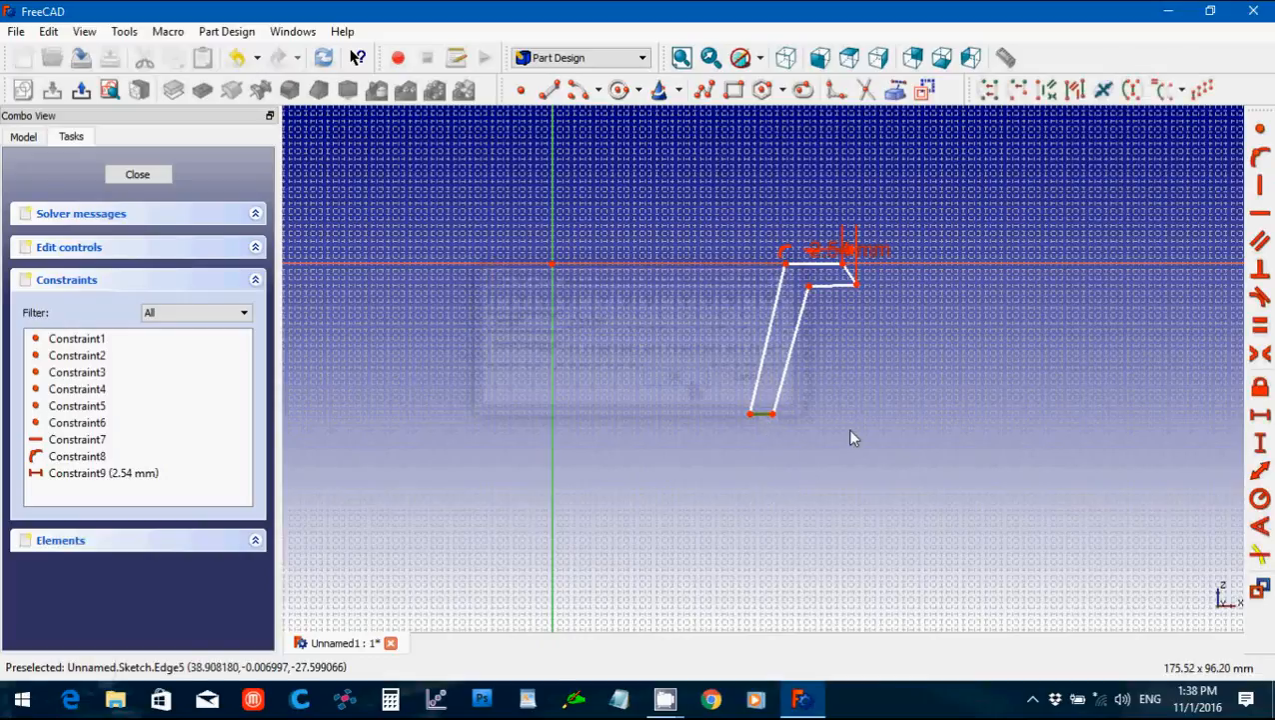
left_click(1265, 423)
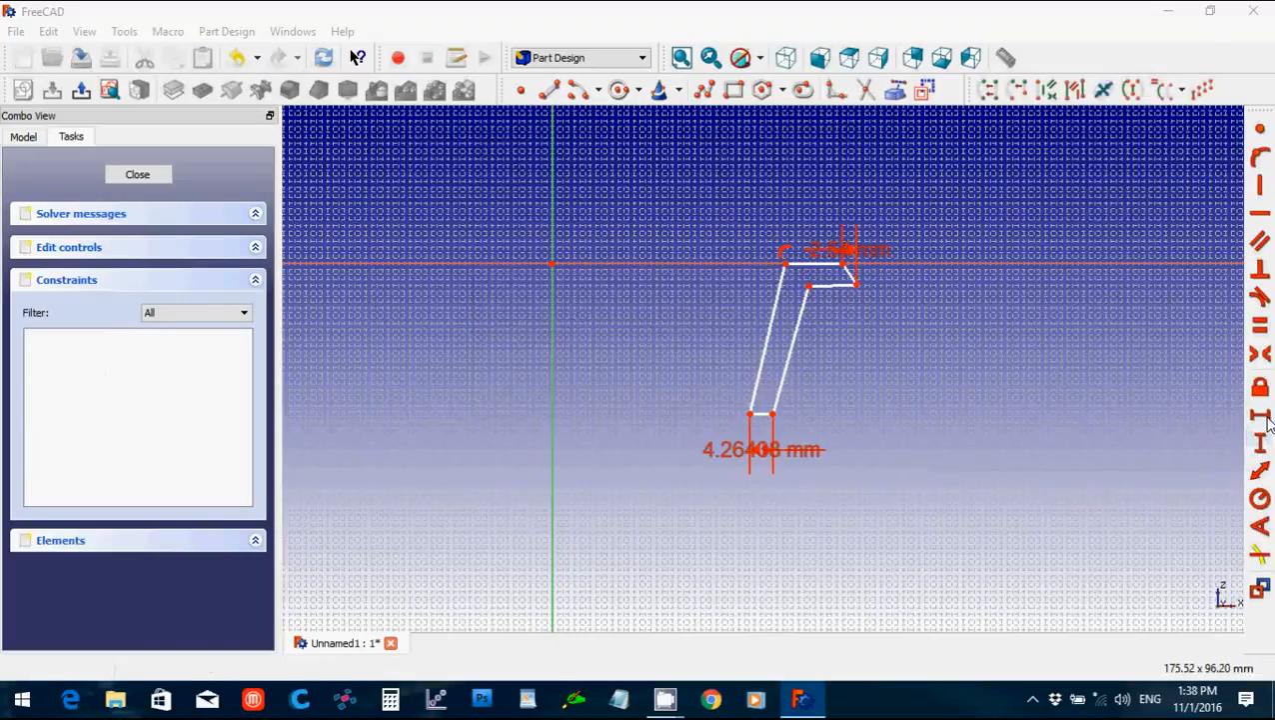
type("2.54")
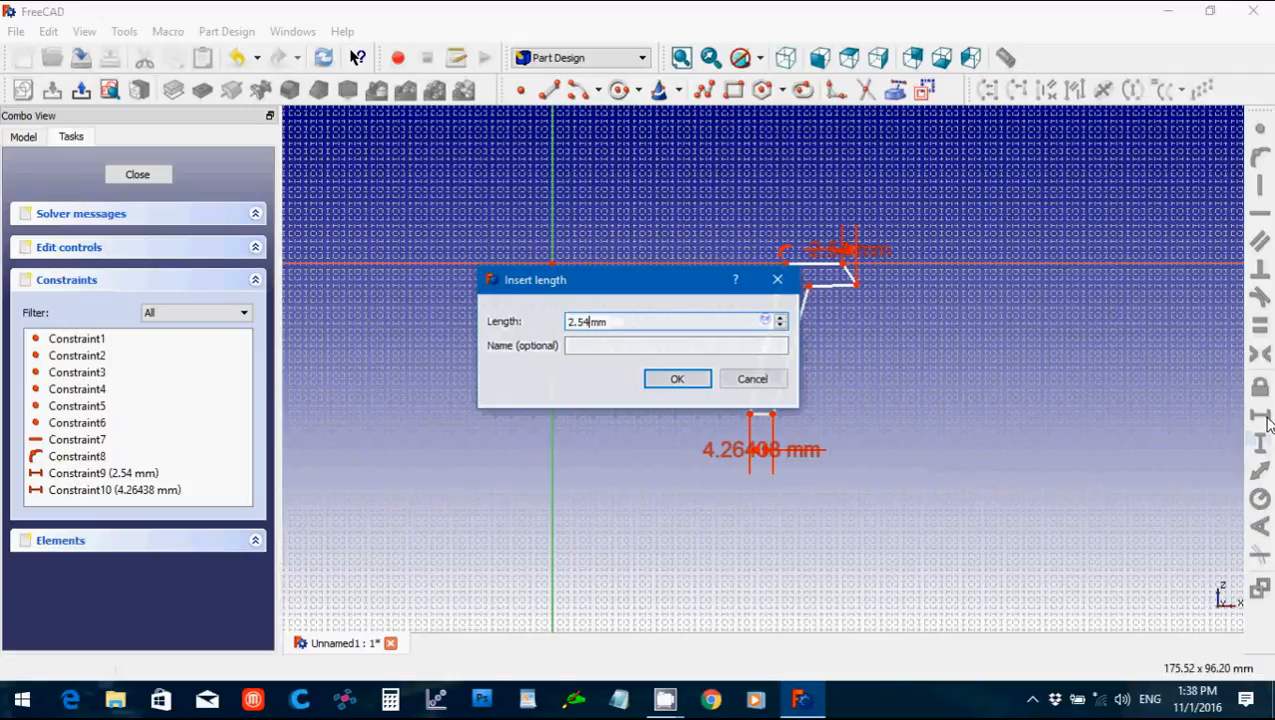
key("Return")
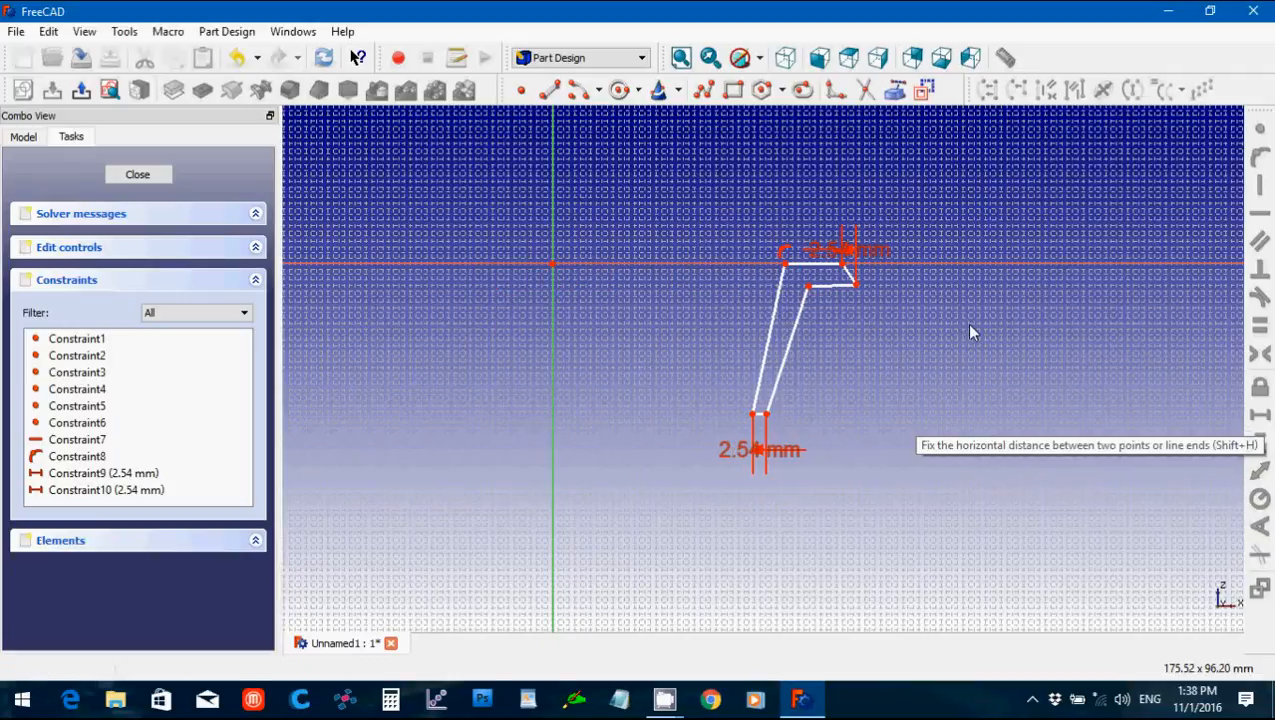
Try to constrain the flange's short outer edge to be vertical.
left_click(850, 277)
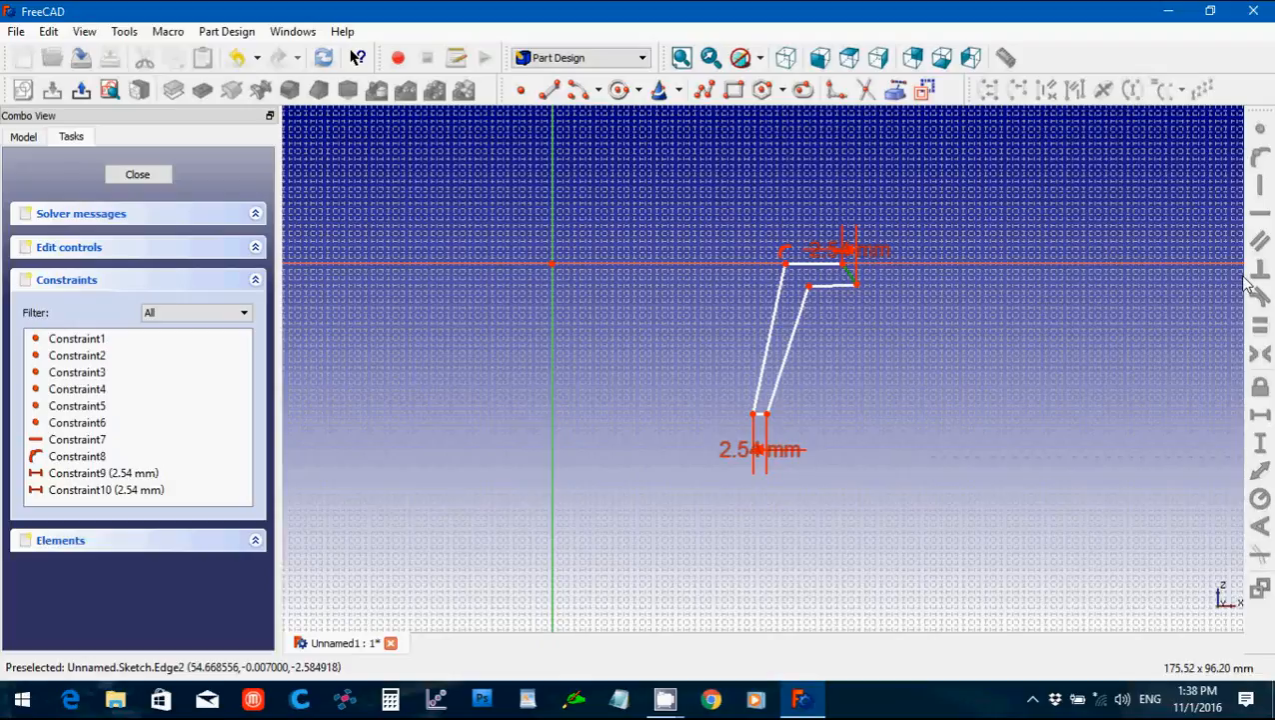
left_click(1262, 190)
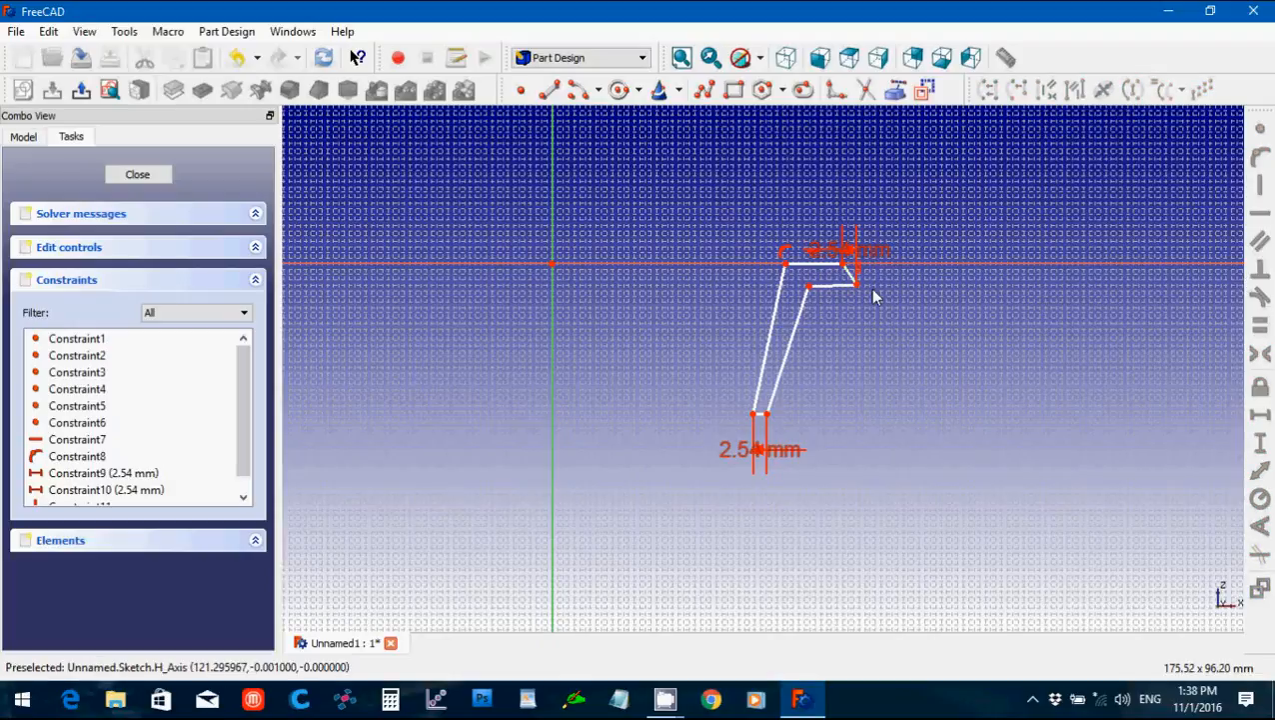
Delete the vertical constraint from the flange's short outer edge.
scroll(891, 322, "up", 3)
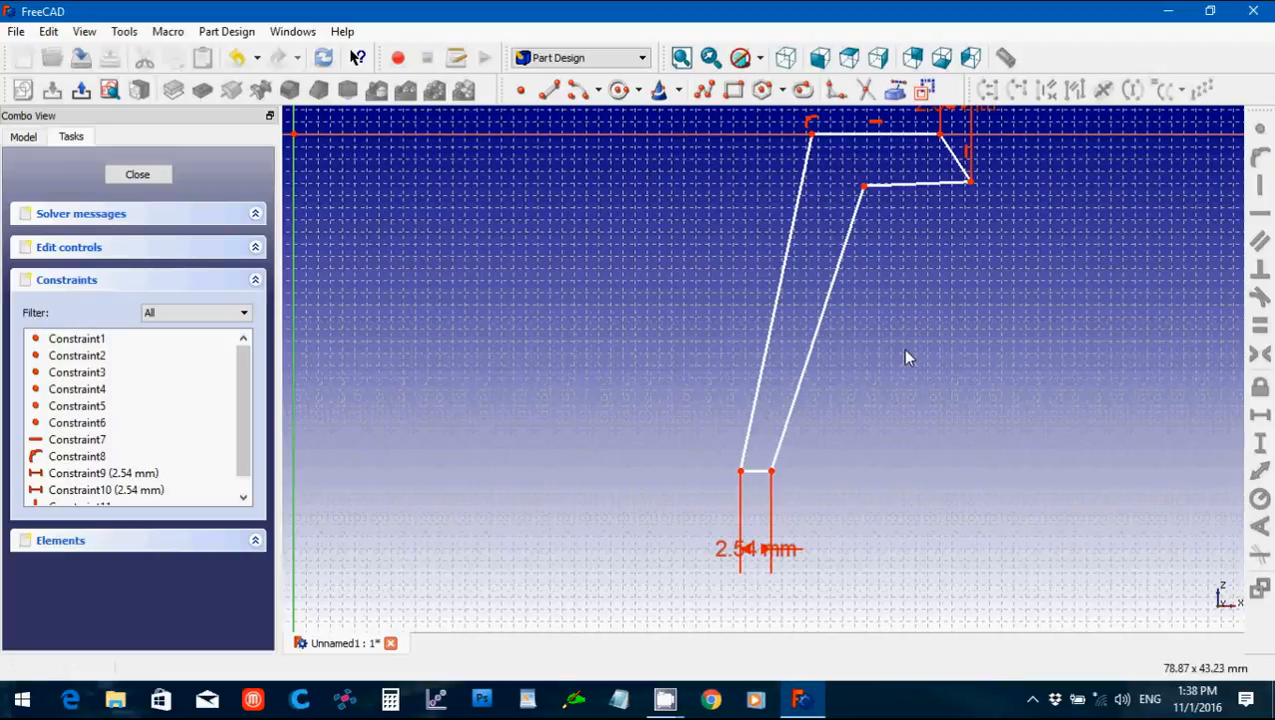
key("Down")
key("Down")
key("Down")
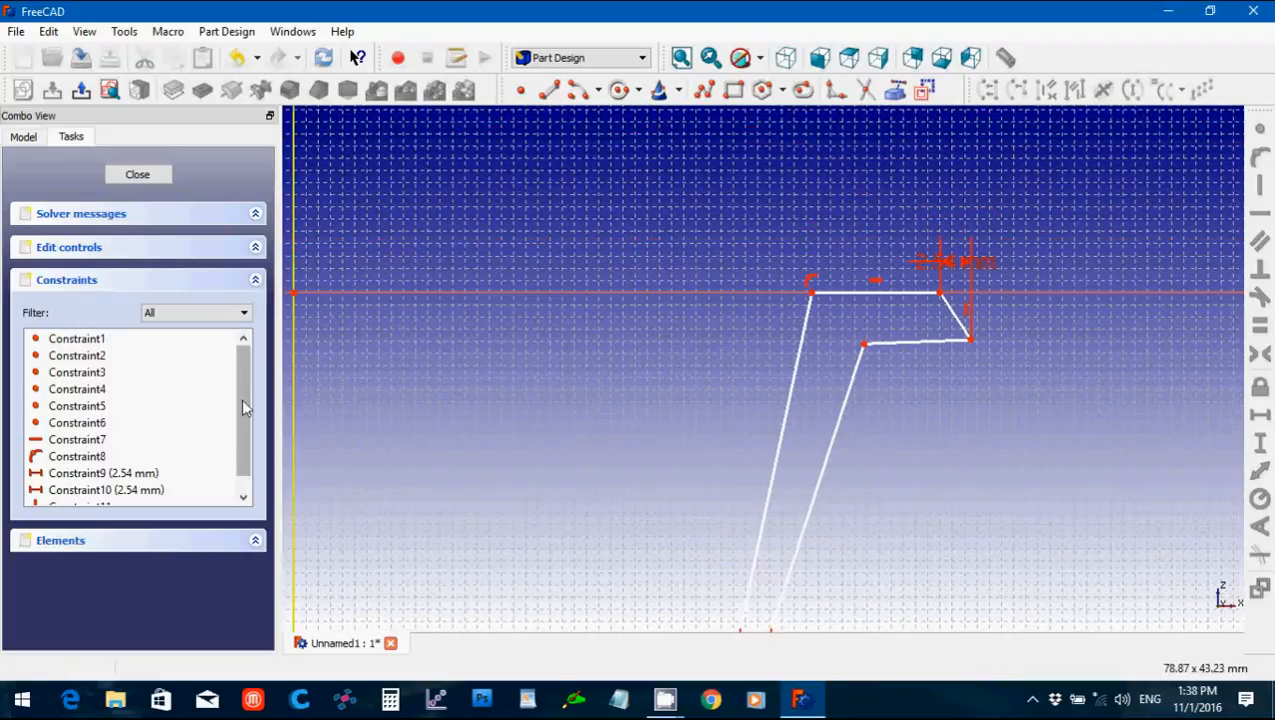
scroll(244, 409, "down", 1)
left_click(85, 490)
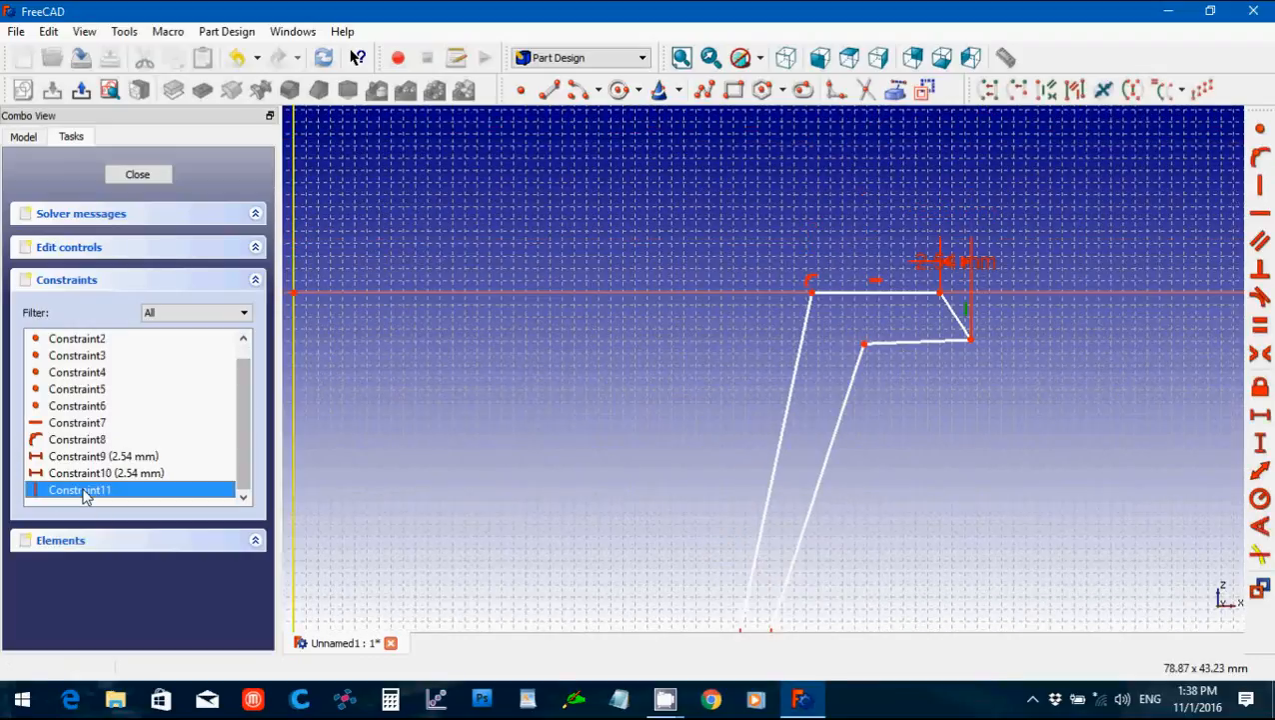
key("Delete")
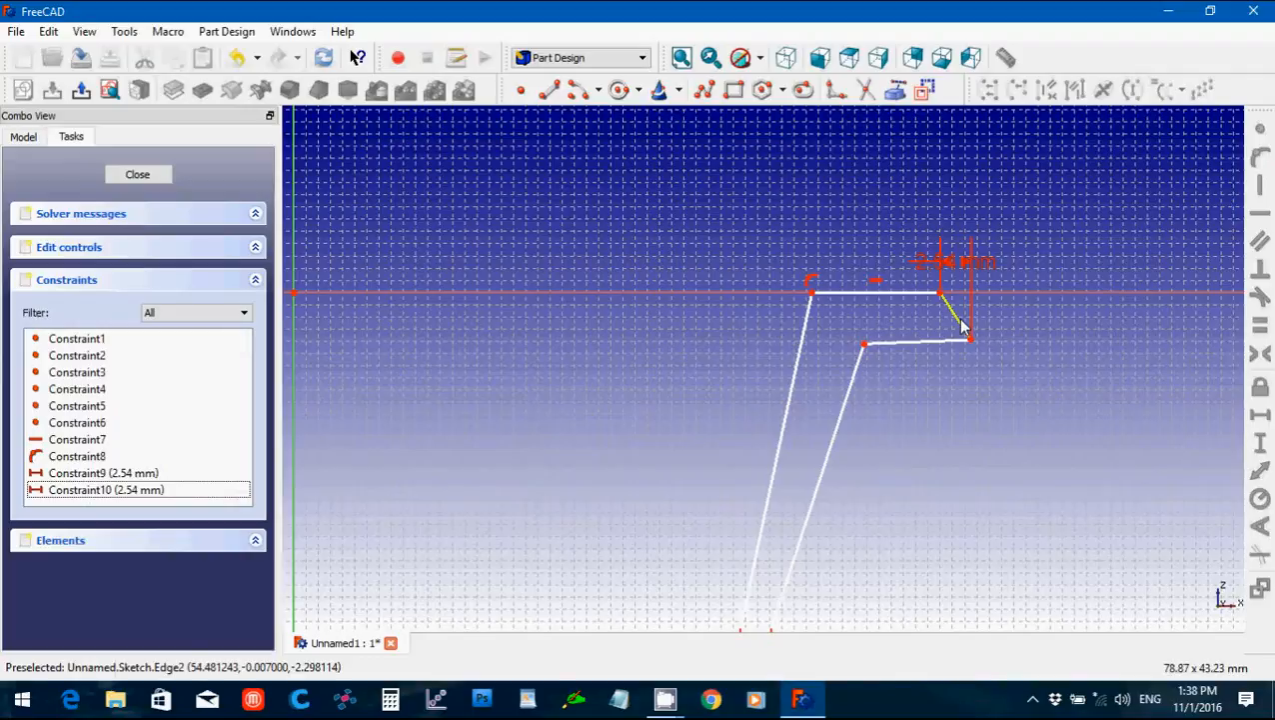
Reapply the vertical constraint to the flange's short outer edge and check its entry among the sketch constraints.
left_click(1260, 188)
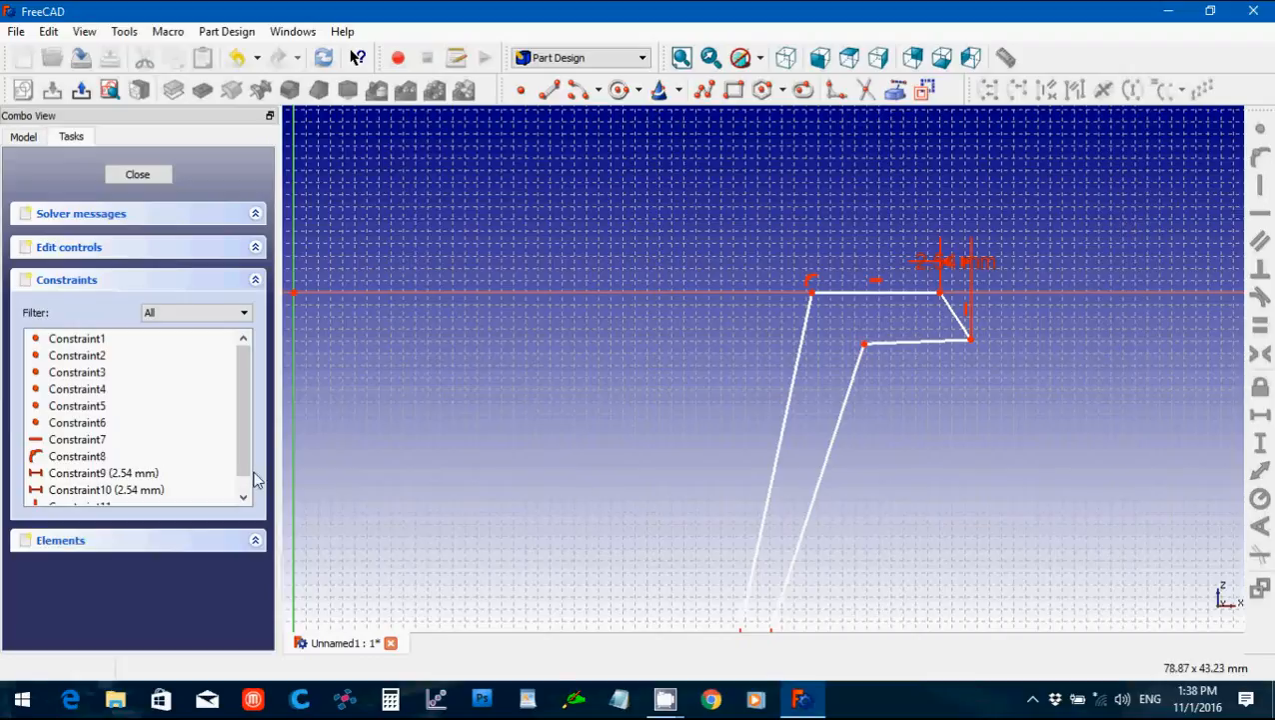
left_click_drag(240, 383, 228, 445)
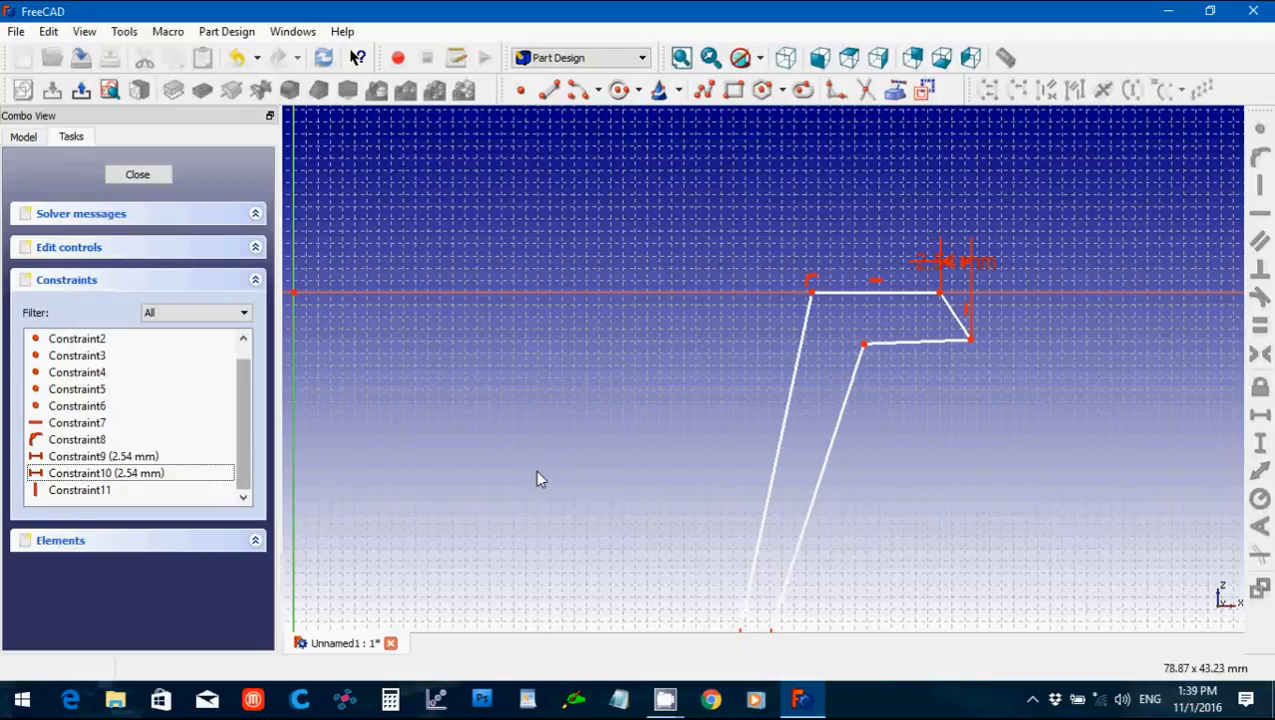
Delete both the vertical constraint and the 2.54 mm horizontal distance constraint from the flange's short outer edge.
left_click(967, 312)
key("Delete")
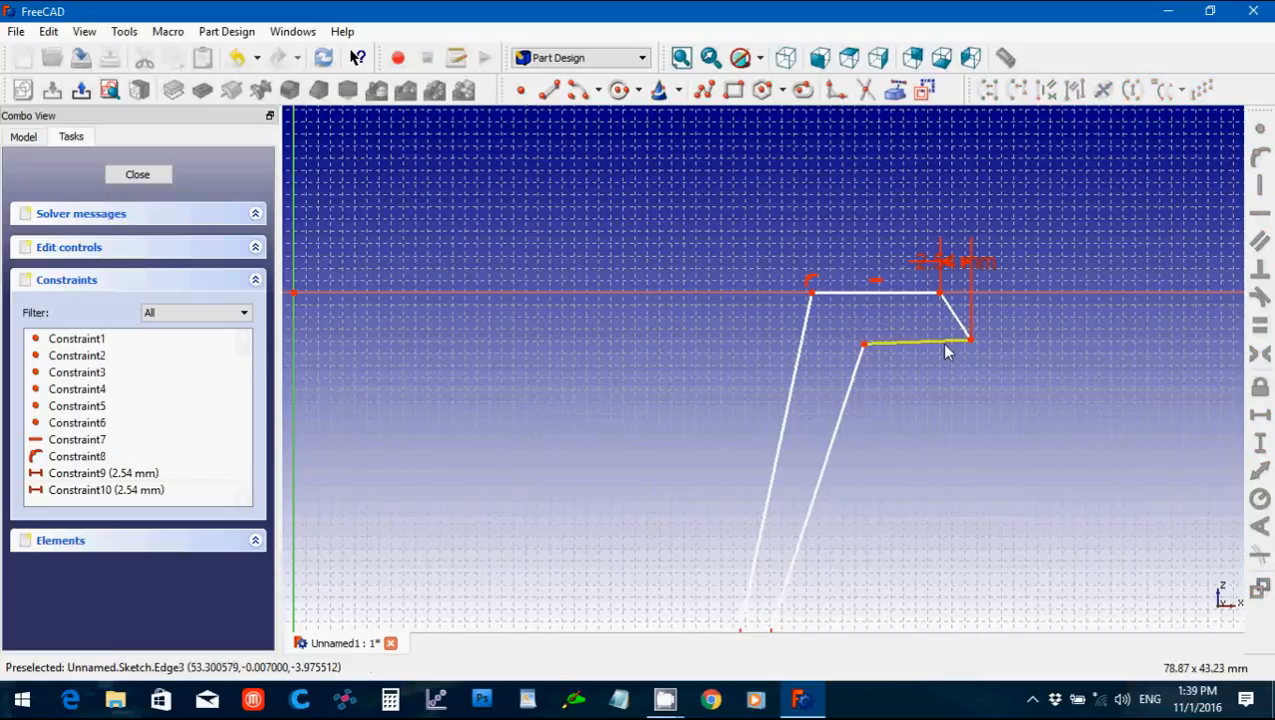
left_click_drag(941, 345, 915, 350)
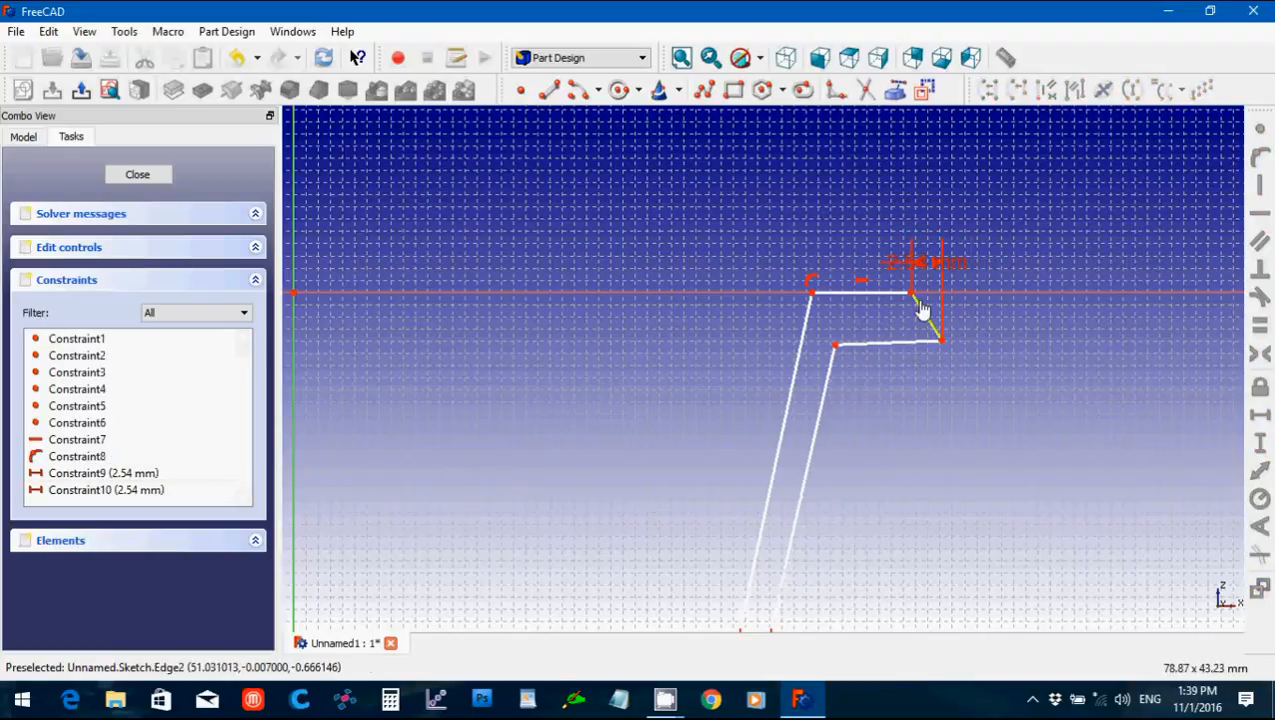
left_click_drag(916, 302, 939, 313)
left_click(940, 272)
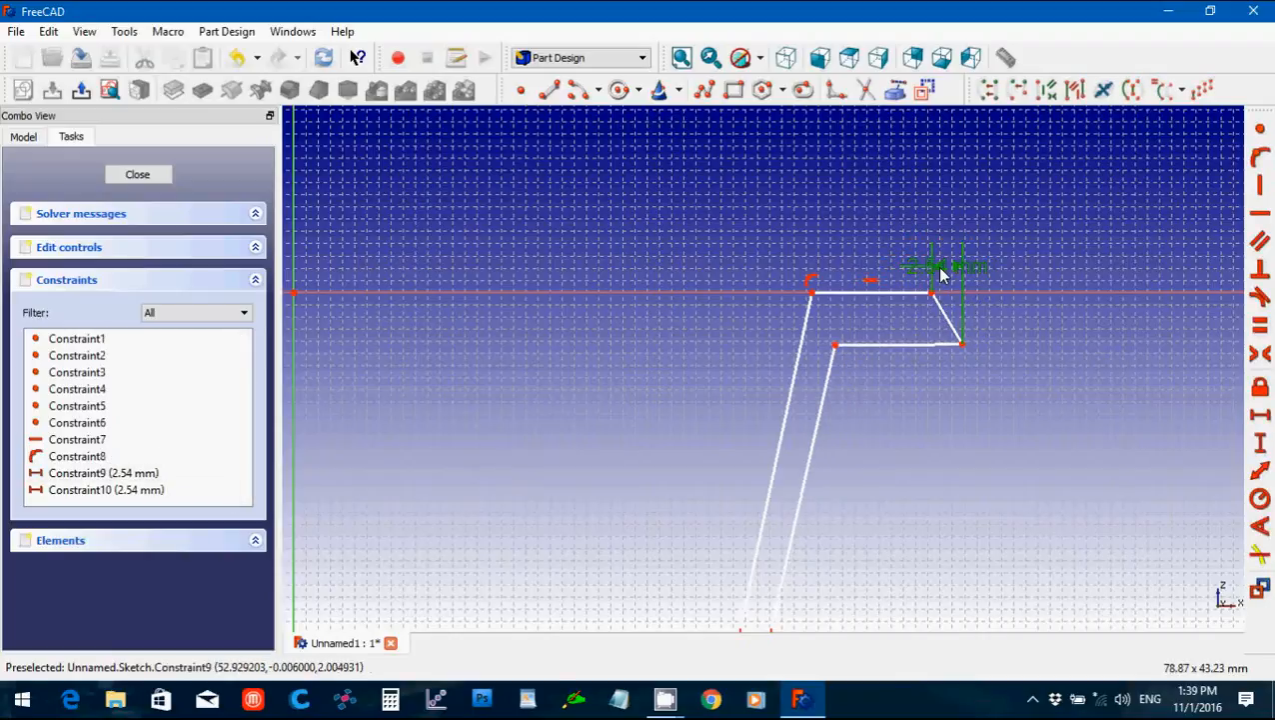
key("Delete")
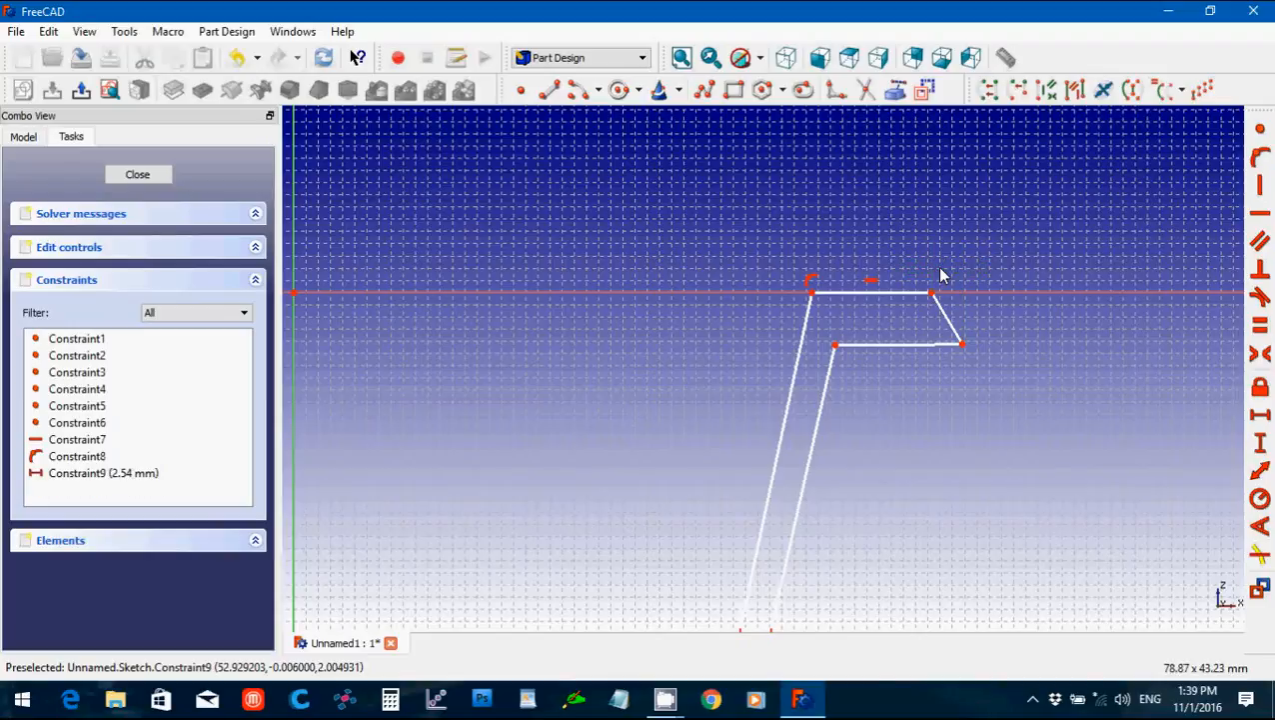
Constrain the flange's short outer edge to be vertical and its underside edge to be horizontal.
left_click(940, 318)
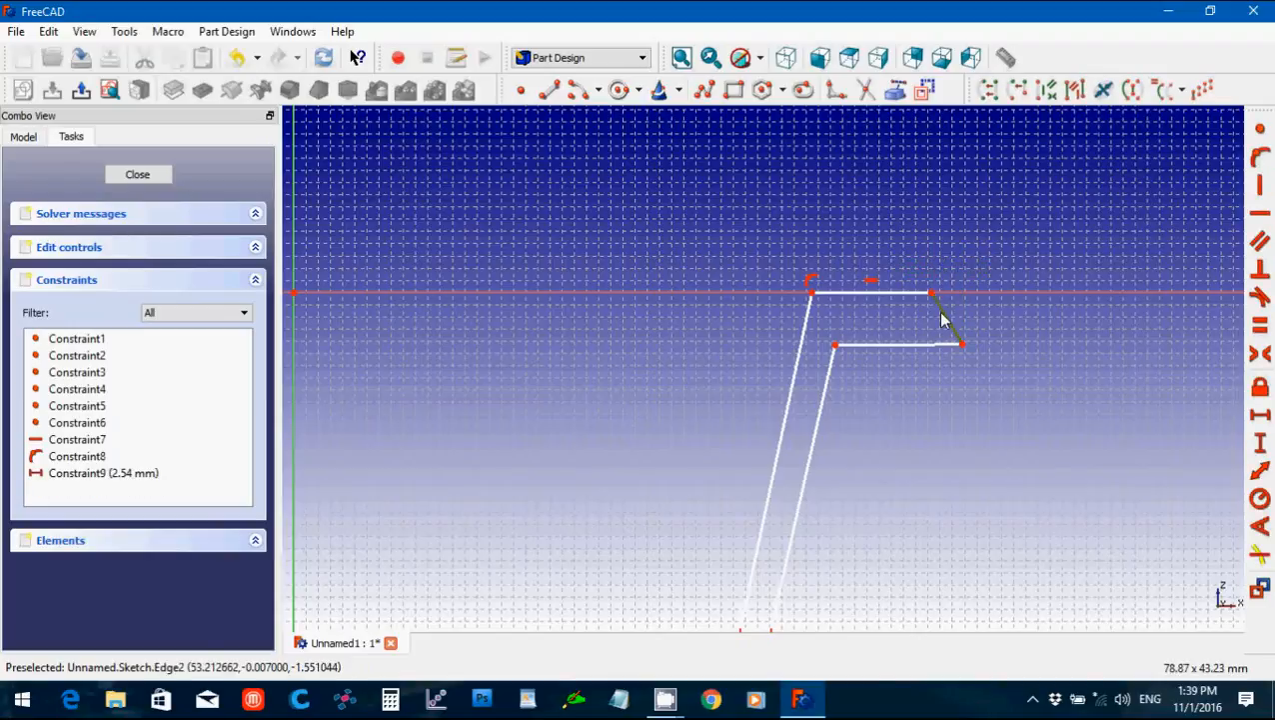
left_click(1261, 187)
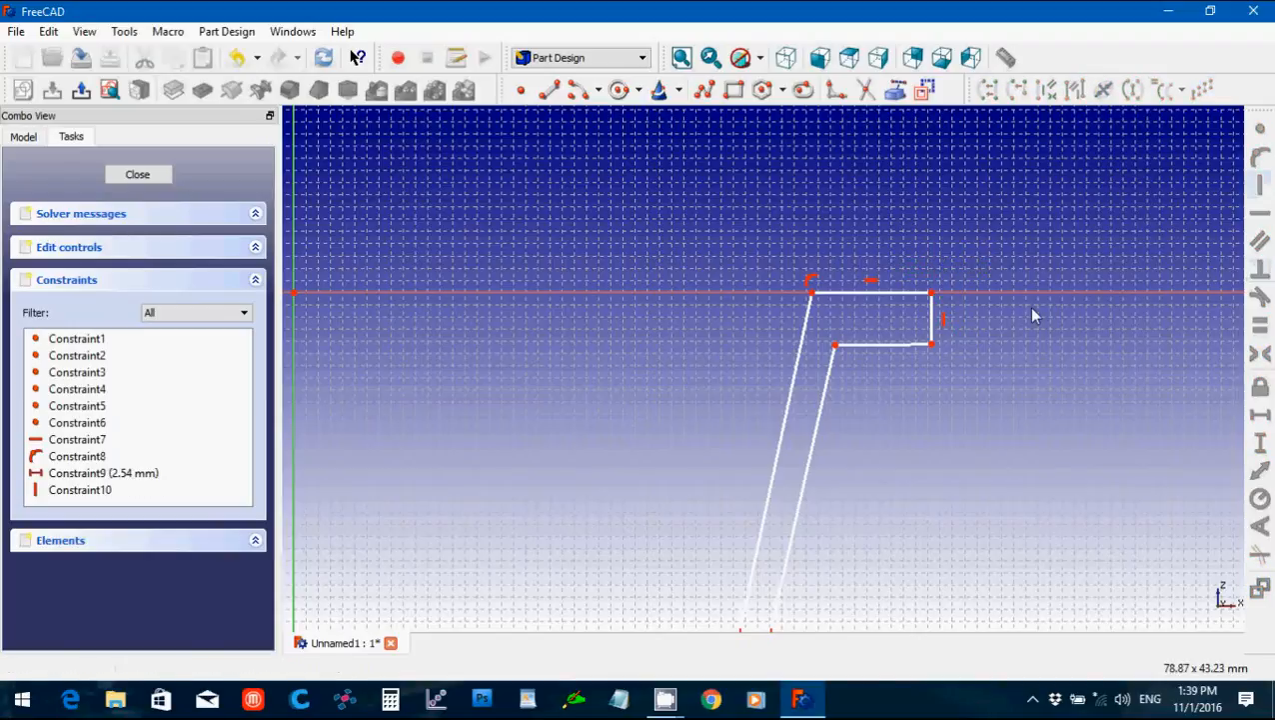
left_click(905, 345)
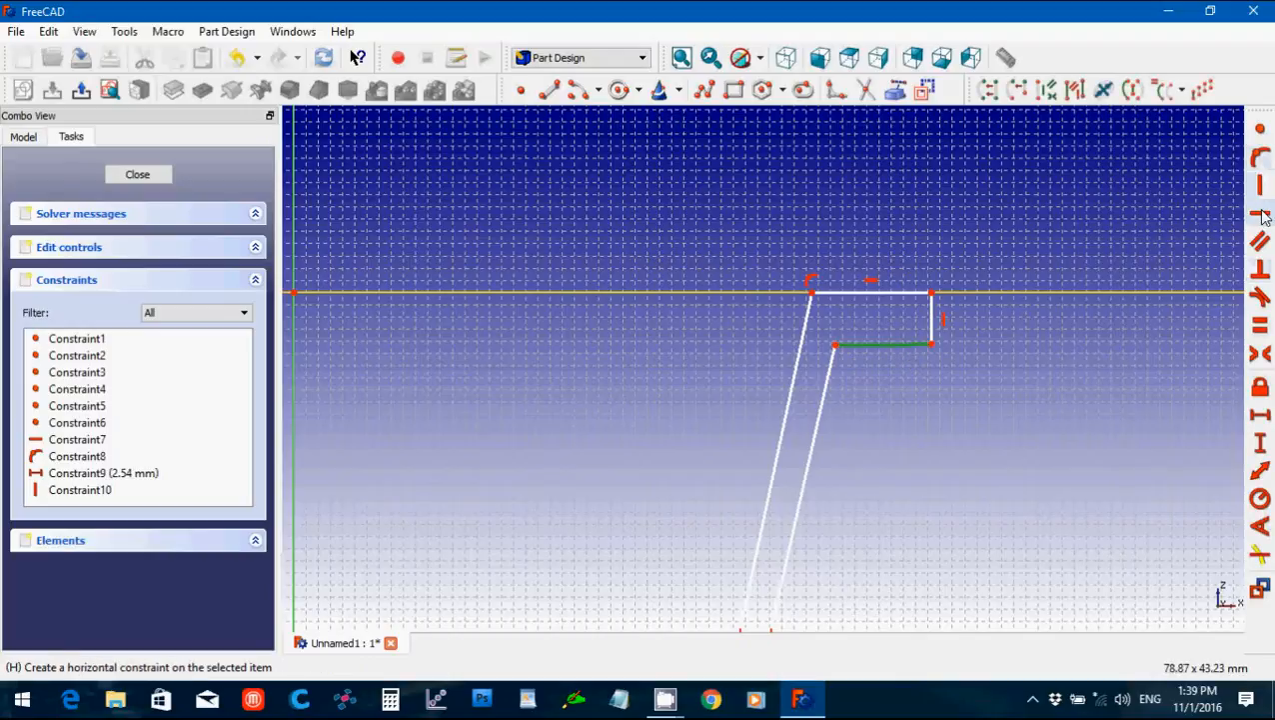
left_click(1261, 213)
Add a 2.54 mm vertical distance constraint to the flange's short outer edge.
left_click(931, 322)
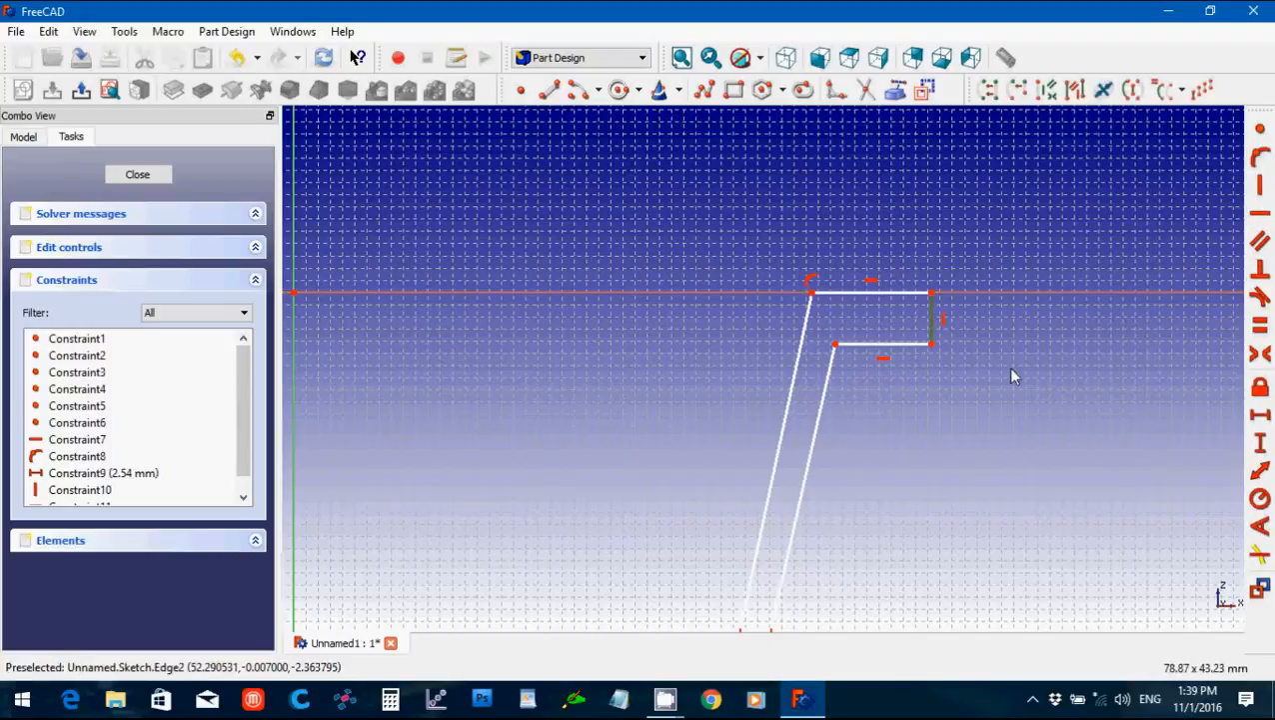
left_click(1259, 443)
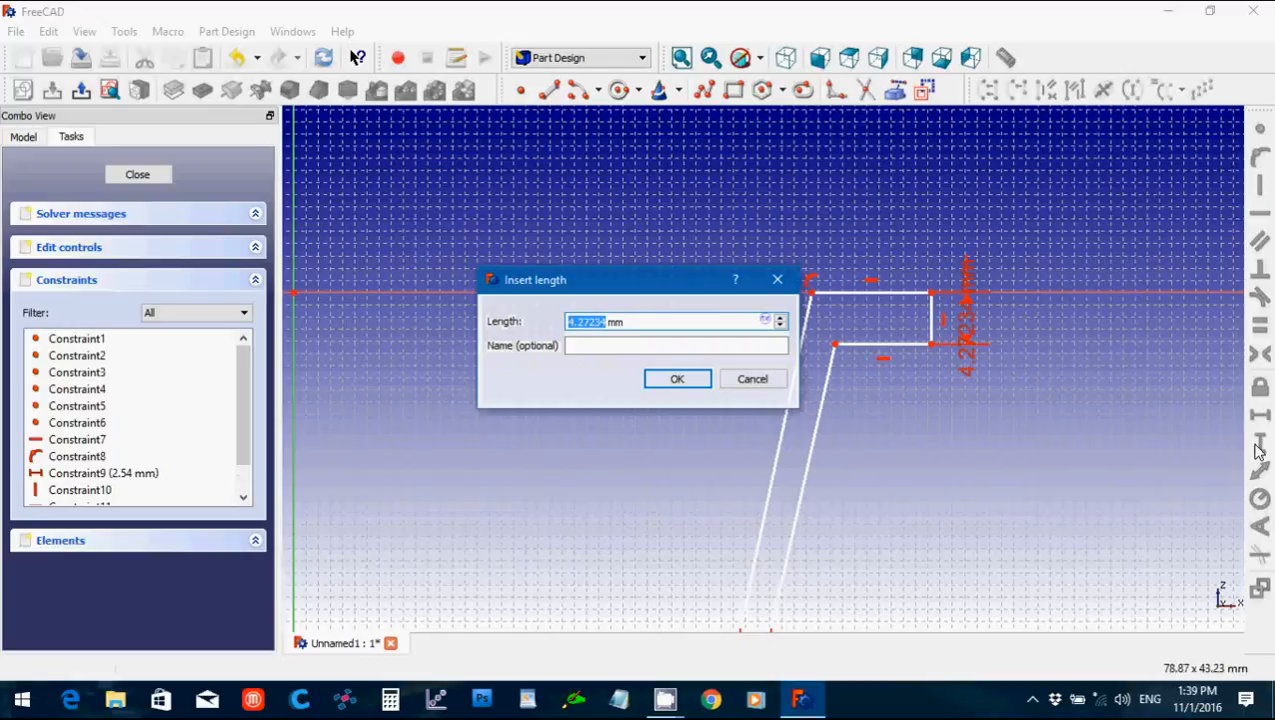
type("2.54")
key("Return")
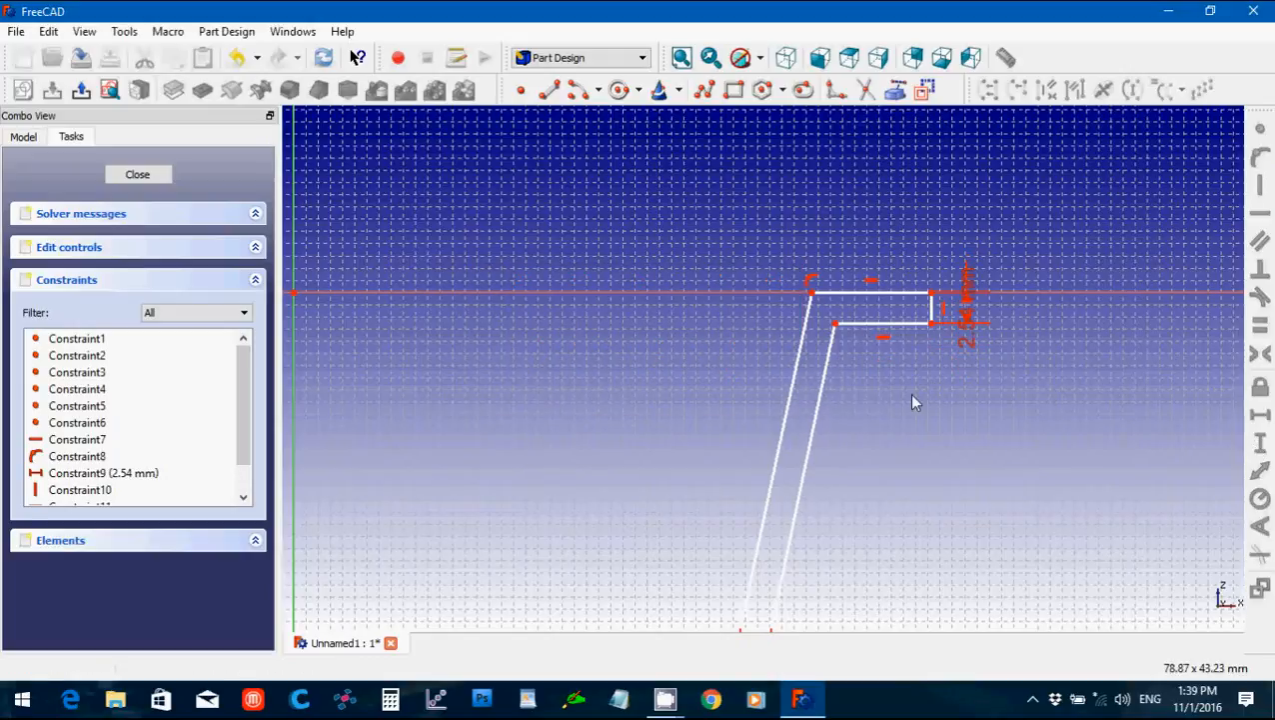
Constrain the flange's upper outer corner to a horizontal distance of 65.09 mm from the vertical axis.
scroll(913, 403, "down", 1)
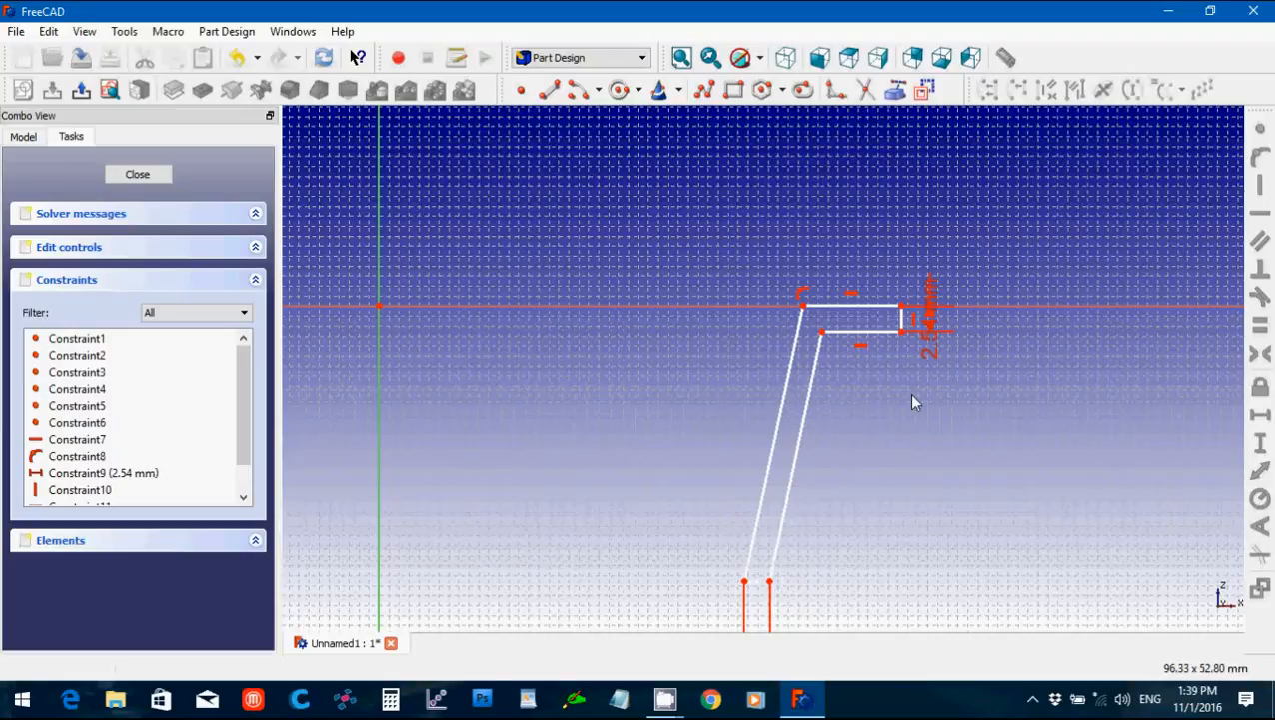
left_click(901, 309)
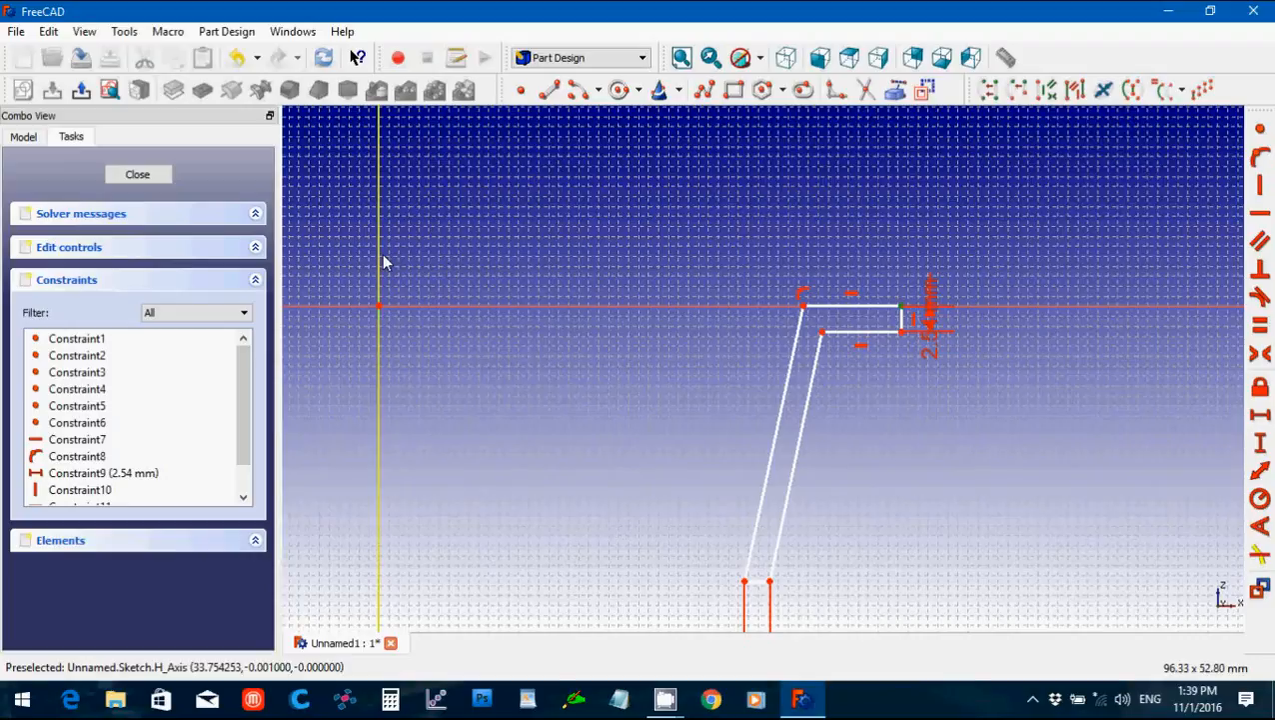
left_click(1260, 413)
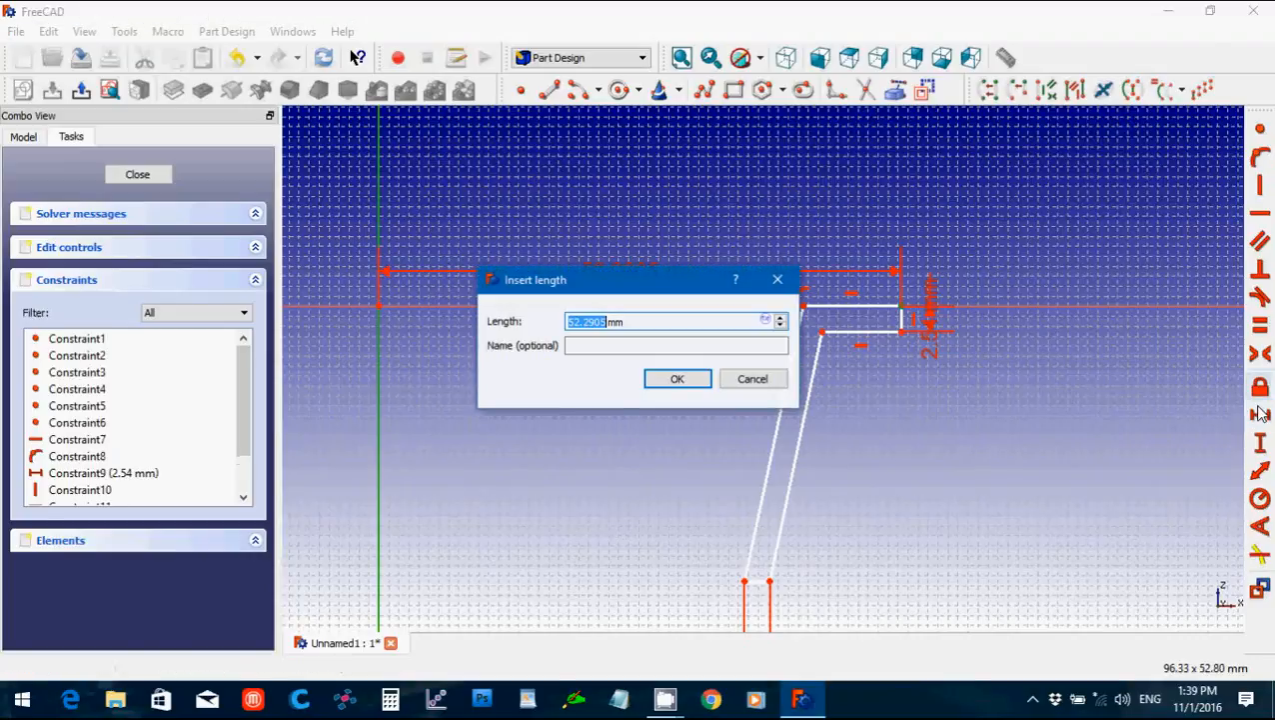
type("65.09")
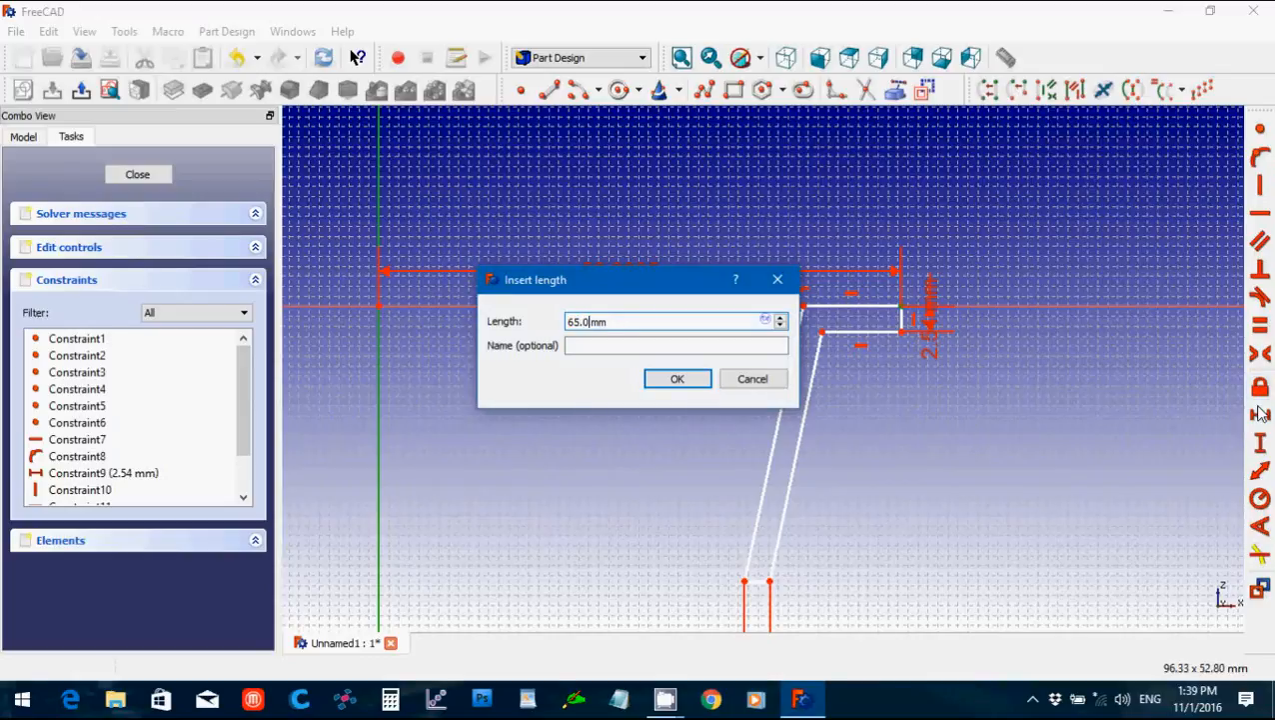
key("Return")
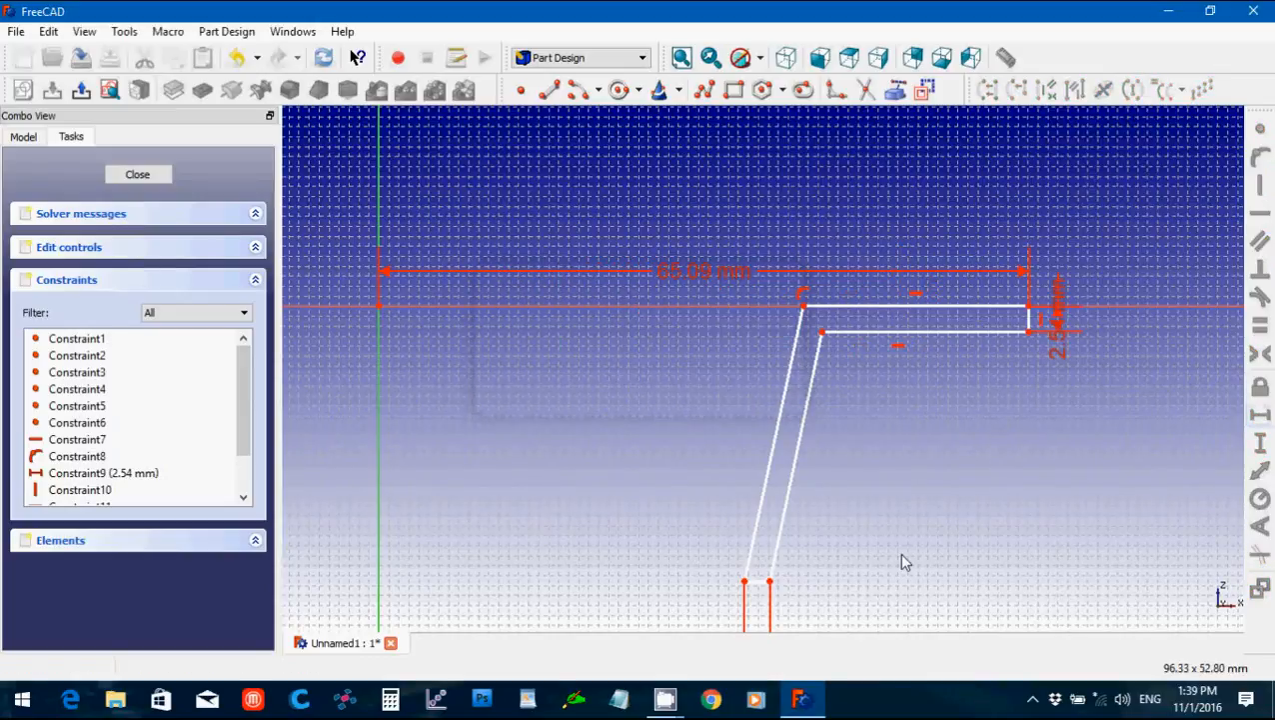
left_click(770, 582)
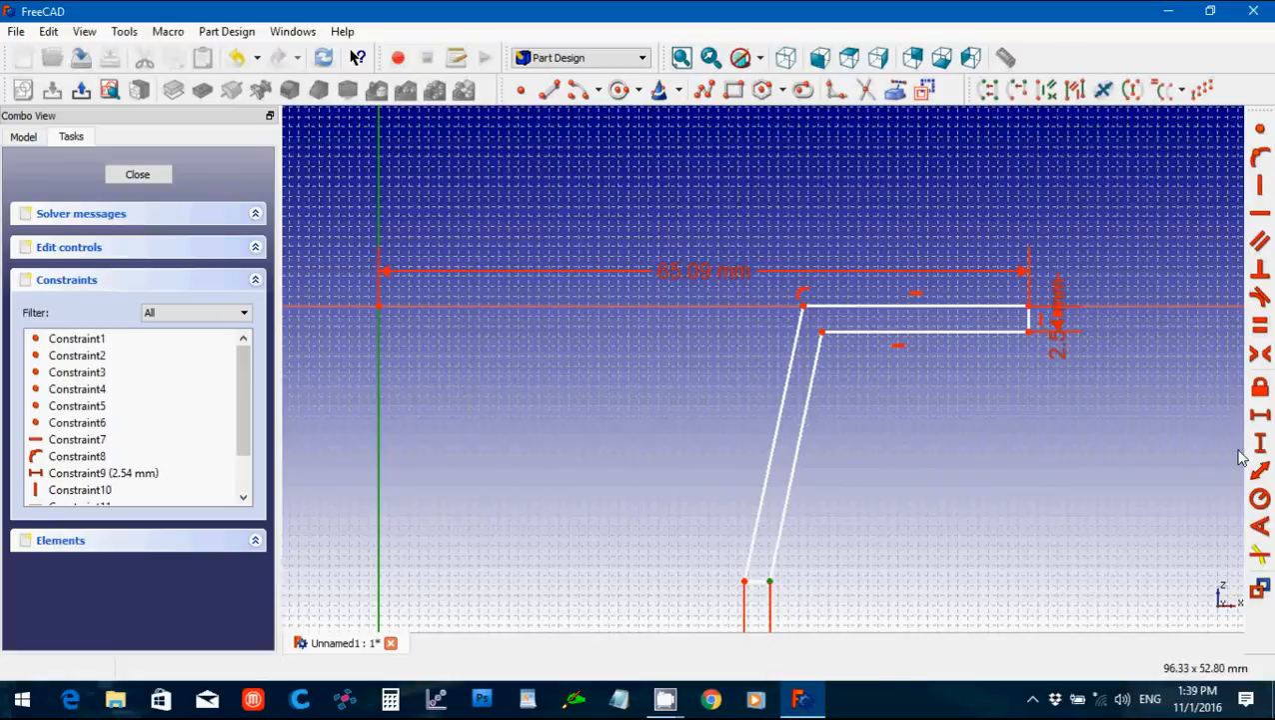
left_click(1260, 415)
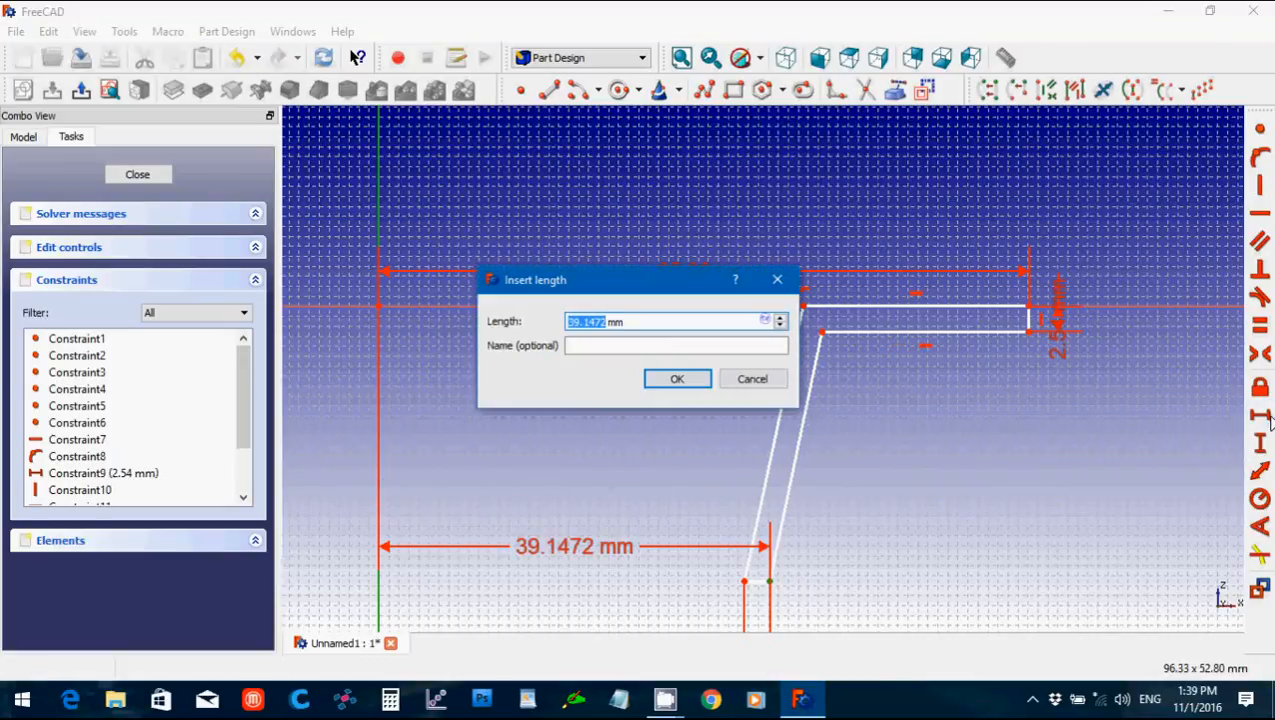
type("55.5")
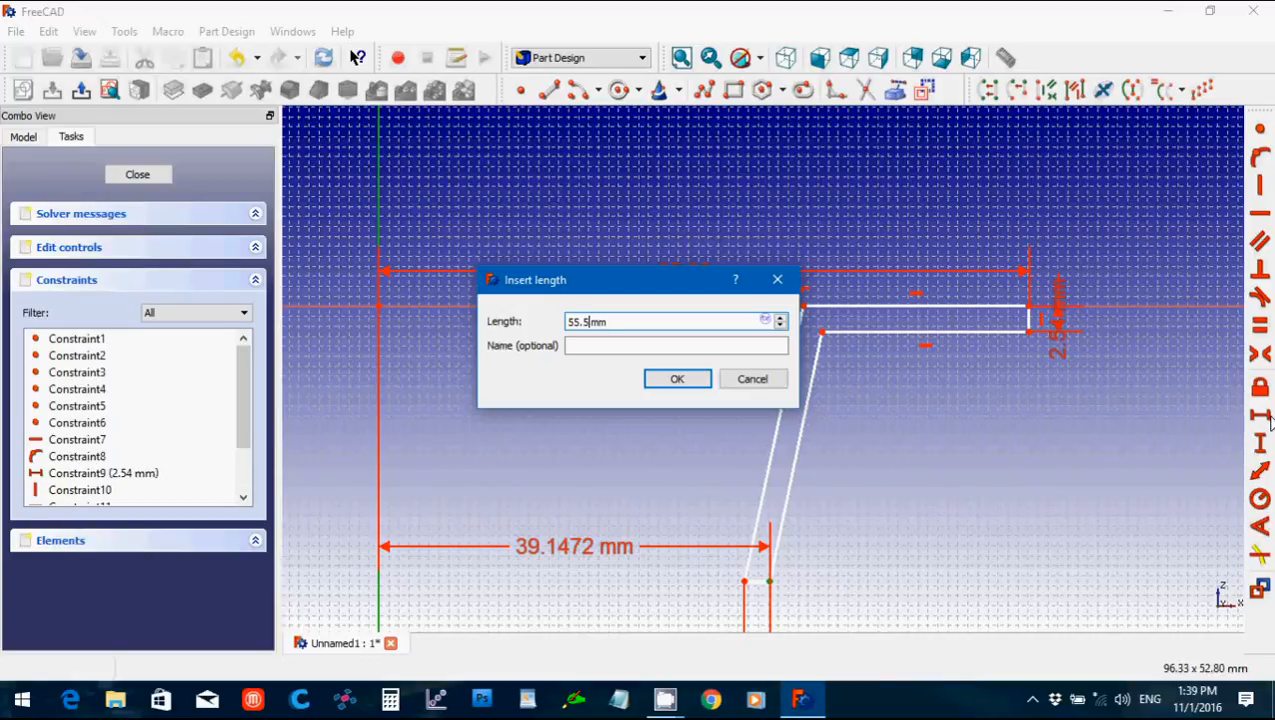
type("65")
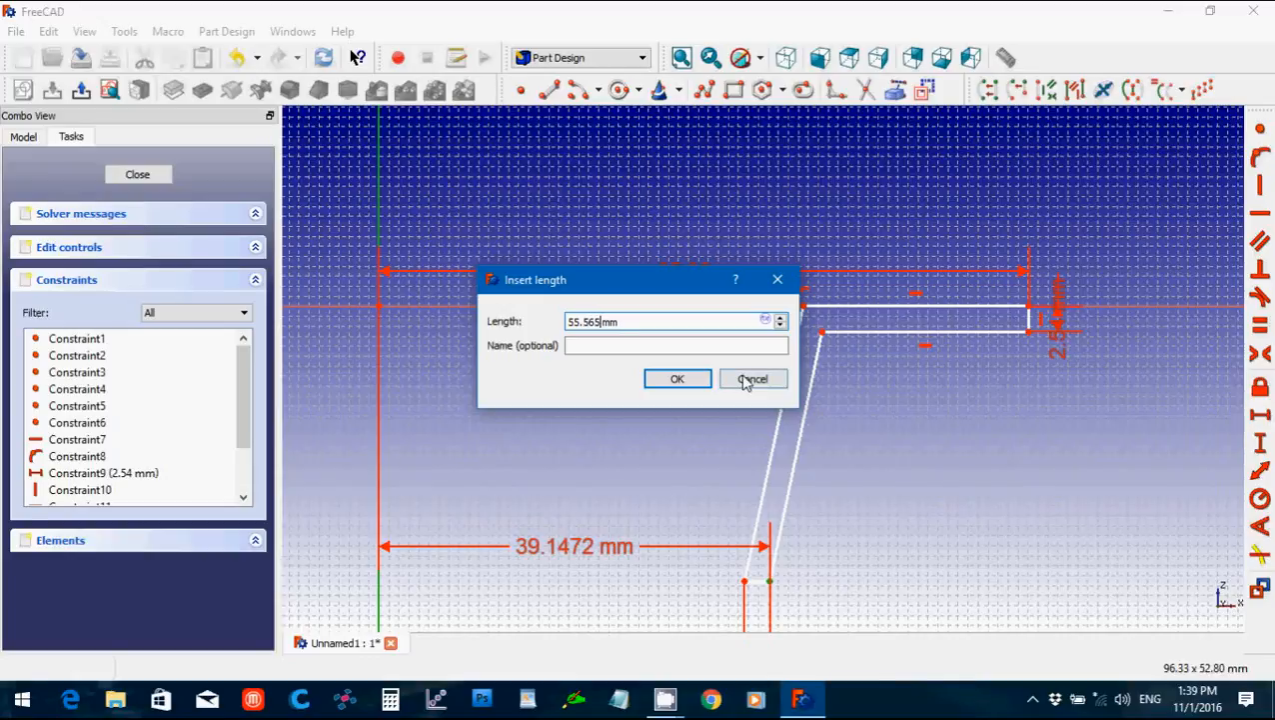
left_click(735, 379)
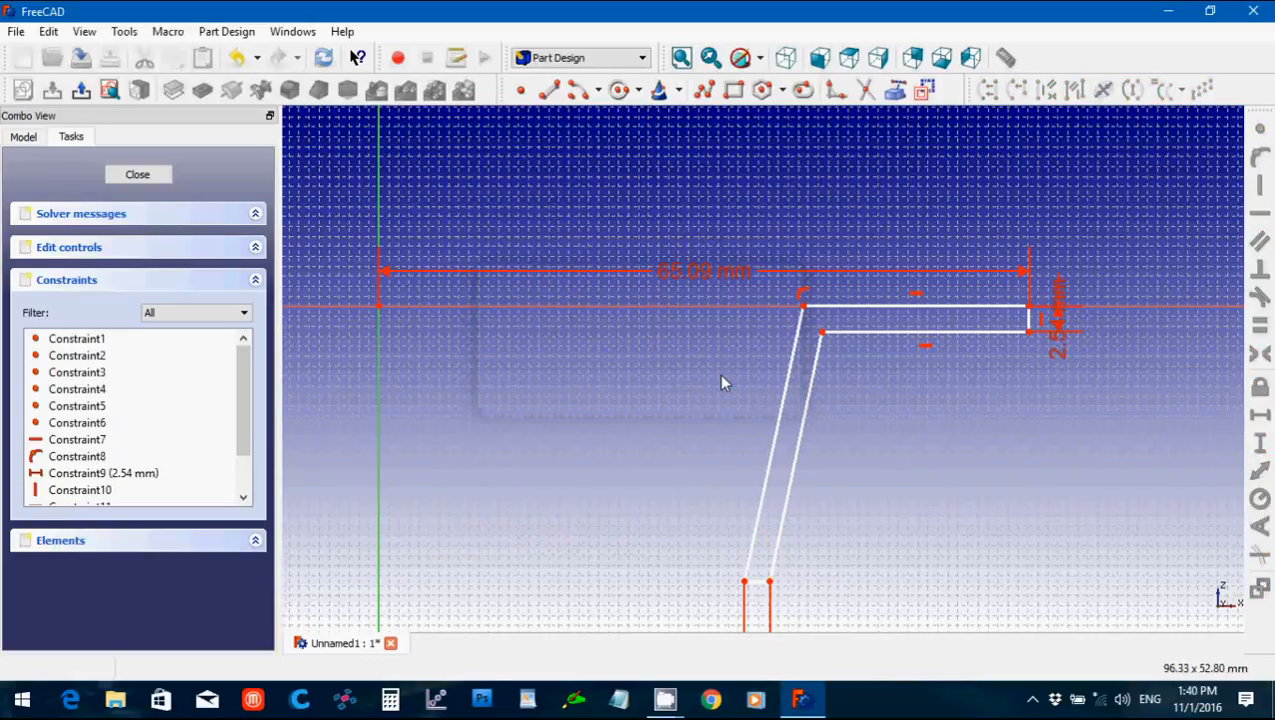
Constrain the slanted wall's lower outer corner to a horizontal distance of 55.565 mm from the vertical axis.
scroll(722, 377, "down", 2)
scroll(721, 388, "up", 1)
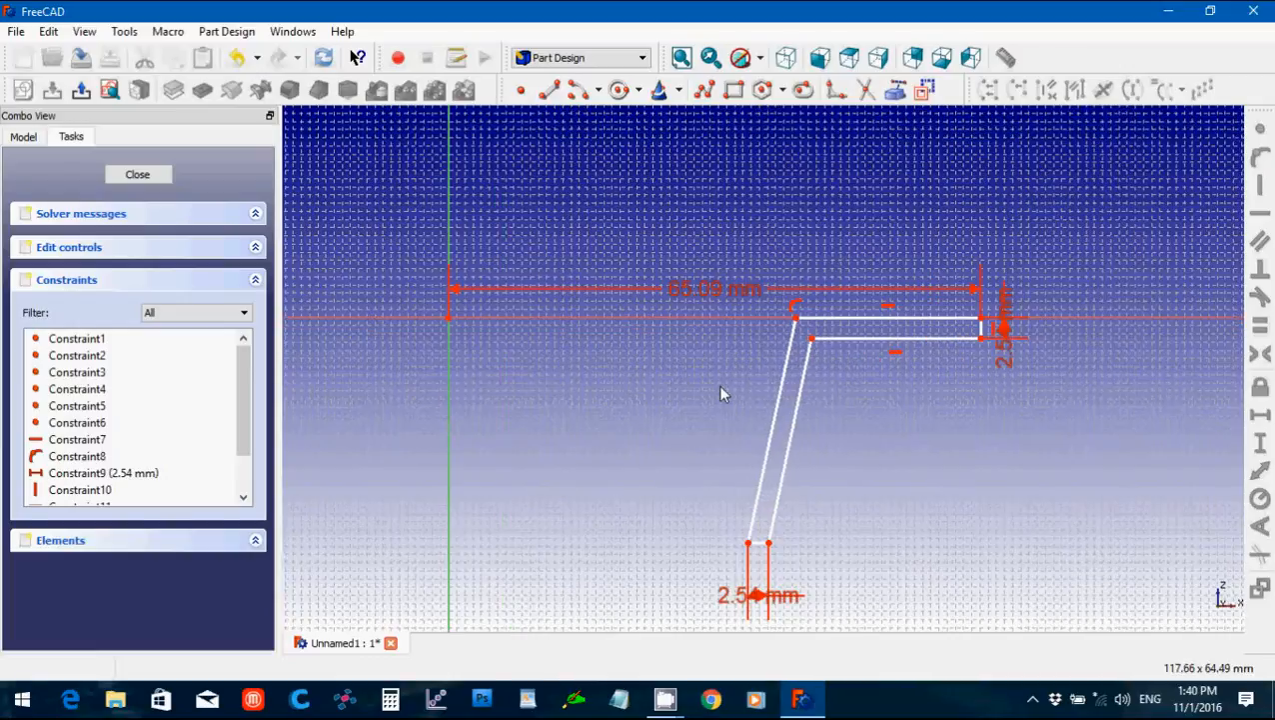
left_click(769, 542)
left_click(450, 534)
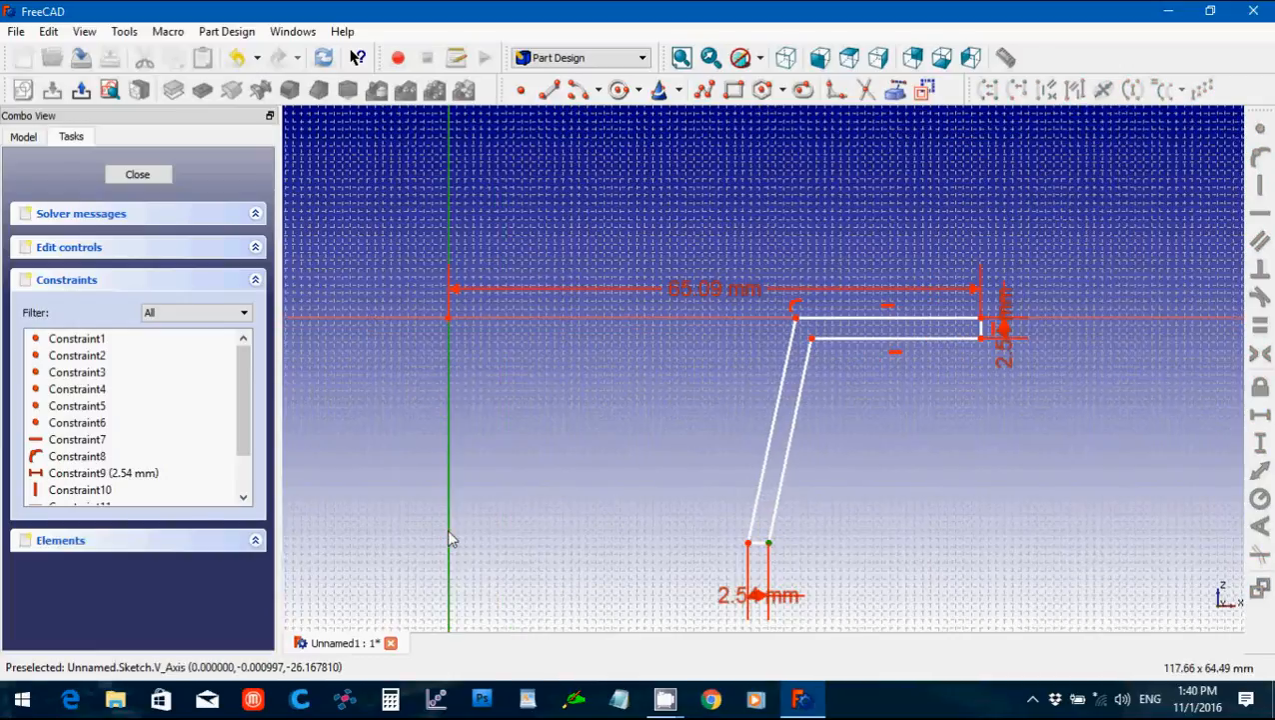
left_click(1258, 419)
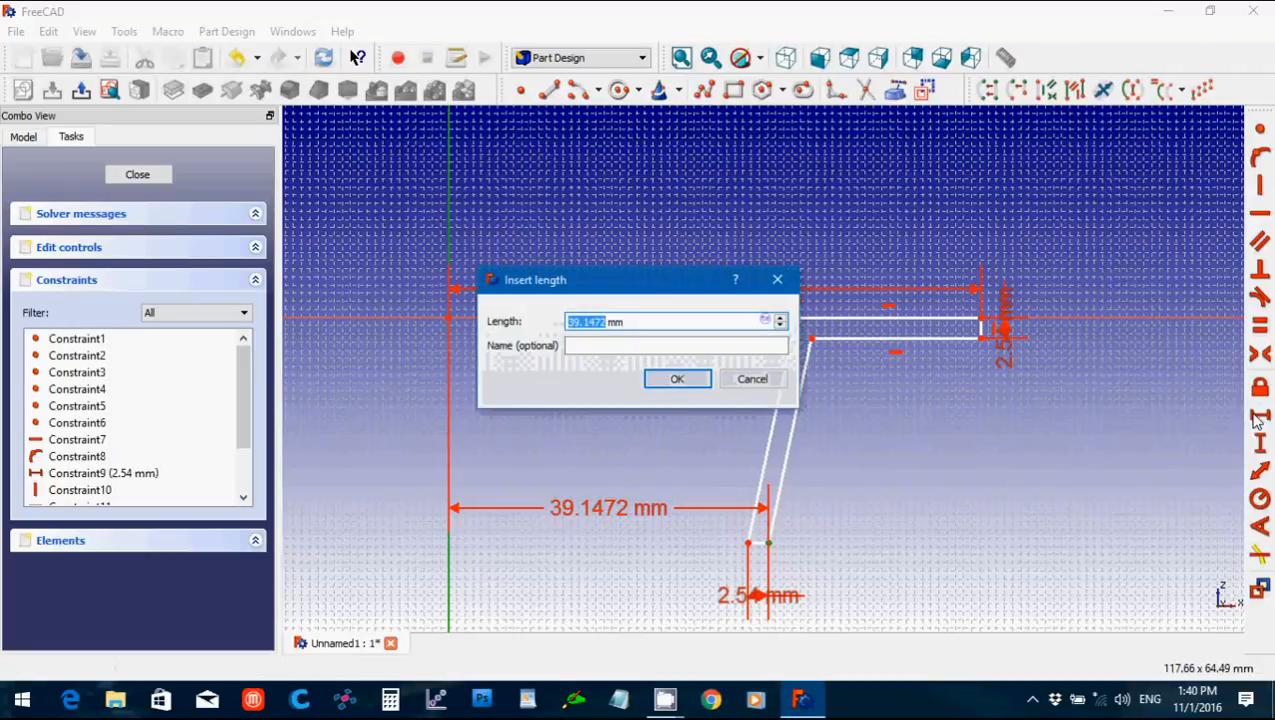
type("55.565")
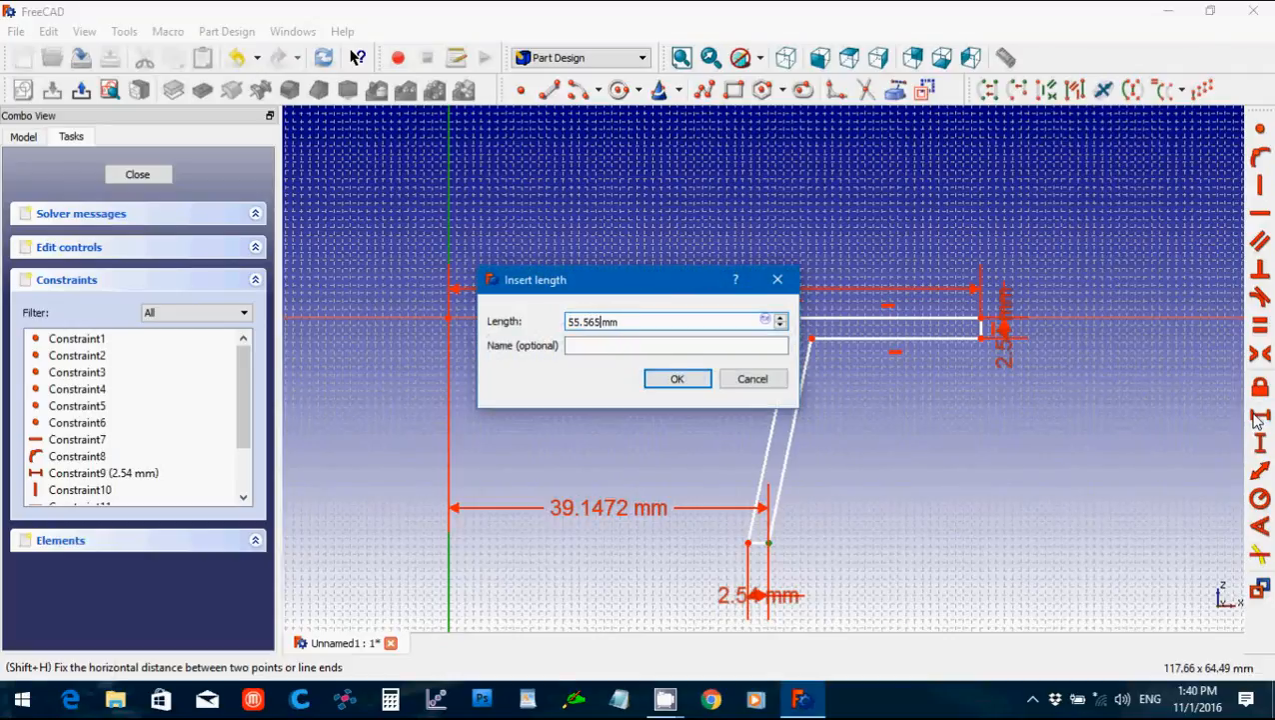
key("Return")
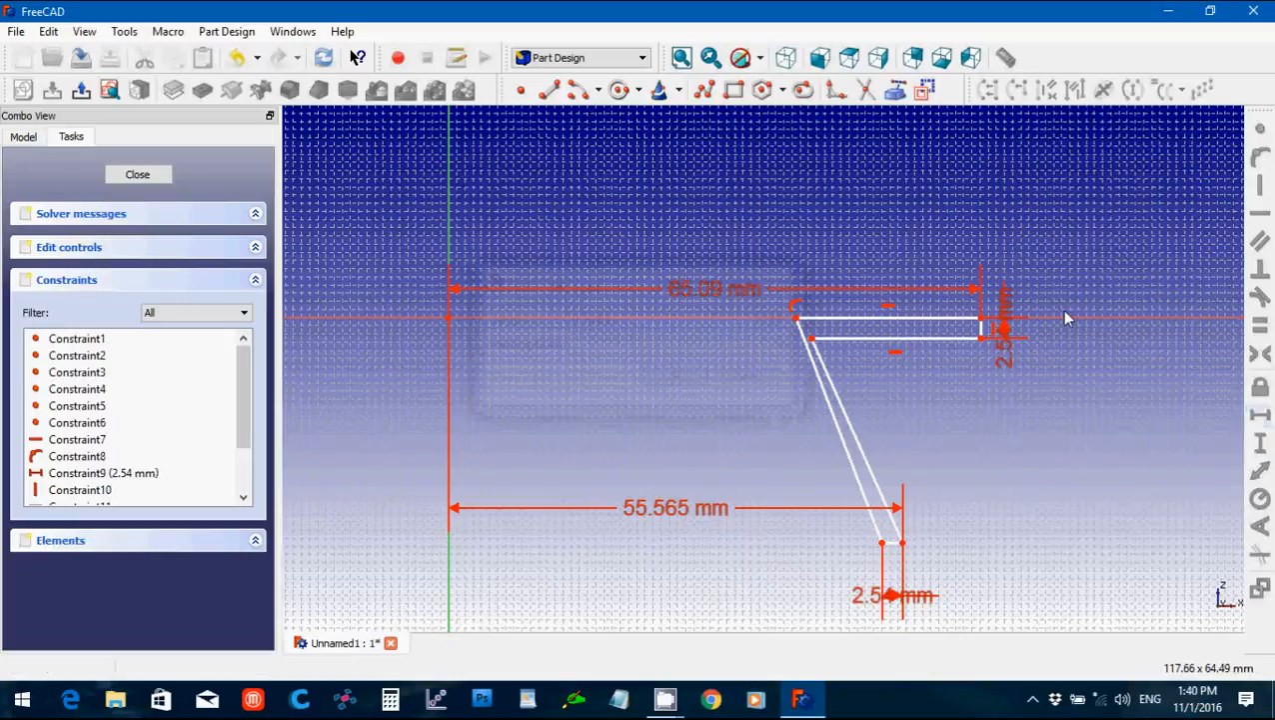
Move the slanted wall's two upper corners outward along the flange and set a 95° angle between the wall's bottom edge and outer edge.
left_click_drag(812, 342, 930, 352)
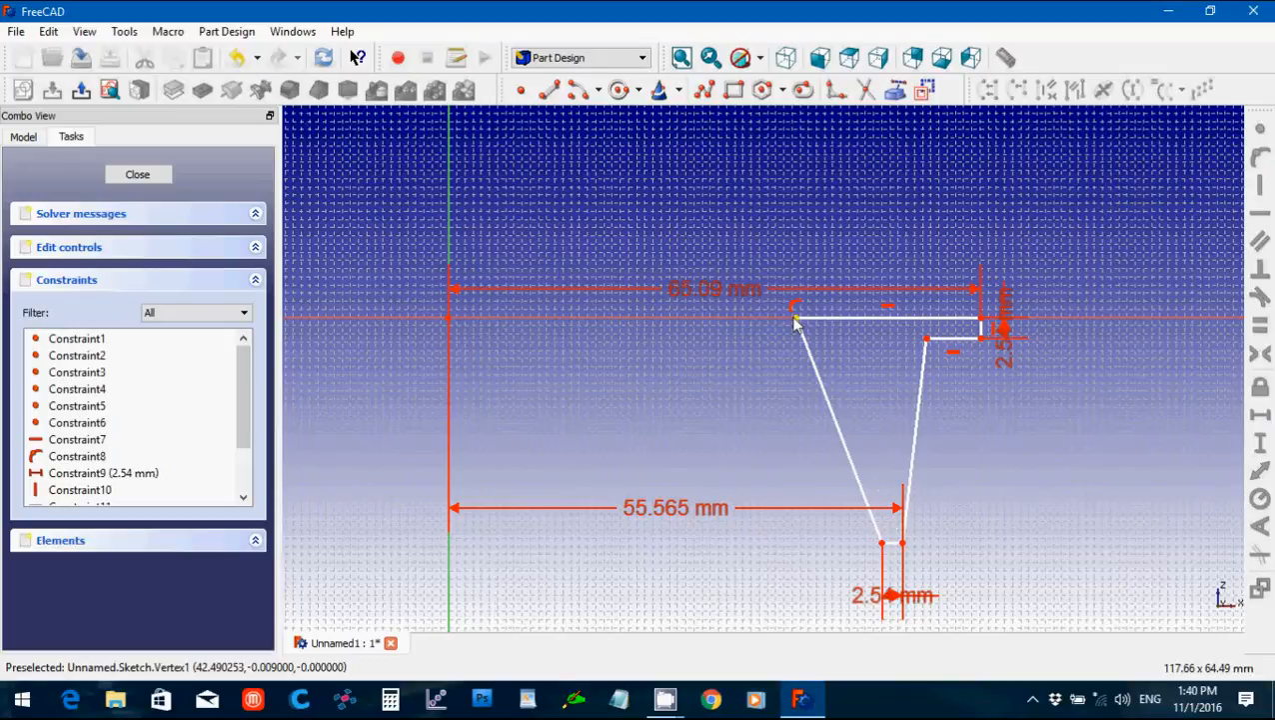
left_click_drag(795, 320, 908, 327)
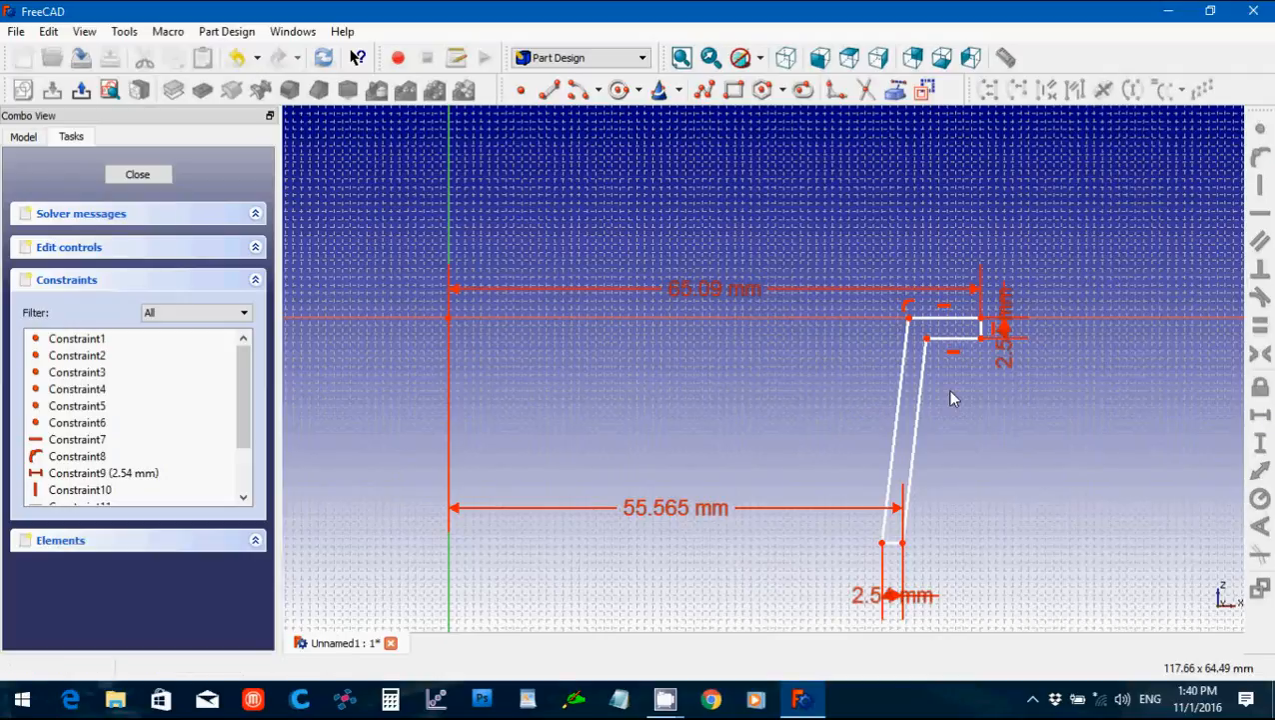
left_click(894, 546)
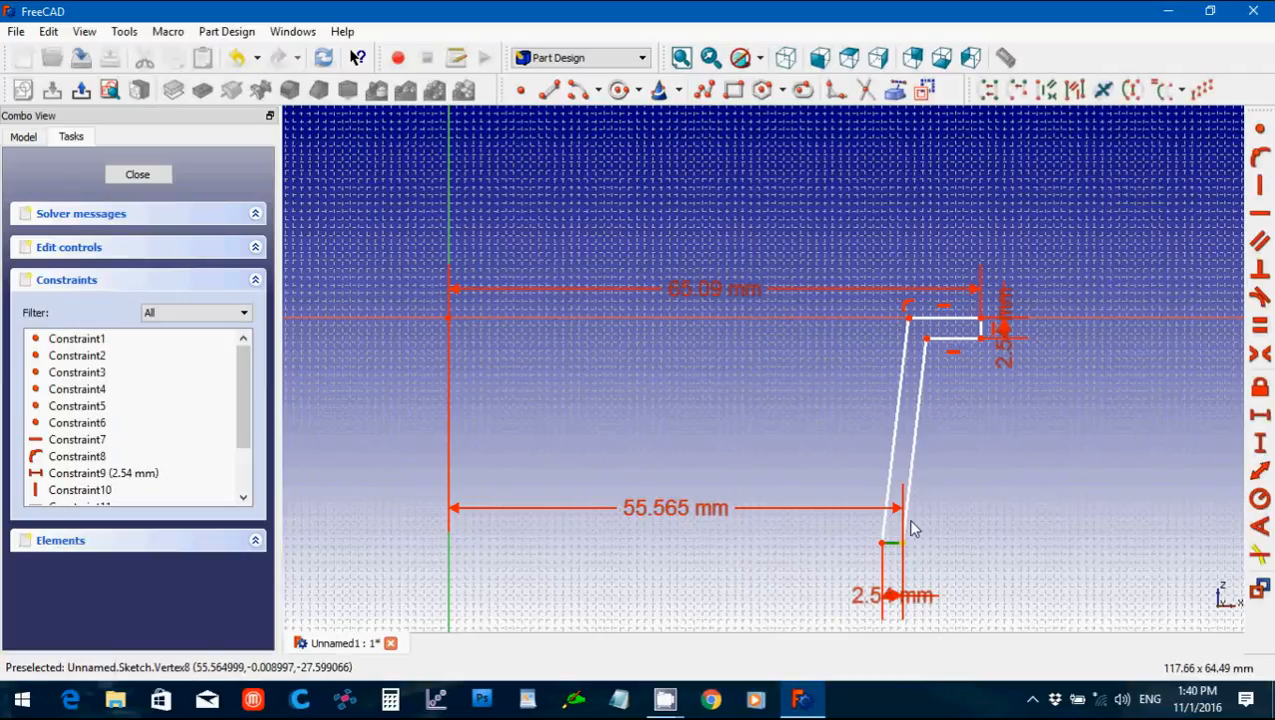
left_click(910, 507)
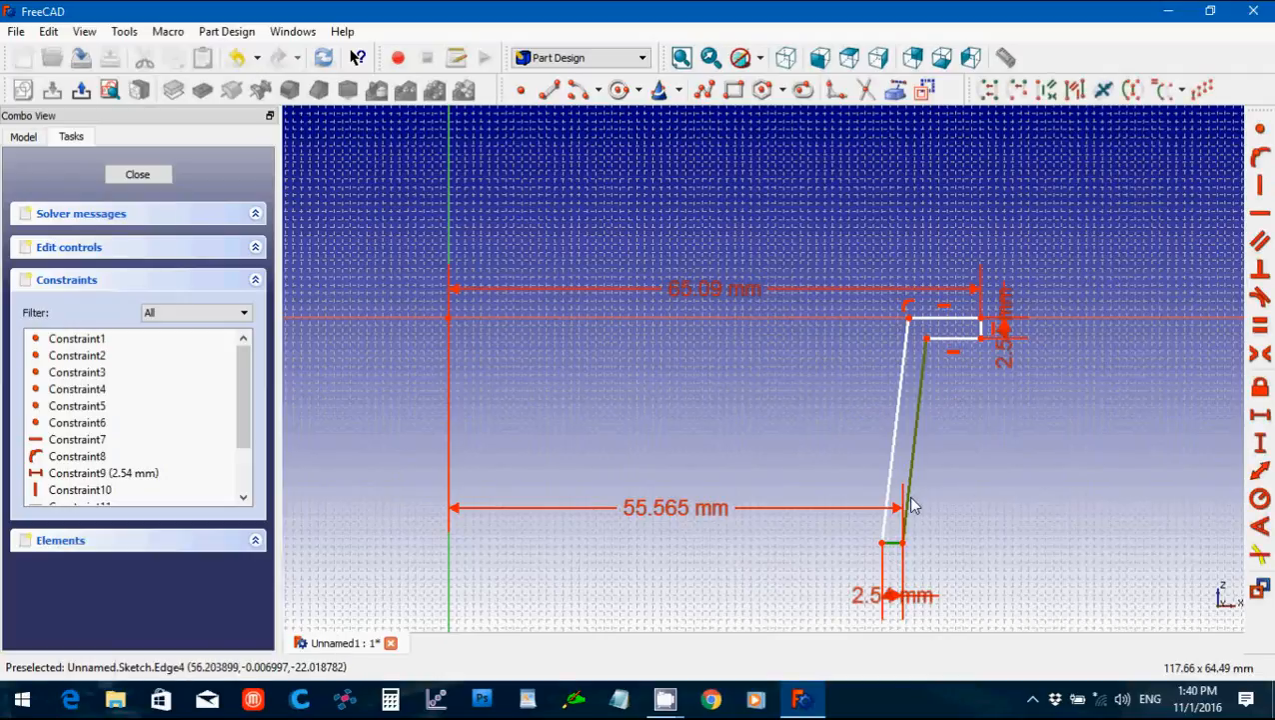
left_click(1257, 522)
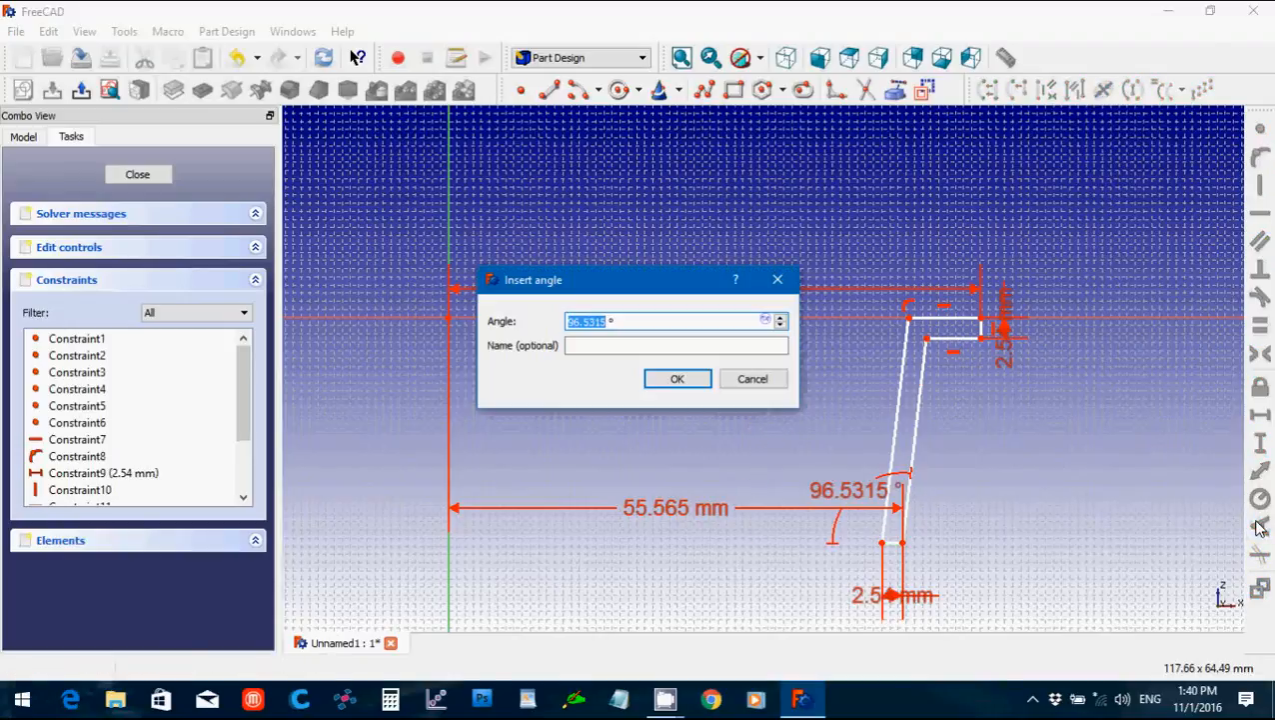
type("95")
key("Return")
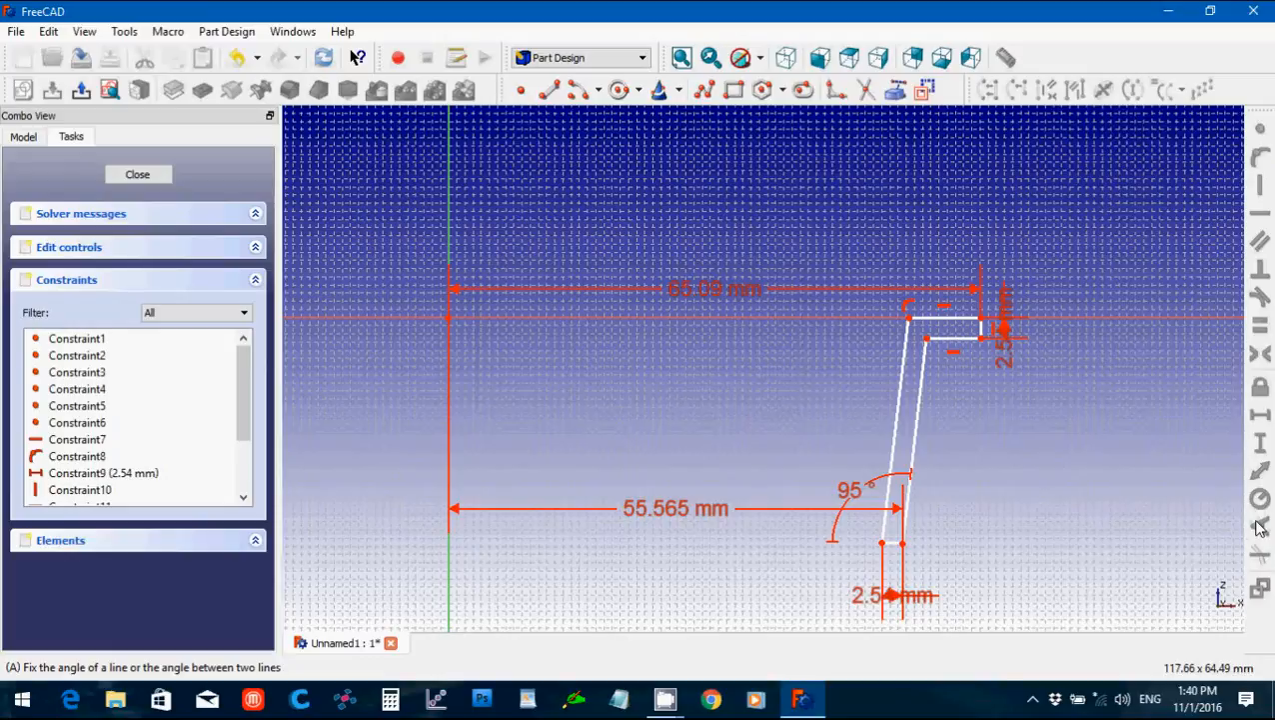
Constrain the slanted wall's two long edges to be parallel.
left_click(915, 447)
left_click(892, 447)
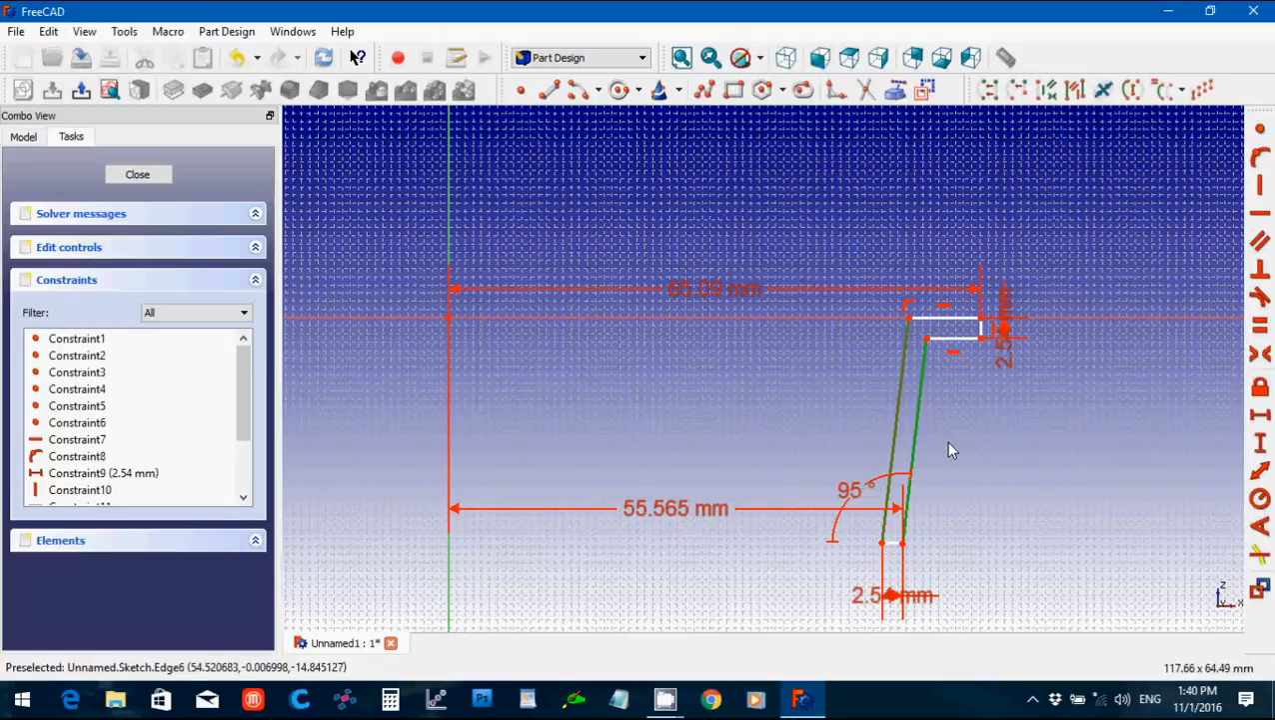
left_click(1263, 242)
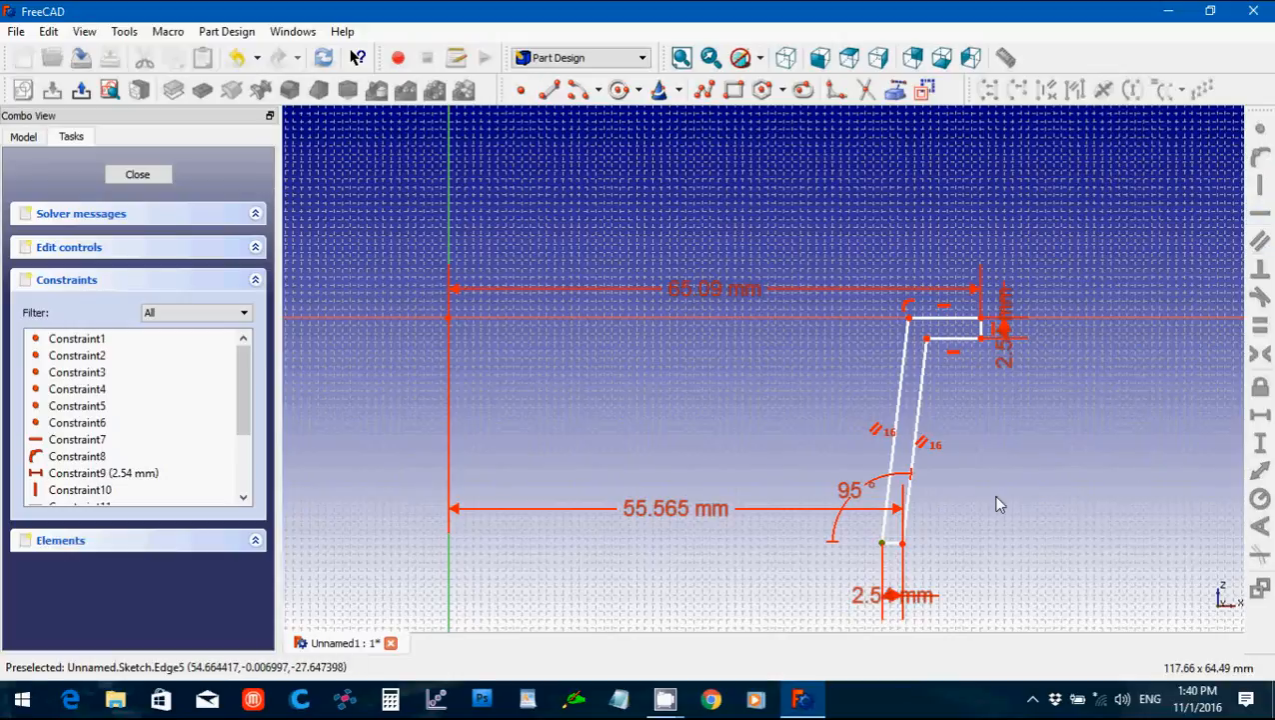
Constrain the slanted wall's lower inner corner to a vertical distance of 35.56 mm from the horizontal axis.
left_click(1142, 319)
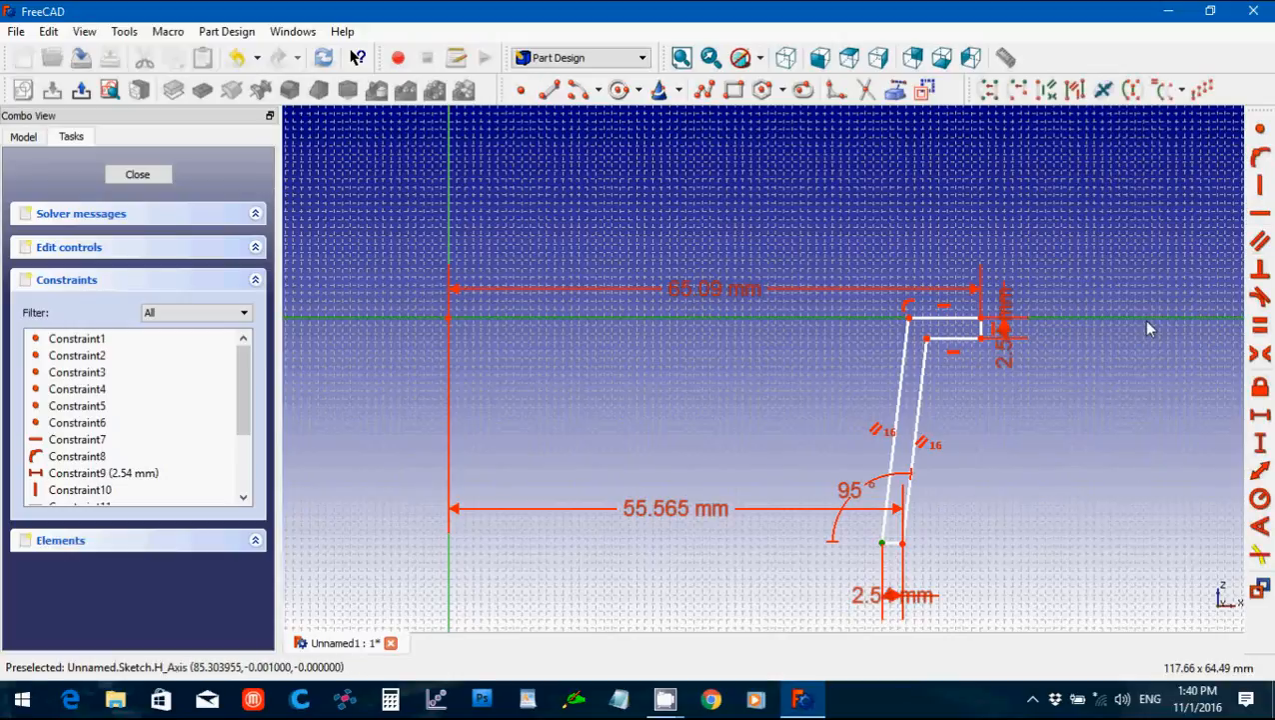
left_click(1257, 445)
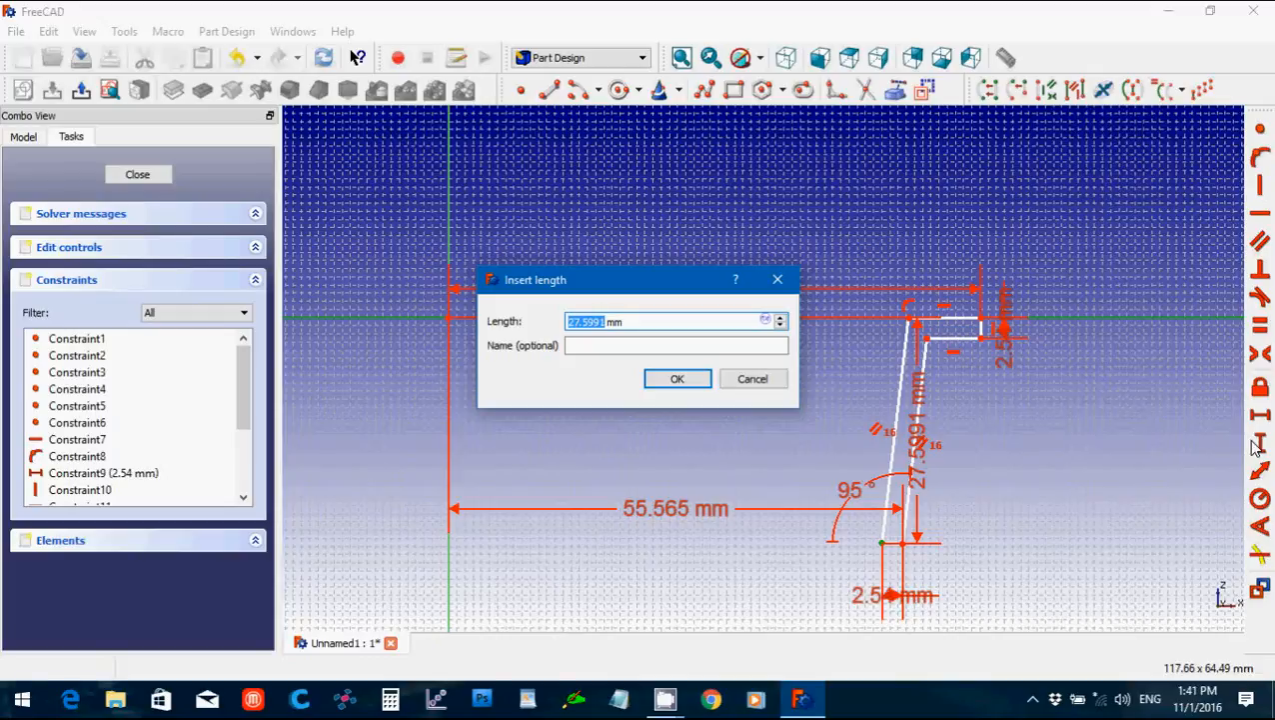
type("3")
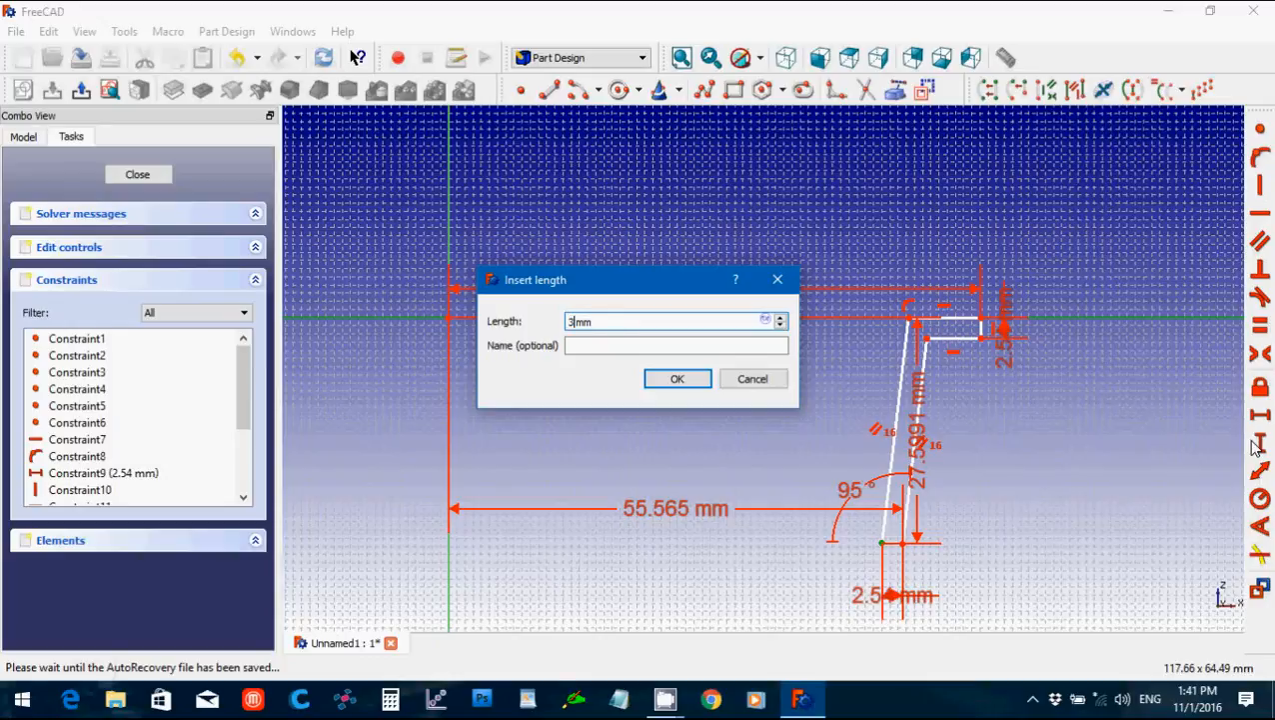
type("5.56")
left_click(674, 382)
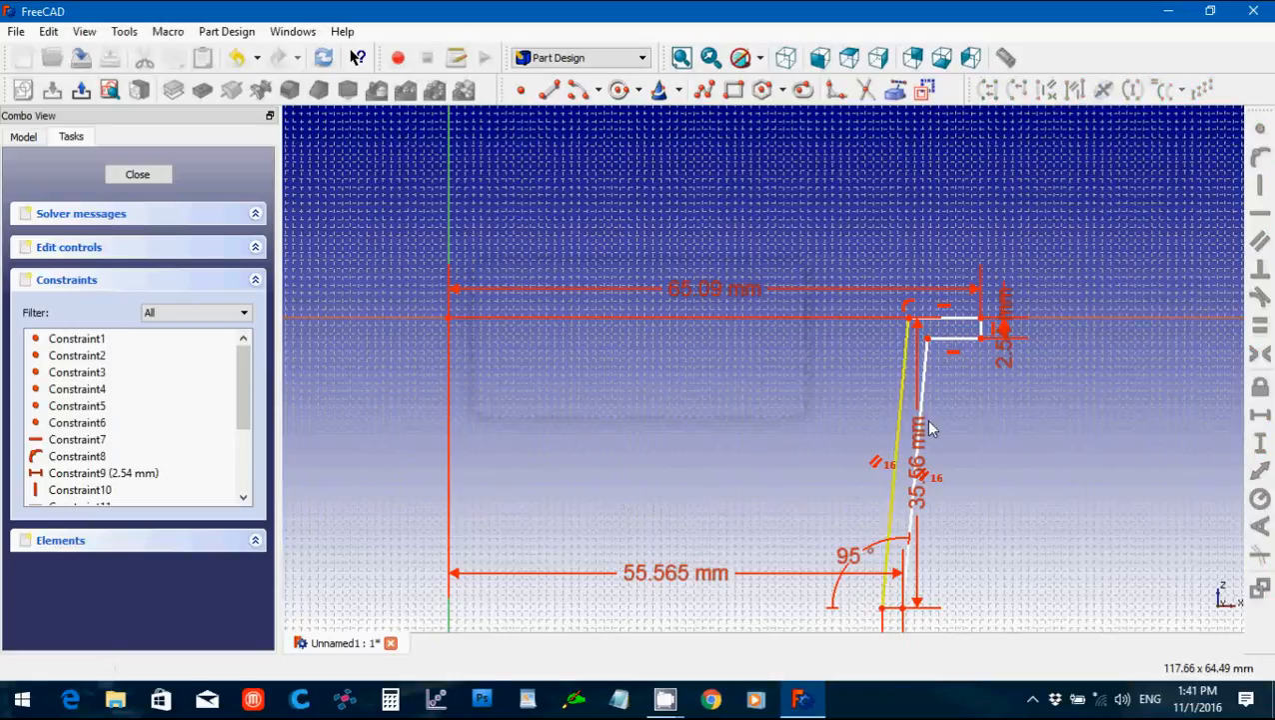
Move the 35.56 mm, 55.565 mm and 65.09 mm dimension labels farther away from the profile.
left_click_drag(920, 475, 976, 477)
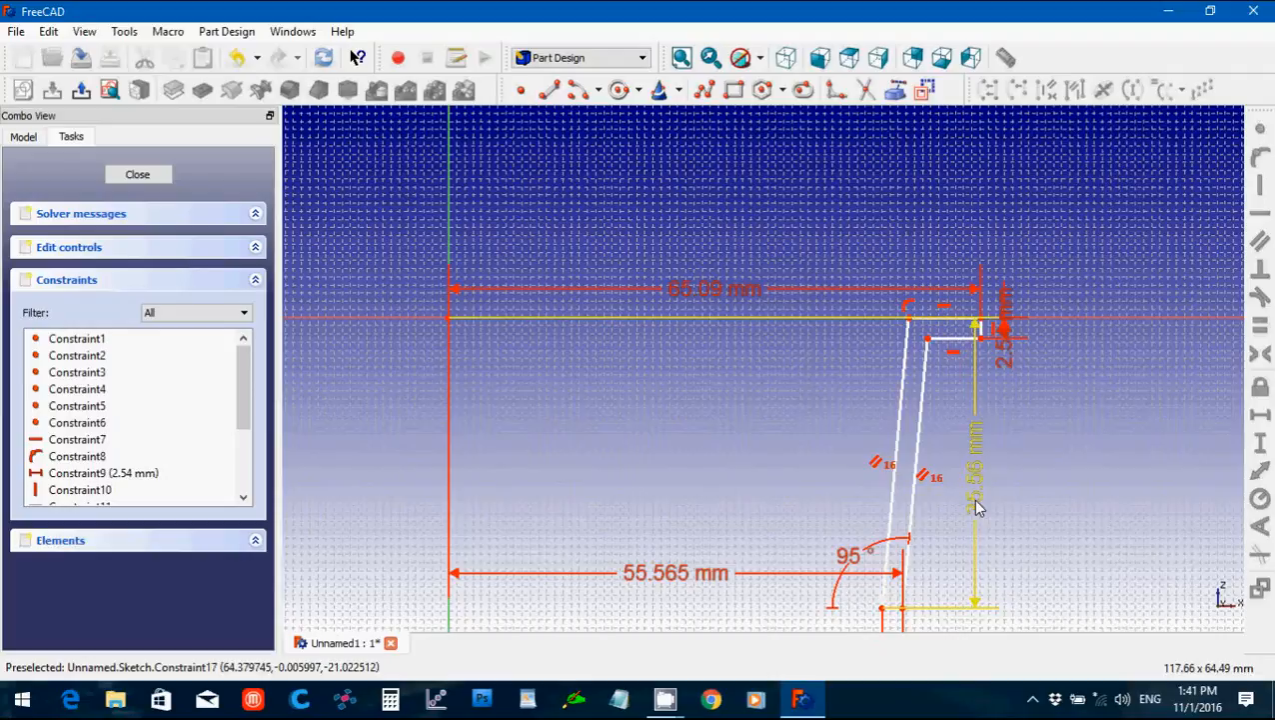
left_click_drag(977, 516, 1136, 500)
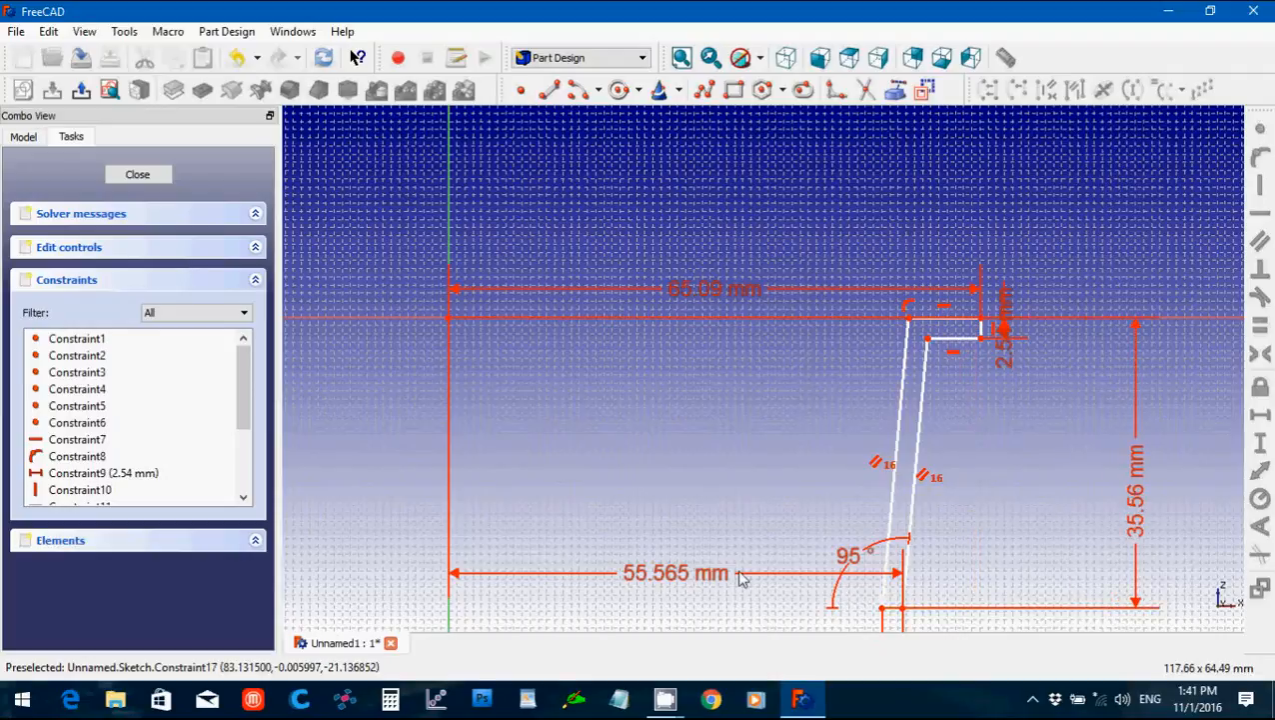
left_click_drag(695, 586, 694, 640)
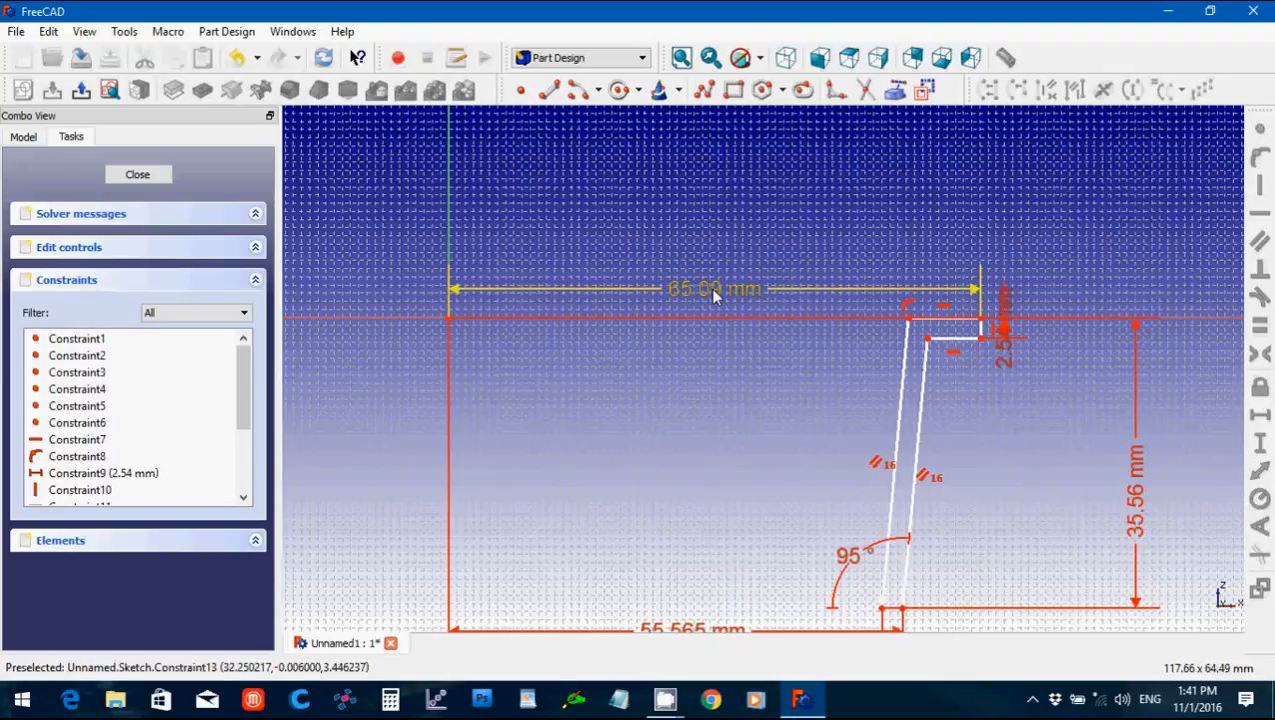
left_click_drag(713, 294, 745, 221)
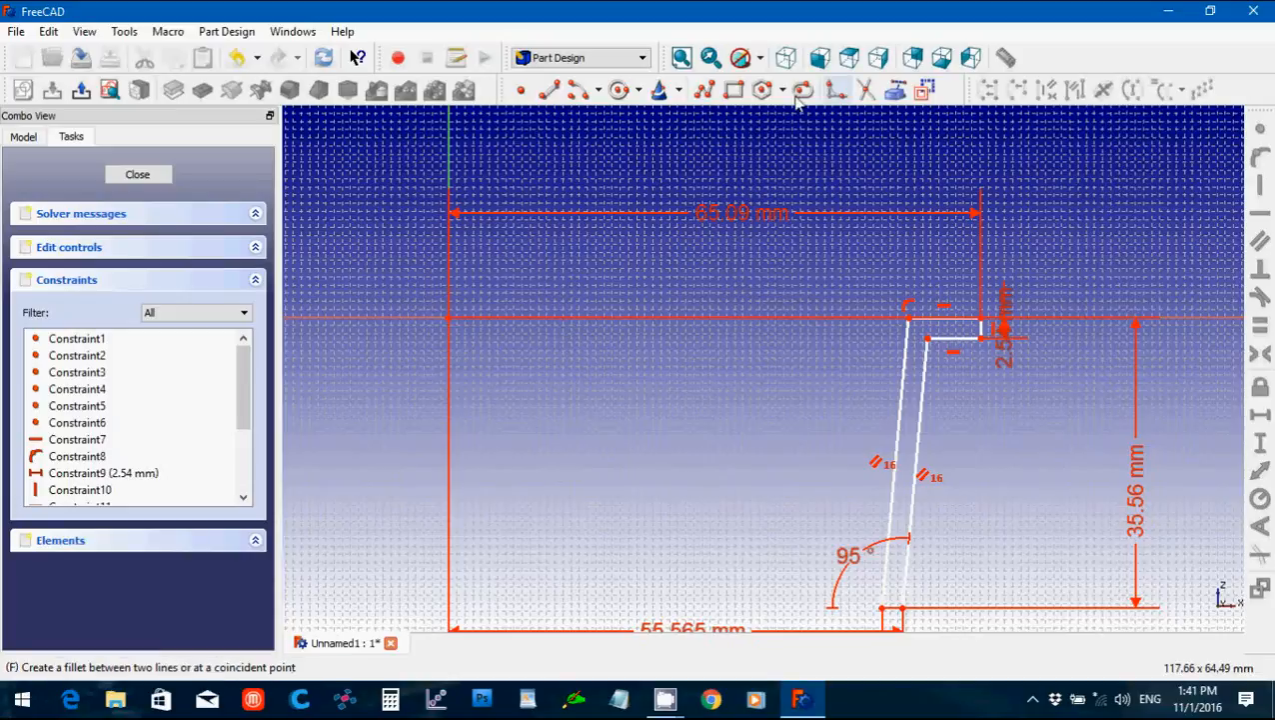
Draw a line from the origin to the slanted wall's upper inner corner and convert it to construction geometry.
left_click(549, 90)
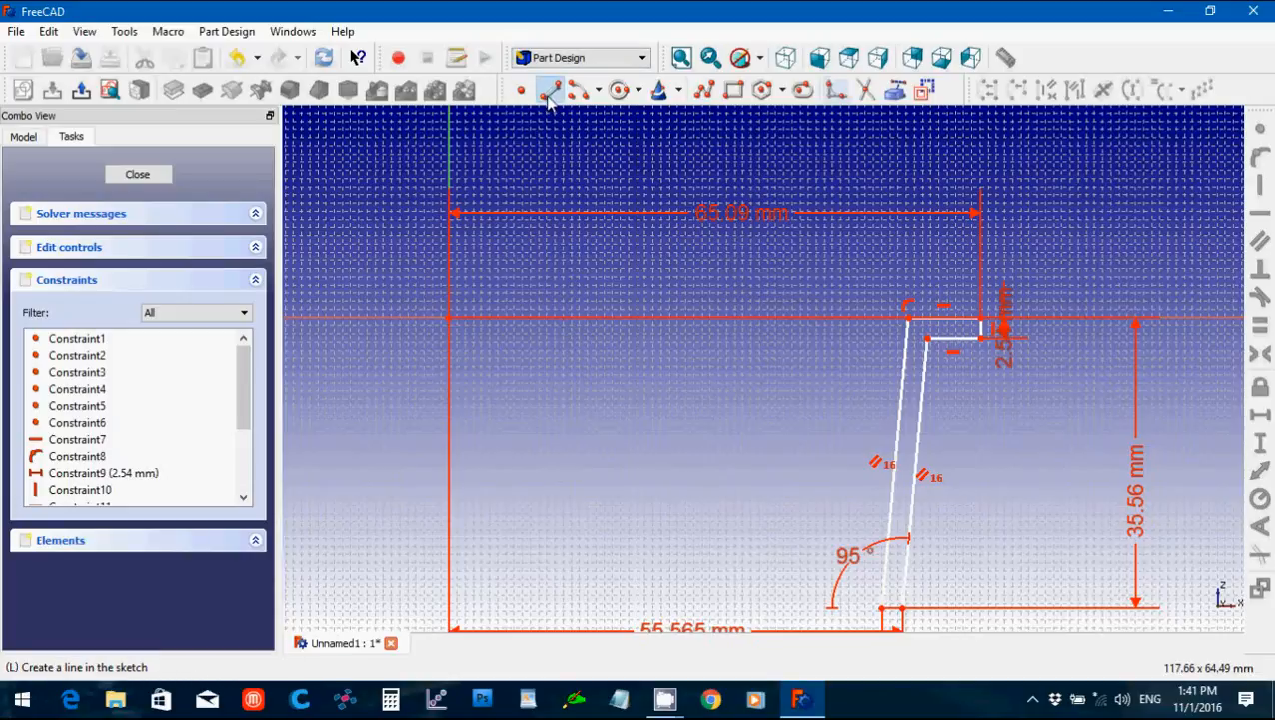
left_click(449, 318)
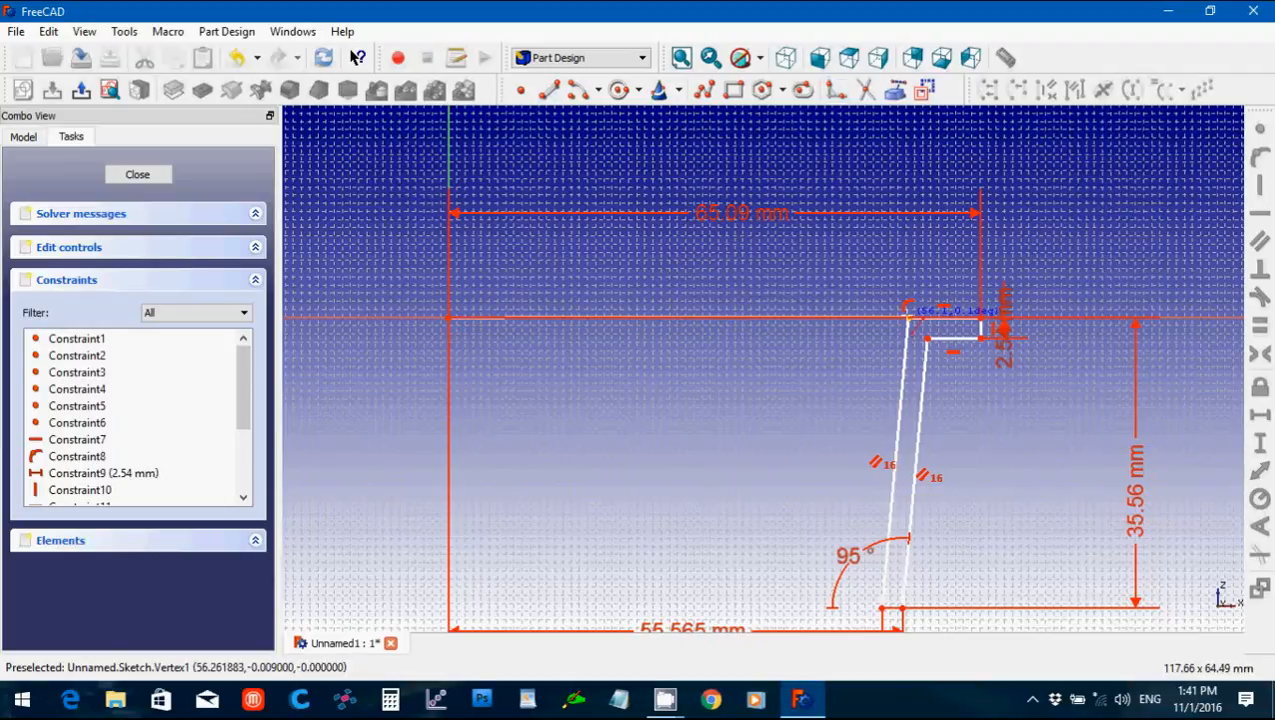
left_click(909, 317)
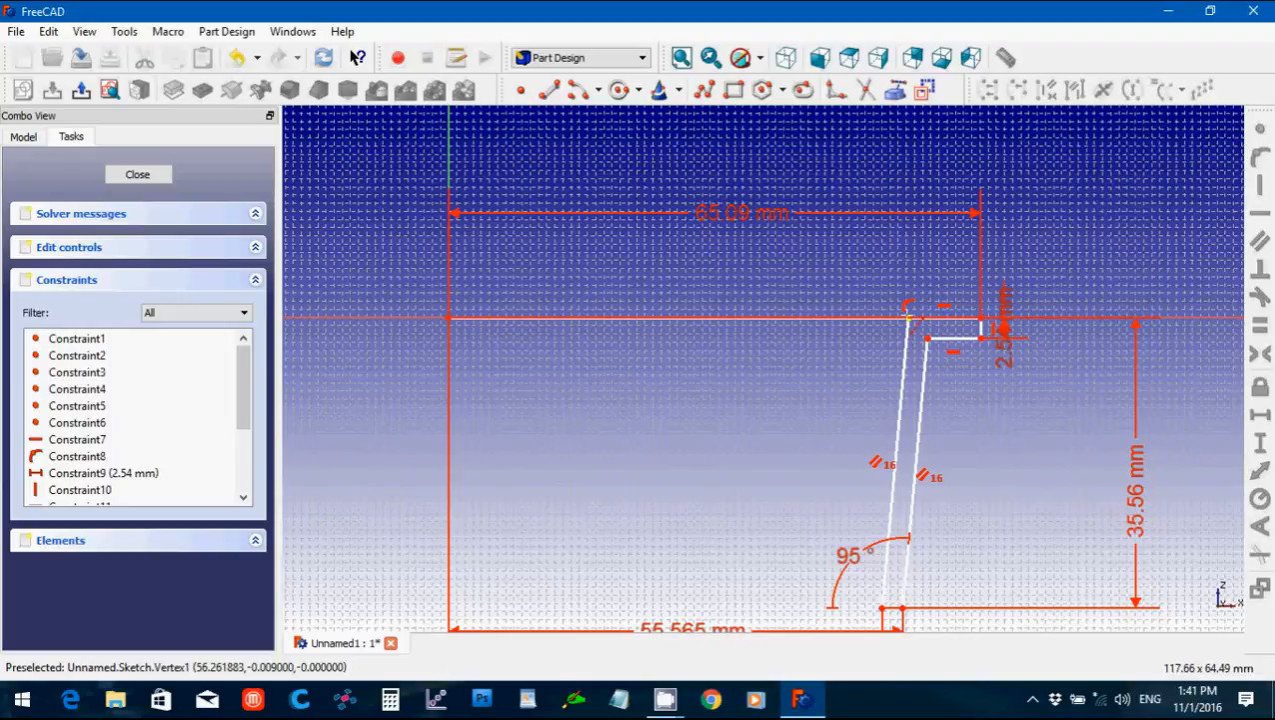
left_click(770, 320)
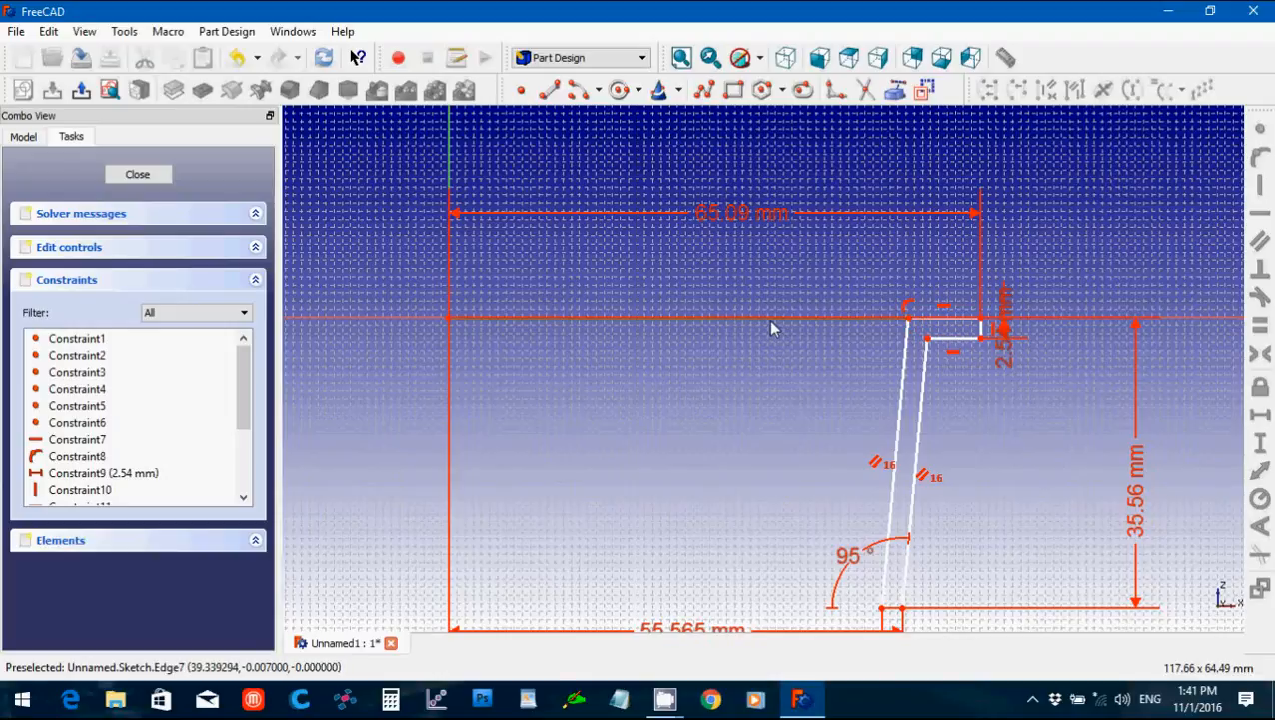
left_click(927, 91)
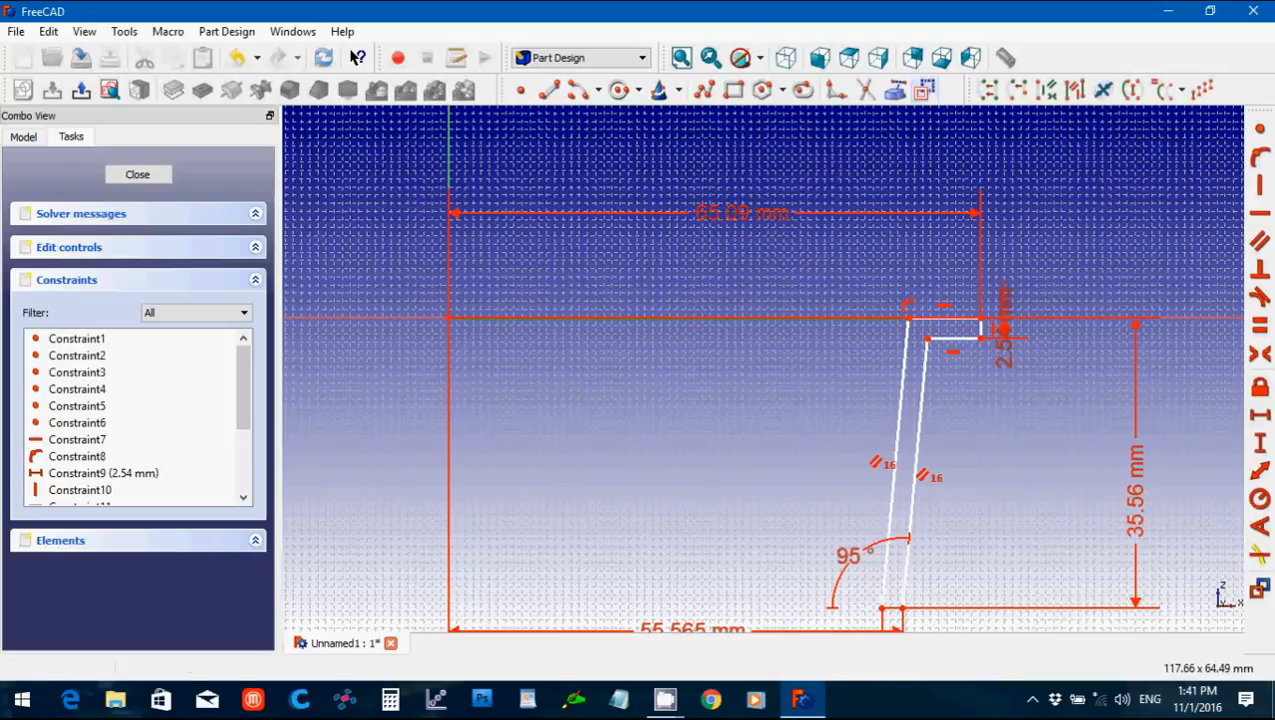
left_click(1257, 424)
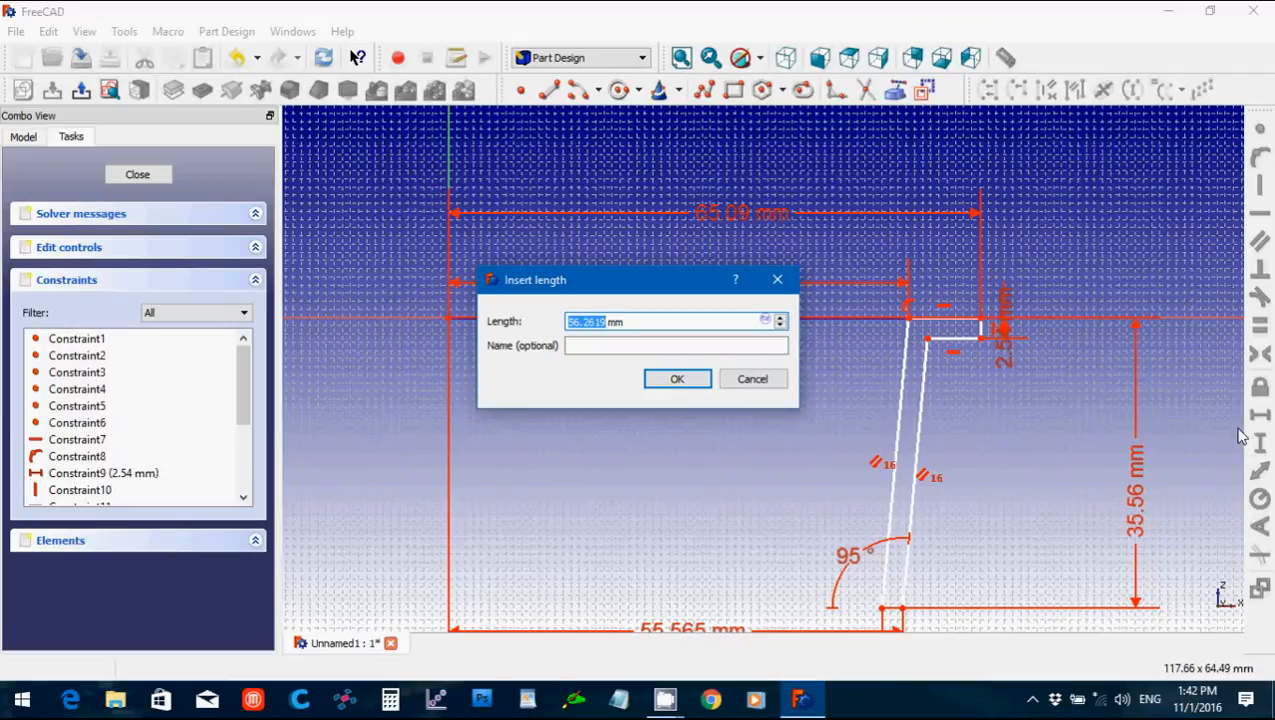
left_click(759, 382)
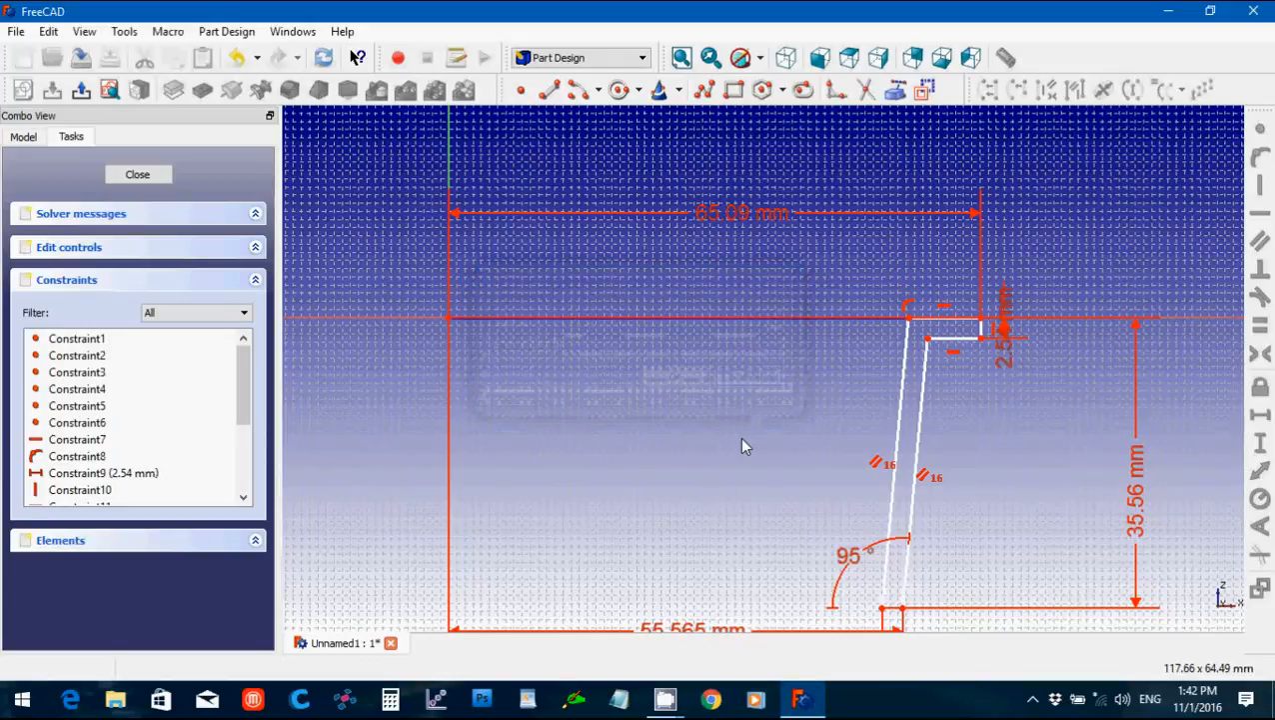
key("Escape")
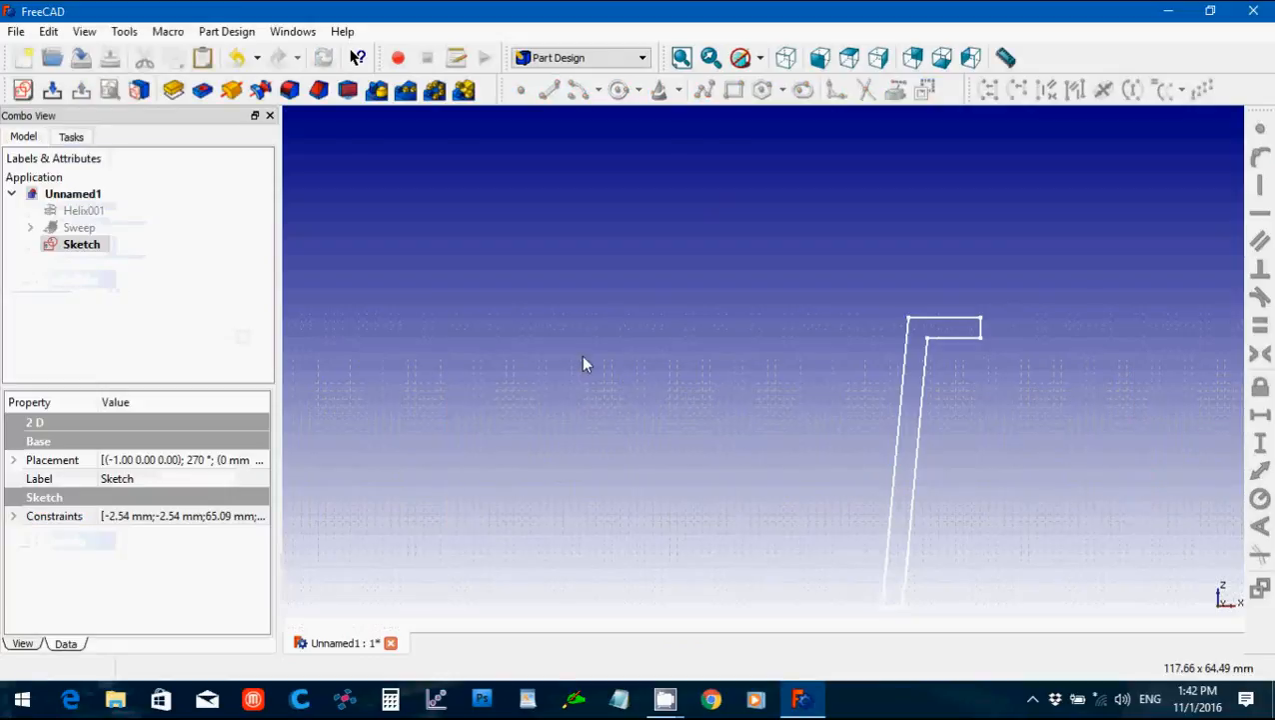
Reopen the wall profile sketch and make the construction line's start point coincident with the origin.
left_click(70, 248)
double_click(70, 248)
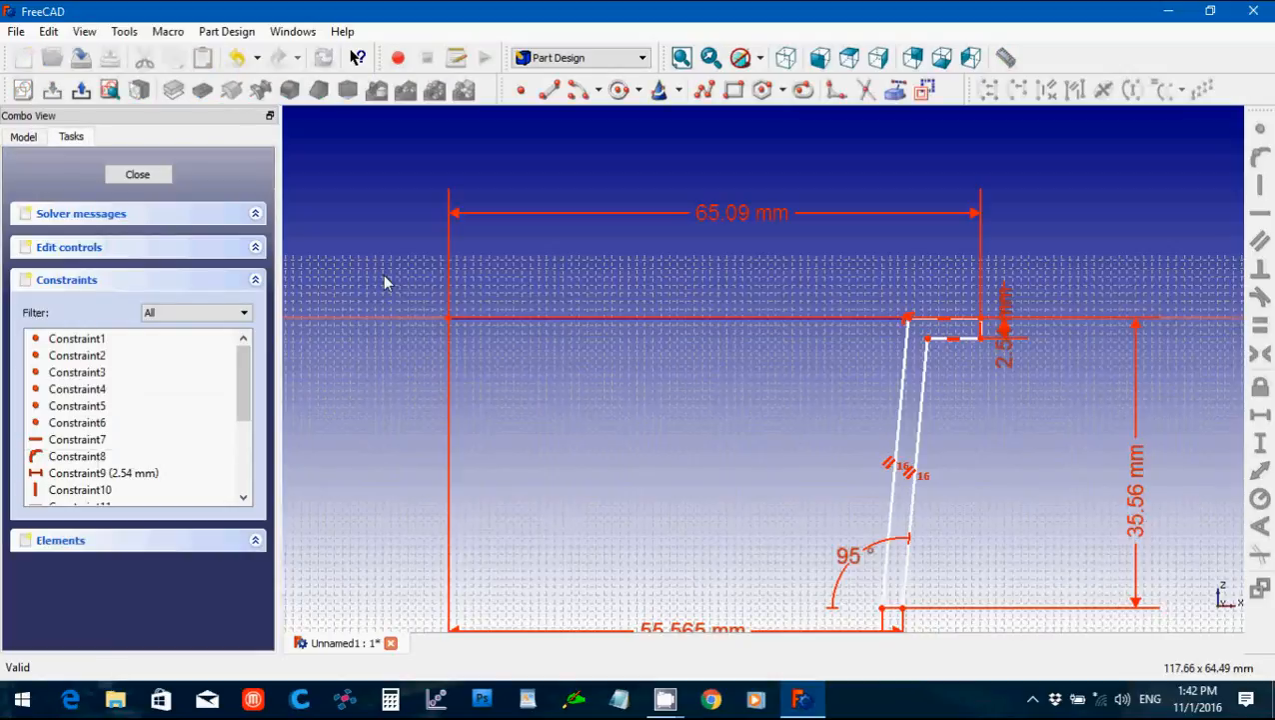
left_click_drag(387, 279, 489, 359)
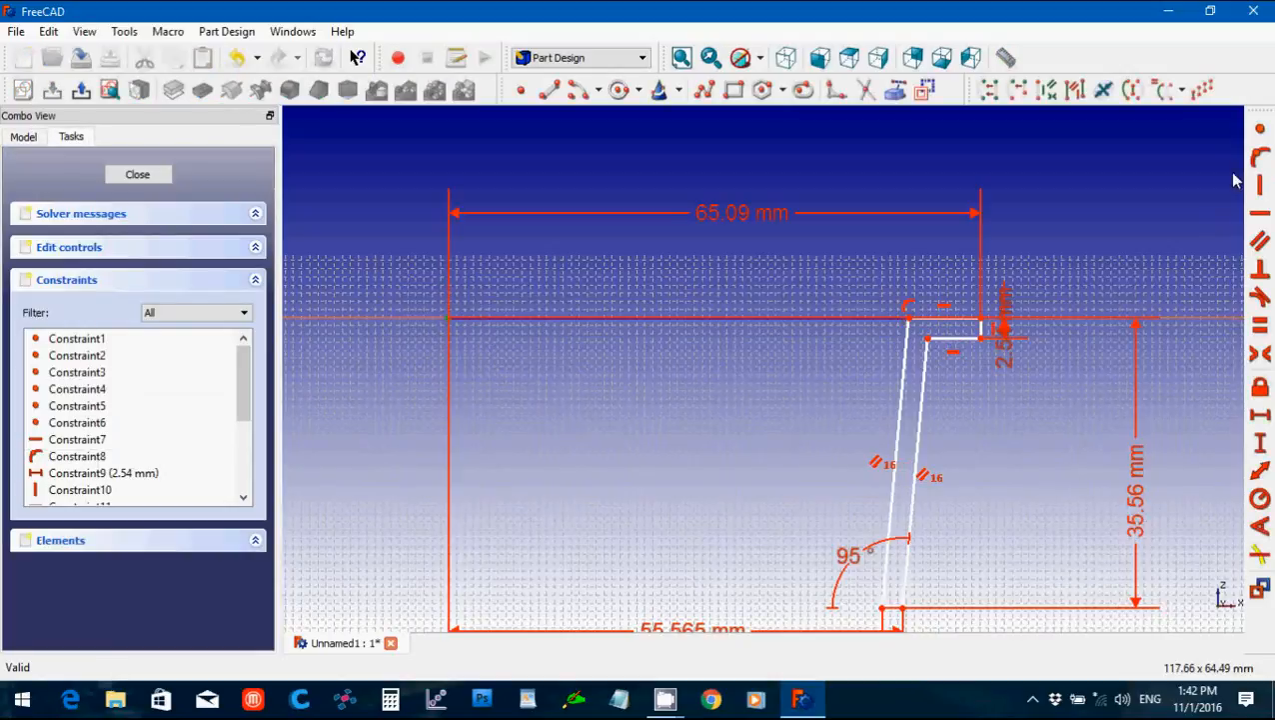
left_click(1259, 130)
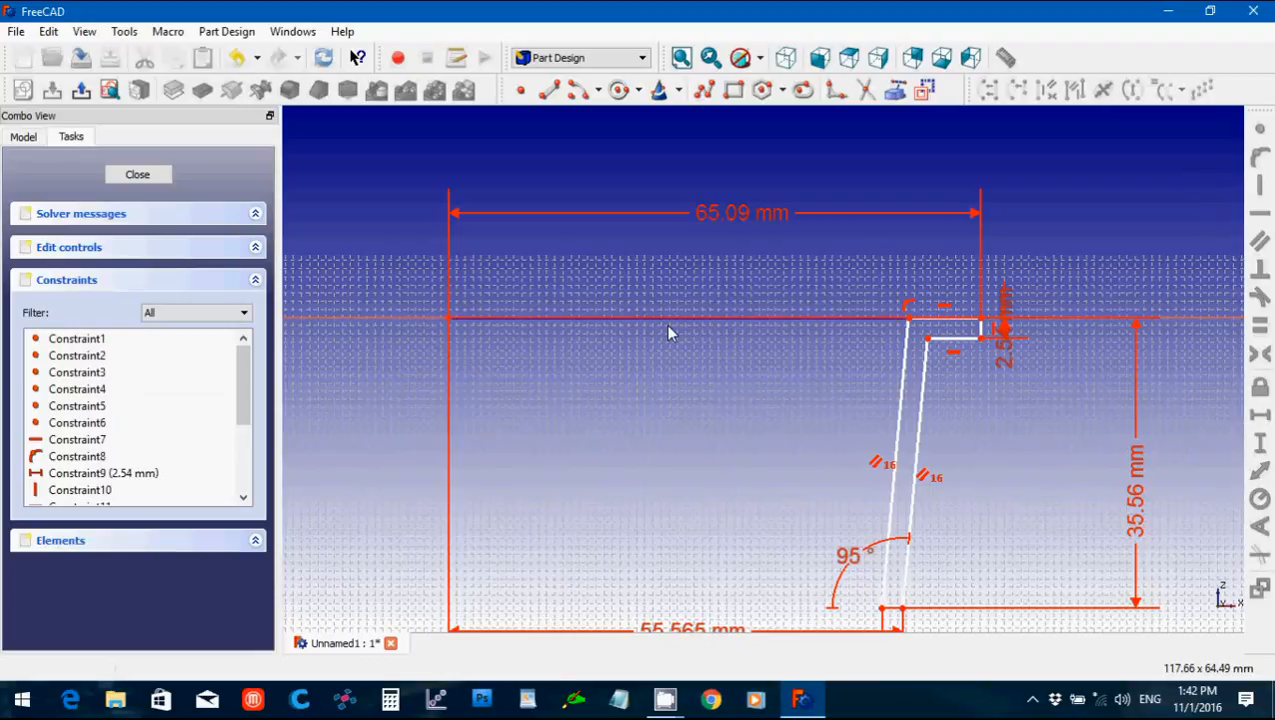
left_click(819, 319)
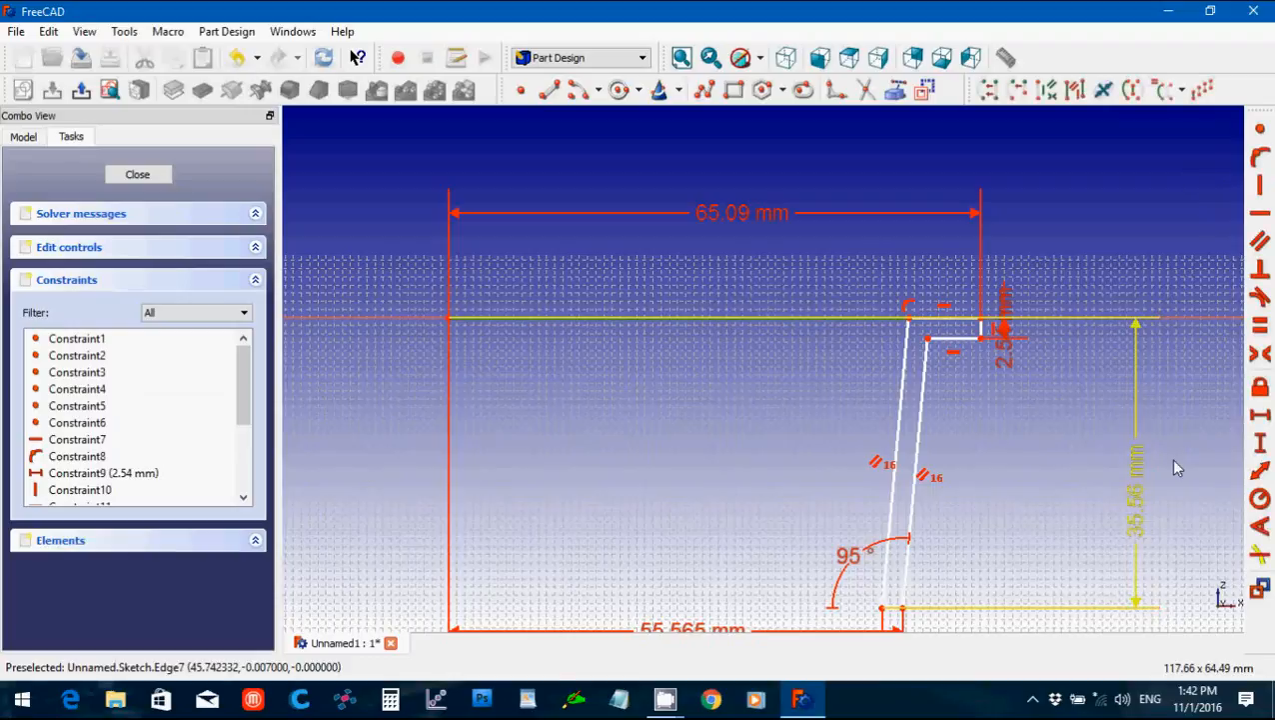
left_click(1261, 421)
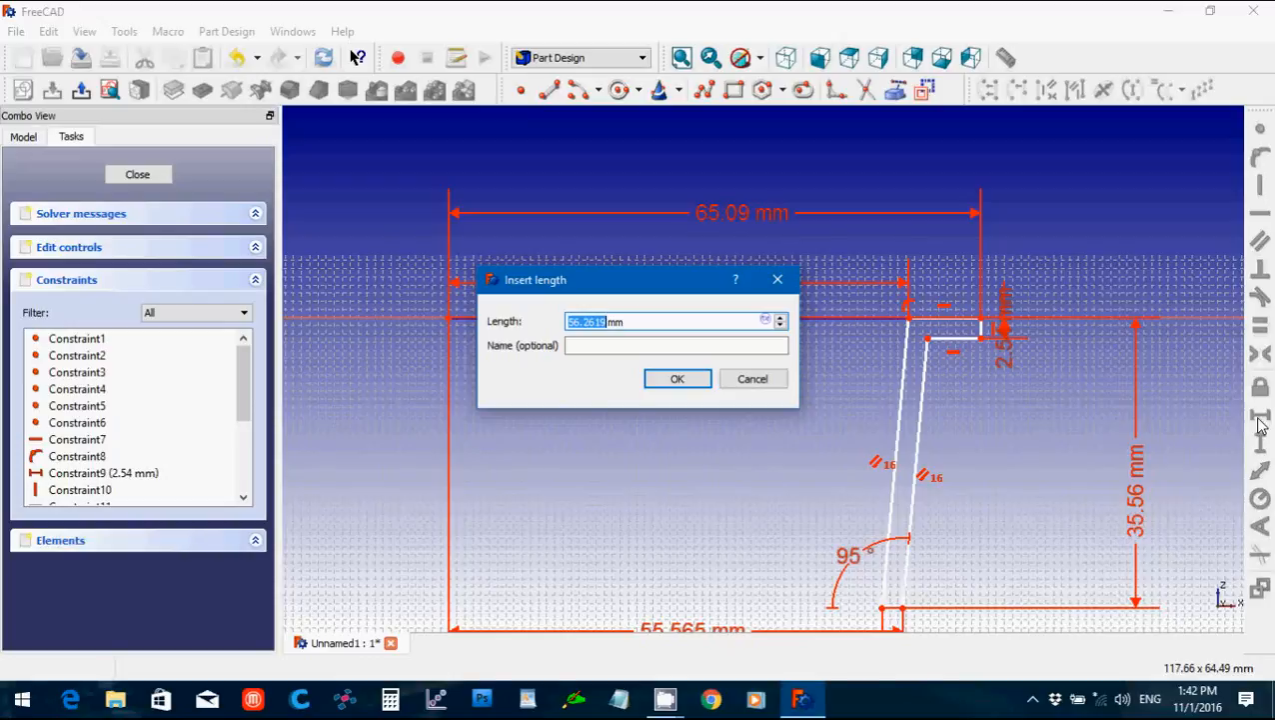
left_click(755, 380)
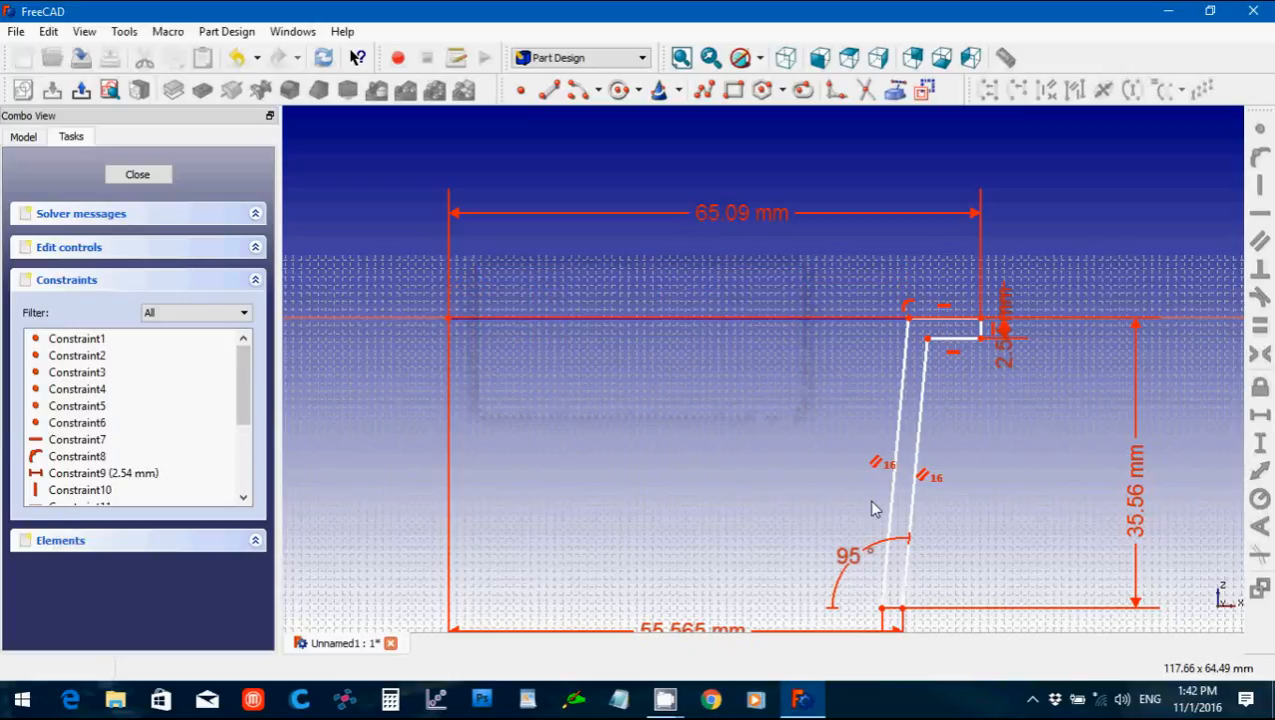
left_click(887, 537)
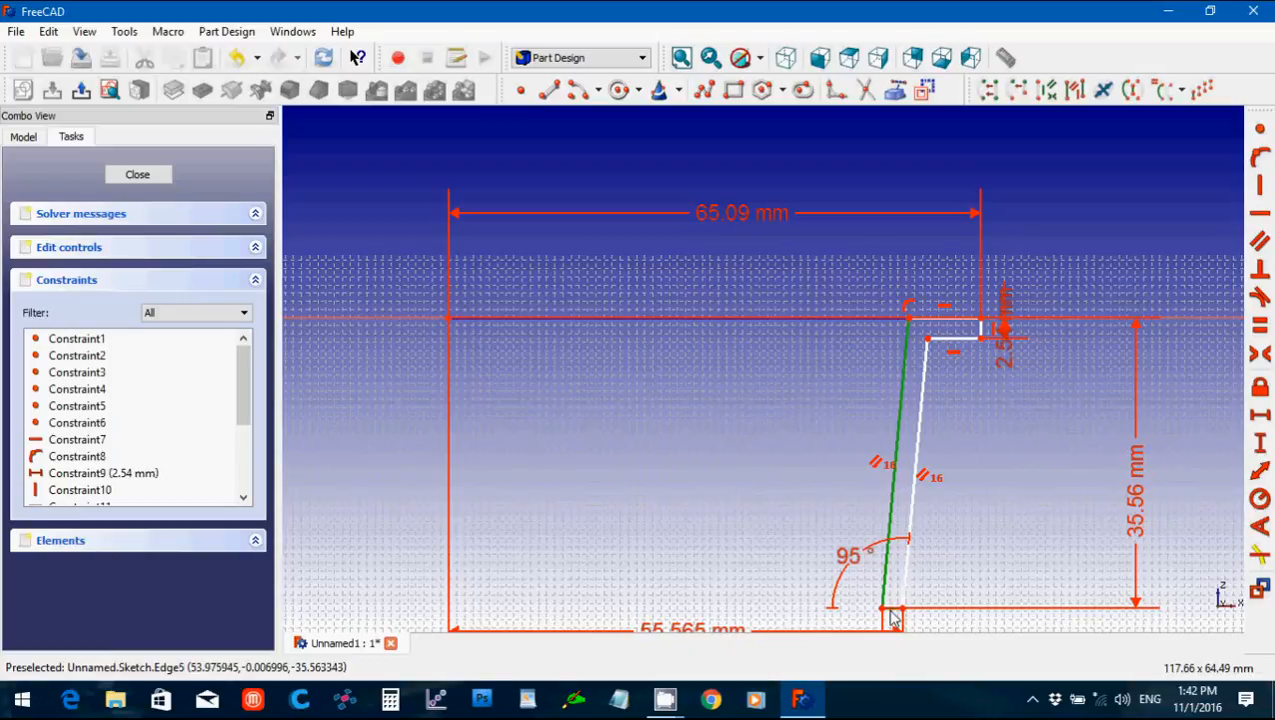
left_click(1004, 526)
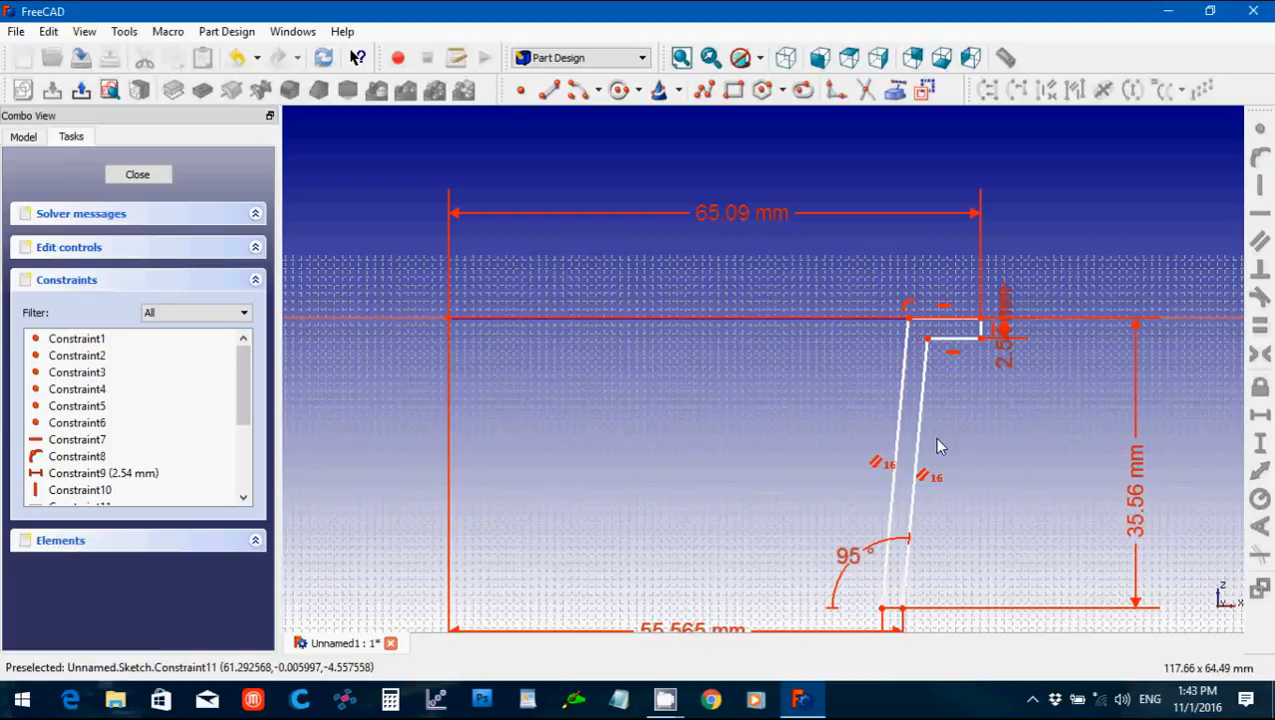
Add a horizontal distance constraint to the construction line, accepting the proposed length.
scroll(935, 442, "down", 1)
scroll(933, 437, "up", 2)
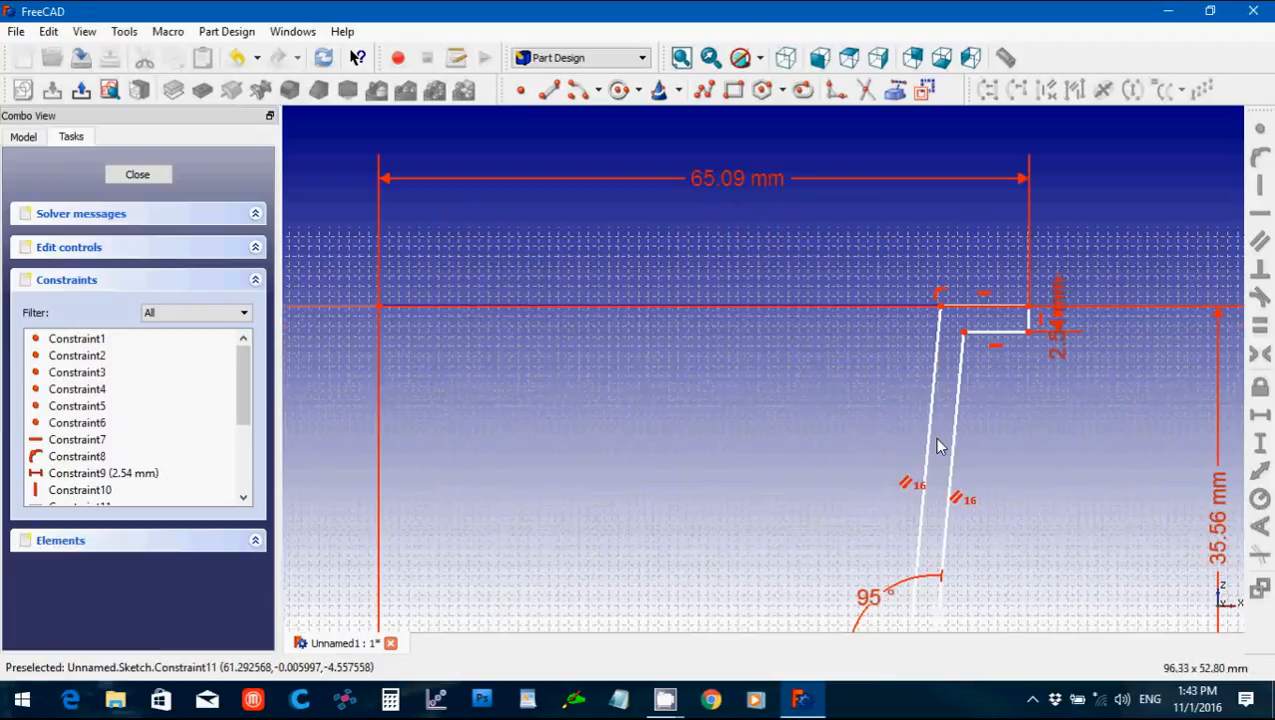
left_click(815, 314)
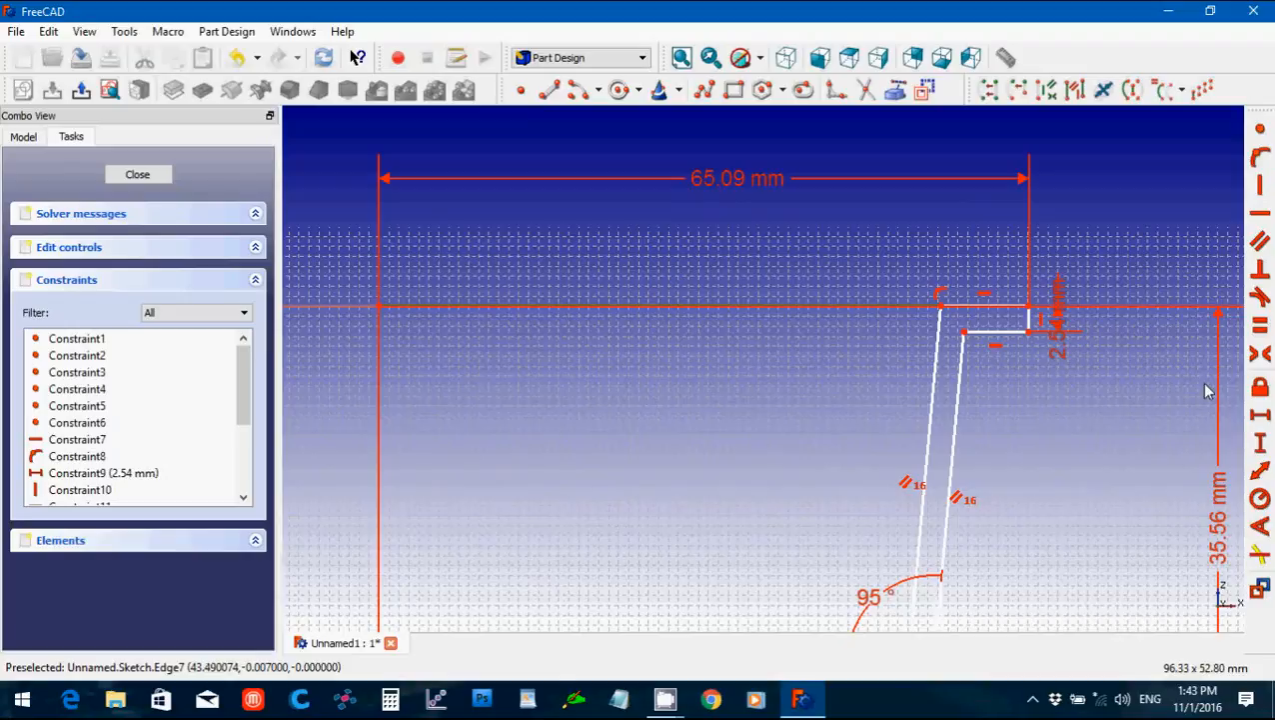
left_click(1258, 418)
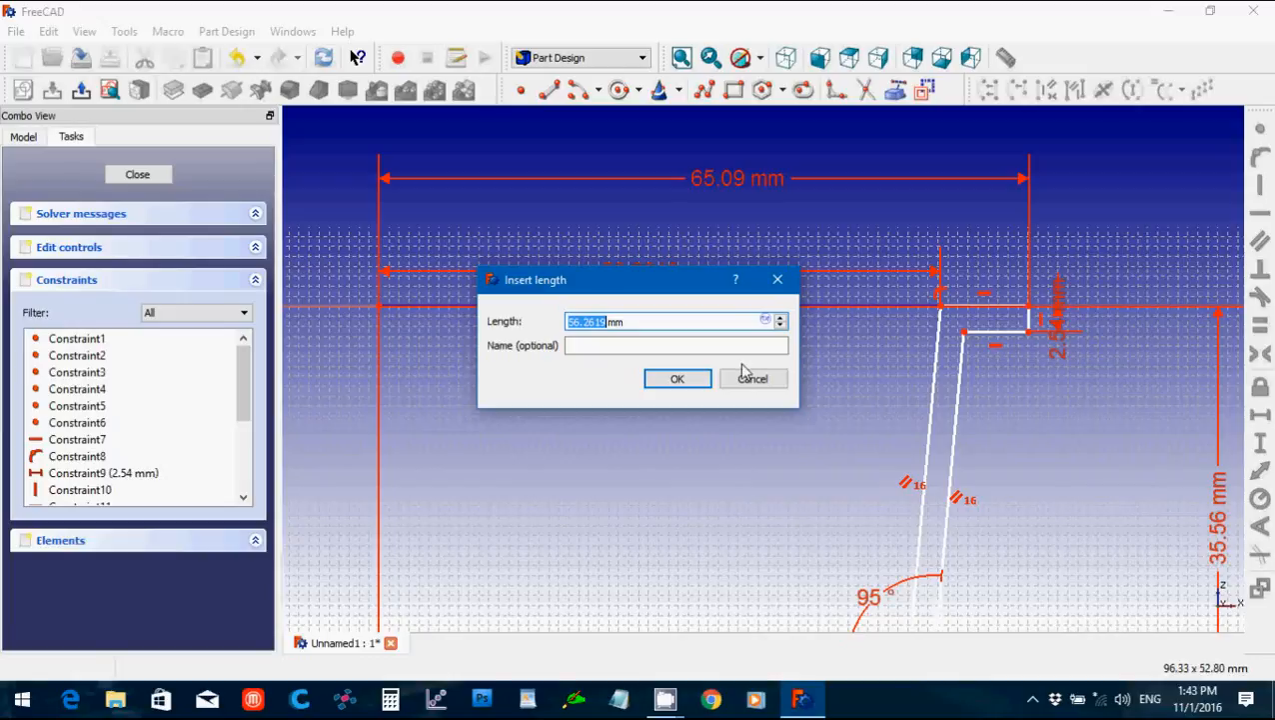
left_click(687, 386)
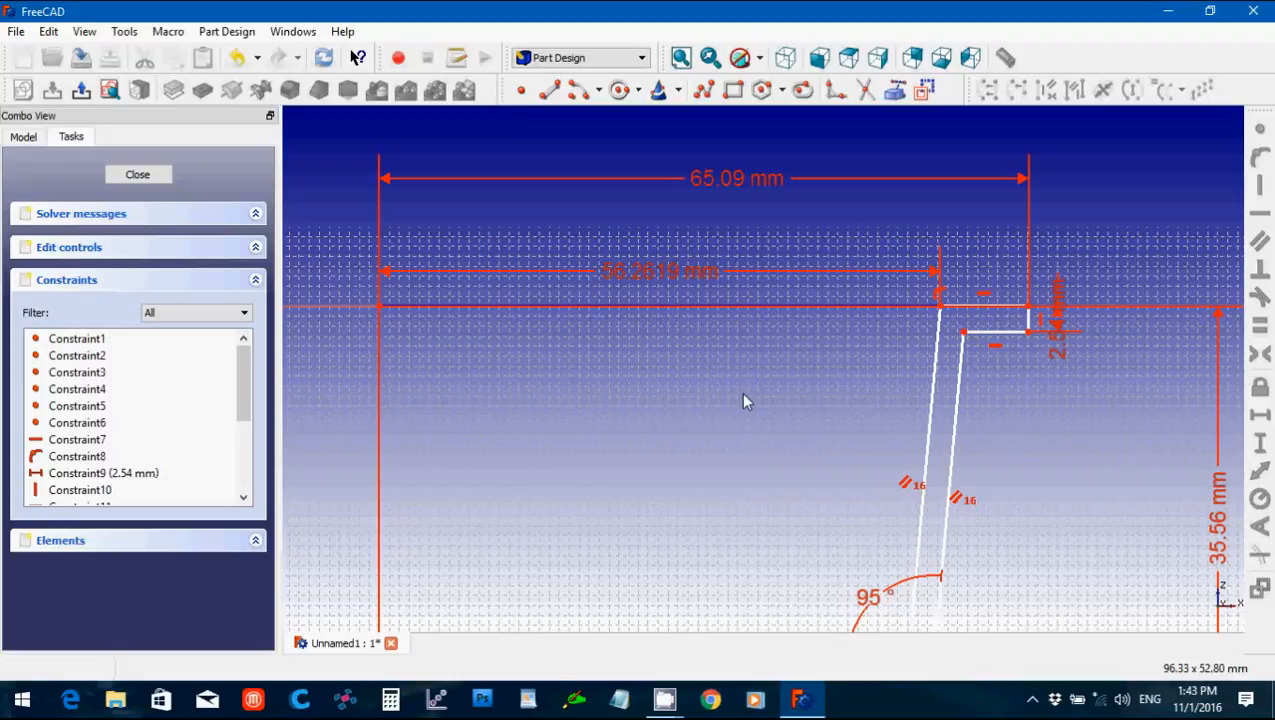
Finish the sketch and revolve the profile 360° about the vertical sketch axis with the direction reversed.
left_click(145, 177)
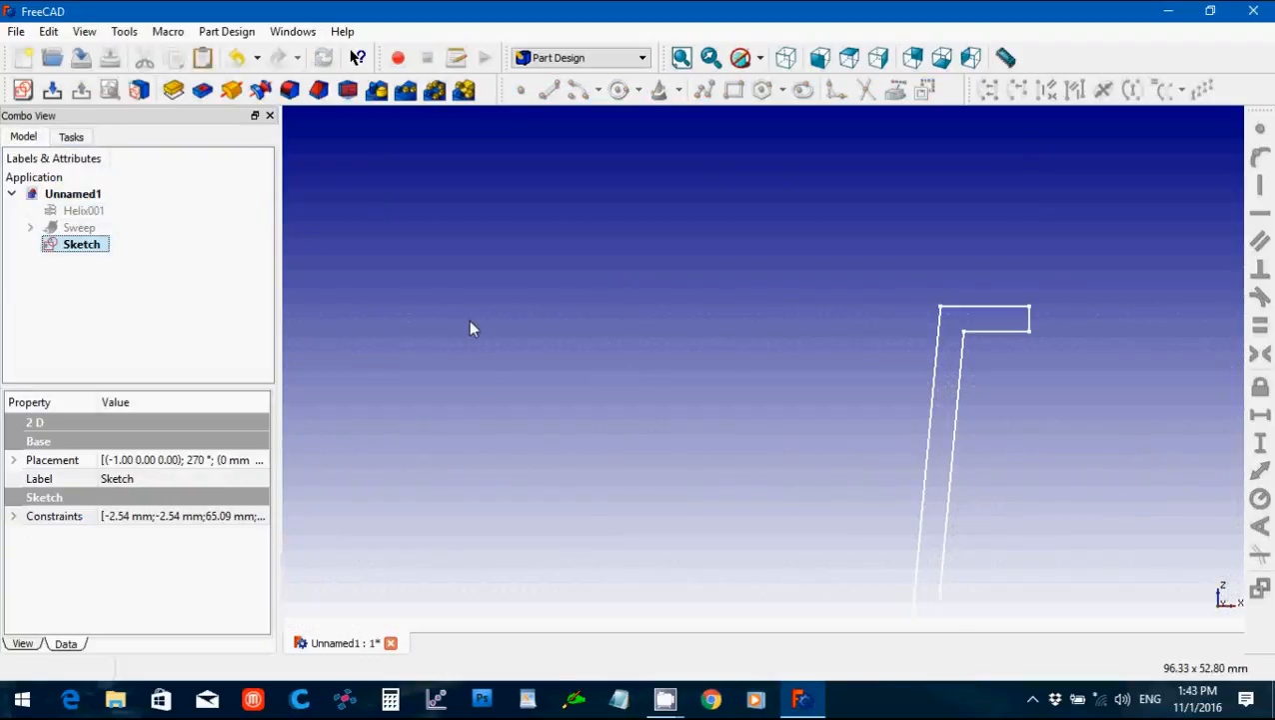
left_click(231, 90)
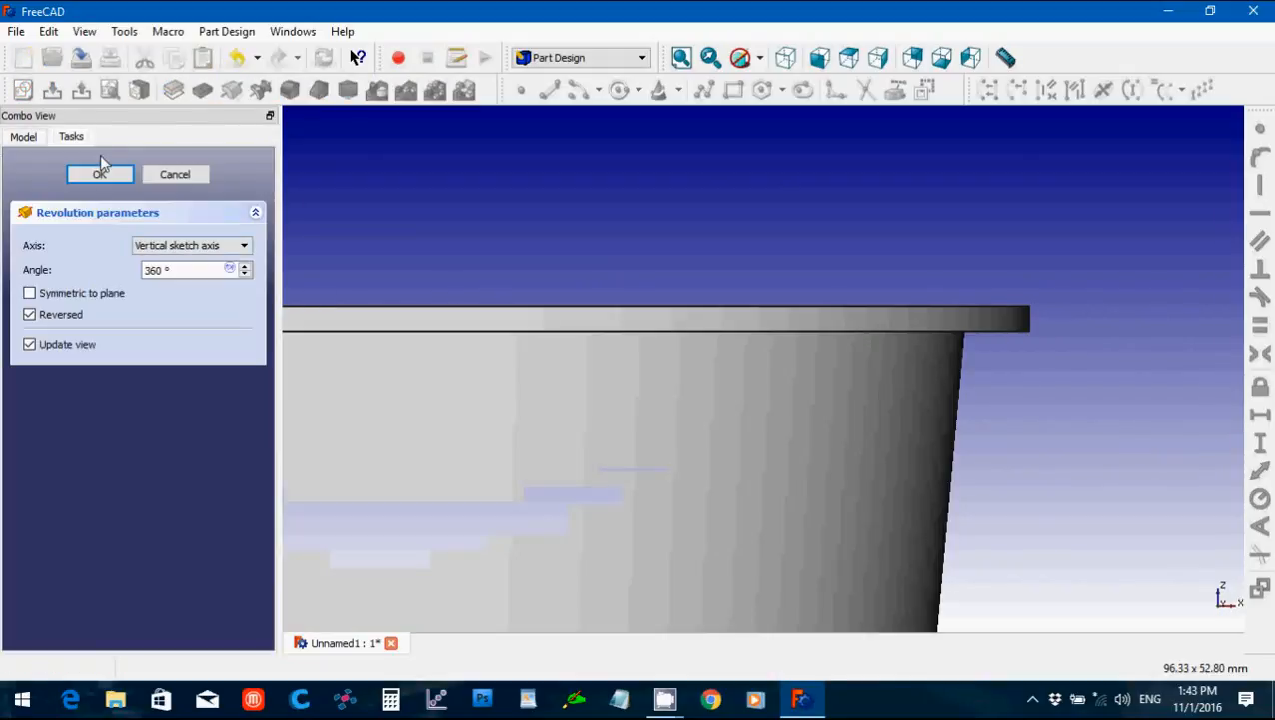
left_click(101, 175)
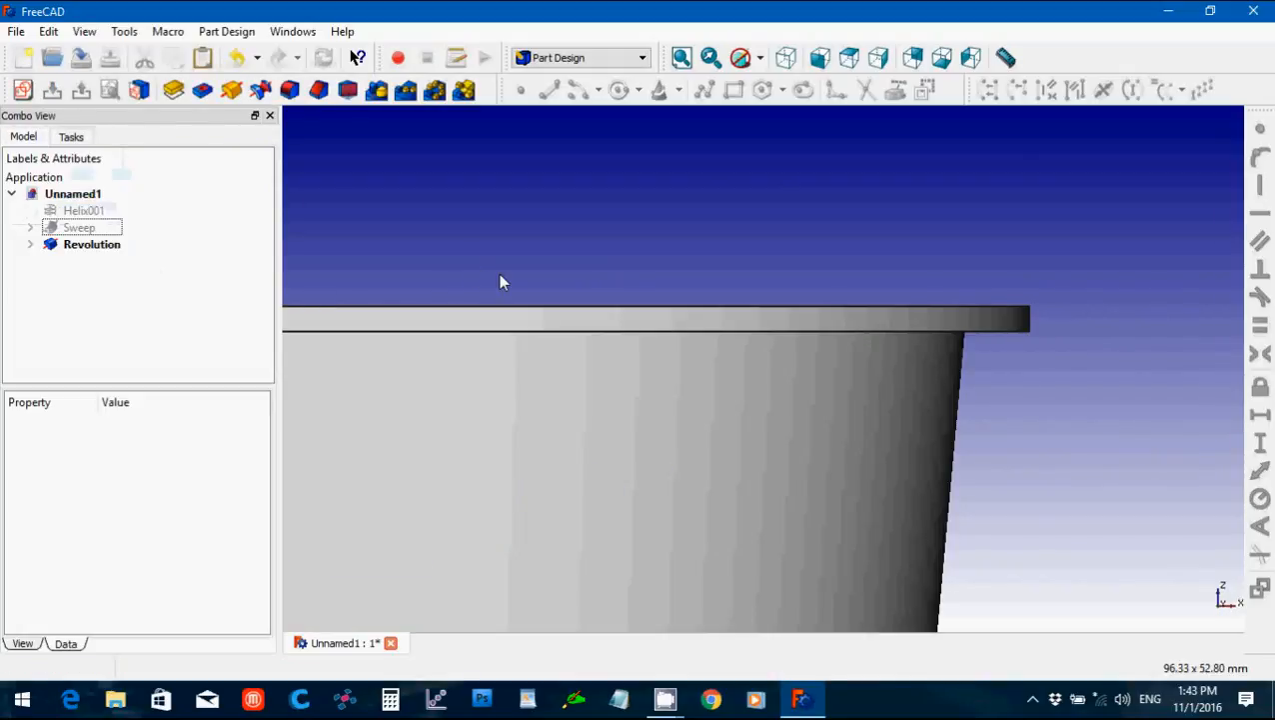
Inspect the revolved flanged ring from below and above, and hide it in the model.
scroll(529, 289, "down", 5)
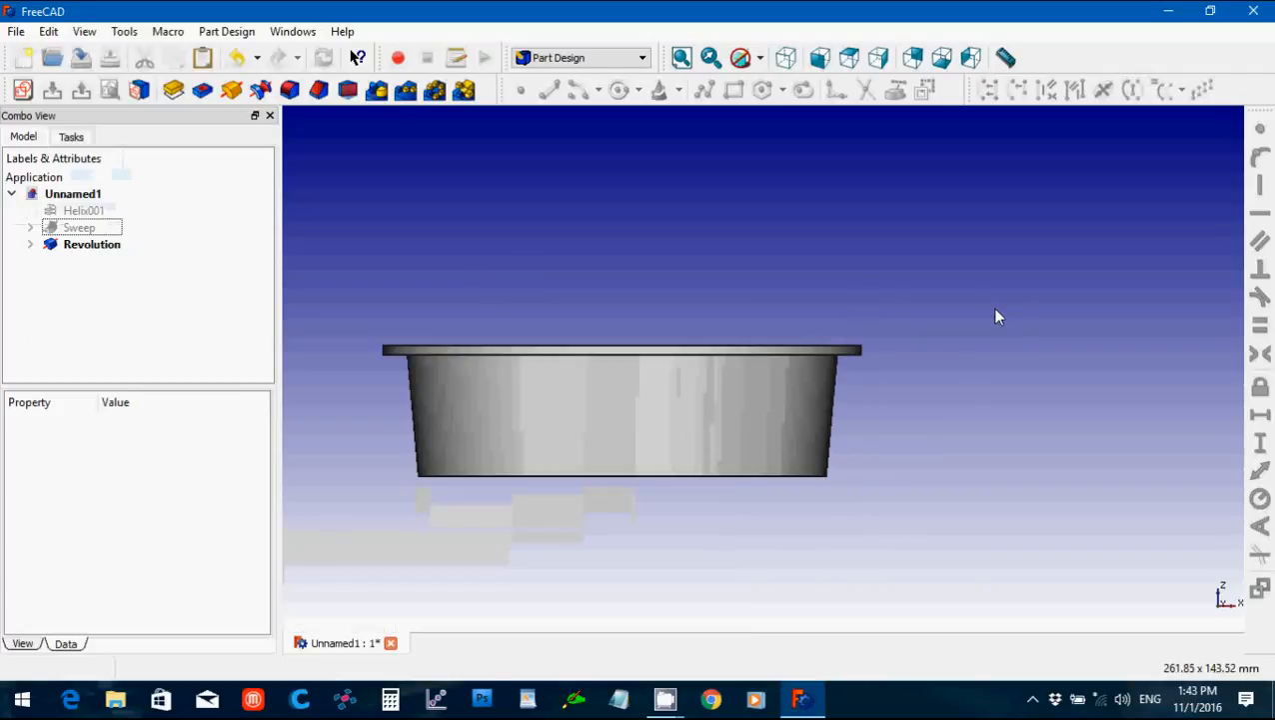
mouse_move(939, 481)
middle_mouse_down()
mouse_move(888, 515)
mouse_move(921, 465)
middle_mouse_up()
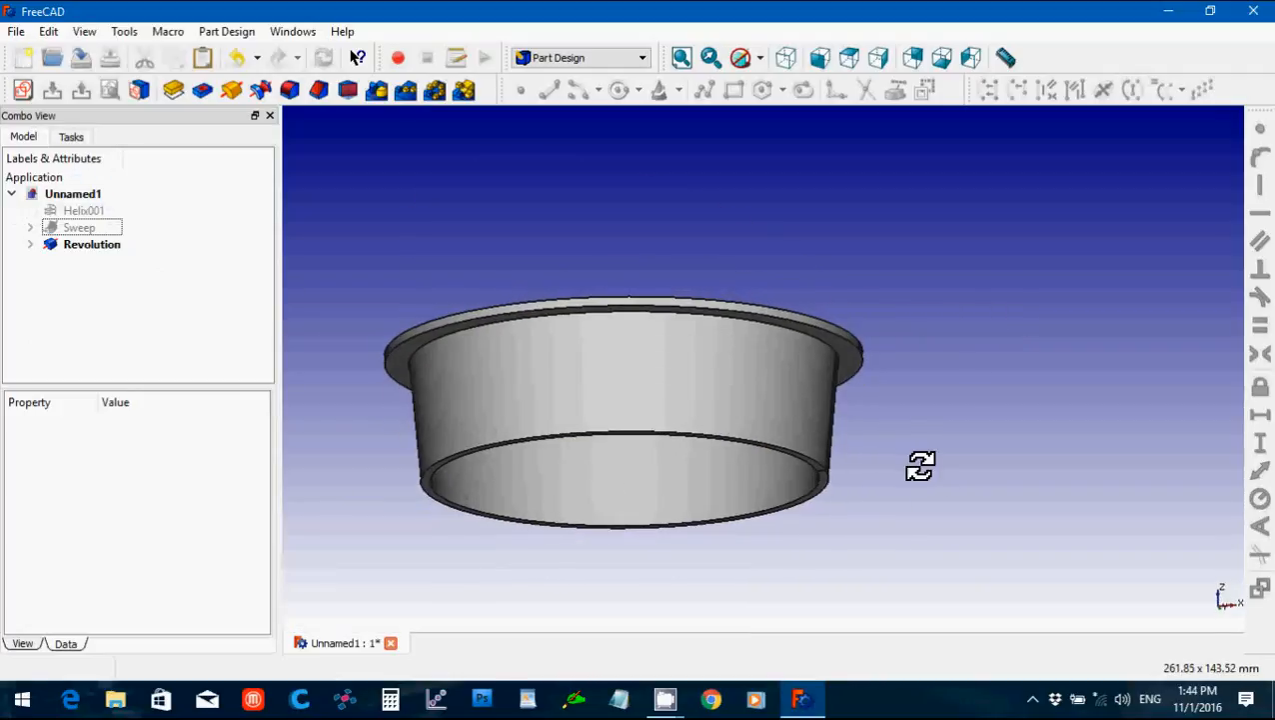
middle_click_drag(930, 199, 862, 243)
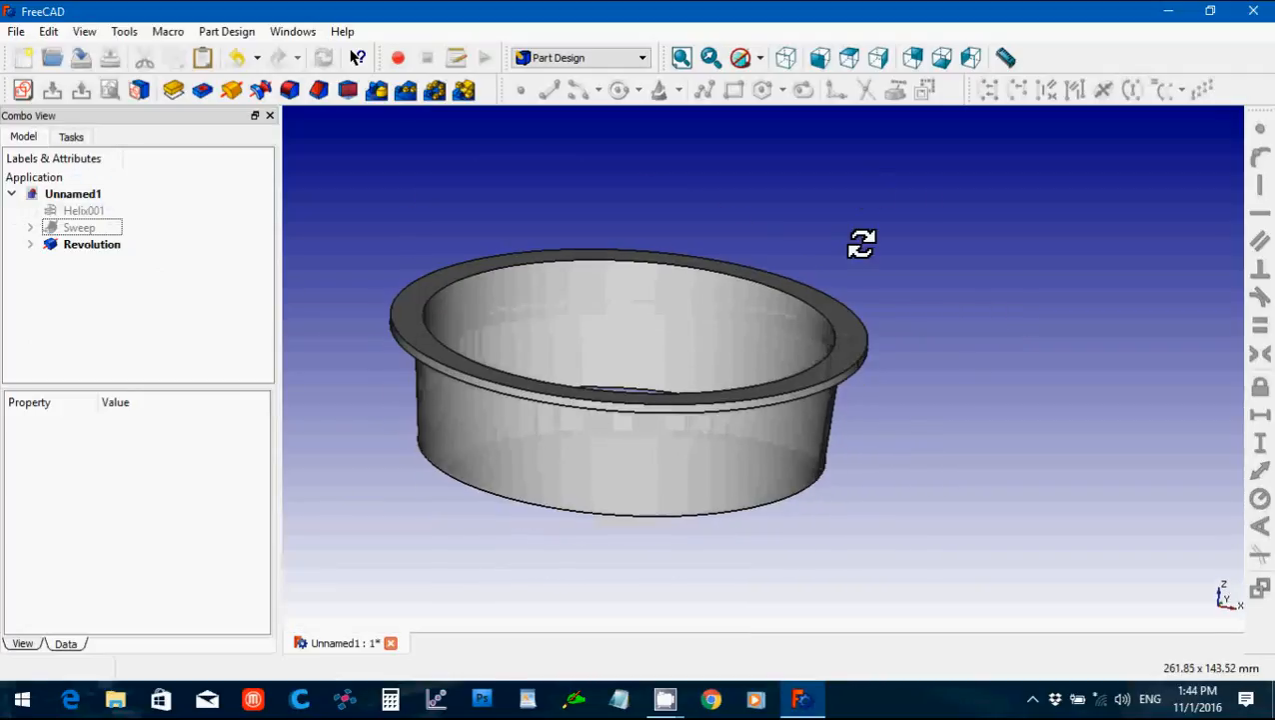
left_click(92, 244)
key("space")
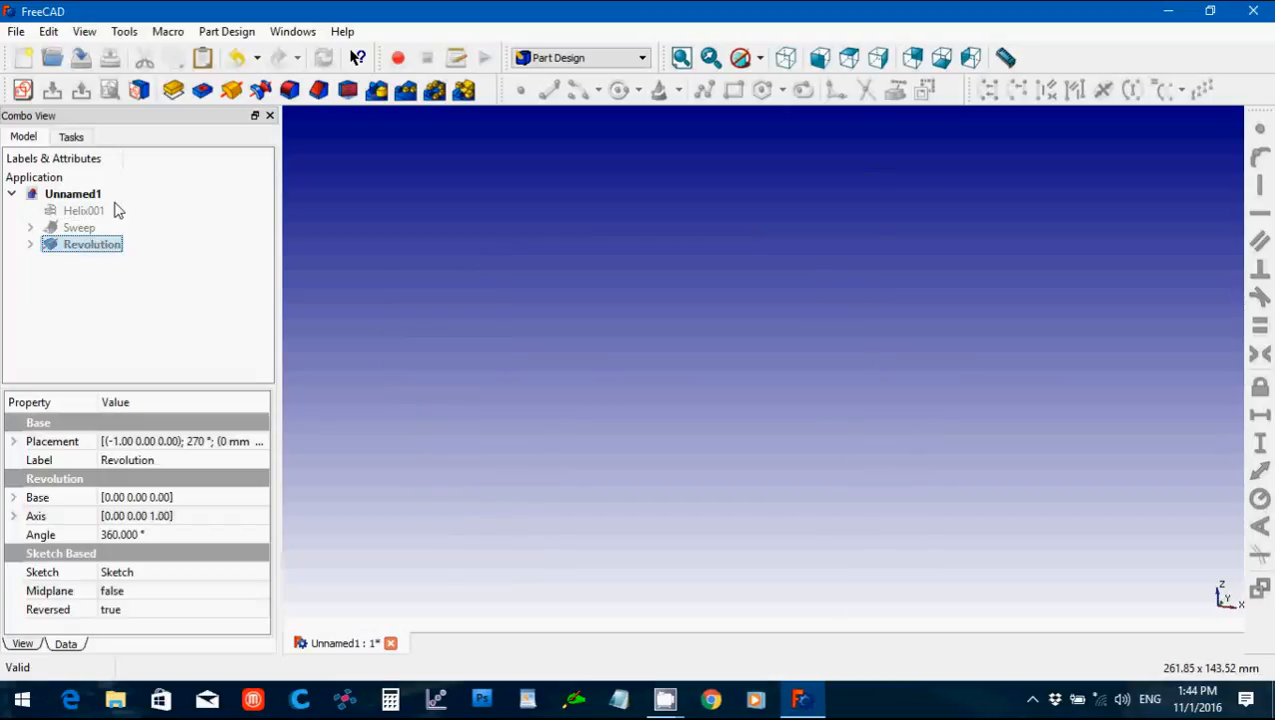
Create a sketch on the XY plane and draw a circle of about 58 mm radius, its centre coincident with the origin.
left_click(22, 90)
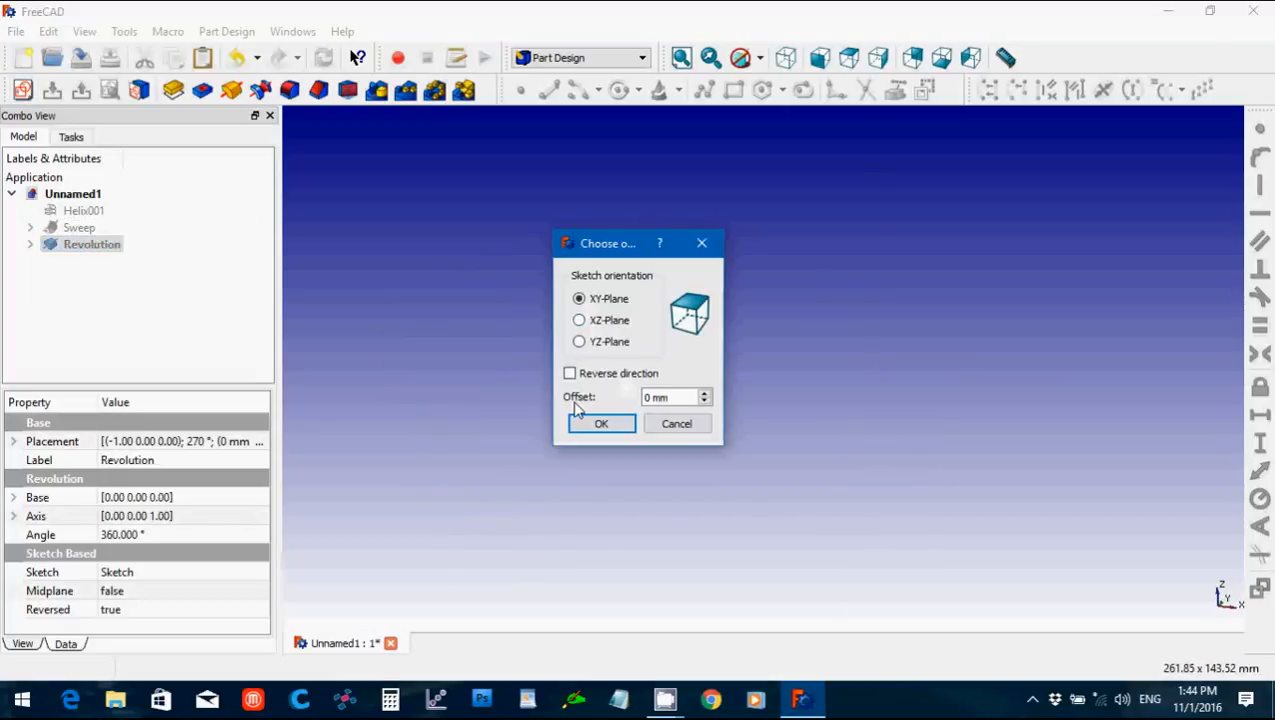
left_click(601, 424)
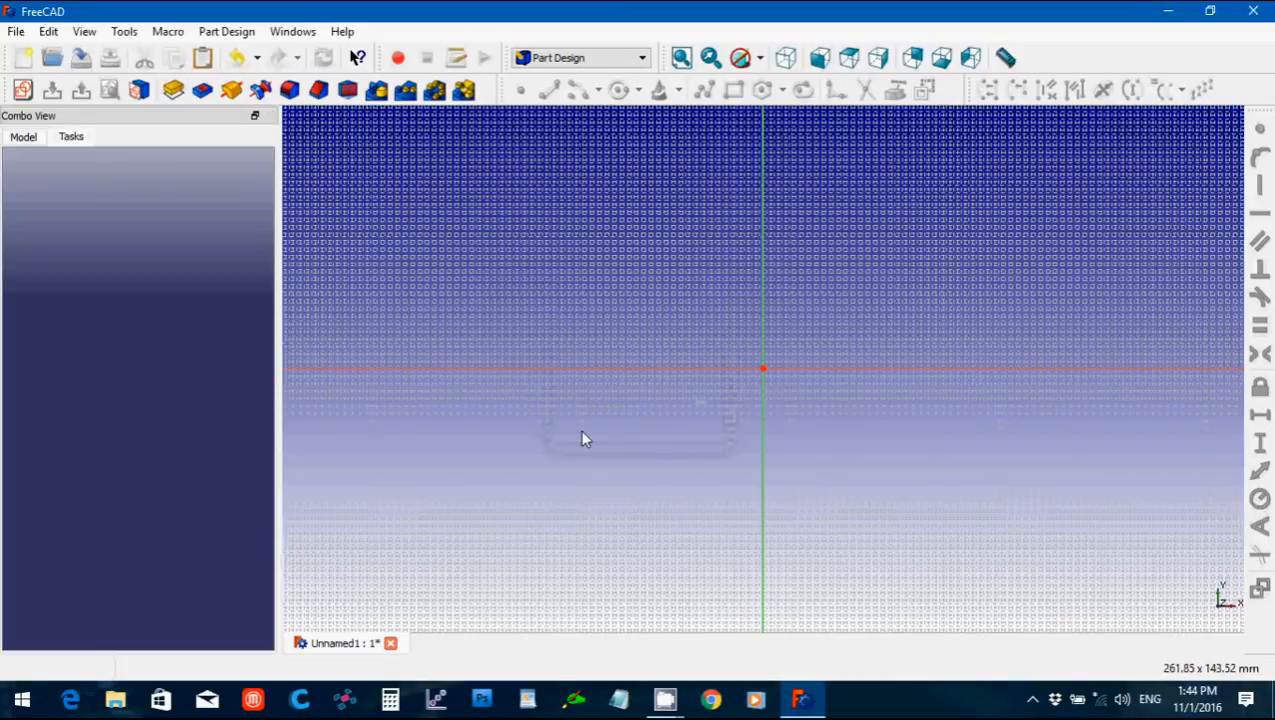
left_click(620, 90)
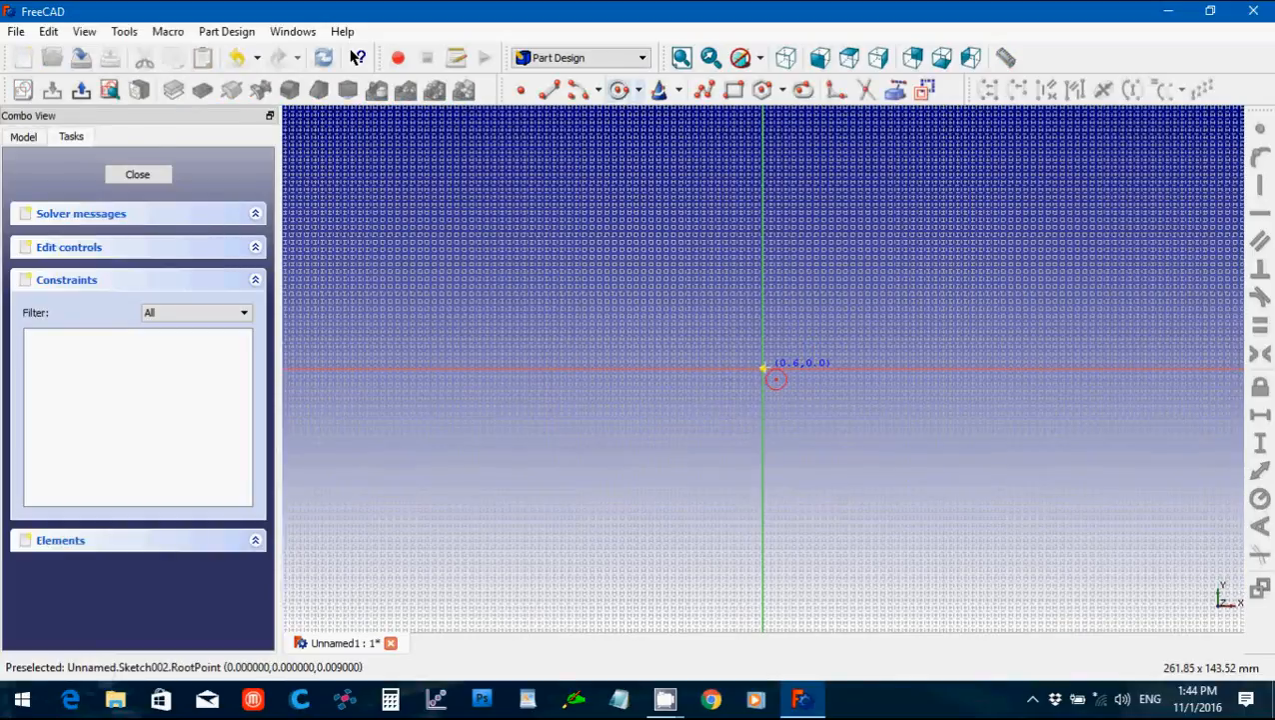
left_click(763, 369)
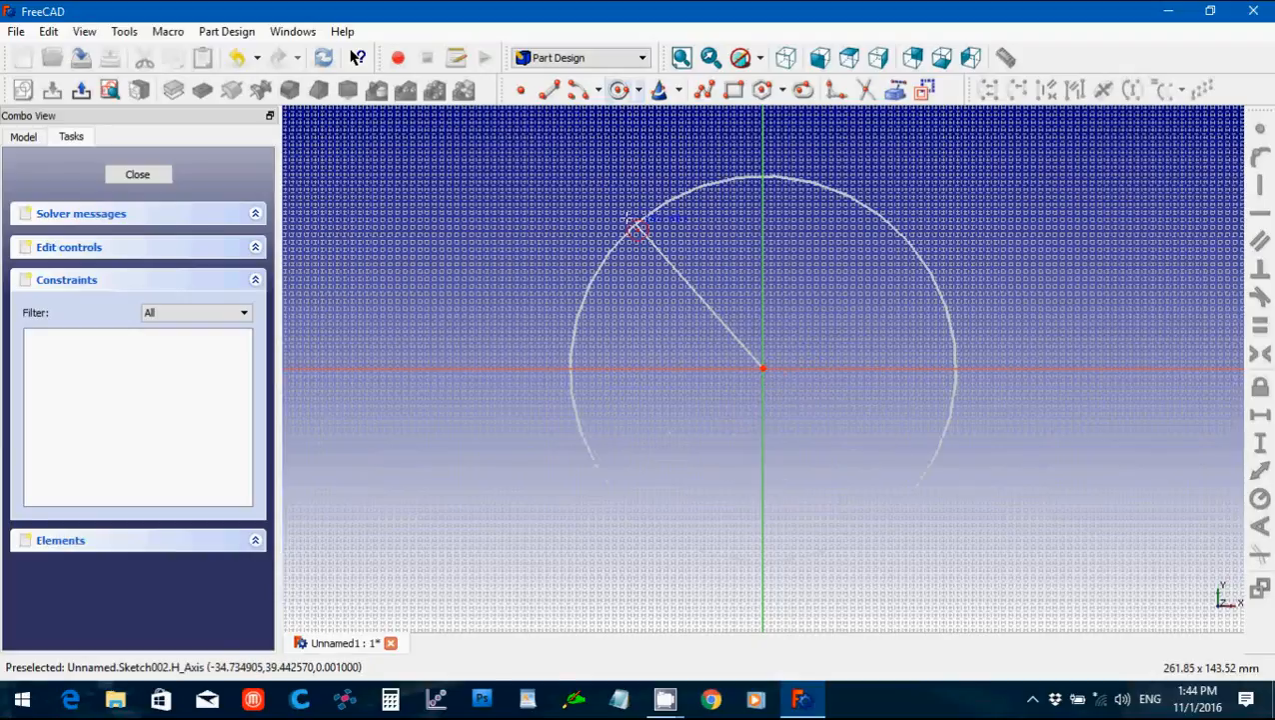
left_click(615, 212)
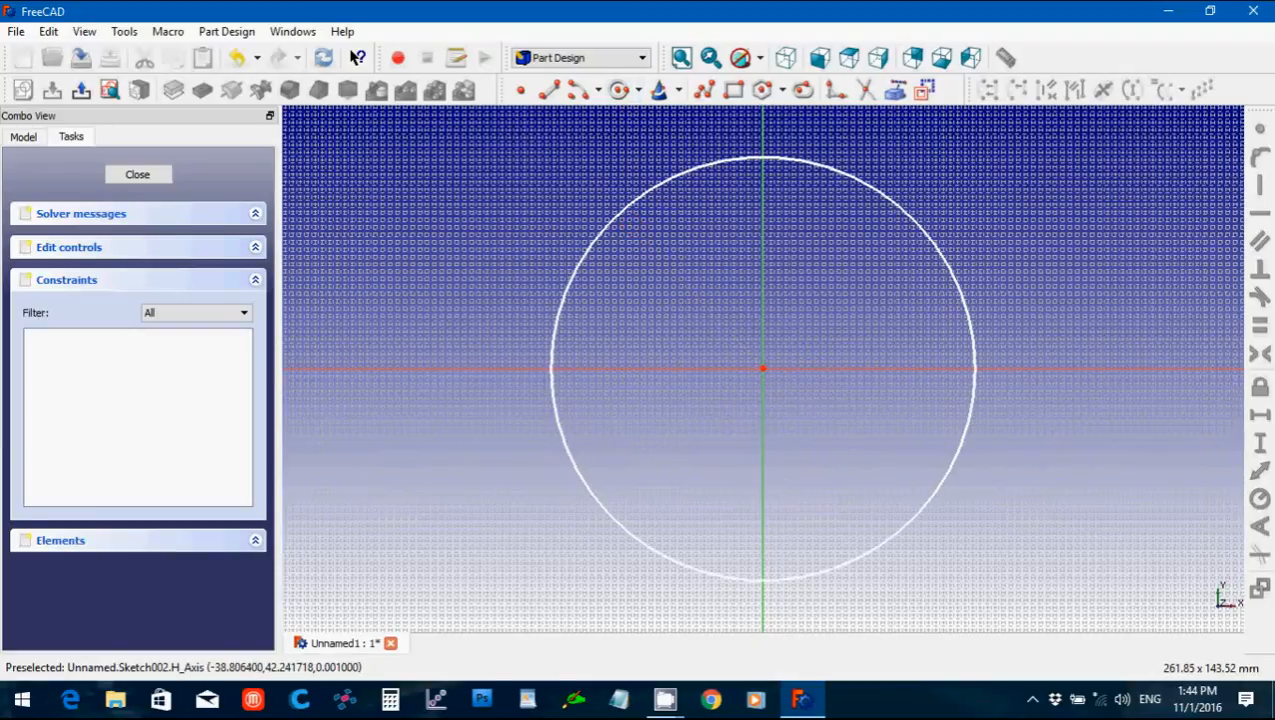
left_click_drag(736, 333, 787, 397)
left_click(1261, 155)
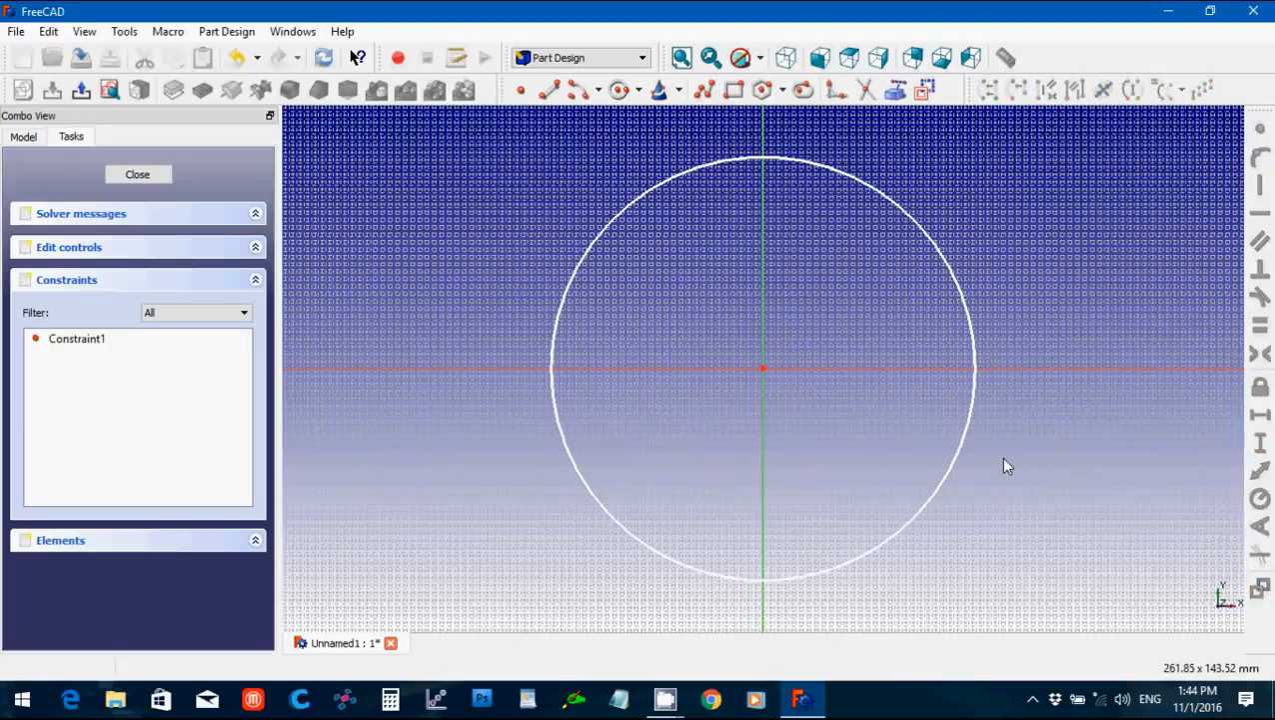
Constrain the circle's radius to 56.2619 mm and finish the sketch.
left_click(953, 466)
left_click(1260, 499)
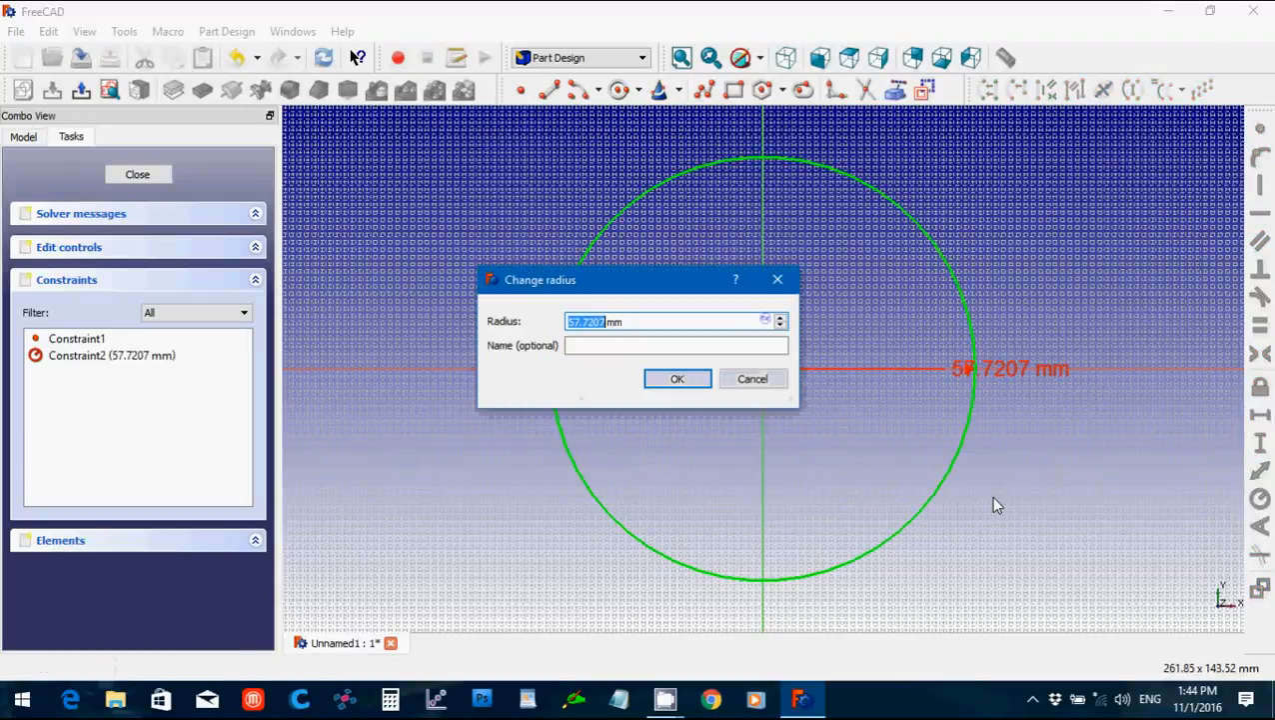
type("56")
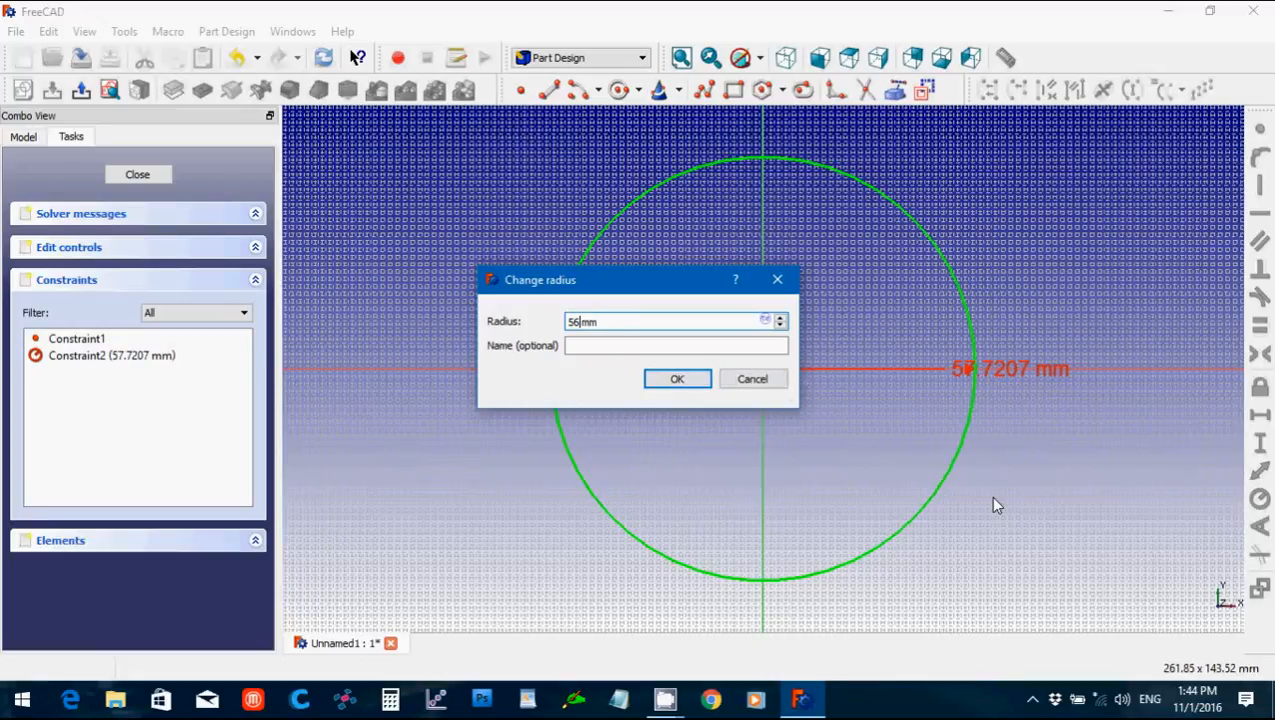
type(".2619")
key("Return")
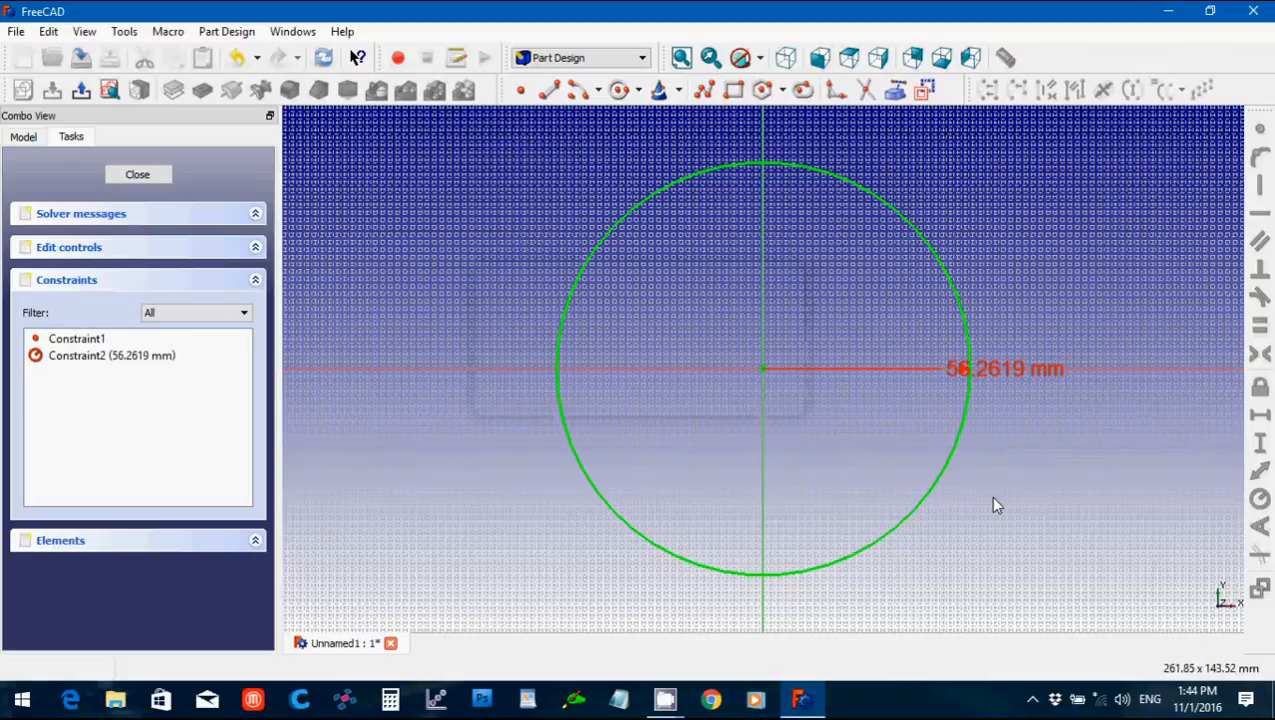
left_click(138, 175)
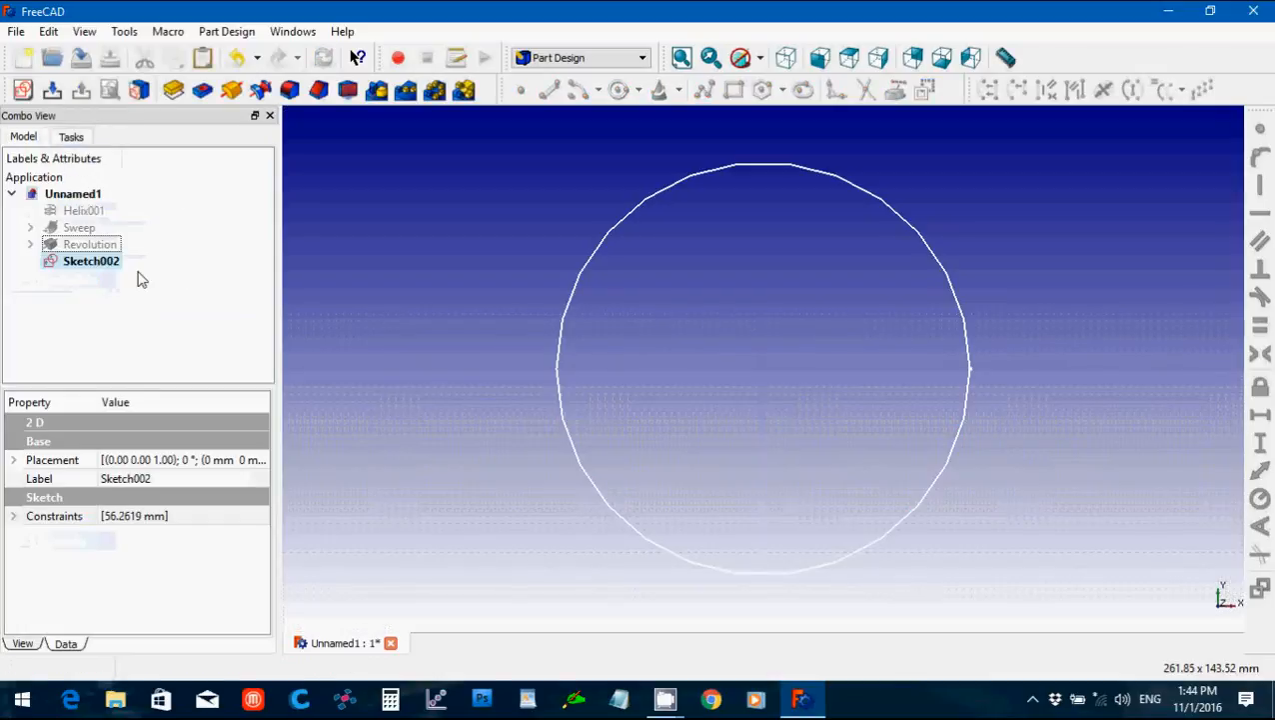
left_click(140, 279)
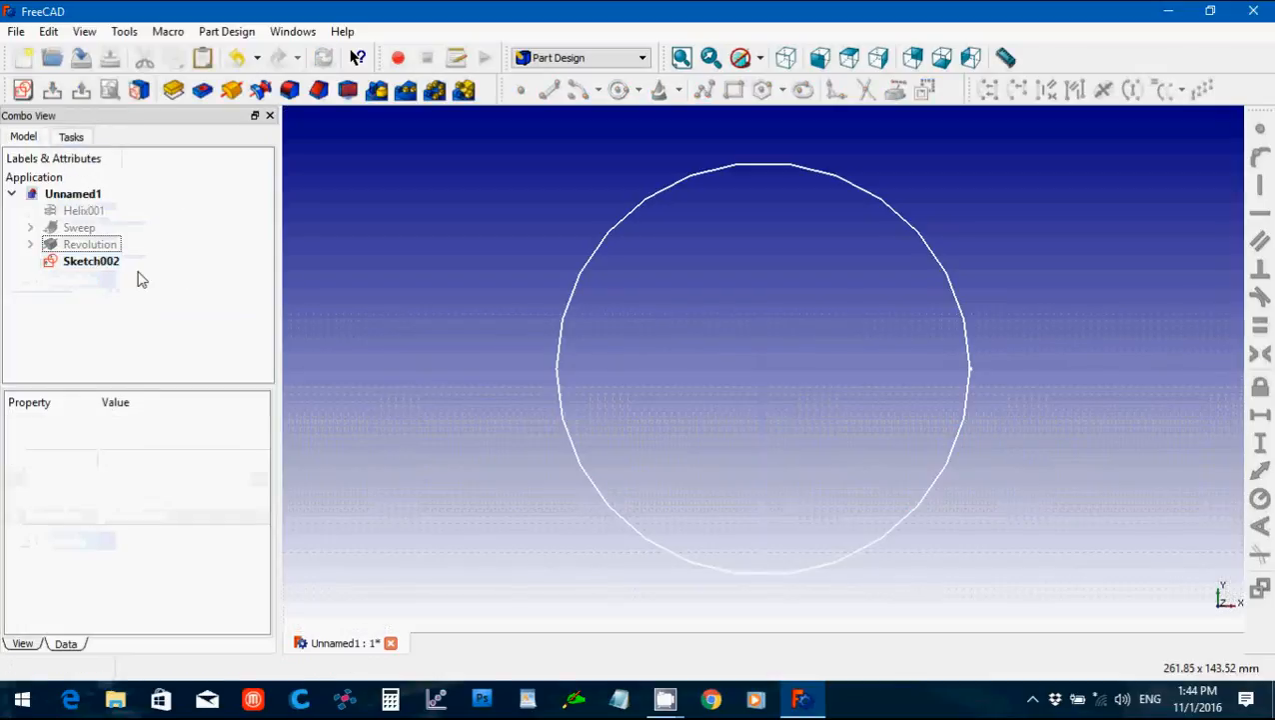
Create another XY-plane sketch and draw a circle of about 63 mm radius, its centre coincident with the origin.
left_click(19, 93)
left_click(603, 428)
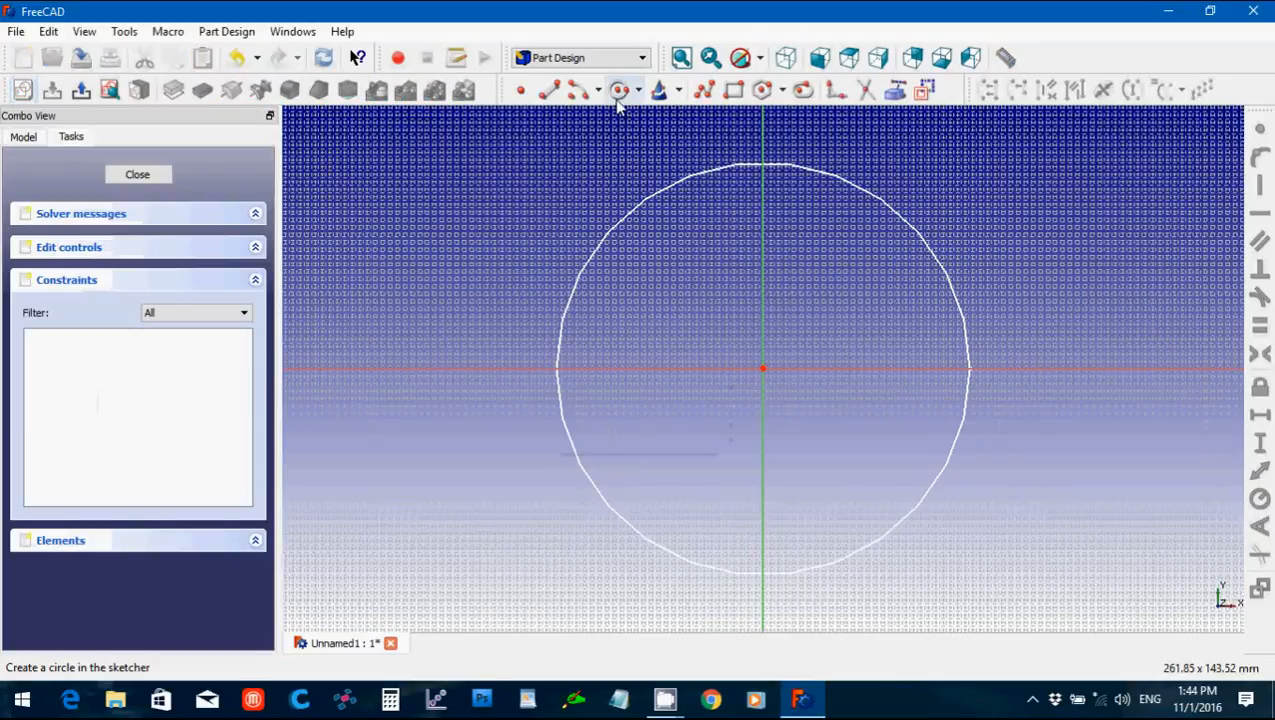
left_click(619, 91)
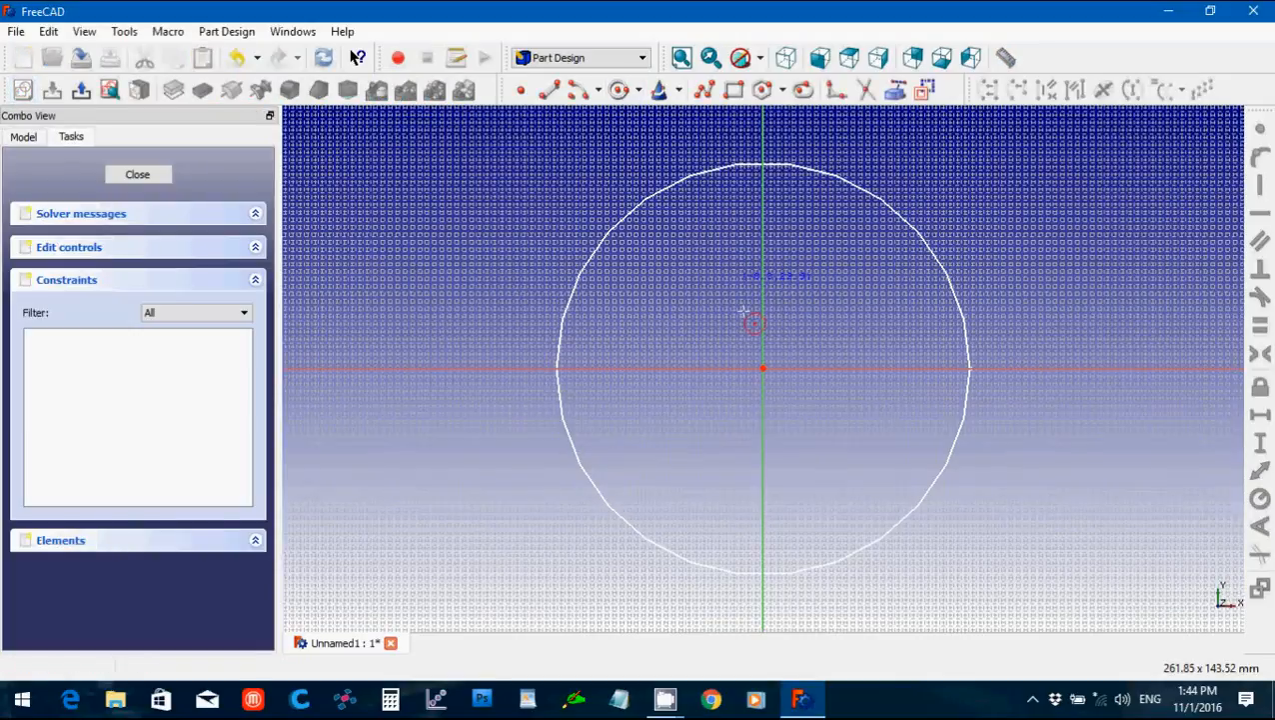
left_click(763, 368)
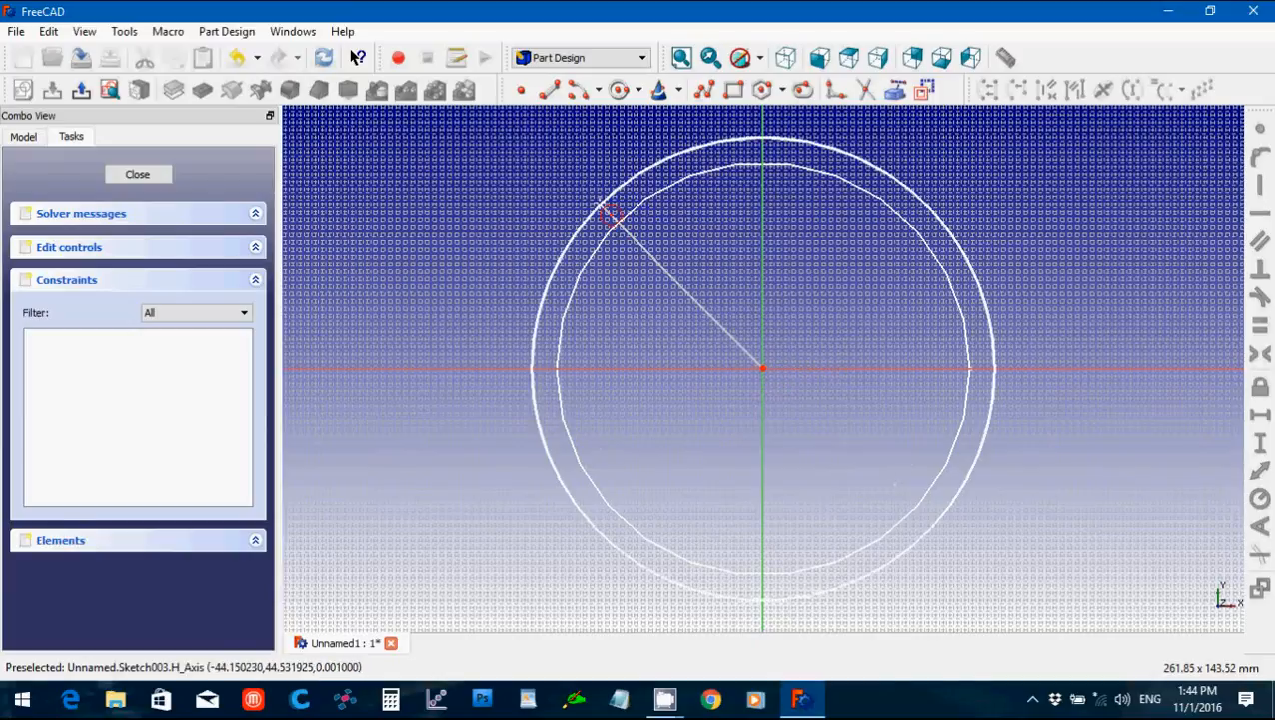
left_click(612, 217)
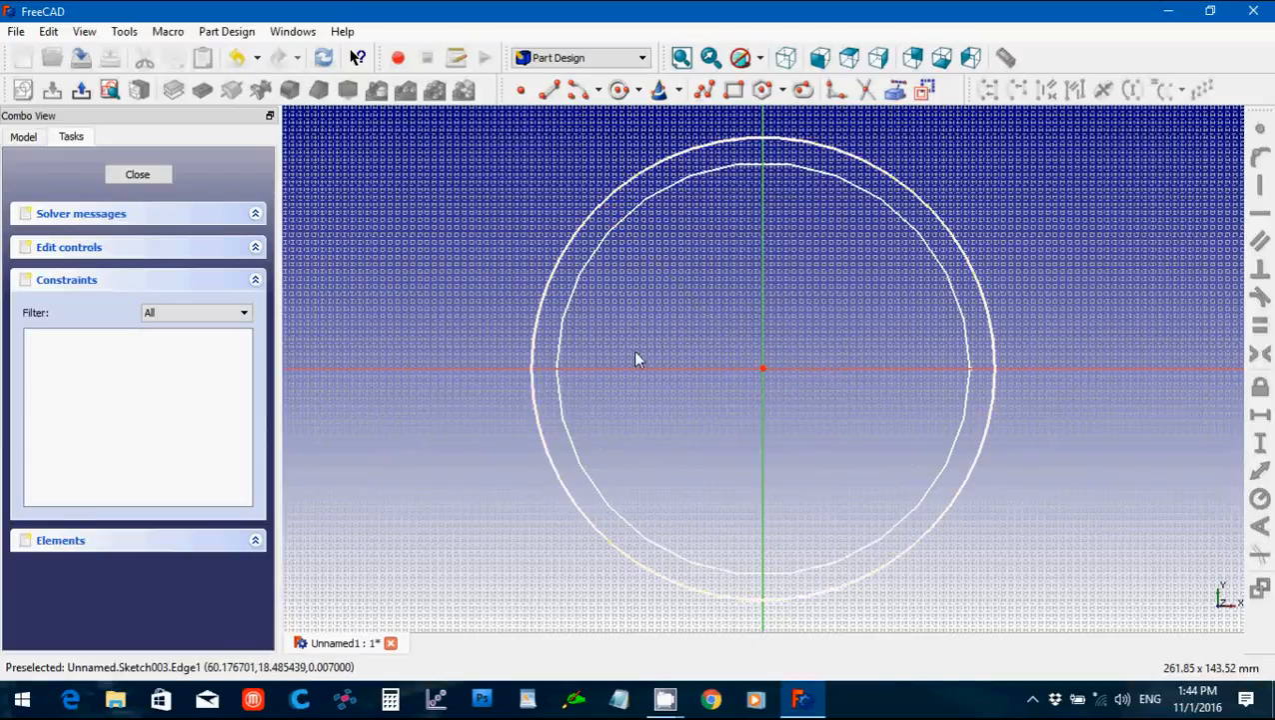
left_click_drag(689, 316, 815, 421)
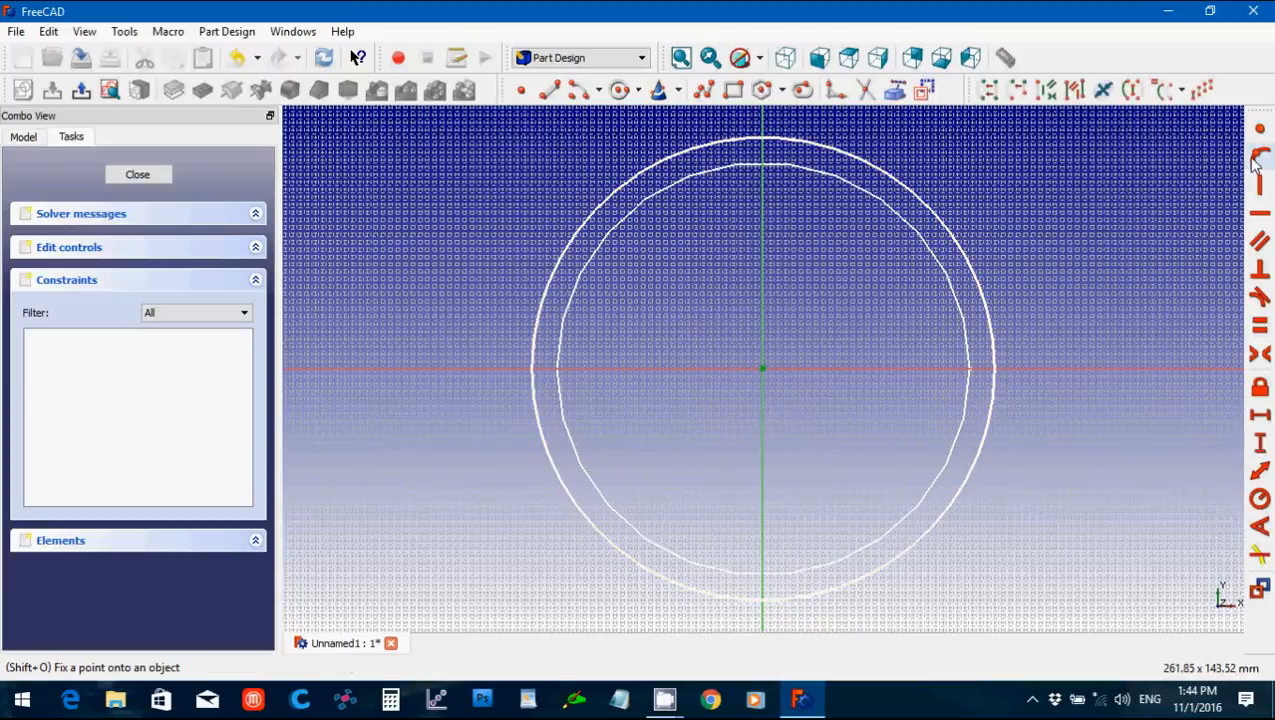
left_click(1259, 158)
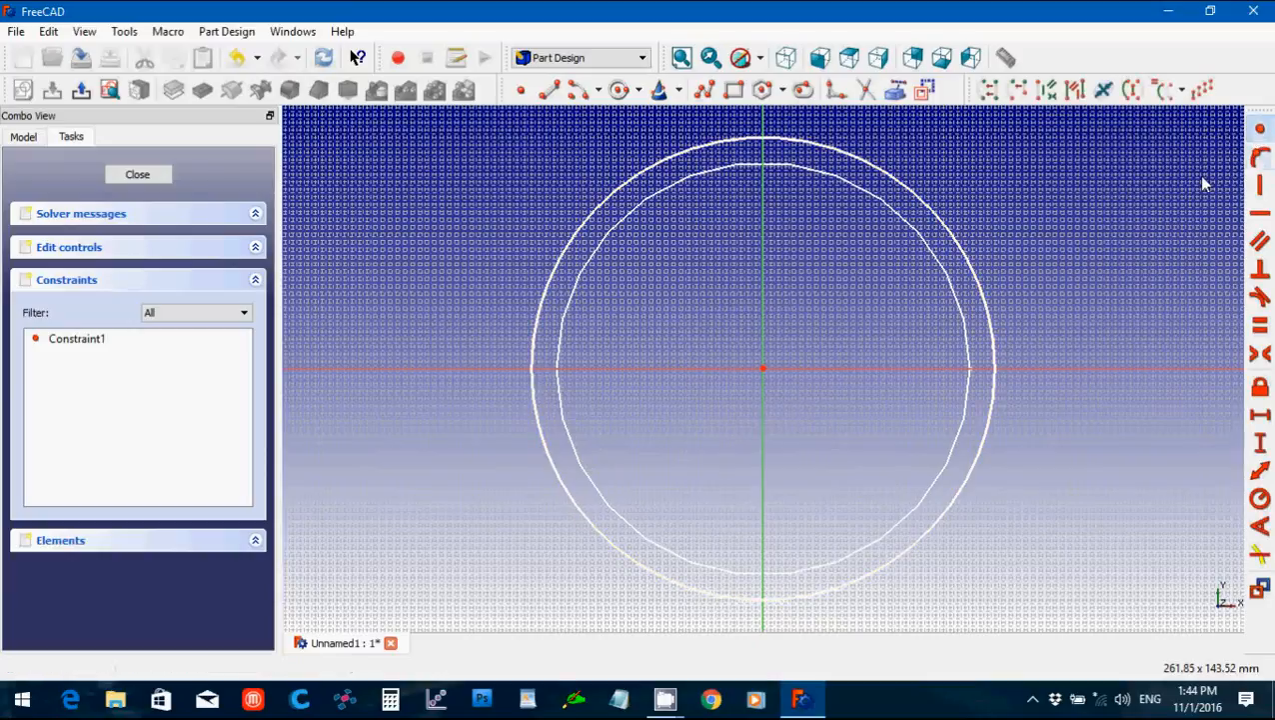
Constrain the second circle's radius to 58.8019 mm and close its sketch.
left_click(995, 355)
left_click(1258, 500)
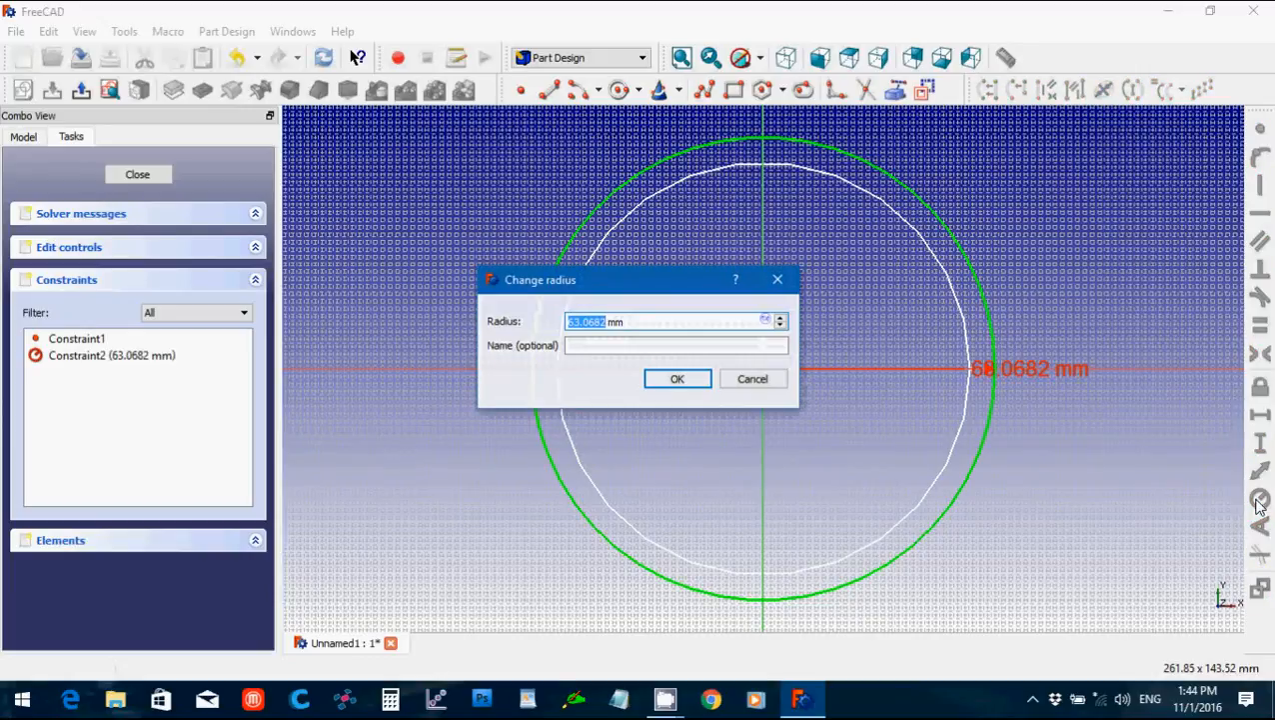
type("58.")
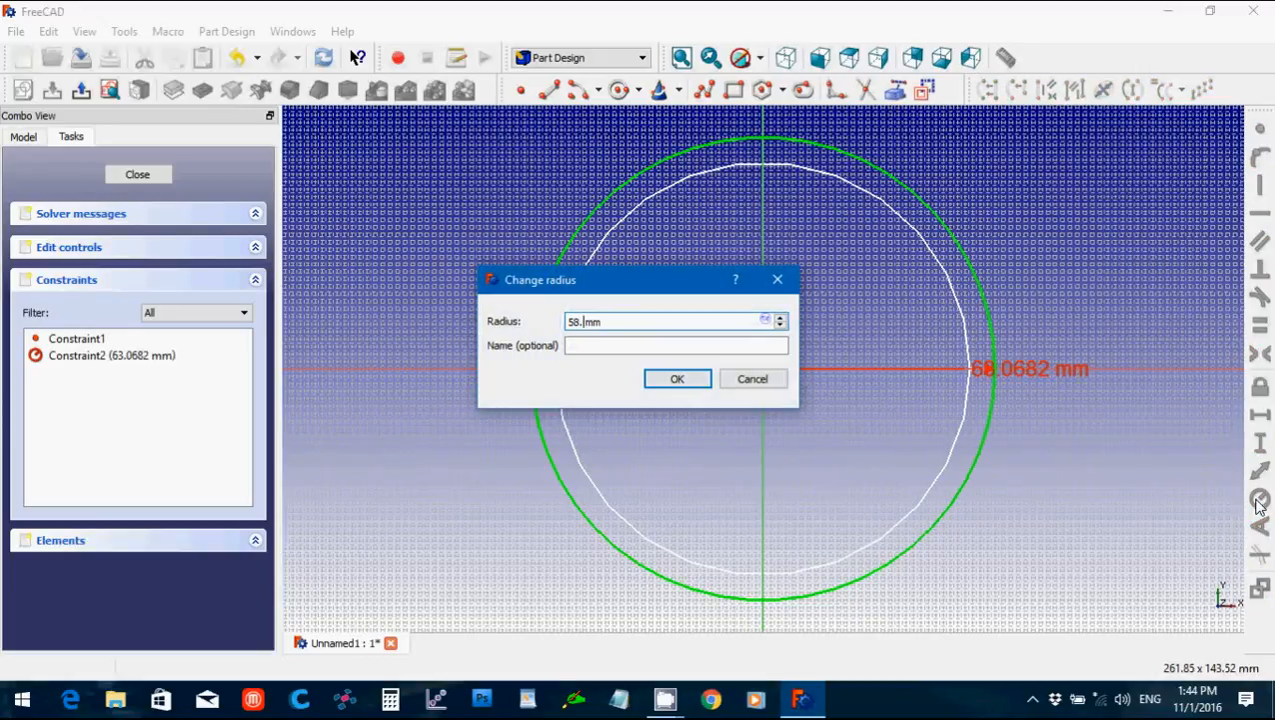
type("8019")
left_click(678, 380)
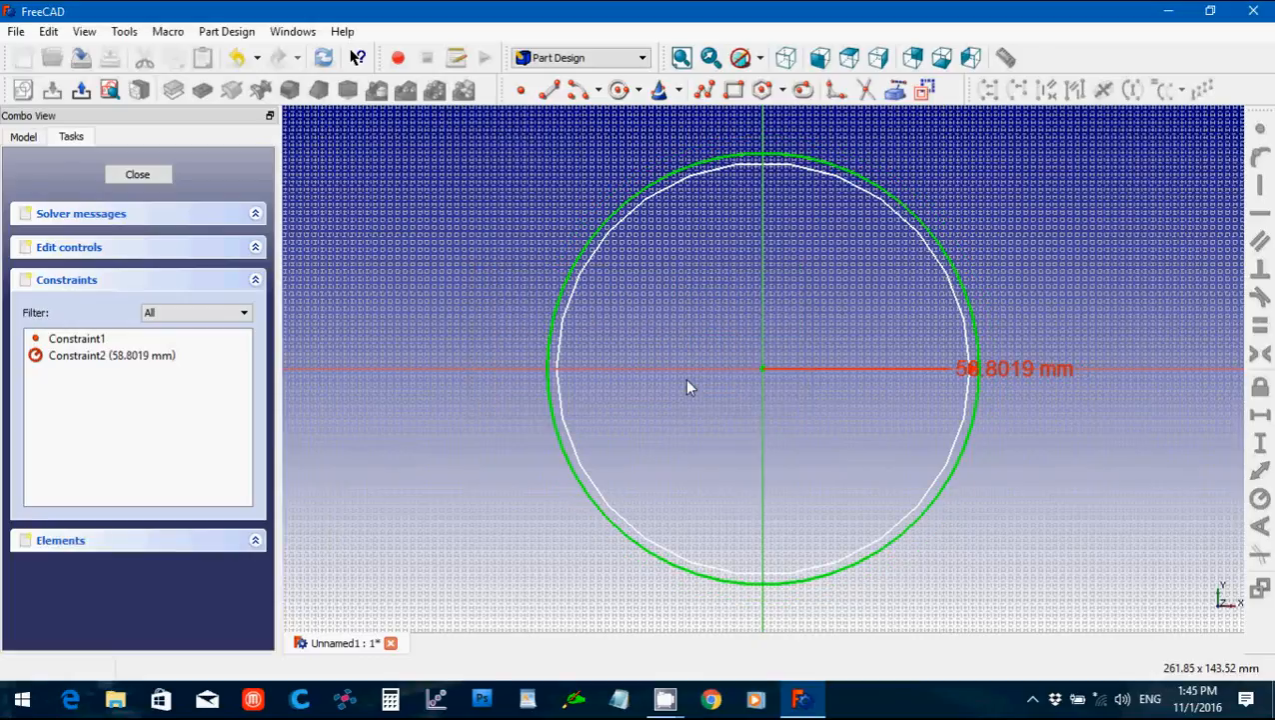
left_click(155, 182)
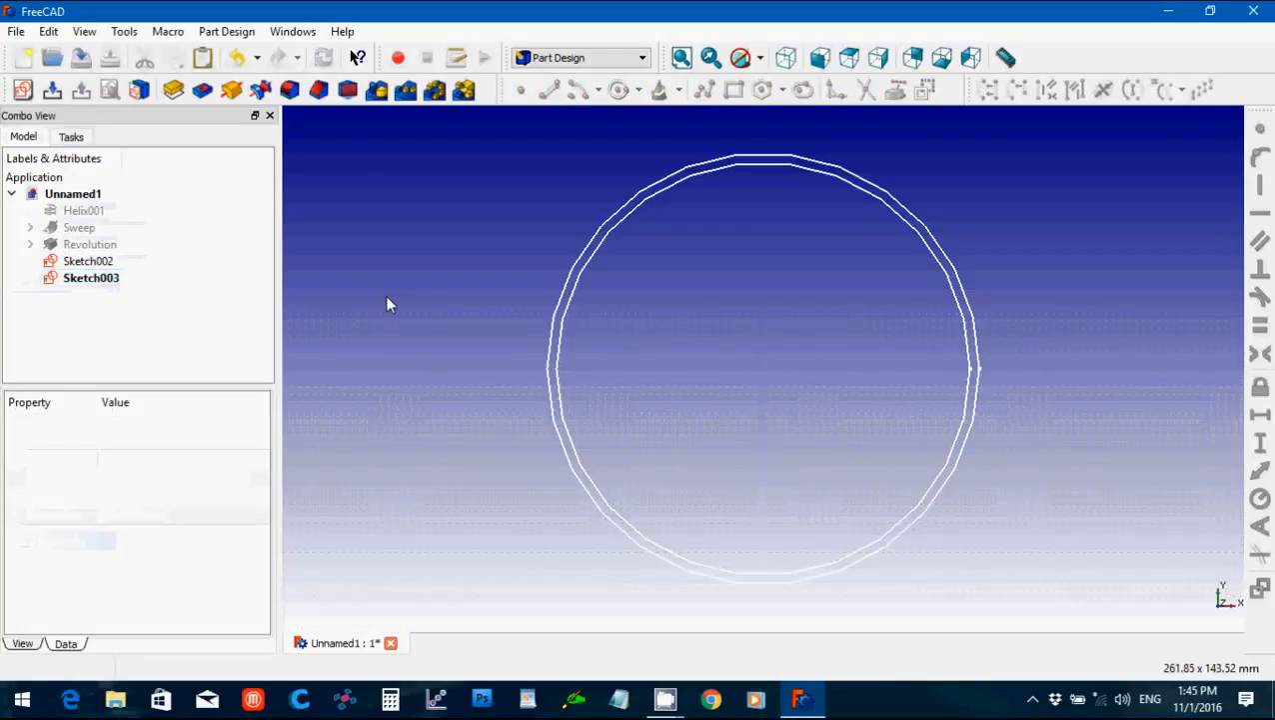
Create a third sketch on the XY plane and draw a rectangle about 82 mm wide around the origin, its corners near the circles.
left_click(20, 93)
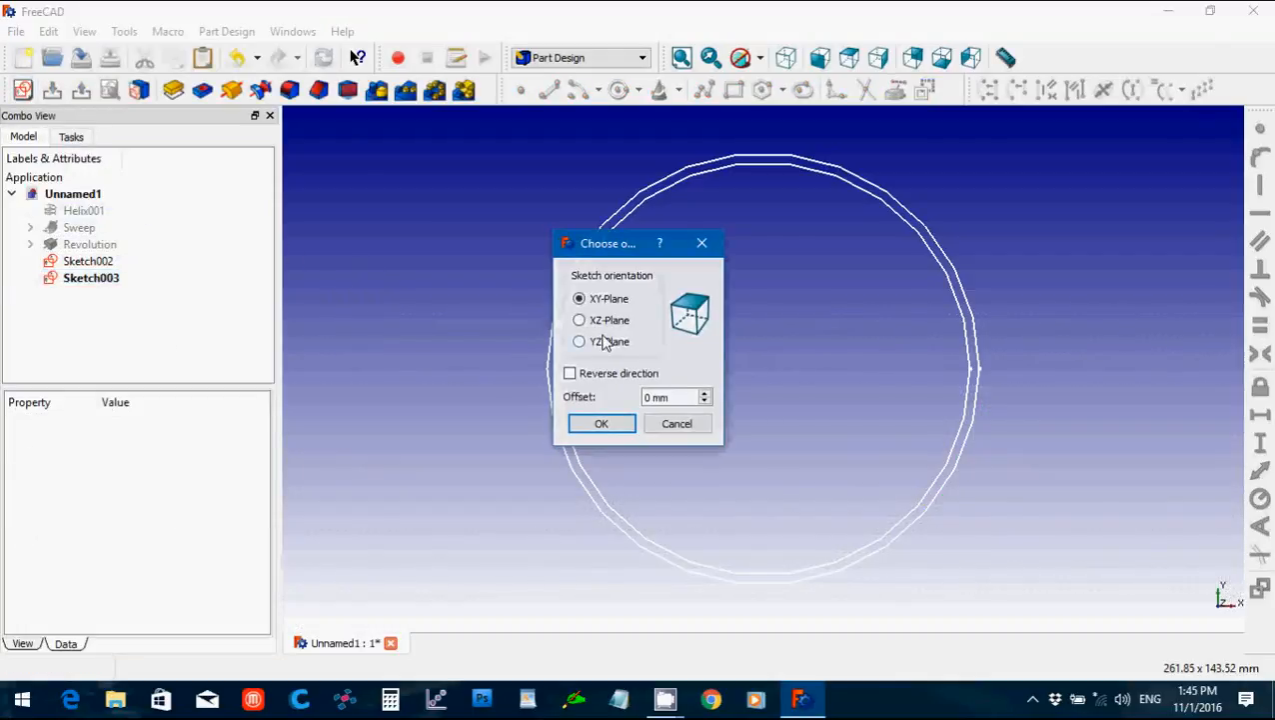
left_click(600, 424)
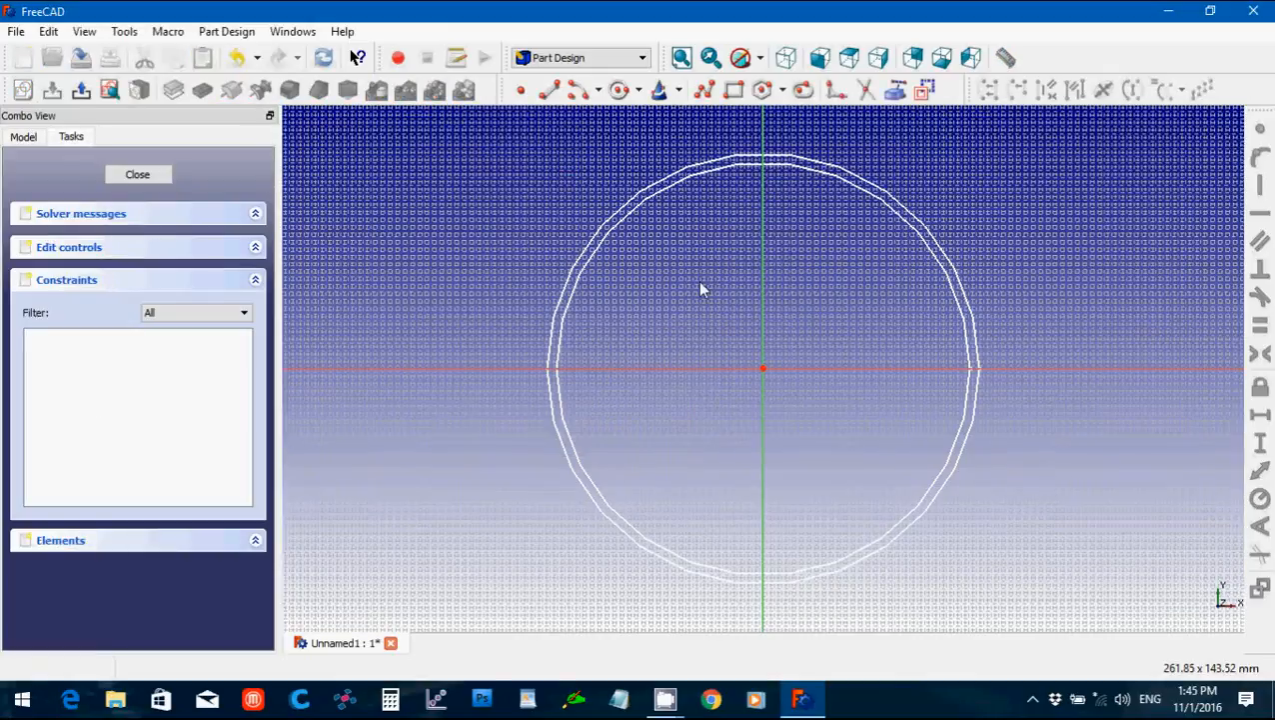
left_click(733, 92)
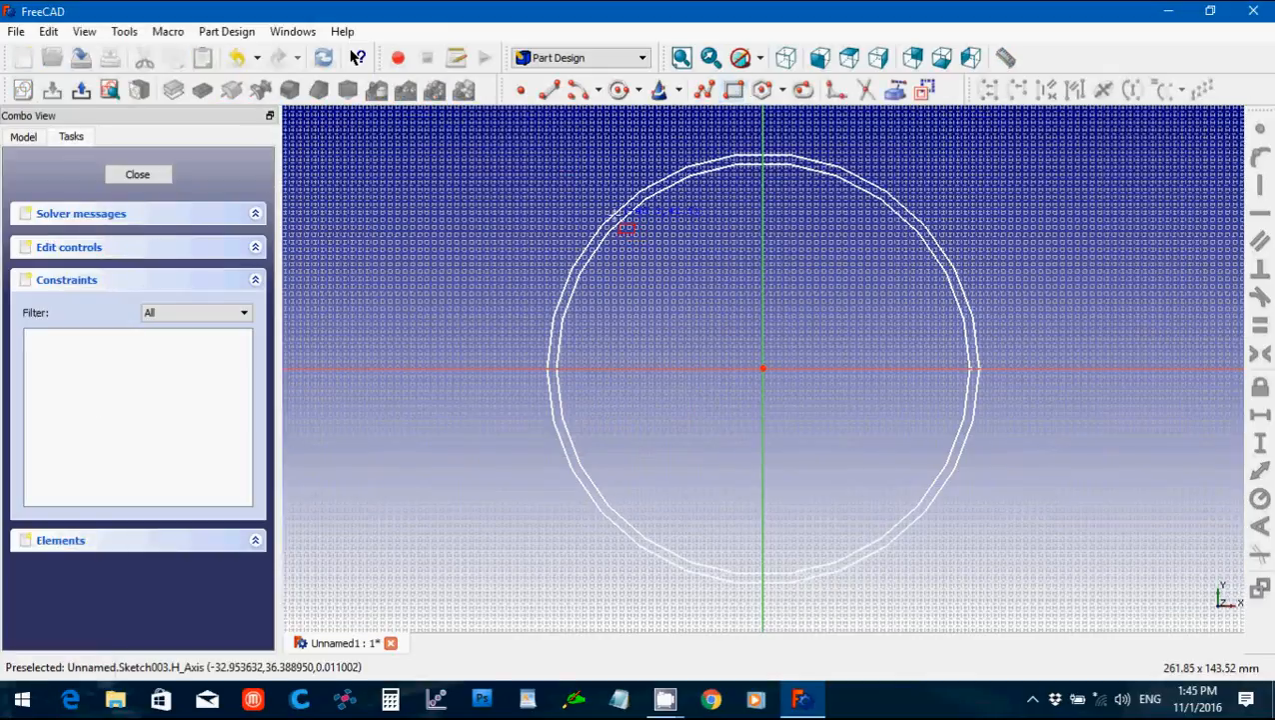
left_click(615, 215)
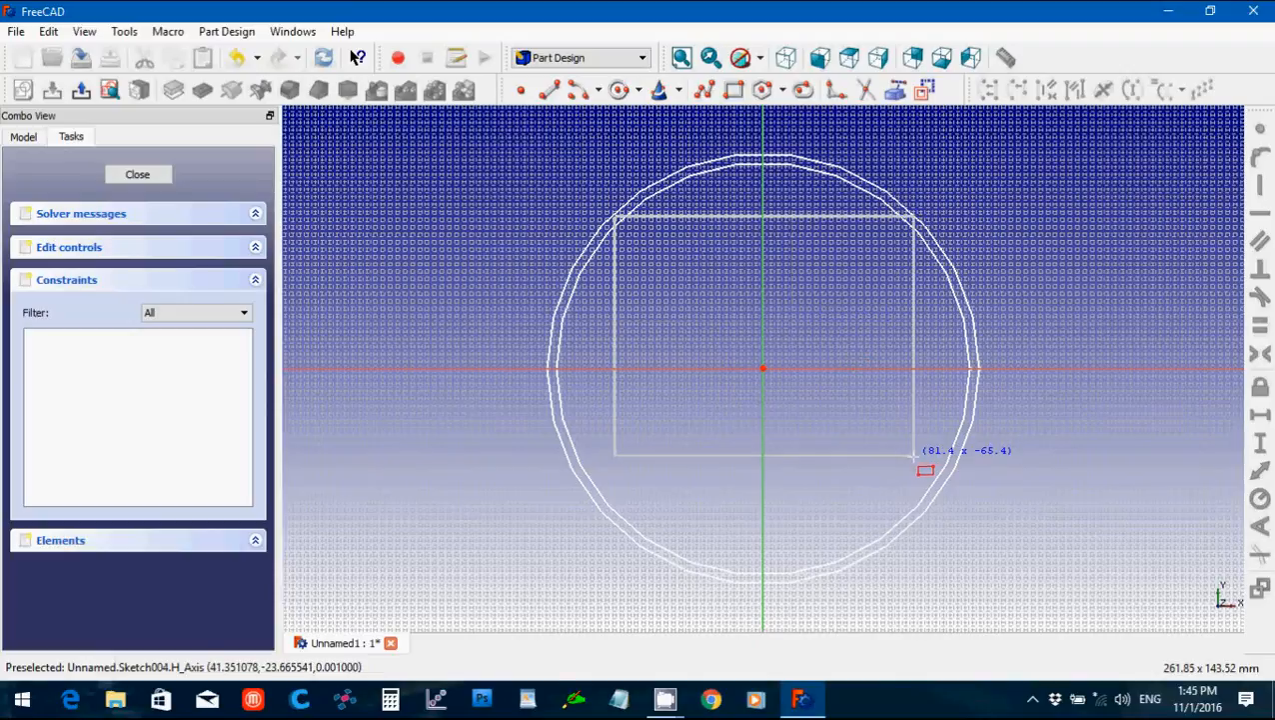
left_click(917, 513)
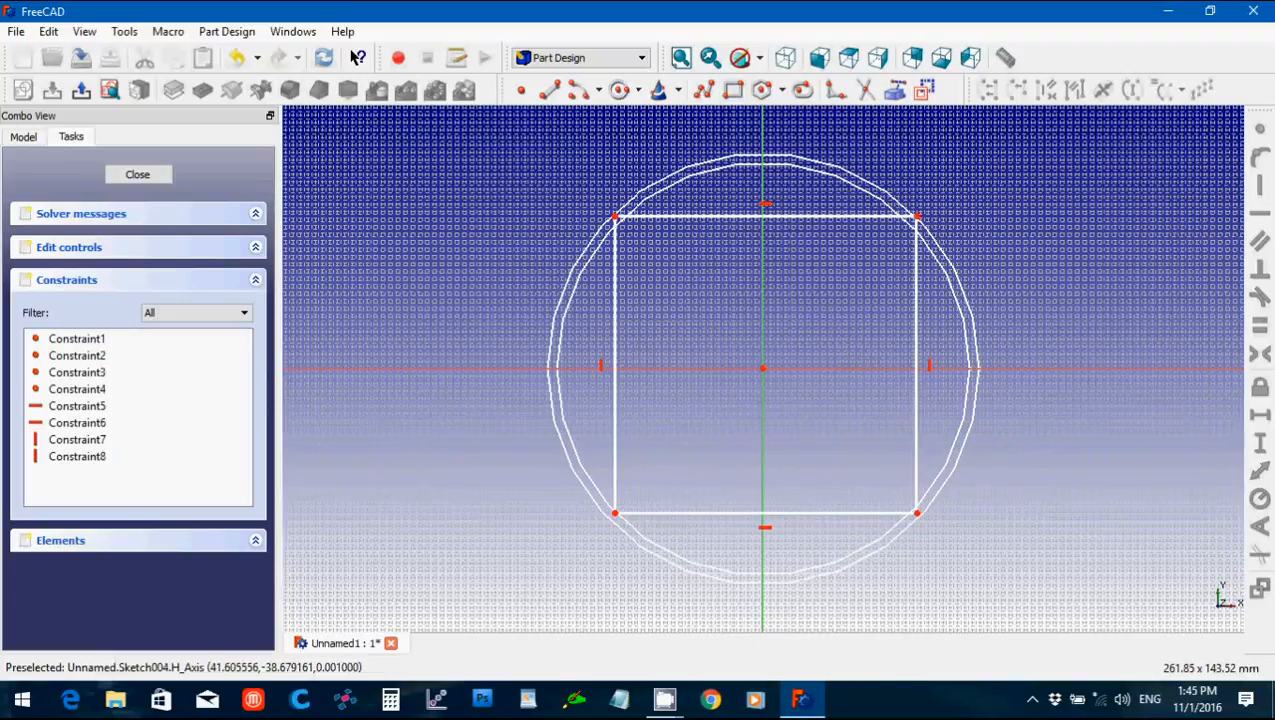
Constrain the rectangle's top edge to a horizontal length of 78.74 mm.
left_click(800, 216)
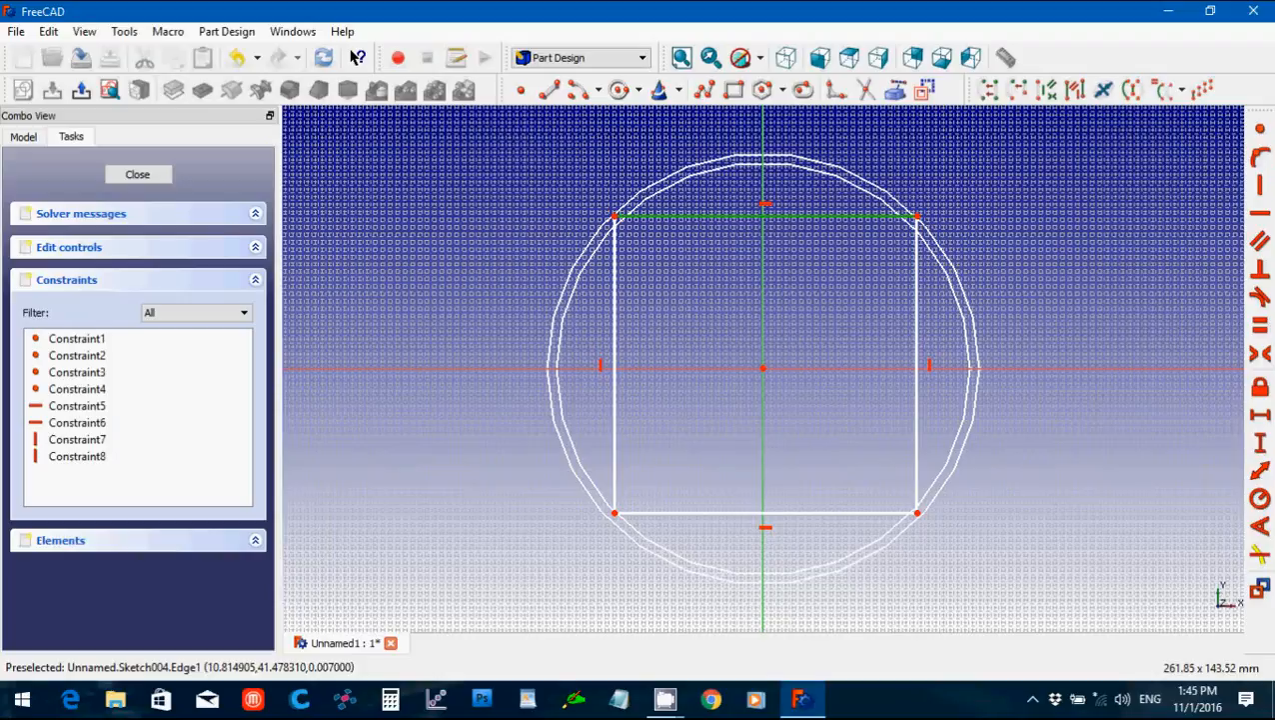
left_click(1261, 418)
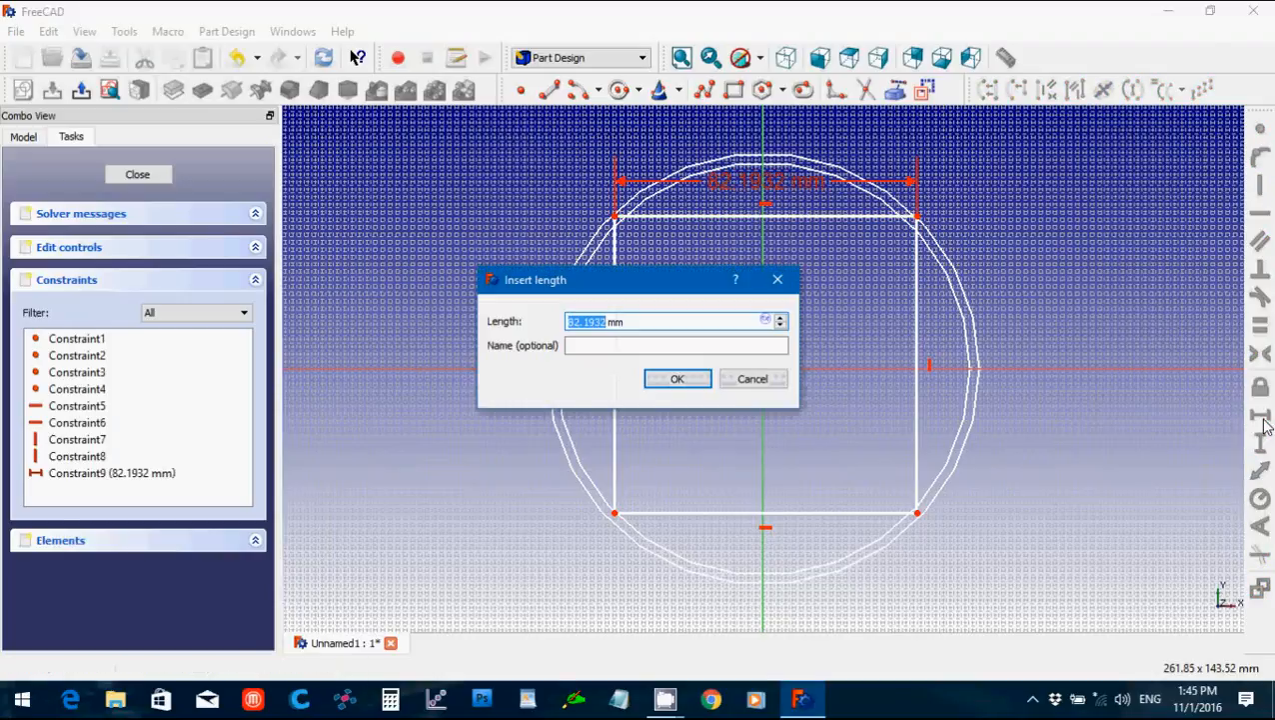
type("78.74")
key("Return")
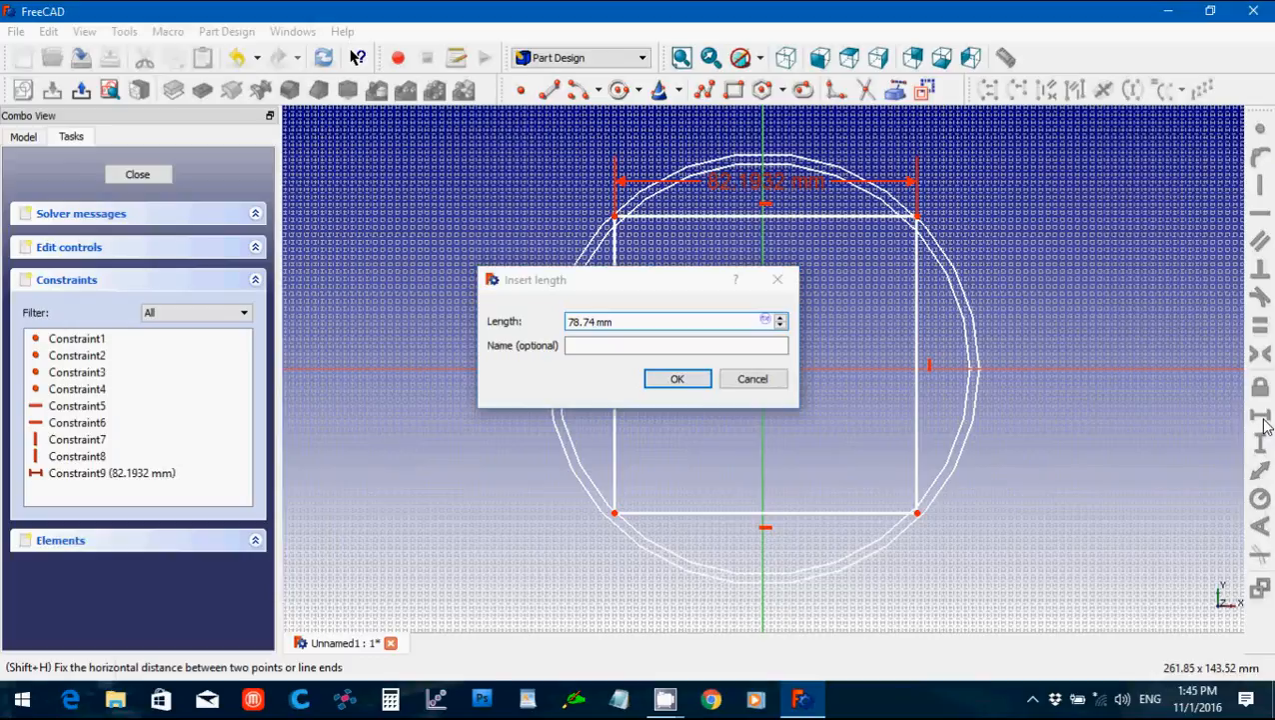
Set the vertical distance between the rectangle's upper-right corner and the horizontal axis to 40.64 mm.
left_click(908, 216)
left_click(945, 369)
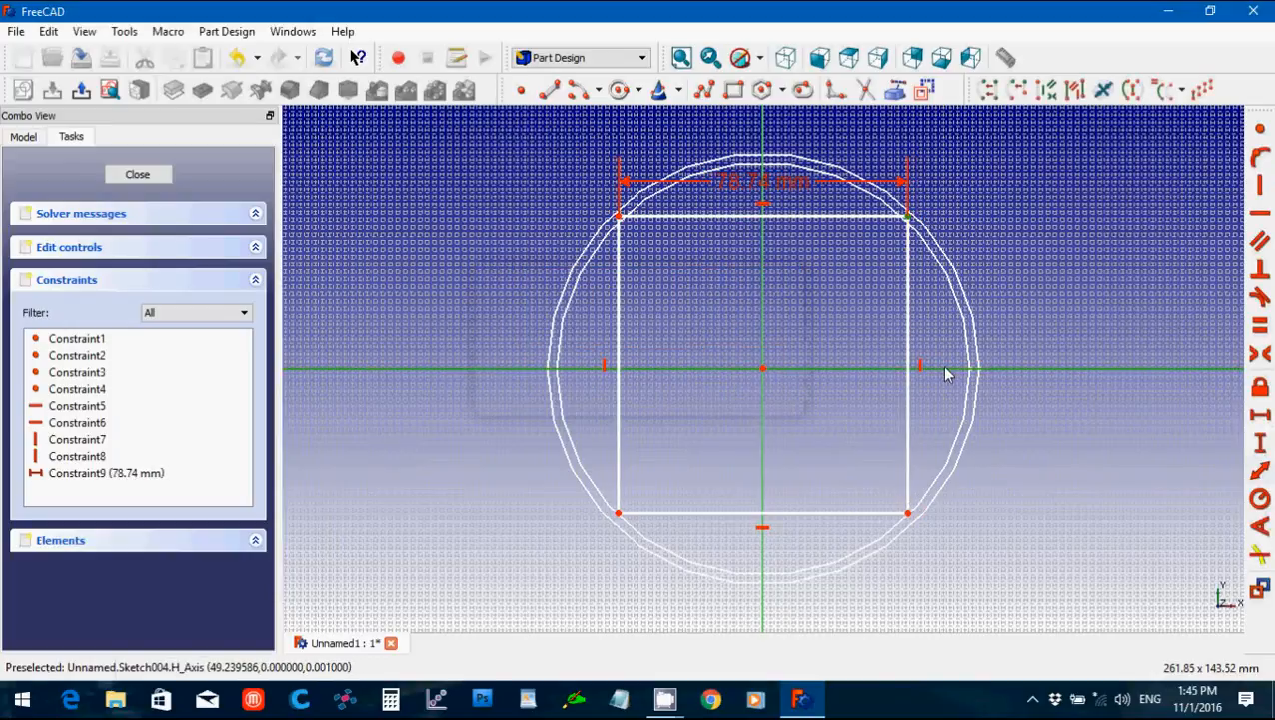
left_click(1262, 446)
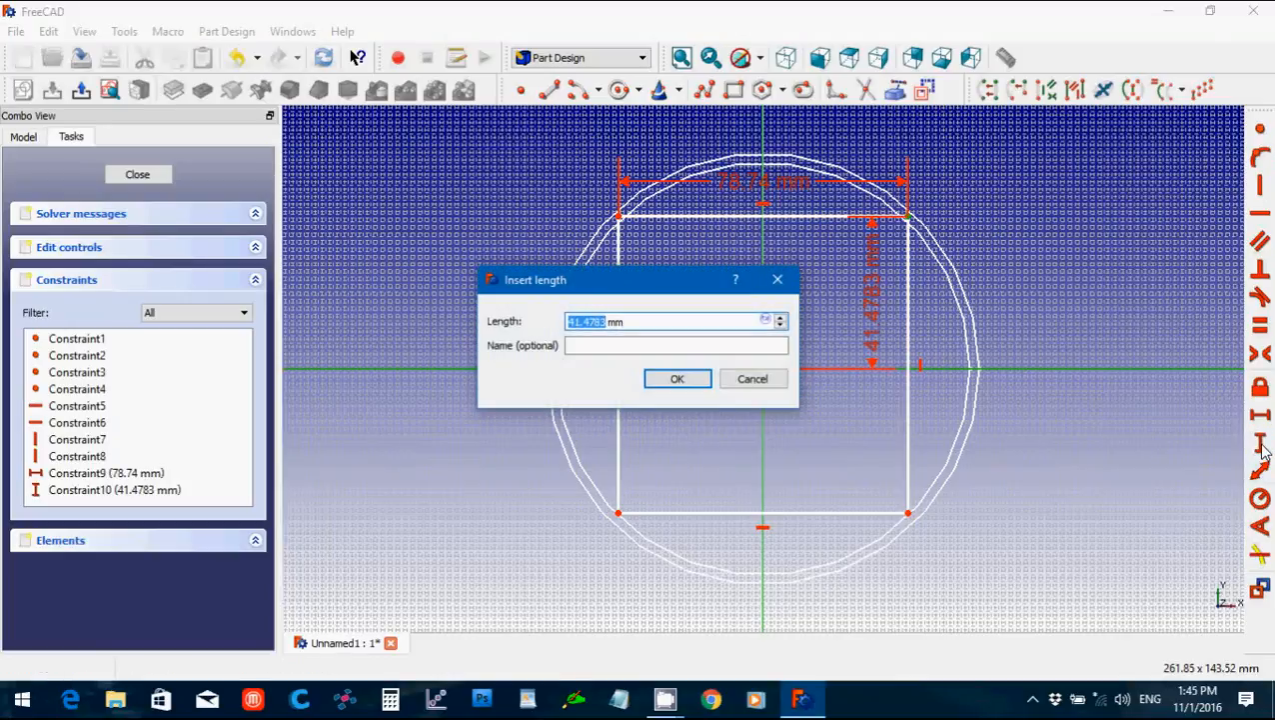
type("40.64")
left_click(690, 385)
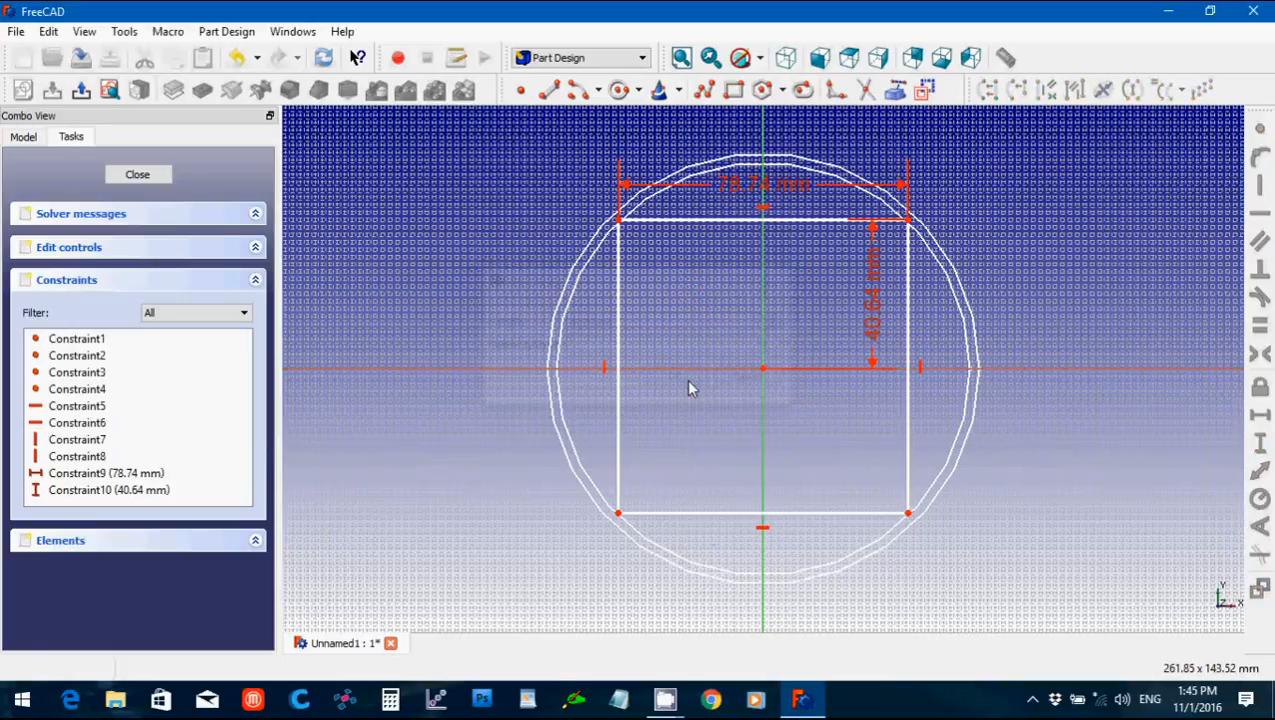
Delete the rectangle's bottom edge and fillet its two upper corners.
left_click(705, 512)
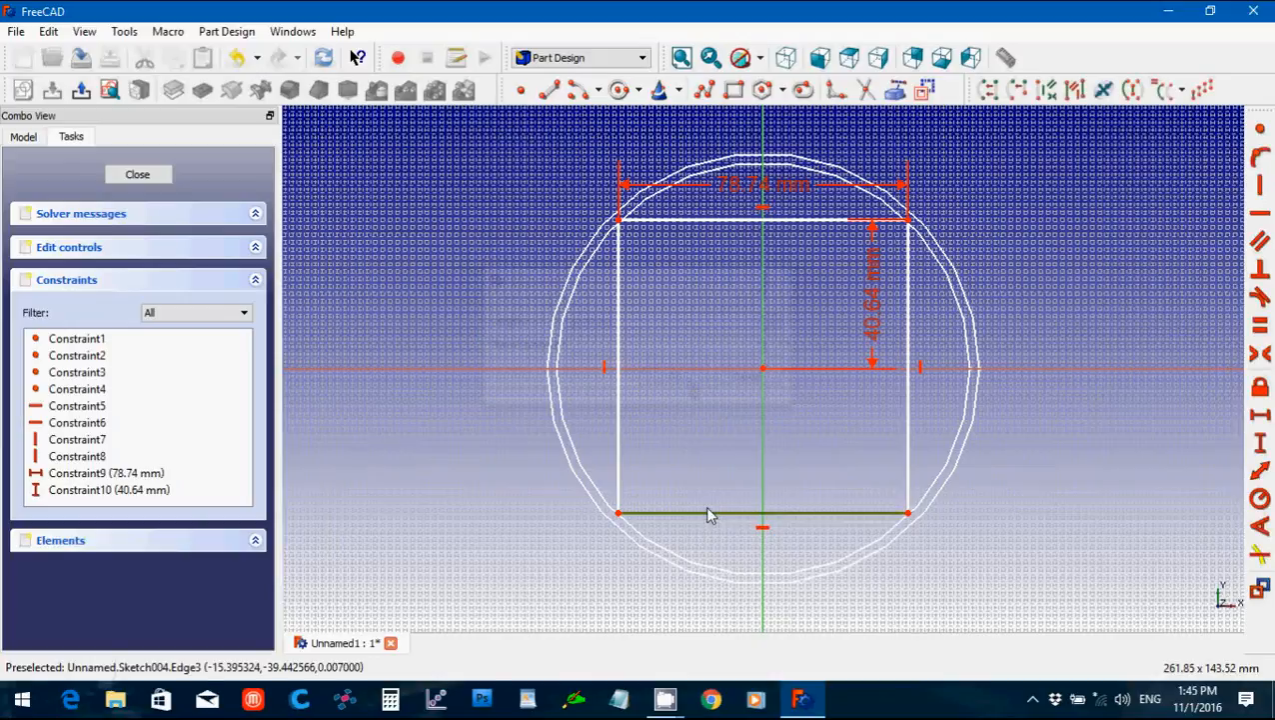
key("Delete")
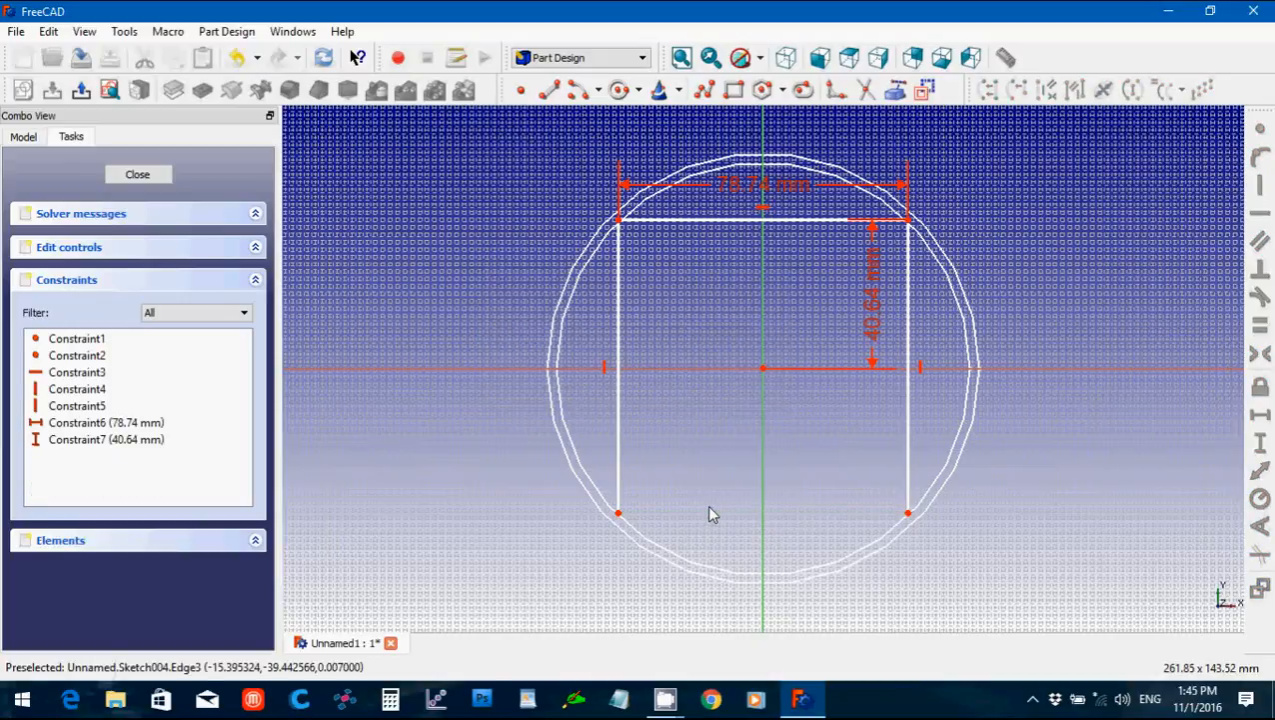
left_click(838, 90)
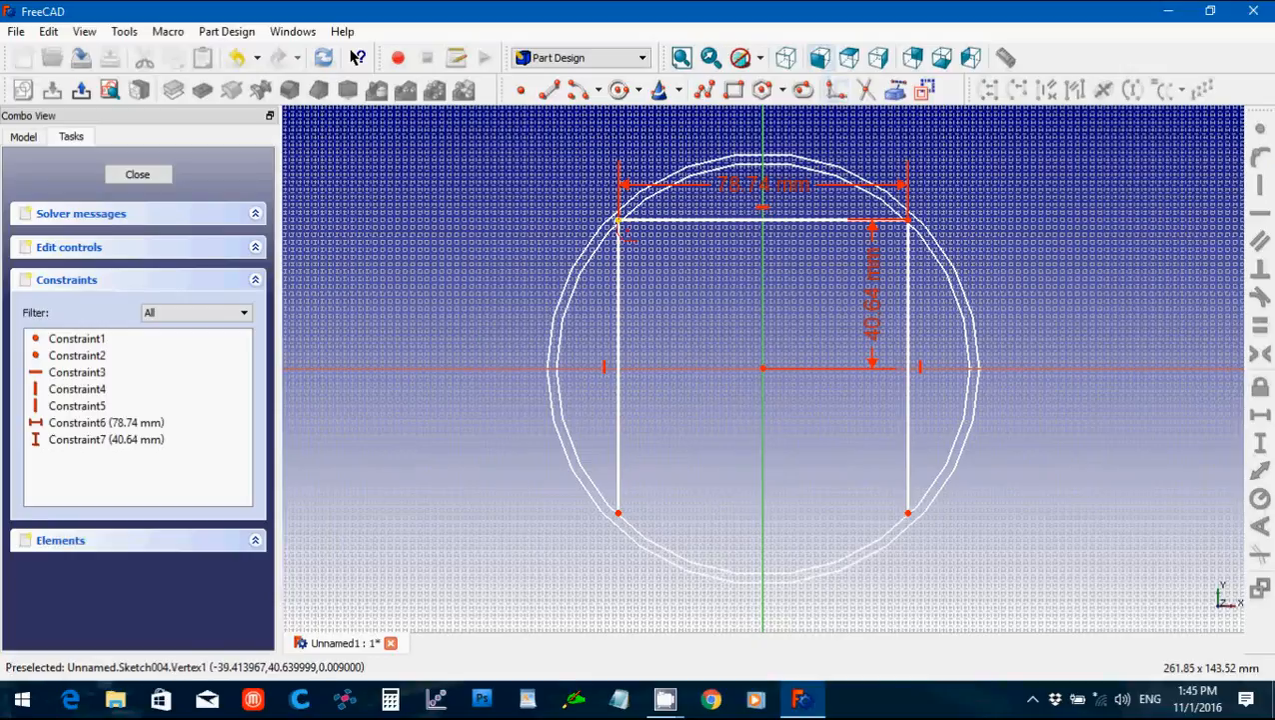
left_click(620, 219)
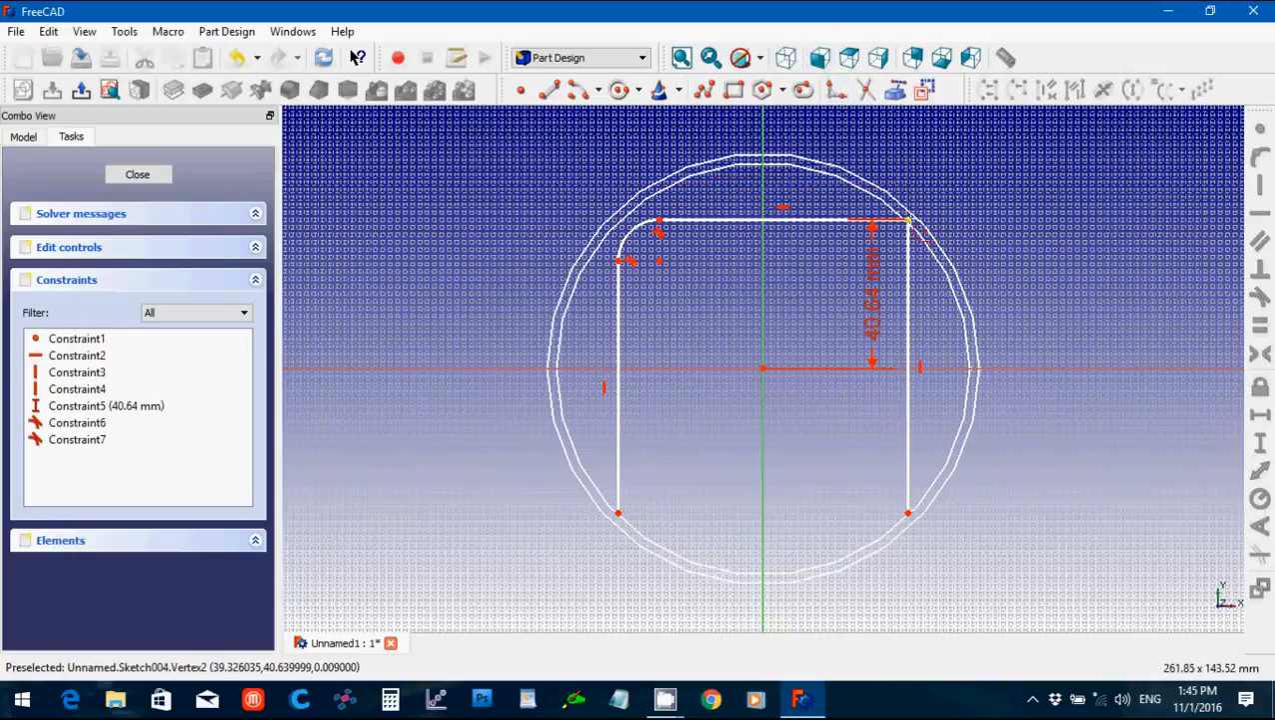
left_click(907, 219)
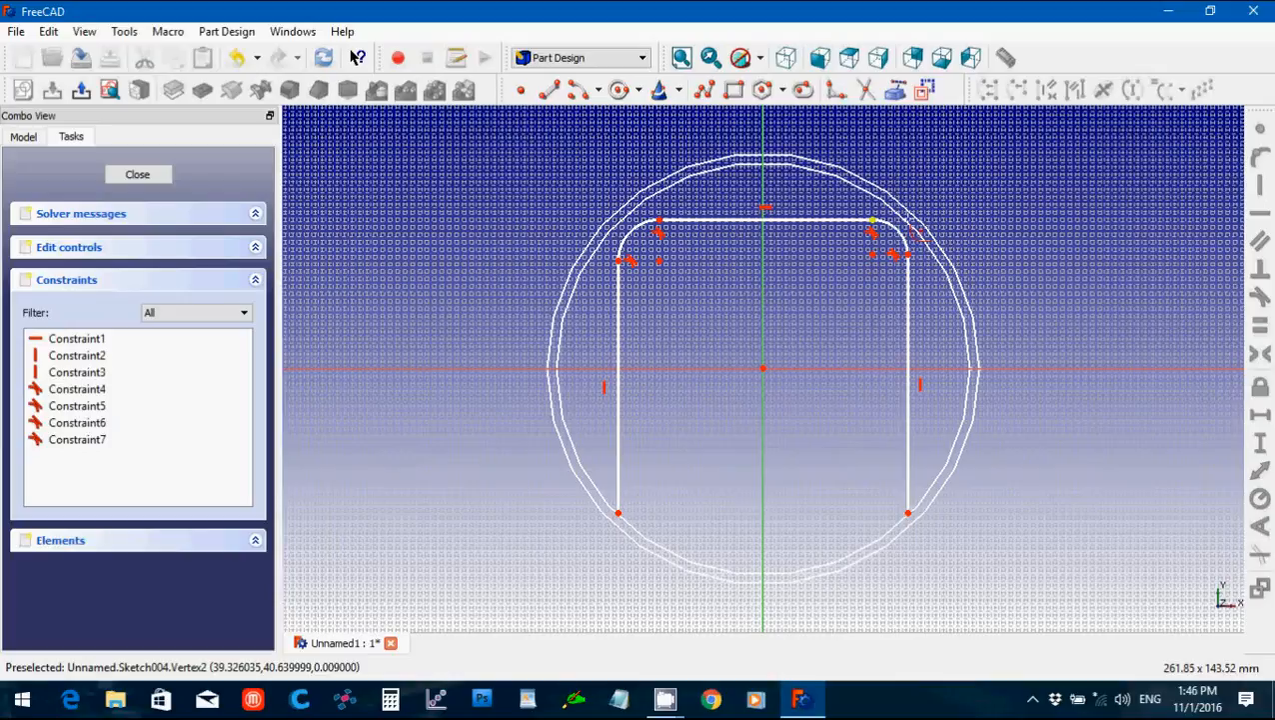
key("Escape")
Constrain the horizontal distance between the two fillets' lower endpoints to 78.74 mm and move the dimension above the outline.
left_click(620, 260)
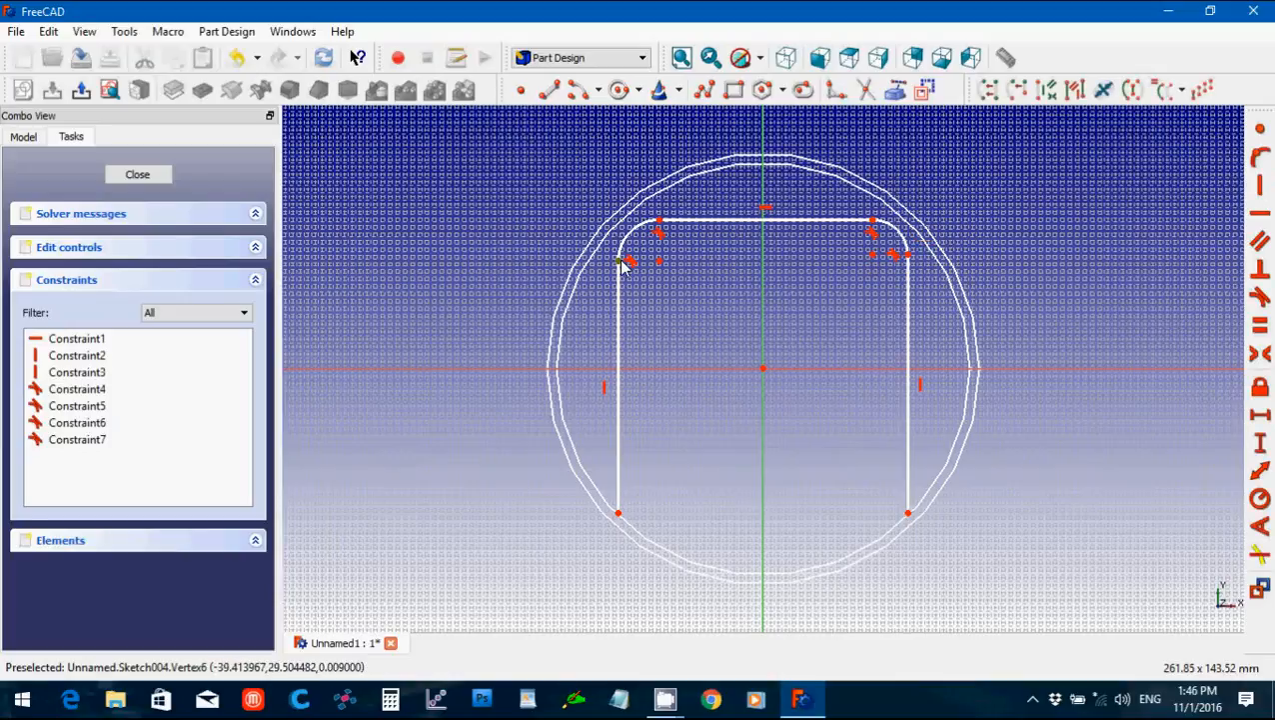
left_click(907, 256)
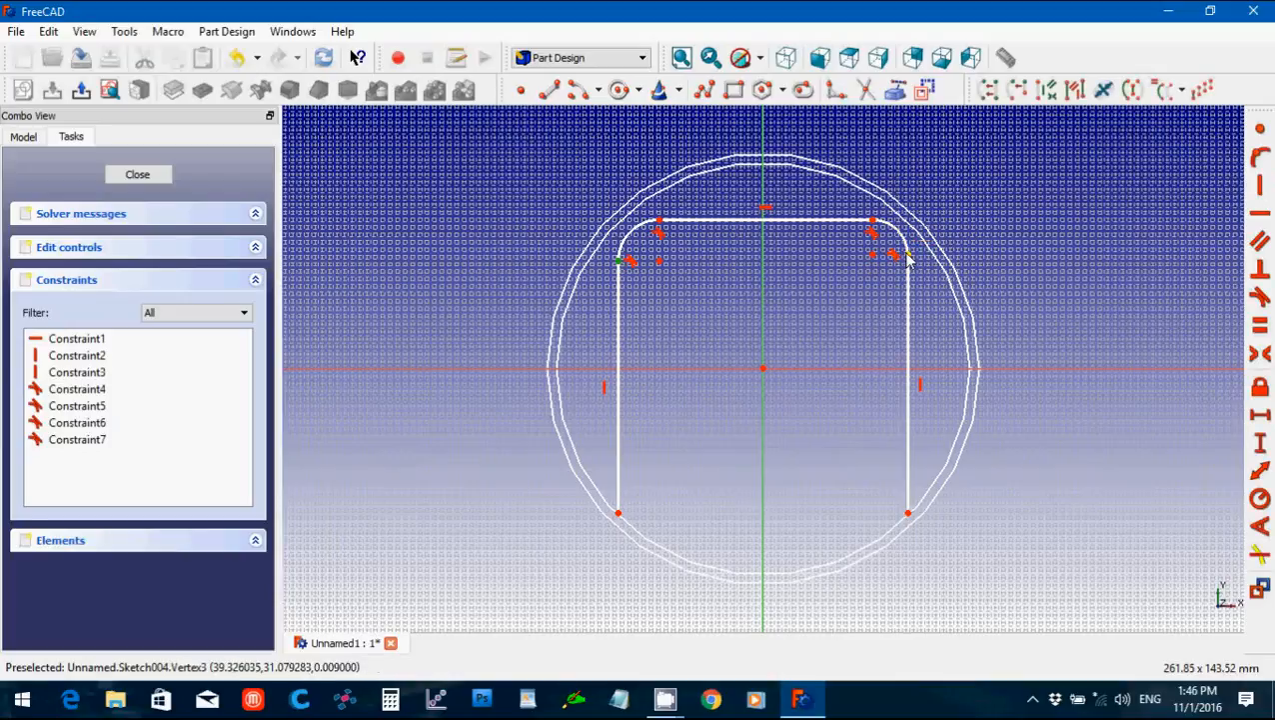
left_click(1261, 413)
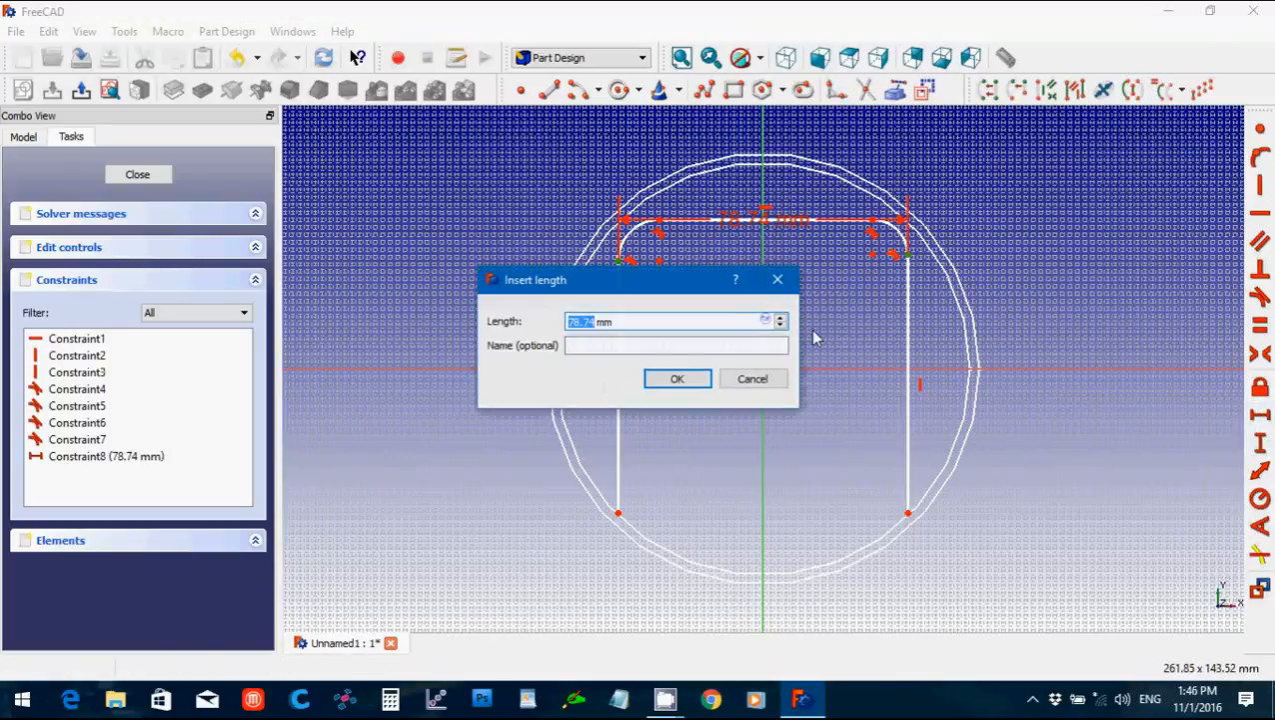
left_click(677, 382)
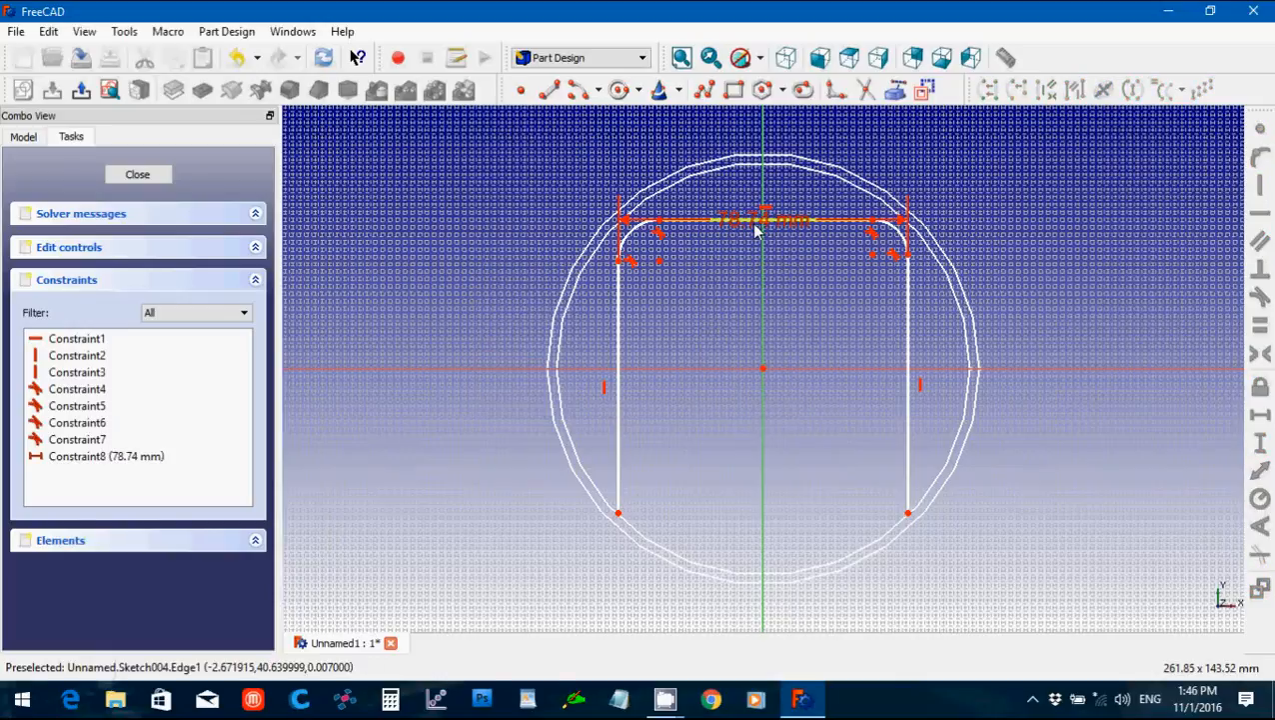
mouse_move(756, 230)
left_mouse_down()
mouse_move(757, 165)
mouse_move(752, 224)
mouse_move(739, 177)
mouse_move(744, 133)
left_mouse_up()
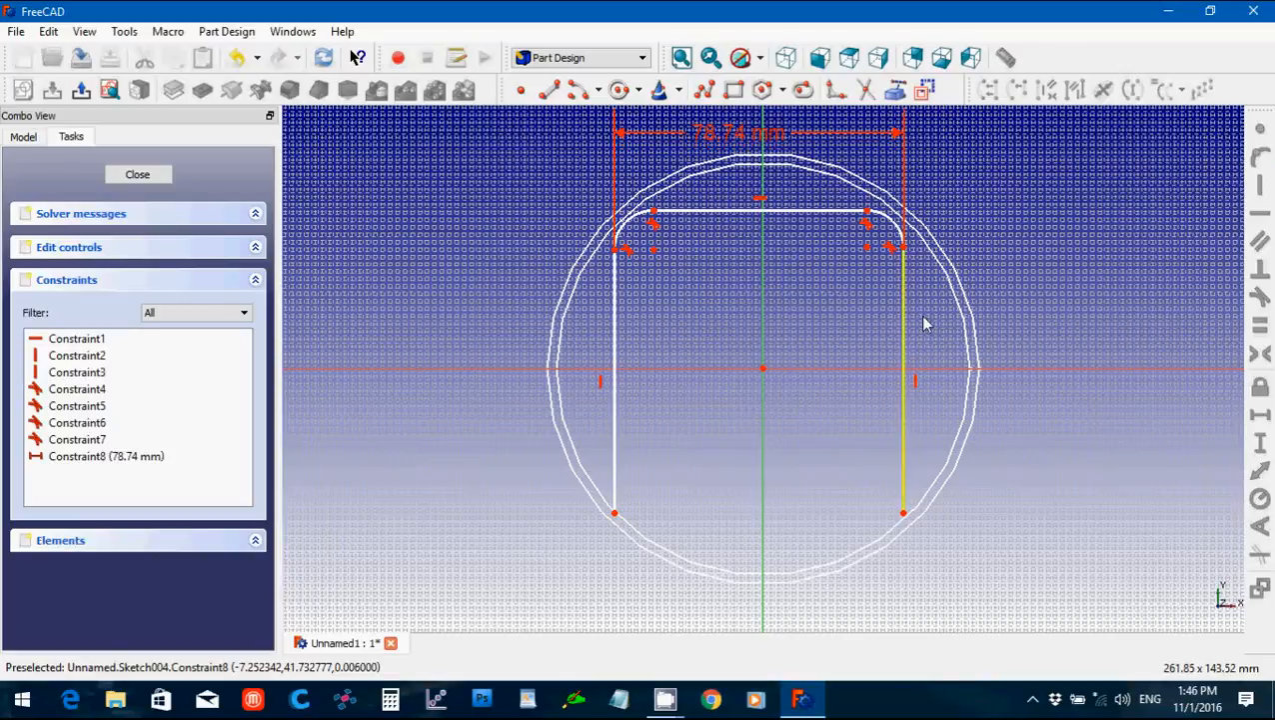
Set the vertical distance between the top edge's right endpoint and the horizontal axis to 40.64 mm.
left_click(868, 216)
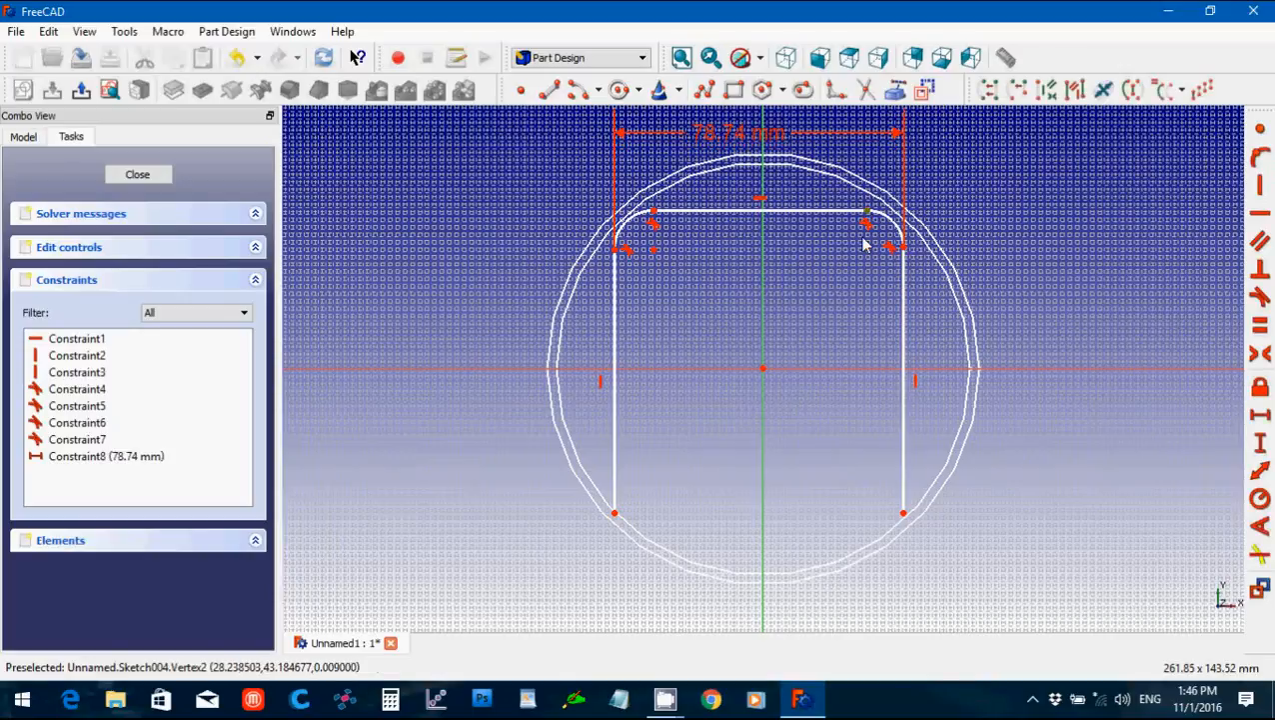
left_click(849, 372)
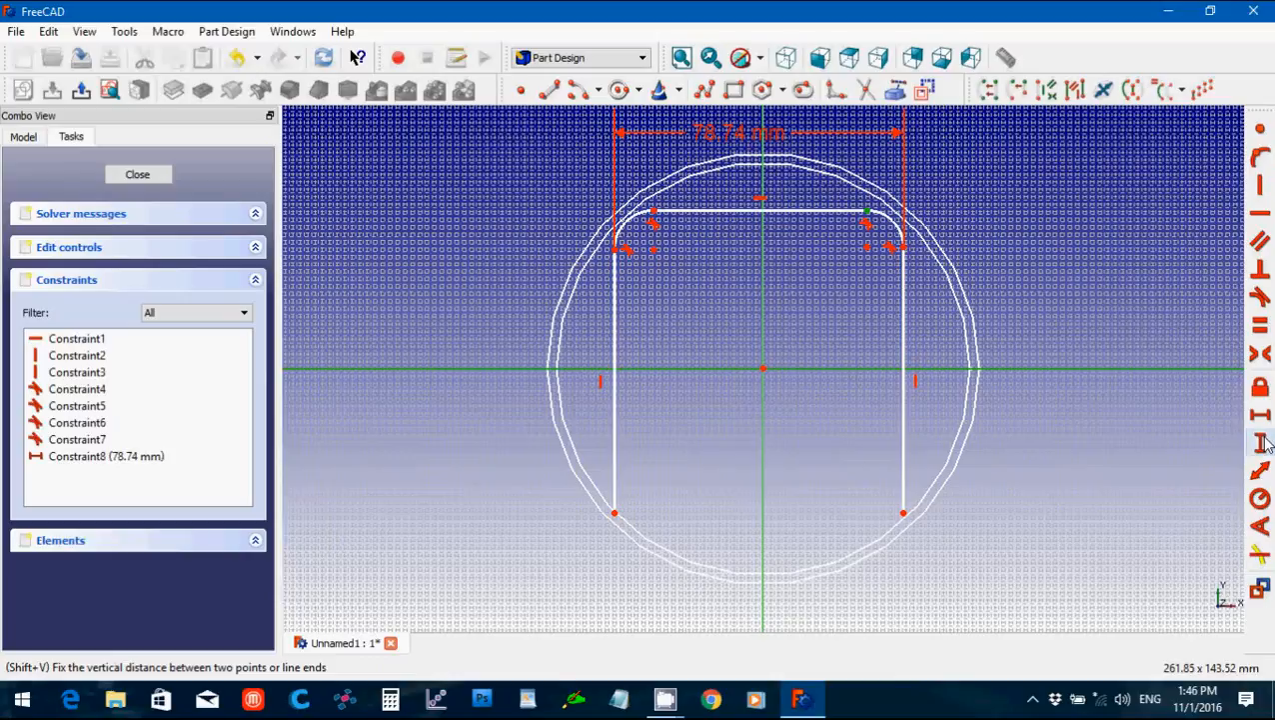
left_click(1261, 443)
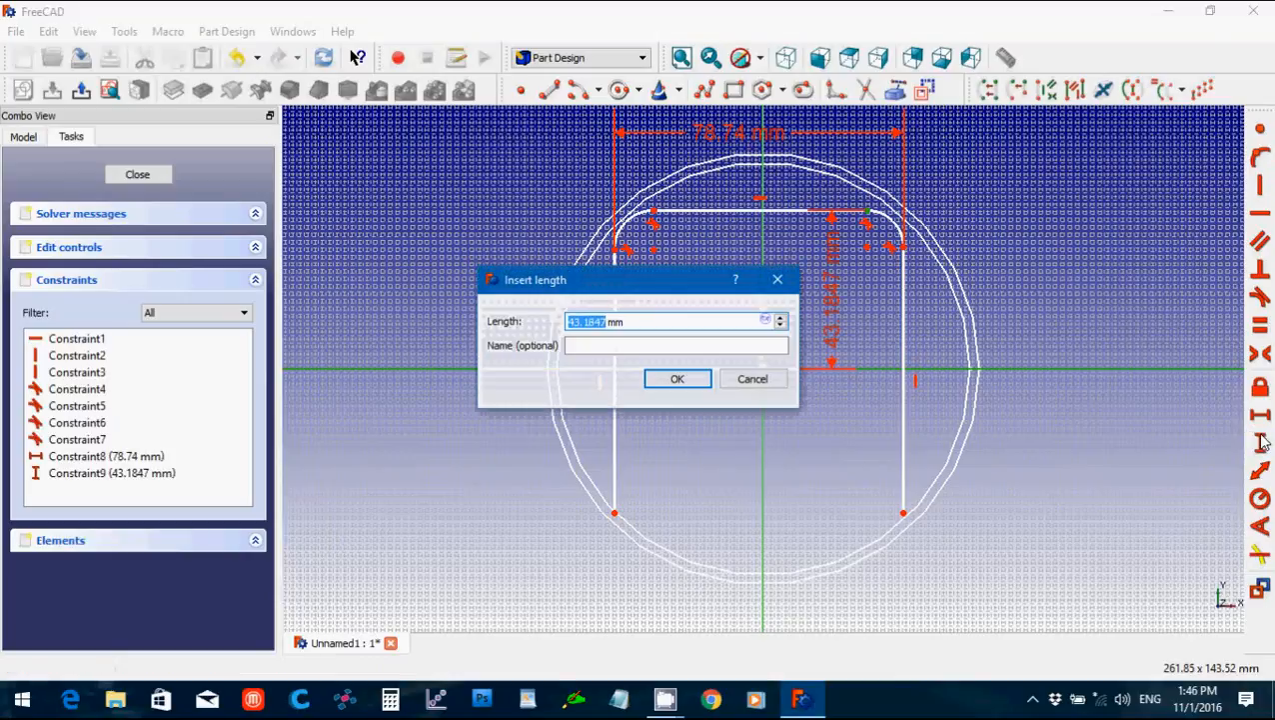
type("40.64")
left_click(671, 379)
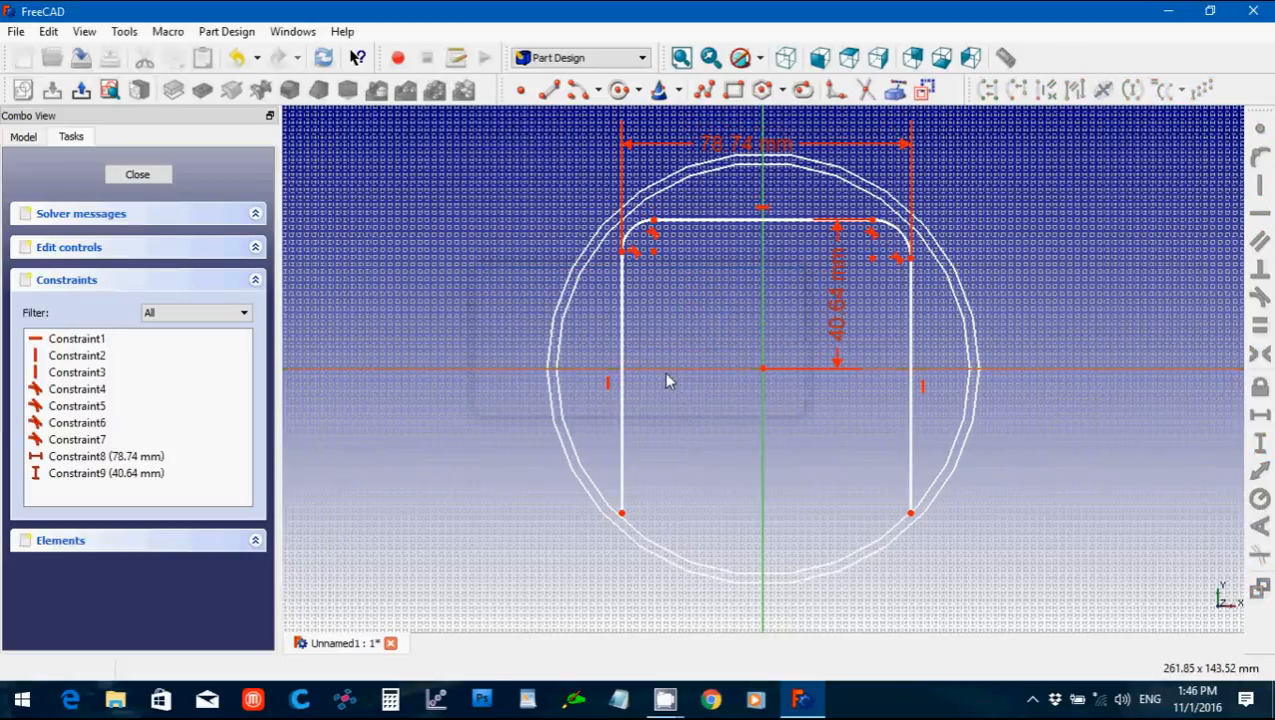
Constrain the upper-left fillet's radius to 12.7 mm and make the upper-right fillet equal to it.
left_click(640, 235)
left_click(1260, 502)
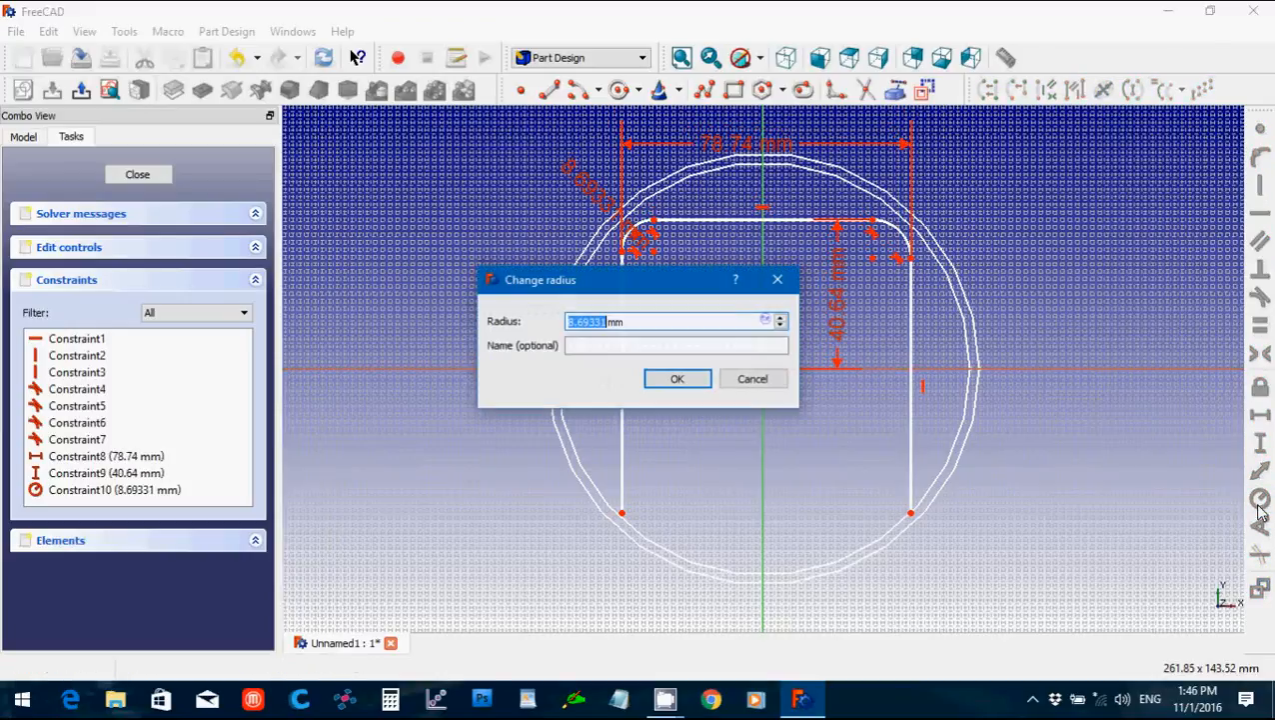
type("12.7")
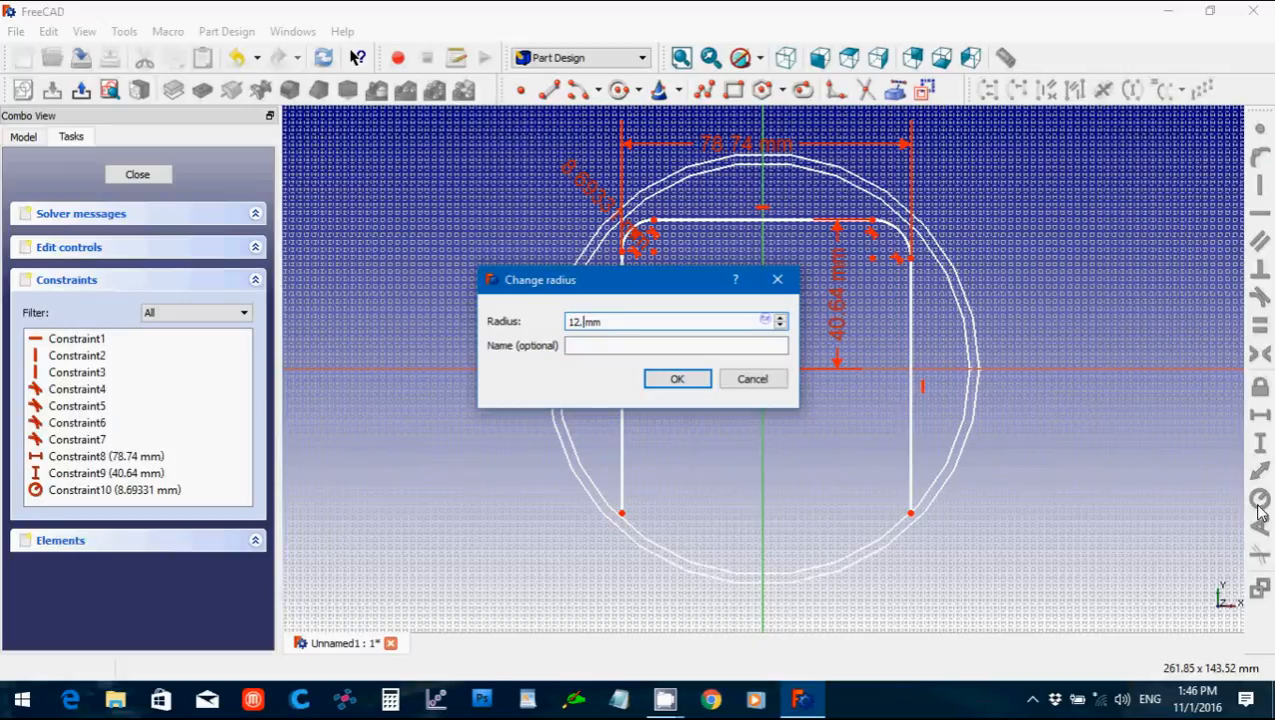
left_click(673, 381)
left_click(631, 228)
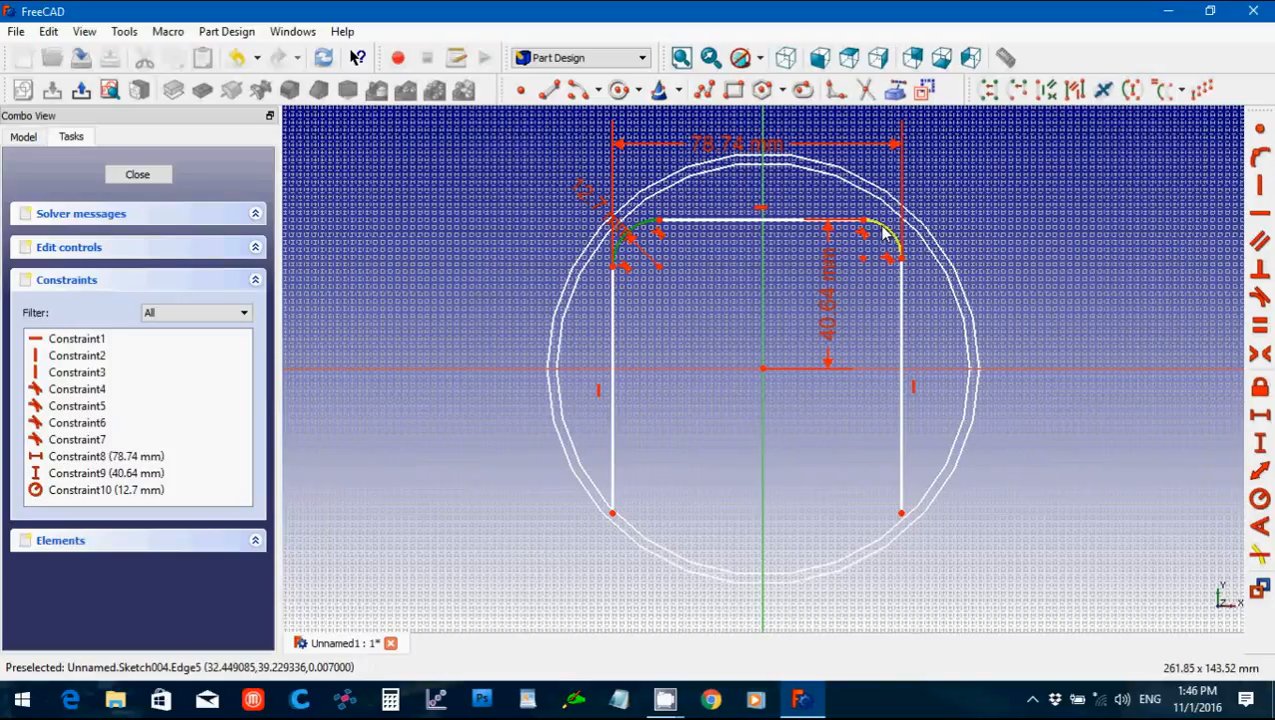
left_click(884, 233)
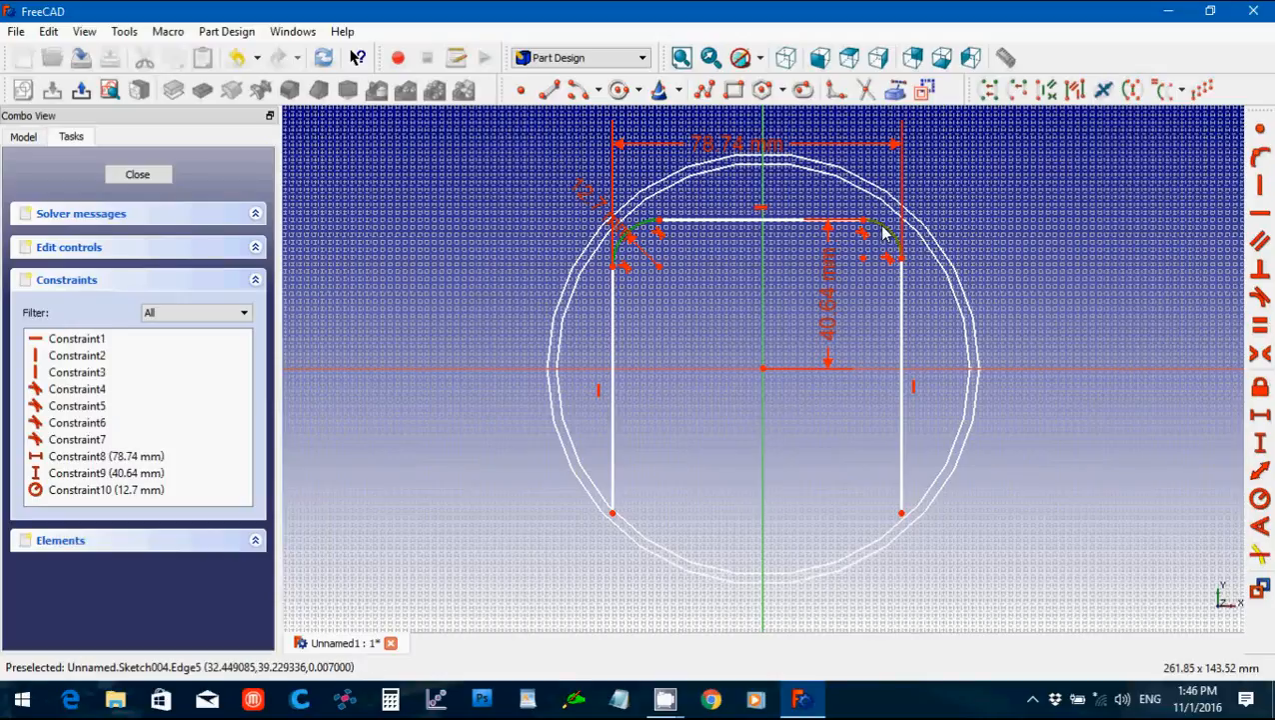
left_click(1260, 324)
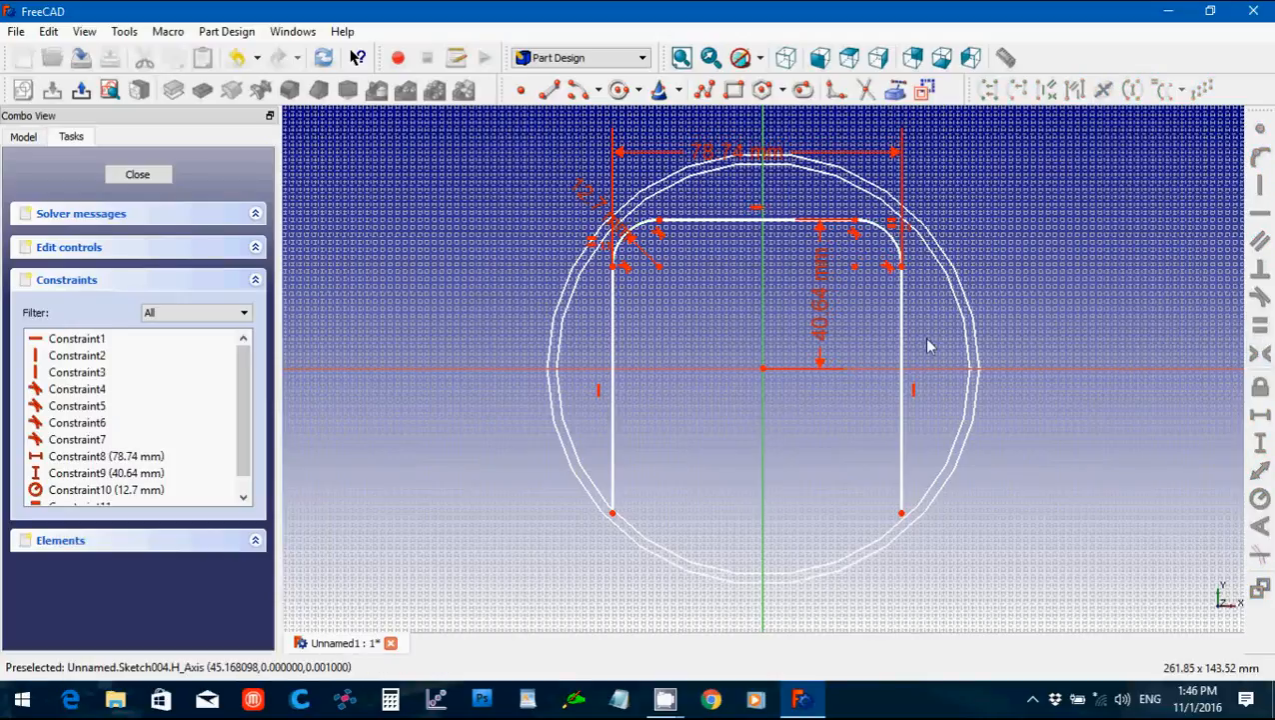
Make the lower endpoints of the two fillets symmetric about the vertical axis.
left_click(900, 269)
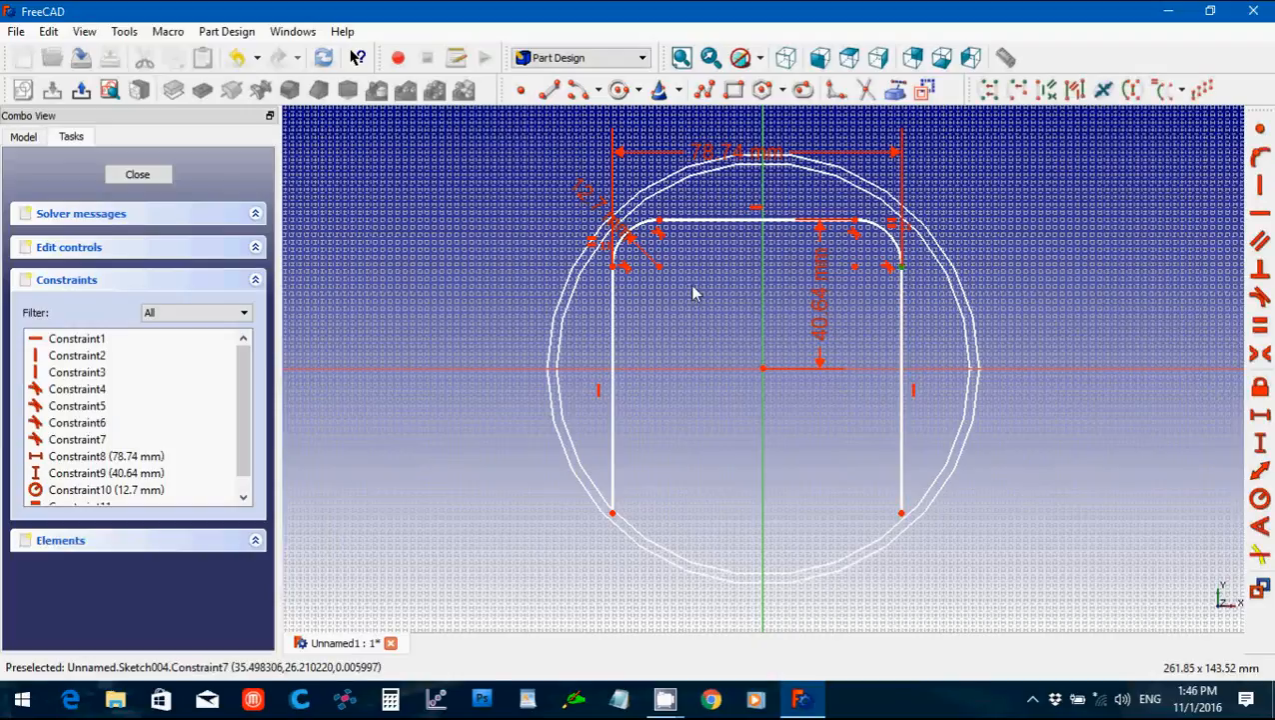
left_click(613, 269)
left_click(763, 286)
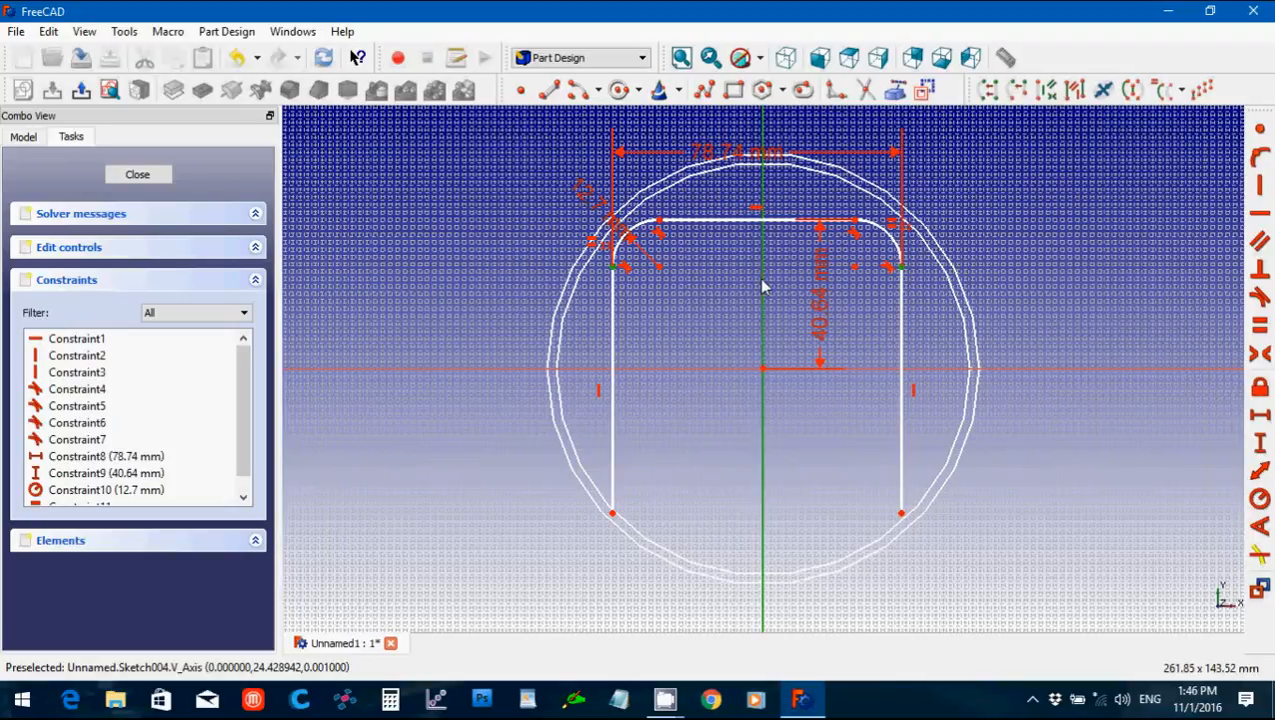
left_click(1262, 355)
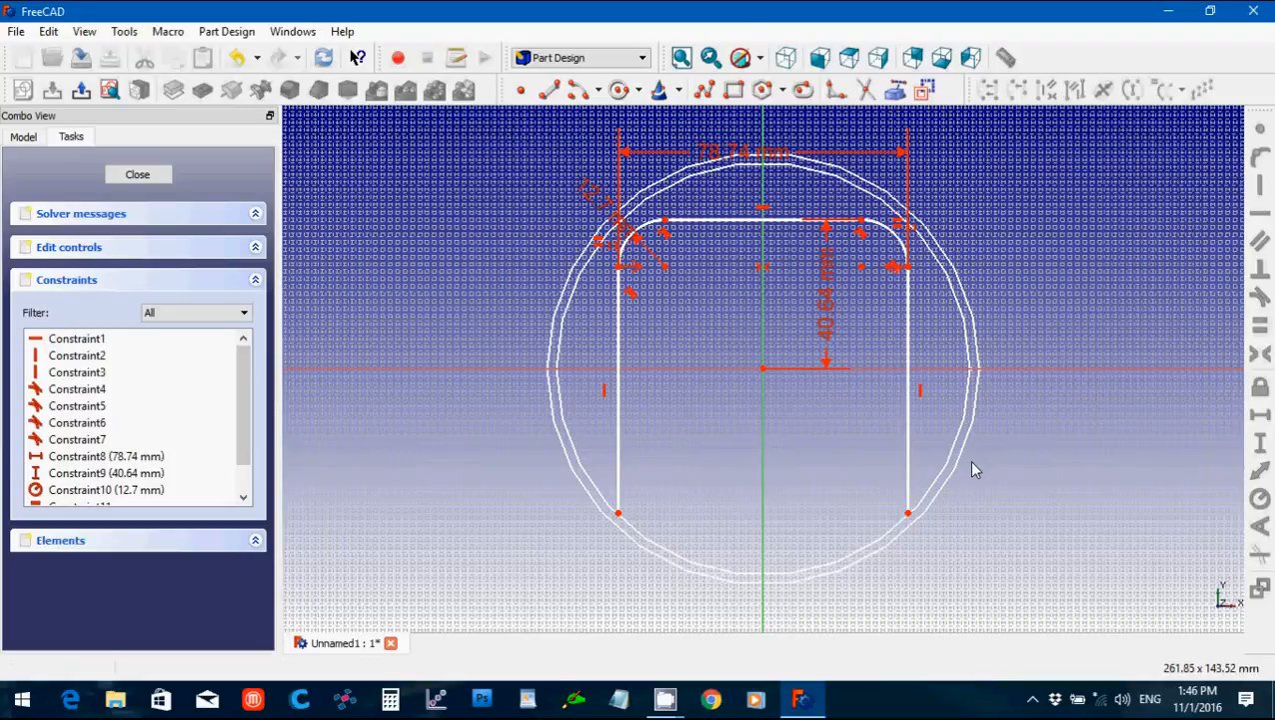
Draw an arc of about 58.5 mm radius below the open outline and make its centre coincident with the origin.
left_click(580, 90)
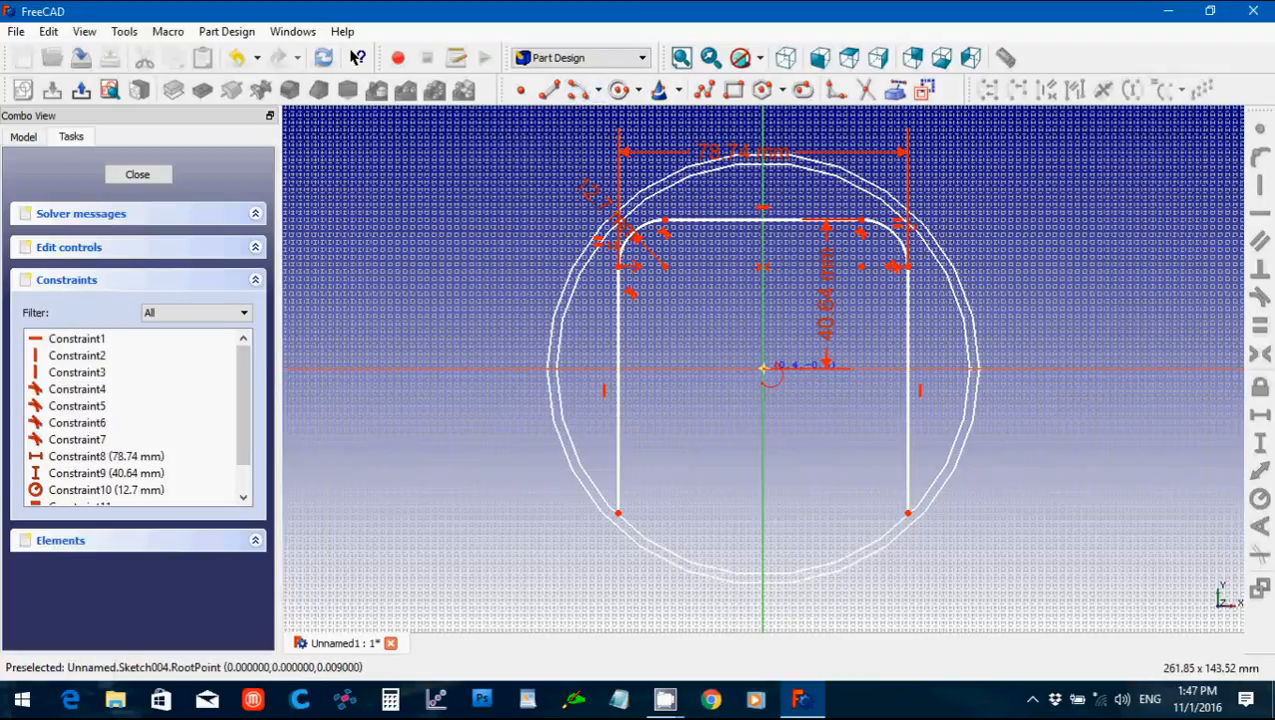
left_click(763, 368)
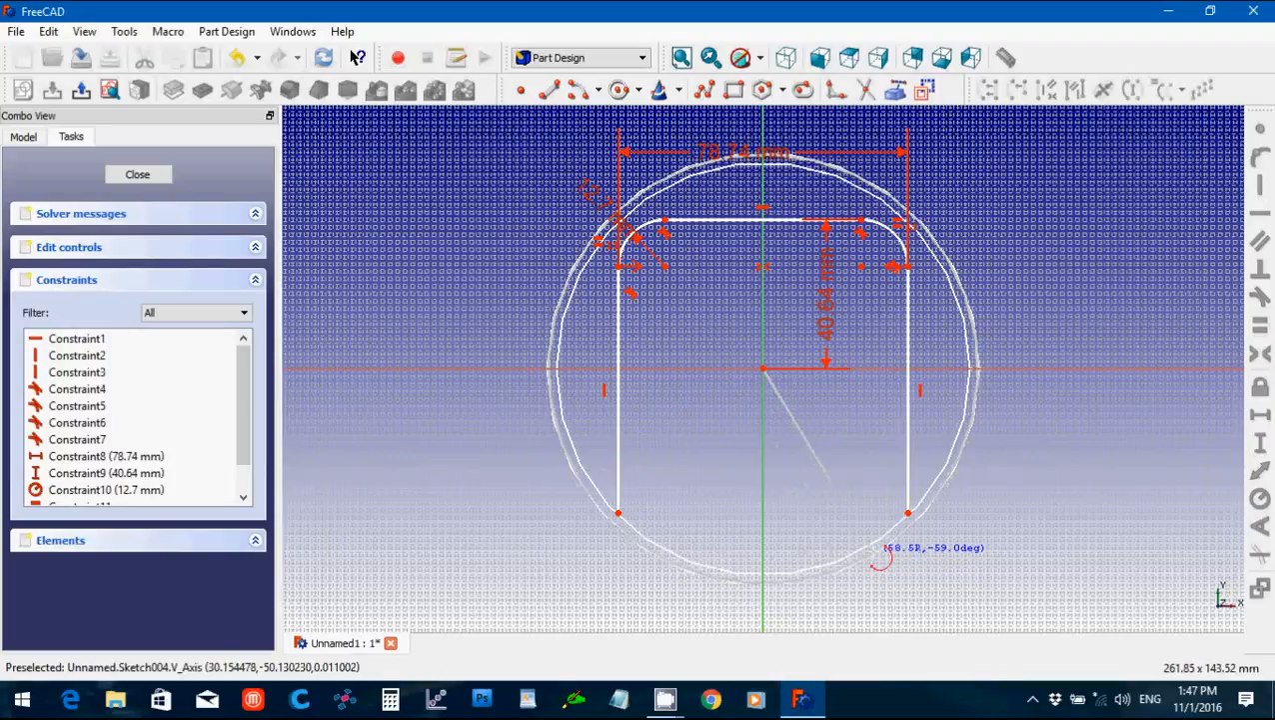
left_click(881, 561)
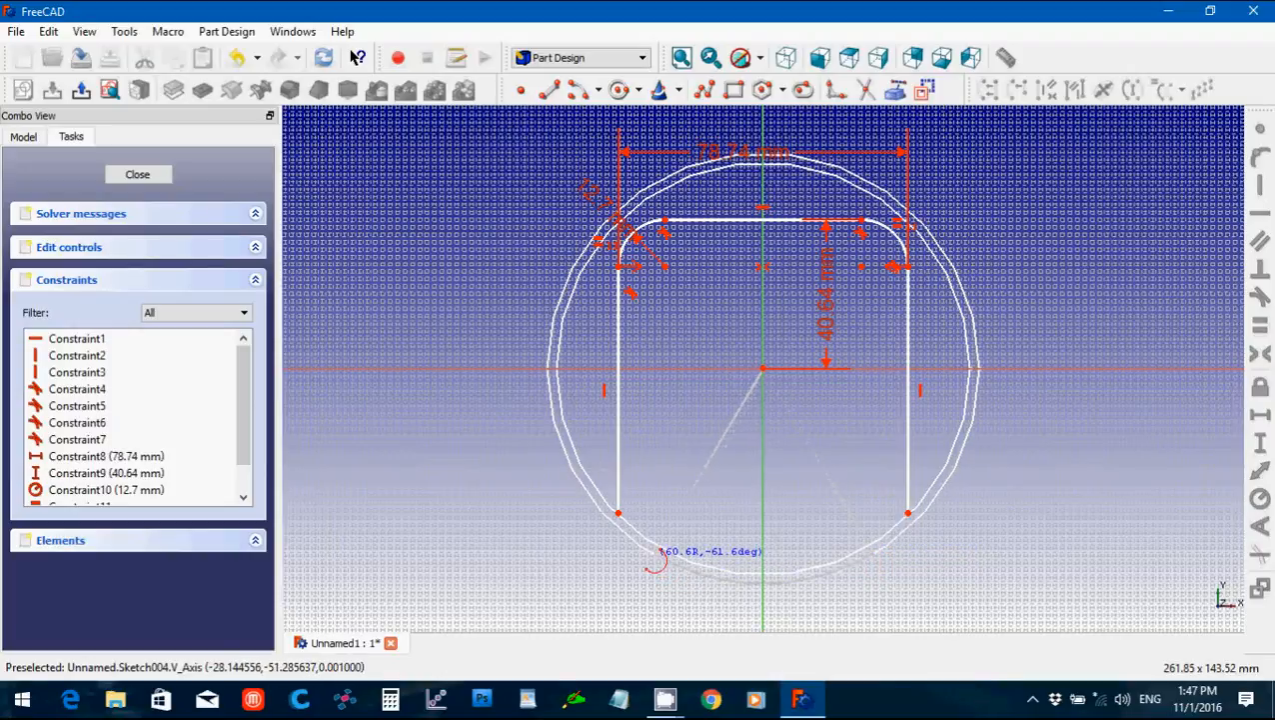
left_click(643, 546)
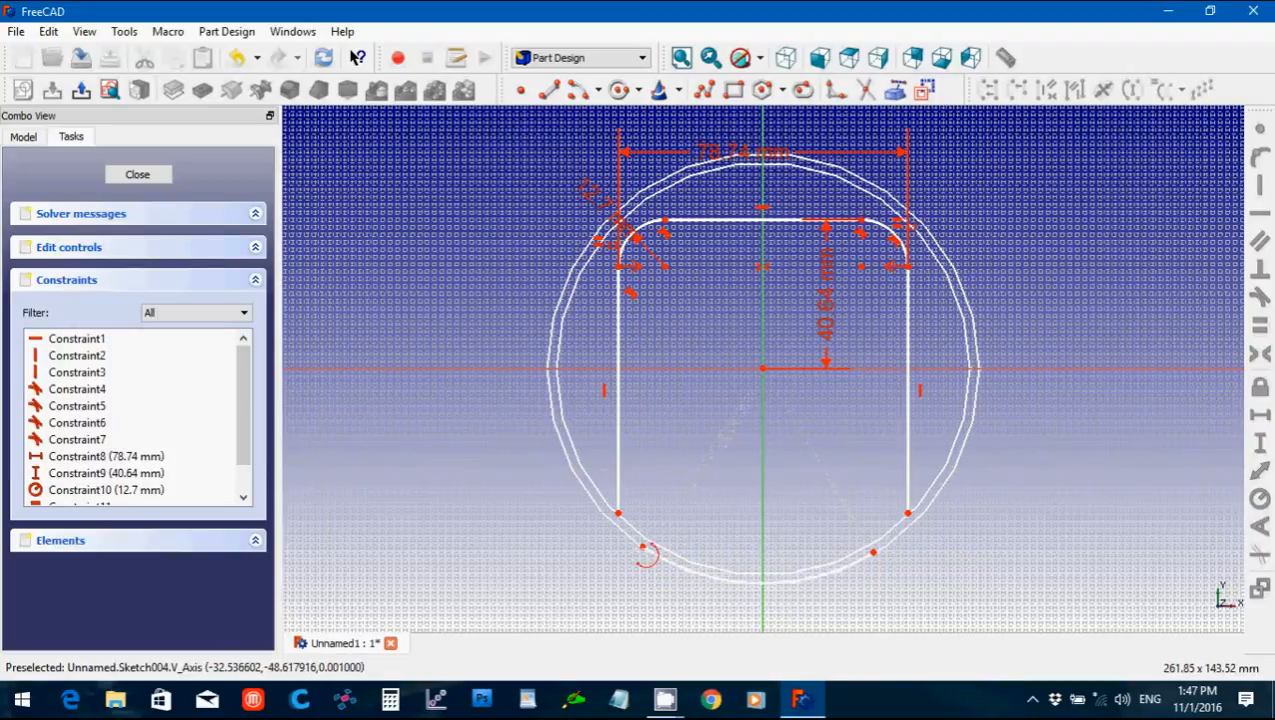
right_click(650, 555)
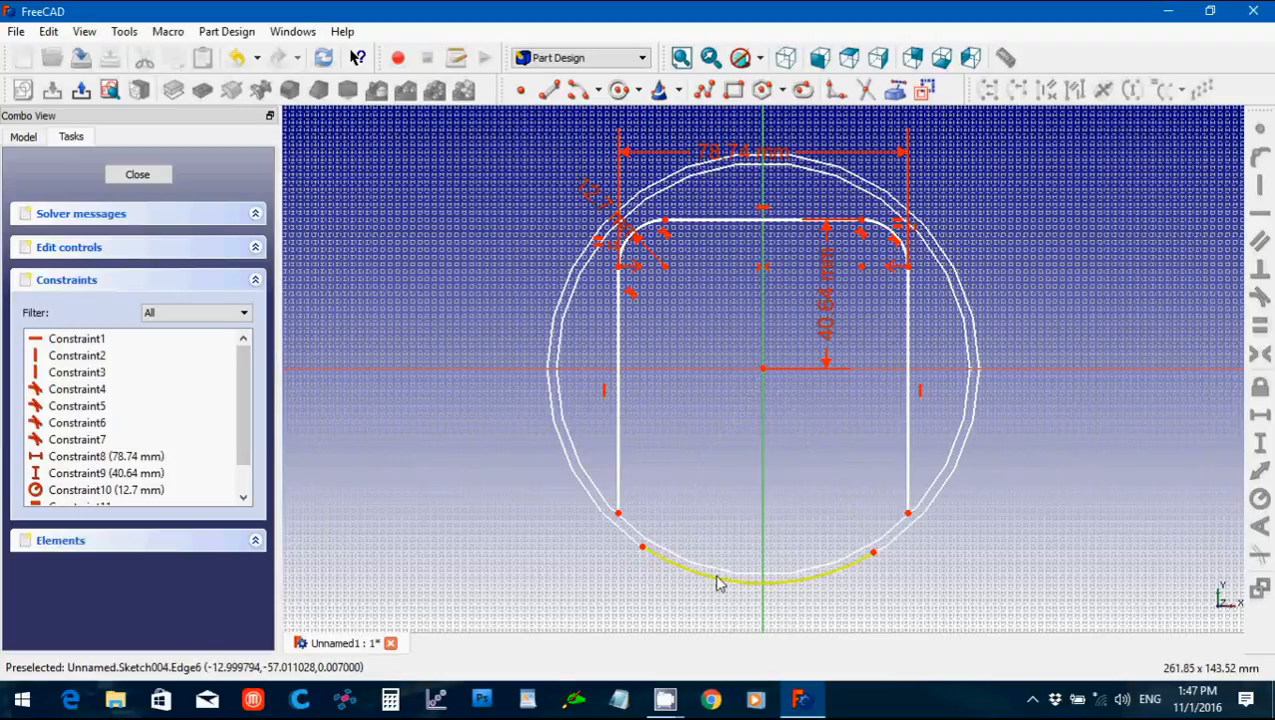
left_click_drag(749, 335, 805, 425)
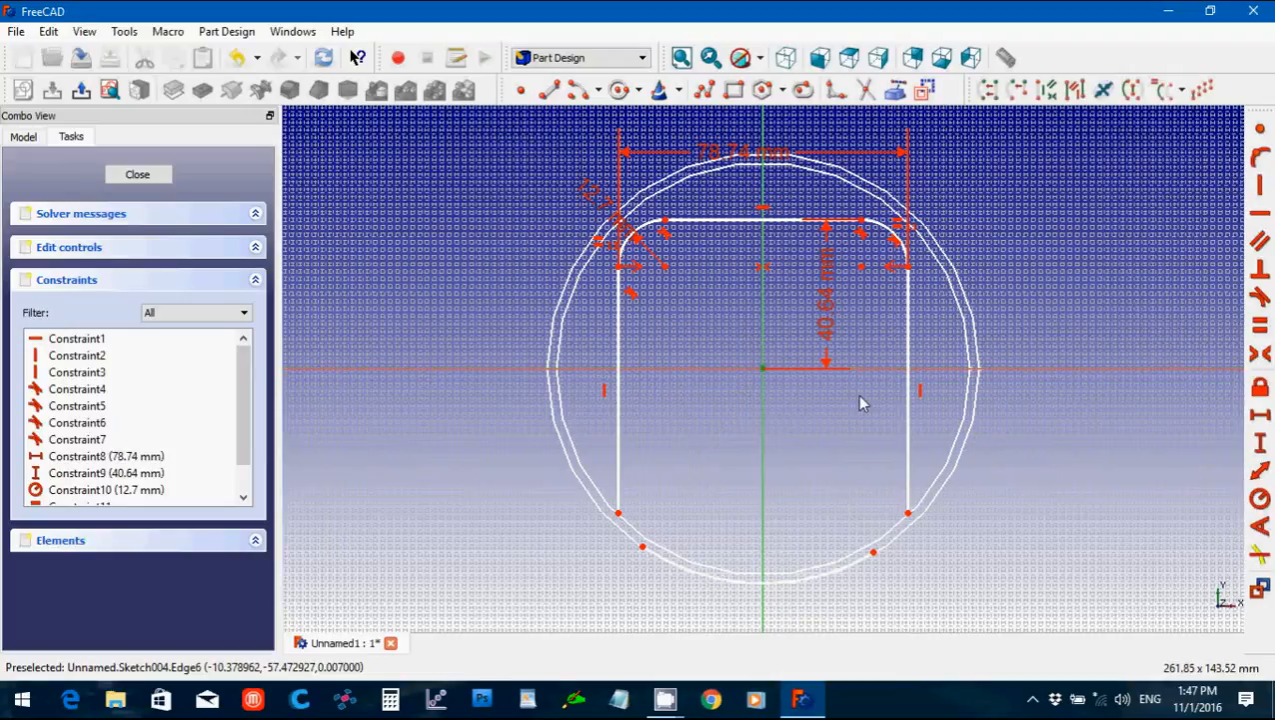
left_click(1261, 129)
Constrain the bottom arc's radius to 58.8019 mm.
left_click(764, 586)
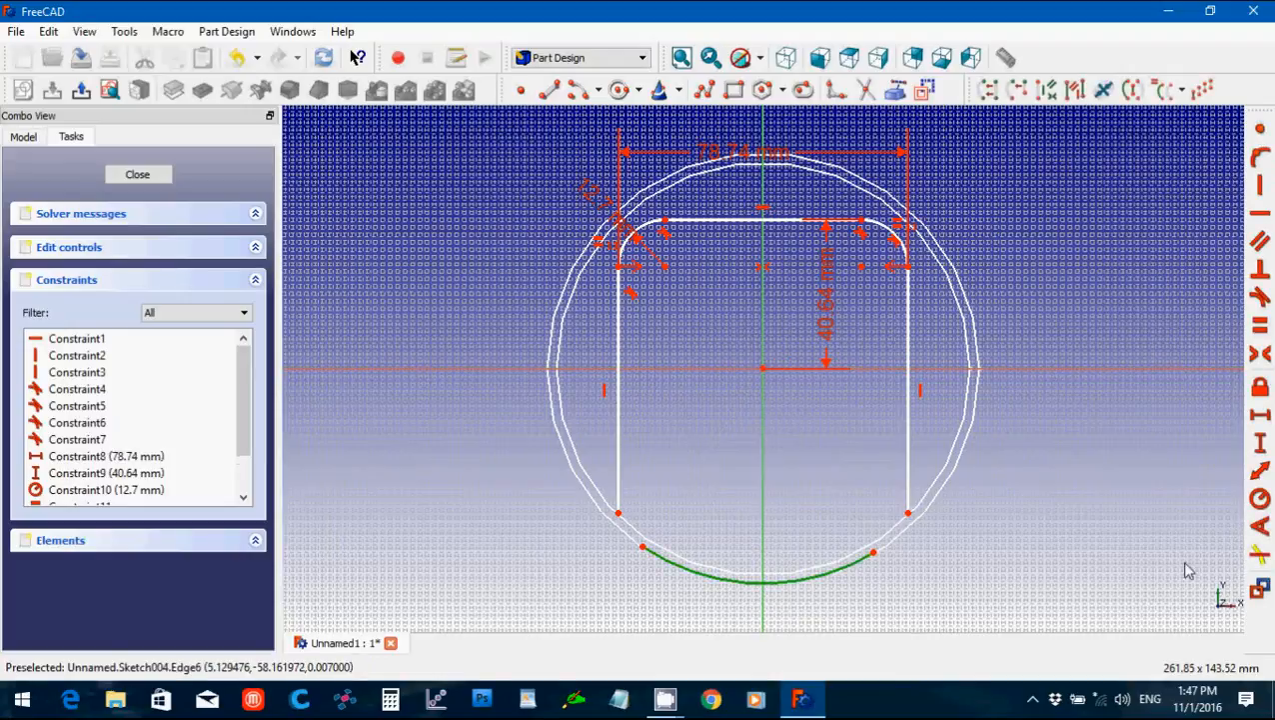
left_click(1261, 500)
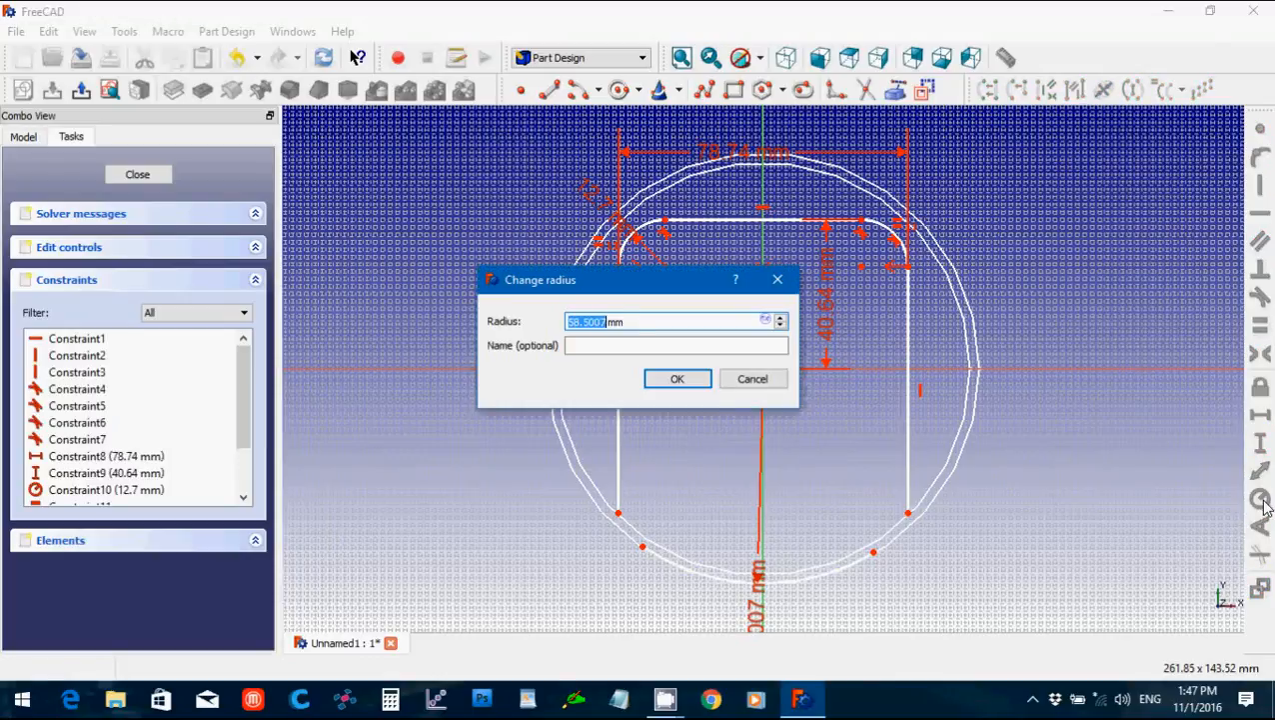
type("58.8019")
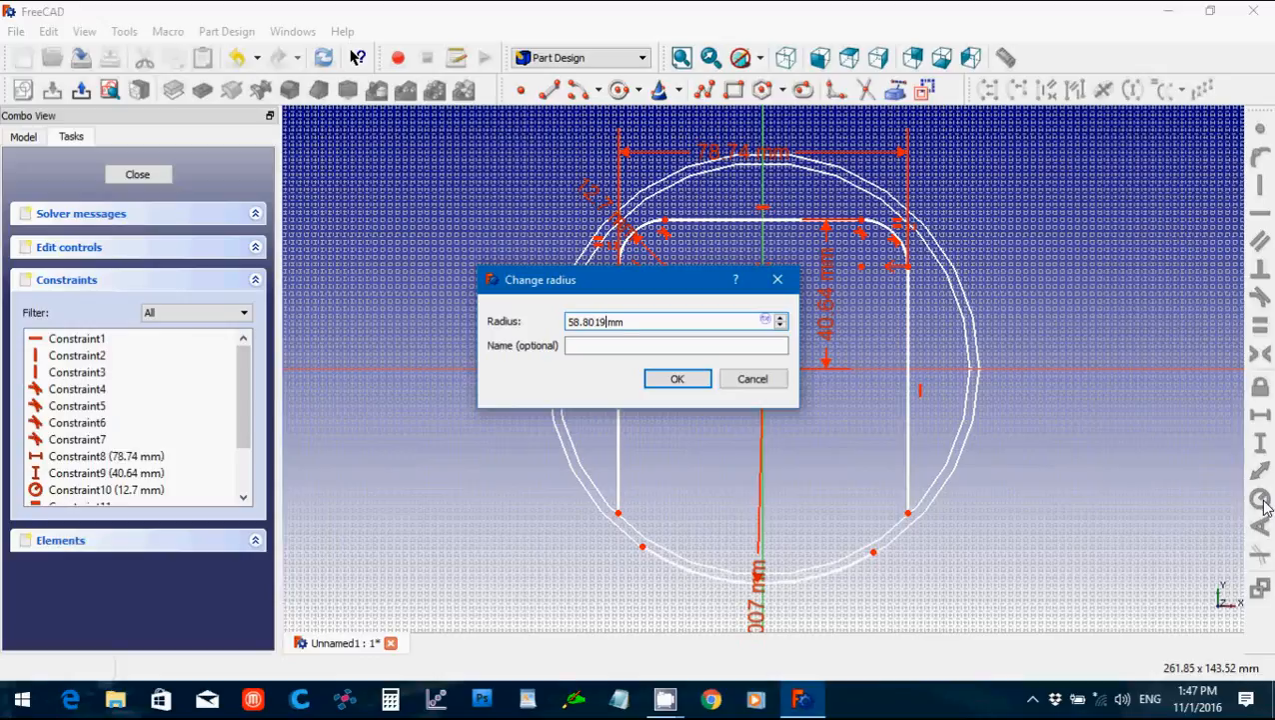
left_click(677, 382)
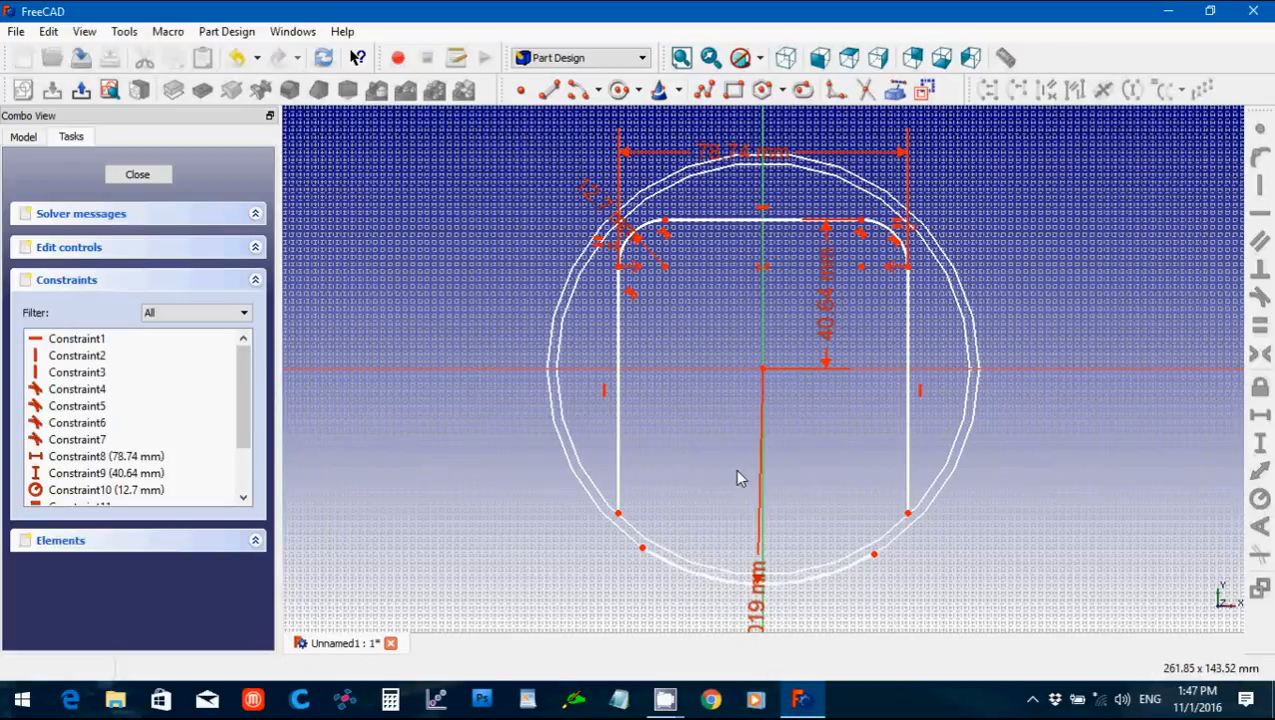
Make the bottom arc's two endpoints symmetric about the vertical axis.
scroll(736, 478, "up", 5)
key("Down")
key("Down")
key("Down")
key("Down")
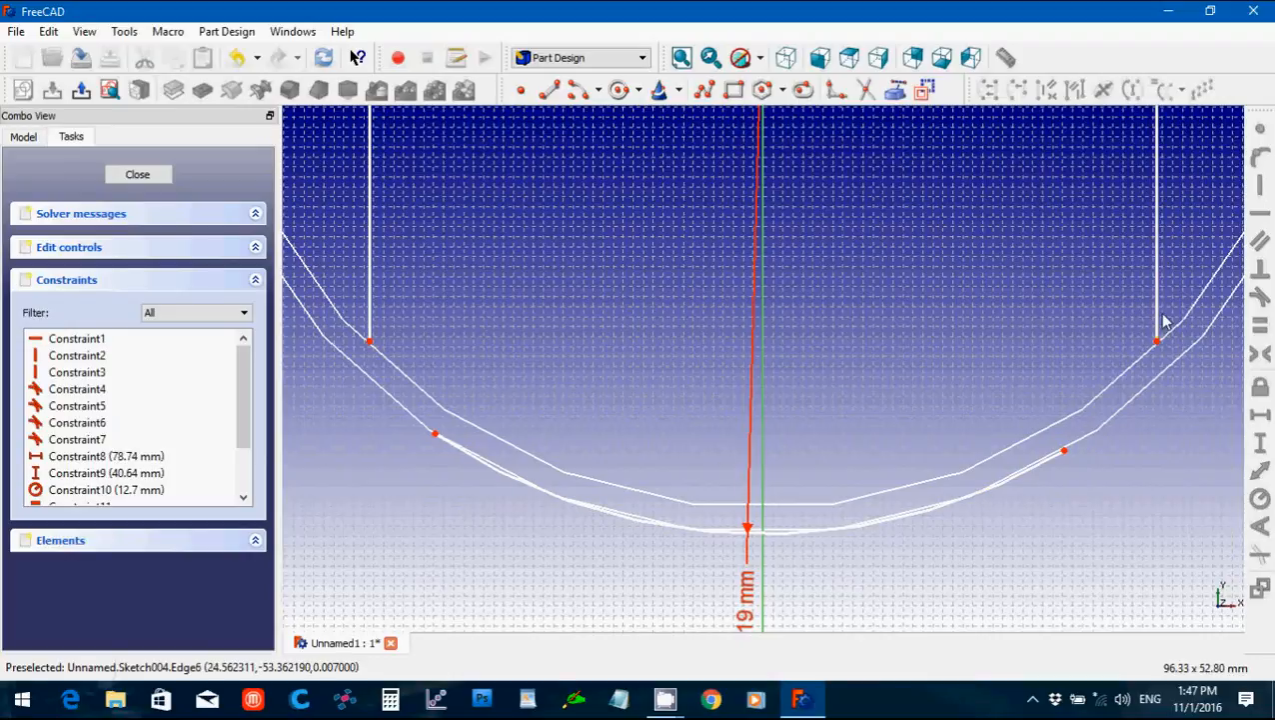
left_click(433, 438)
left_click(1064, 451)
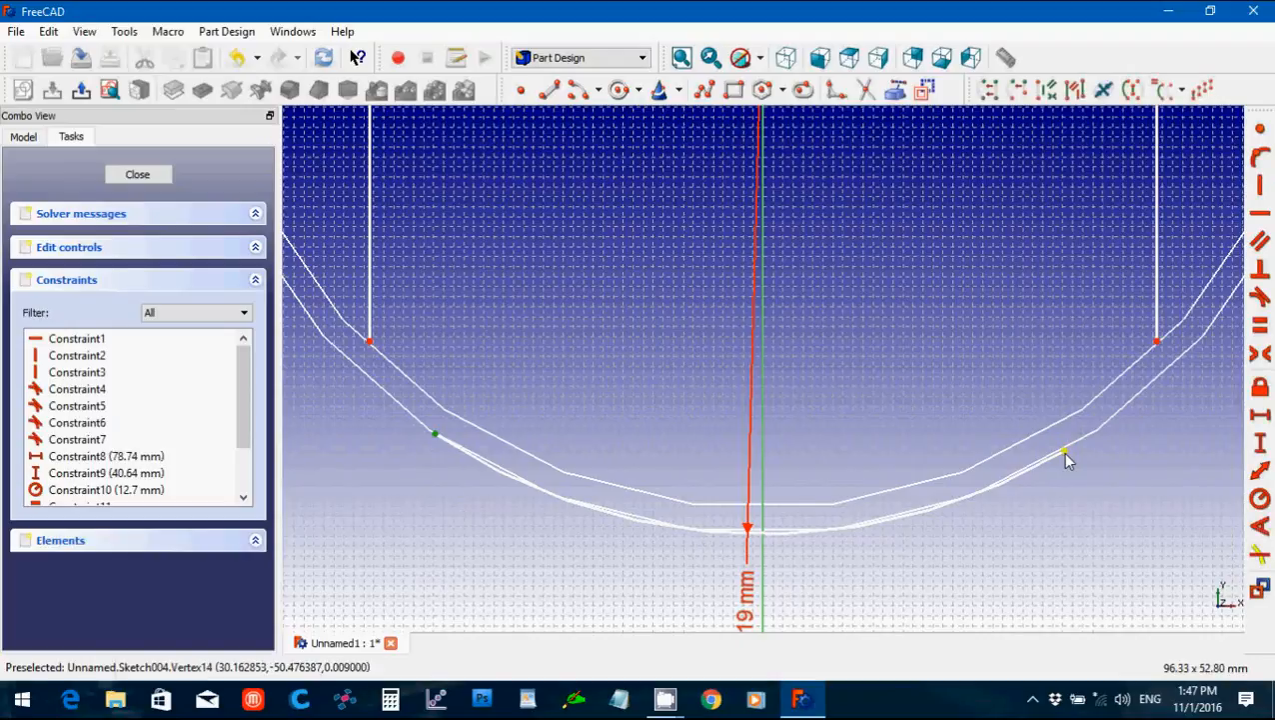
left_click(760, 477)
left_click(1260, 353)
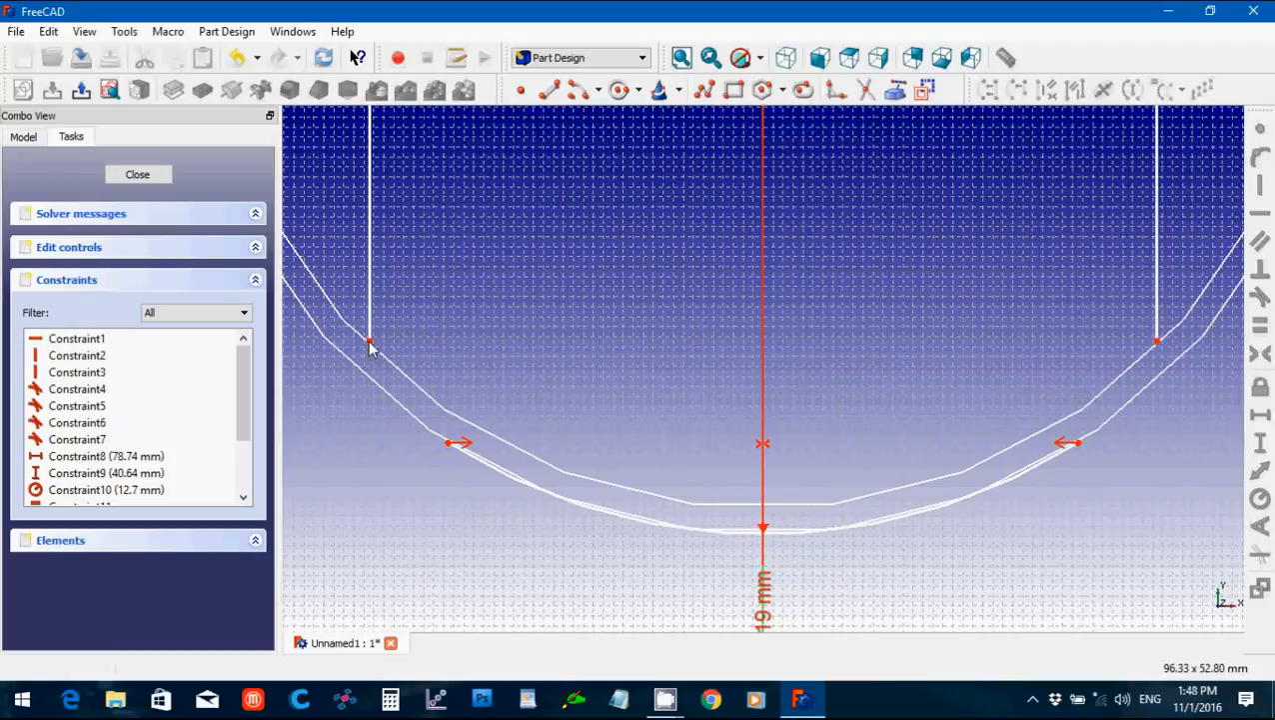
Shorten both vertical lines at their lower ends and join the left one to the bottom arc with a three-point arc of about 16.4 mm radius.
left_click_drag(370, 344, 371, 299)
left_click_drag(1157, 342, 1157, 290)
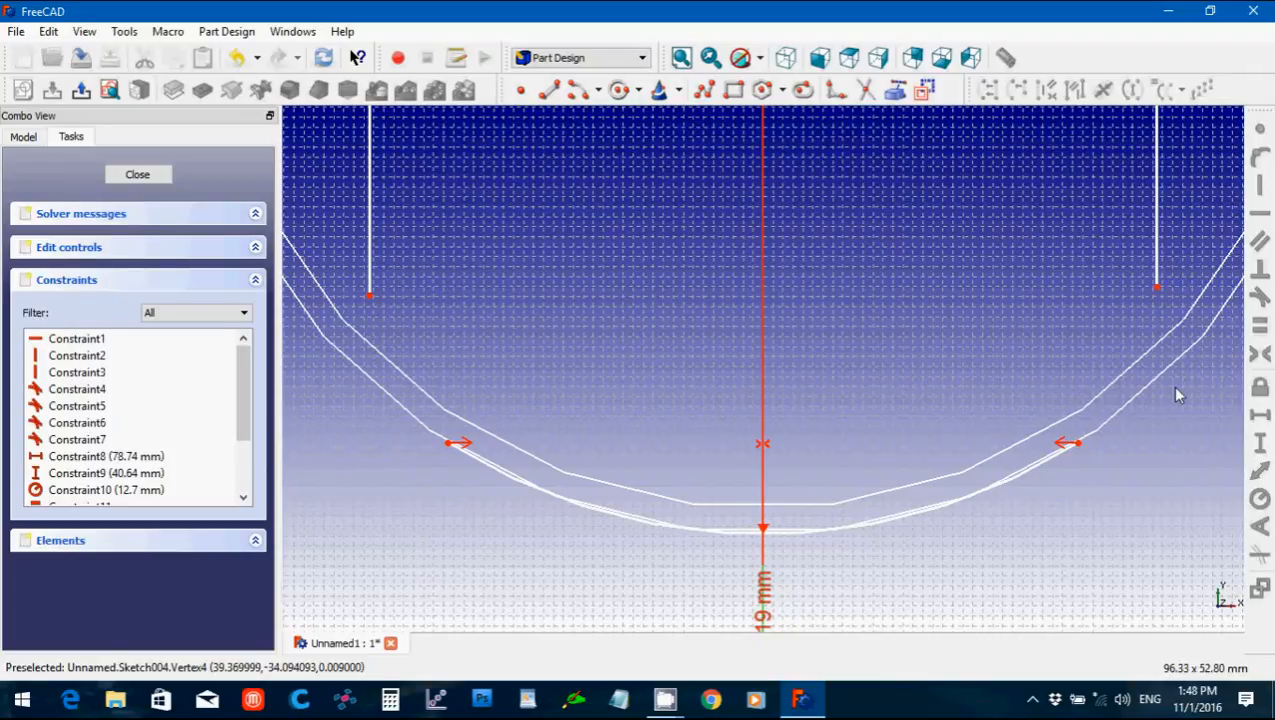
left_click(597, 90)
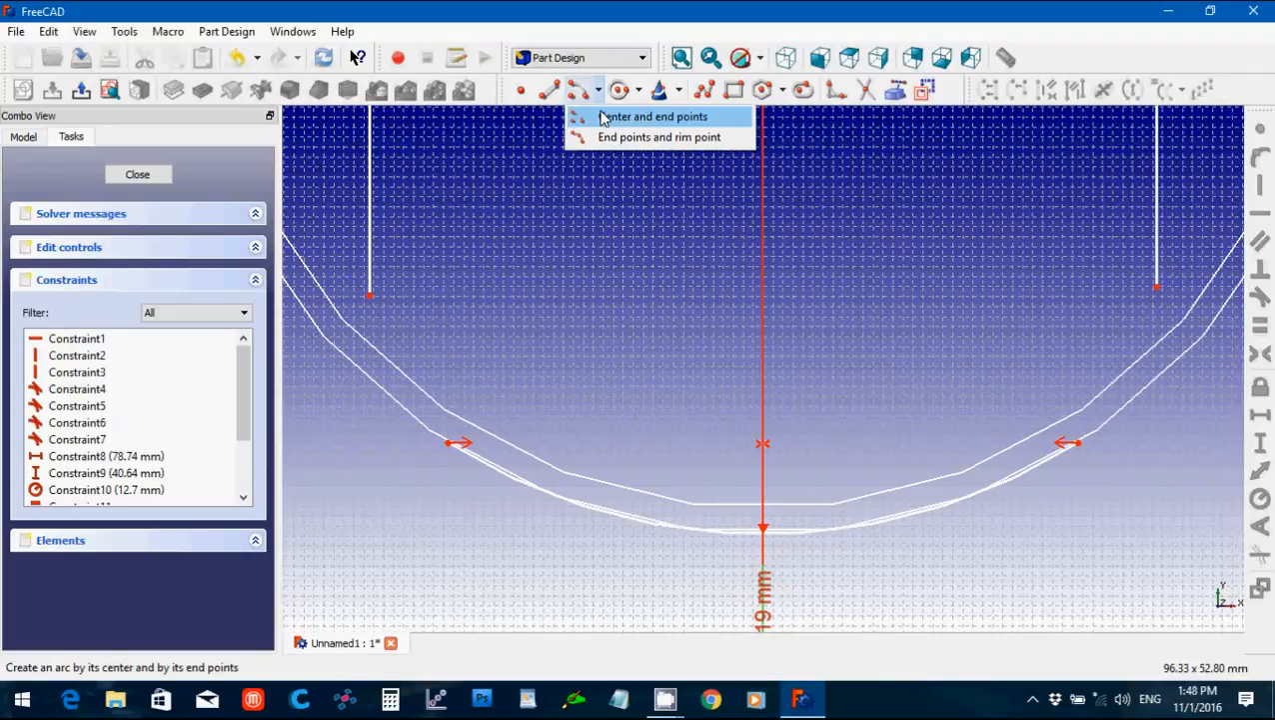
left_click(603, 137)
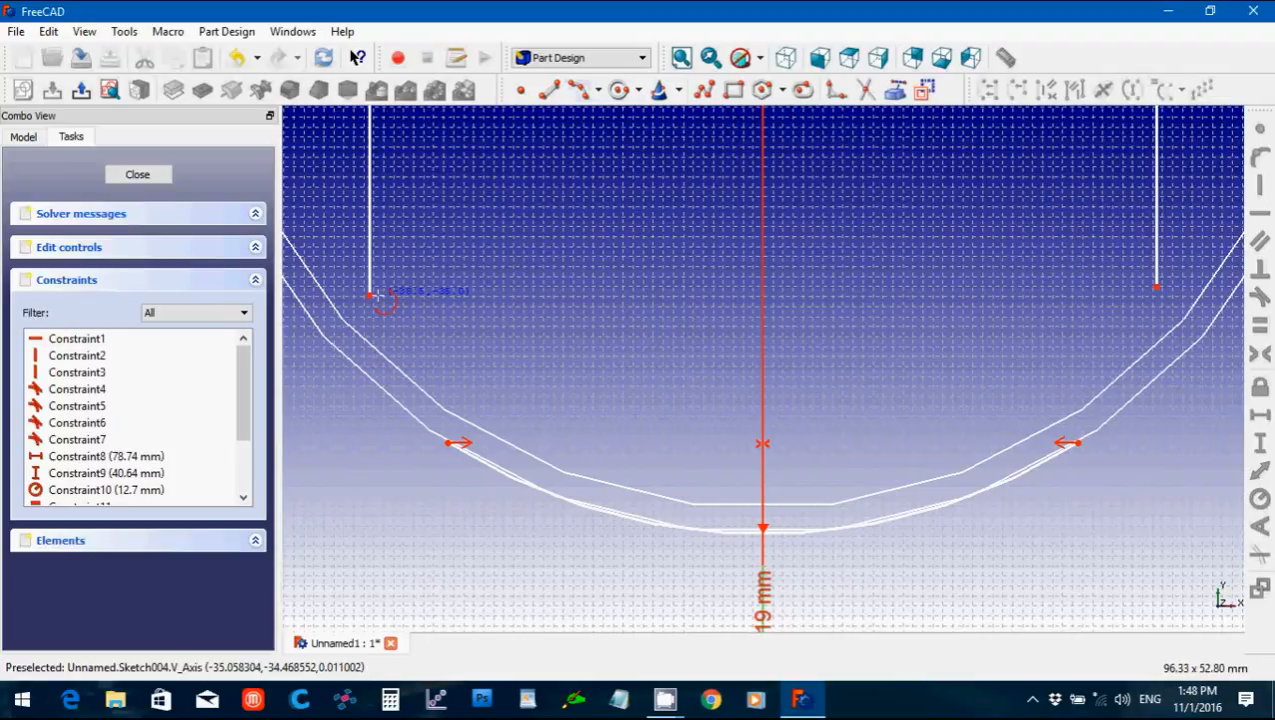
left_click(369, 296)
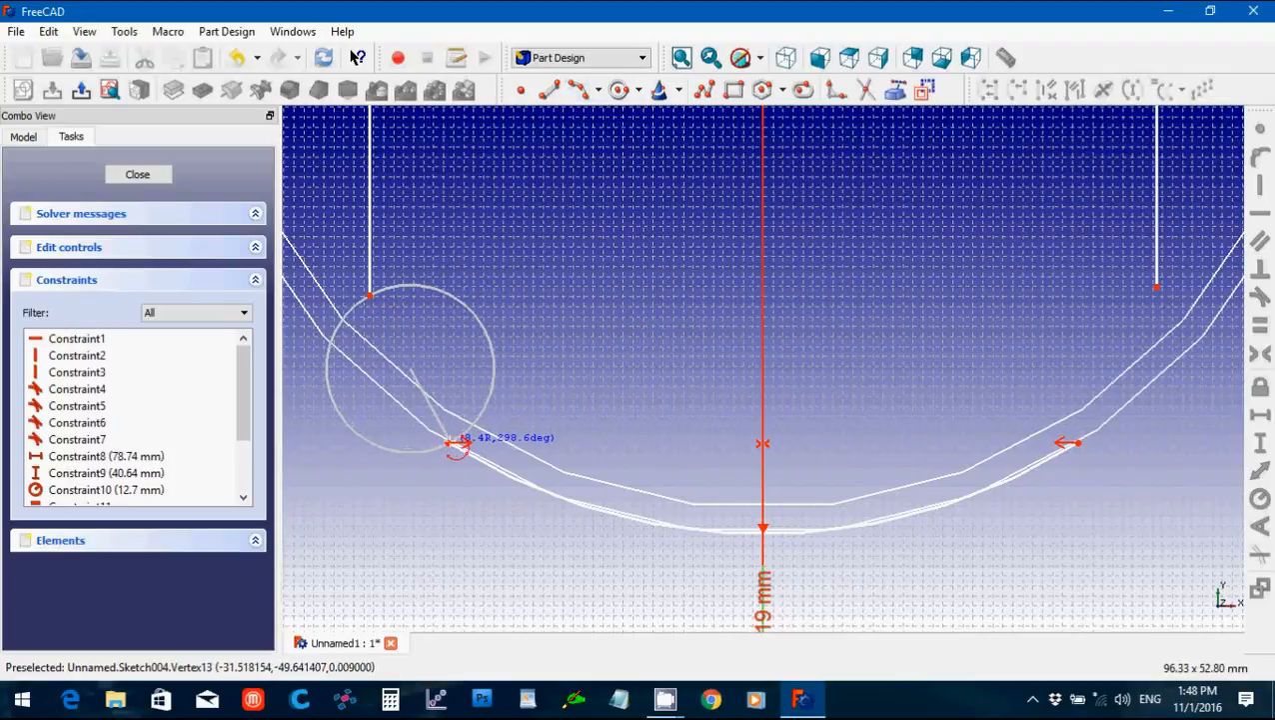
left_click(450, 441)
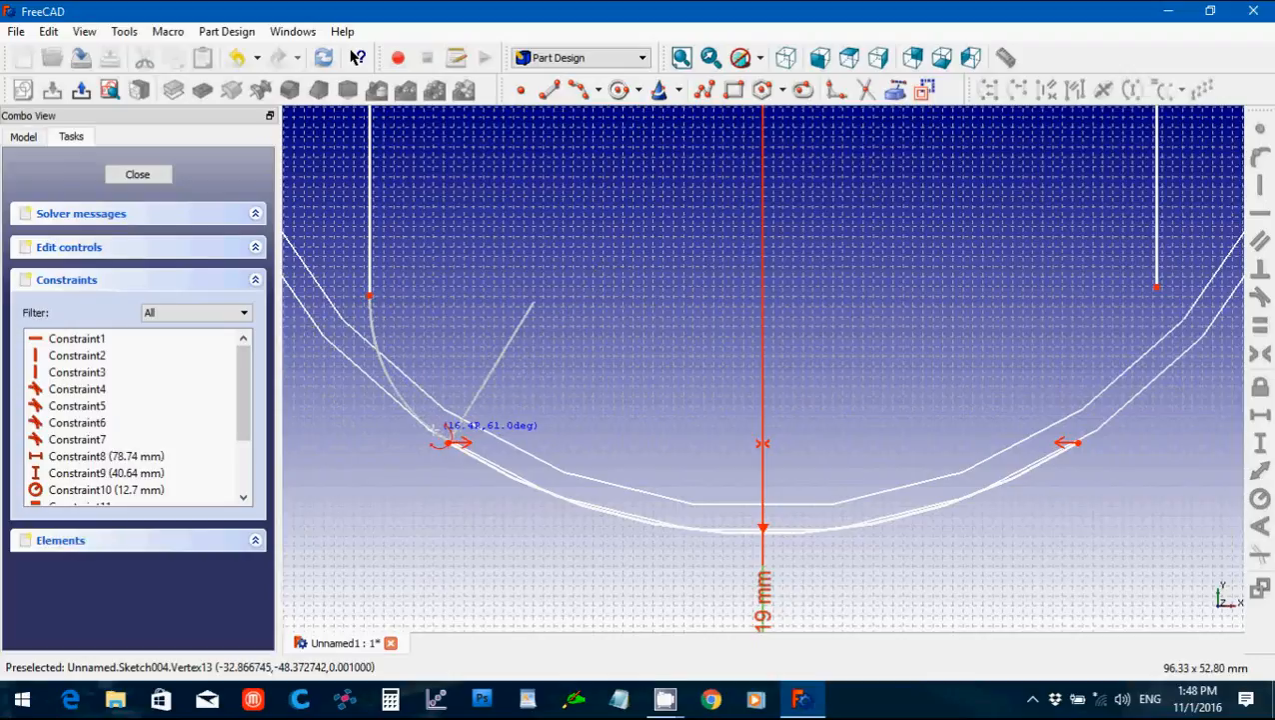
left_click(447, 441)
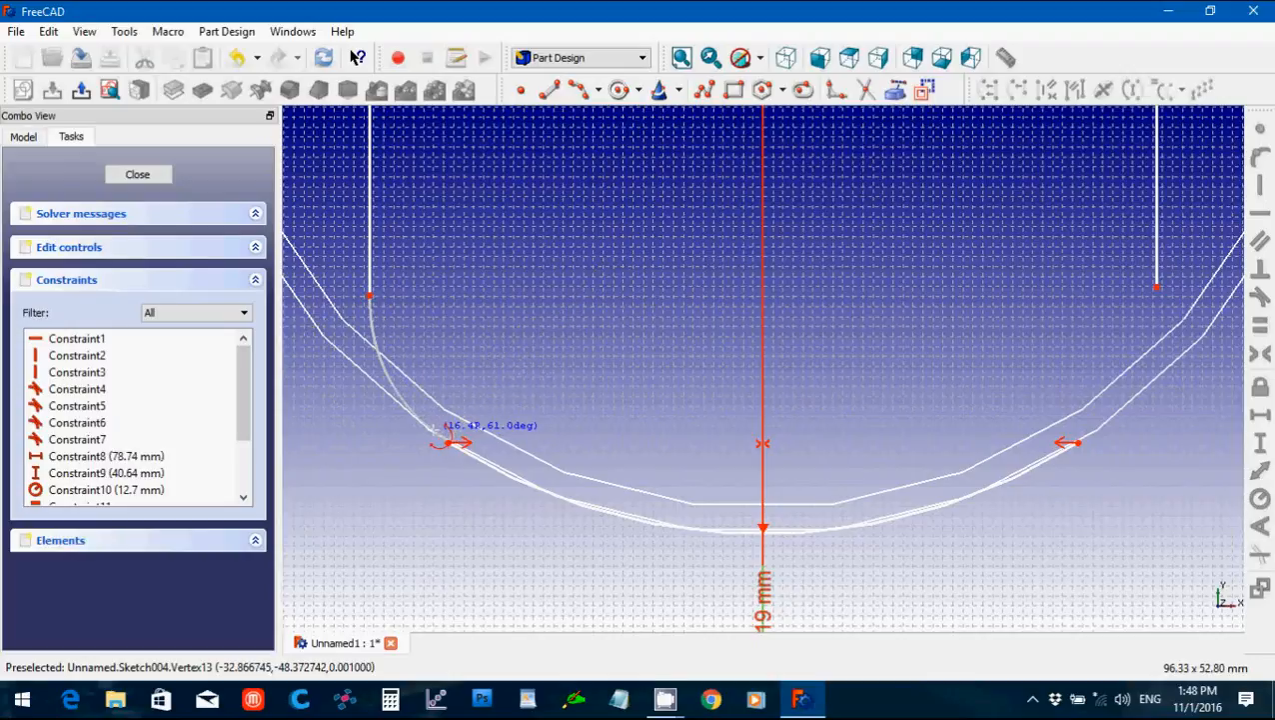
Draw a three-point arc joining the bottom arc's right endpoint to the lower end of the right vertical line.
left_click(1071, 441)
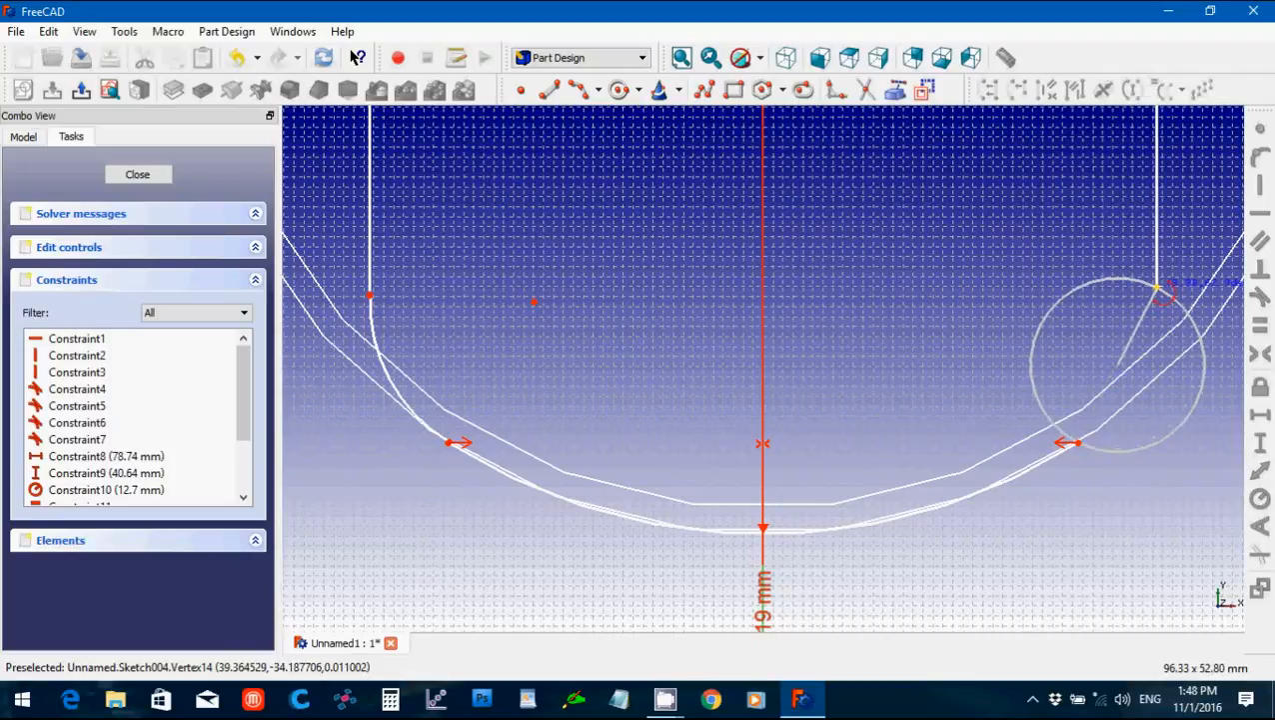
left_click(1157, 288)
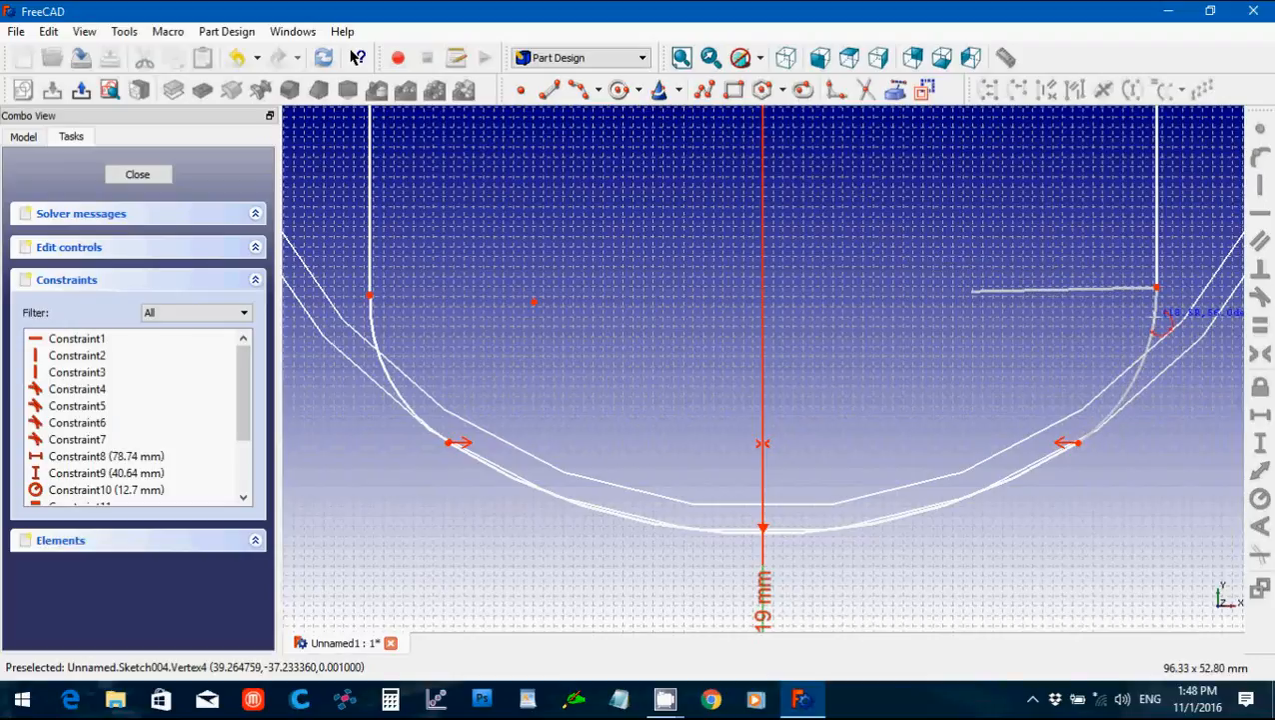
left_click(1157, 290)
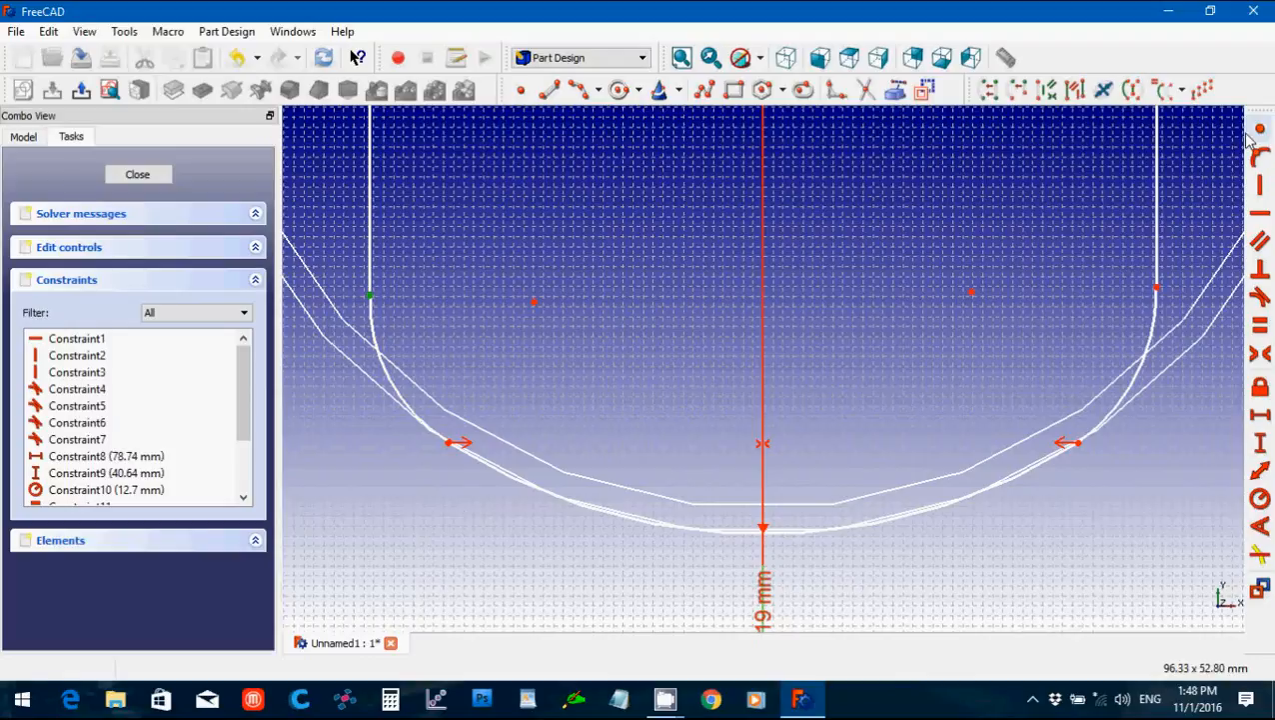
Make the two corner arcs' endpoints coincident with the ends of the vertical lines and the bottom arc.
left_click_drag(436, 411, 462, 484)
left_click(1262, 140)
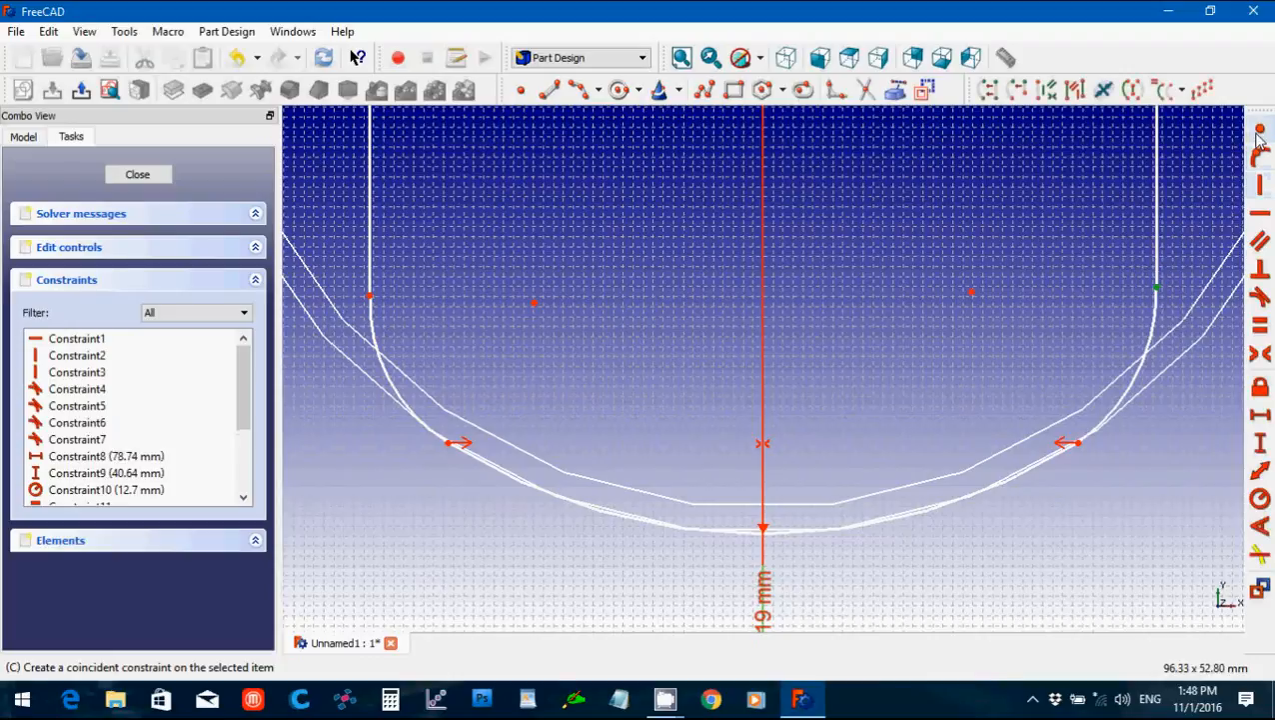
left_click_drag(1036, 433, 1110, 462)
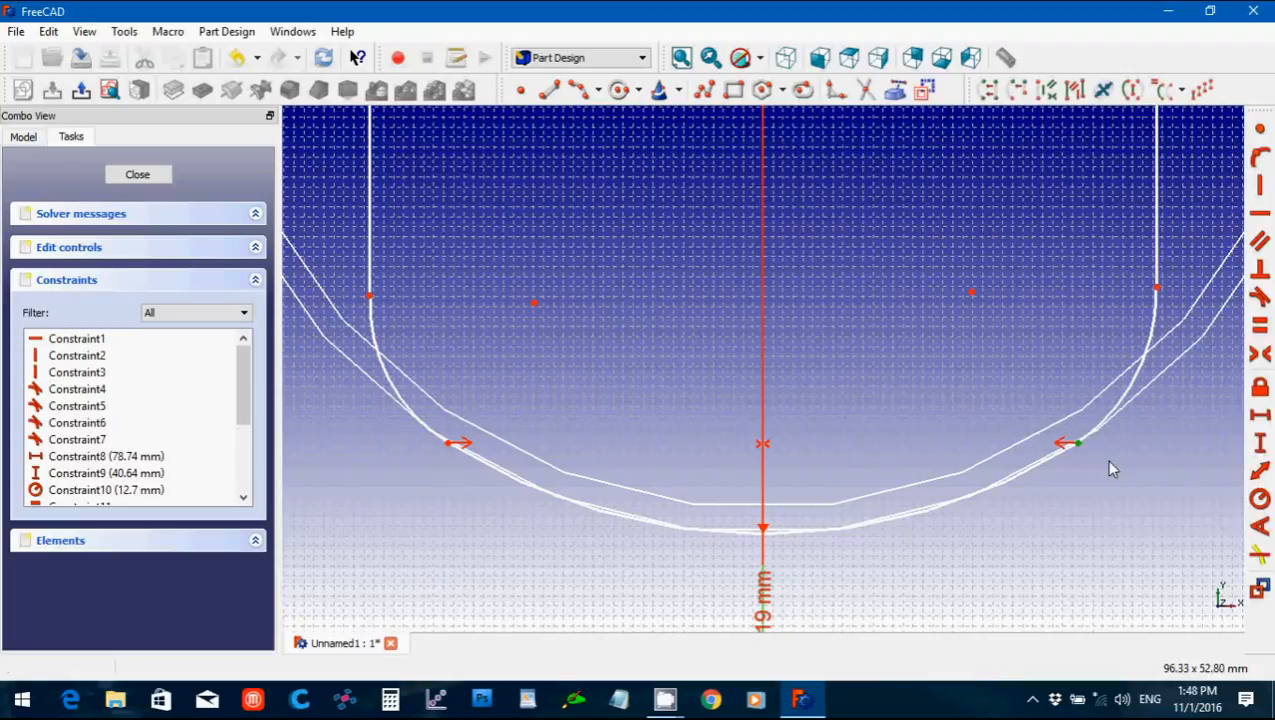
left_click(1263, 135)
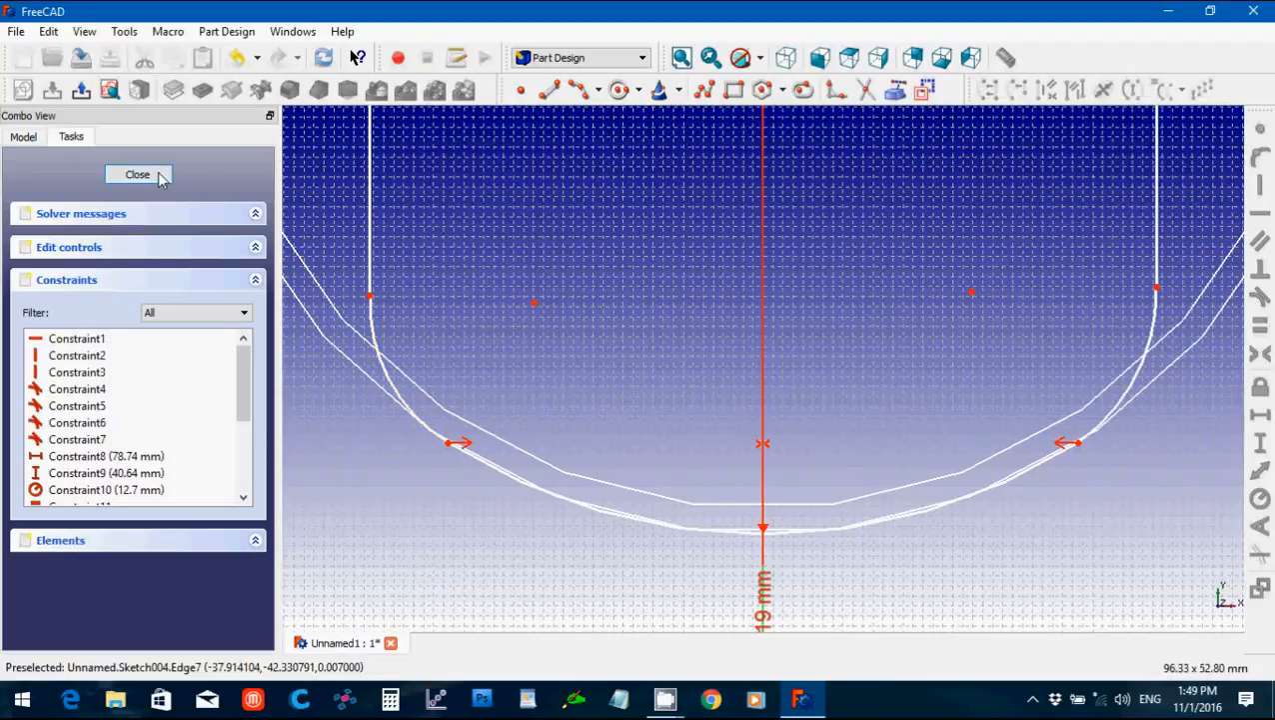
Close the finished outline sketch, duplicate Sketch004 and open the copy for editing.
left_click(160, 177)
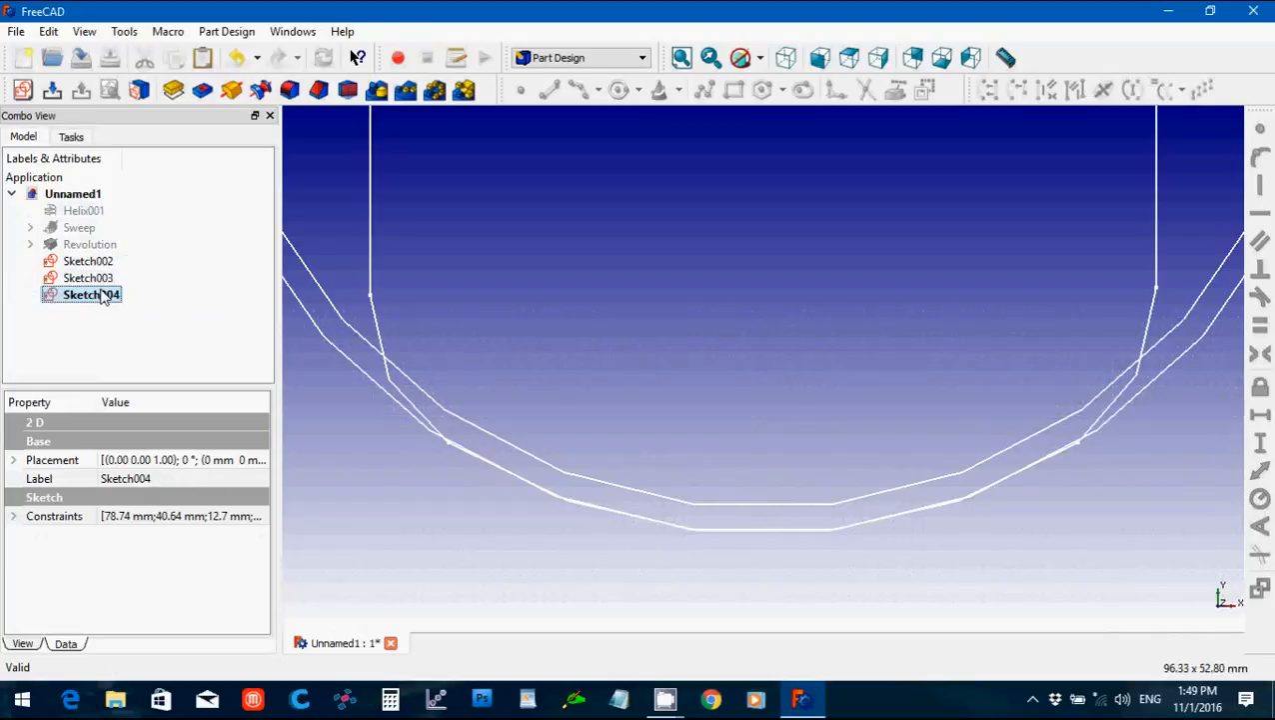
key("ctrl+v")
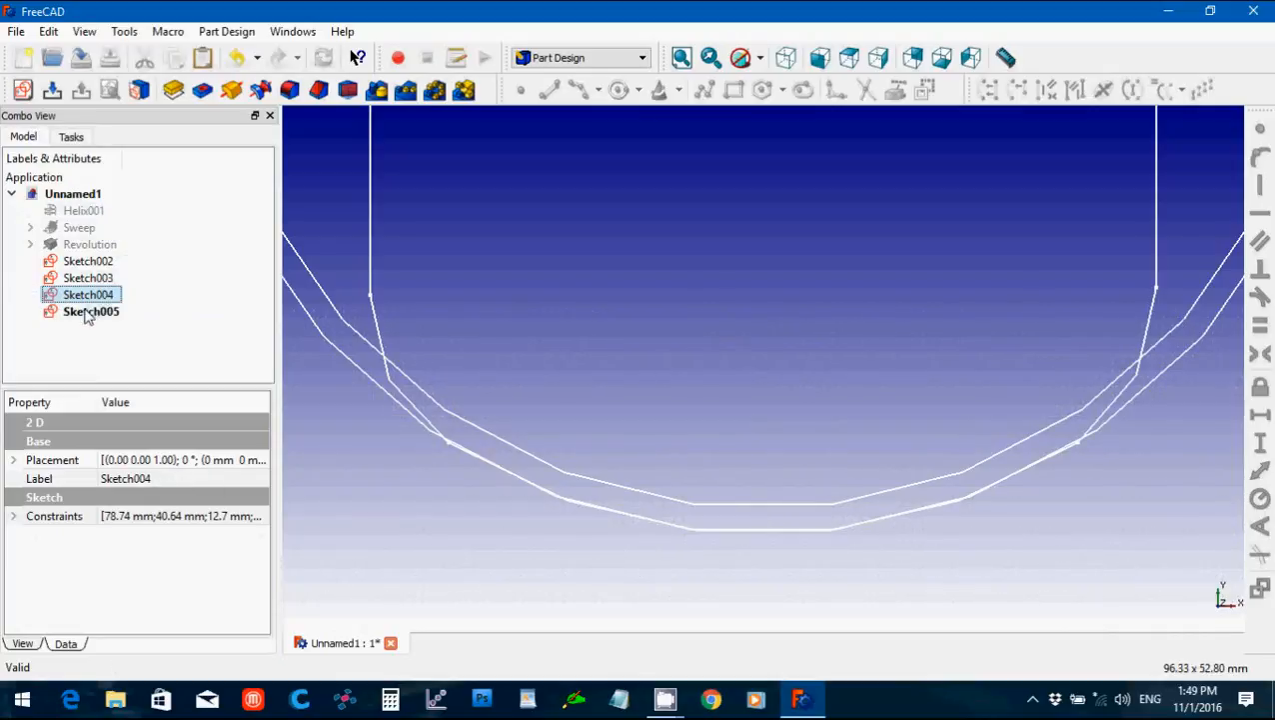
left_click(87, 315)
double_click(87, 313)
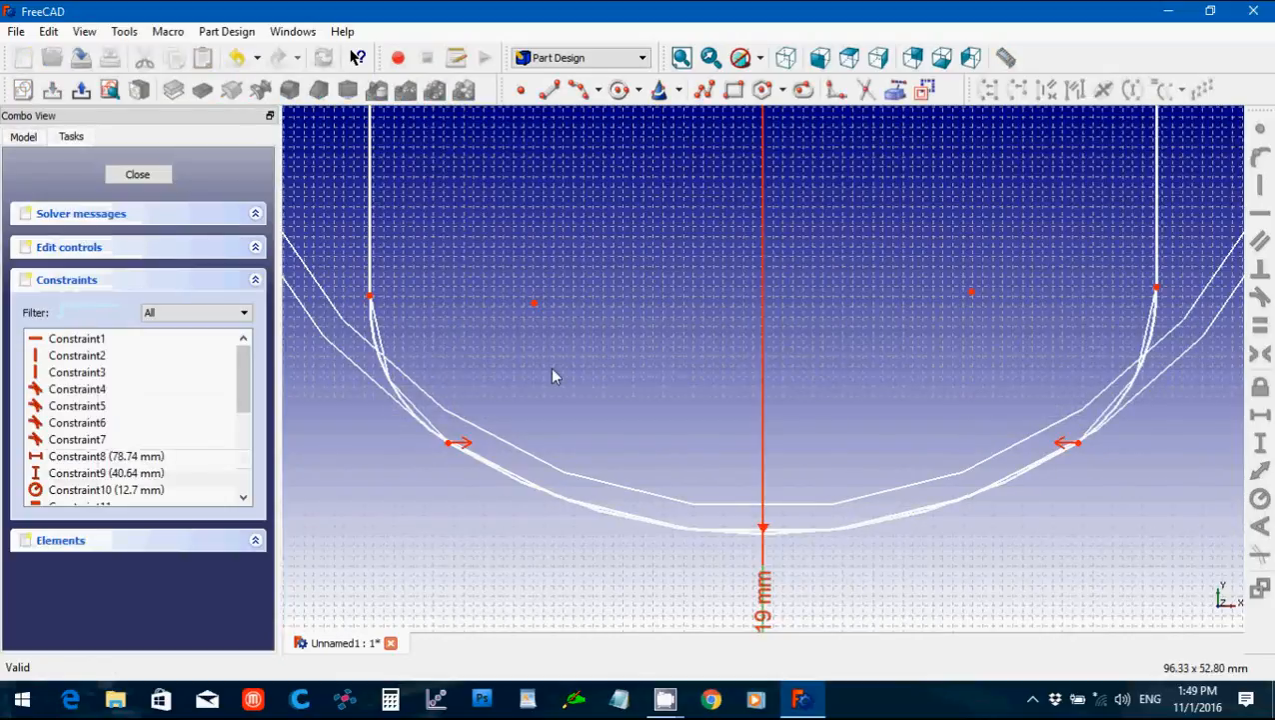
Set the copied outline's overall width to 73.66 mm.
scroll(688, 375, "down", 3)
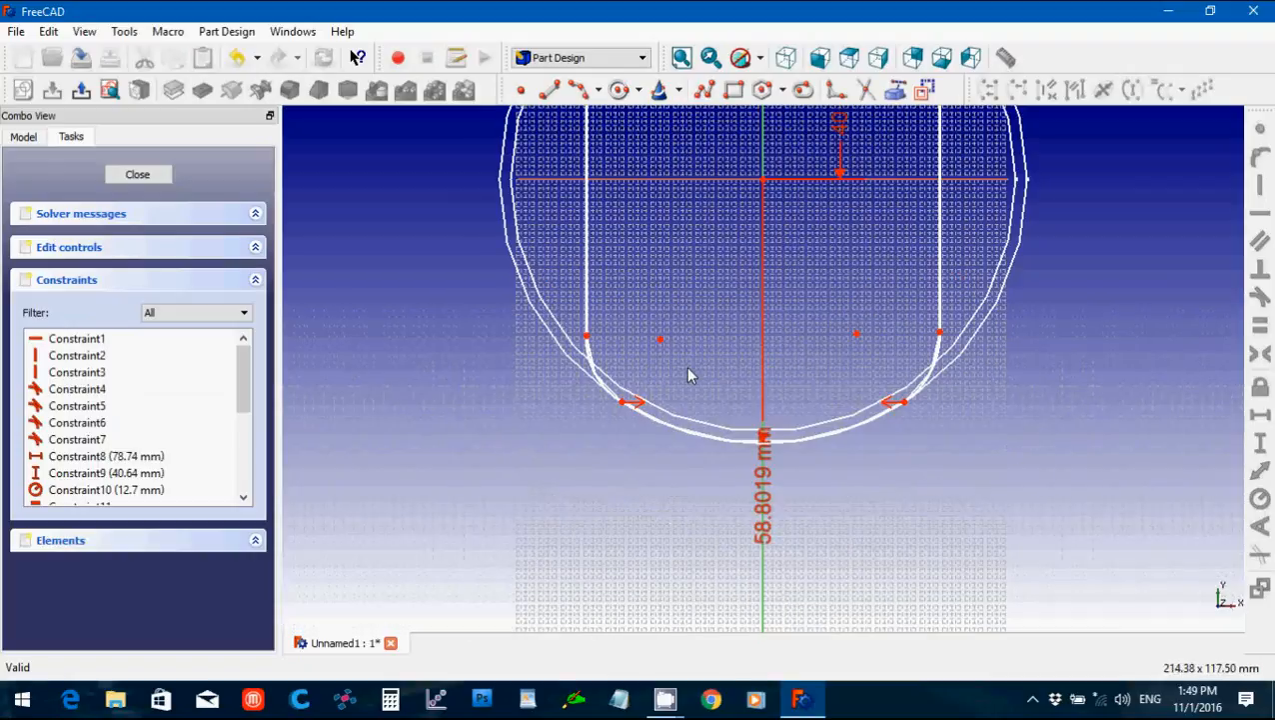
scroll(688, 375, "up", 1)
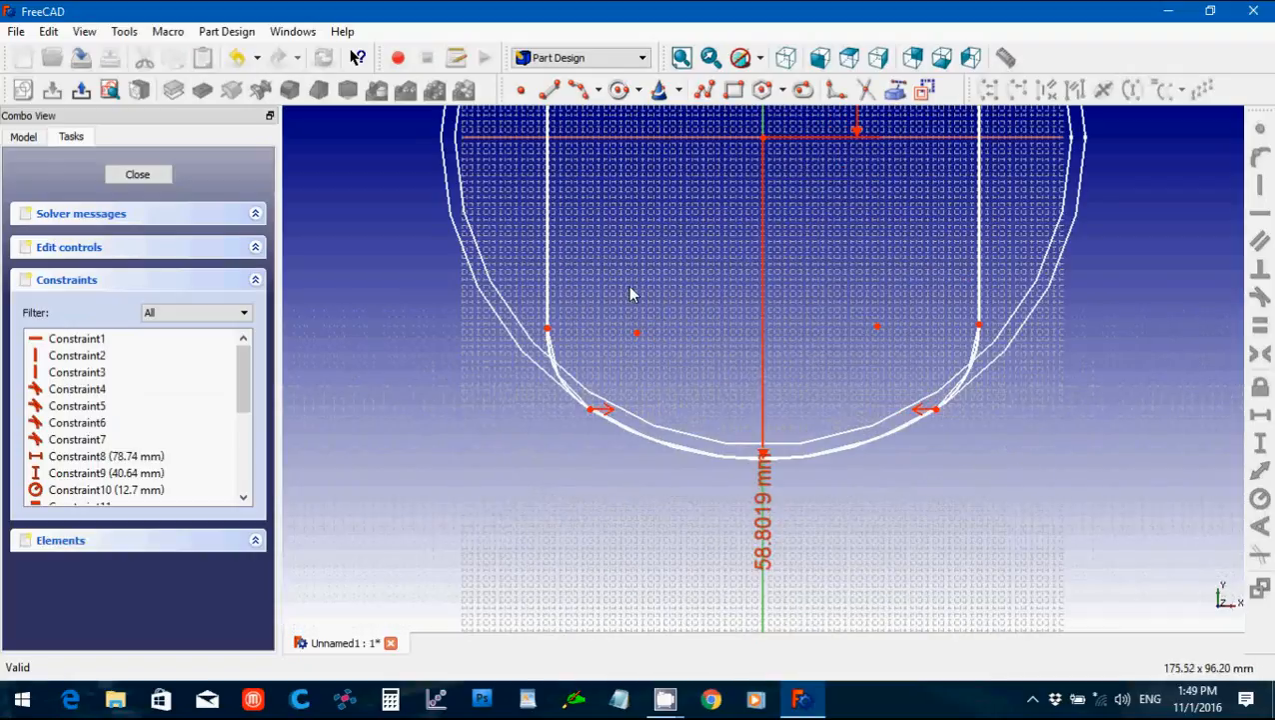
key("Up")
key("Up")
key("Up")
key("Up")
key("Up")
key("Up")
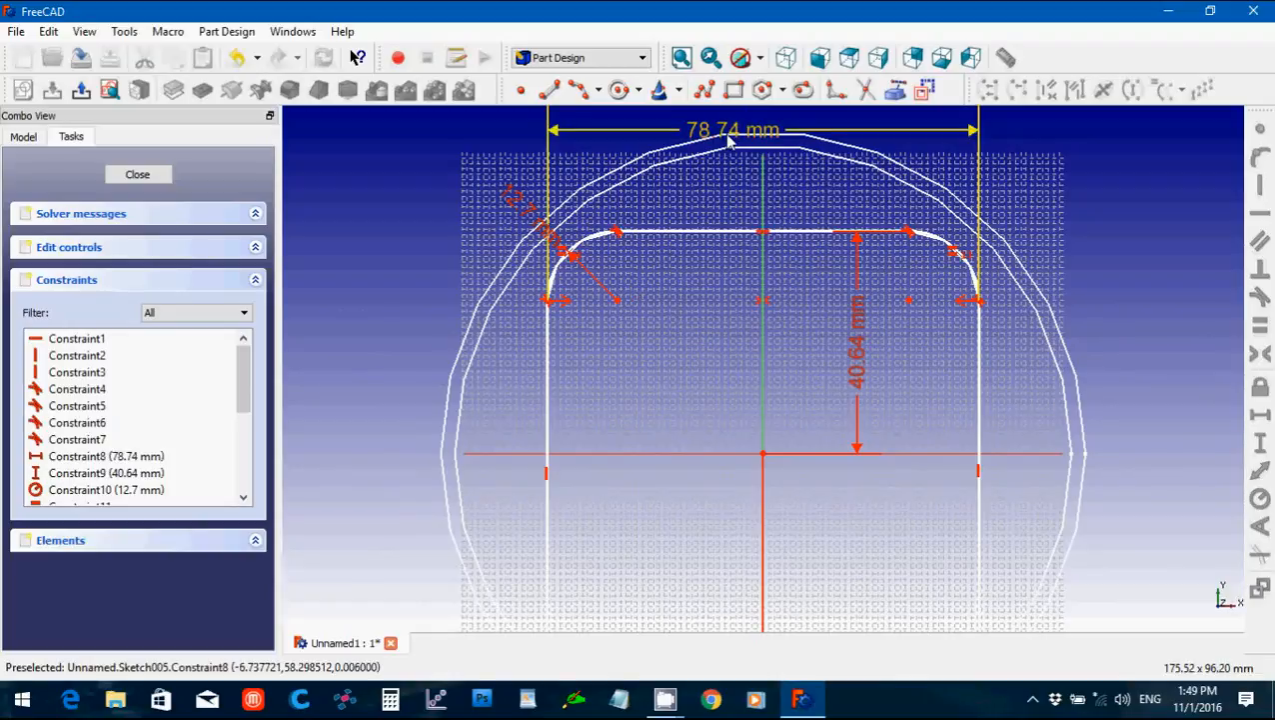
double_click(730, 141)
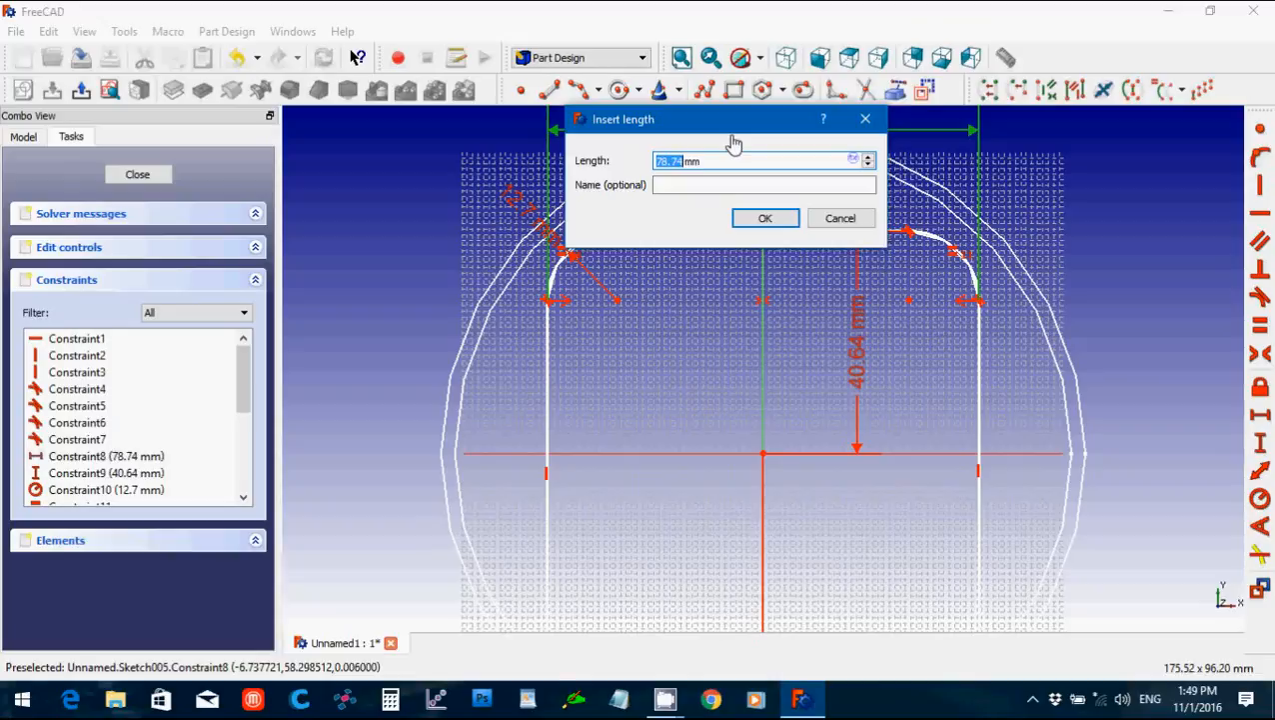
type("73.66")
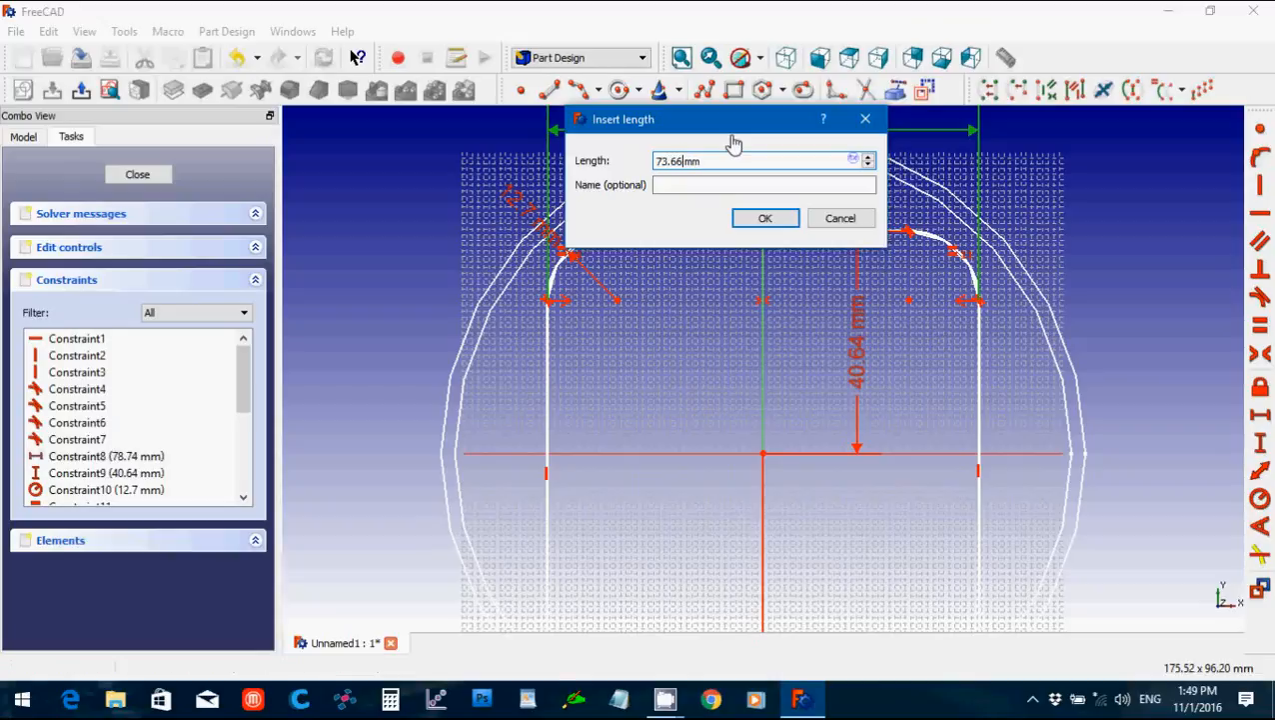
left_click(766, 218)
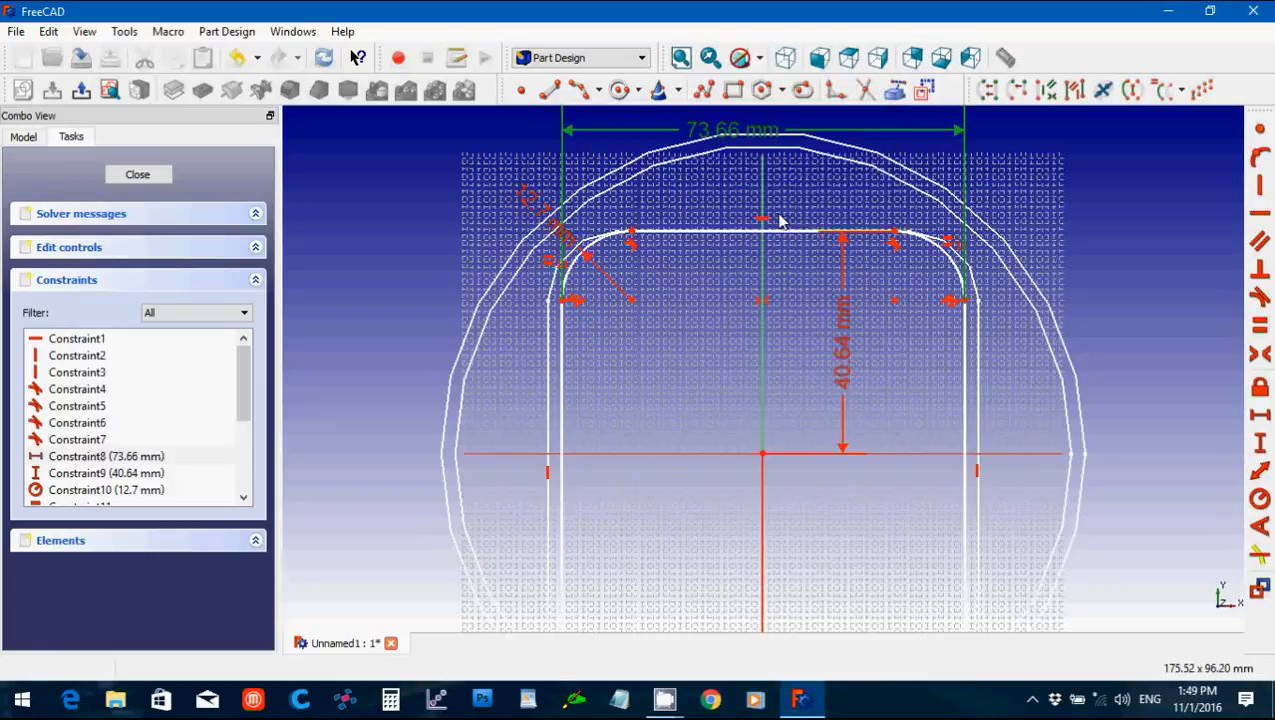
Set the vertical distance from the horizontal axis to the copied outline's top edge to 38.1 mm.
double_click(847, 373)
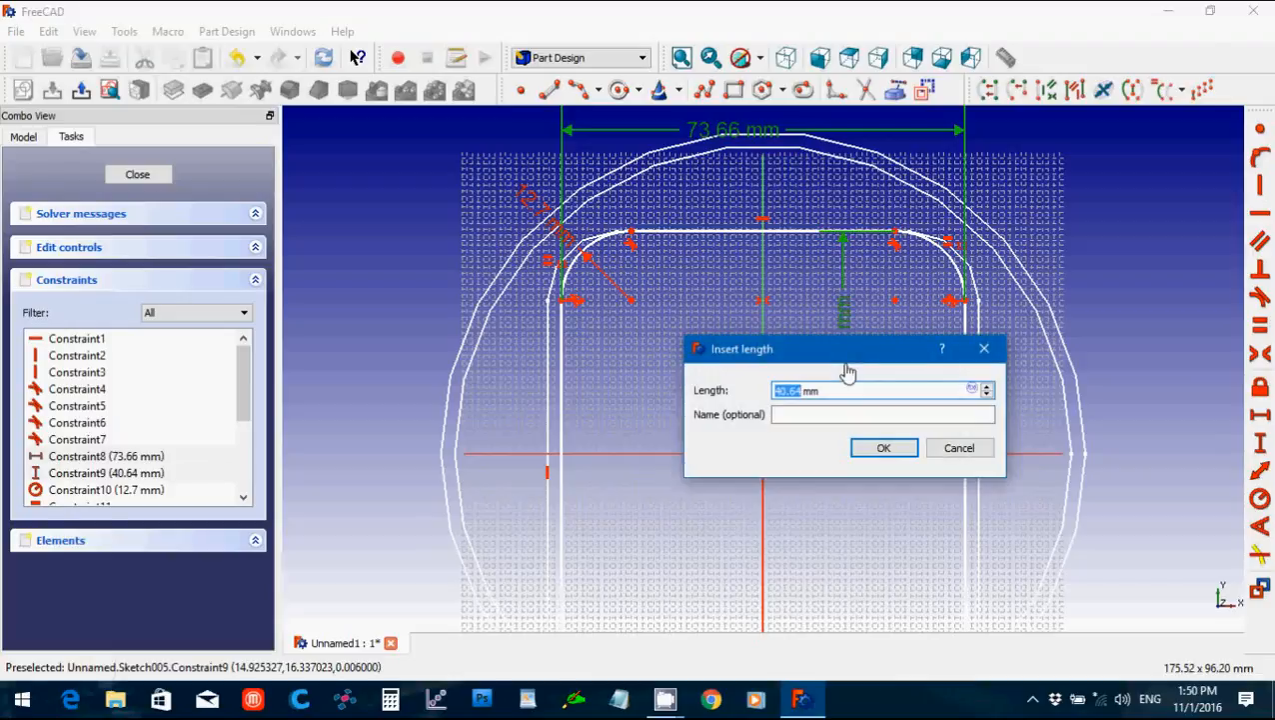
type("38.1")
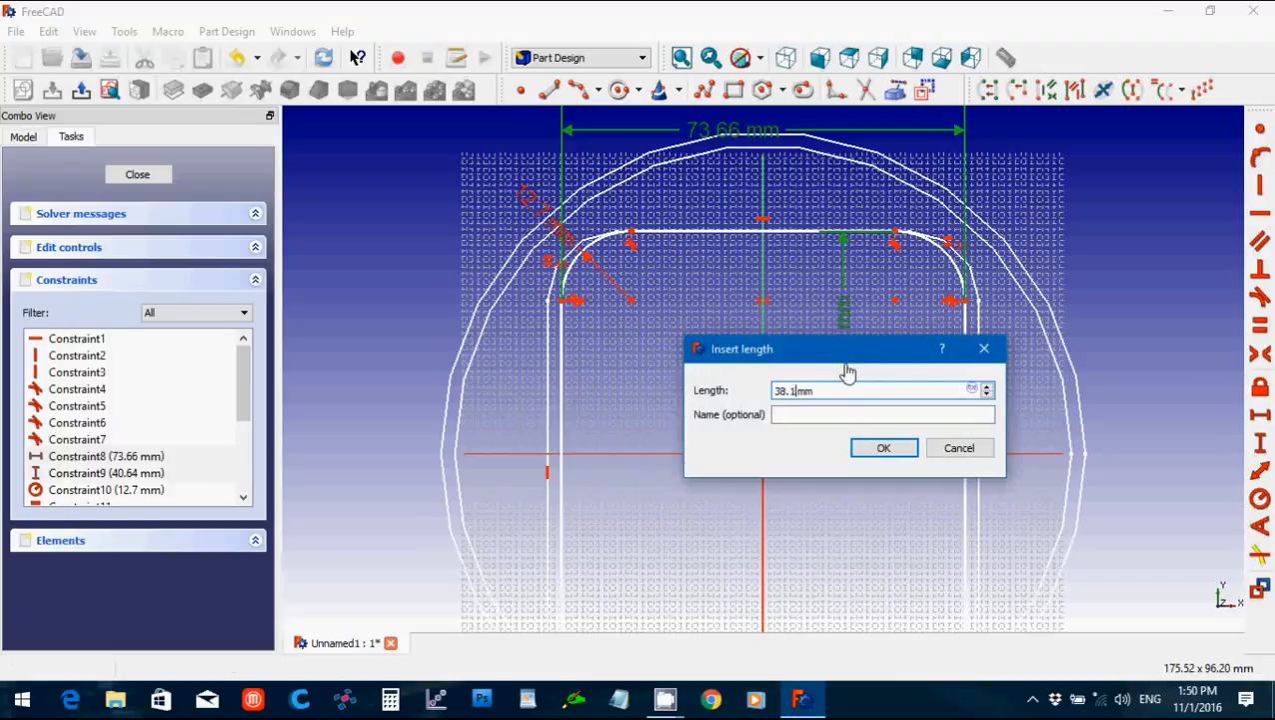
left_click(883, 448)
Set the radius of the copied outline's bottom arc to 56.2619 mm.
scroll(891, 457, "down", 2)
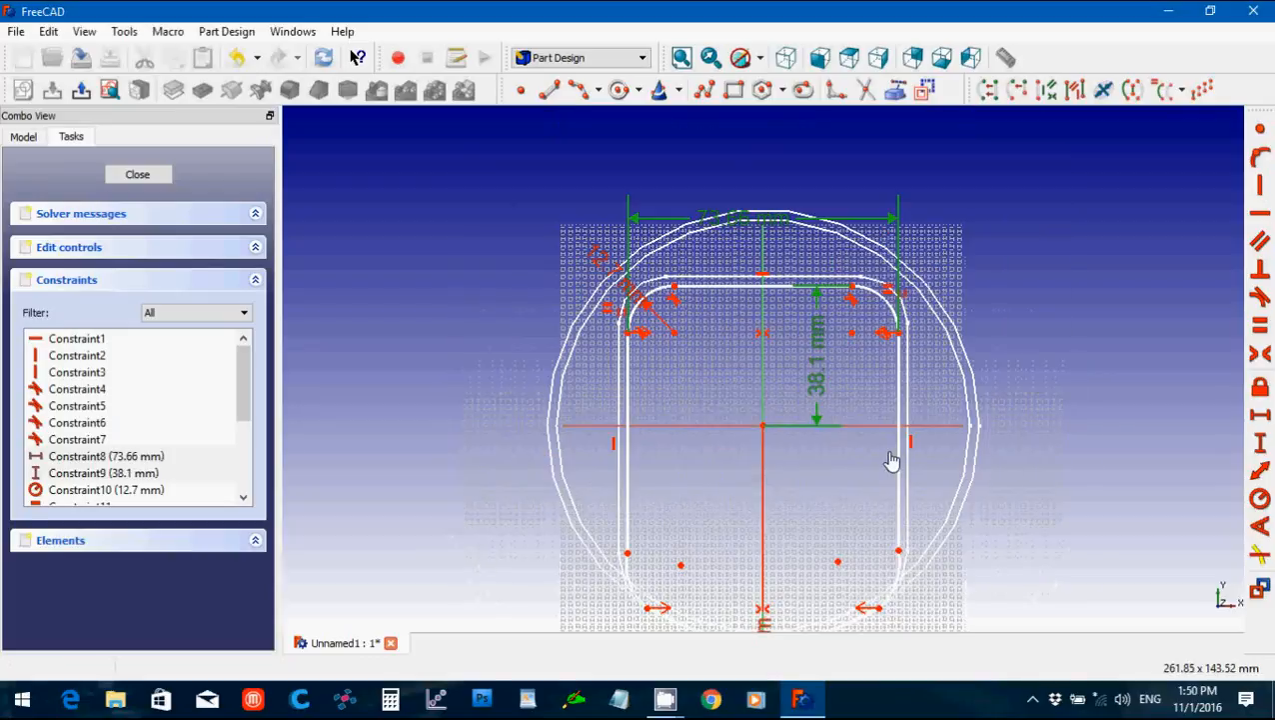
left_click(1009, 464)
key("Up")
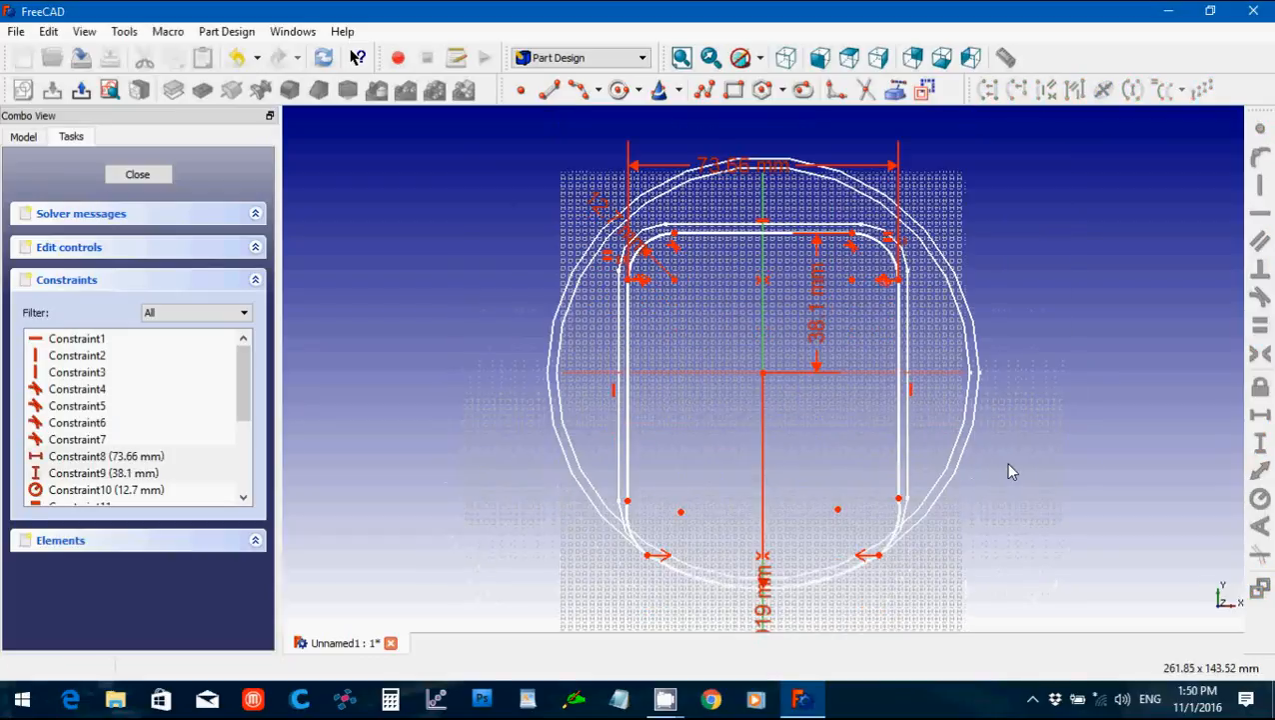
key("Up")
key("Up")
key("Up")
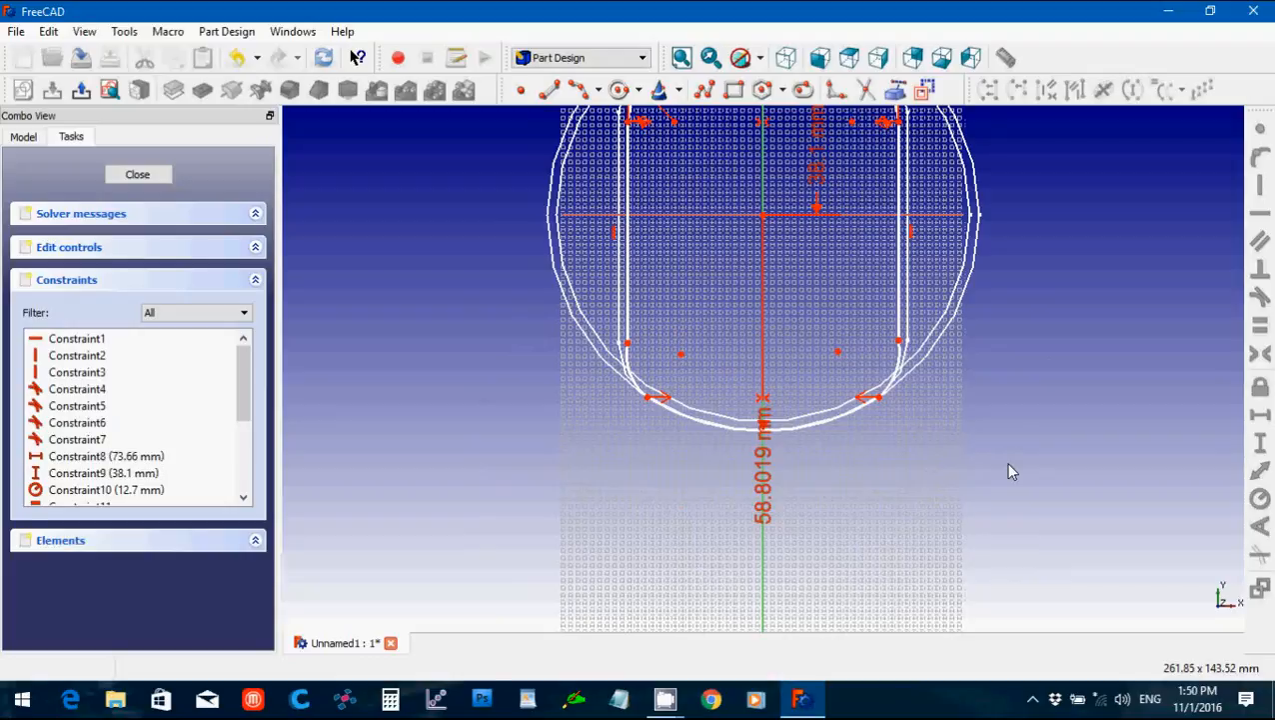
double_click(766, 486)
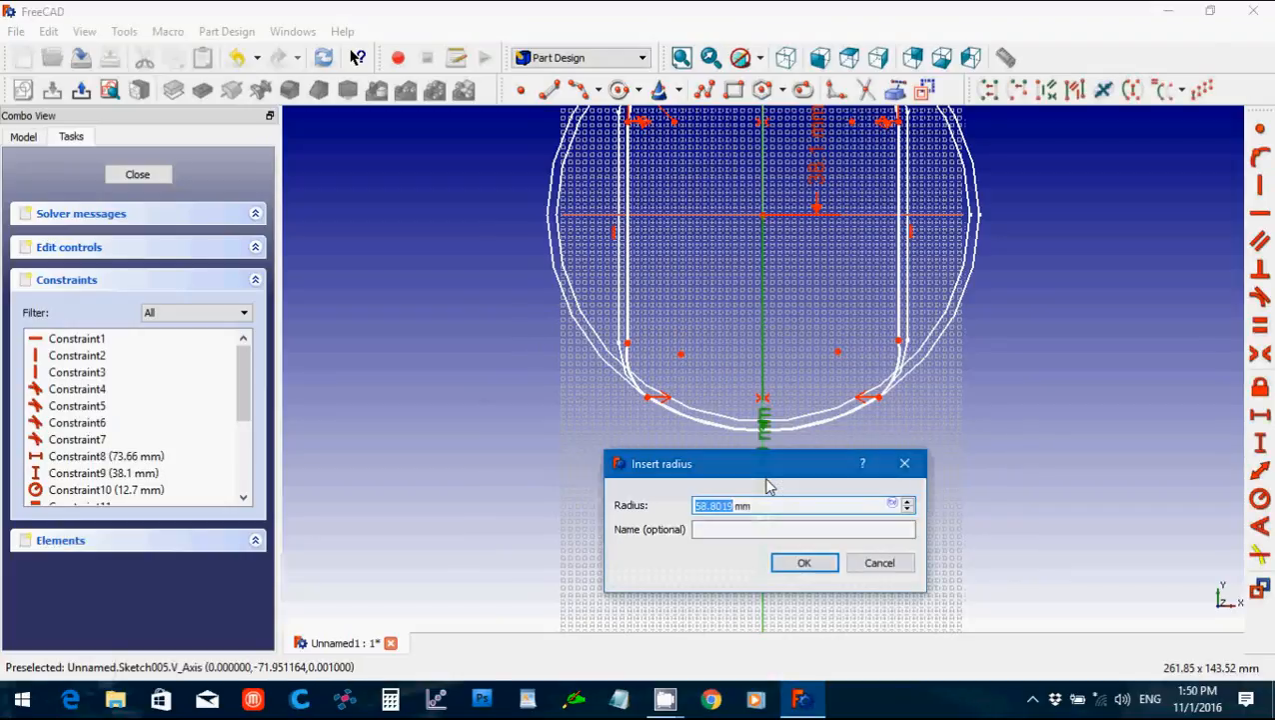
type("56.")
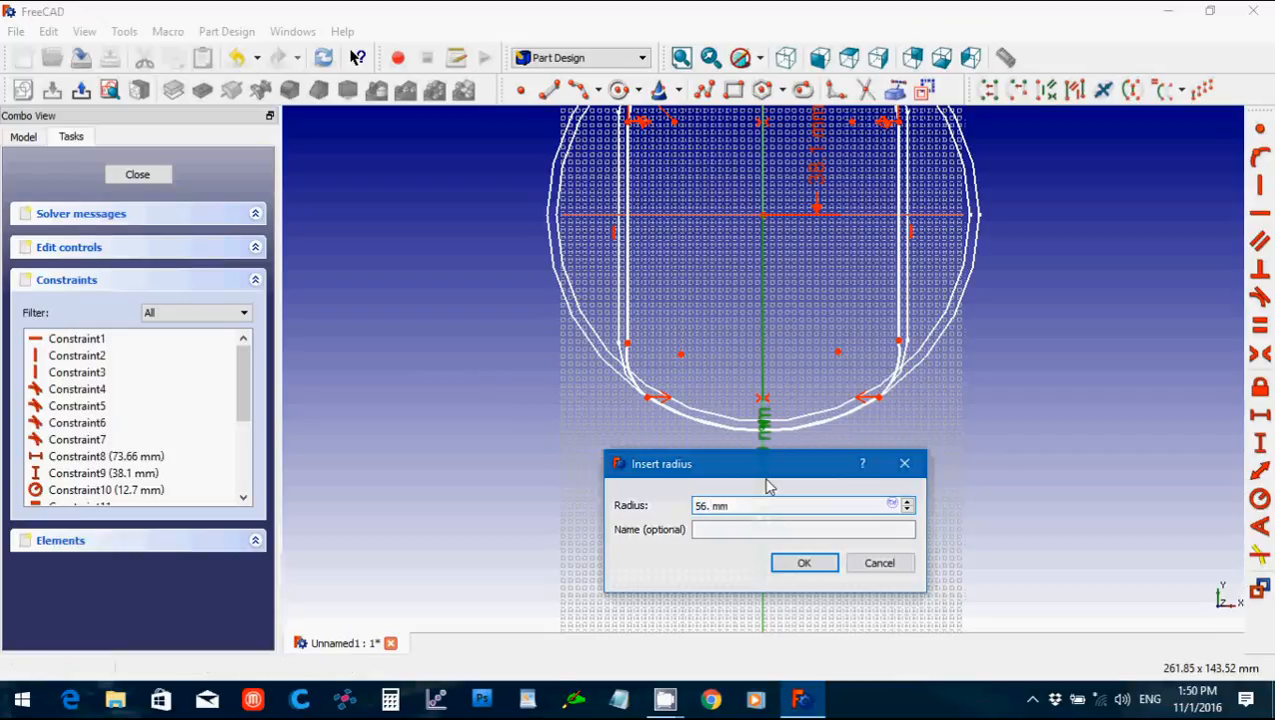
type("2")
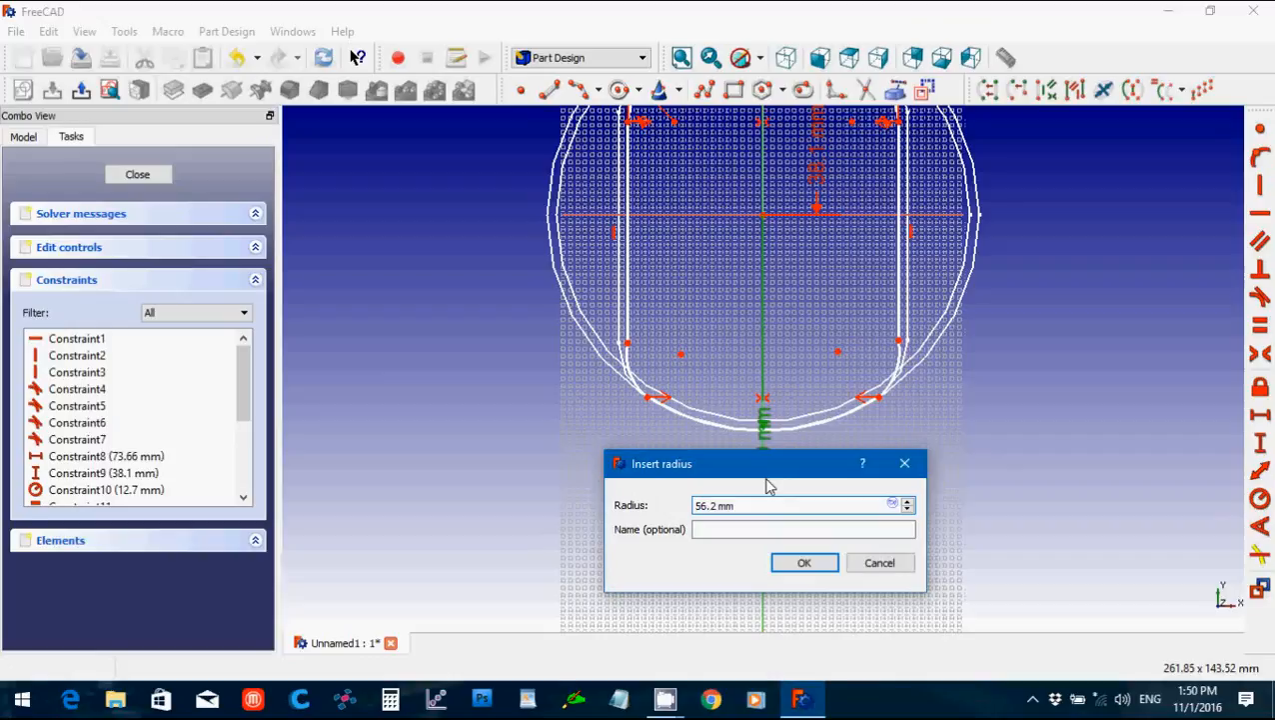
type("618")
key("BackSpace")
type("9")
left_click(805, 562)
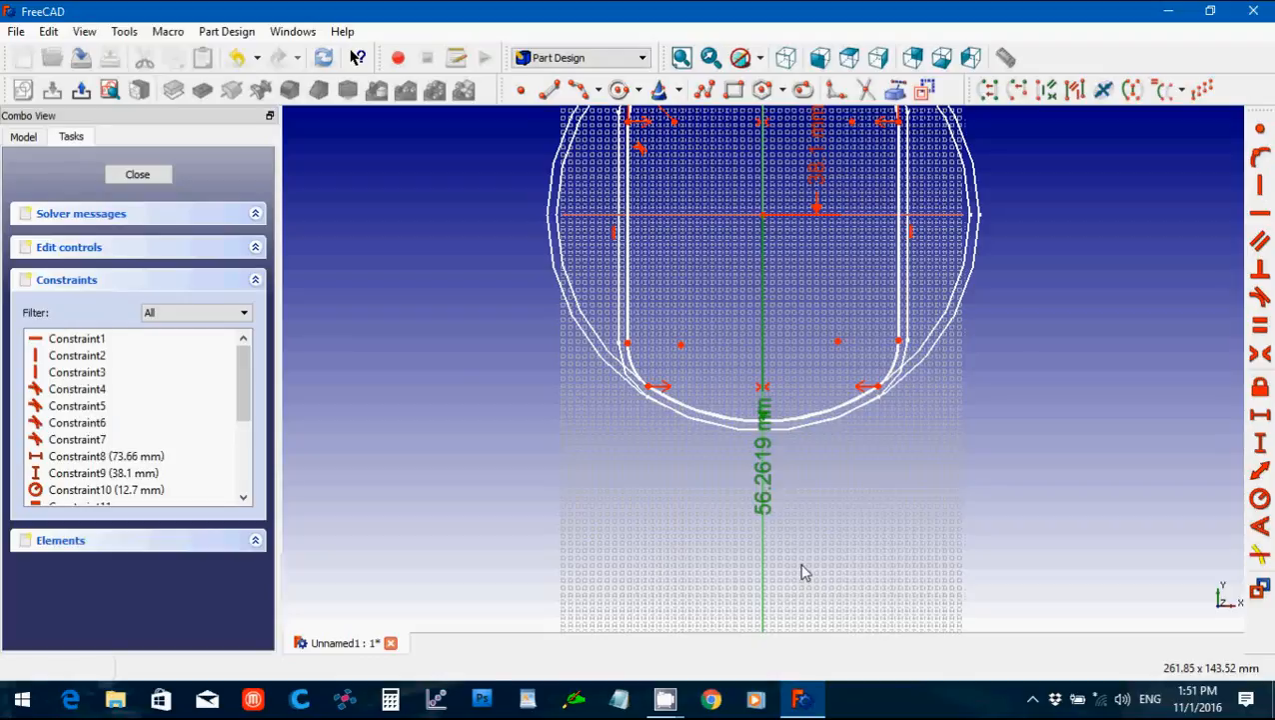
left_click(664, 699)
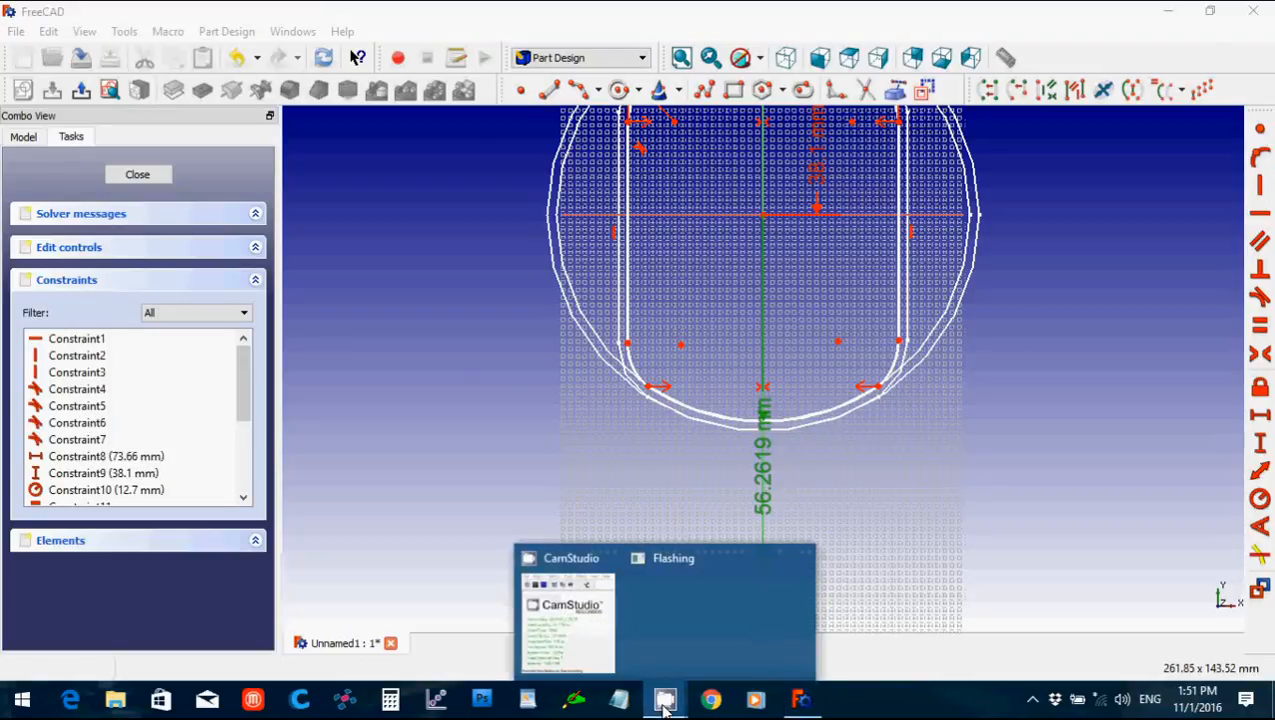
mouse_move(577, 560)
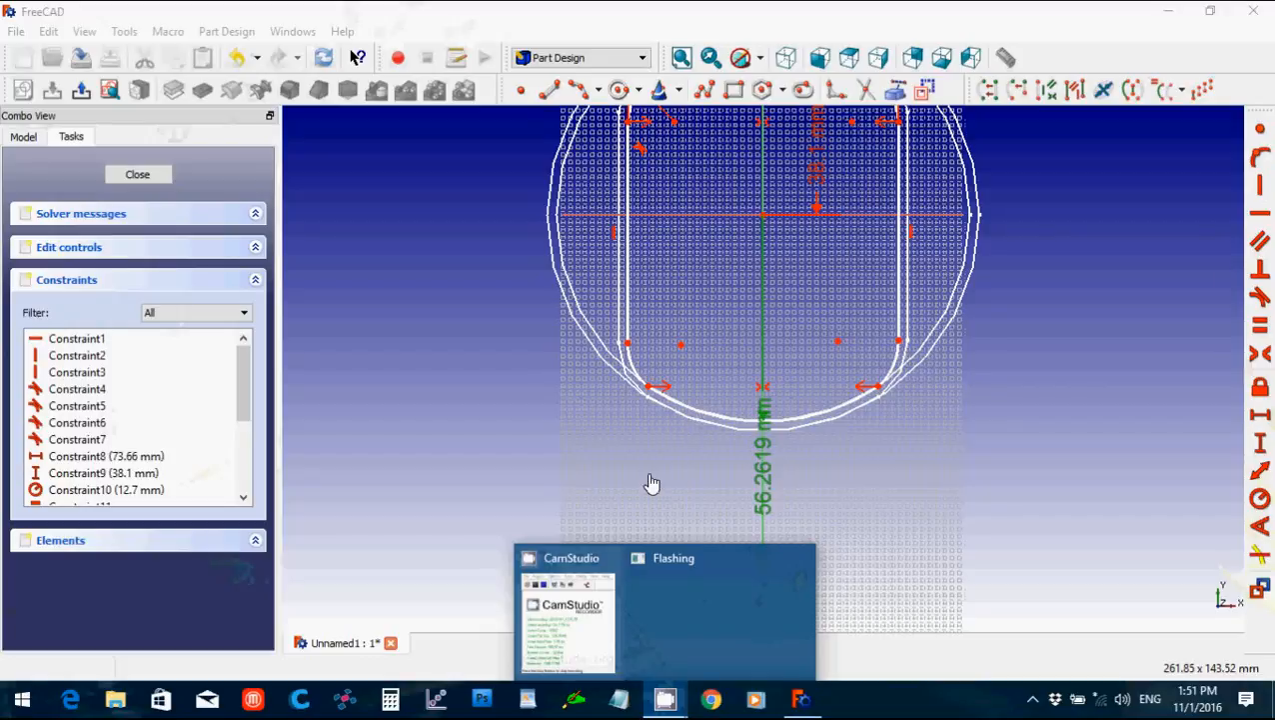
left_click(650, 484)
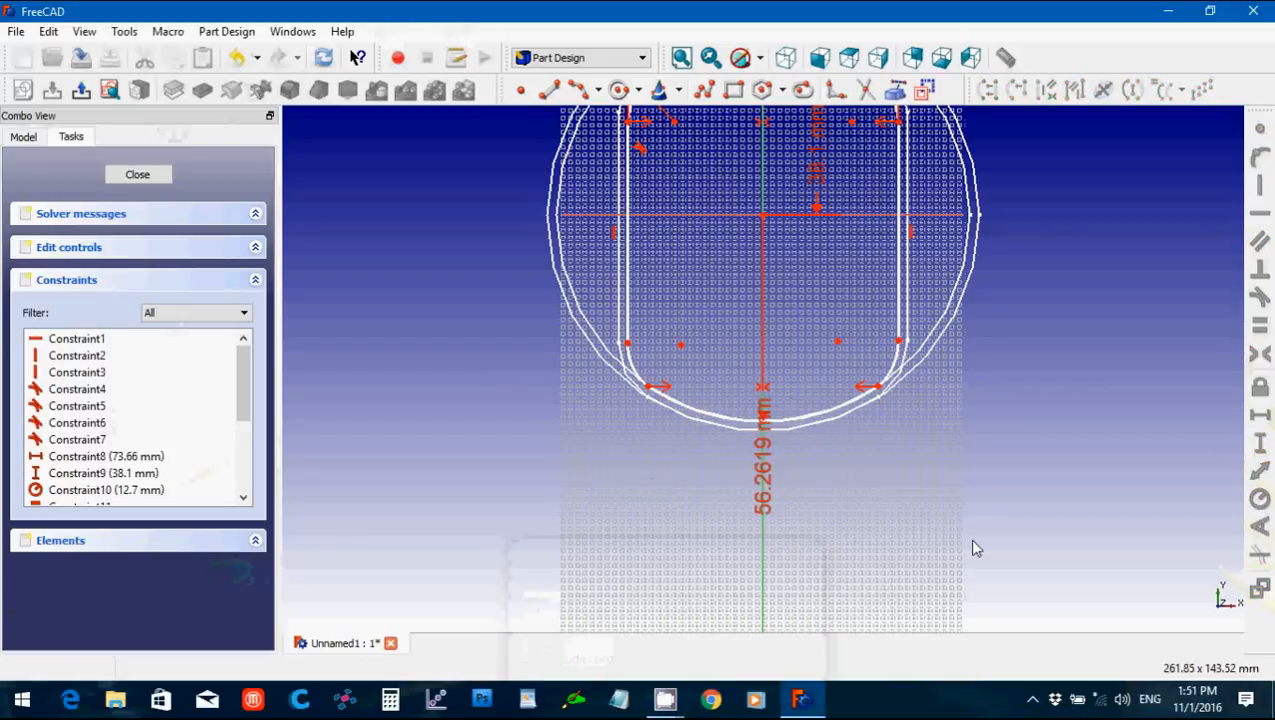
scroll(976, 548, "up", 5)
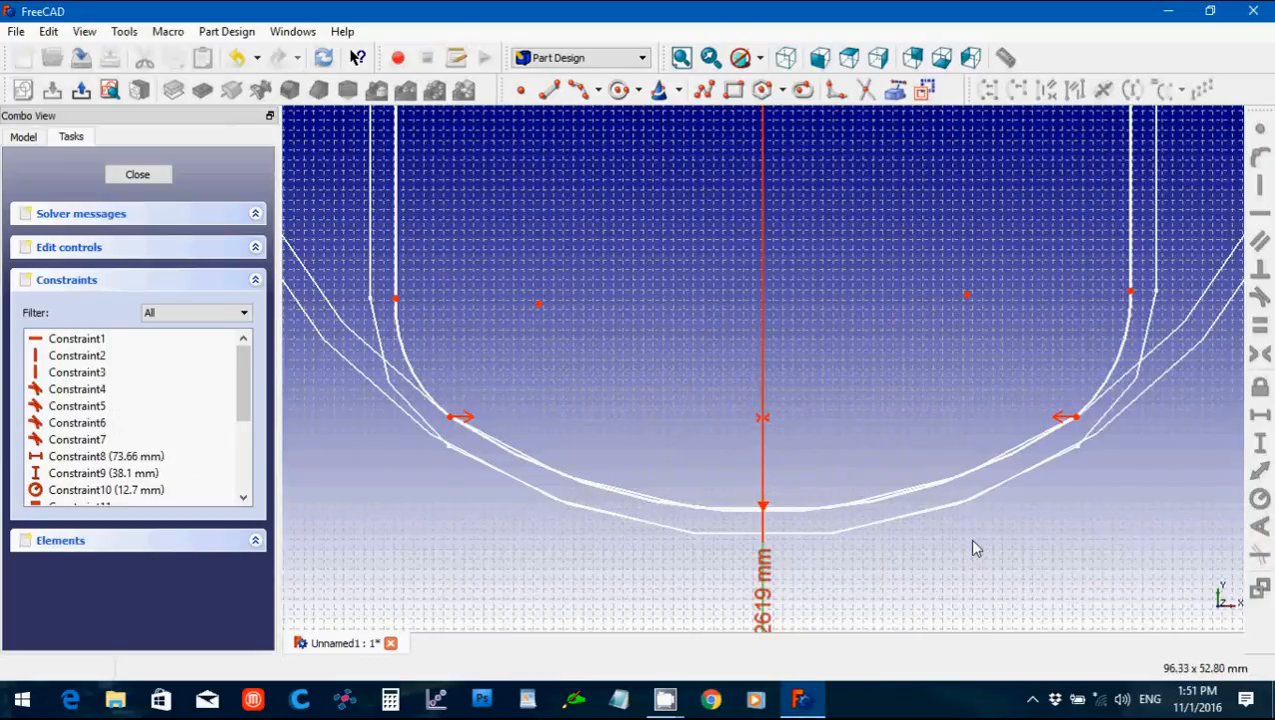
scroll(975, 547, "down", 5)
scroll(975, 548, "down", 1)
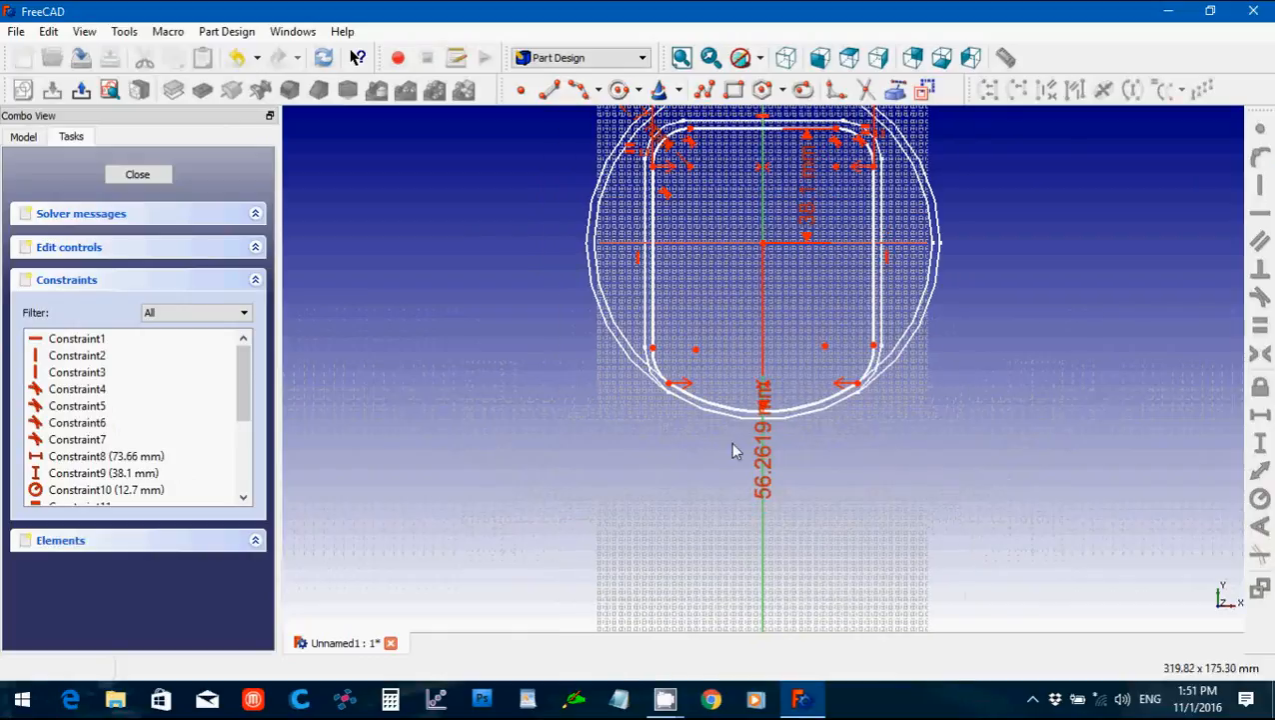
Close the edited copy of the outline sketch.
left_click(155, 176)
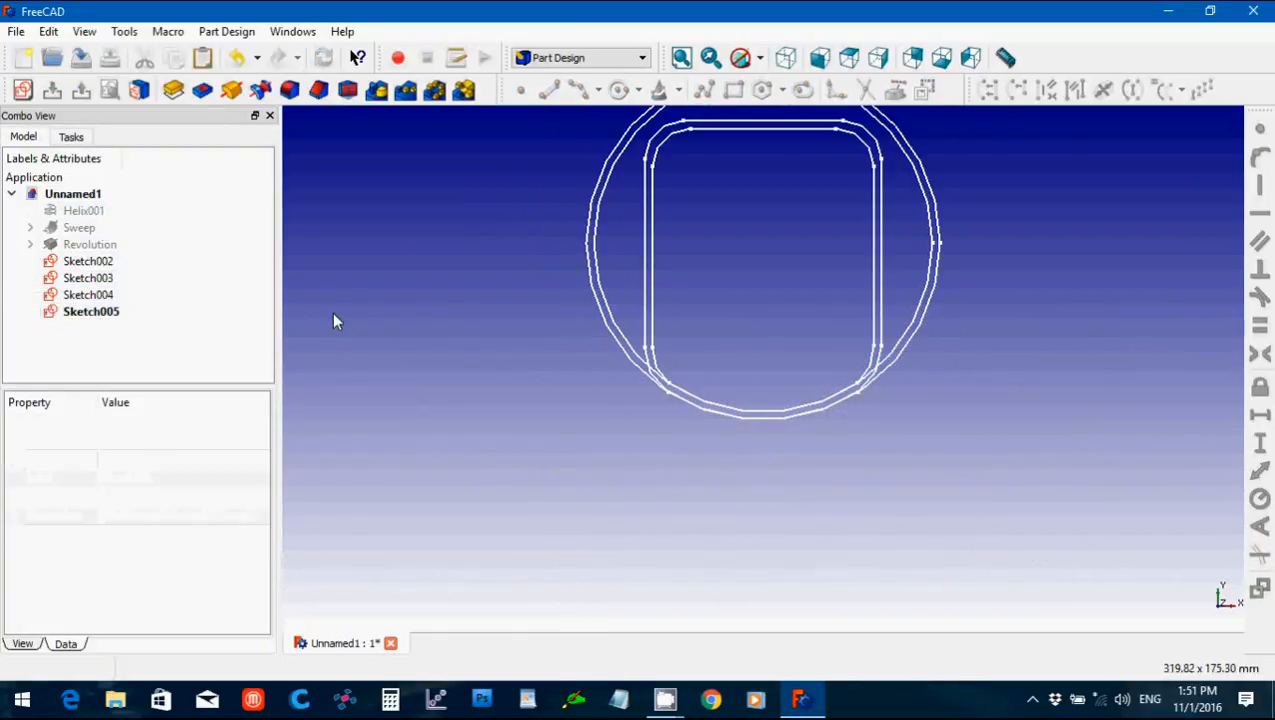
left_click(112, 295)
left_click(116, 315, "ctrl")
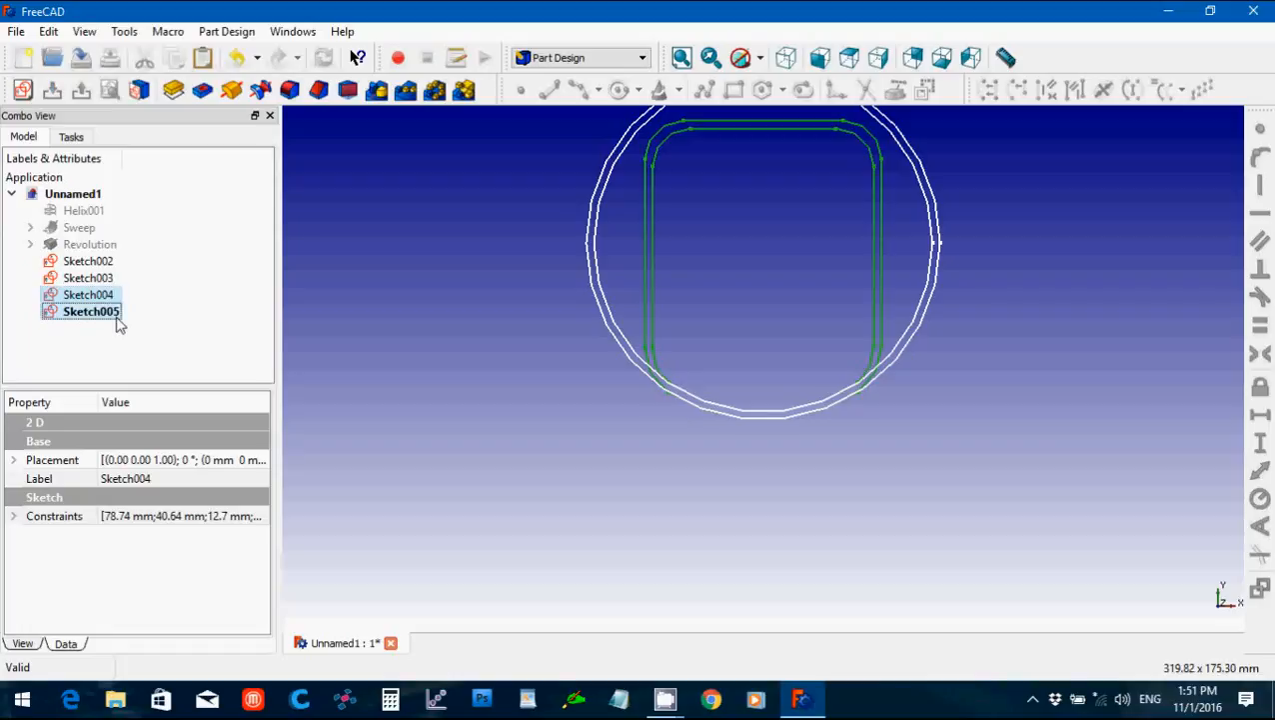
key("ctrl+c")
key("ctrl+v")
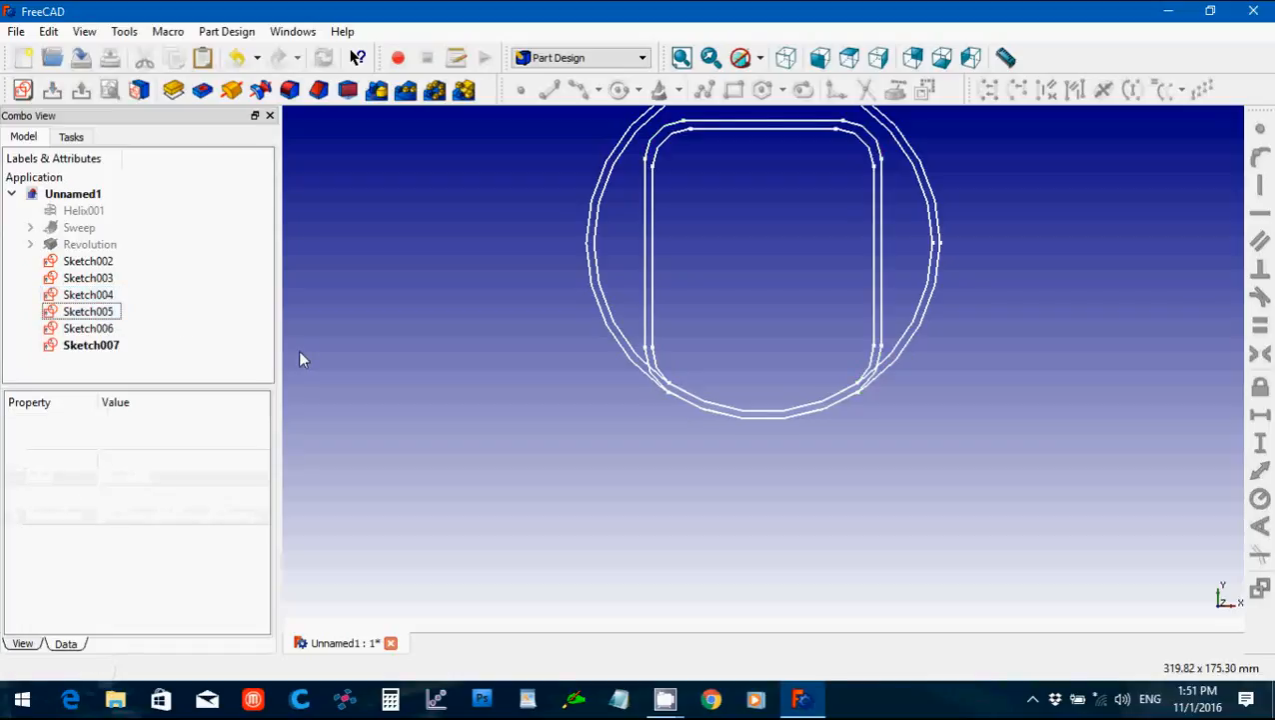
left_click(89, 329)
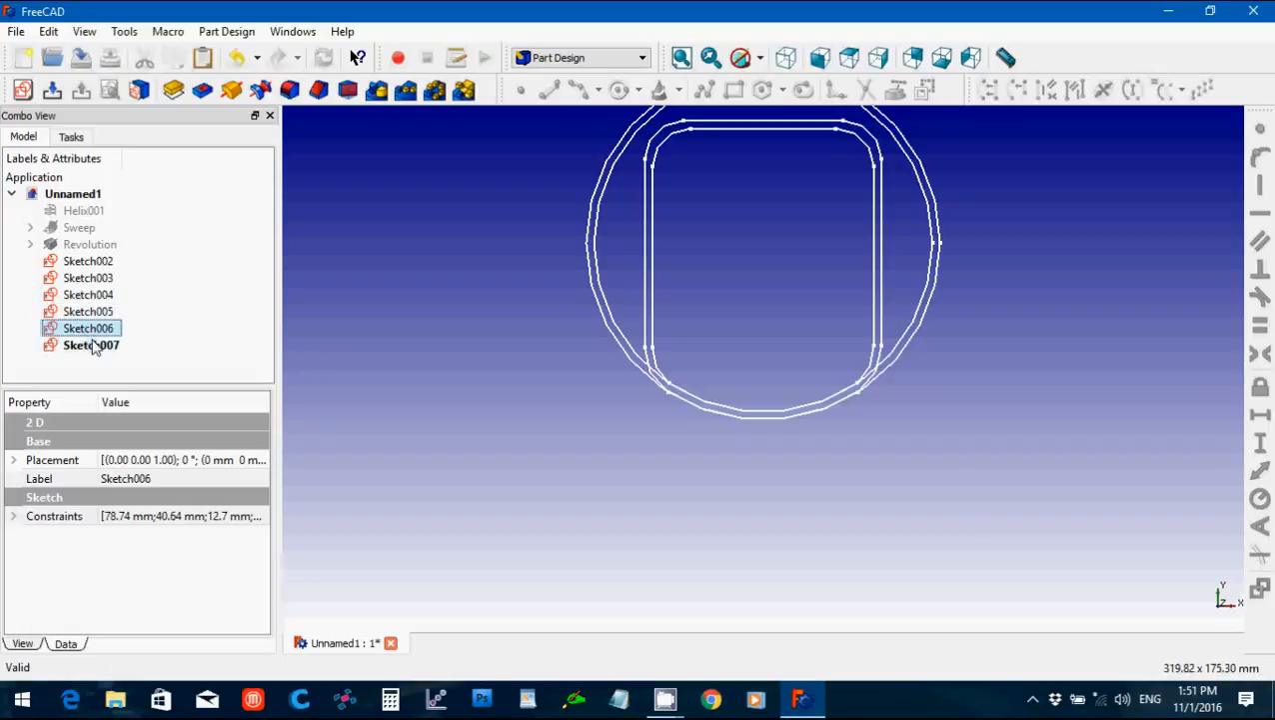
left_click(93, 346)
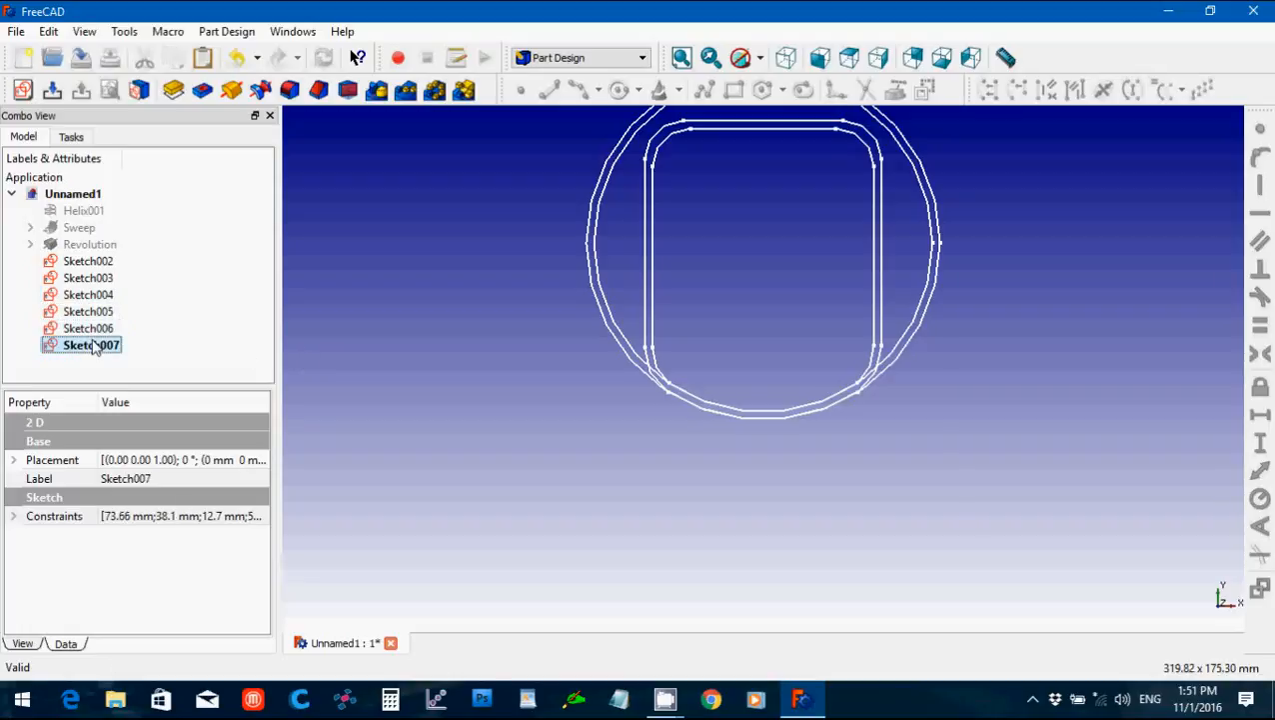
left_click(89, 329)
left_click(93, 345, "ctrl")
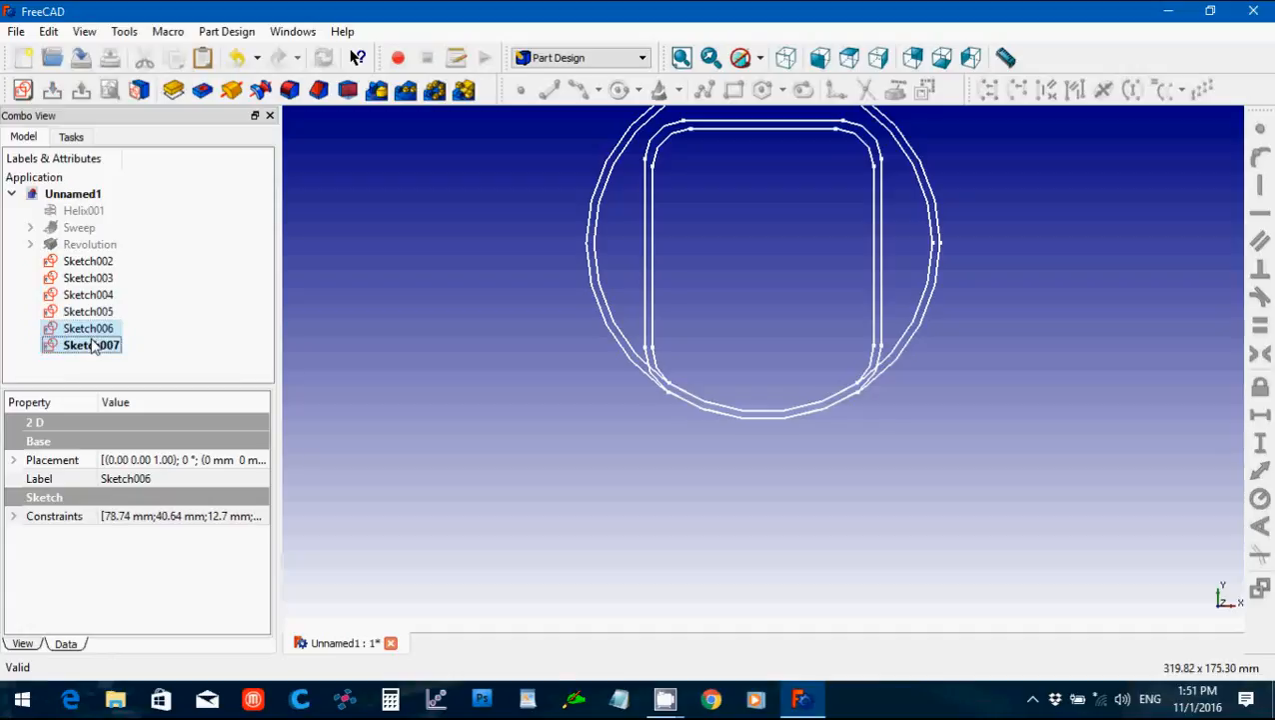
key("Delete")
Raise the larger outline, Sketch004, by setting its Z position to 40.64 mm.
left_click(88, 295)
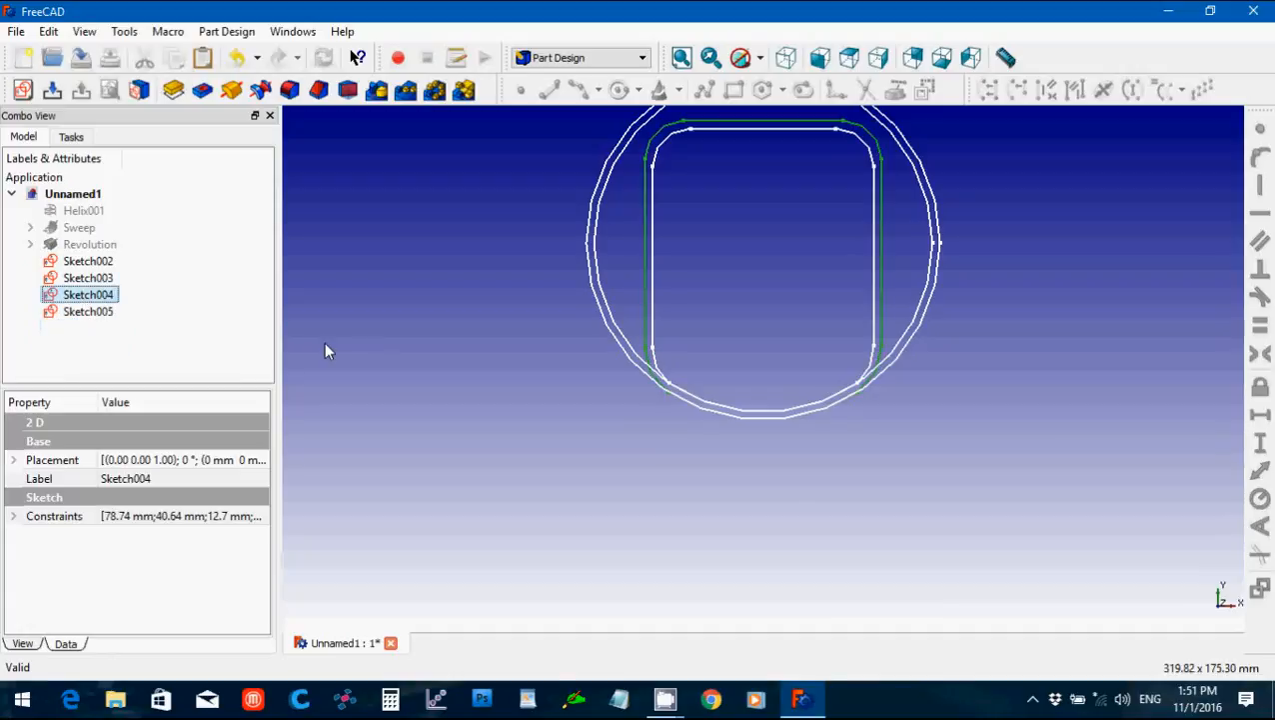
left_click(785, 57)
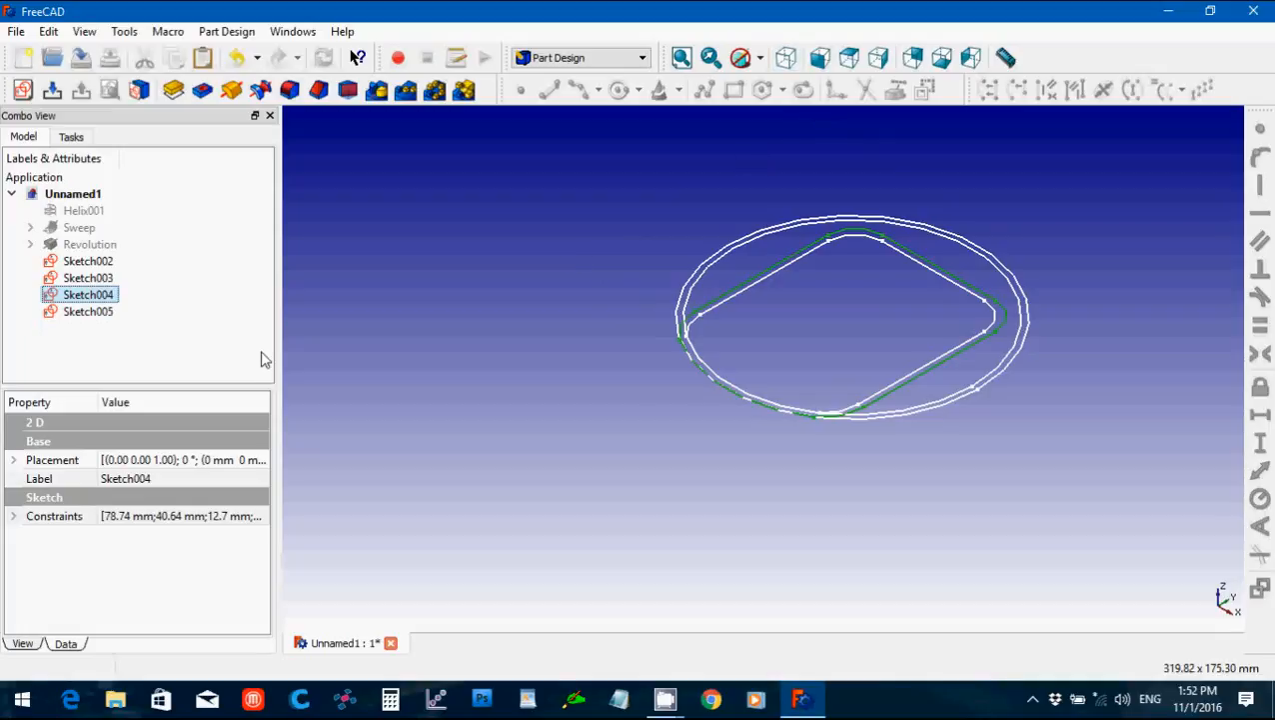
left_click(14, 461)
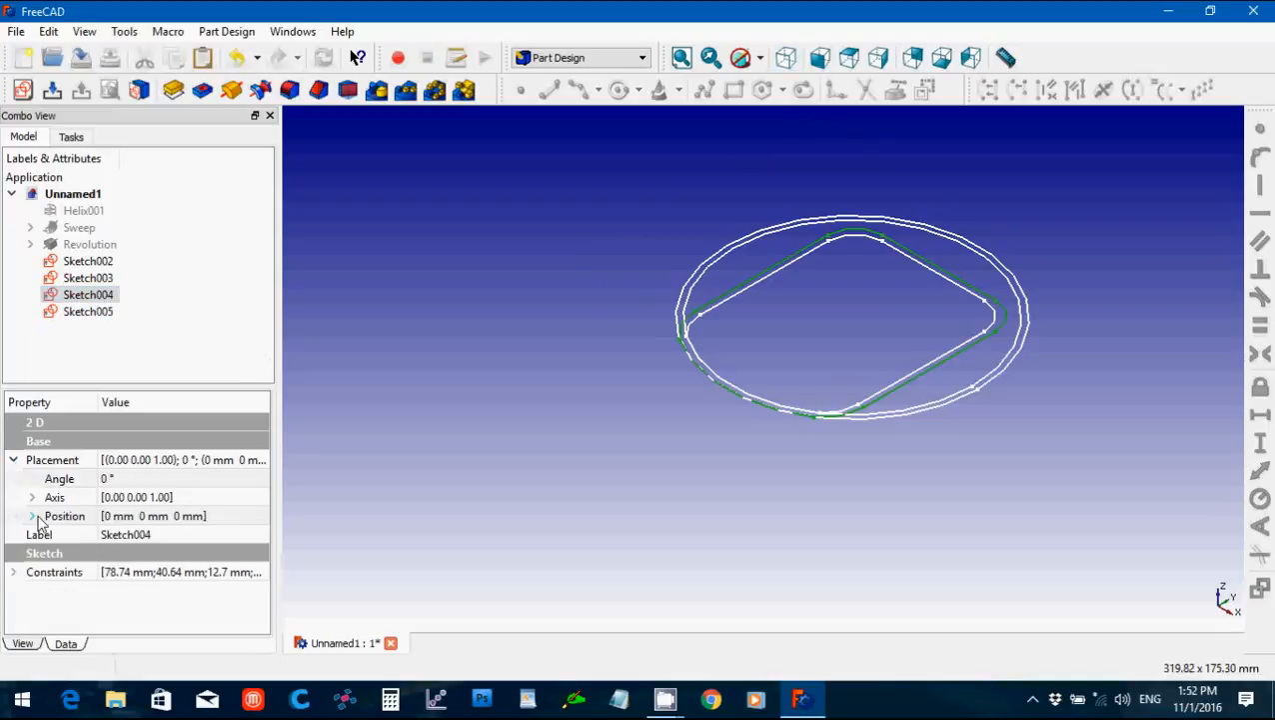
left_click(32, 516)
left_click(130, 571)
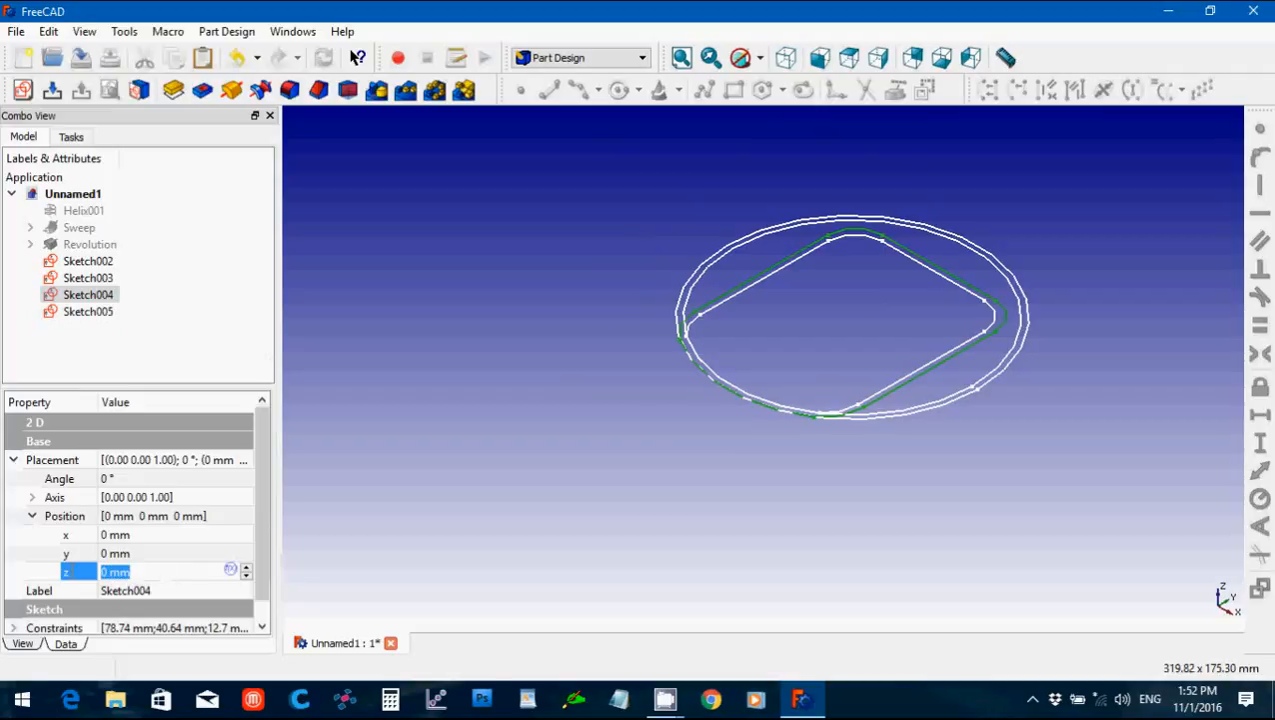
type("40.")
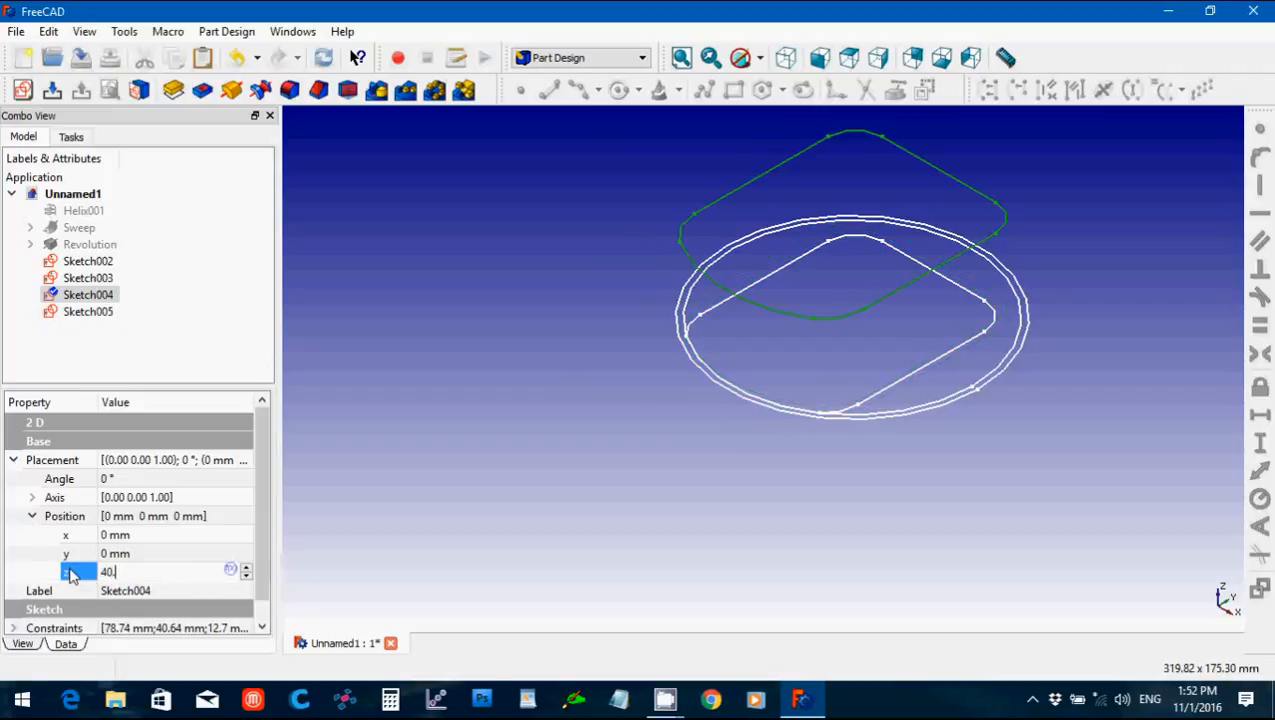
type("64")
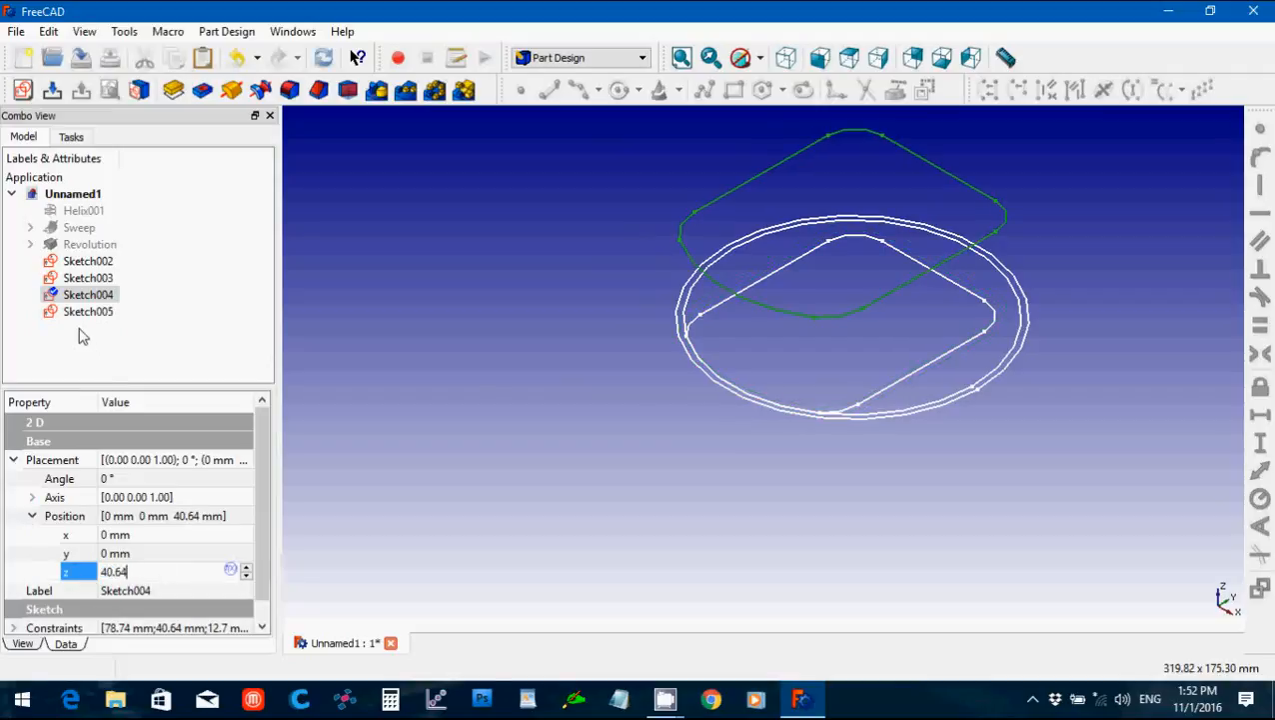
Raise the smaller outline, Sketch005, by setting its Z position to 40.64 mm.
left_click(86, 312)
left_click(79, 575)
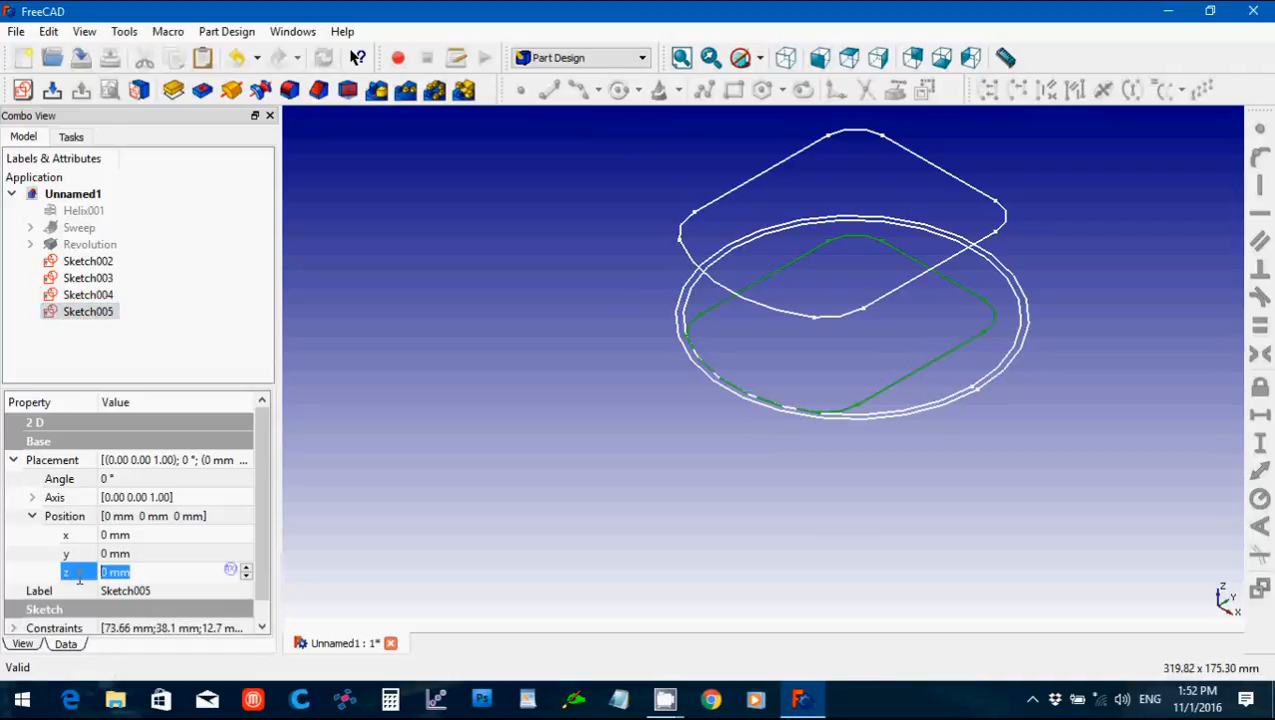
type("40.64")
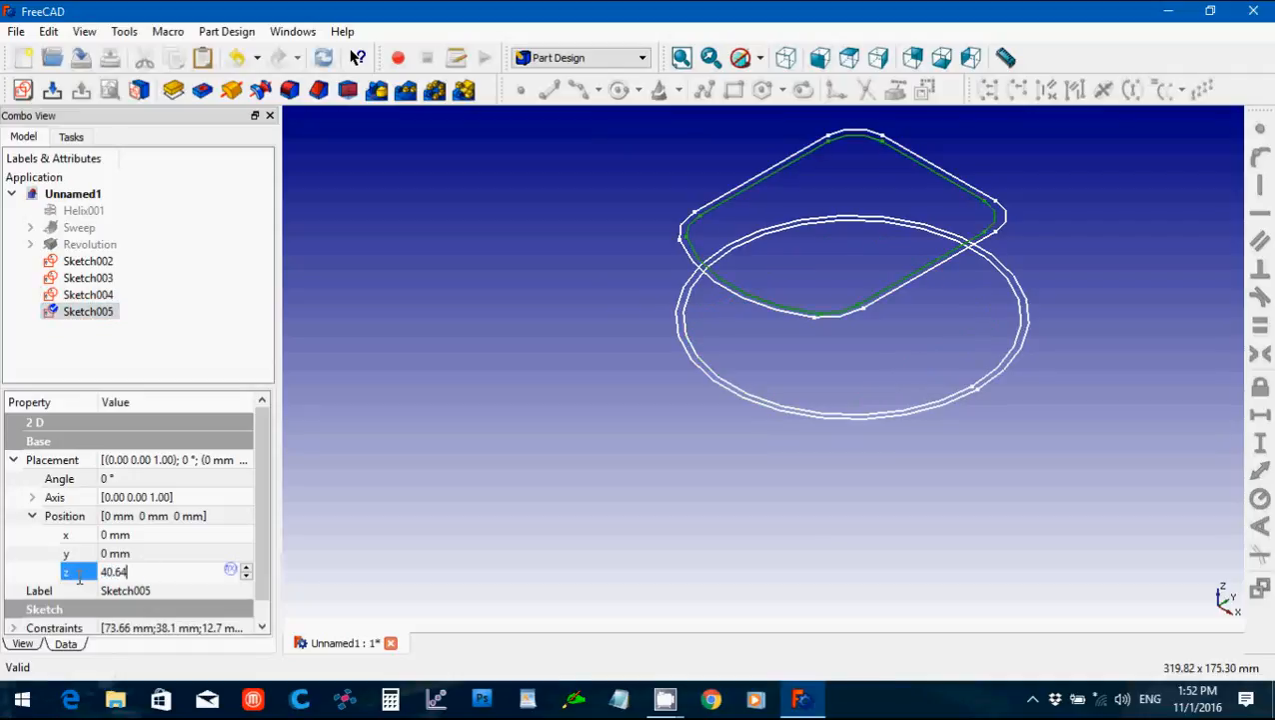
left_click(160, 312)
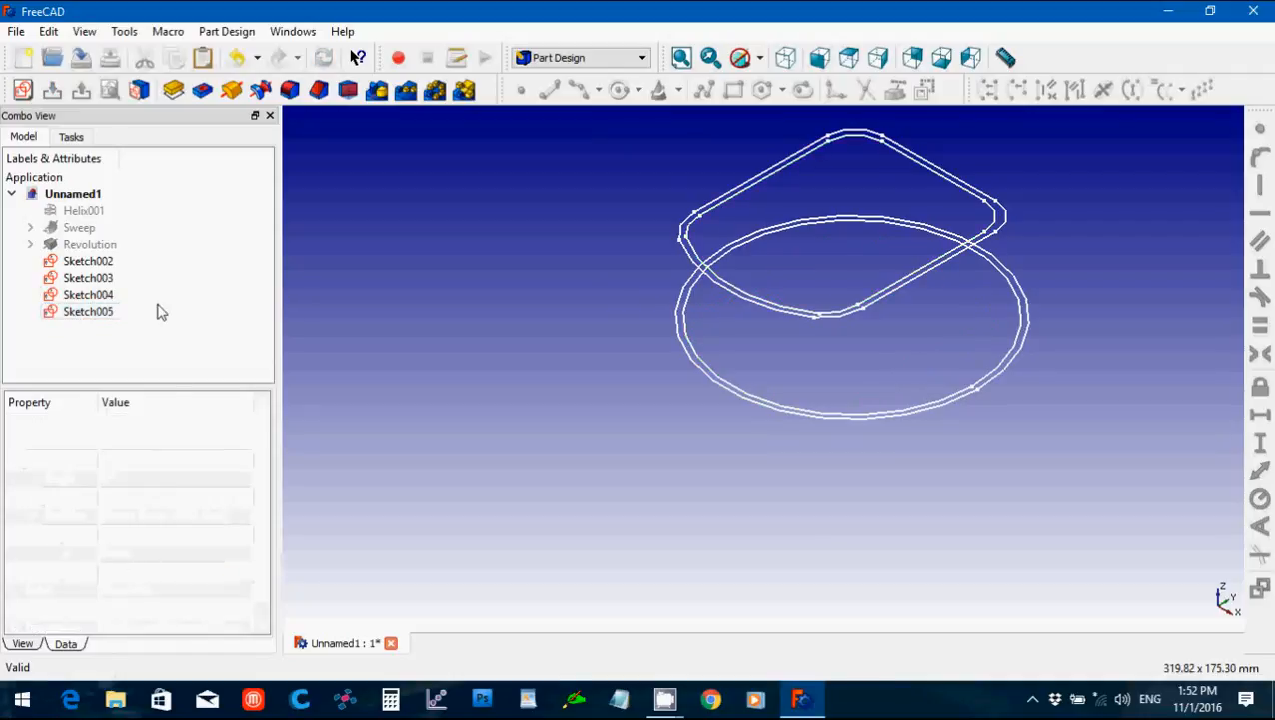
Duplicate the raised outlines Sketch004 and Sketch005, and hide both copies.
left_click(102, 295)
left_click(99, 311, "ctrl")
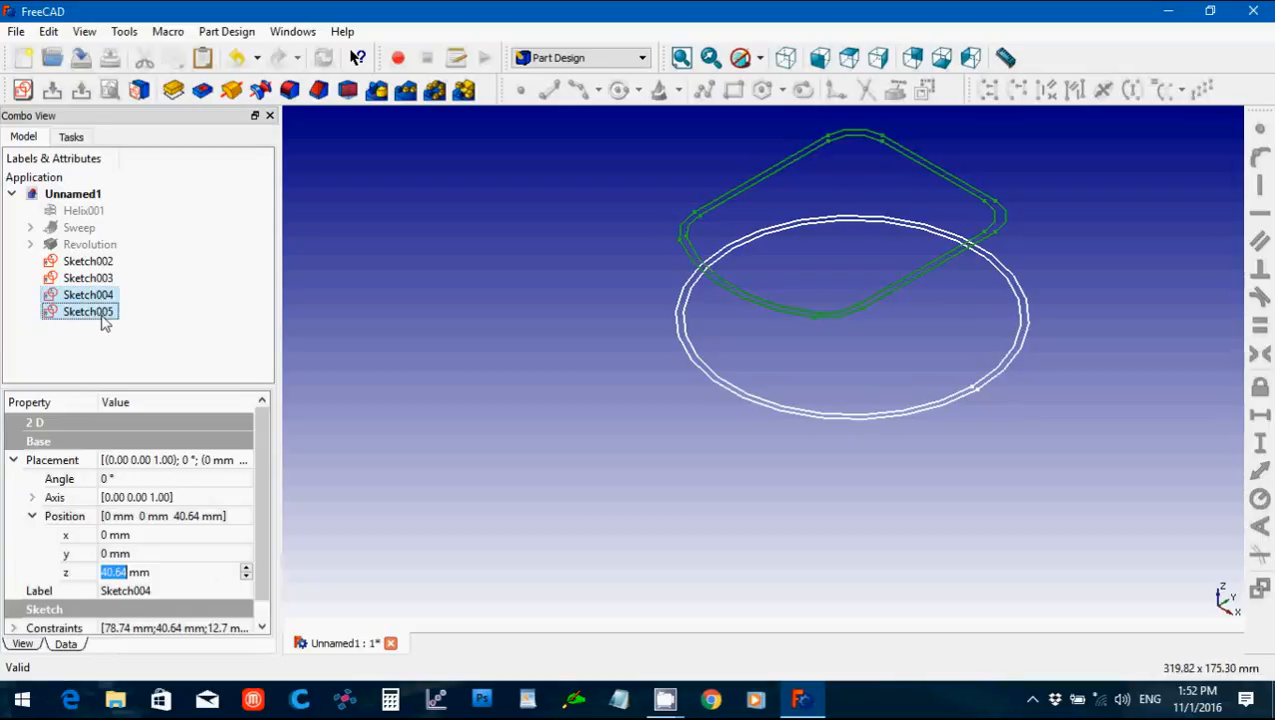
key("ctrl+v")
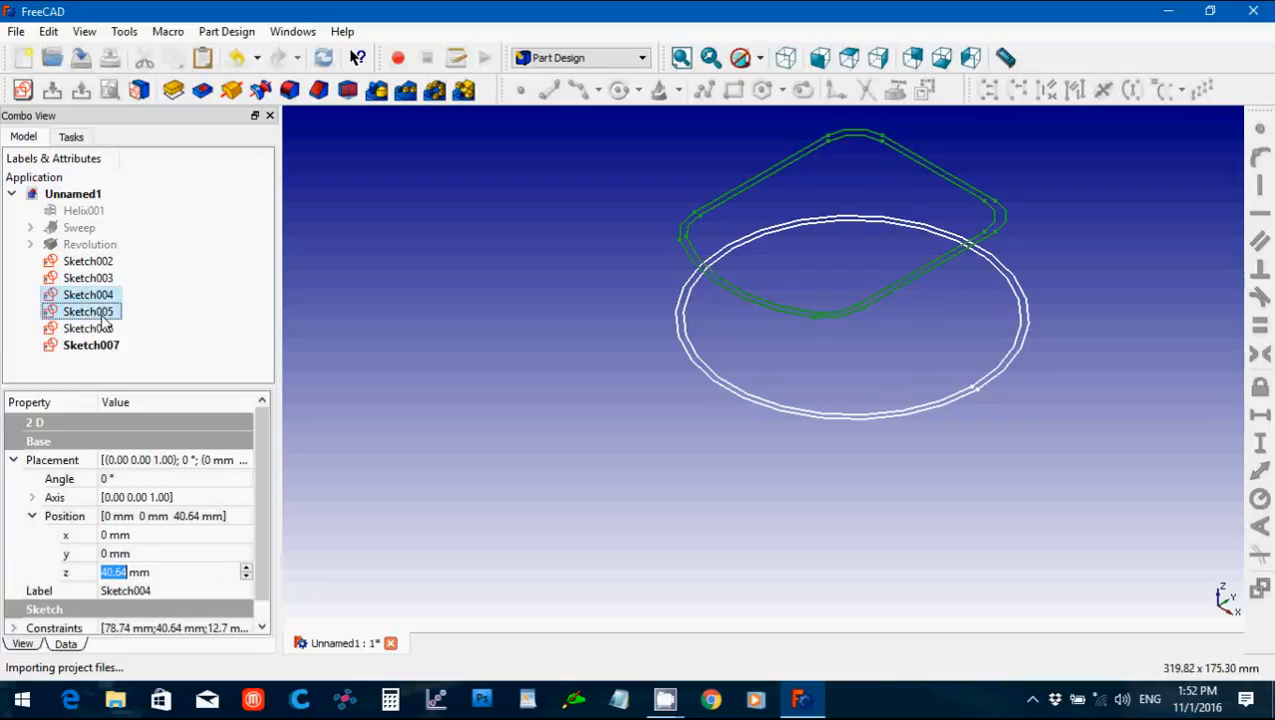
left_click(105, 330)
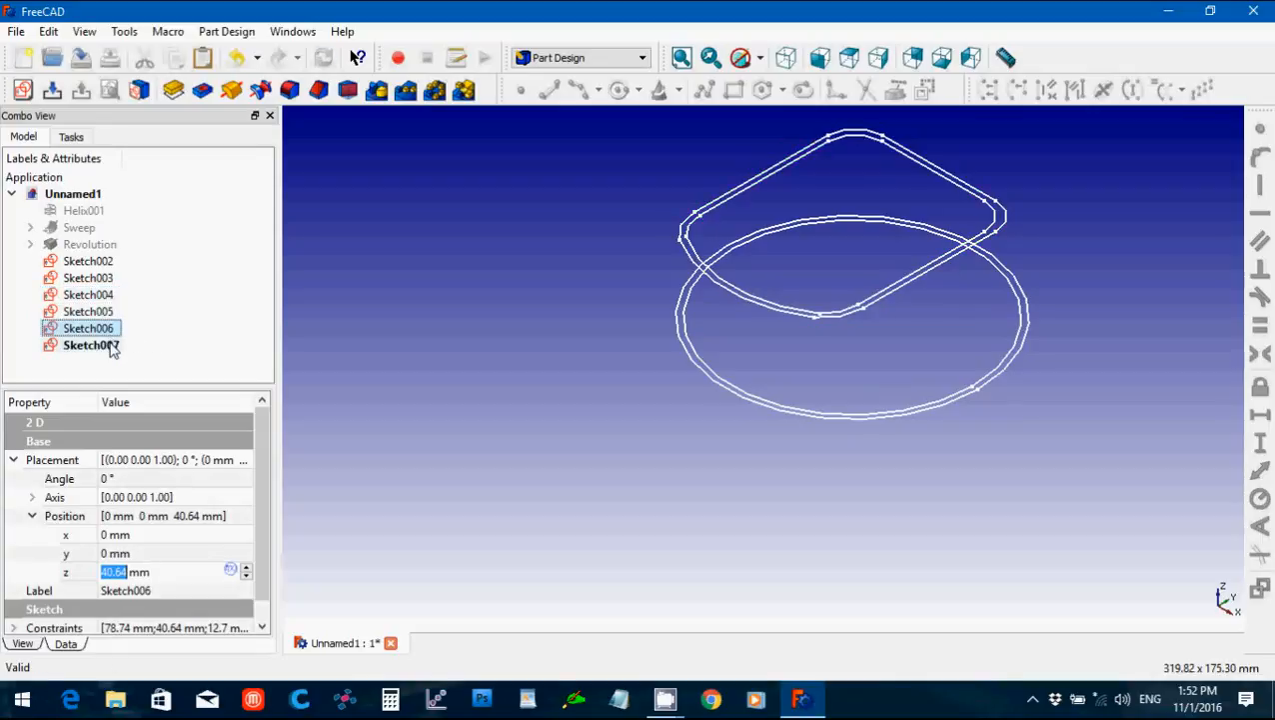
left_click(95, 345, "ctrl")
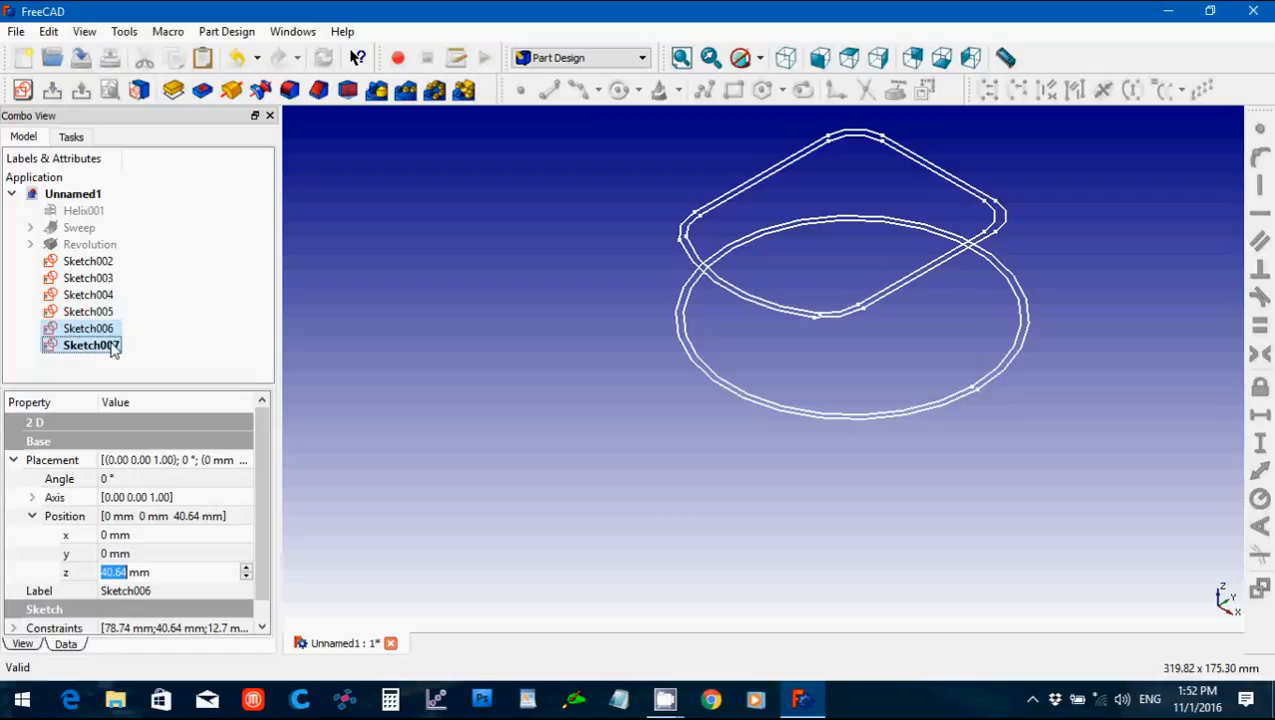
left_click(436, 370)
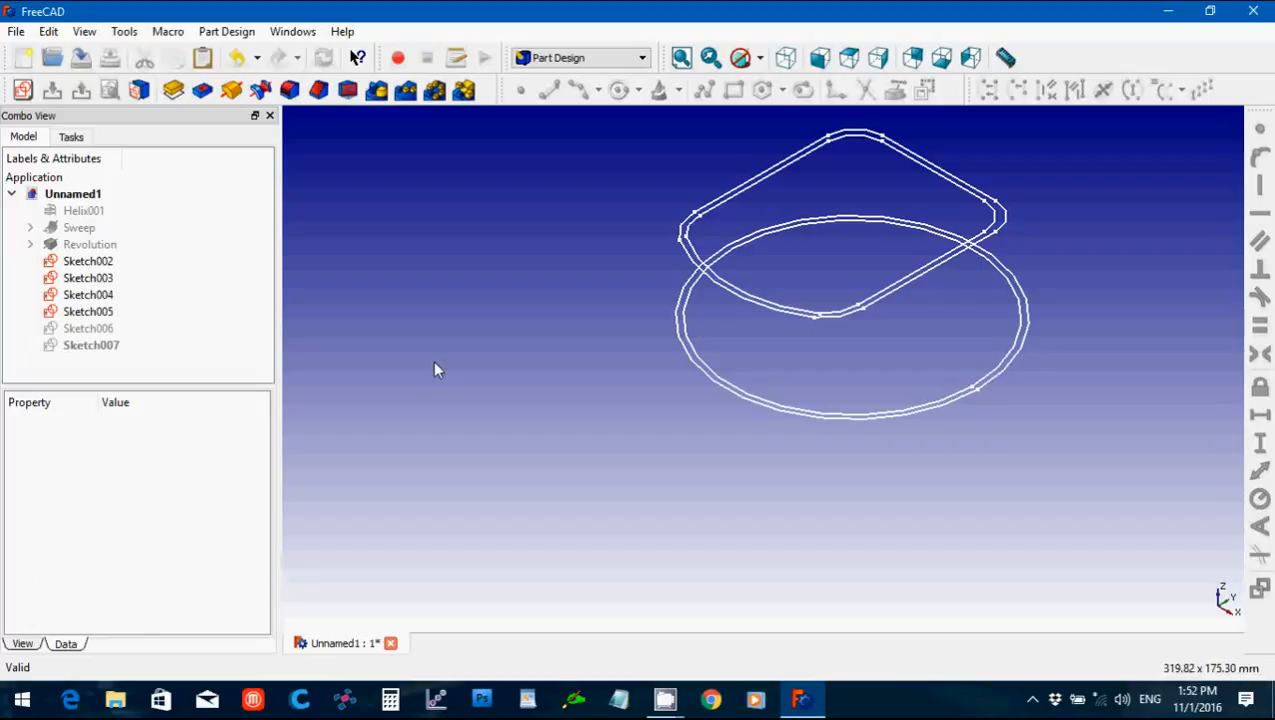
Switch to the Part workbench and identify the profiles by highlighting Sketch002 through Sketch005 one at a time.
left_click(575, 57)
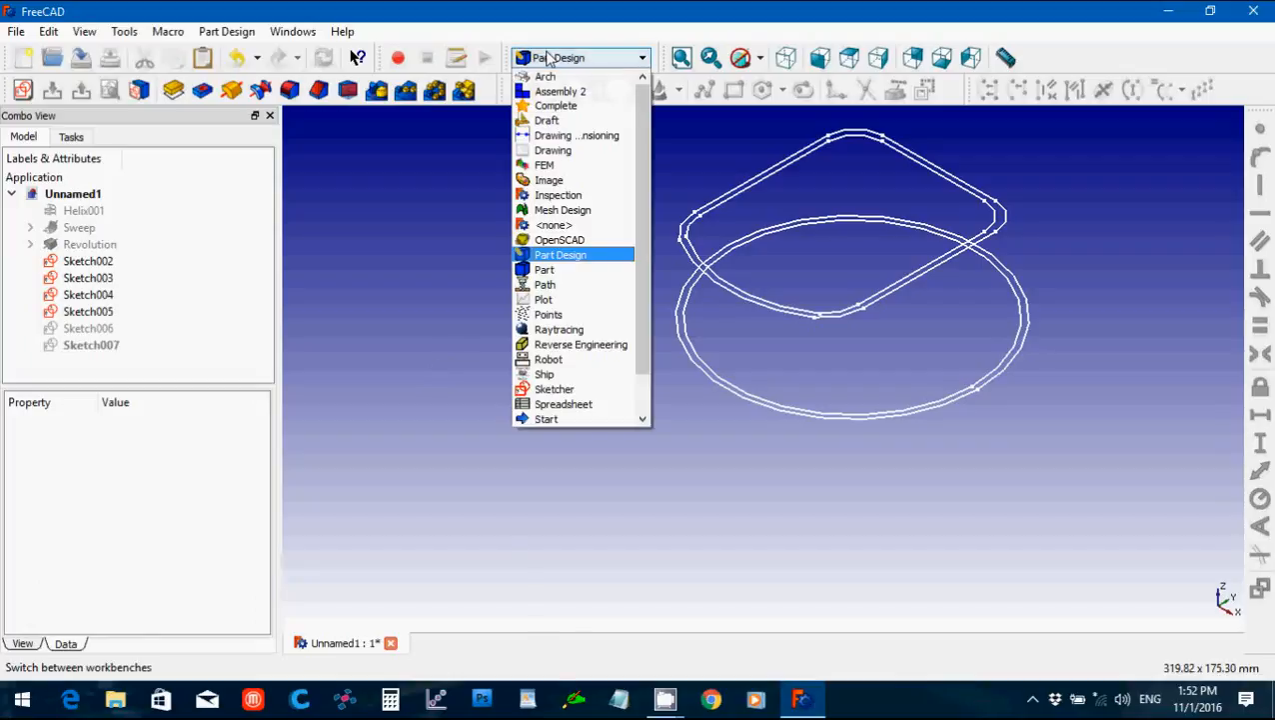
left_click(573, 269)
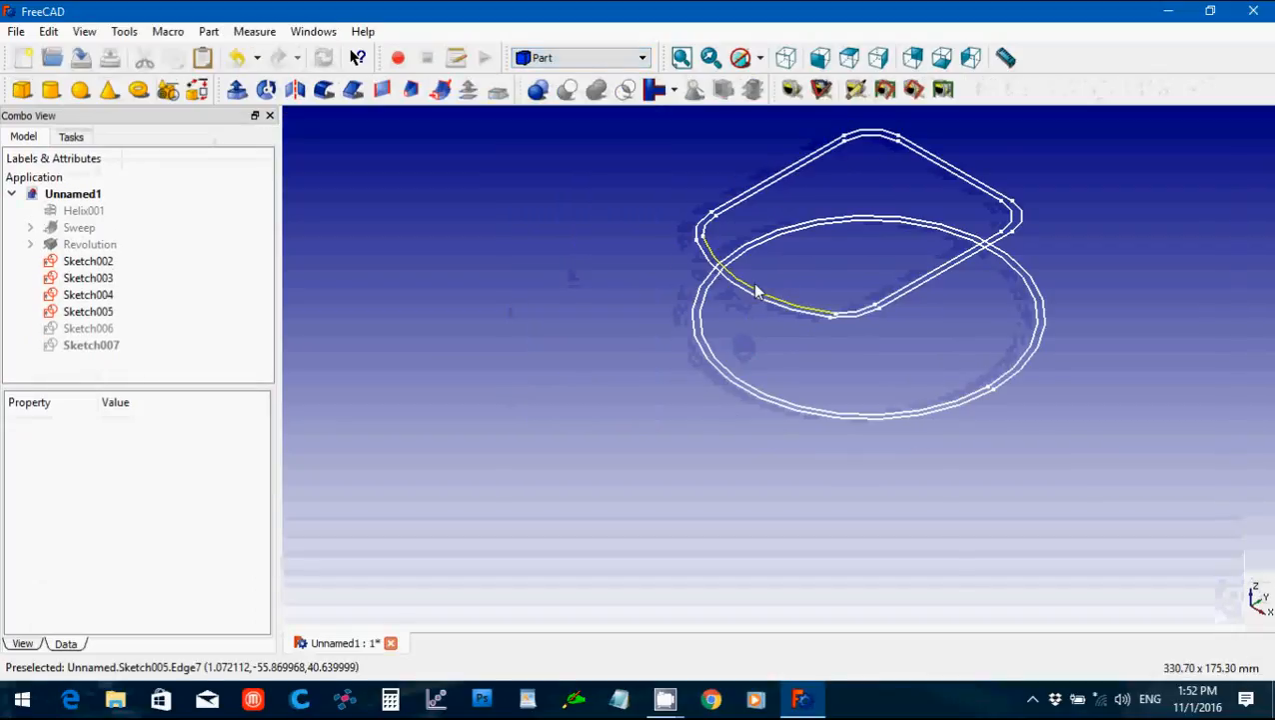
left_click(112, 263)
left_click(109, 279)
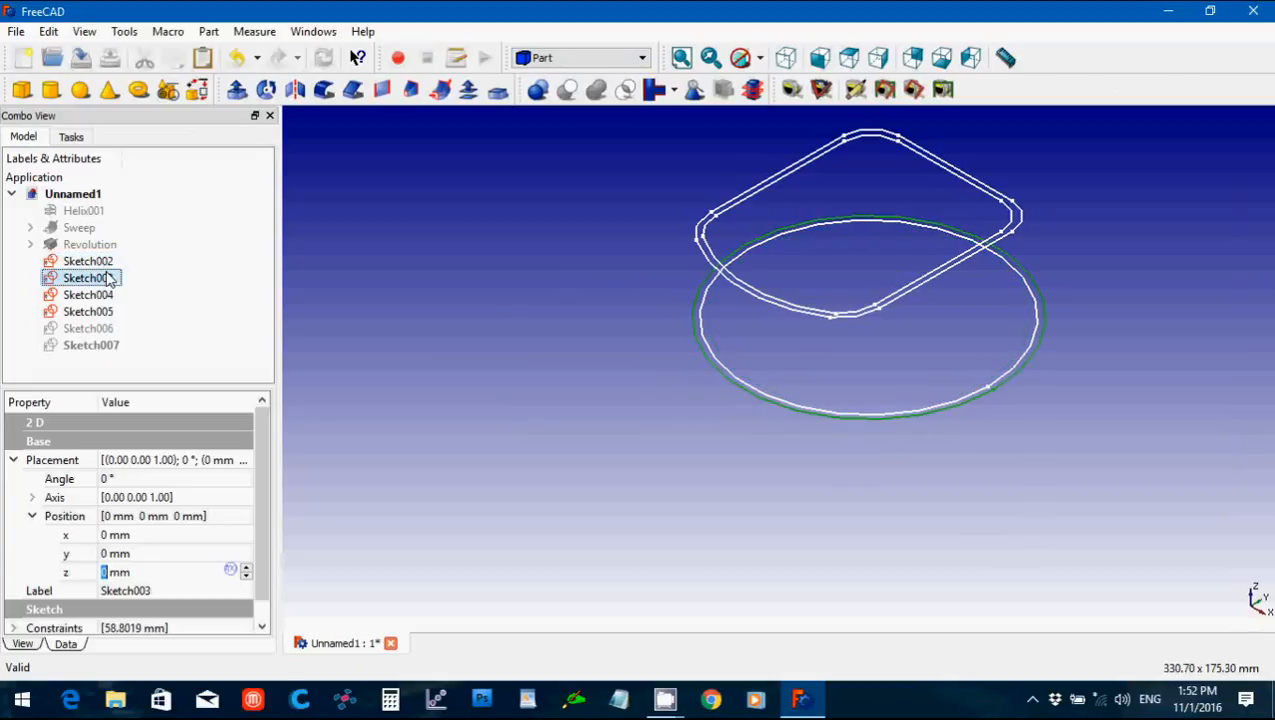
left_click(104, 296)
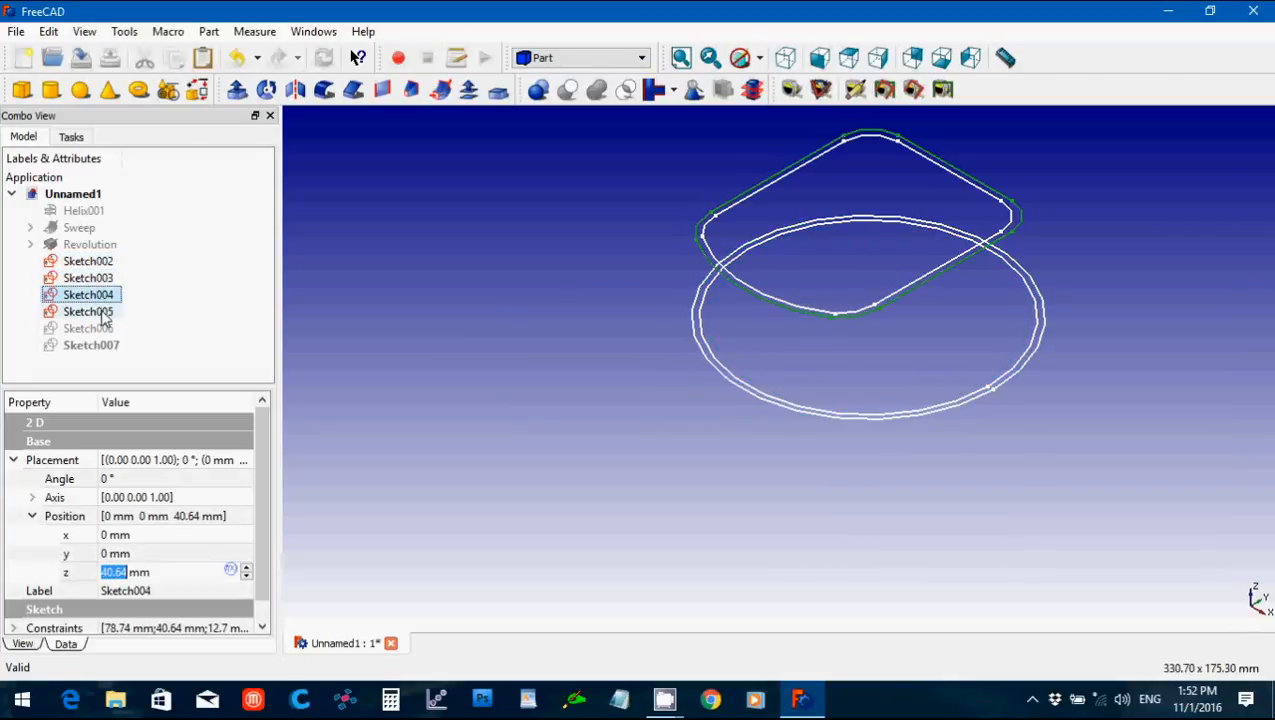
left_click(105, 313)
left_click(434, 306)
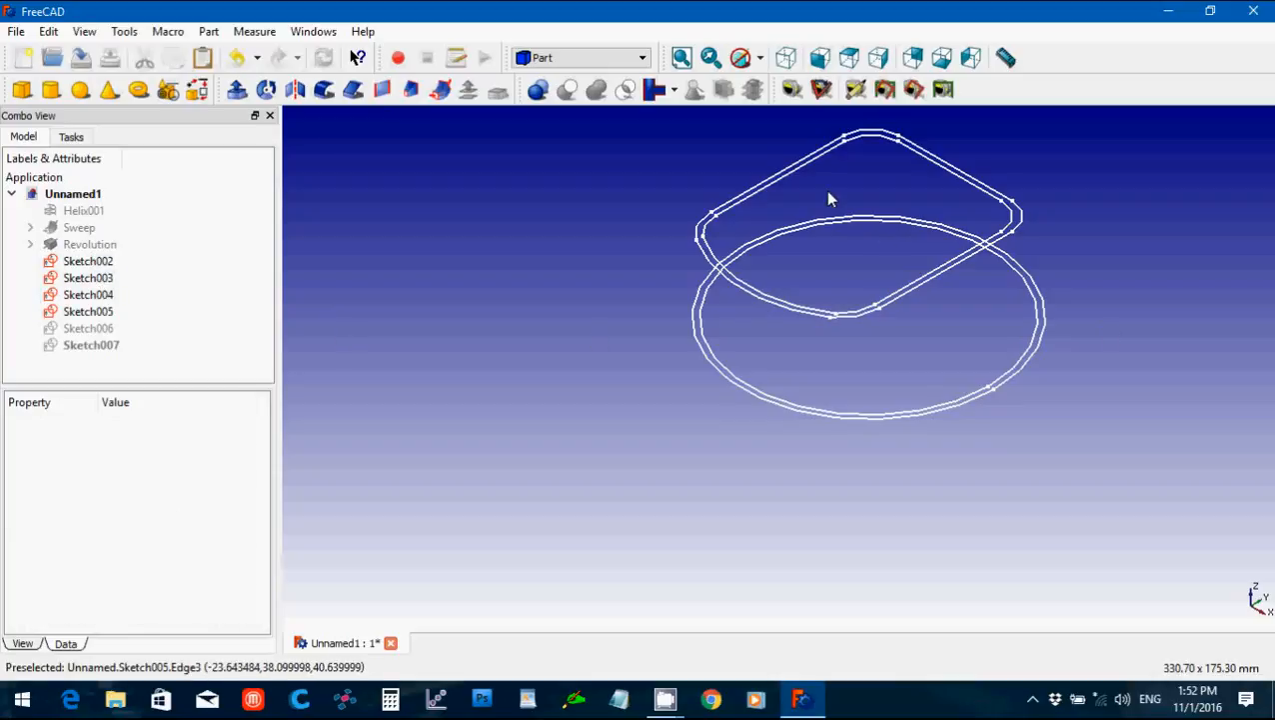
Create a solid loft from the inner circle, Sketch002, to the smaller raised outline, Sketch005.
left_click(411, 89)
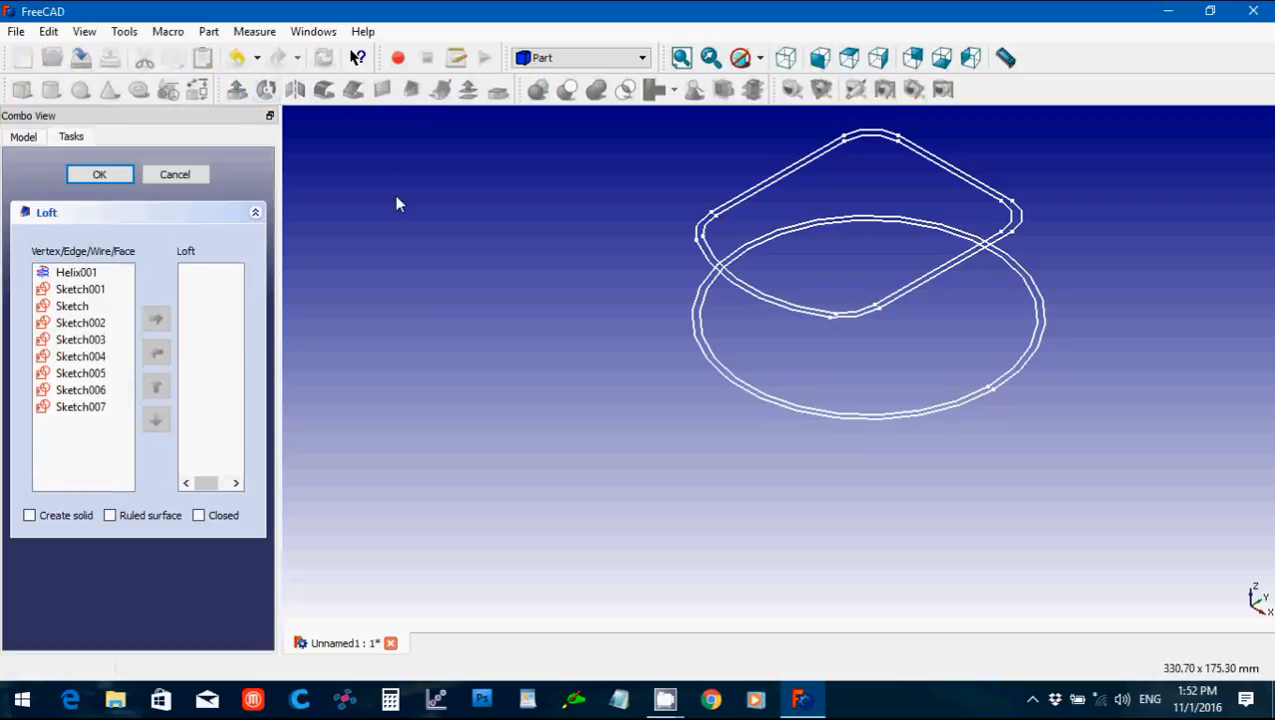
left_click(80, 306)
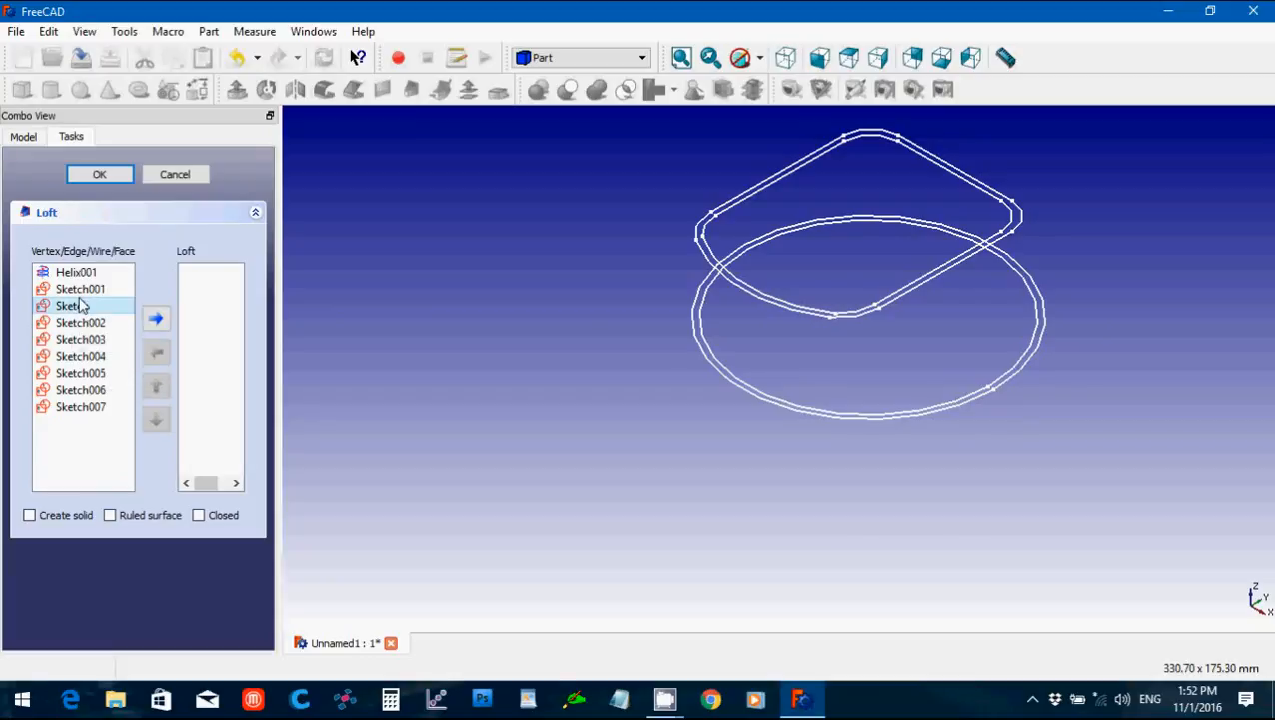
left_click(80, 289)
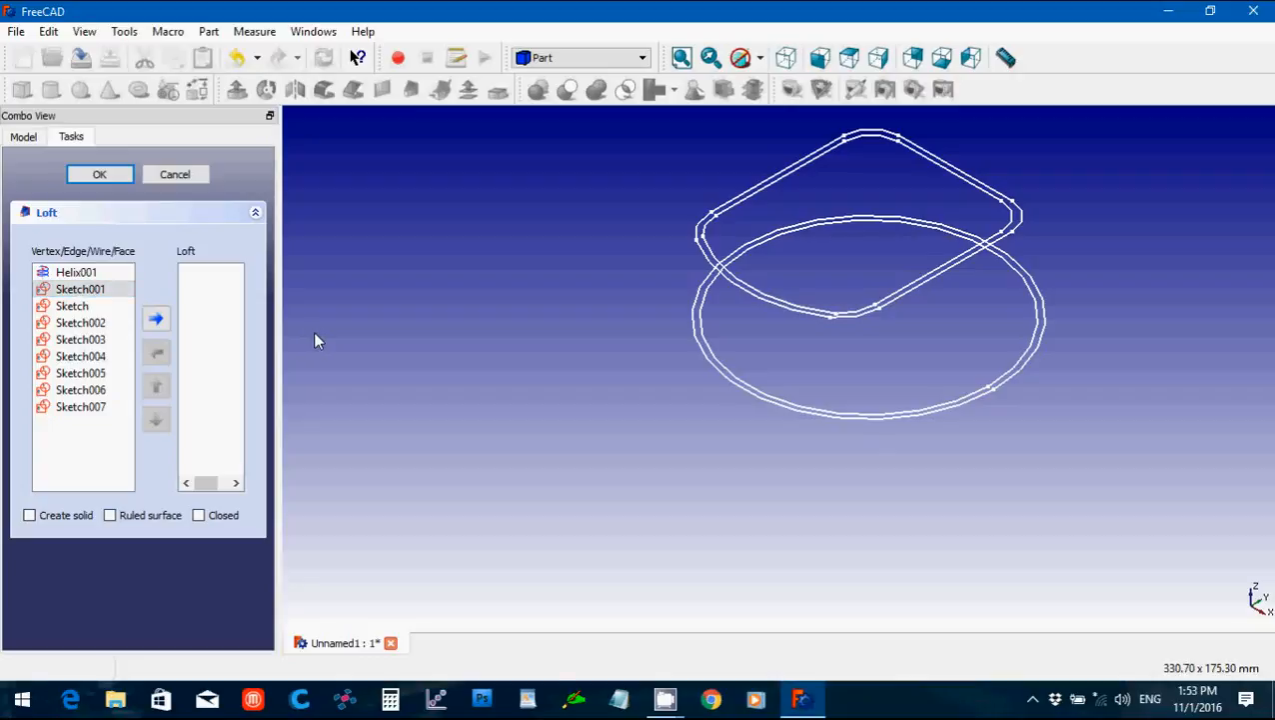
left_click(28, 139)
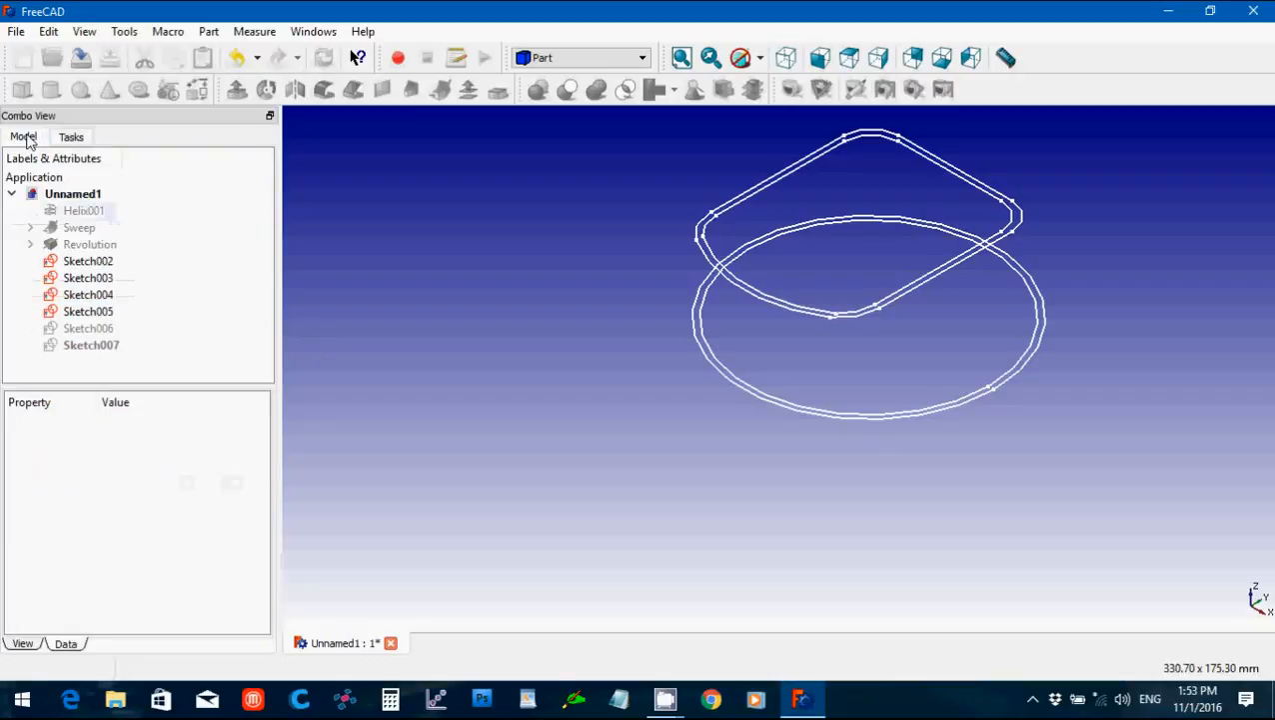
left_click(70, 137)
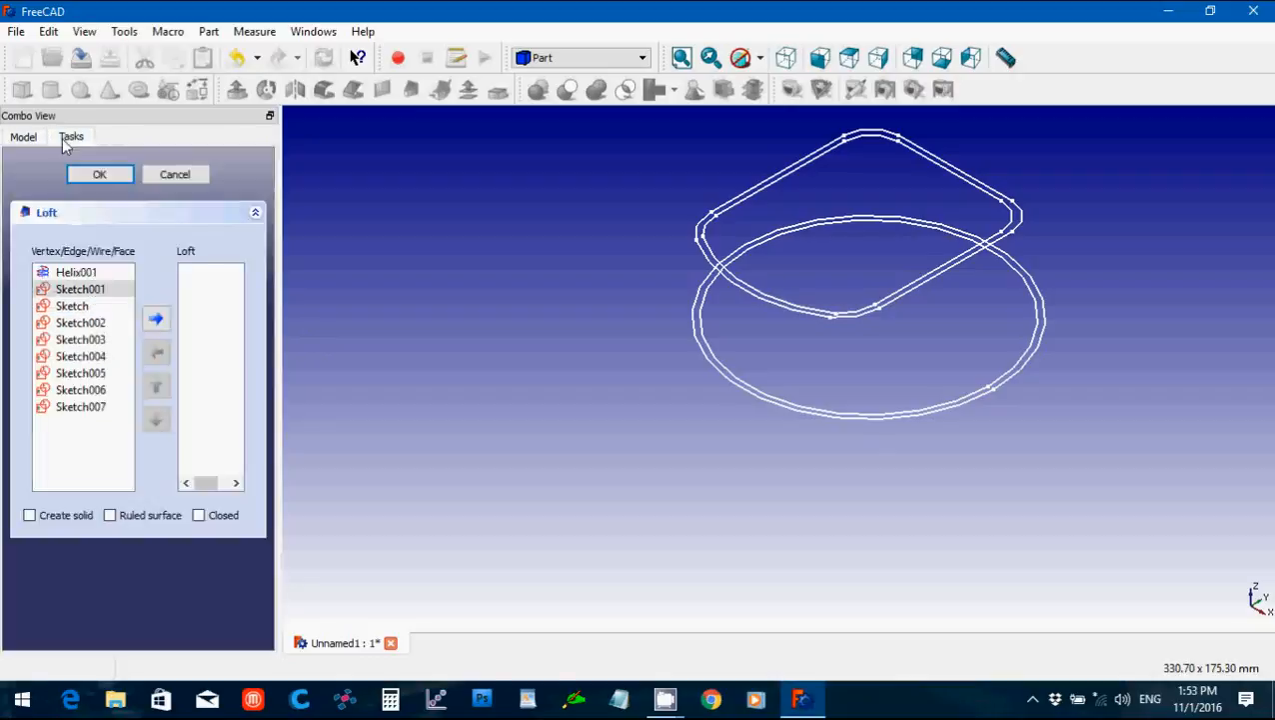
left_click(118, 323)
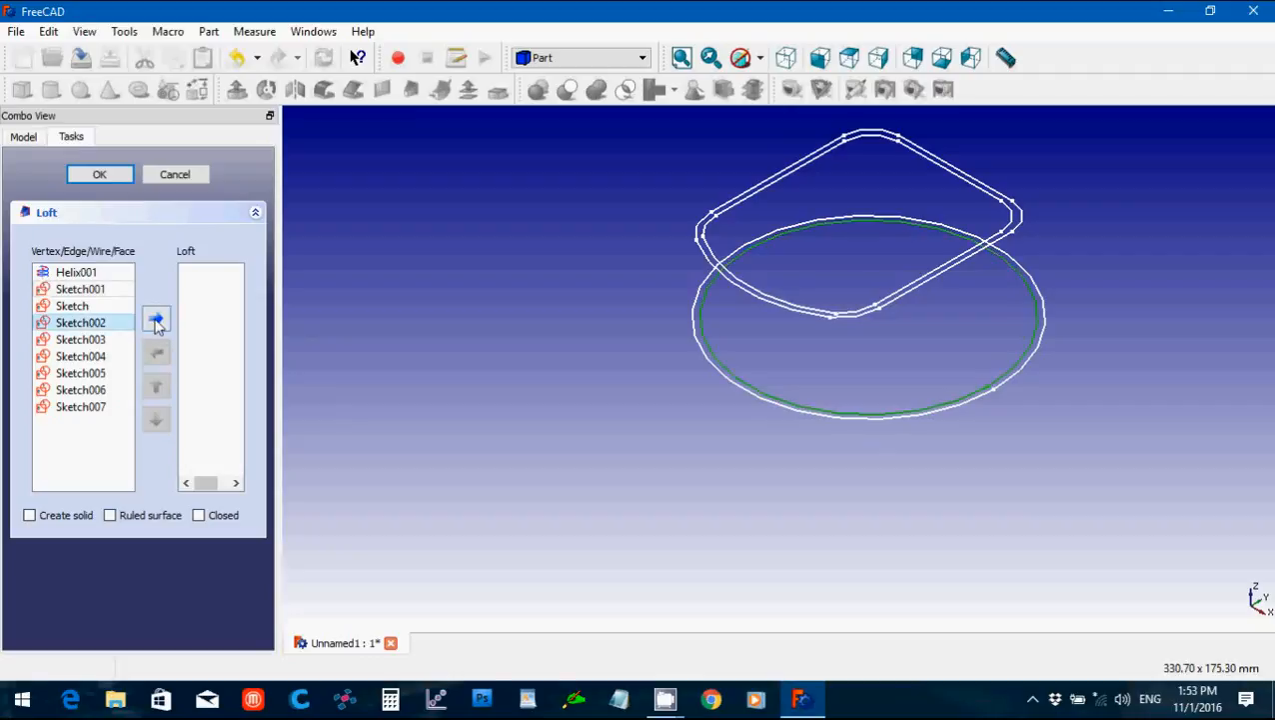
left_click(156, 320)
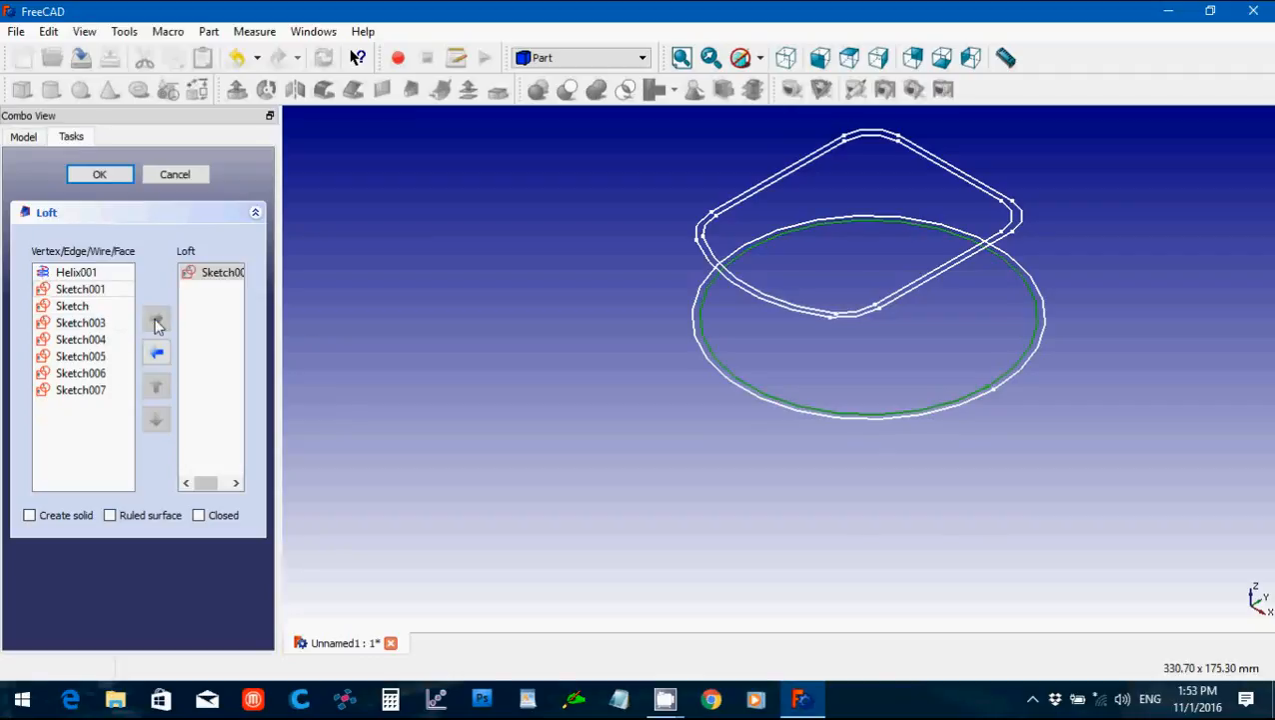
left_click(110, 360)
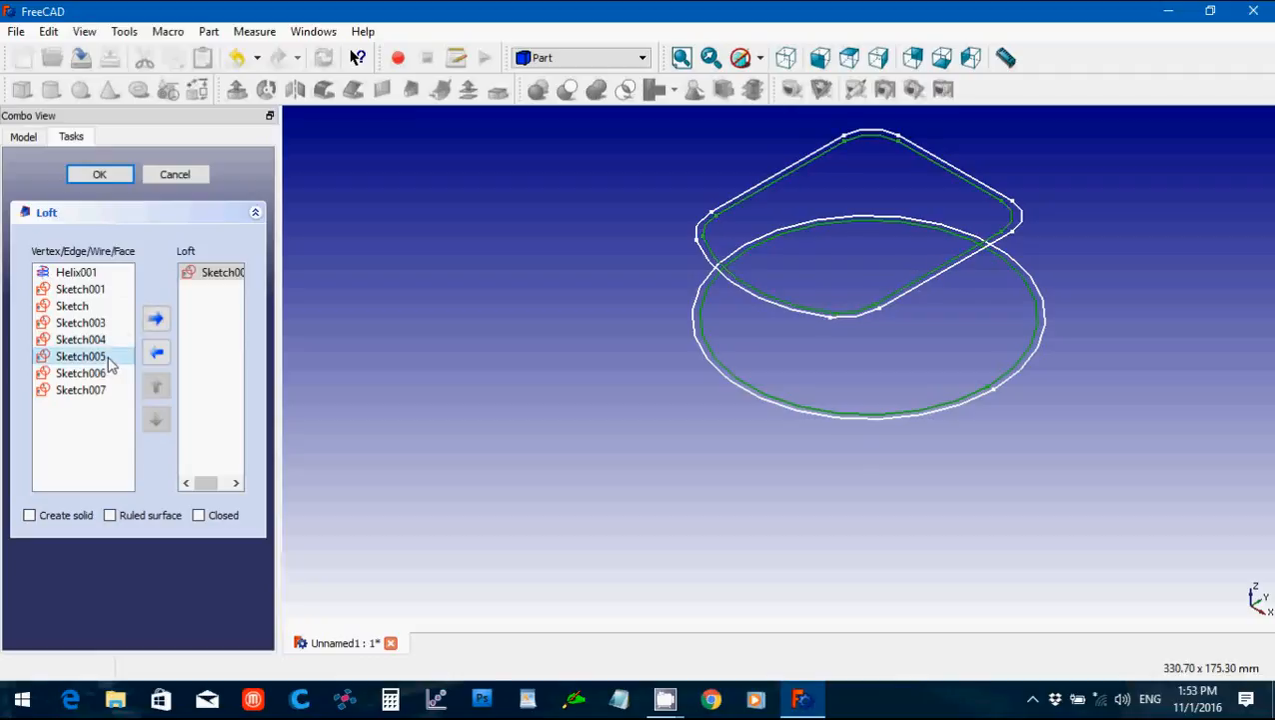
left_click(156, 320)
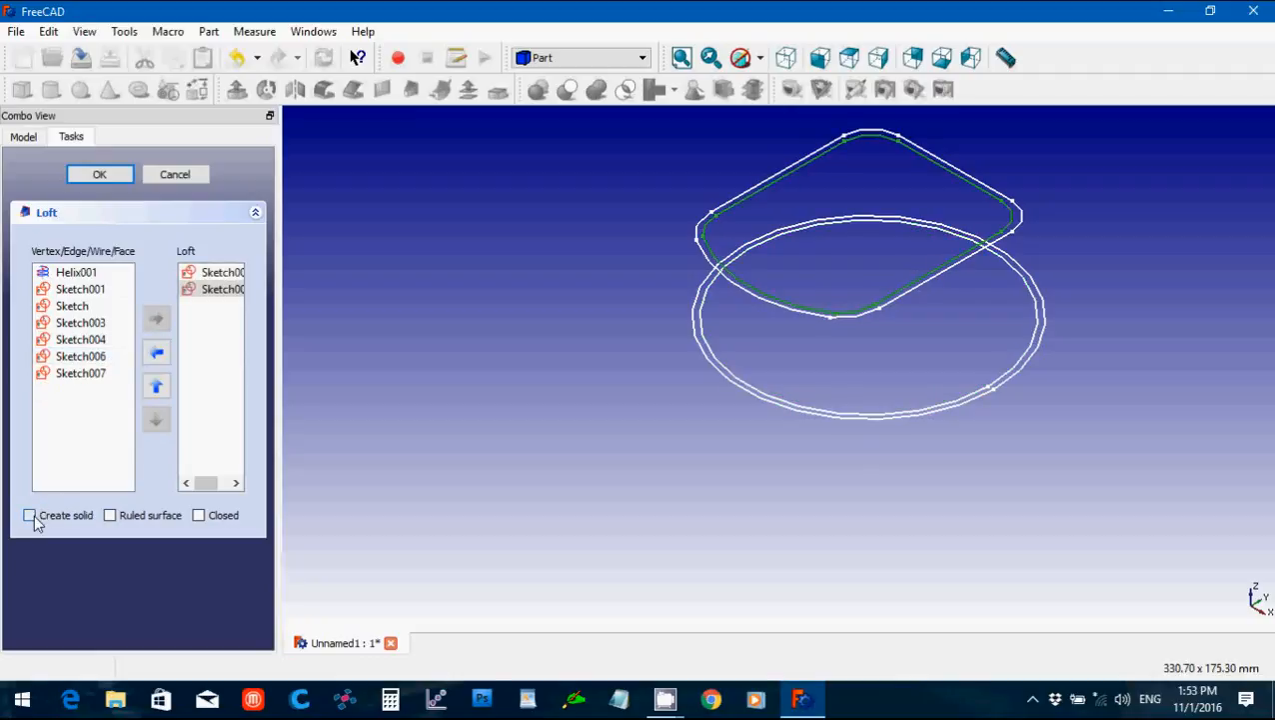
left_click(29, 516)
left_click(100, 174)
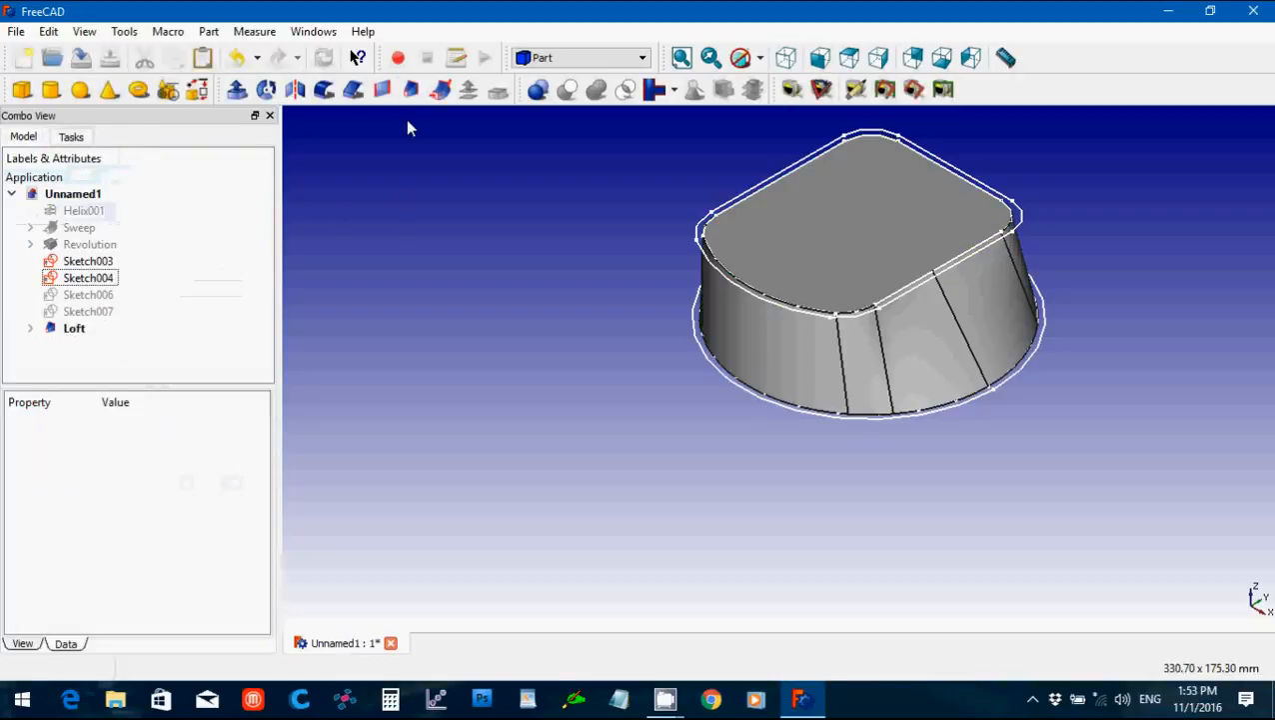
Create a solid loft from the outer circle, Sketch003, to the larger raised outline, Sketch004.
left_click(411, 89)
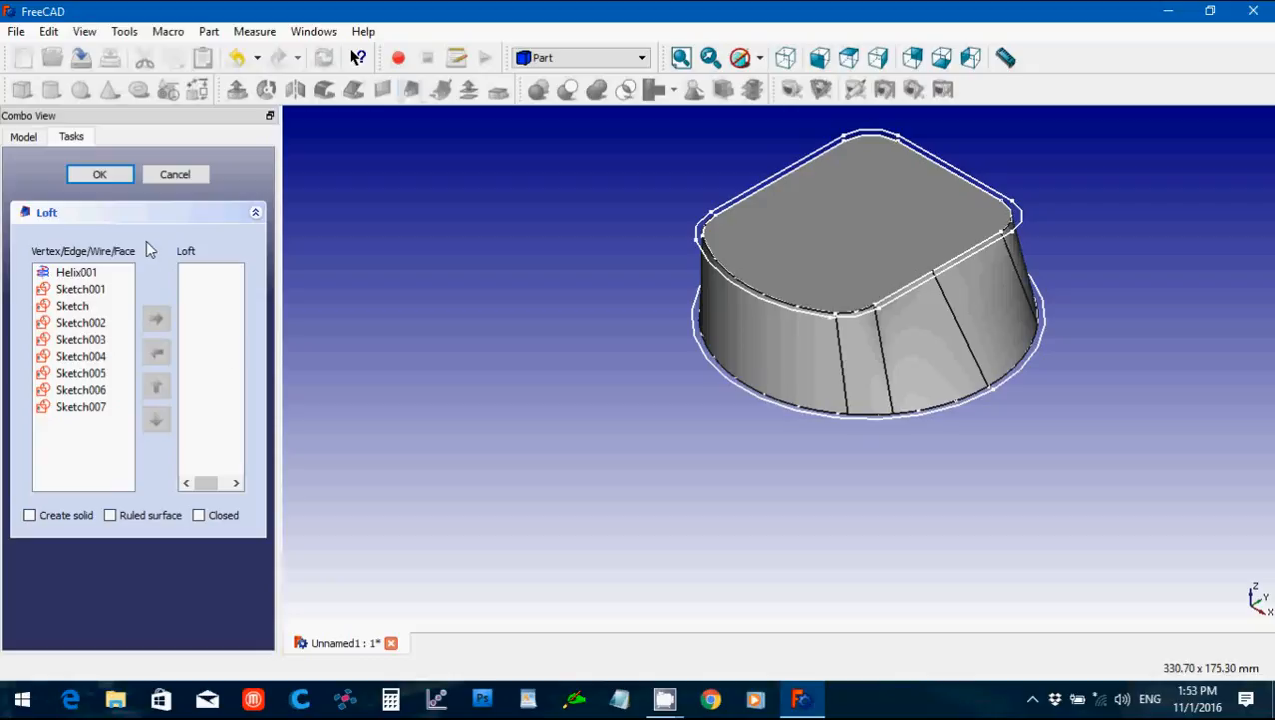
left_click(112, 339)
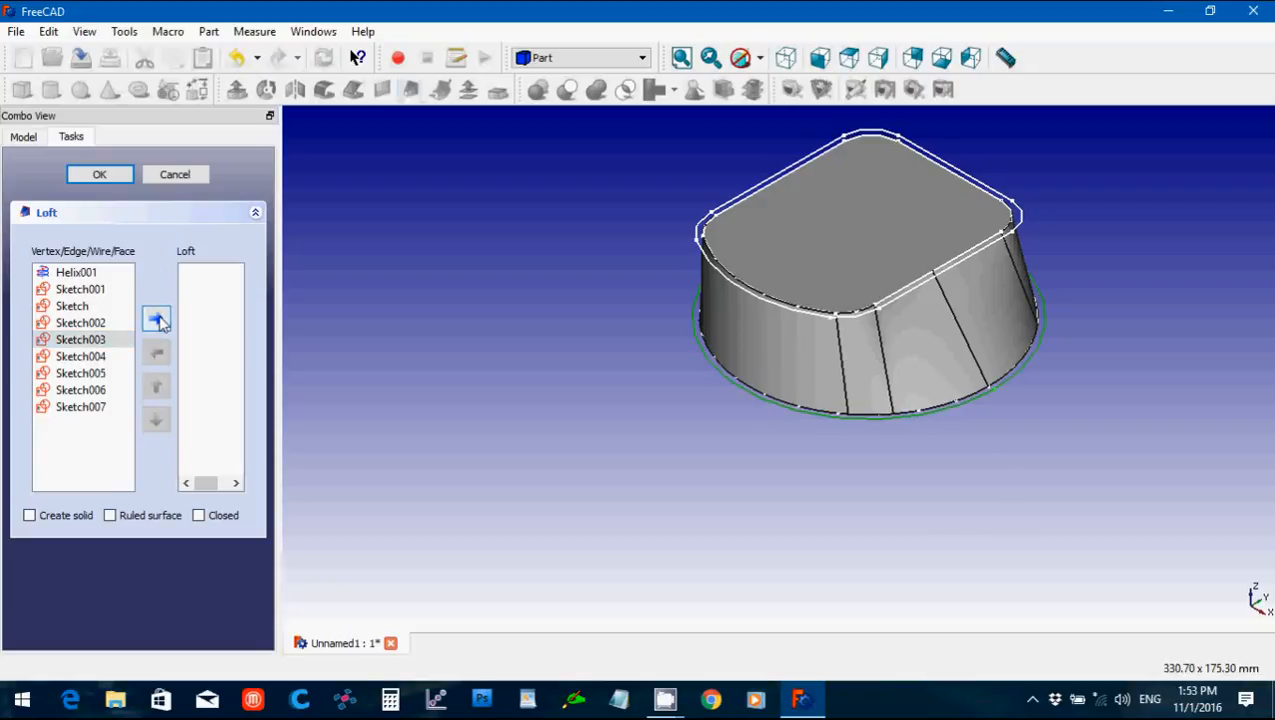
left_click(157, 319)
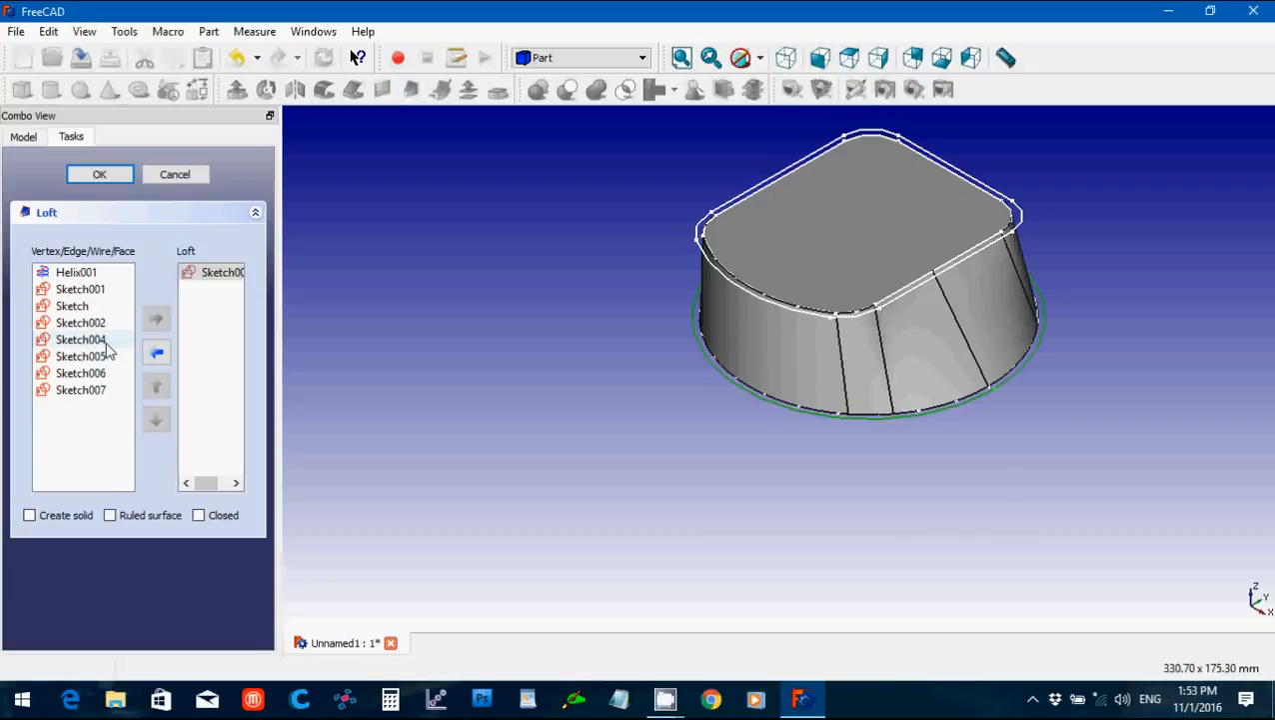
left_click(108, 340)
left_click(157, 319)
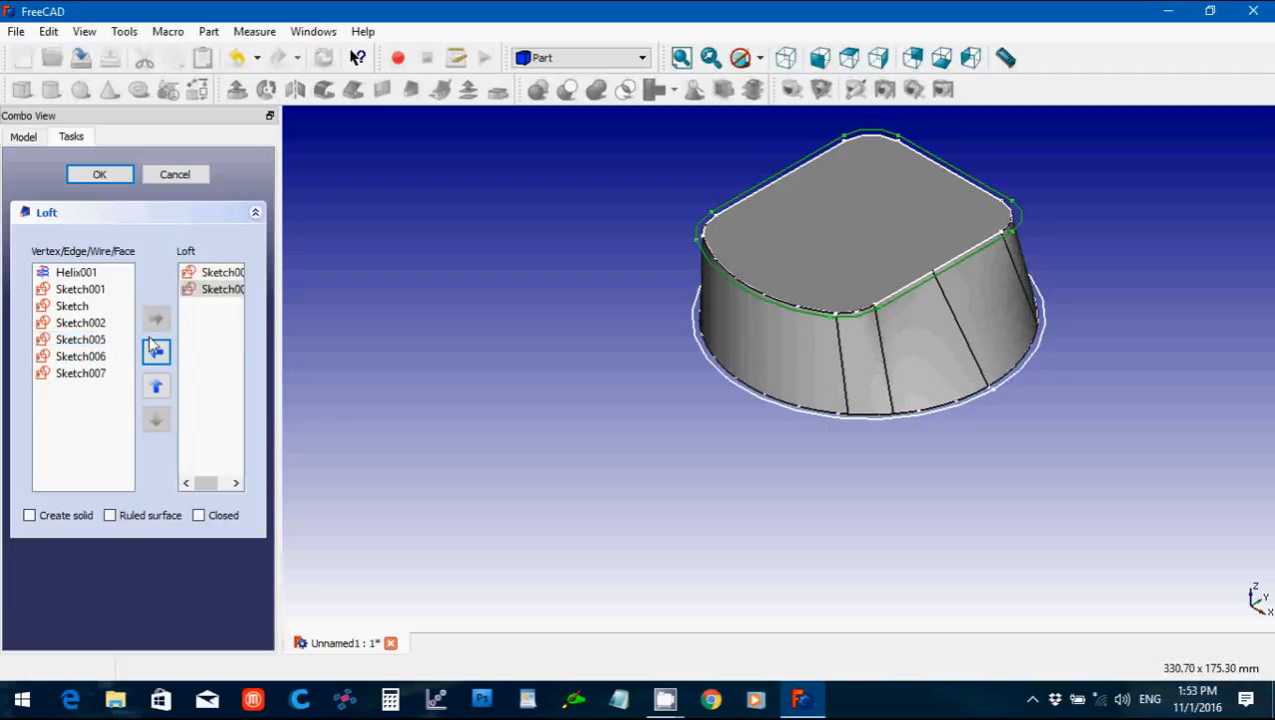
left_click(30, 516)
left_click(109, 174)
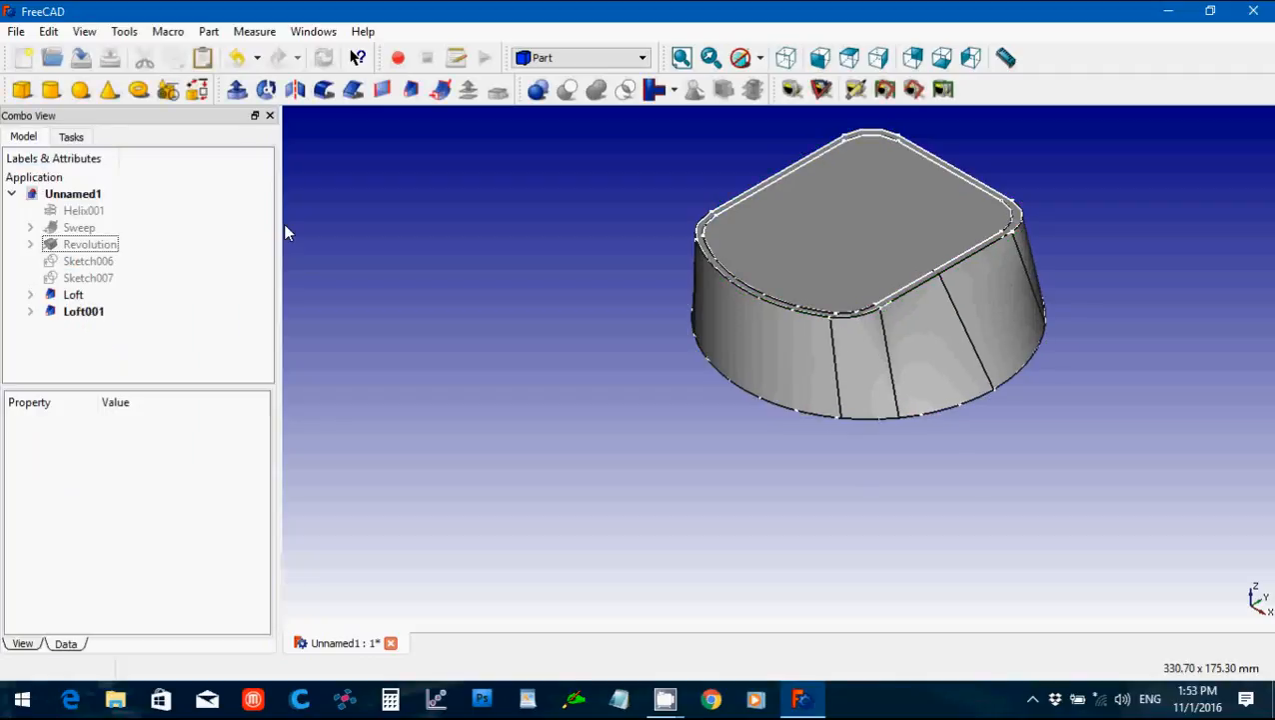
Hide the profile sketches of both lofts: Sketch002, Sketch005, Sketch003 and Sketch004.
left_click(30, 295)
left_click(82, 314)
left_click(90, 329)
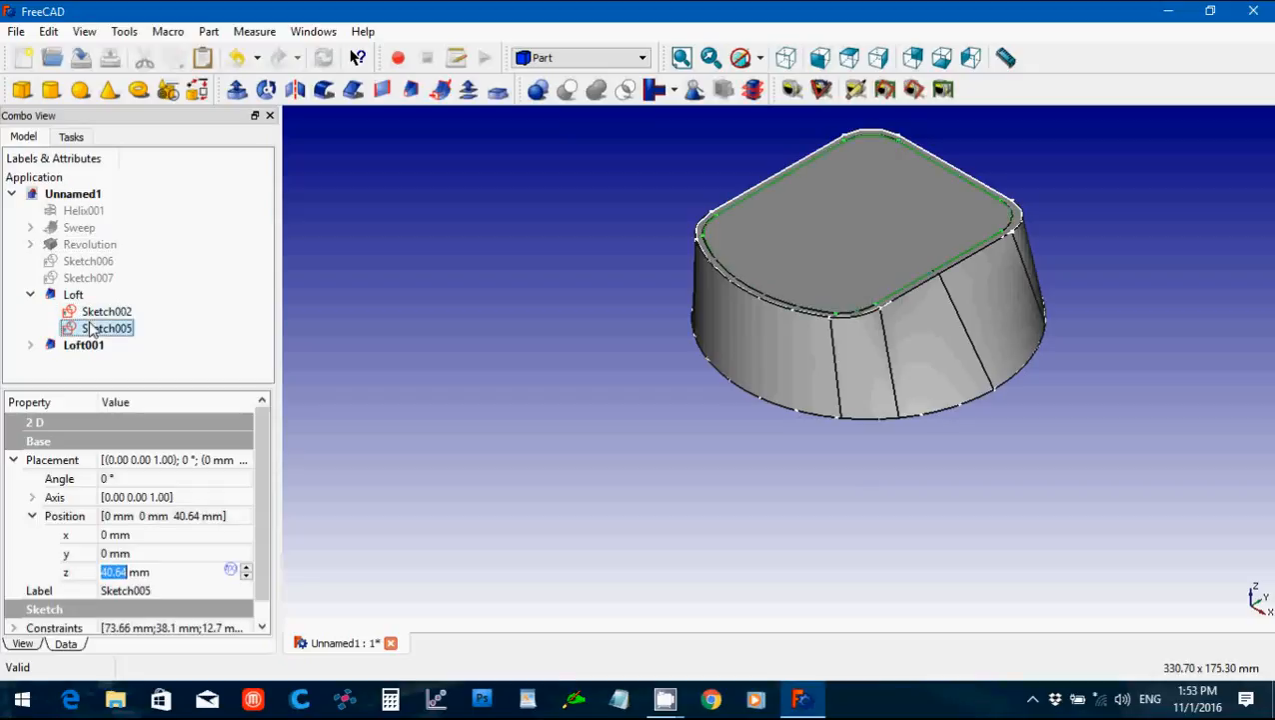
key("shift+Up")
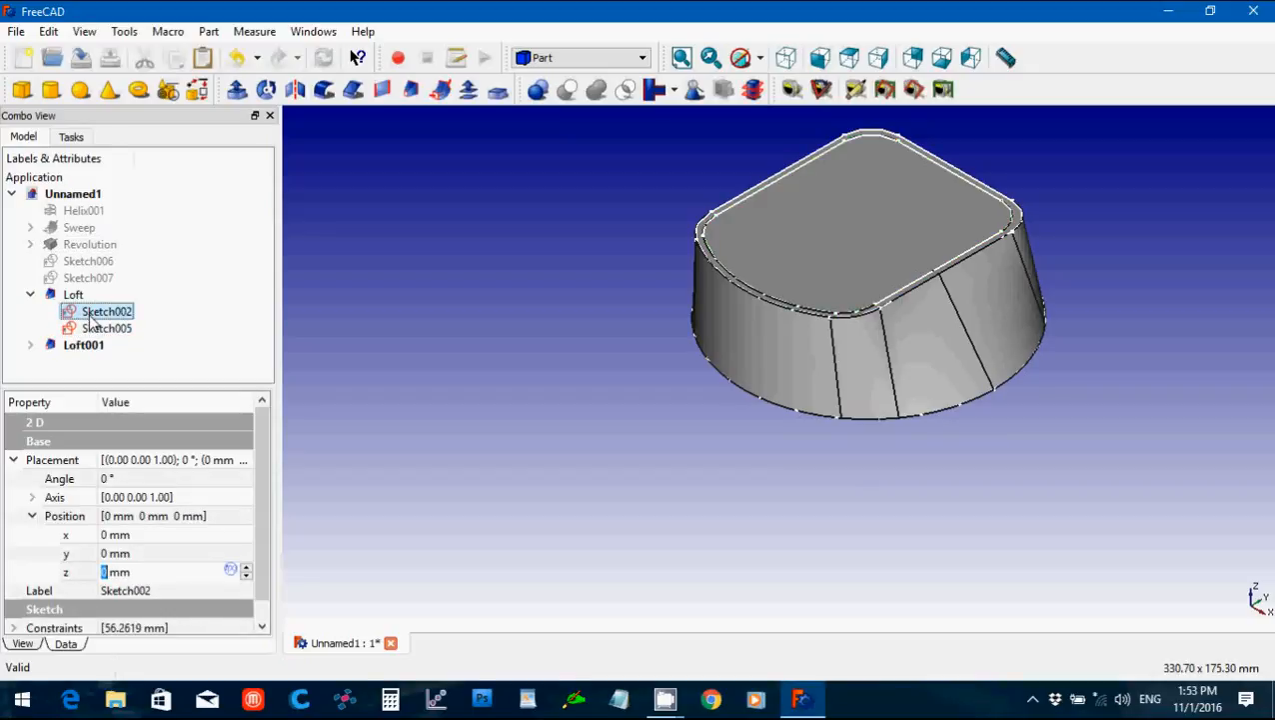
left_click(30, 344)
left_click(103, 364)
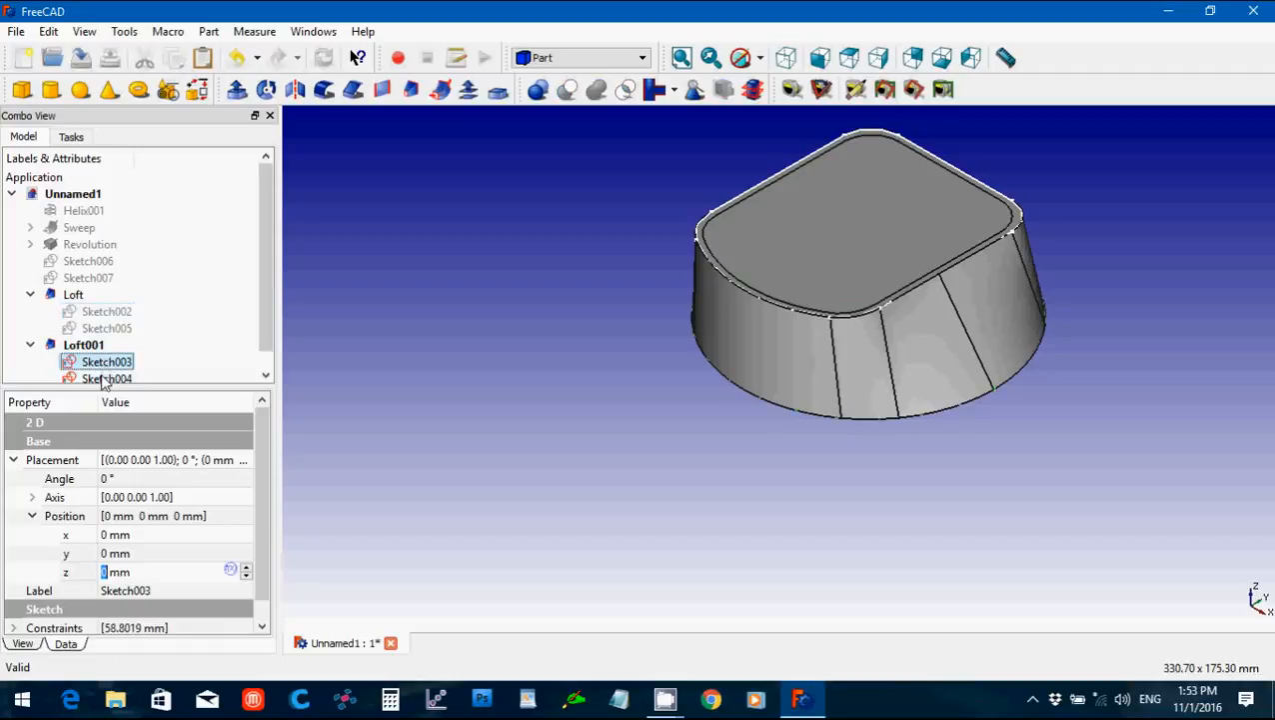
left_click(104, 379, "ctrl")
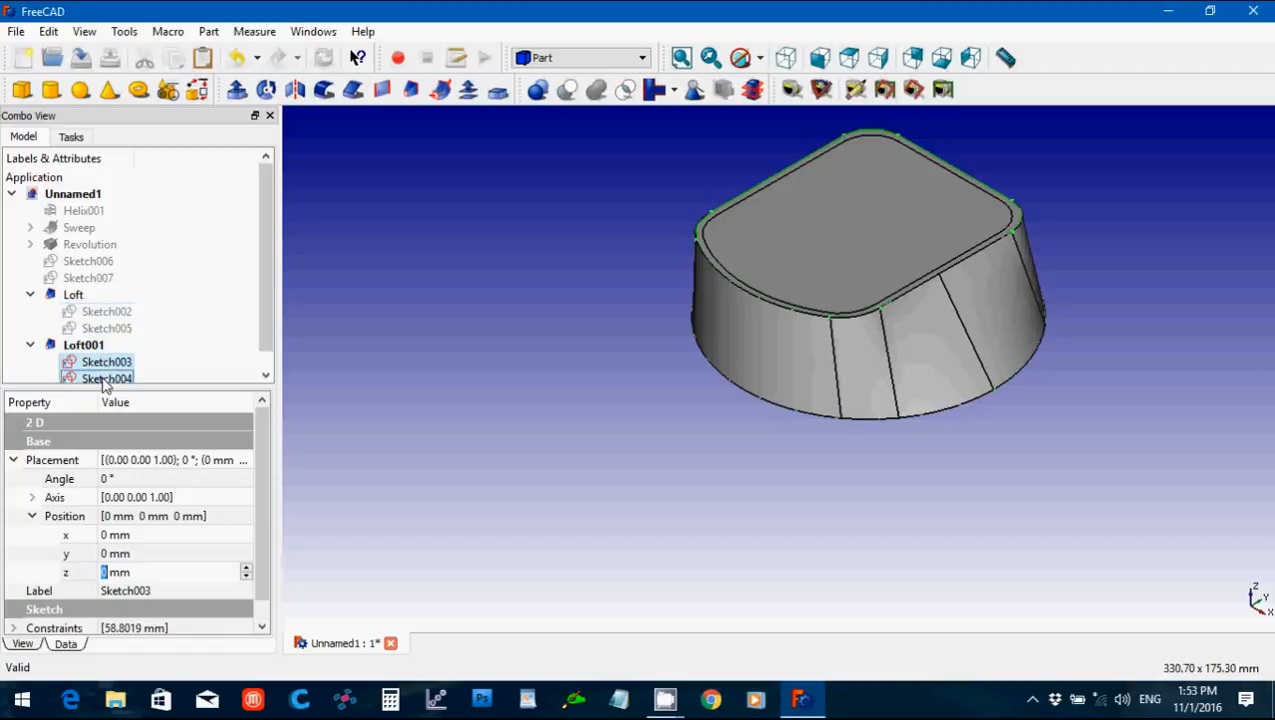
left_click(30, 345)
left_click(31, 295)
left_click(182, 342)
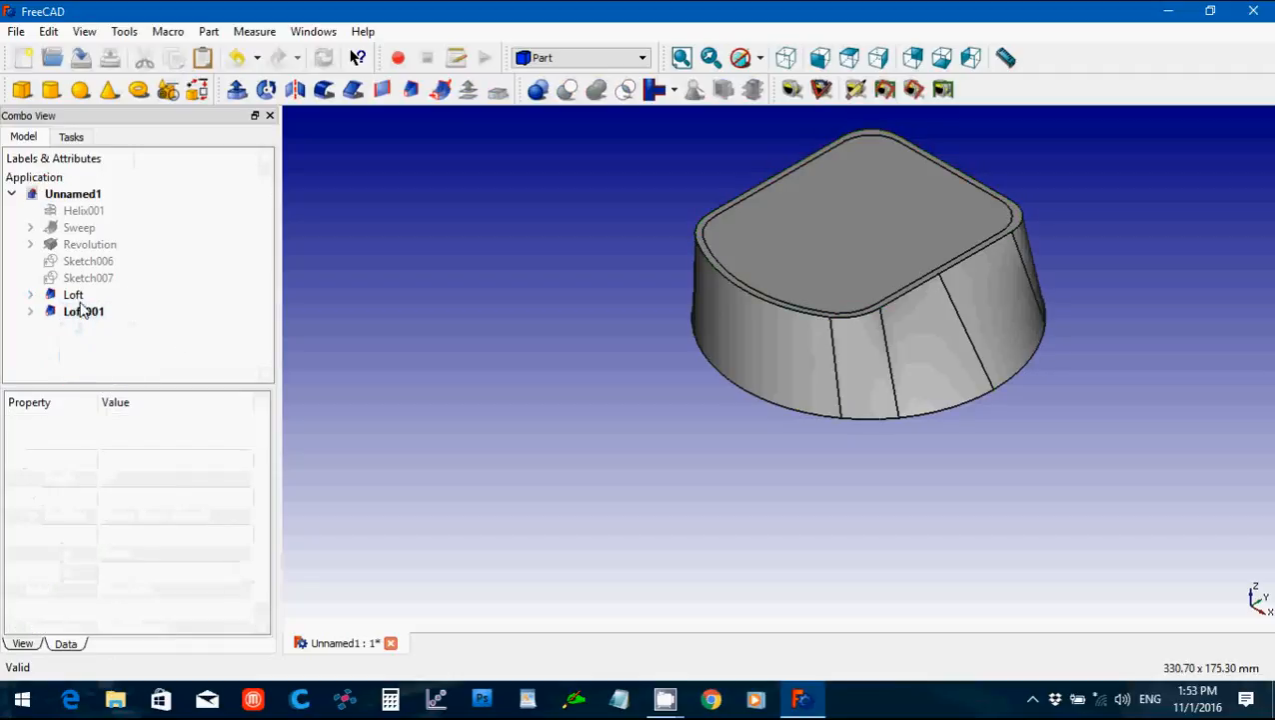
Cut the inner loft, Loft, from the outer loft, Loft001, to hollow out the transition.
left_click(80, 296)
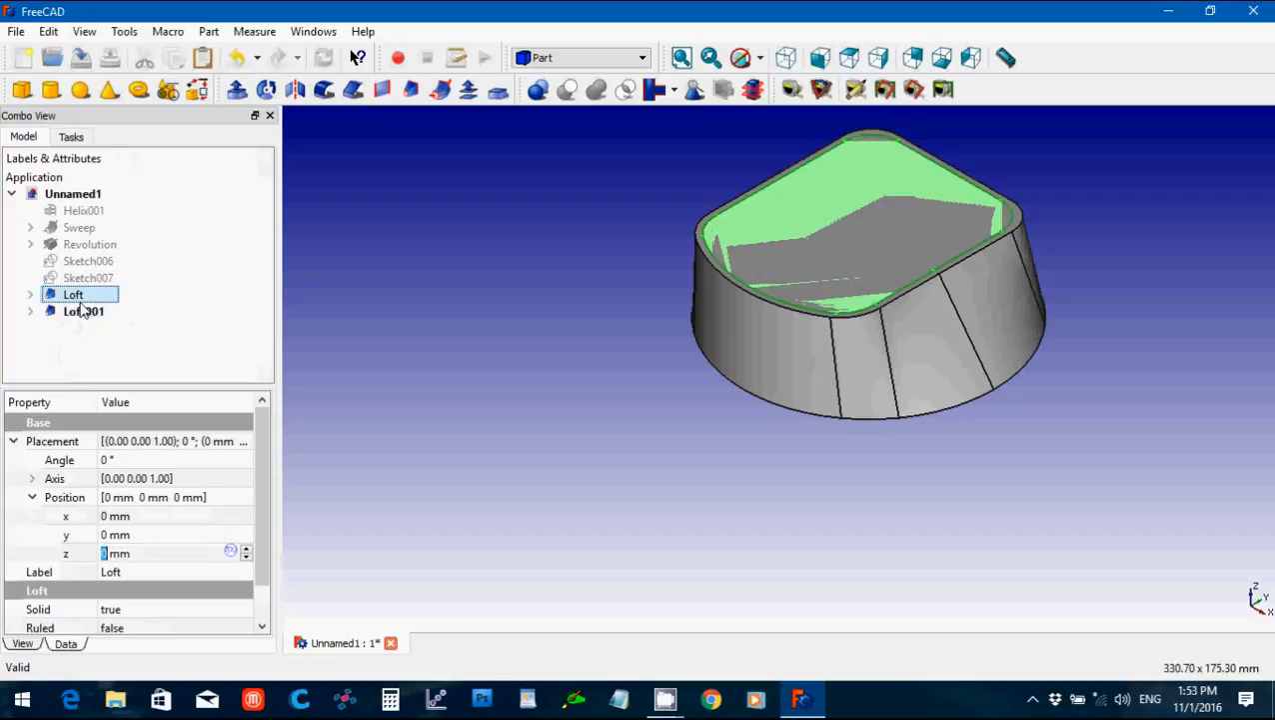
left_click(95, 313)
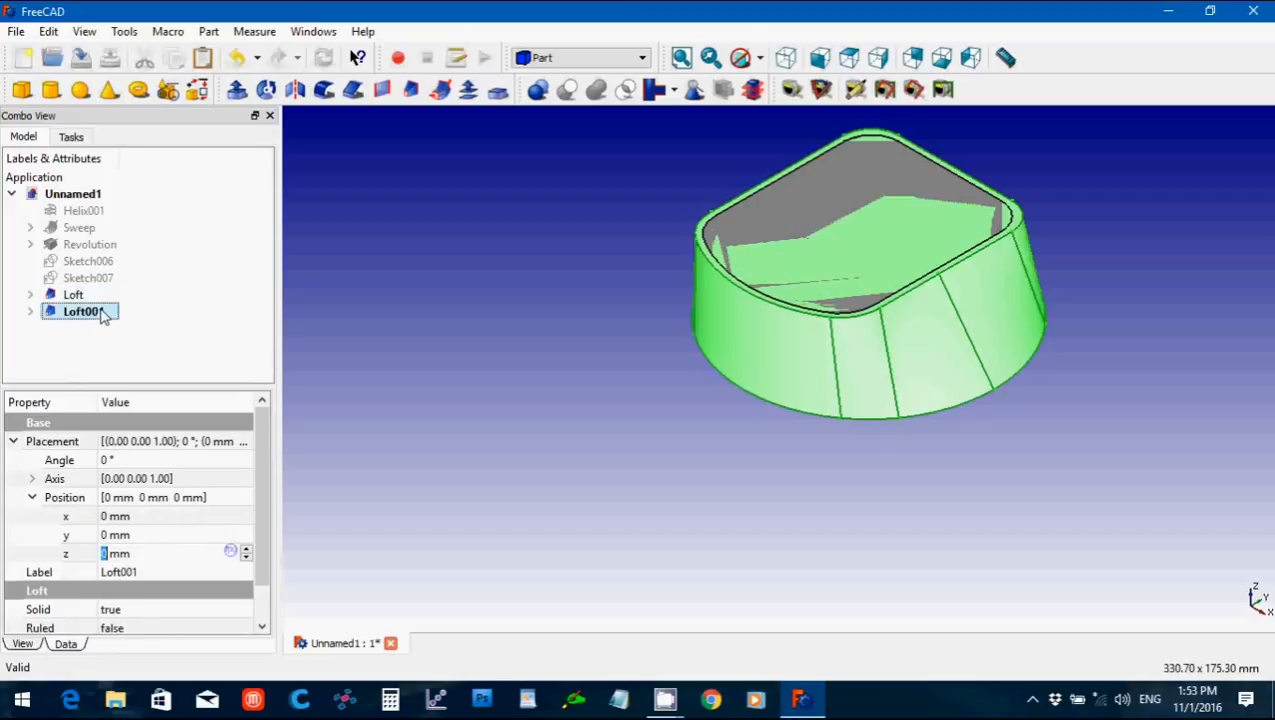
left_click(100, 298, "ctrl")
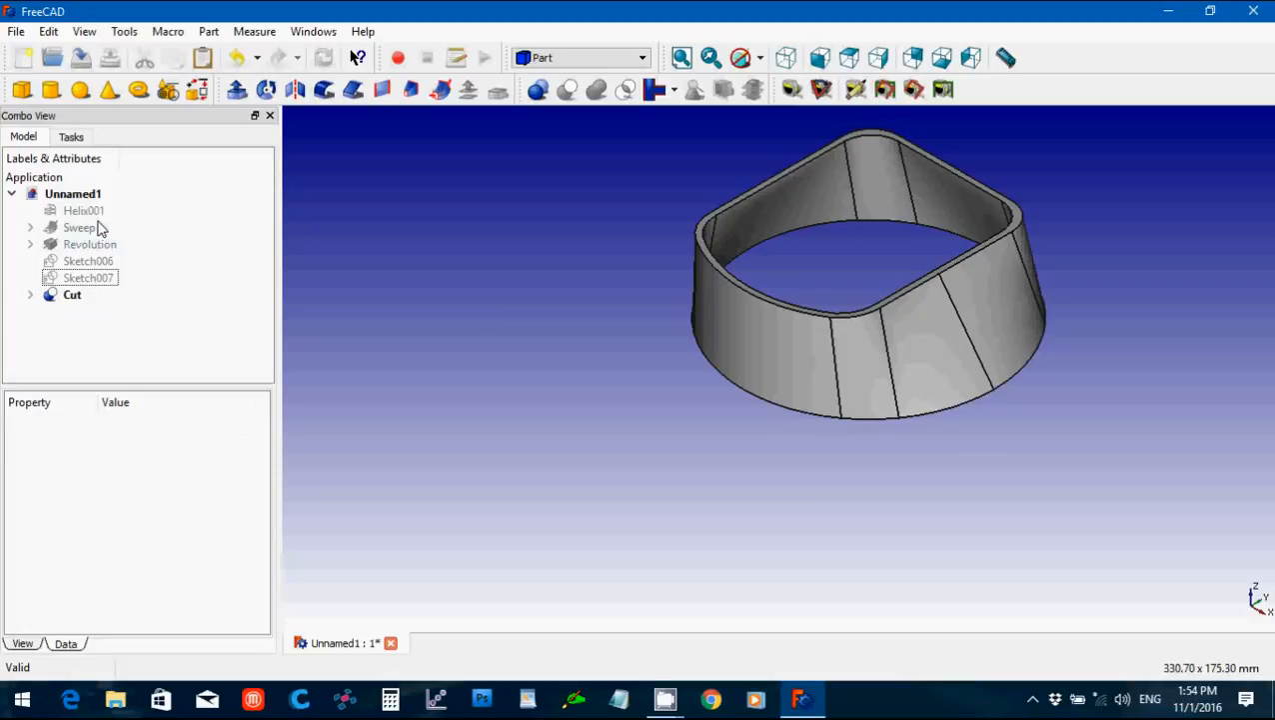
left_click(424, 342)
Show the hidden copies of the raised outlines, Sketch006 and Sketch007.
left_click(88, 261)
left_click(90, 280, "ctrl")
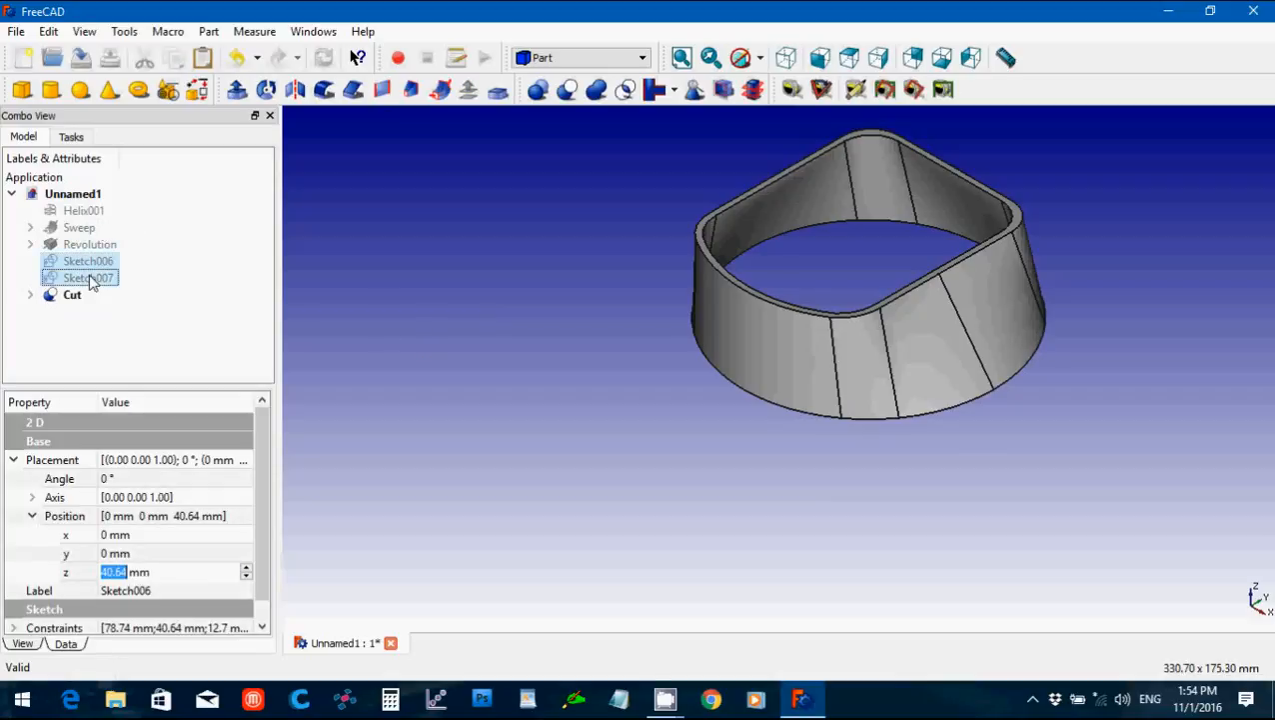
key("space")
left_click(444, 339)
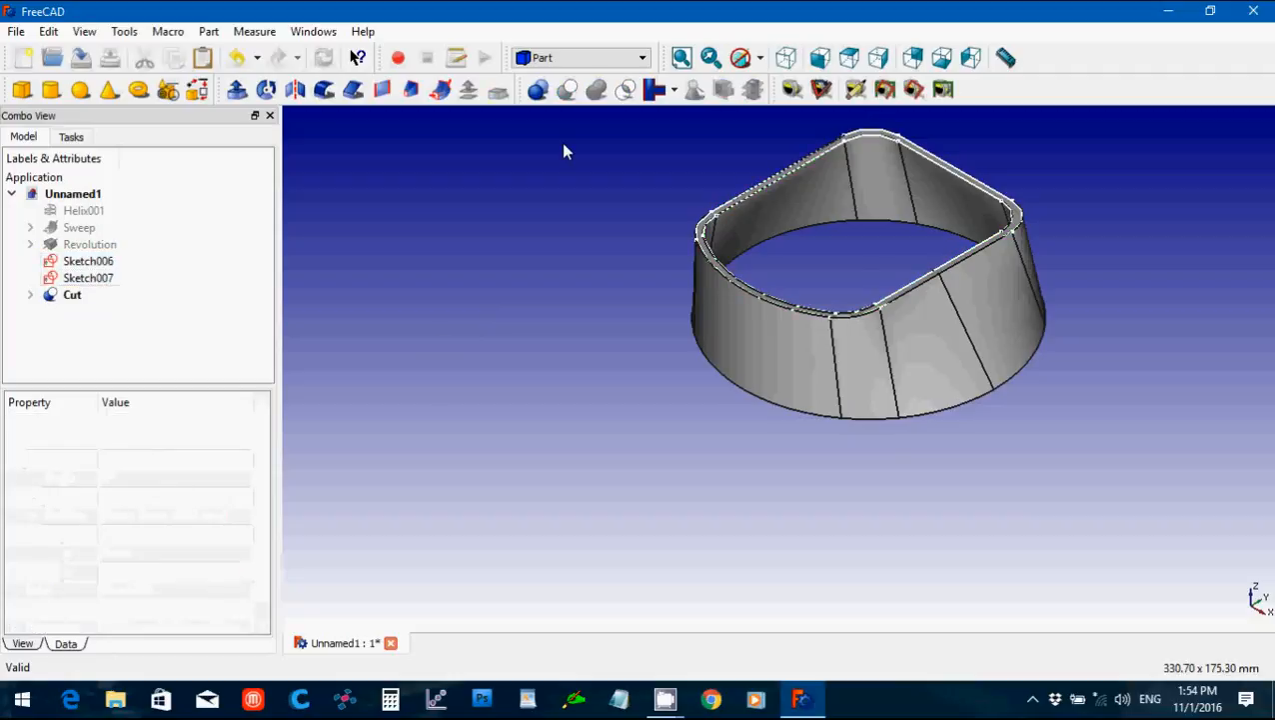
Switch to the Part Design workbench and pad the larger outline, Sketch006, by 117.76 mm.
left_click(554, 62)
left_click(561, 257)
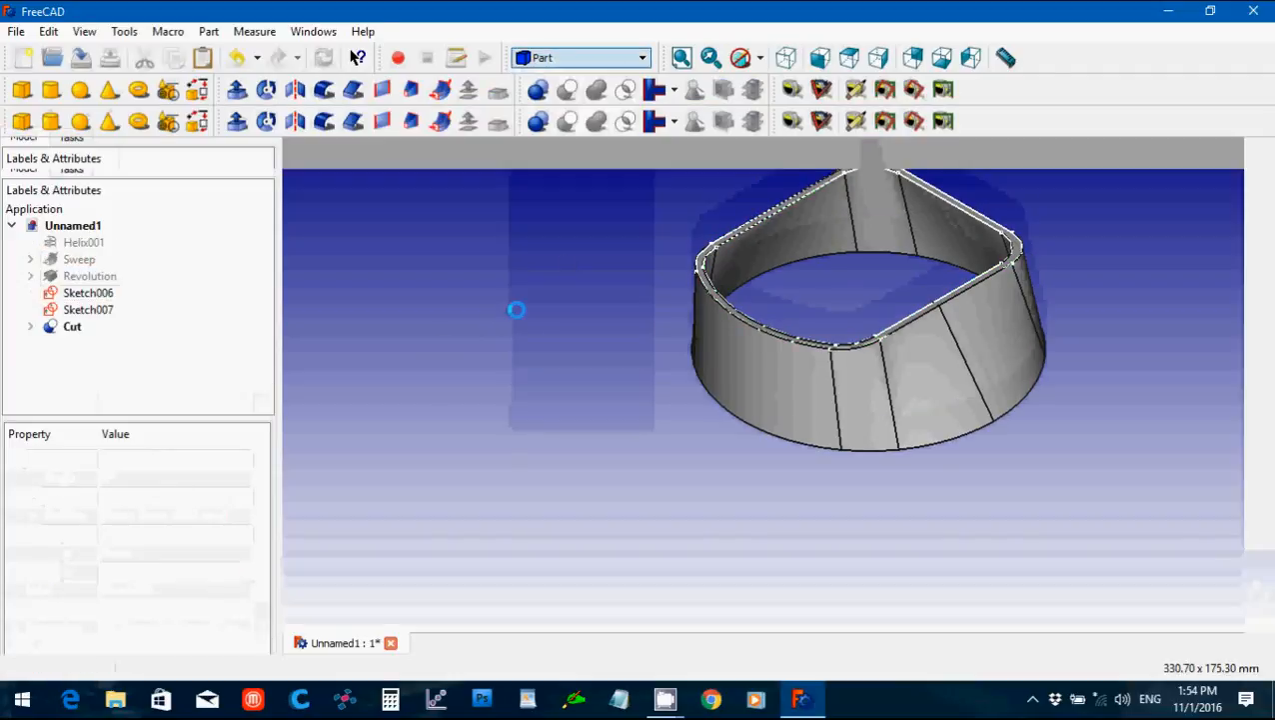
left_click(28, 139)
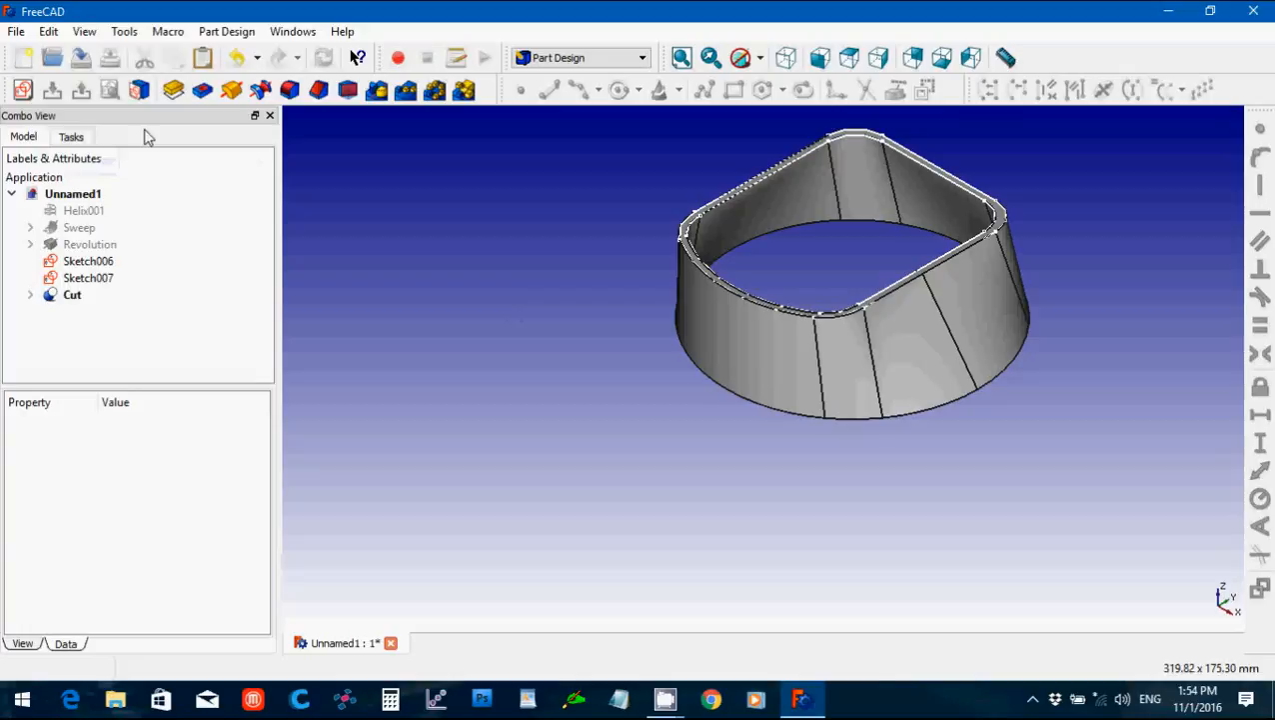
left_click(108, 263)
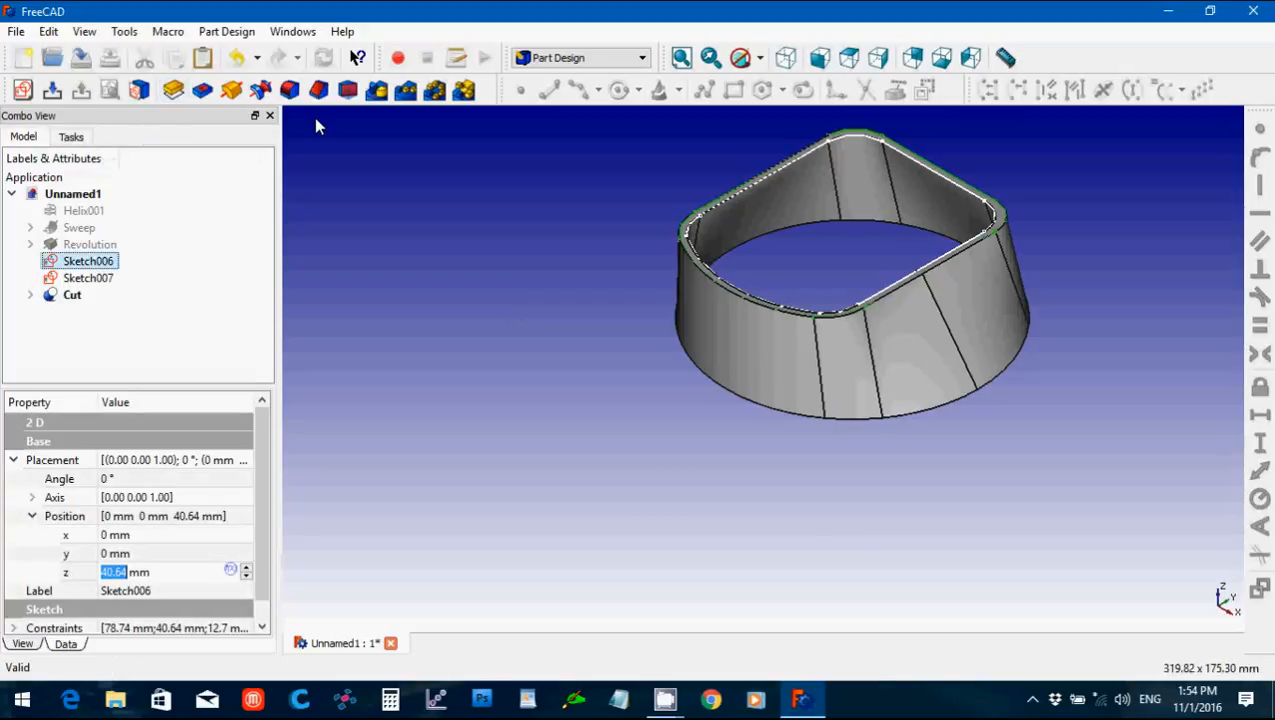
left_click(172, 93)
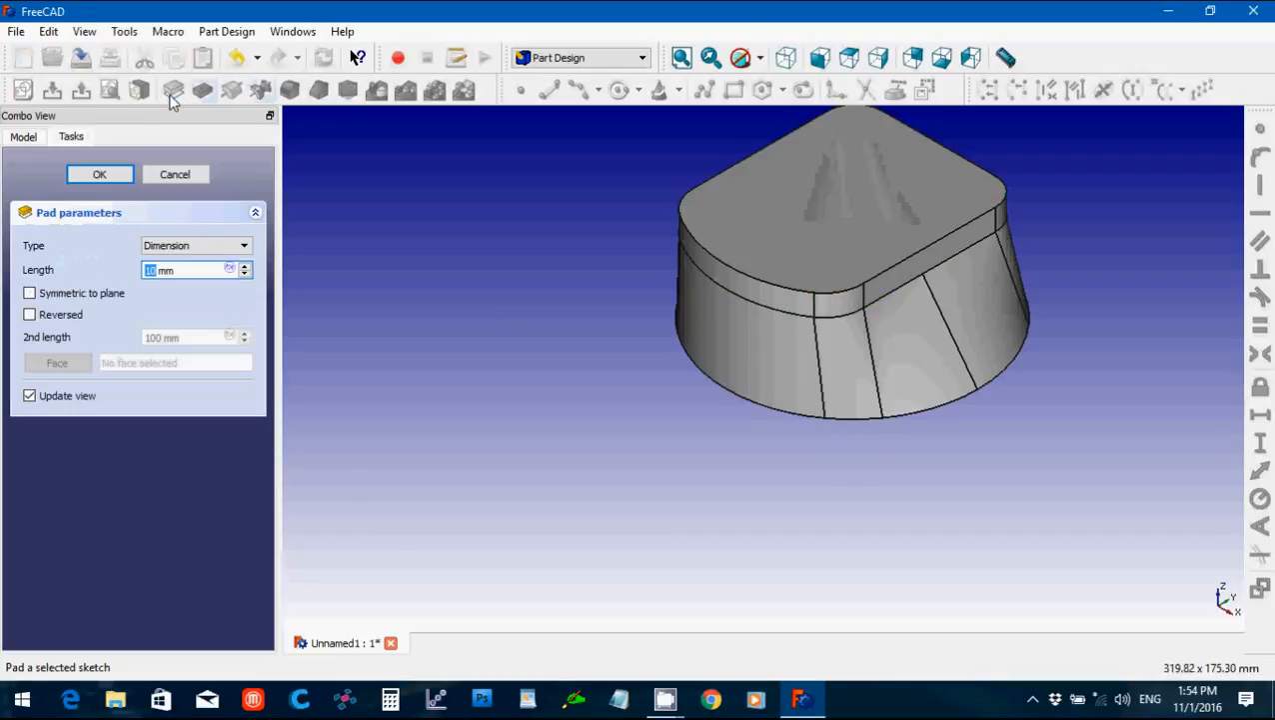
type("117")
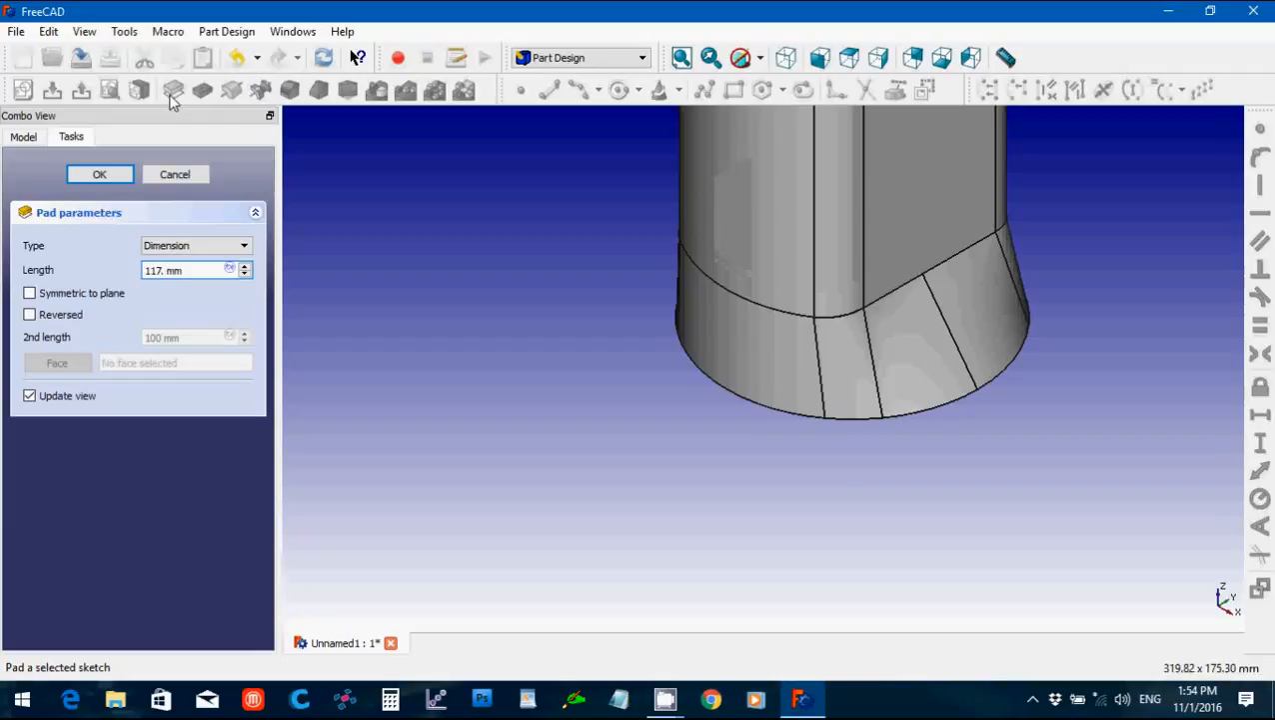
type(".76")
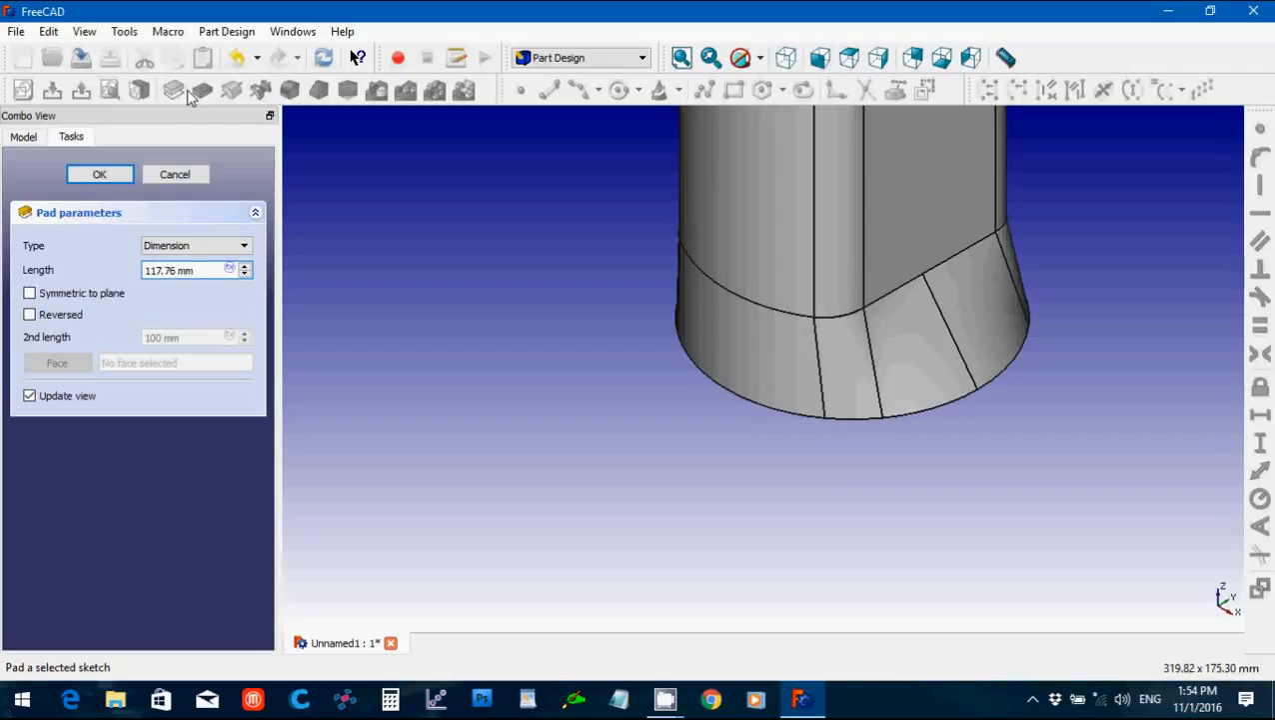
left_click(100, 174)
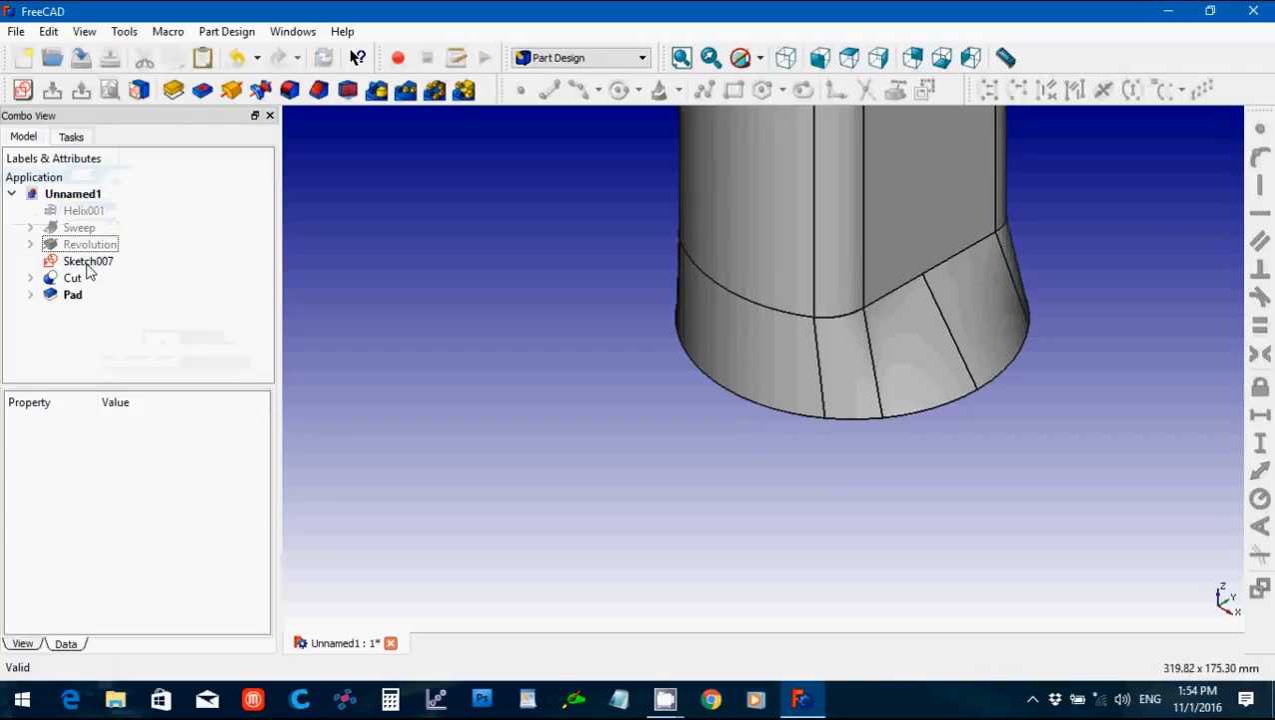
Pad the smaller outline, Sketch007, by 115.22 mm.
left_click(85, 262)
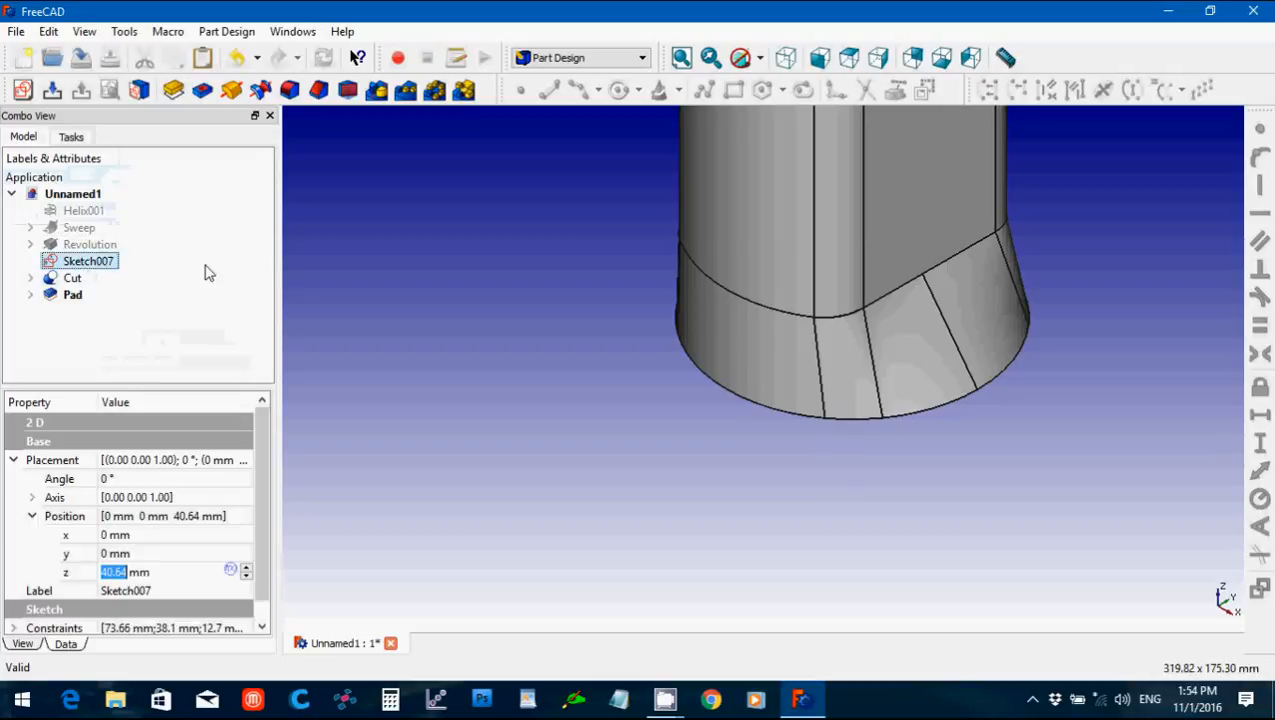
left_click(173, 91)
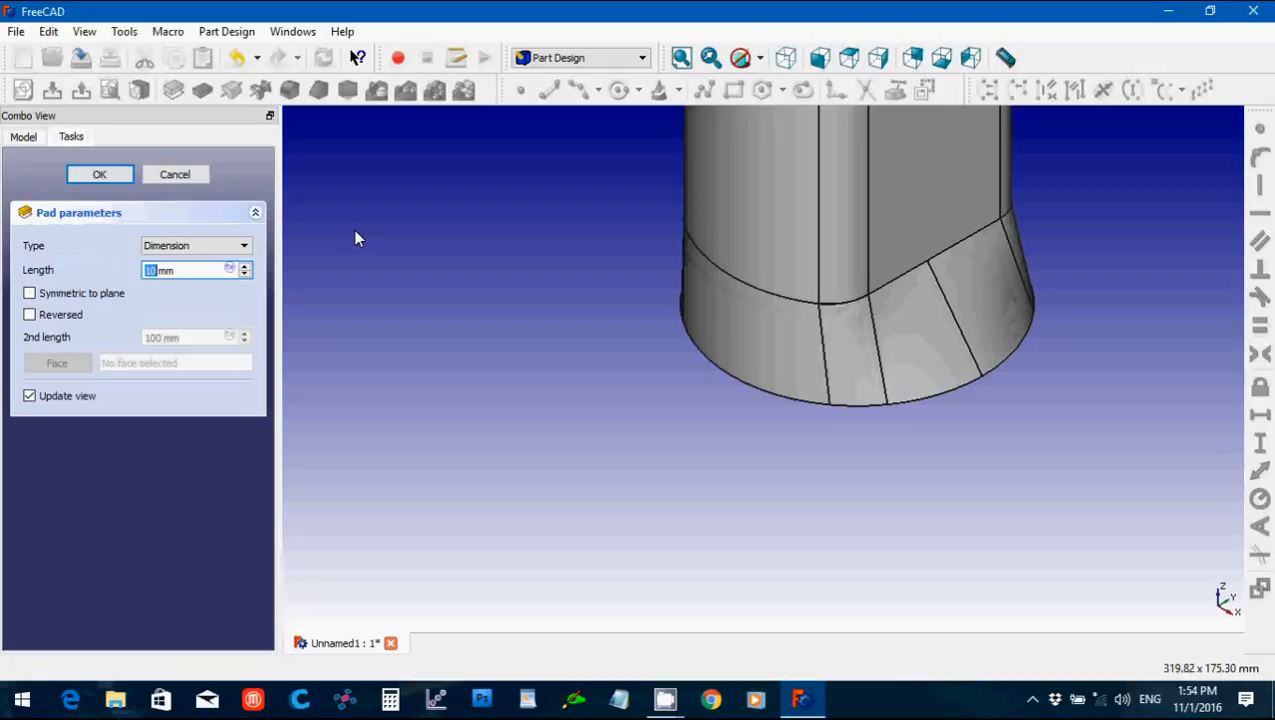
type("115.22")
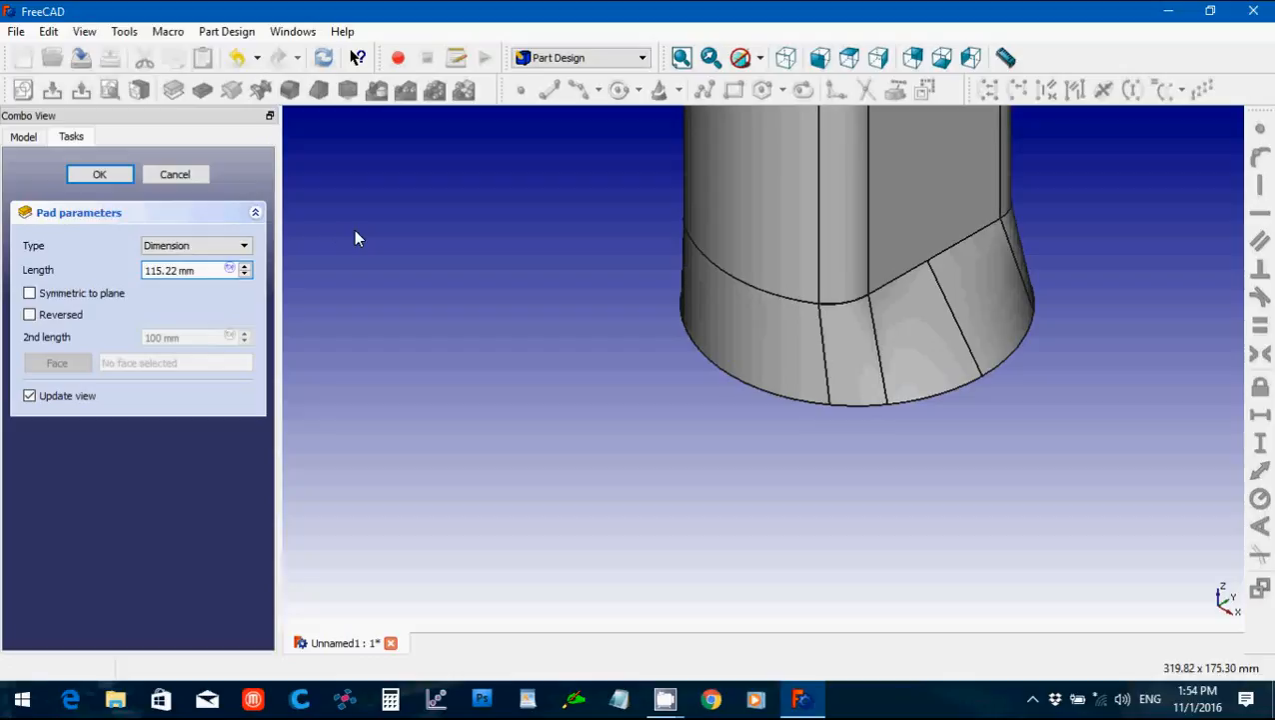
left_click(100, 175)
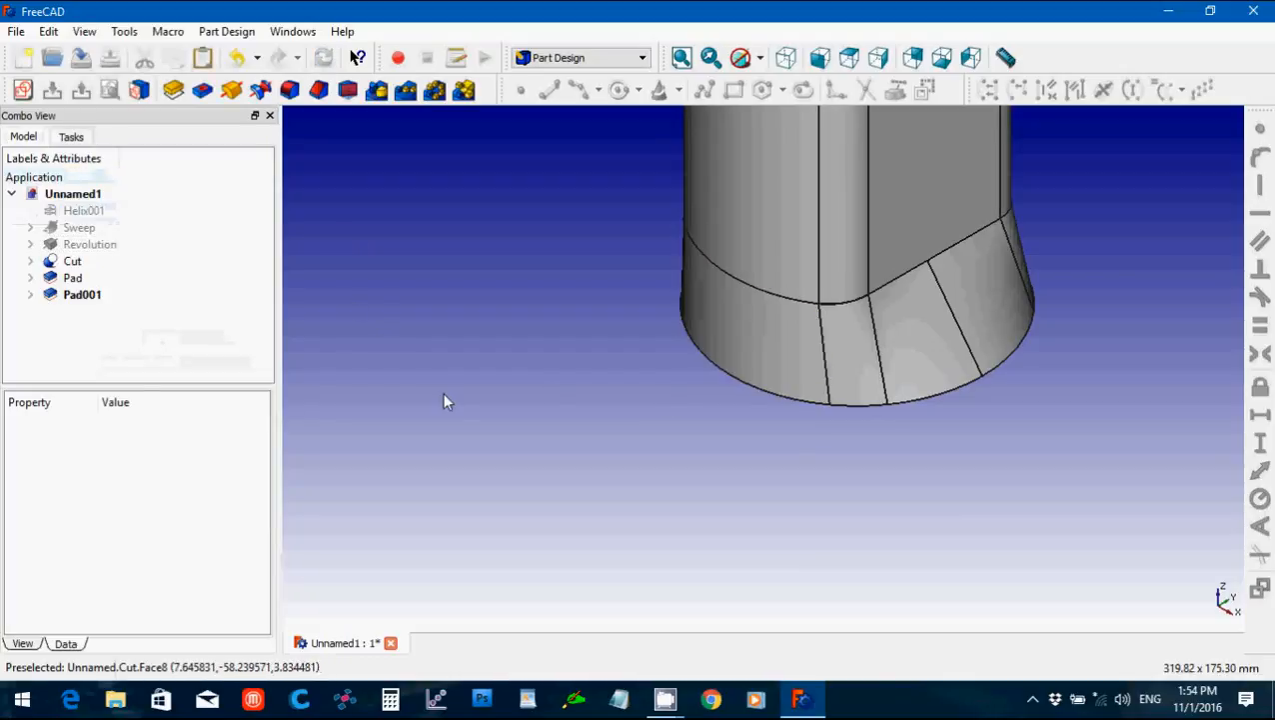
Hide the hollow transition body, Cut, to expose the undersides of the two pads.
left_click(78, 262)
key("space")
left_click(760, 589)
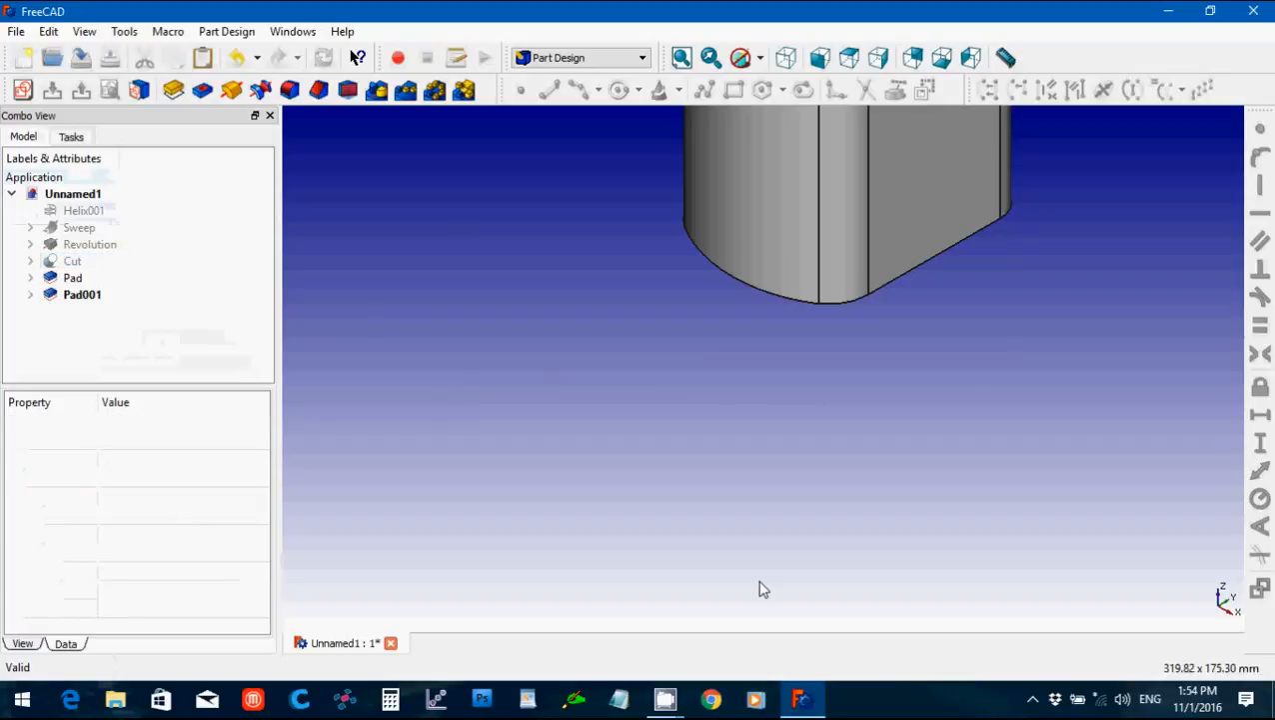
middle_click_drag(760, 588, 812, 393)
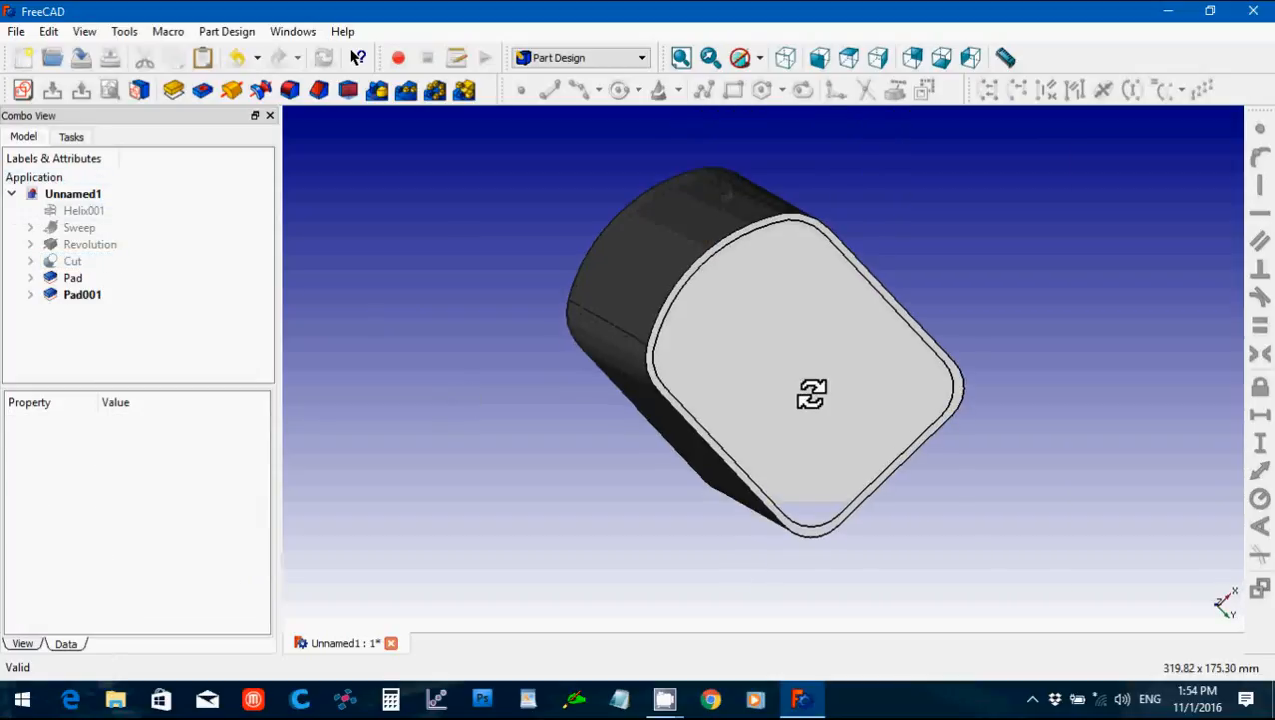
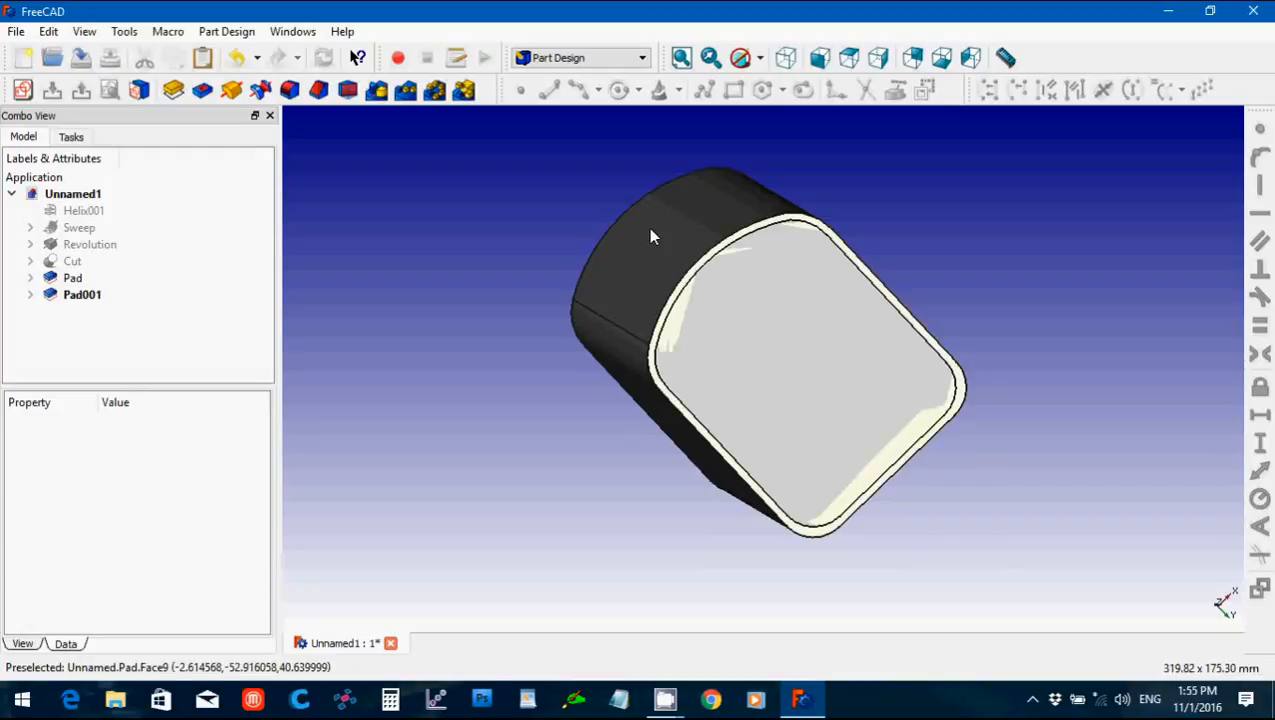
Switch to the Part workbench and cut the smaller pad, Pad001, from the larger one, Pad, to form a closed-end shell.
left_click(572, 57)
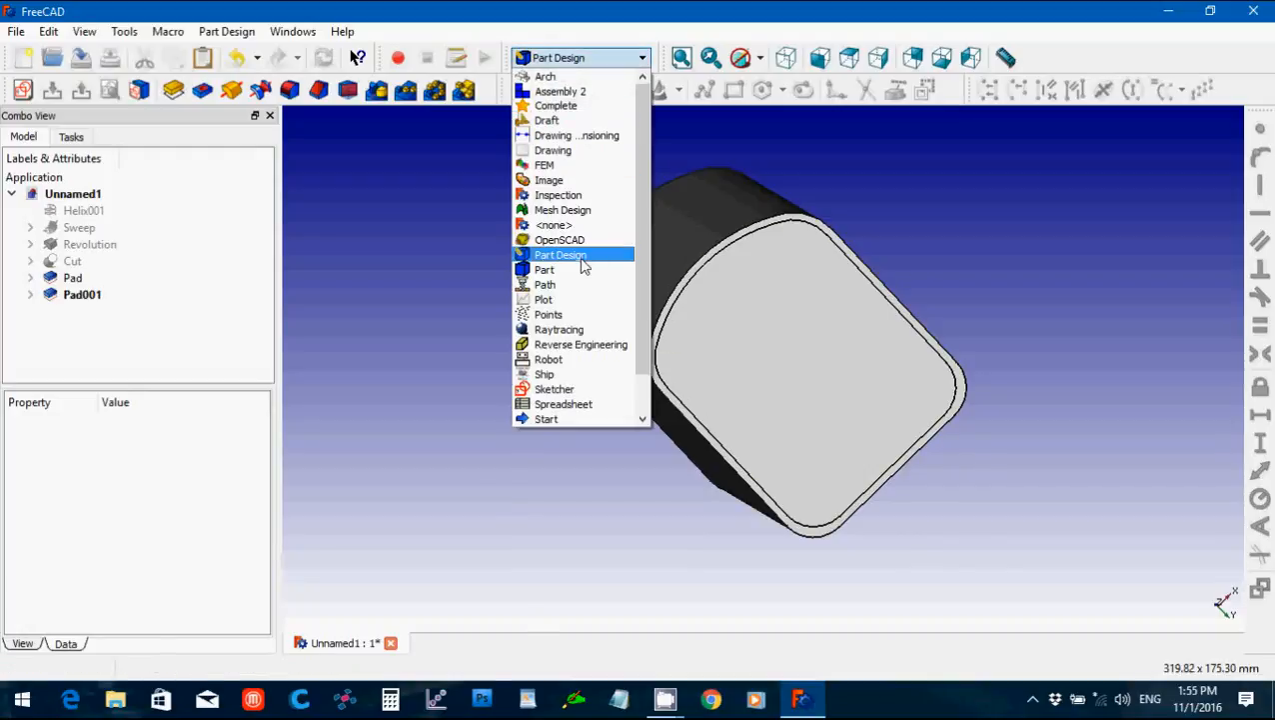
left_click(583, 276)
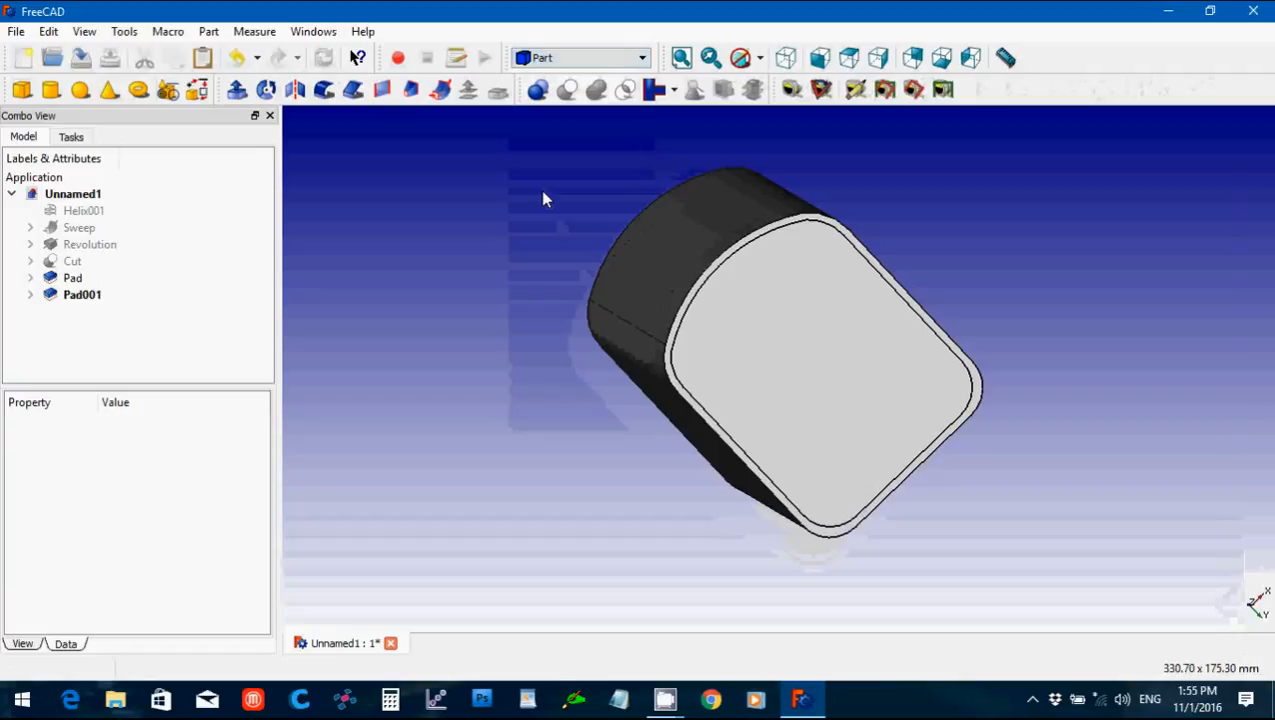
left_click(87, 281)
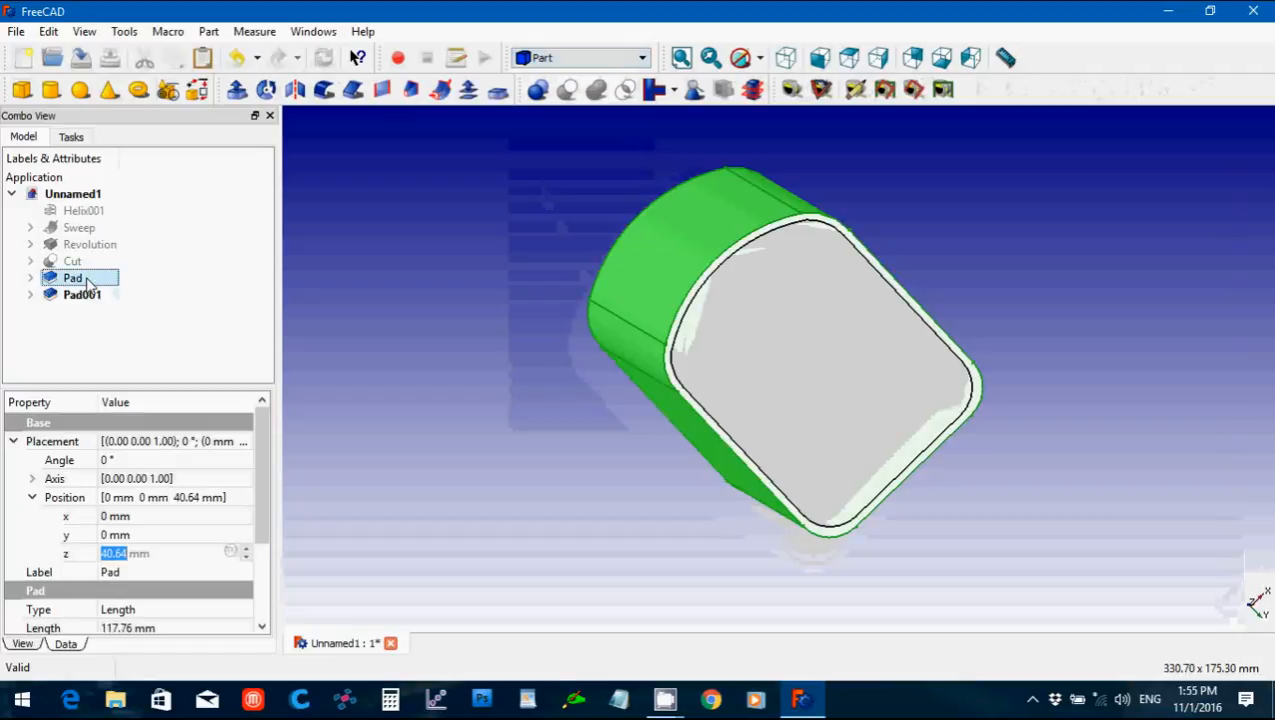
left_click(88, 295, "ctrl")
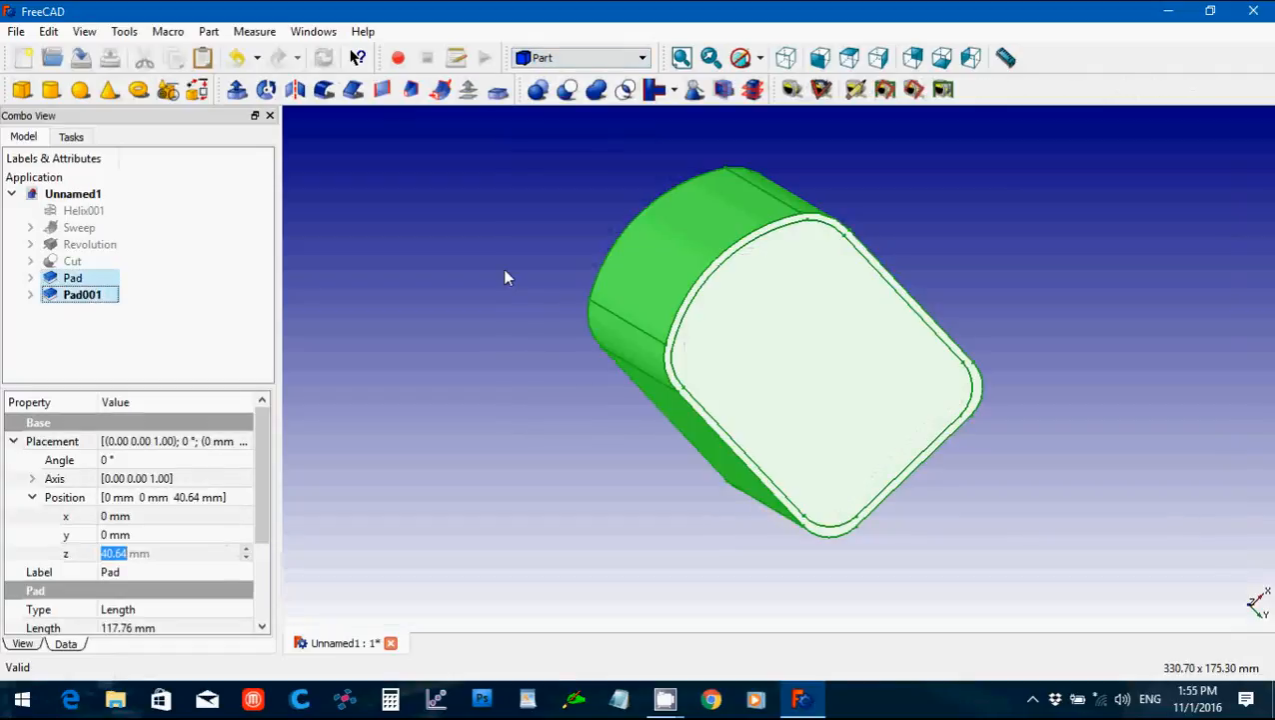
left_click(566, 90)
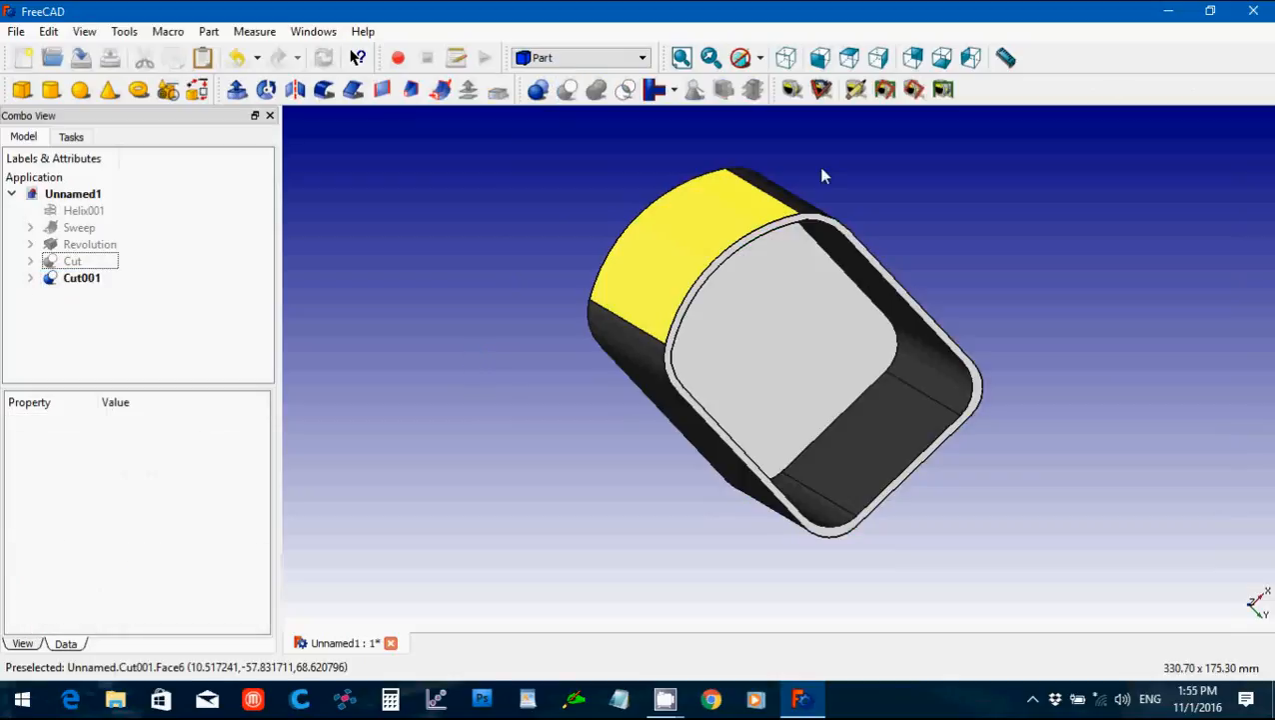
left_click(943, 59)
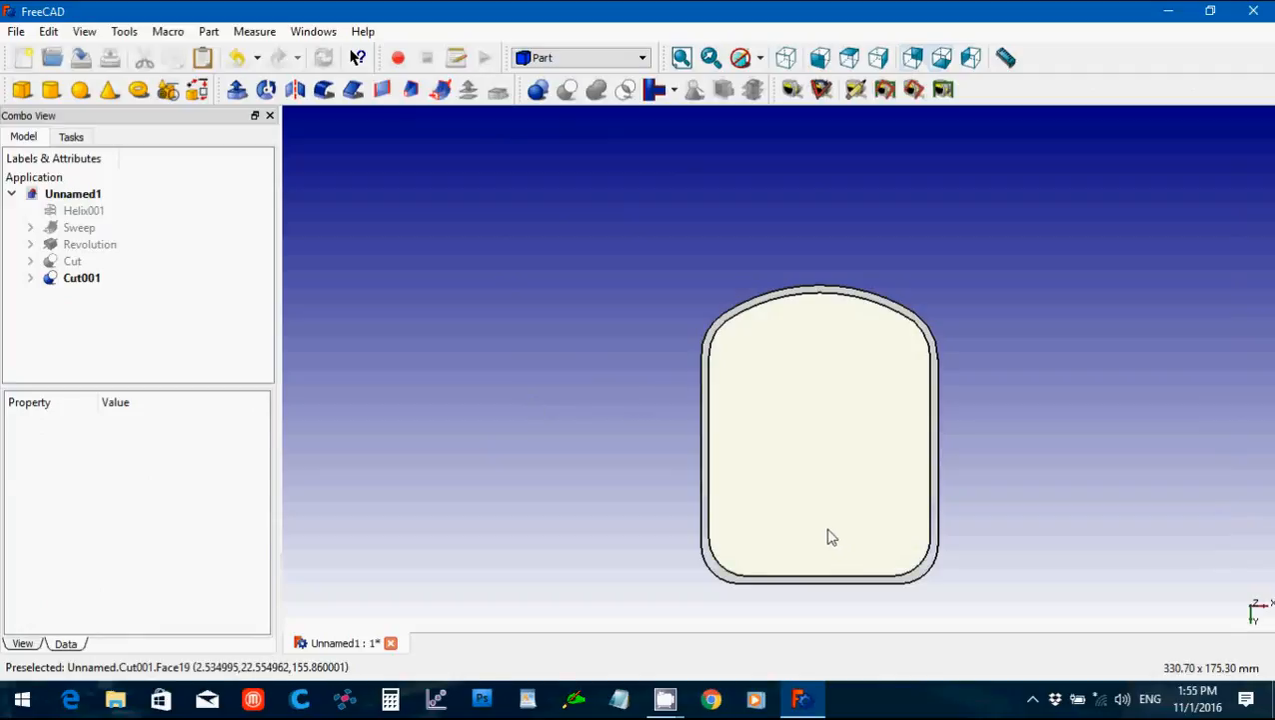
Switch to the Part Design workbench and start a sketch on the inner end face of the hollow body, Cut001.
left_click(834, 538)
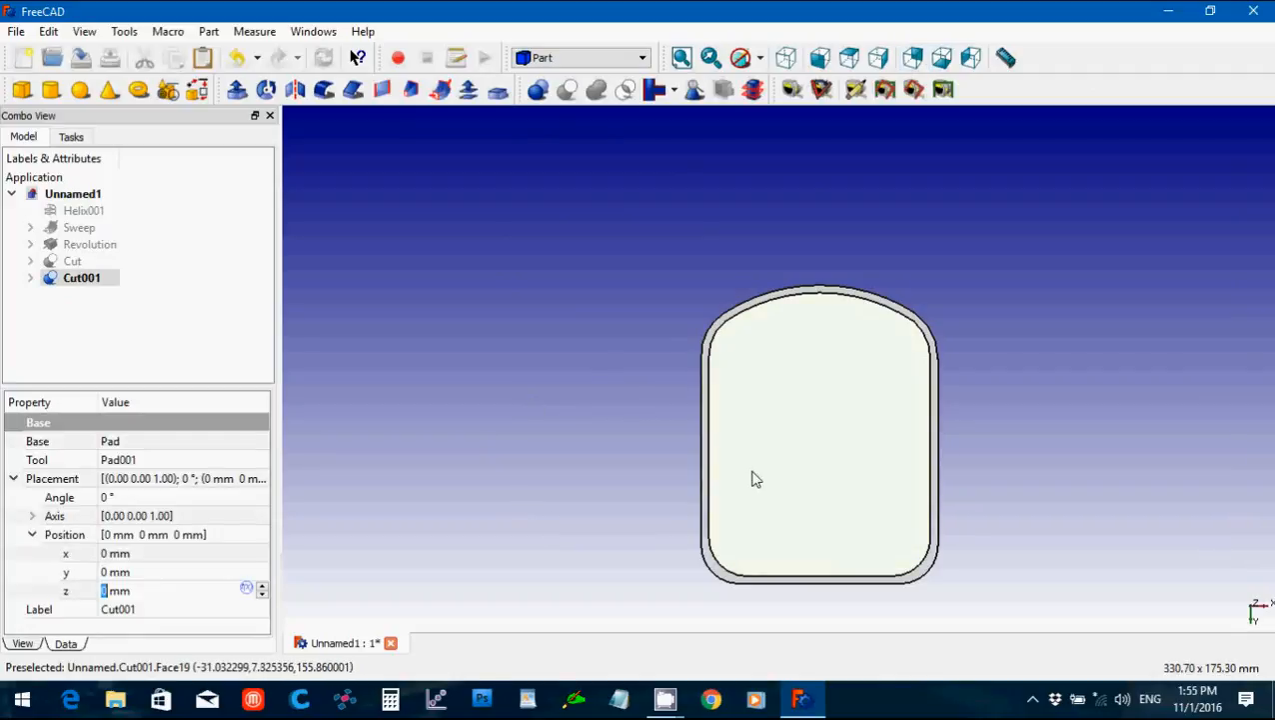
left_click(592, 62)
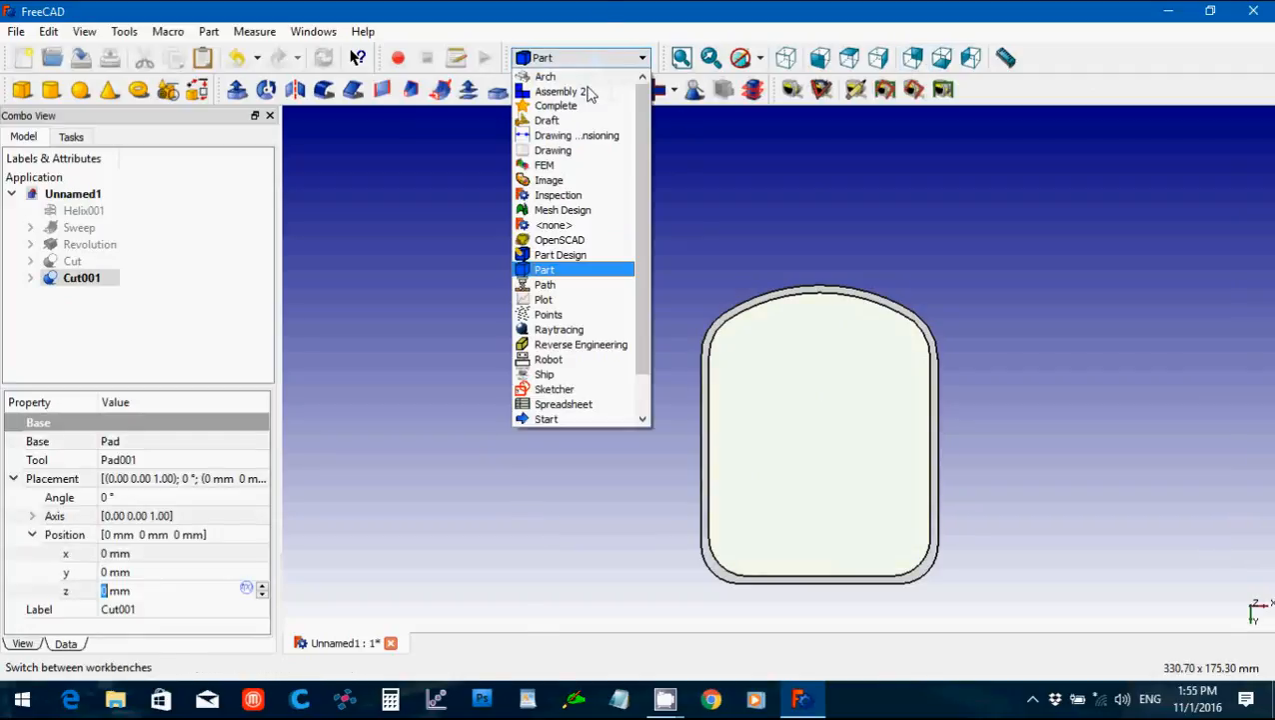
left_click(580, 268)
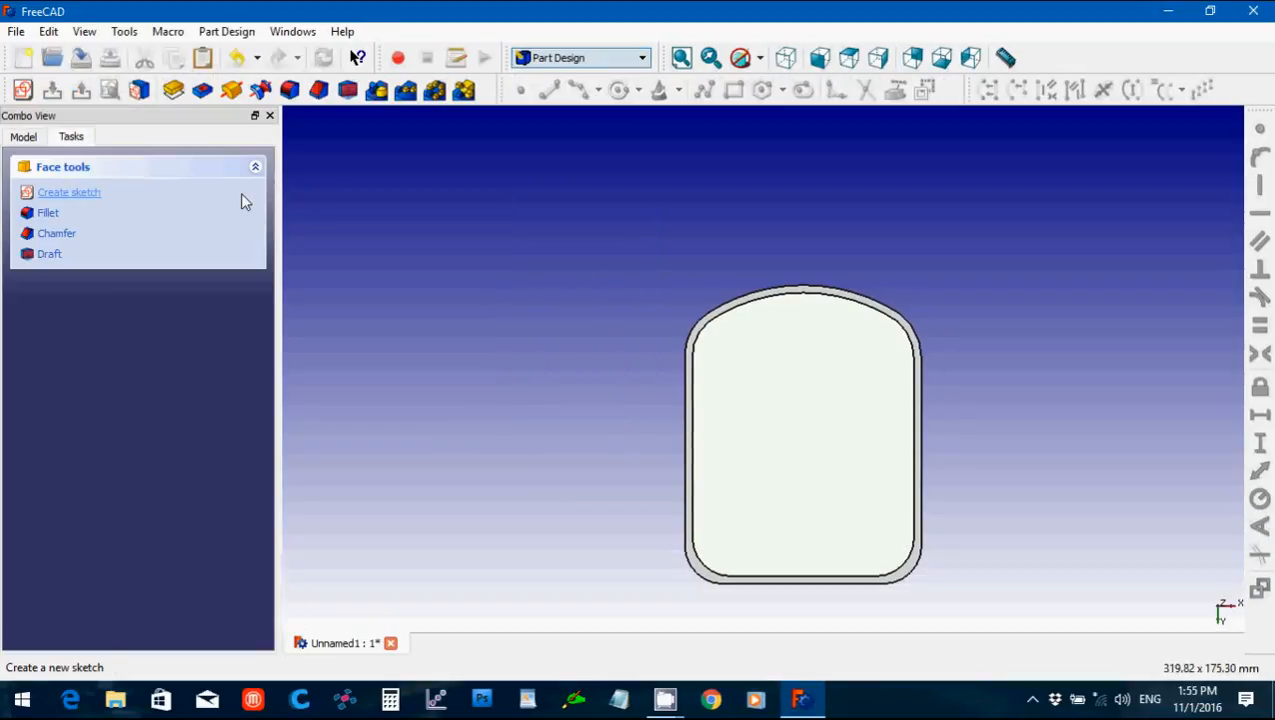
left_click(22, 90)
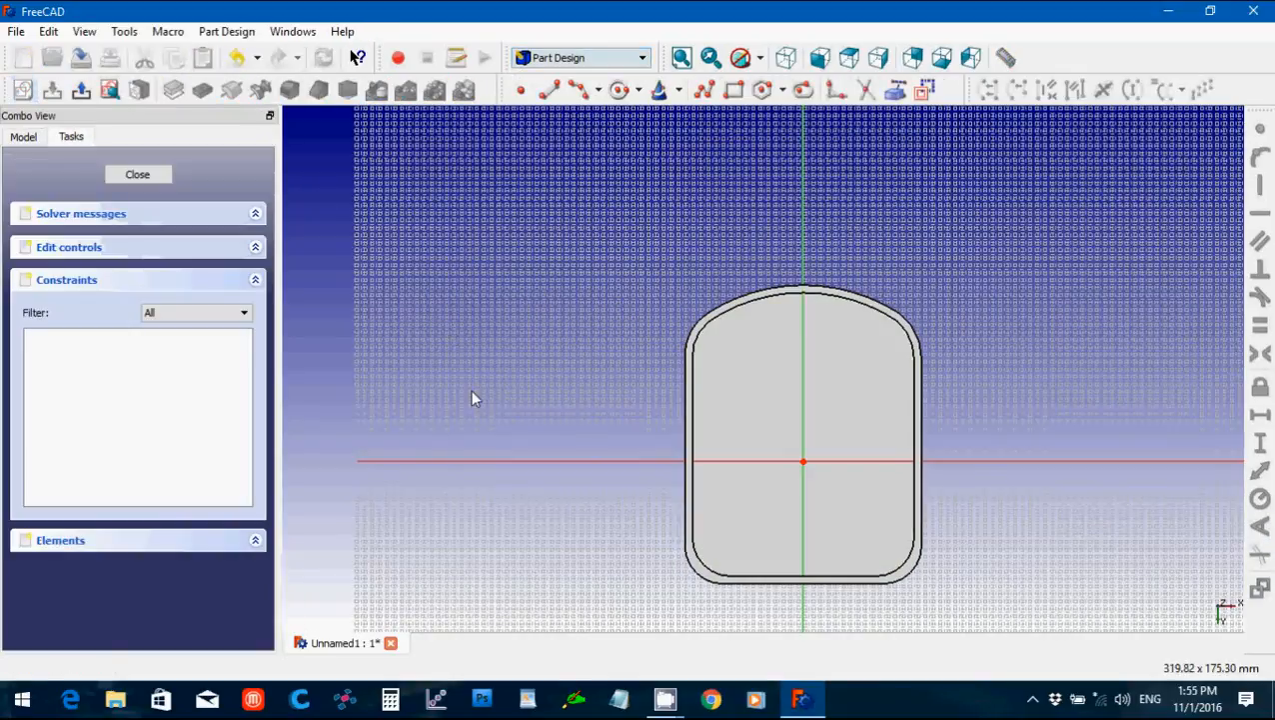
Return to the Part Design workbench with the new sketch still open for editing.
scroll(471, 389, "up", 6)
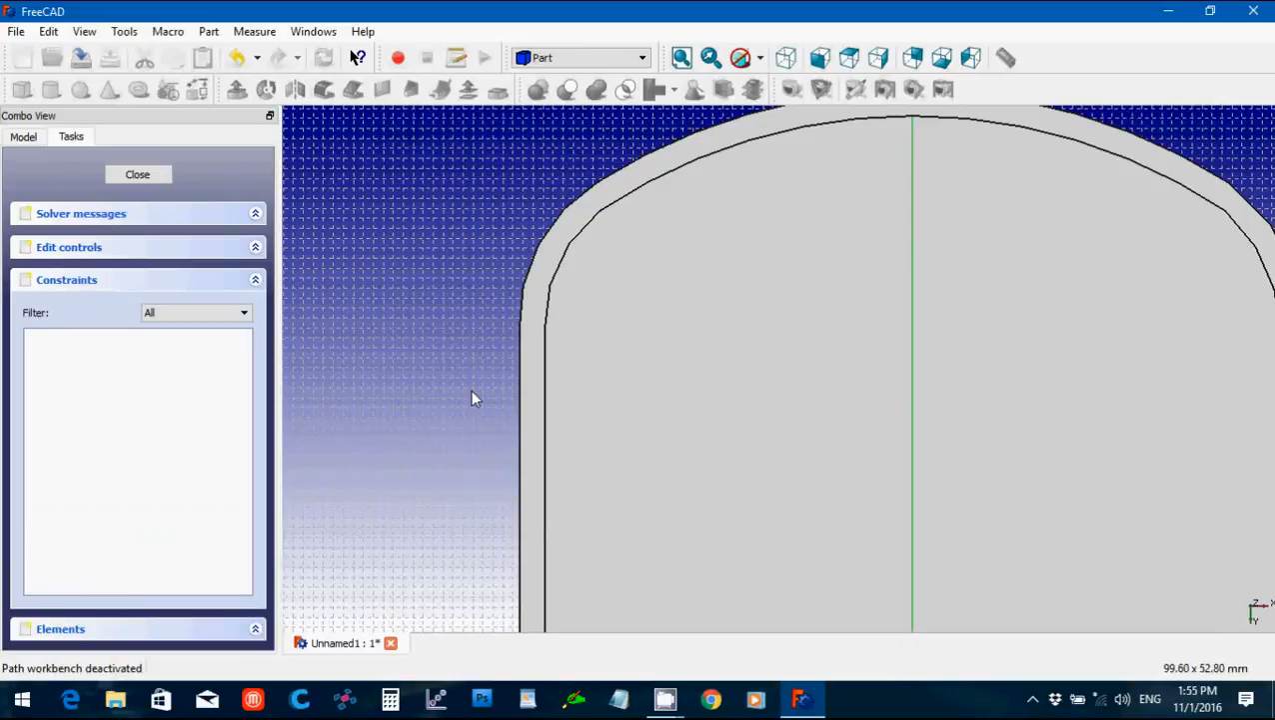
left_click(570, 57)
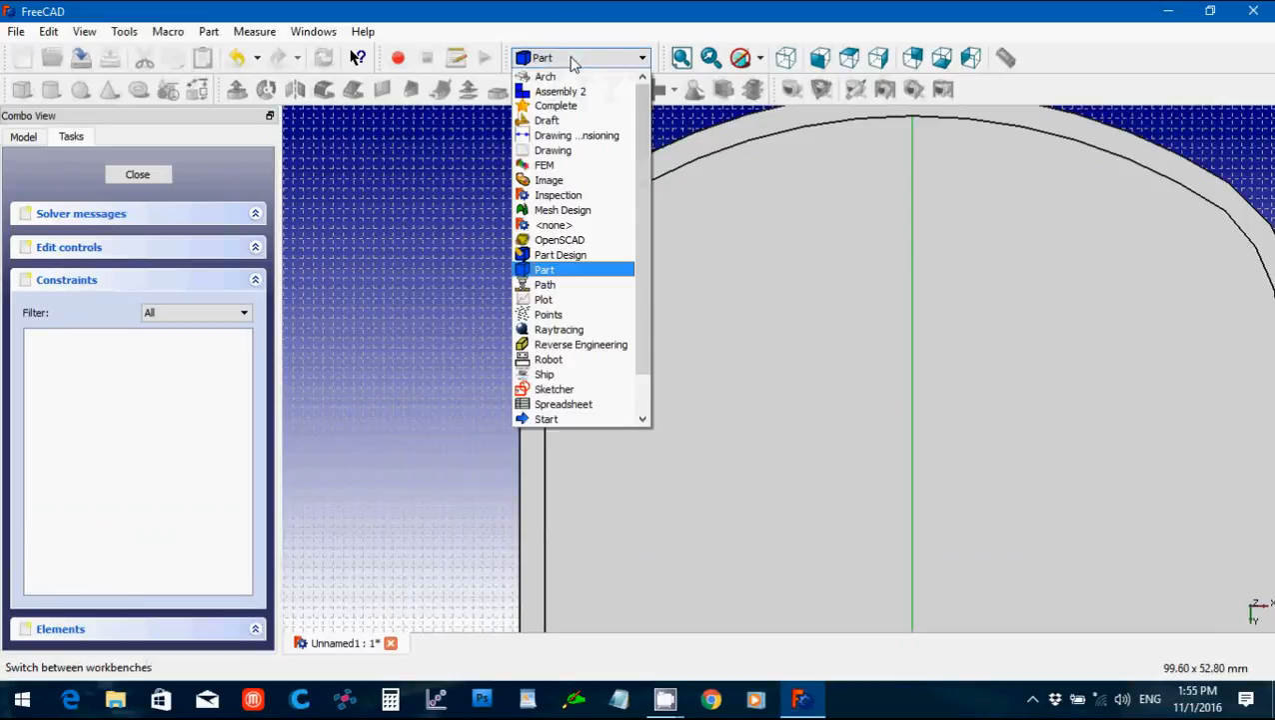
left_click(564, 239)
left_click(561, 60)
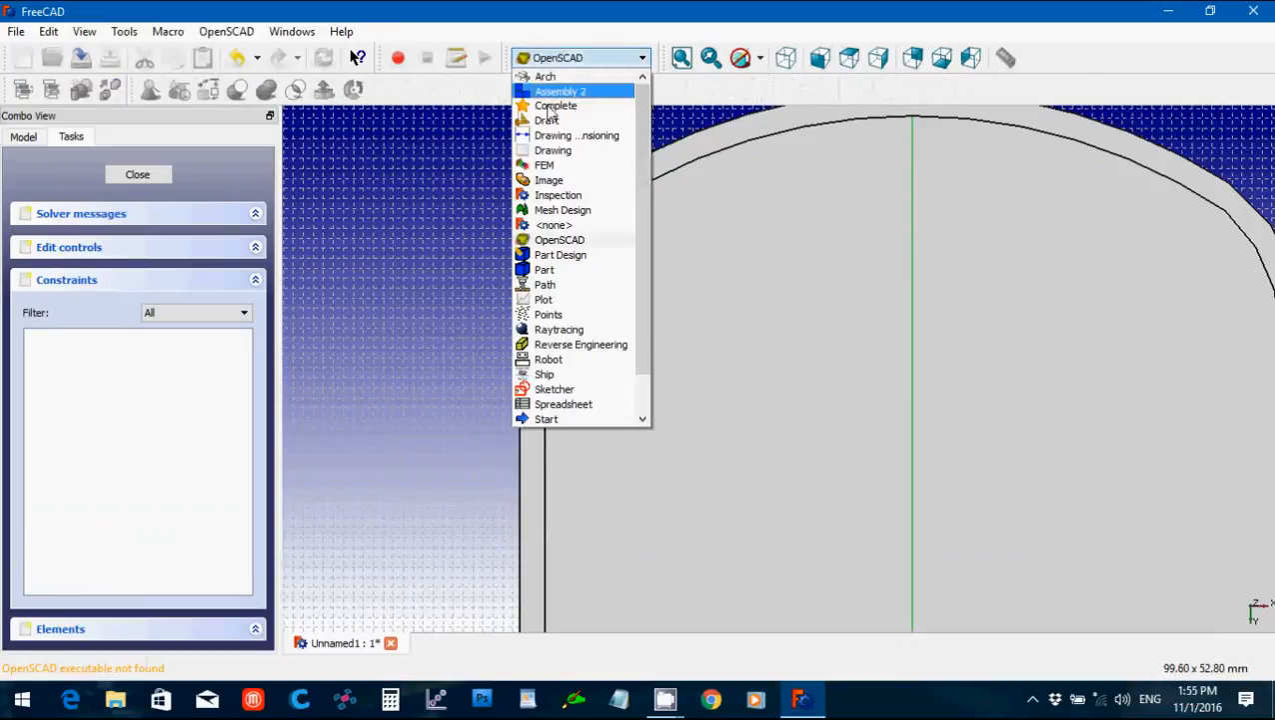
left_click(559, 255)
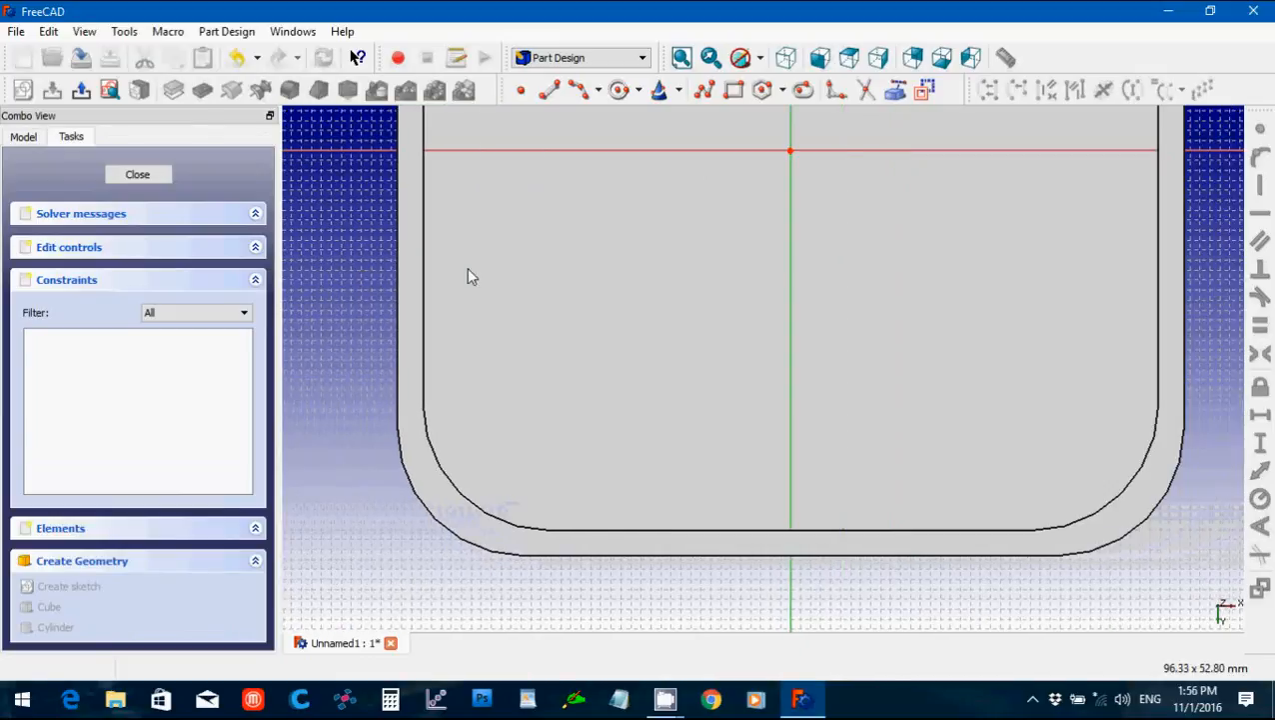
Sketch a thin rectangle about 73.9 mm wide and 3.4 mm high across the lower part of the inner end face.
left_click(658, 90)
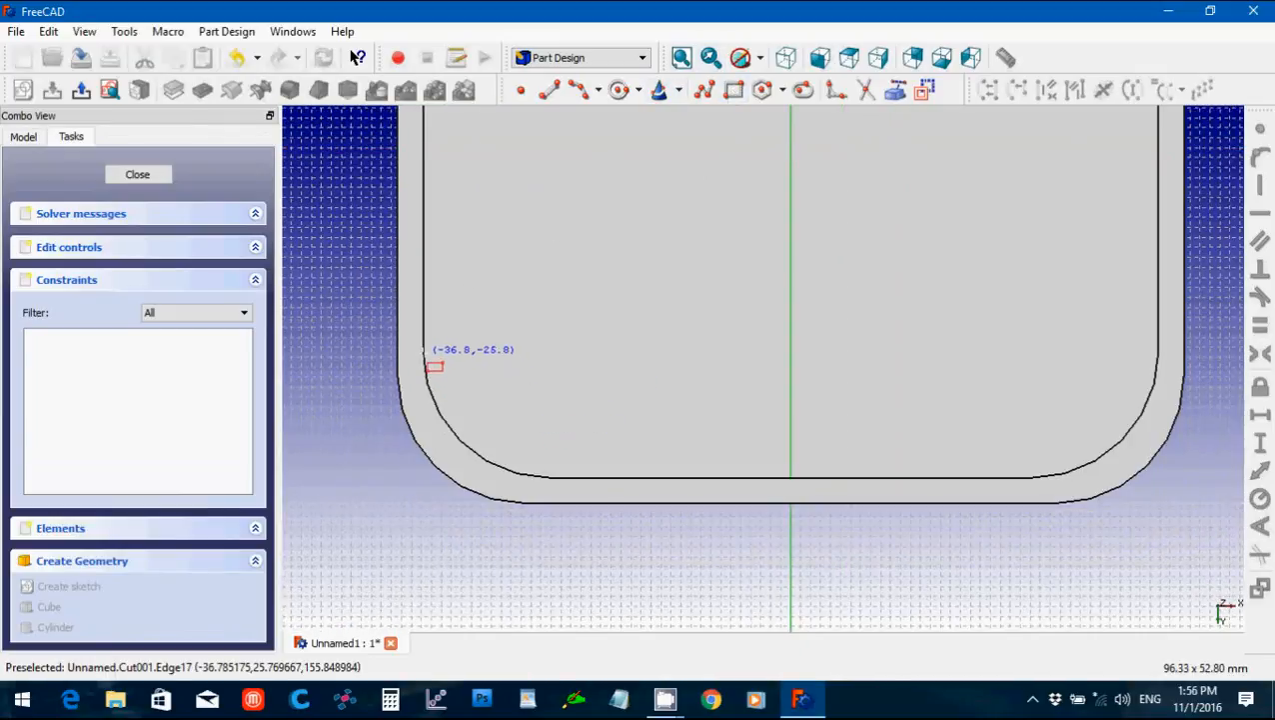
left_click(436, 353)
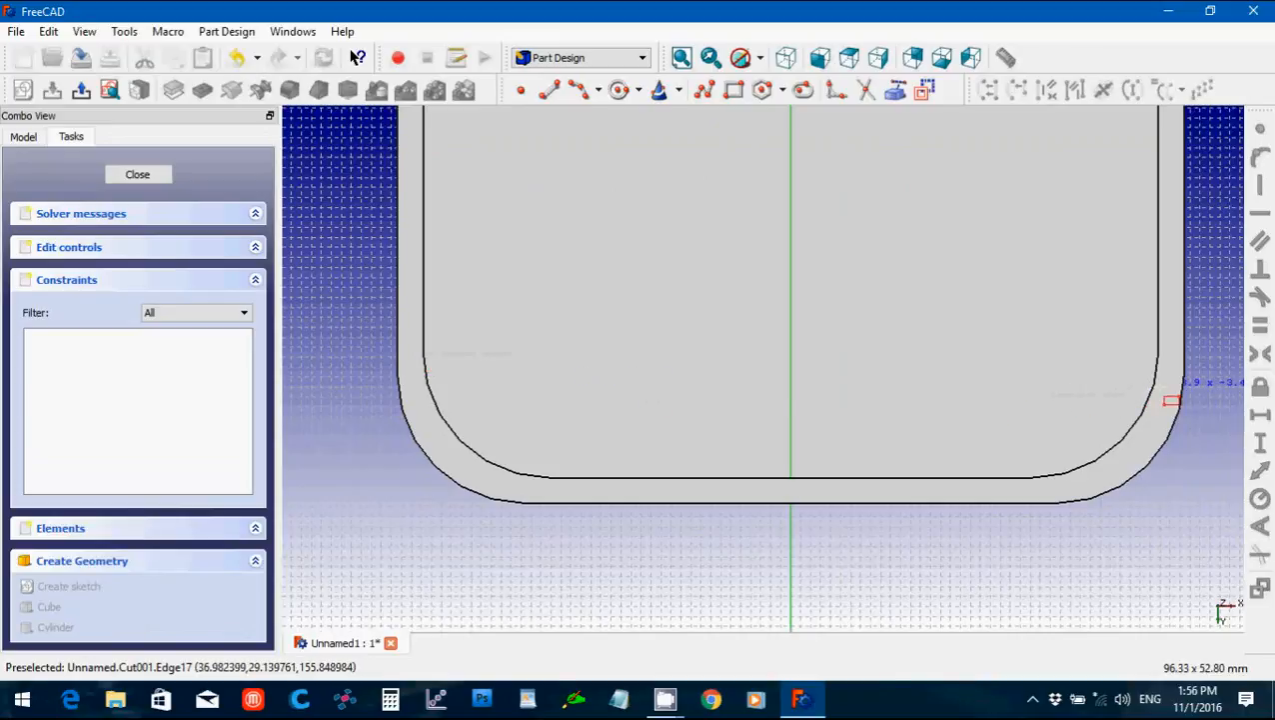
left_click(1158, 388)
right_click(1162, 397)
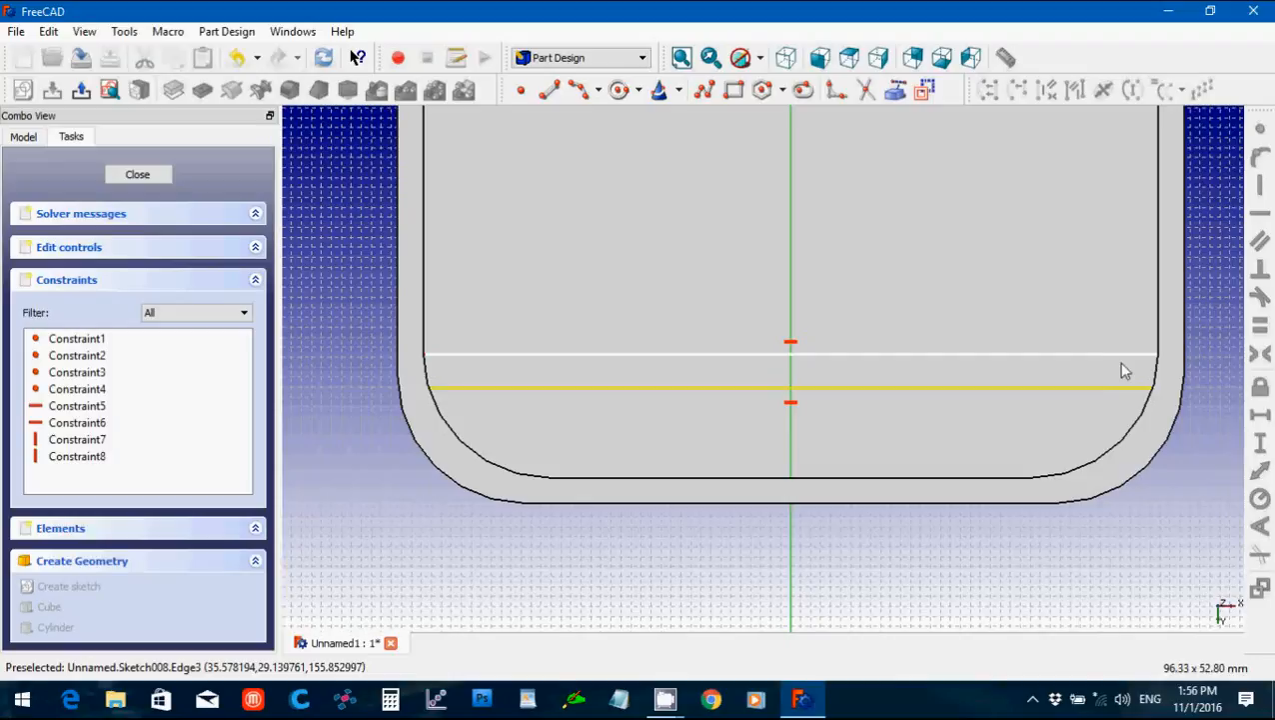
Constrain the thin rectangle to a width of 73.66 mm and a height of 2.54 mm.
left_click(1112, 354)
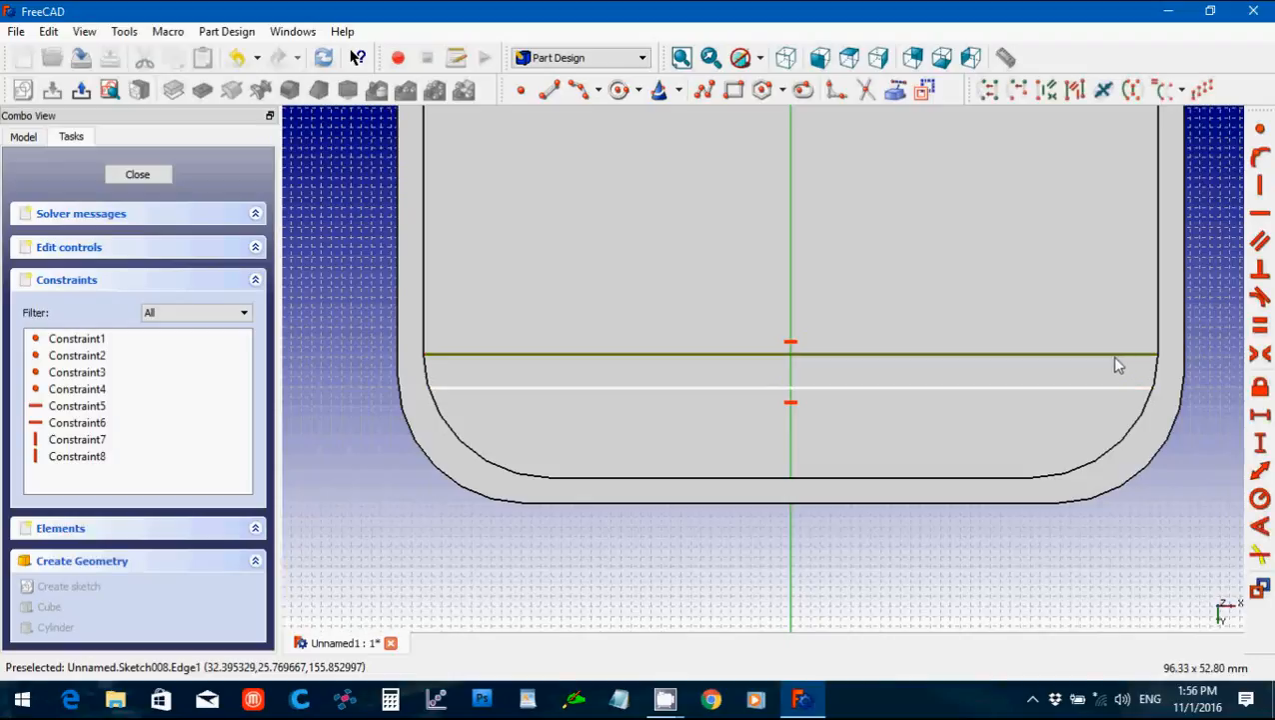
left_click(1260, 414)
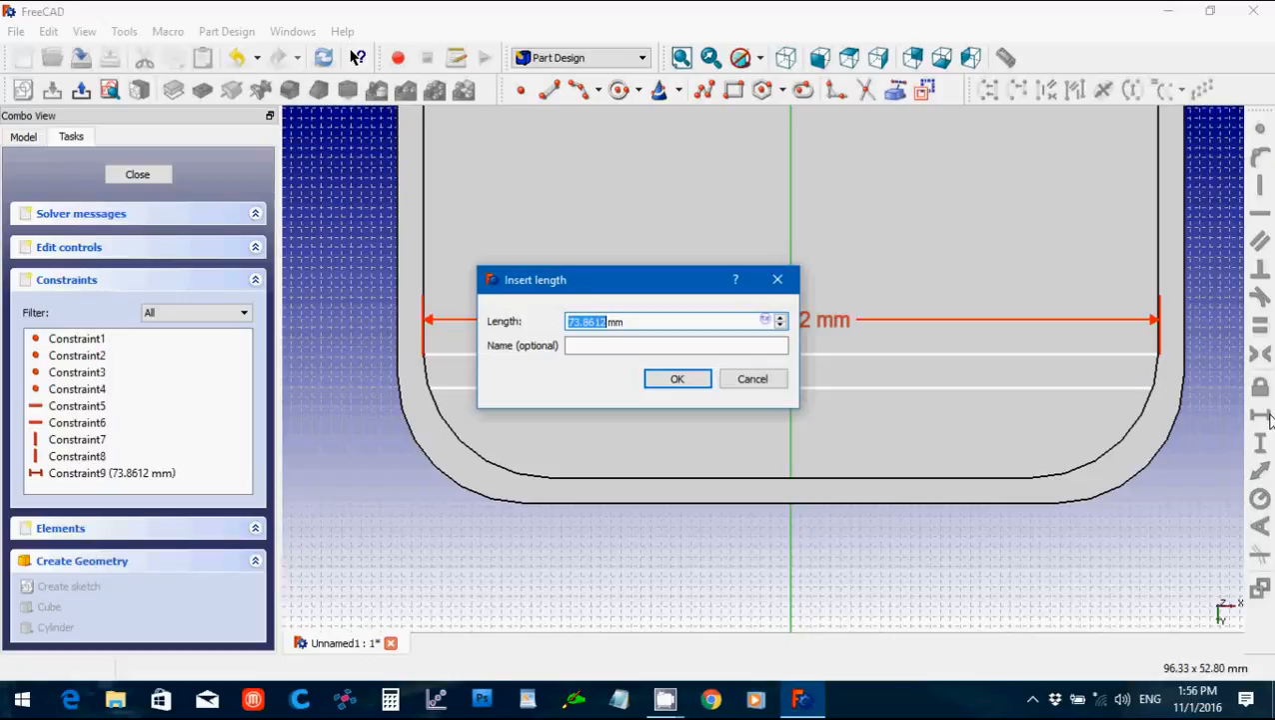
type("73.66")
left_click(677, 381)
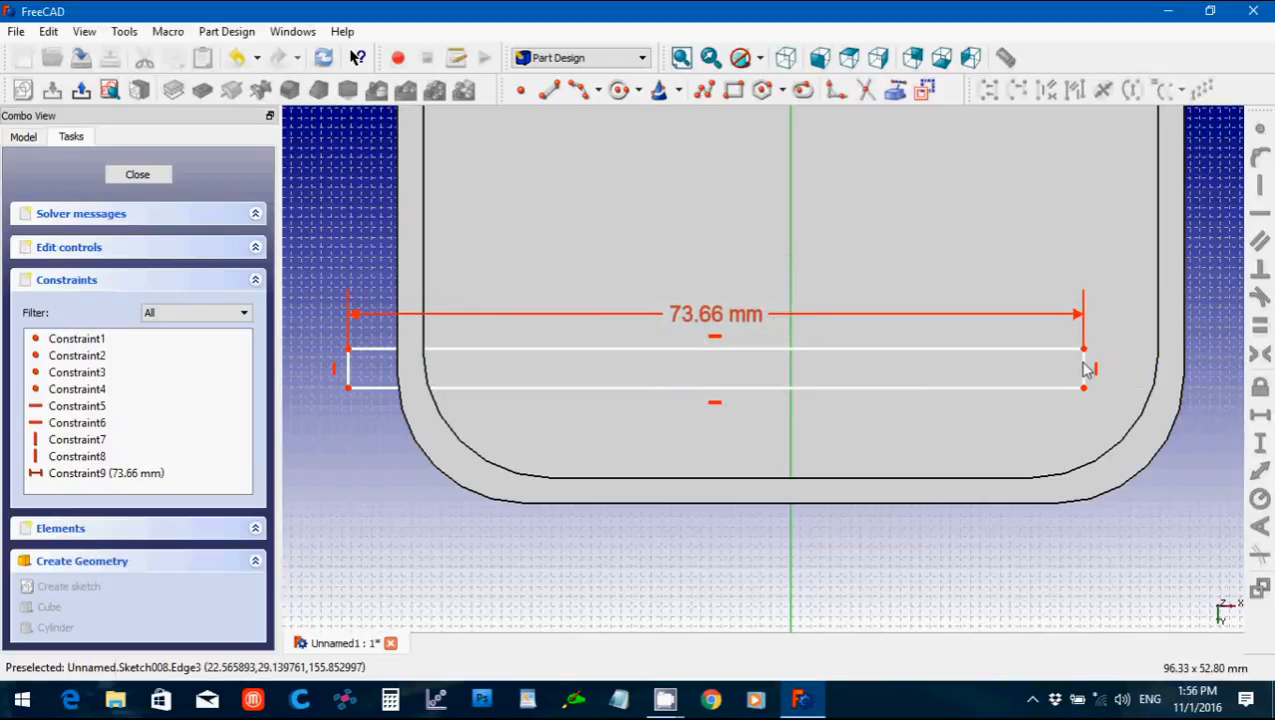
left_click(1086, 368)
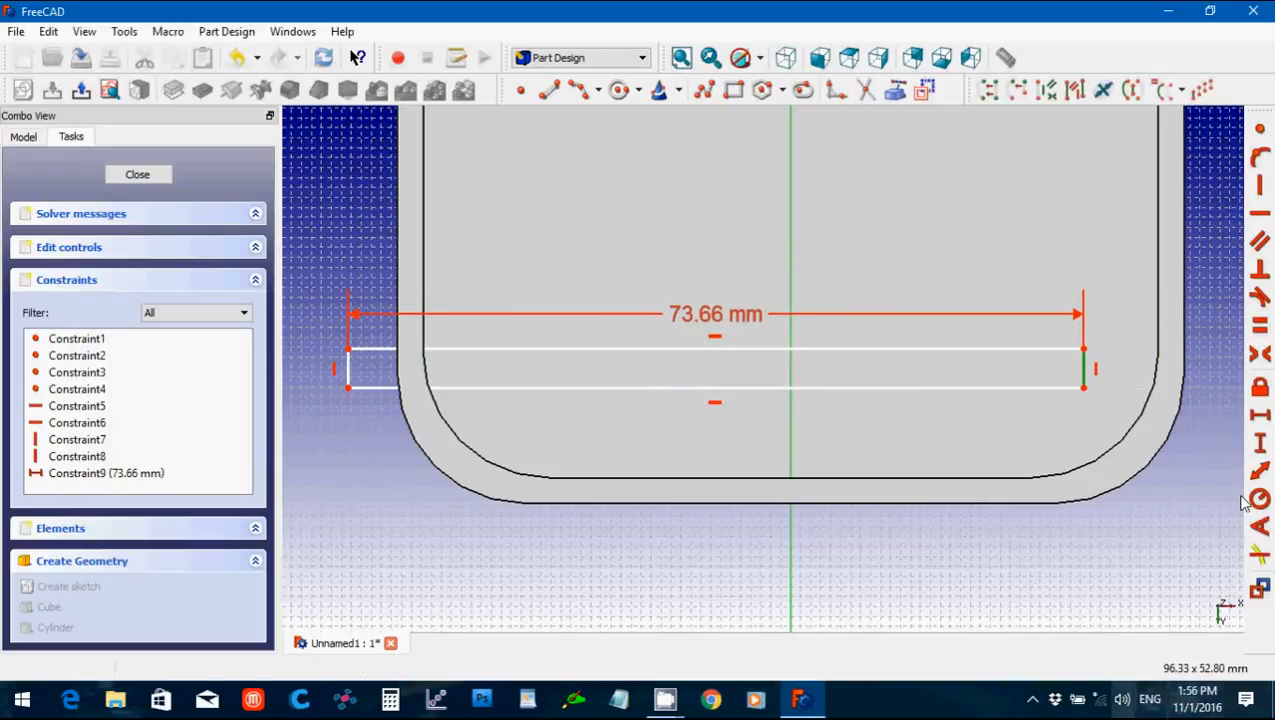
left_click(1261, 443)
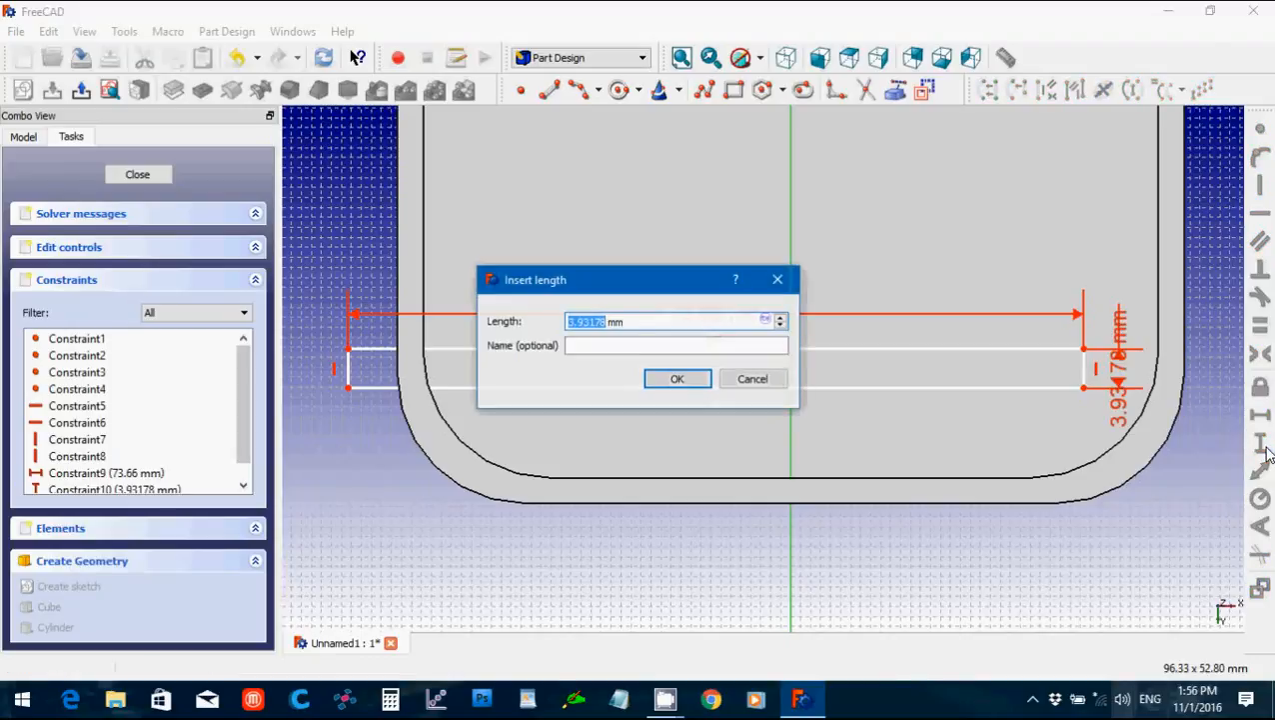
type("2.54")
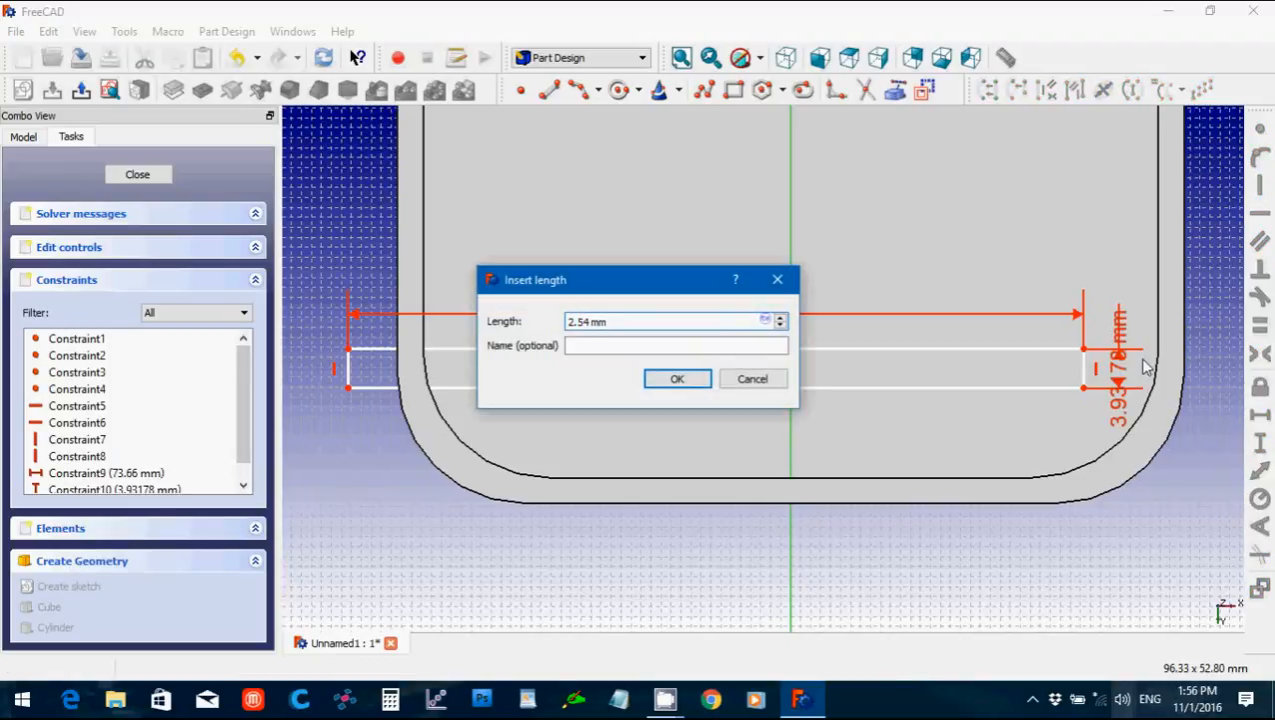
left_click(684, 378)
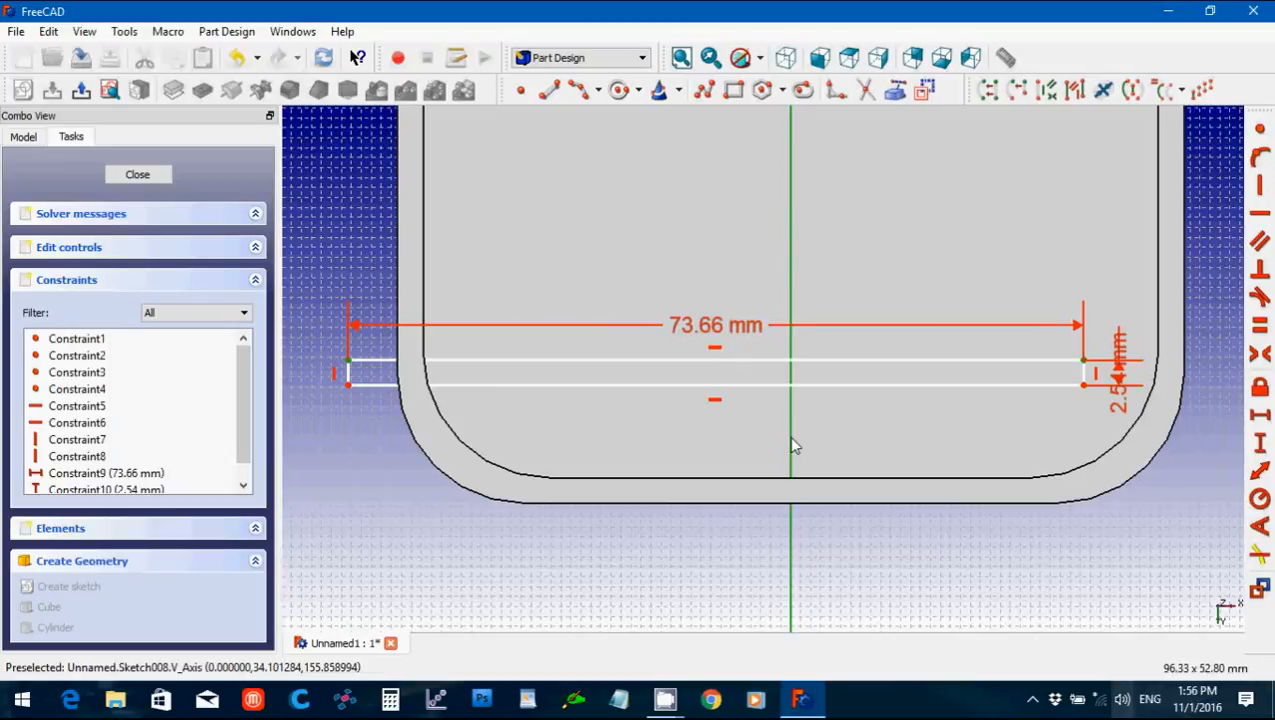
Make the rectangle's upper corners symmetric about the vertical axis, then close the sketch.
left_click(1261, 357)
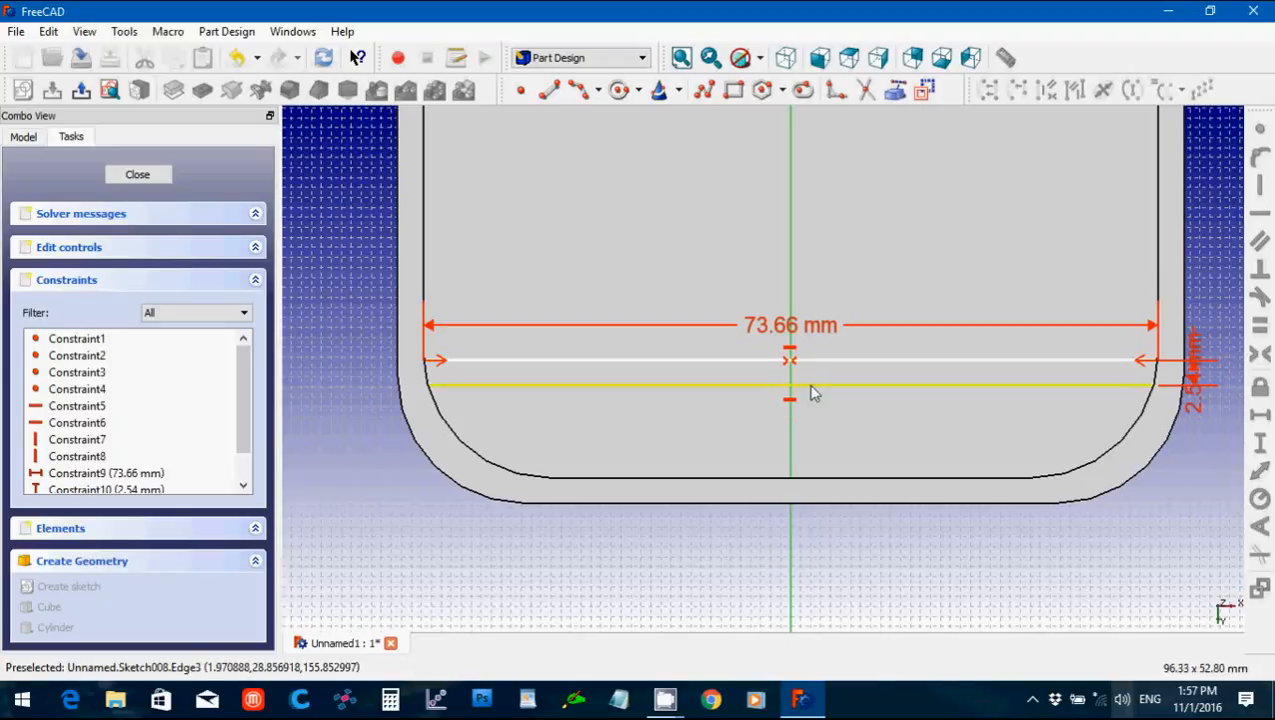
mouse_move(1200, 400)
left_mouse_down()
mouse_move(1198, 482)
mouse_move(1199, 470)
left_mouse_up()
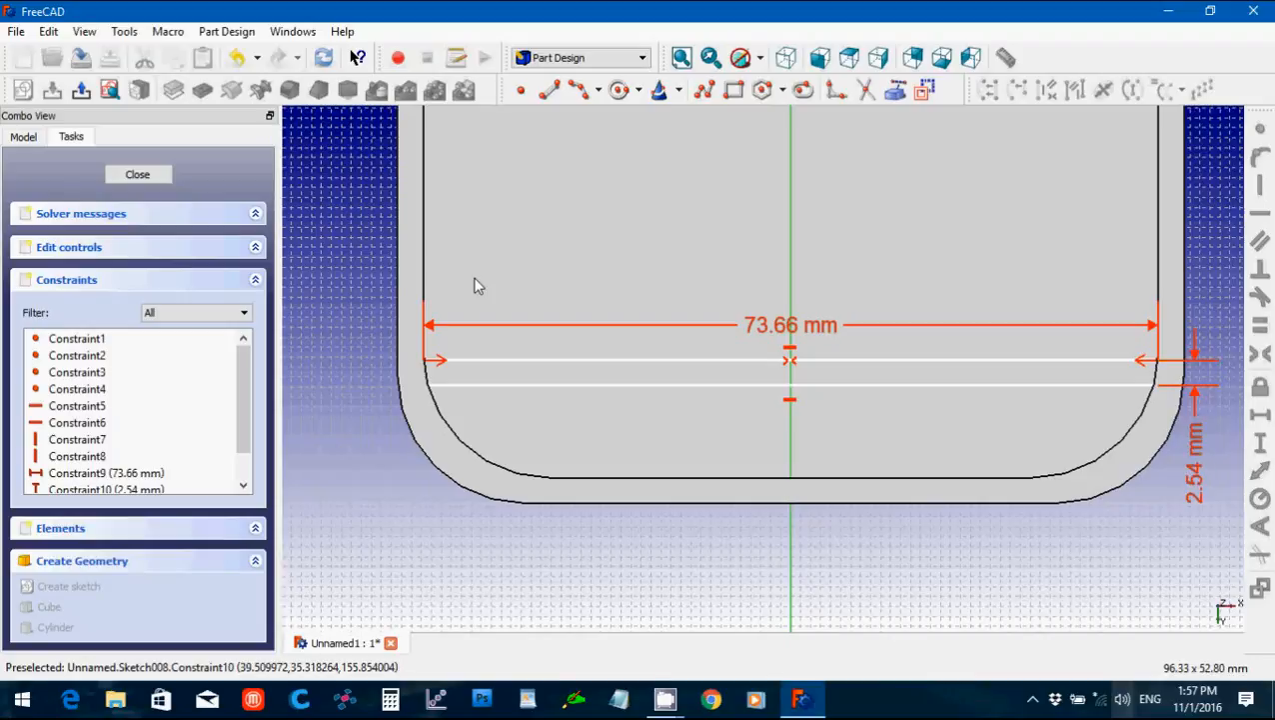
left_click(149, 175)
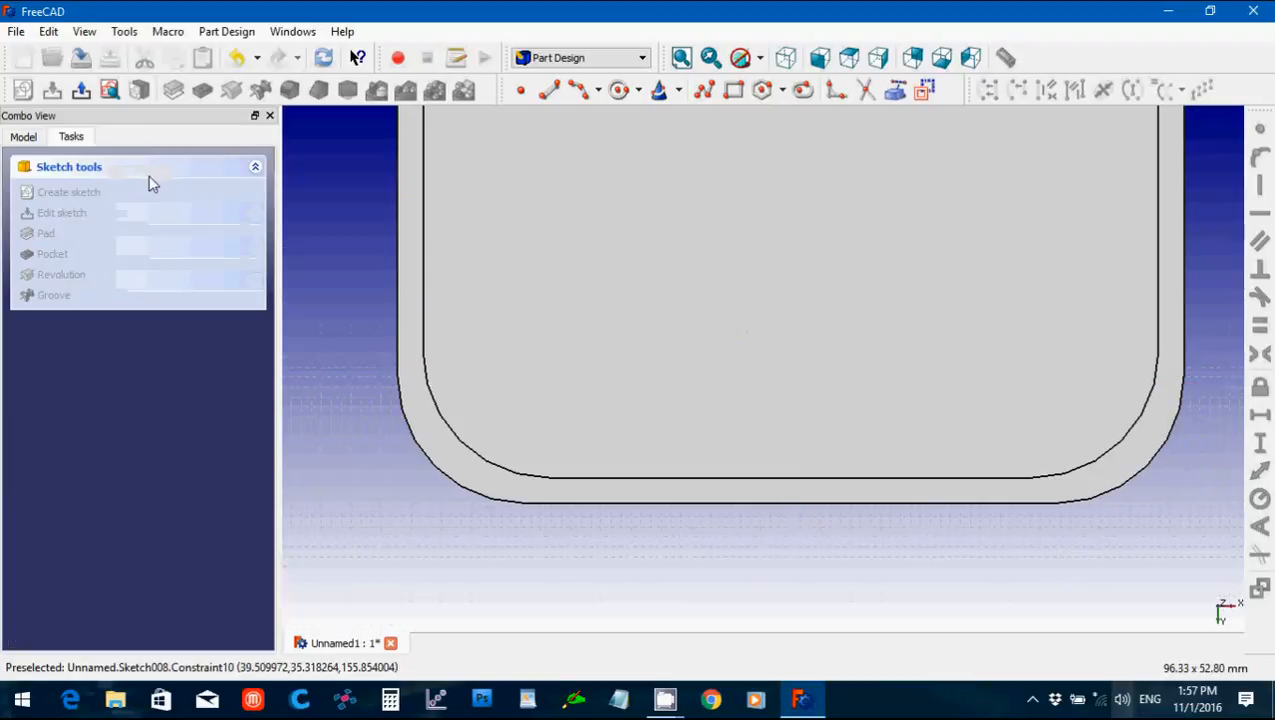
Pad the thin rectangle, Sketch008, by 4.45 mm to form a rib on the inner end face.
left_click(27, 141)
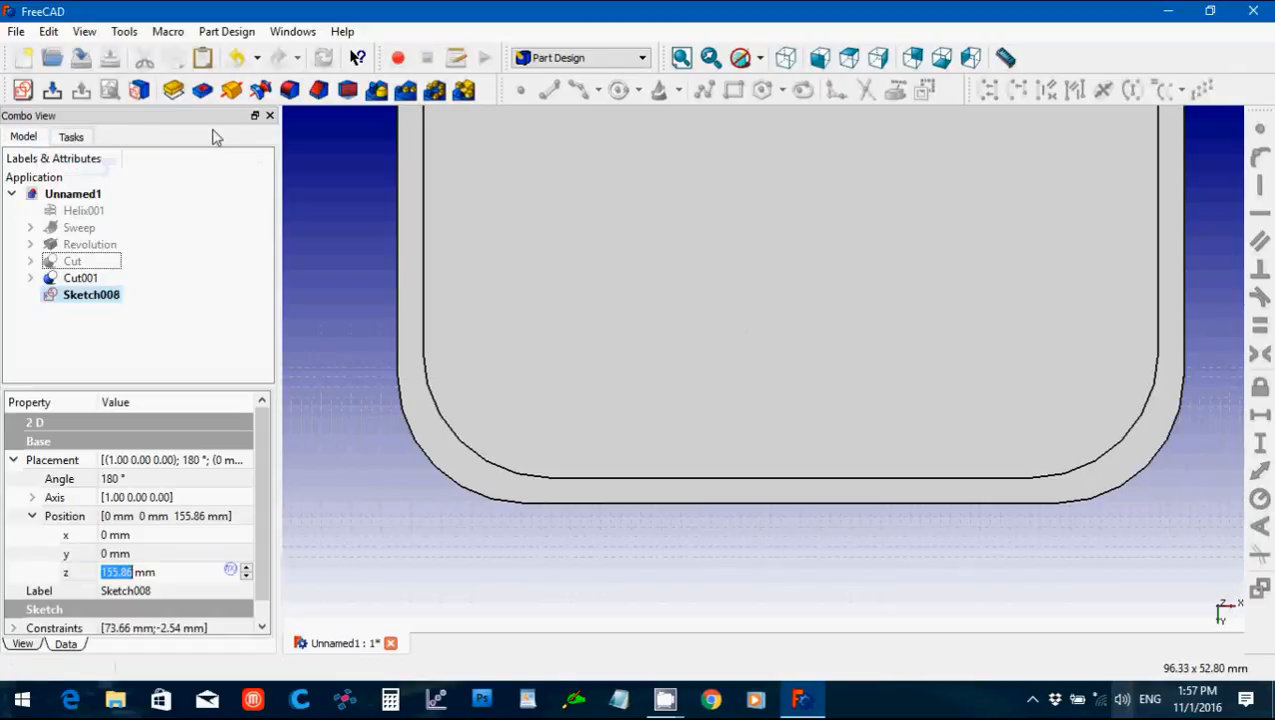
left_click(174, 90)
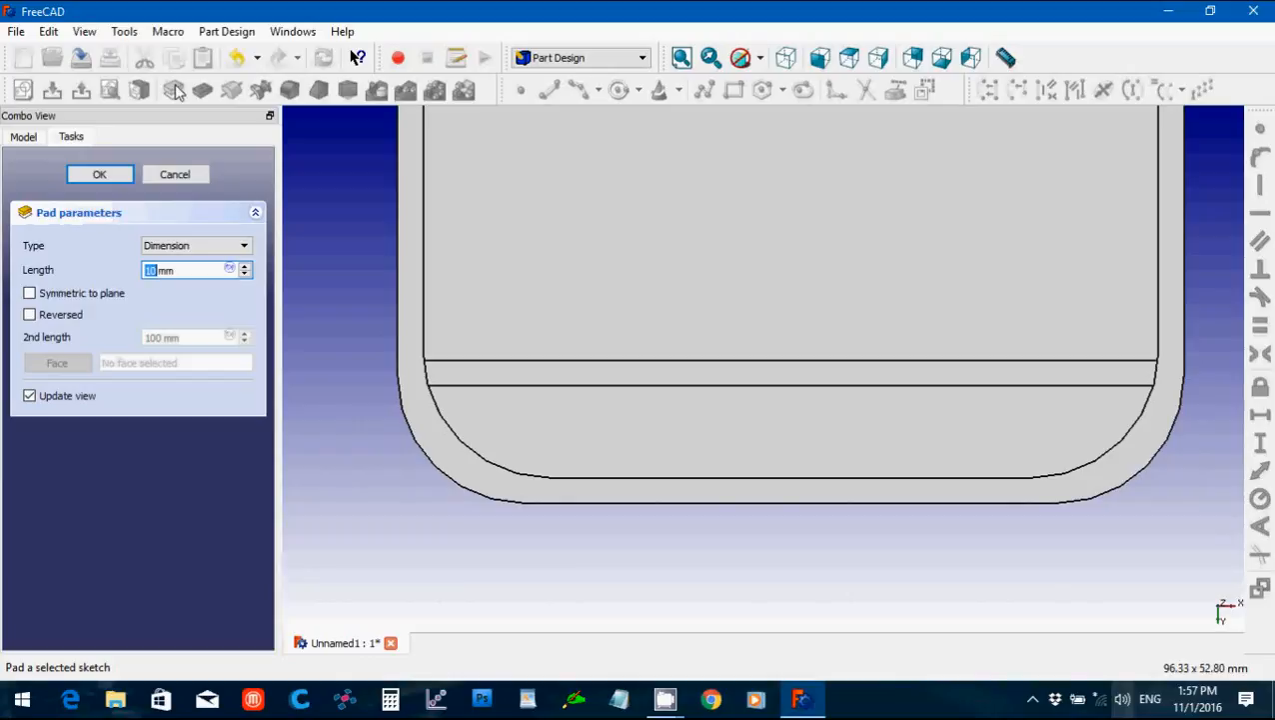
type("4.45")
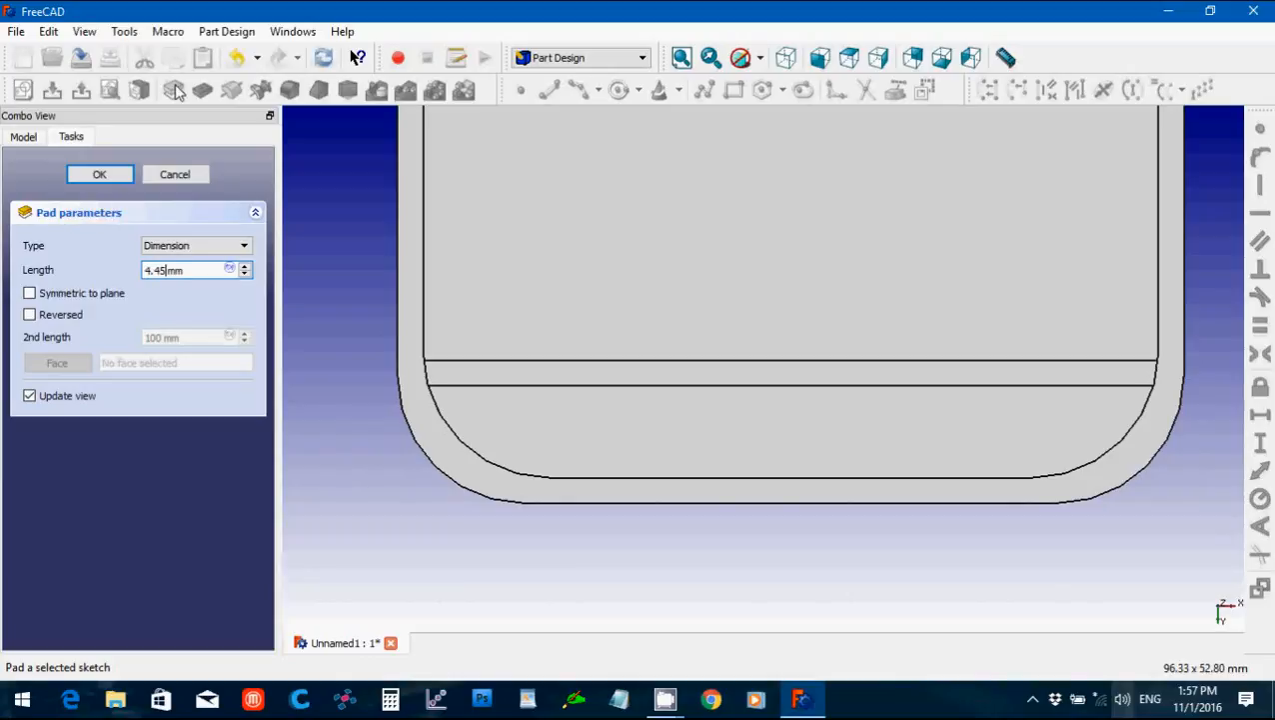
left_click(100, 174)
Create a linear pattern of the rib pad, Pad002, along the vertical sketch axis with 7 occurrences.
scroll(384, 307, "down", 2)
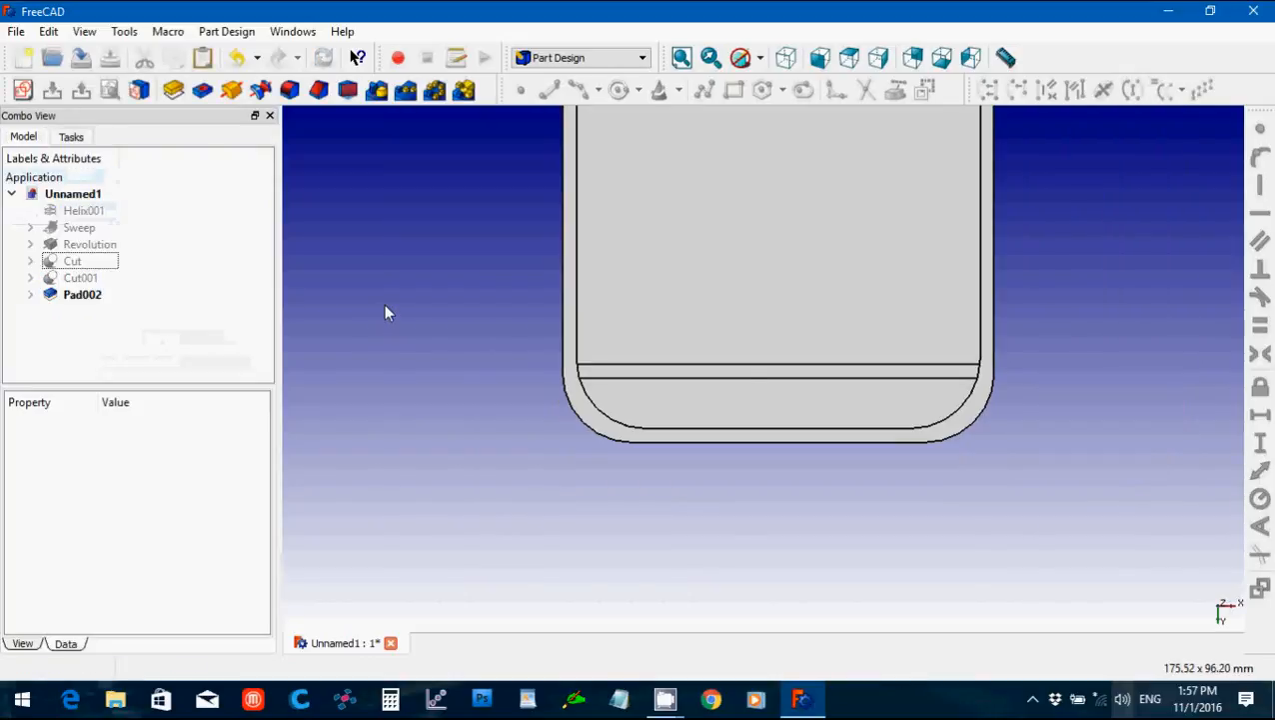
scroll(386, 306, "down", 3)
left_click(373, 291)
key("Down")
key("Down")
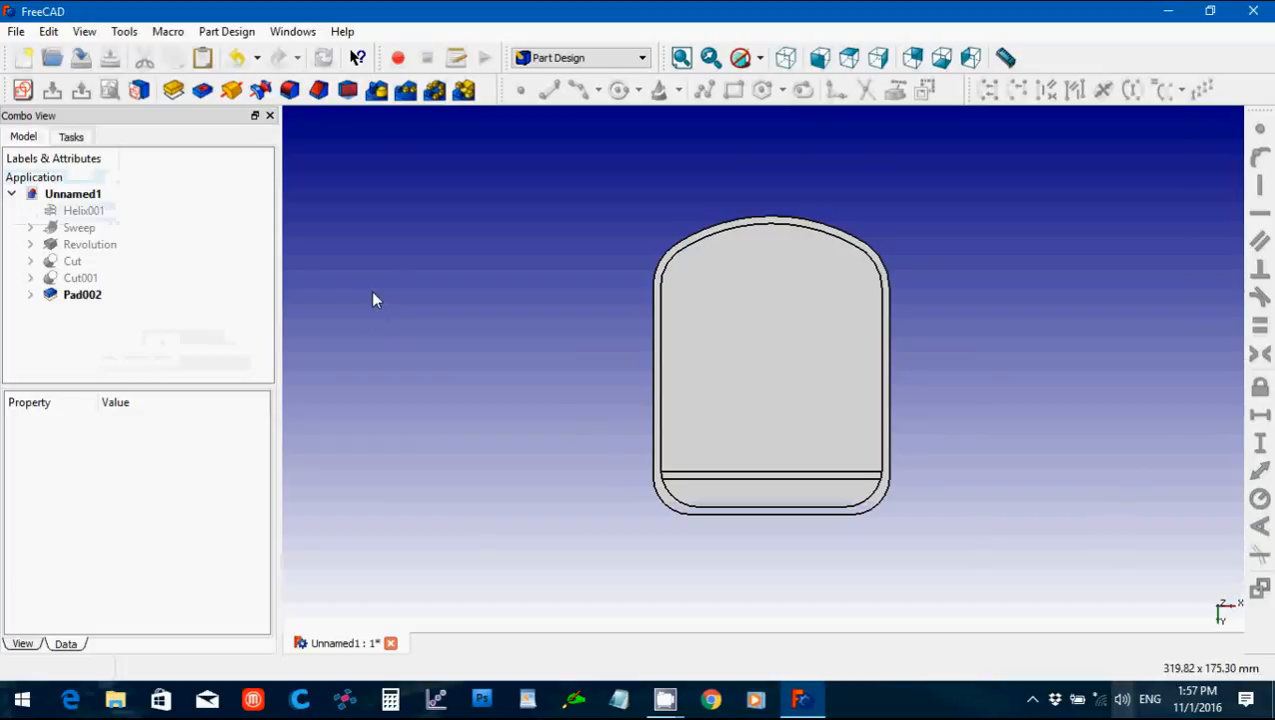
left_click(110, 297)
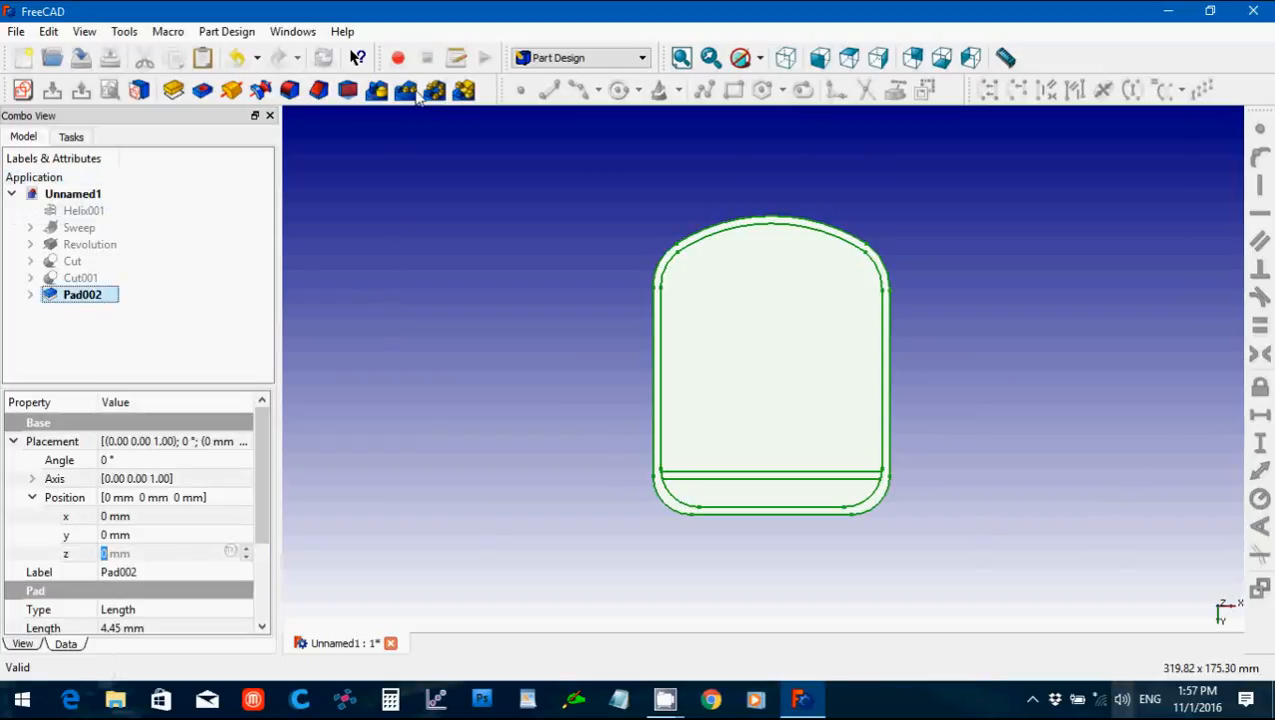
left_click(410, 93)
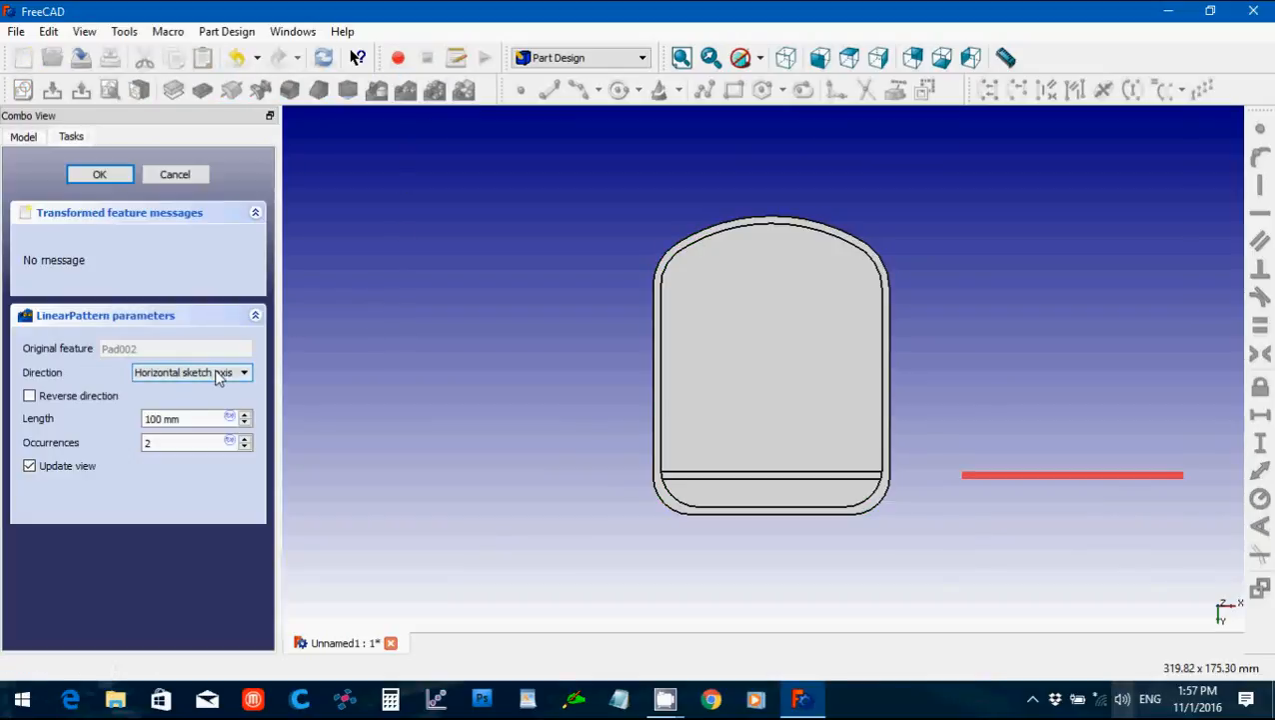
left_click(218, 376)
left_click(200, 398)
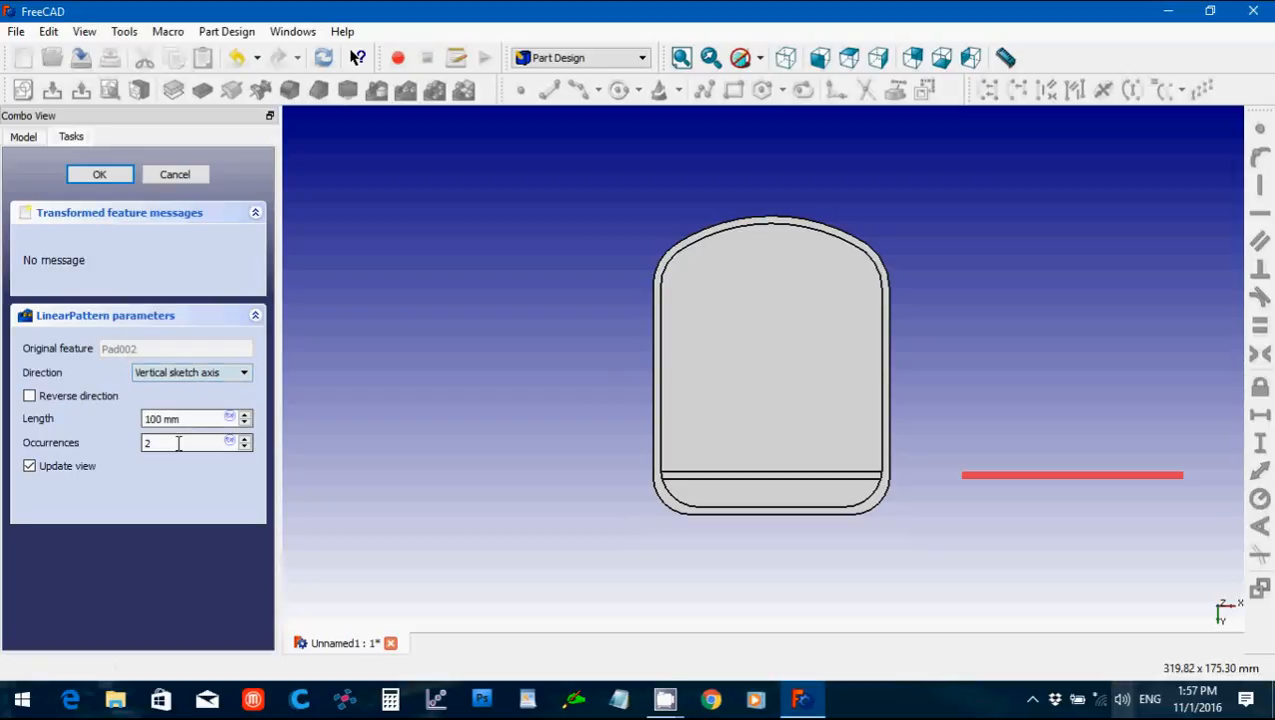
double_click(178, 442)
type("7")
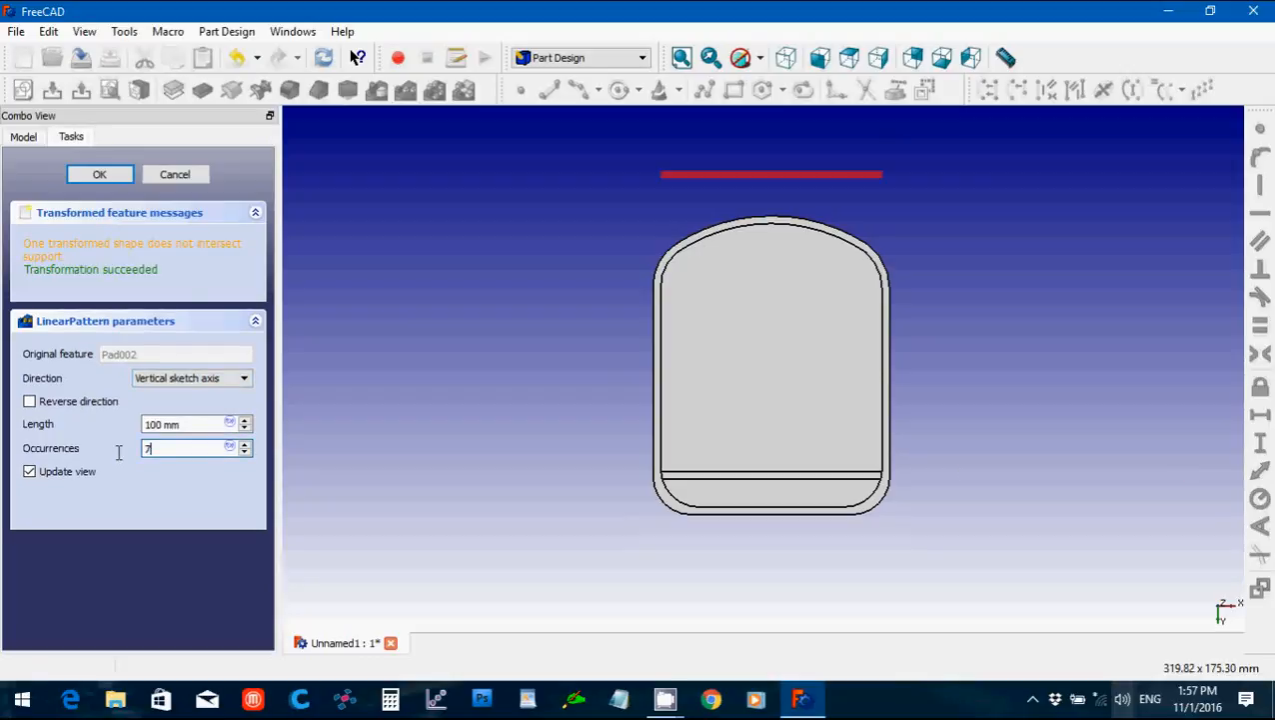
Set the rib pattern's overall length to 65 mm and apply the pattern.
left_click(195, 430)
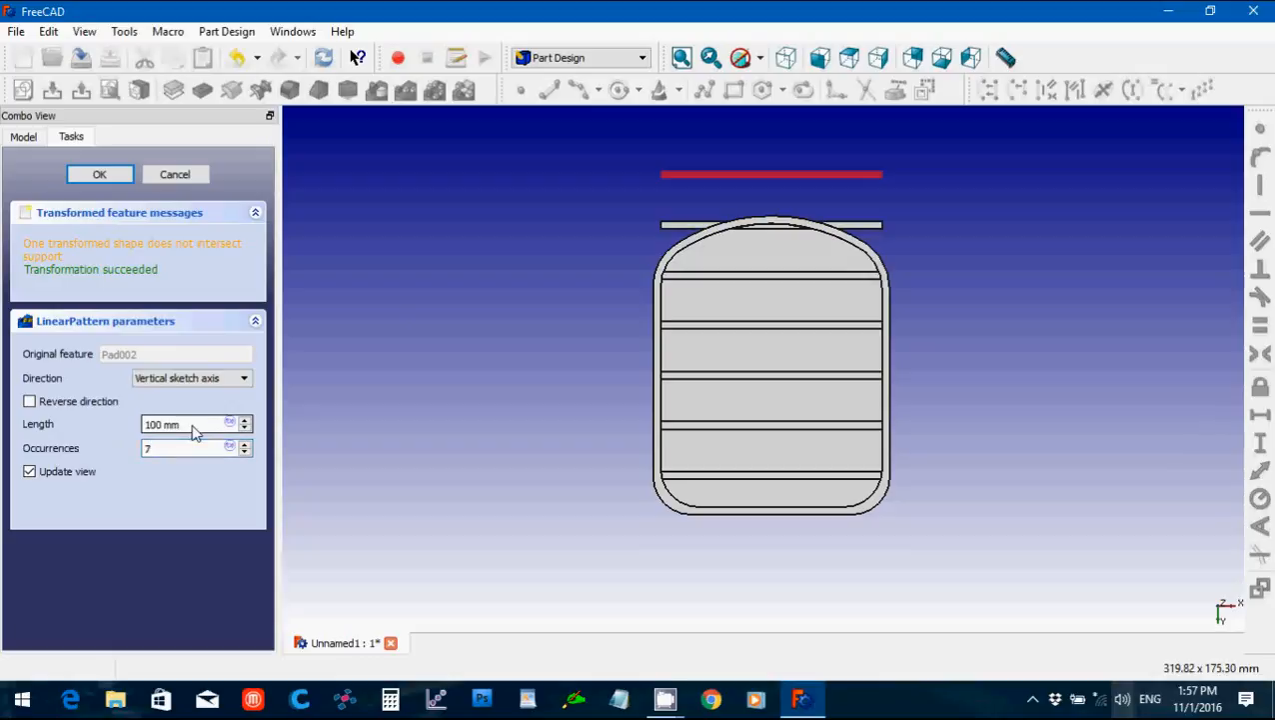
key("ctrl+a")
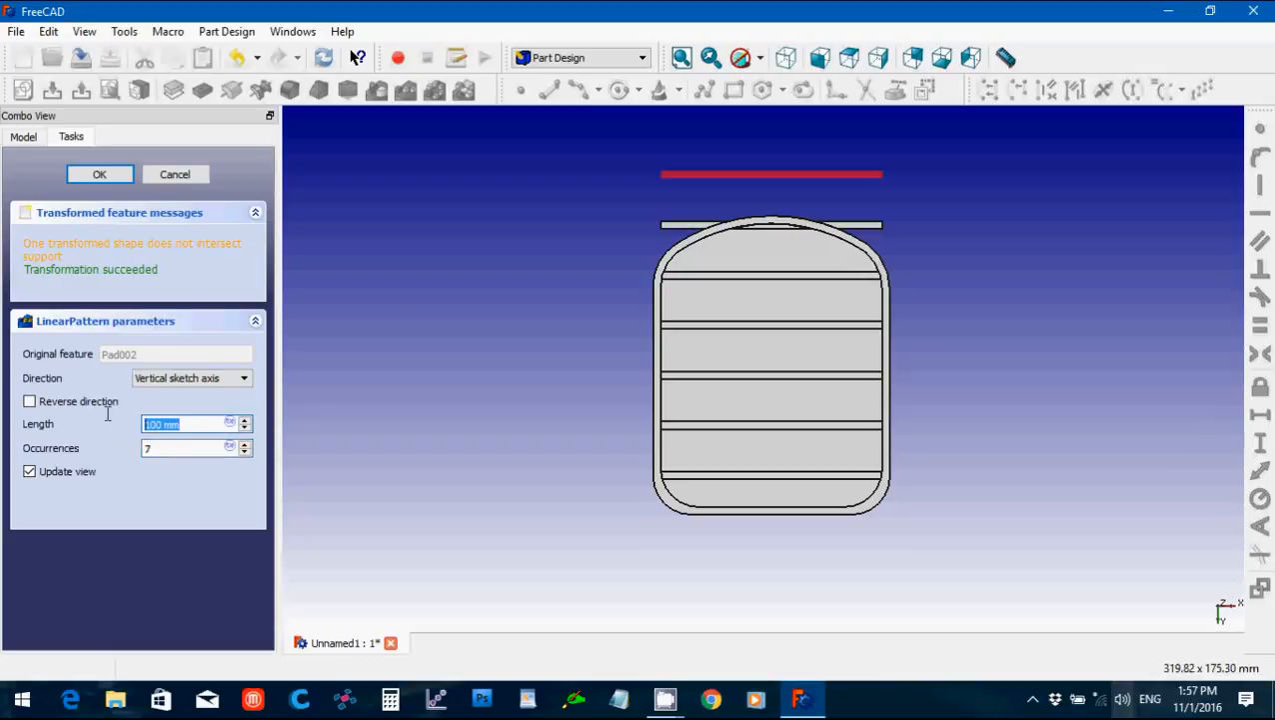
type("65")
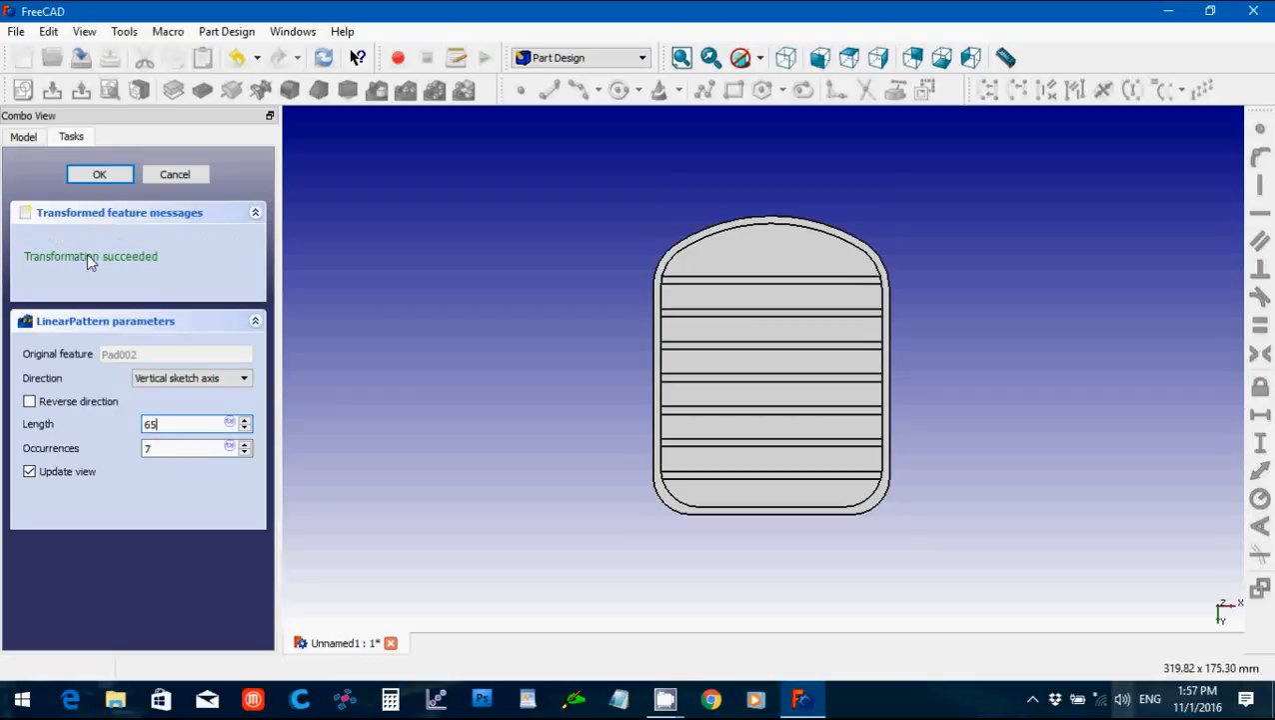
left_click(100, 176)
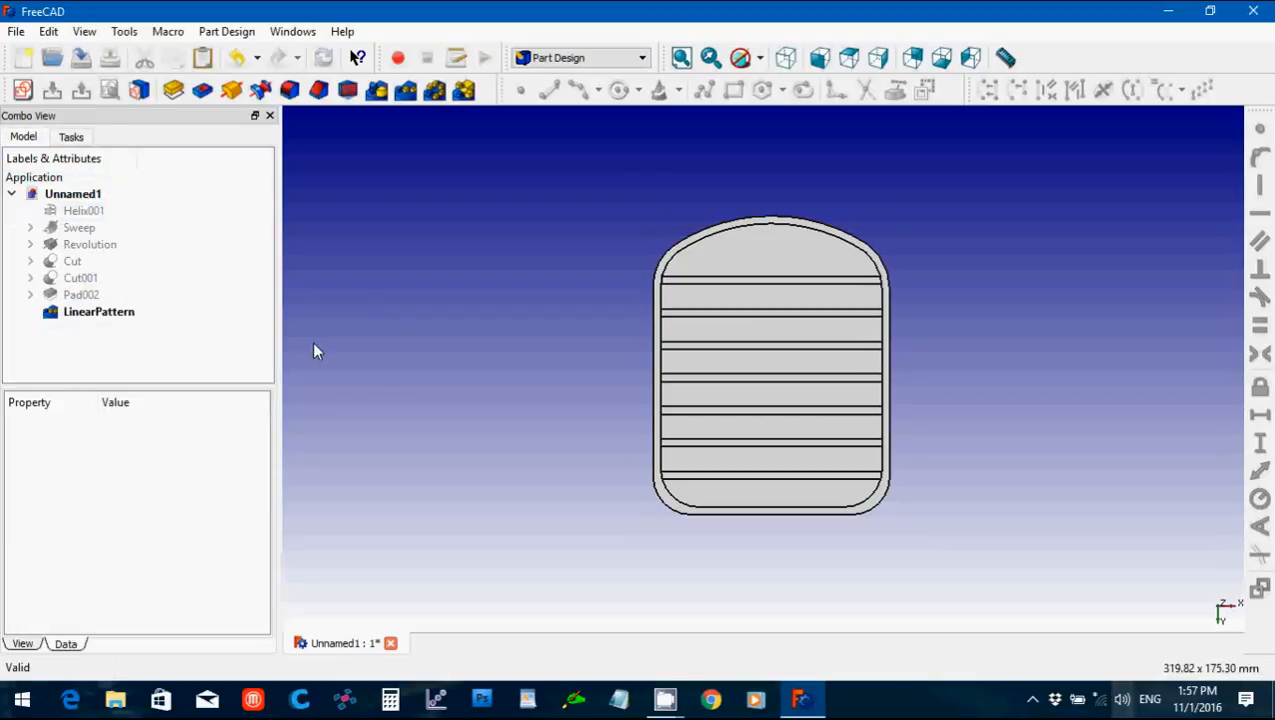
middle_click_drag(356, 333, 386, 314)
middle_click_drag(933, 319, 390, 289)
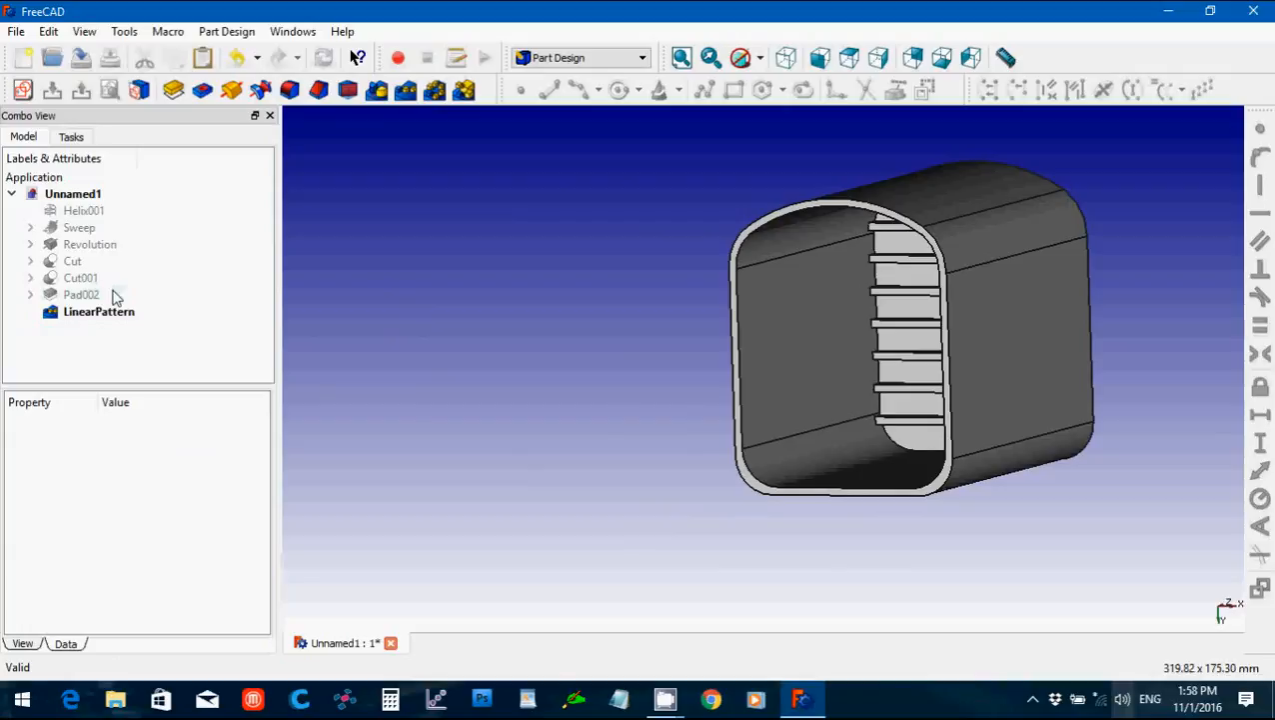
Show the hidden flanged ring, Revolution, and the hollow lofted transition, Cut, alongside the ribbed body.
left_click(107, 247)
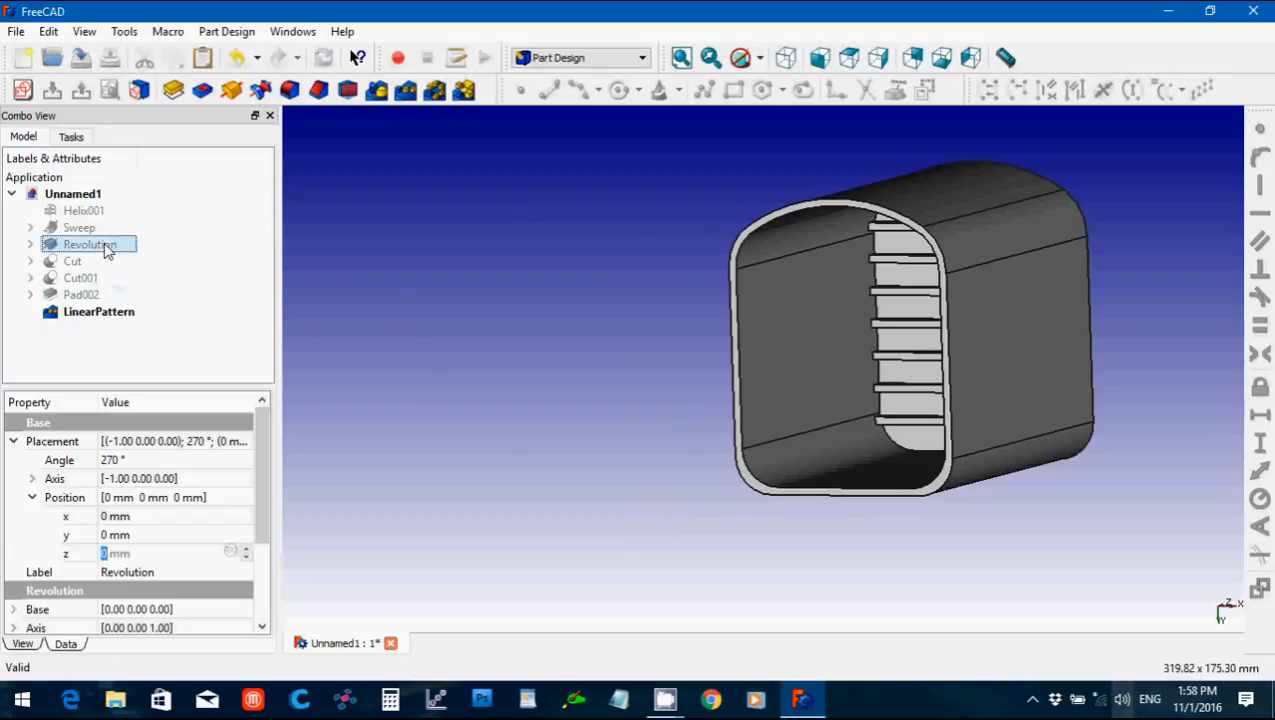
key("space")
left_click(97, 263)
key("space")
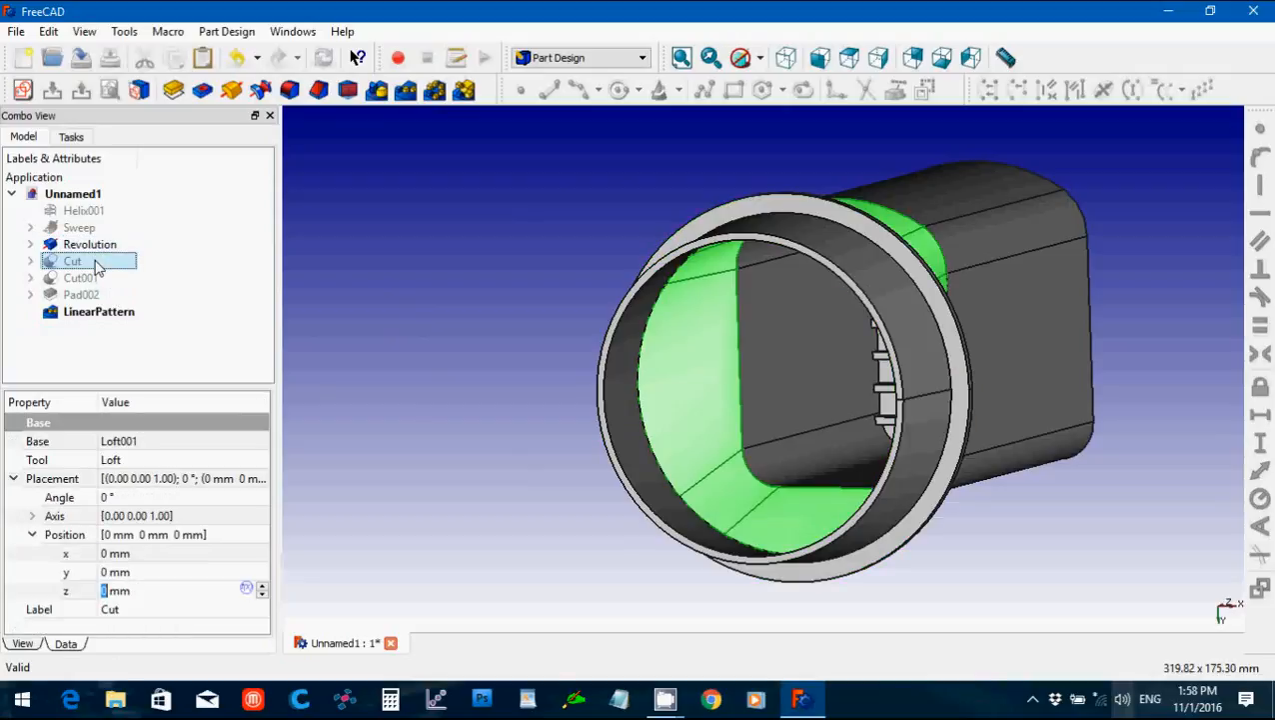
left_click(459, 339)
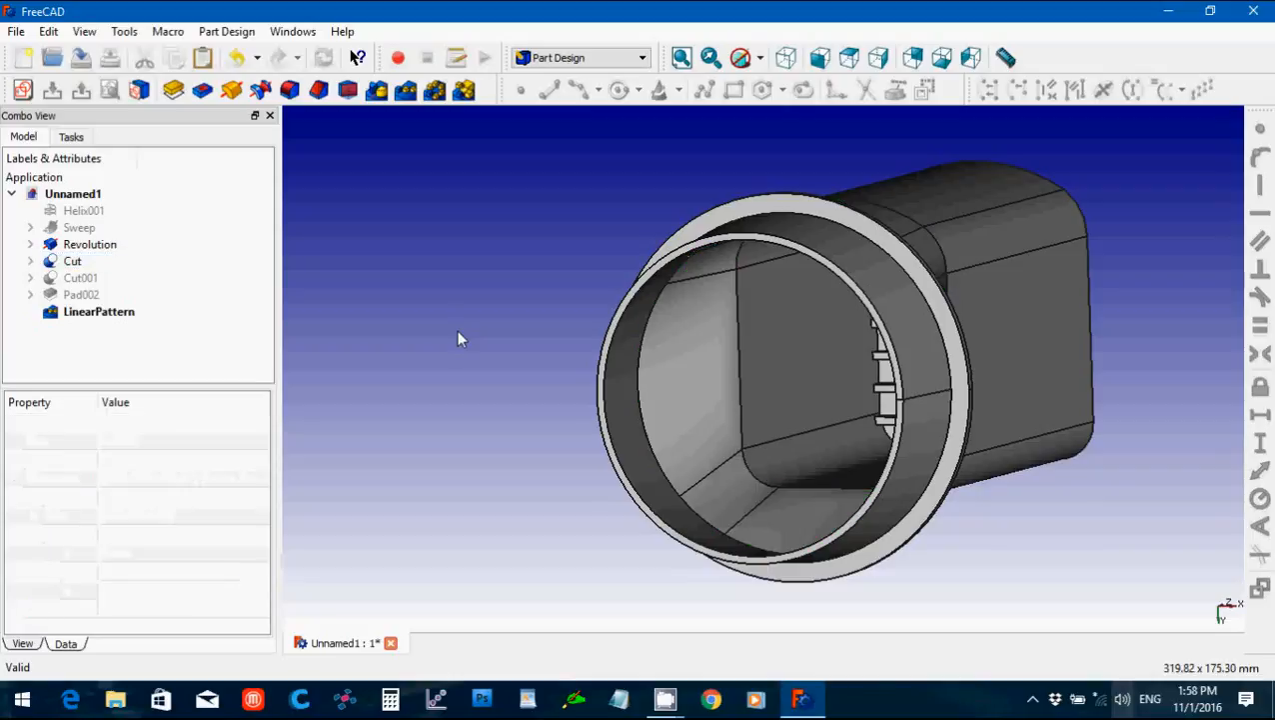
middle_click_drag(1152, 570, 1008, 396)
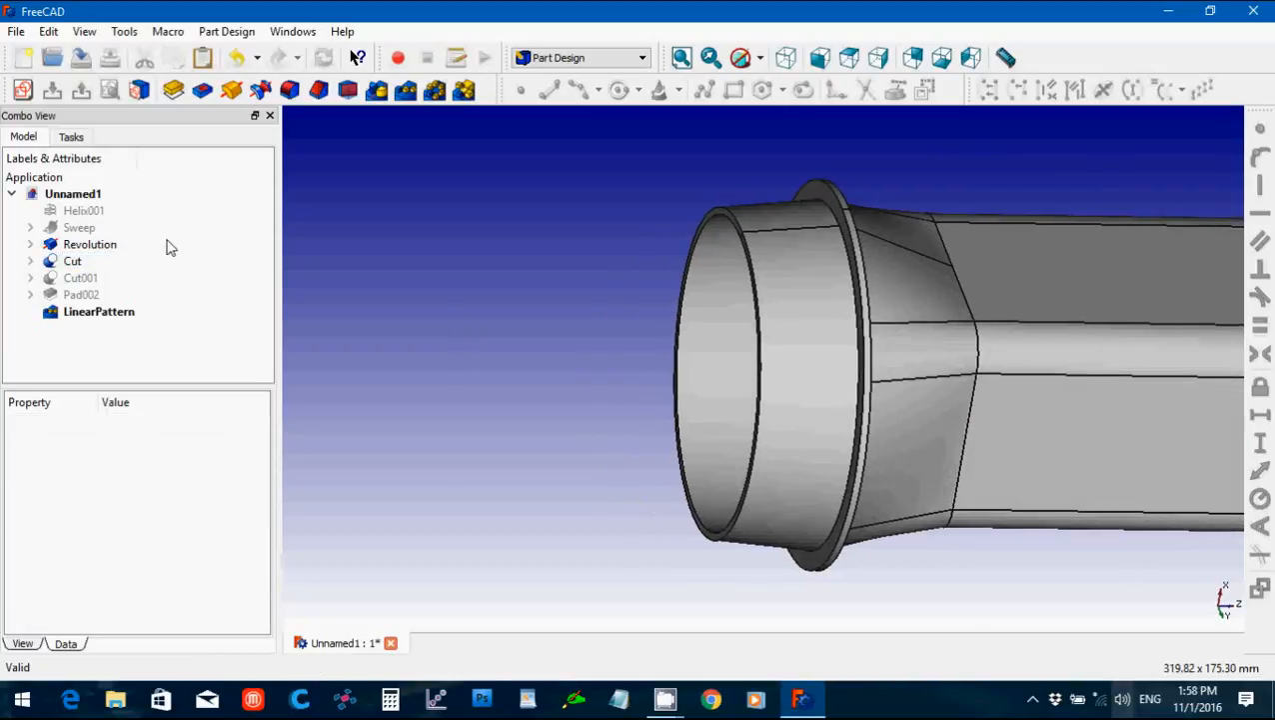
In the Part workbench, fuse Revolution, Cut and LinearPattern into one solid and view it axonometrically.
left_click(566, 62)
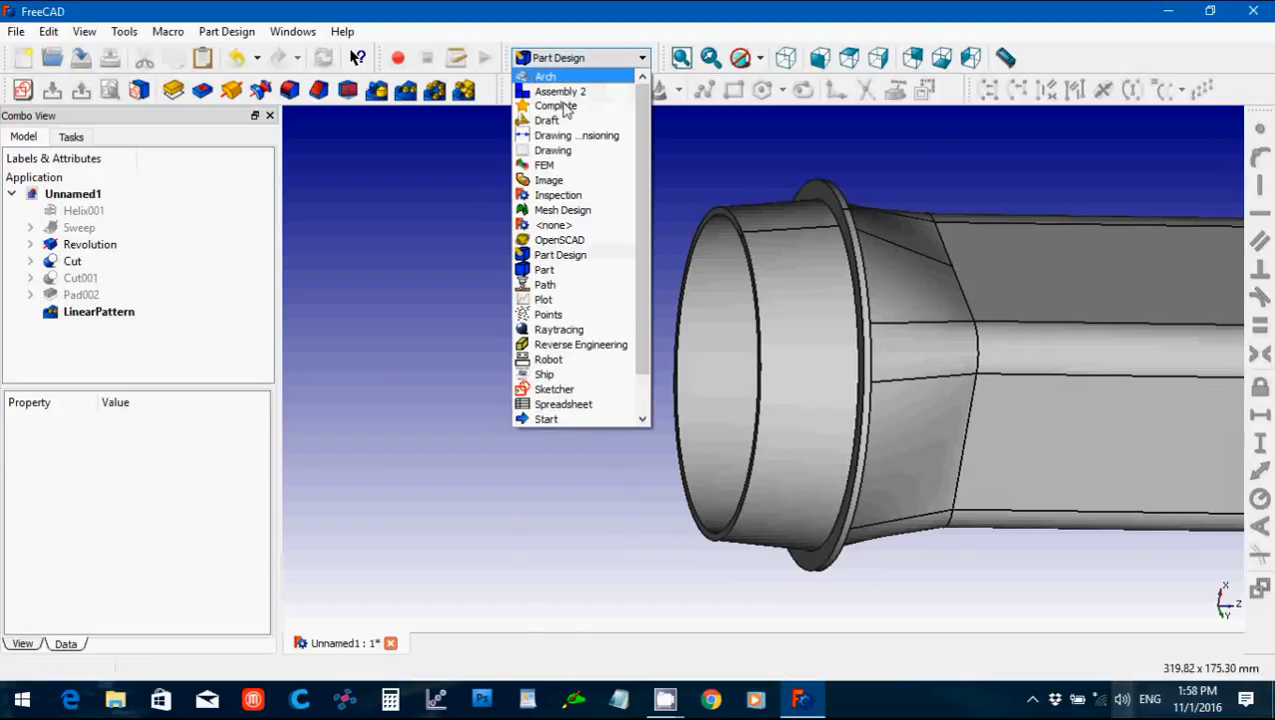
left_click(579, 285)
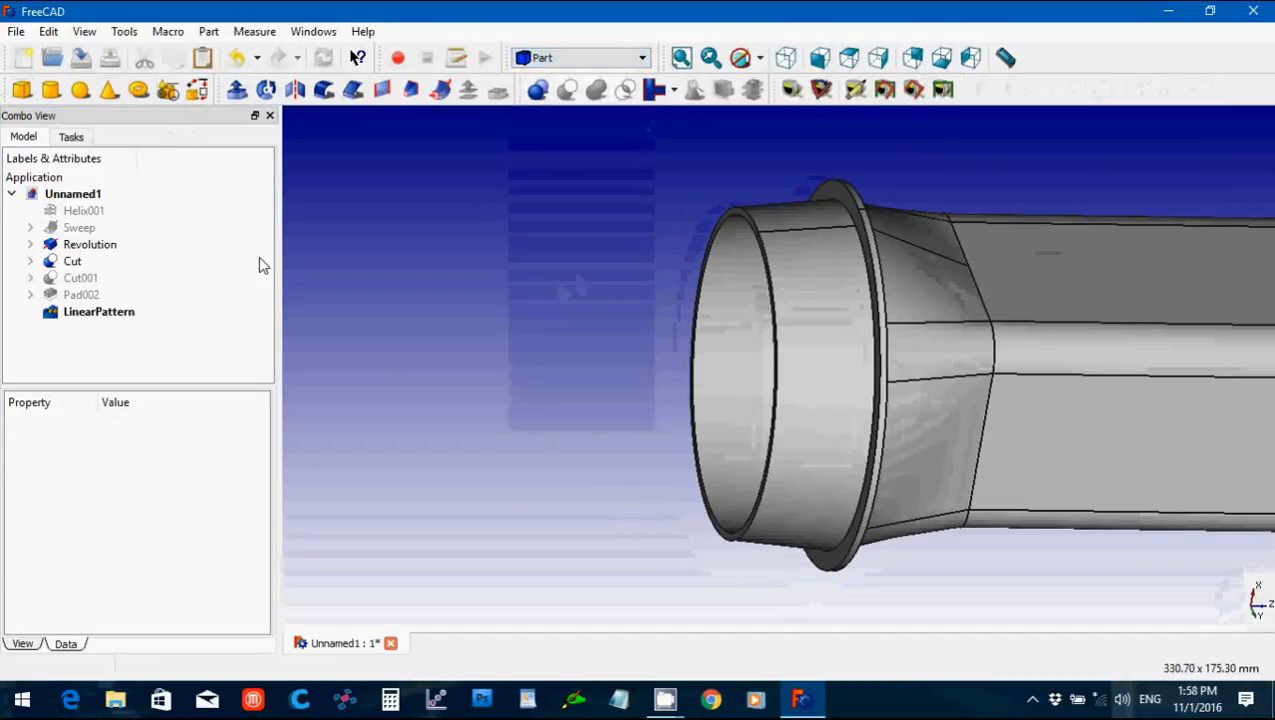
left_click(112, 246)
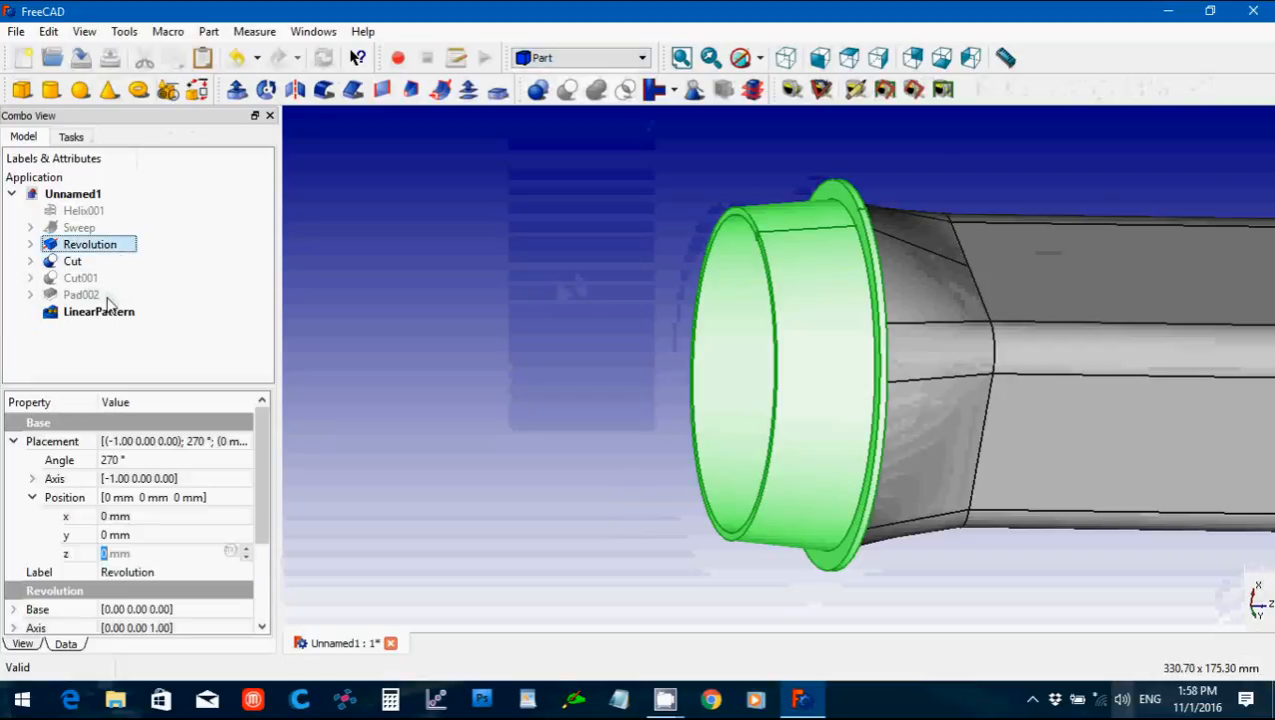
left_click(88, 261, "ctrl")
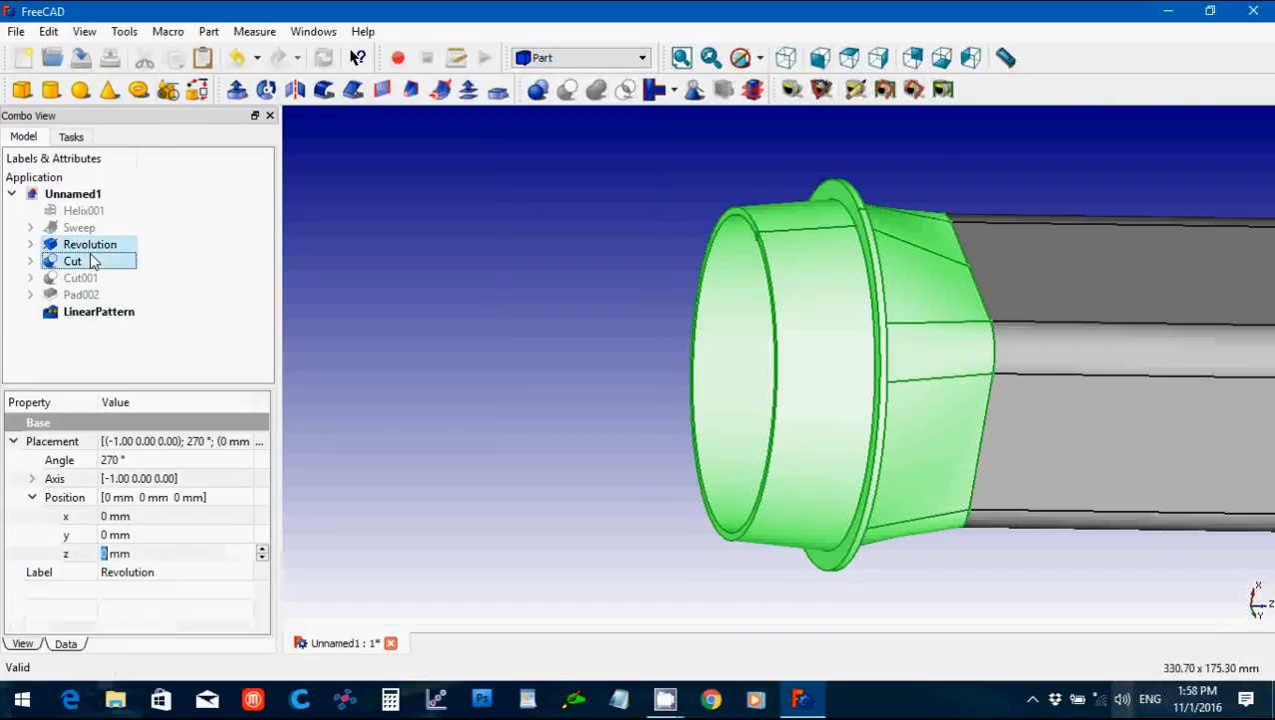
left_click(96, 311, "ctrl")
left_click(597, 90)
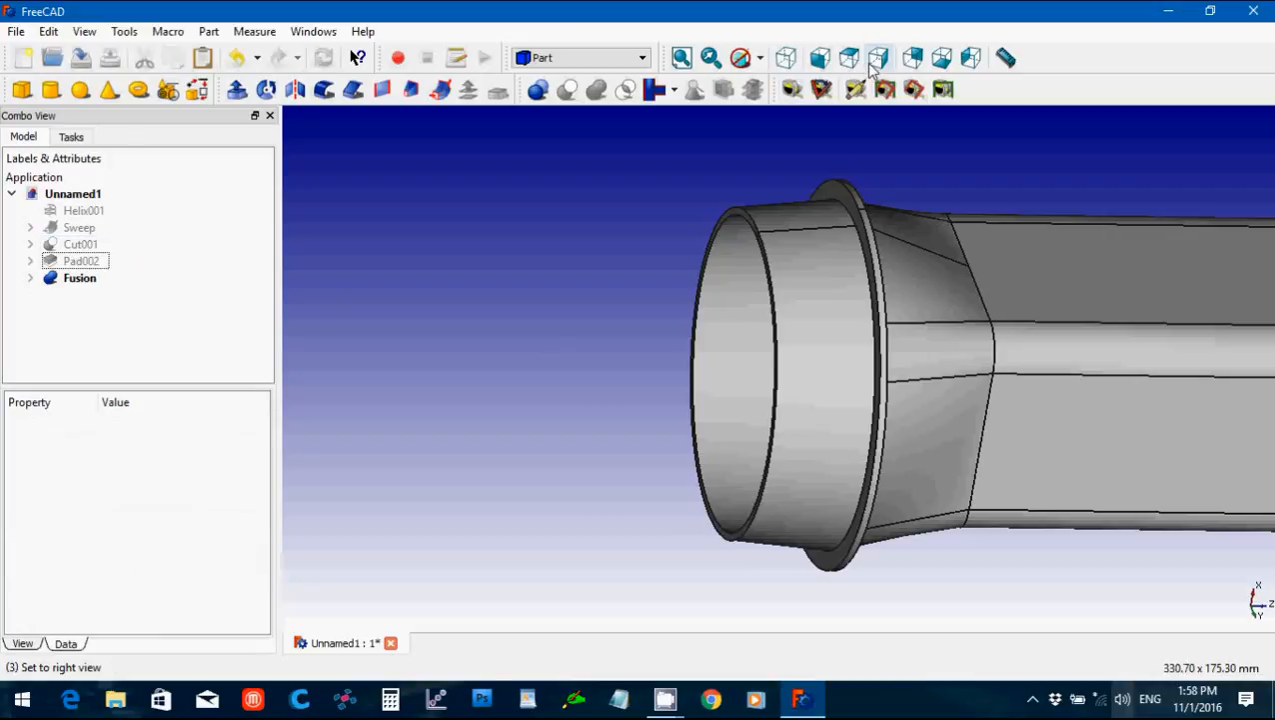
left_click(820, 57)
left_click(785, 57)
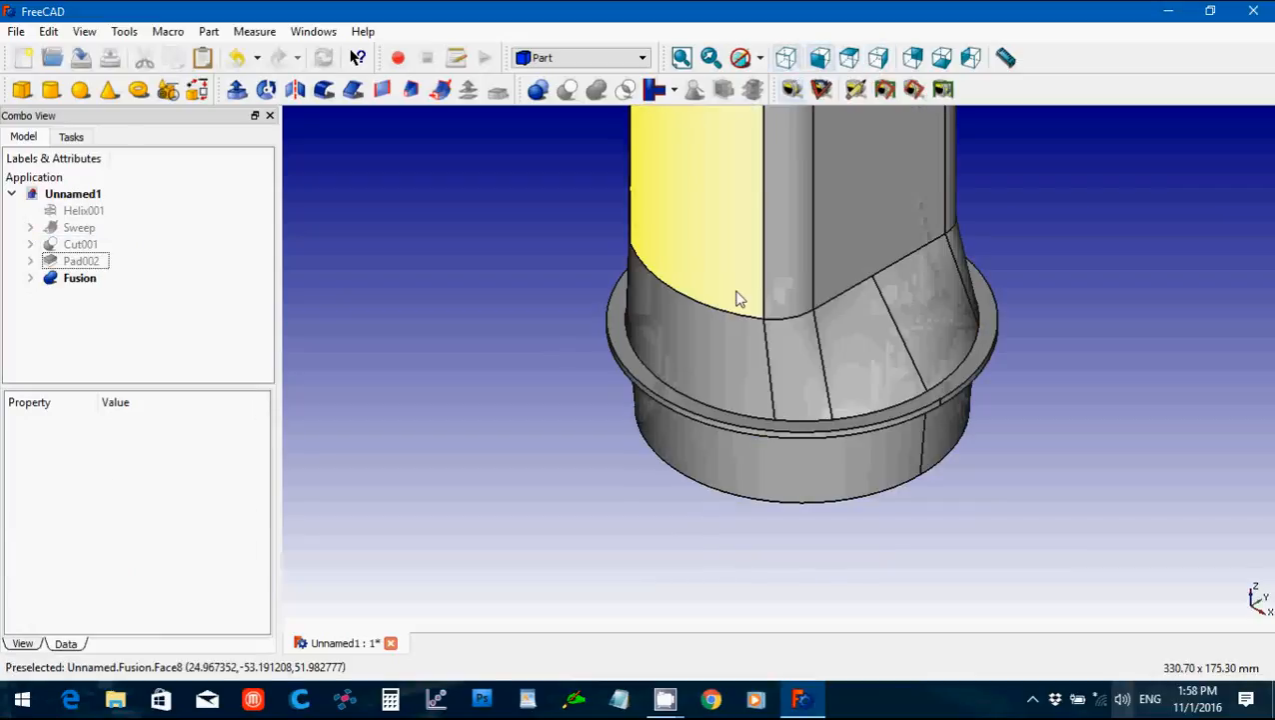
Switch to the Part Design workbench and create a new sketch on the YZ-Plane with a 0 mm offset.
scroll(727, 315, "down", 3)
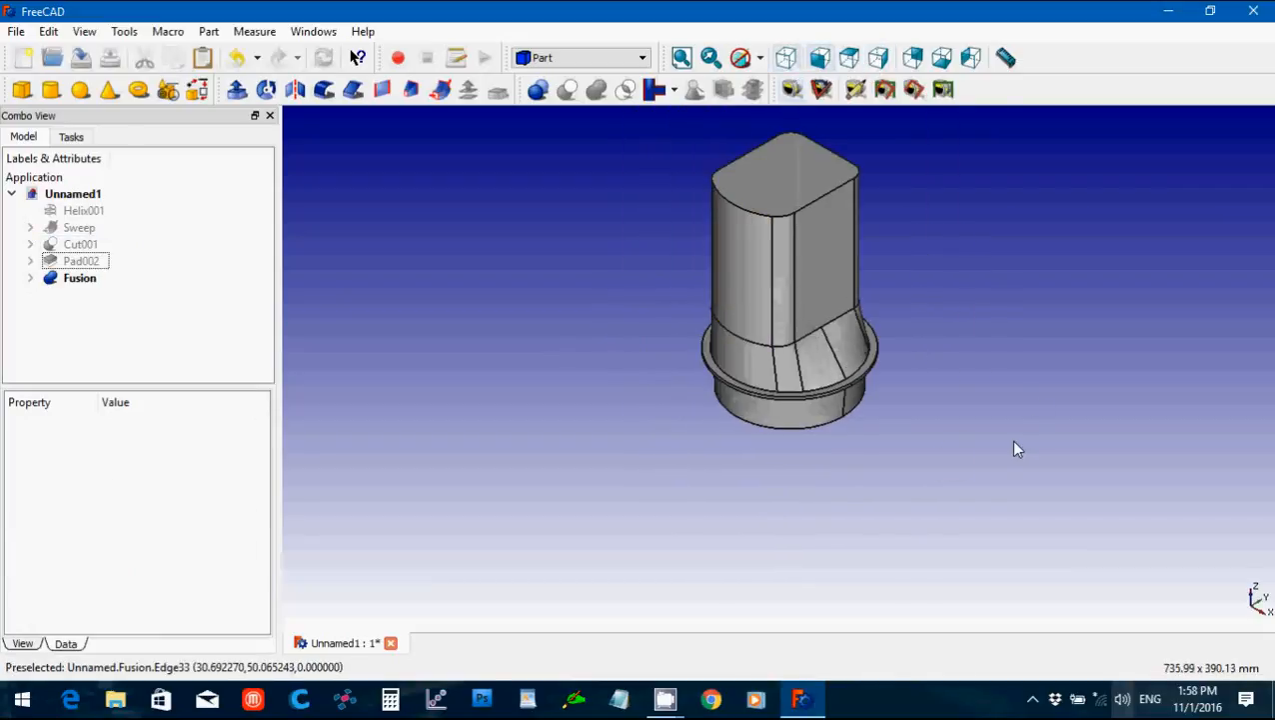
middle_click_drag(1014, 441, 840, 461)
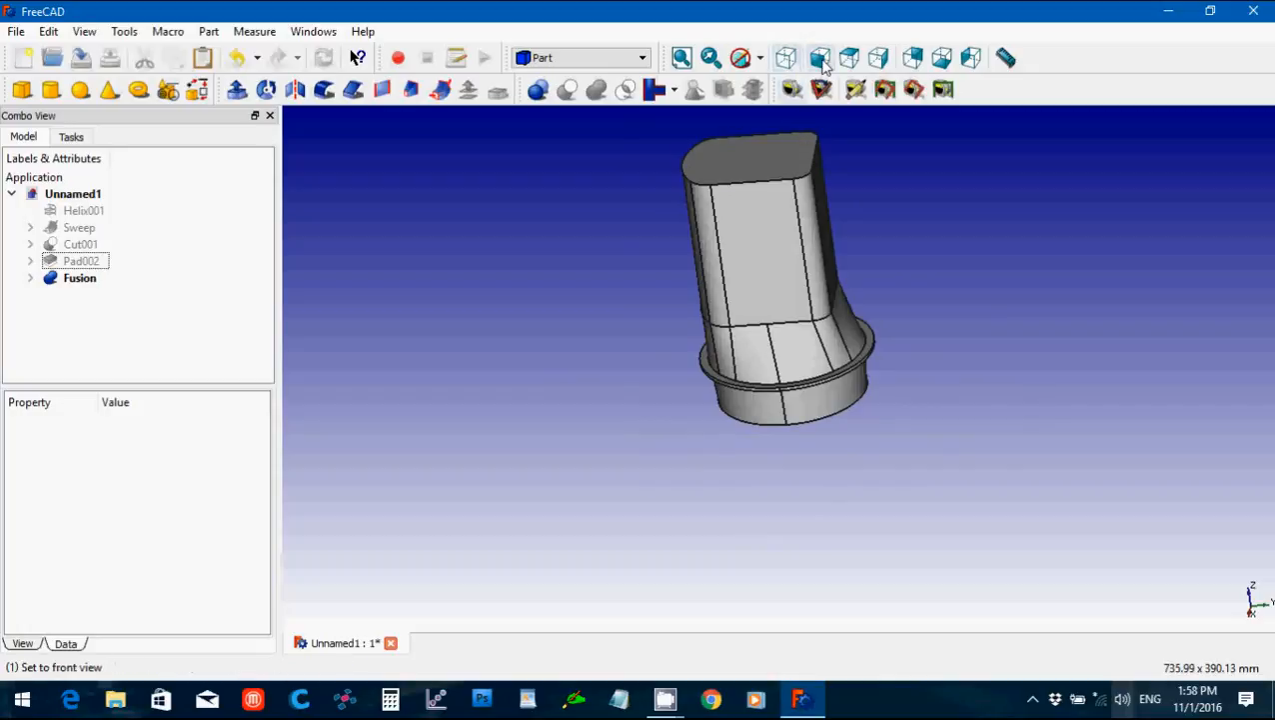
left_click(882, 60)
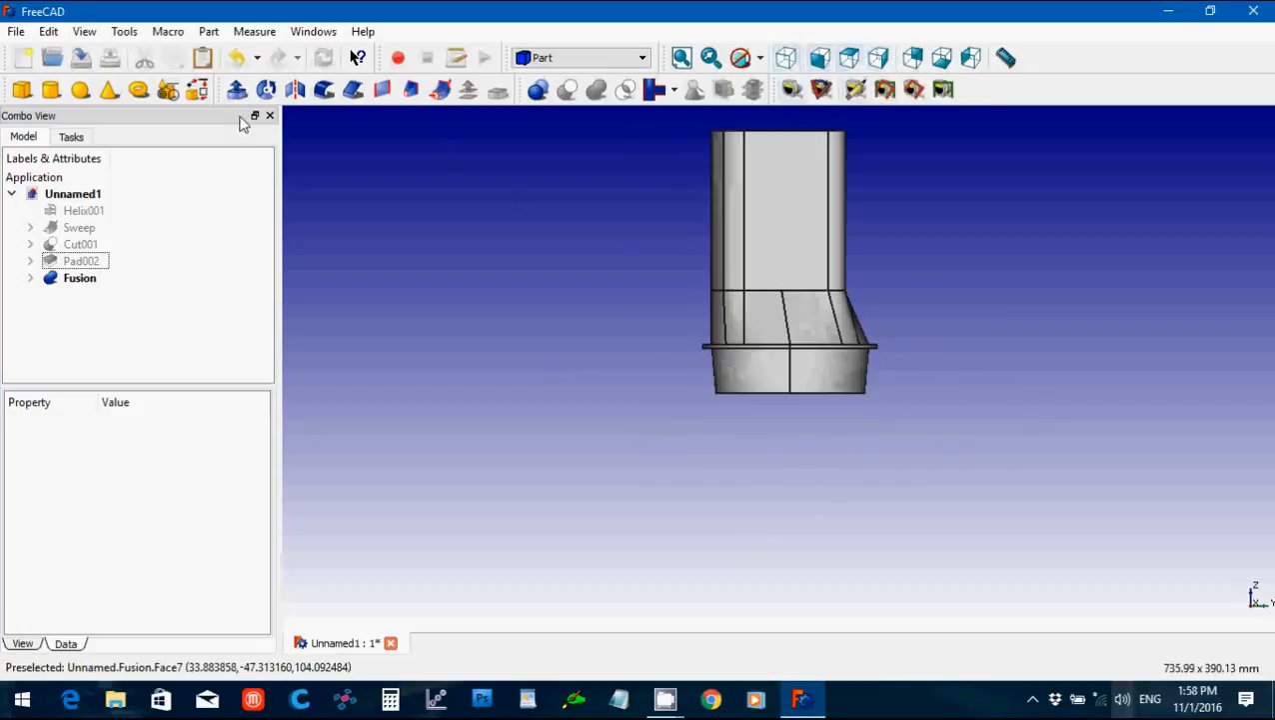
left_click(575, 62)
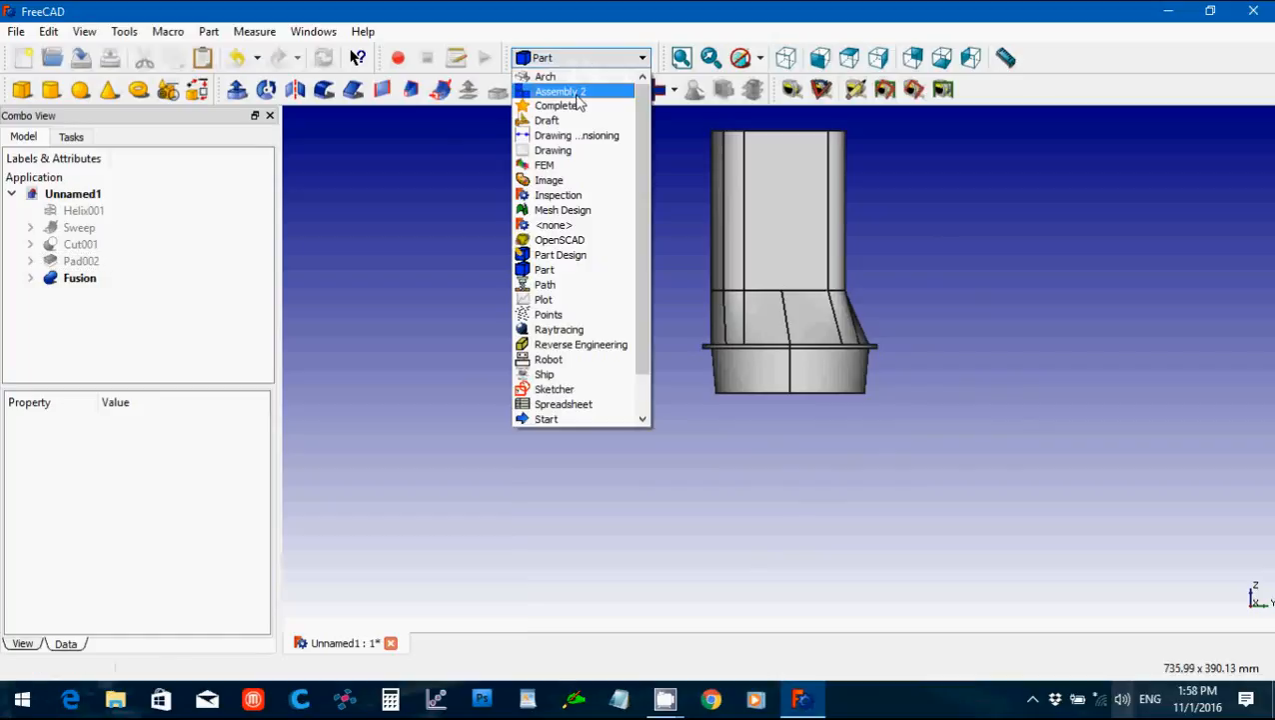
left_click(569, 252)
left_click(22, 90)
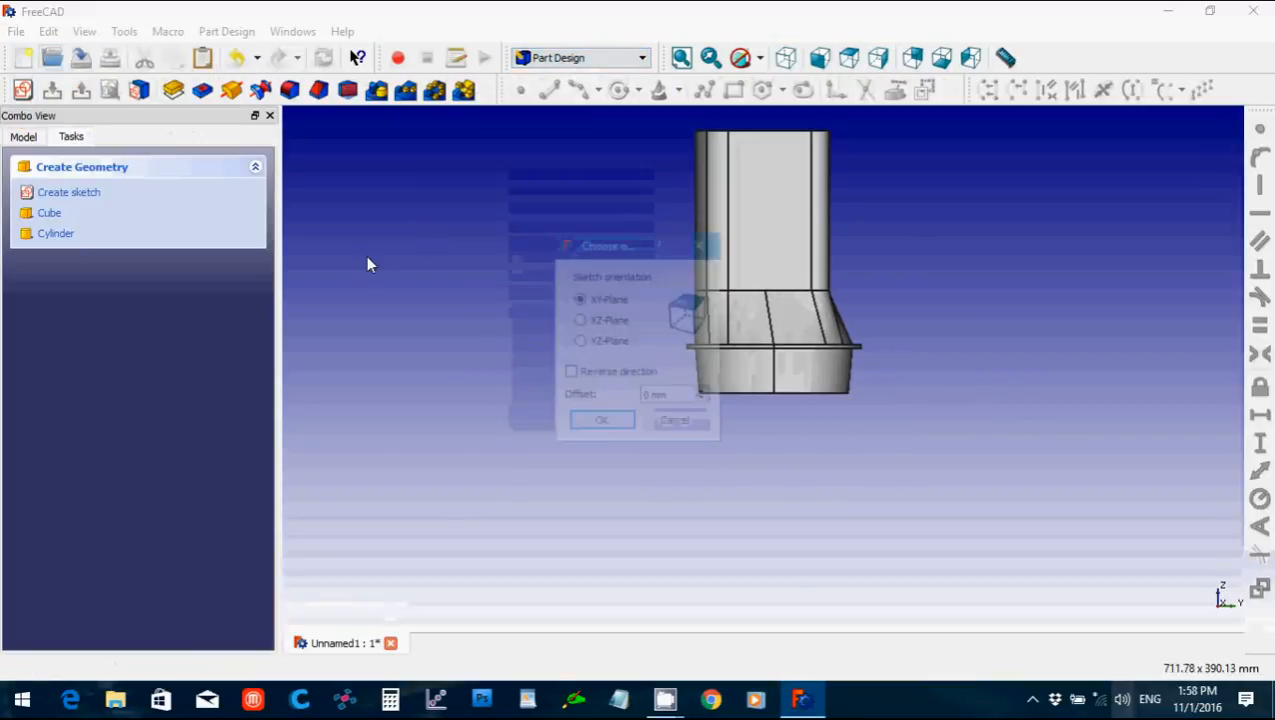
left_click(579, 341)
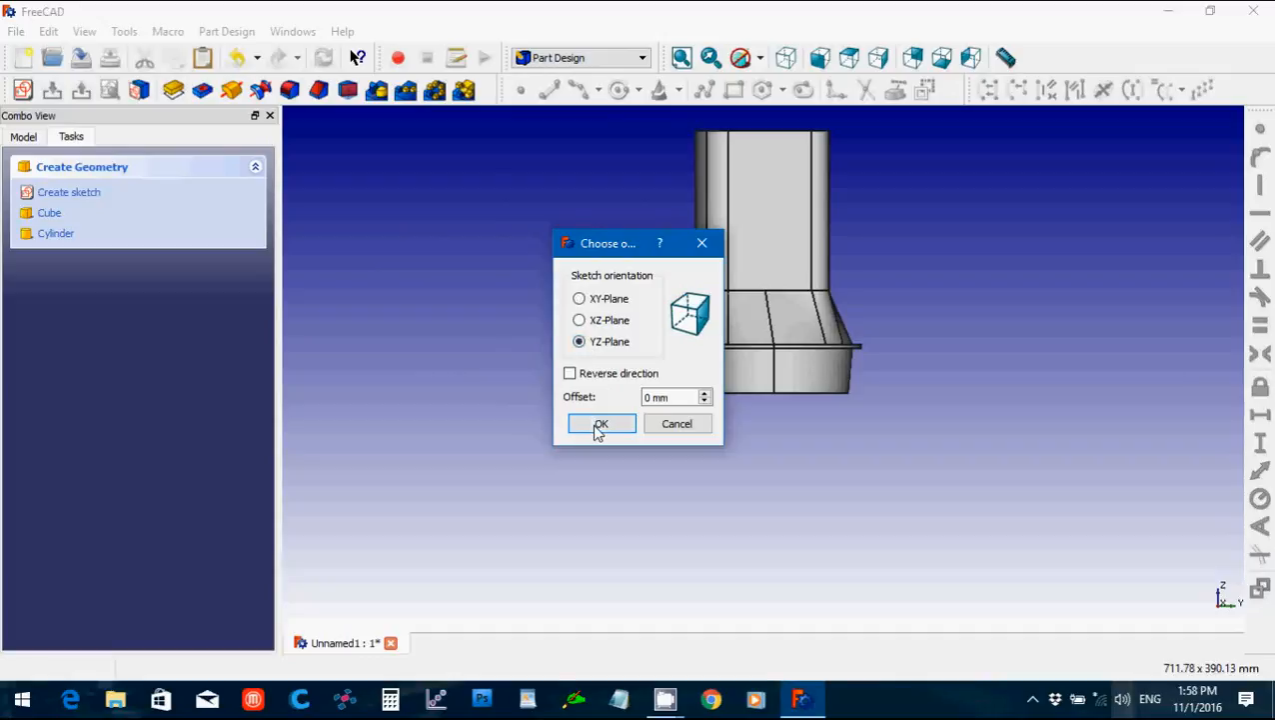
left_click(592, 426)
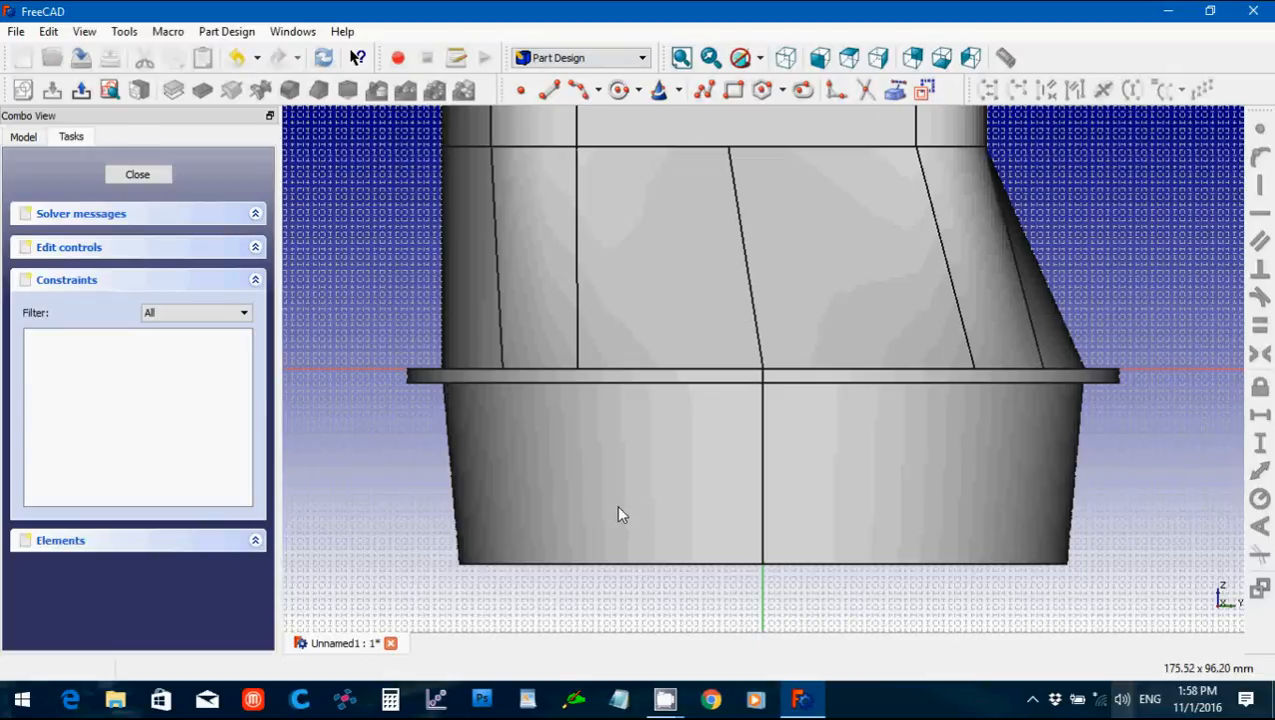
Draw a polyline running outward from the tube near its upper end, then down to the horizontal axis by the flange rim.
scroll(618, 513, "down", 2)
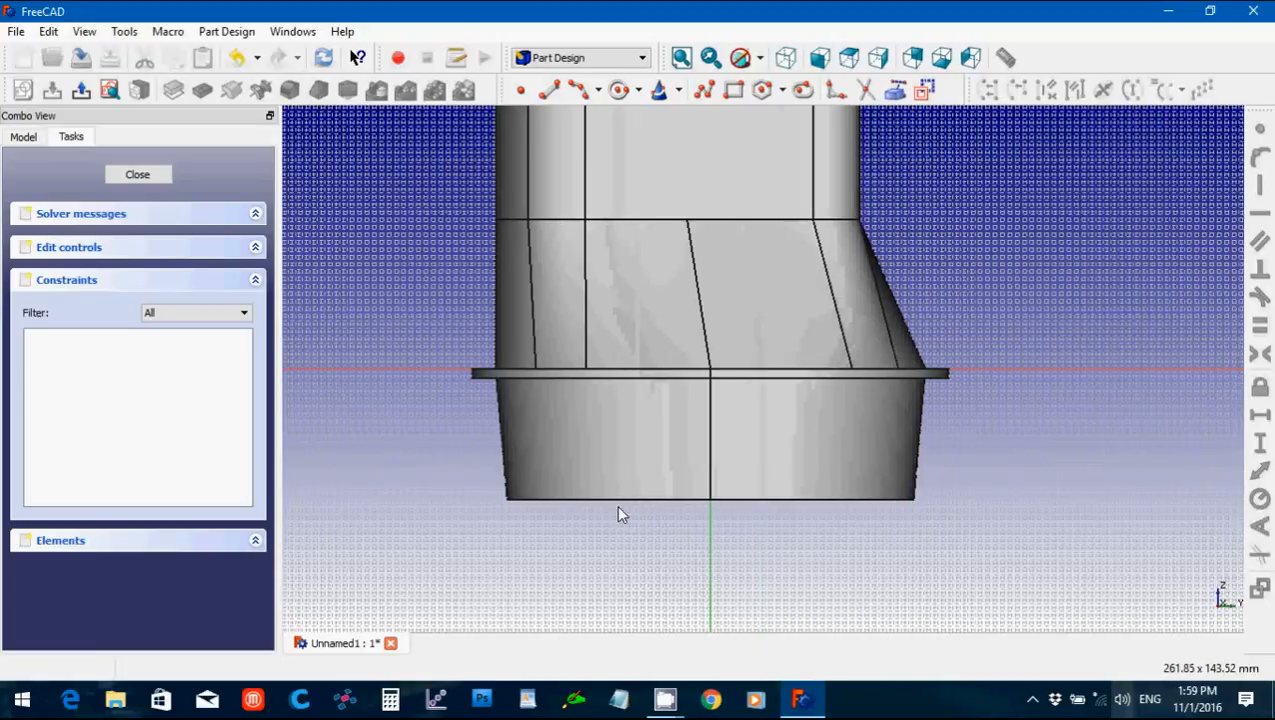
scroll(618, 513, "down", 1)
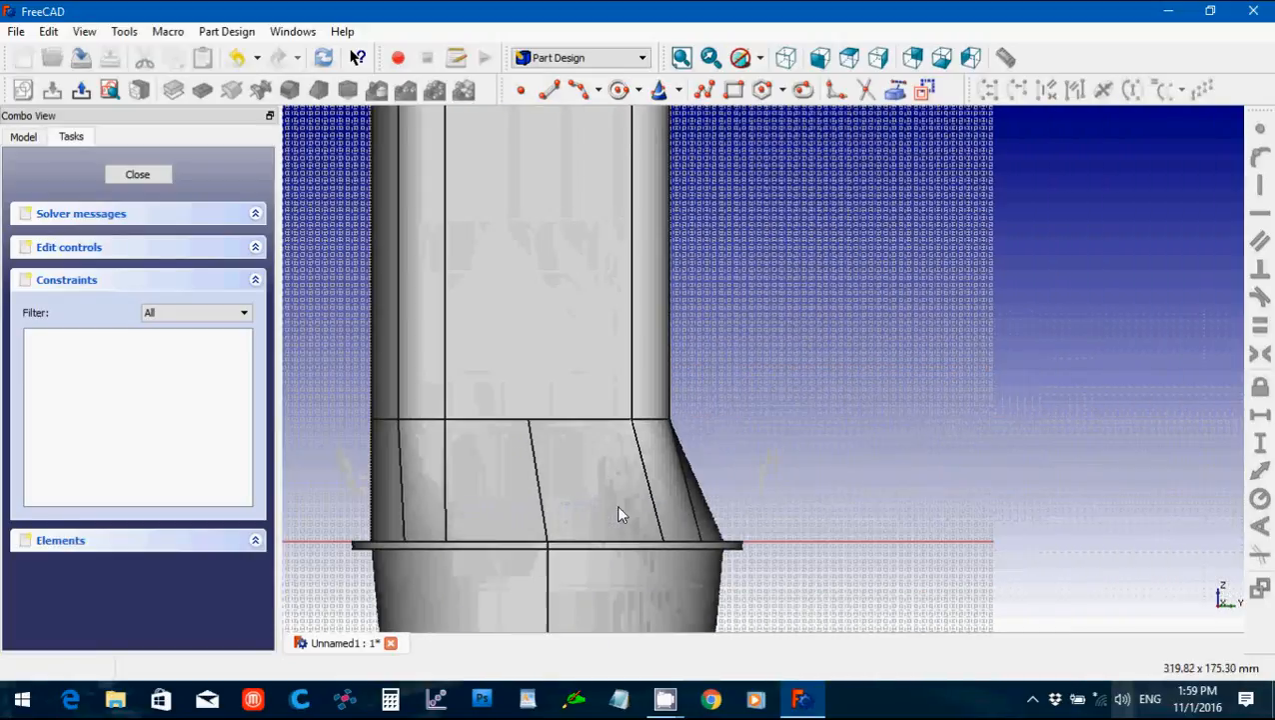
scroll(618, 514, "down", 1)
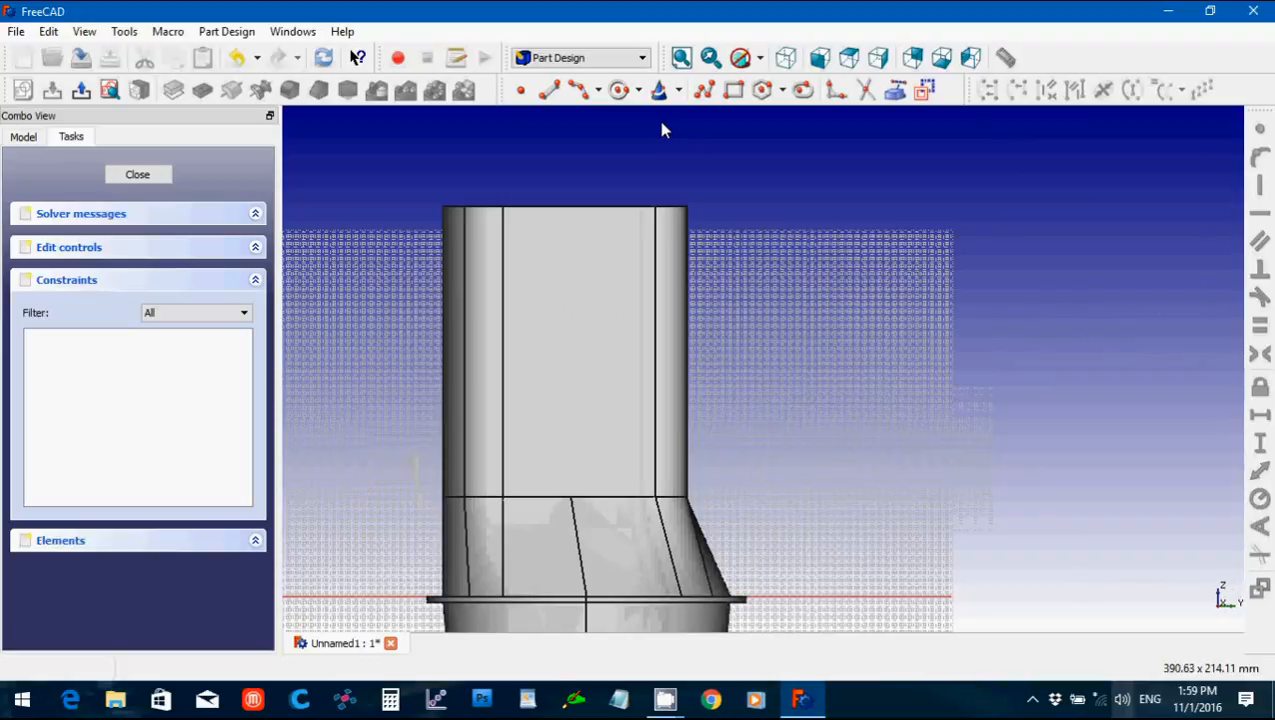
left_click(704, 90)
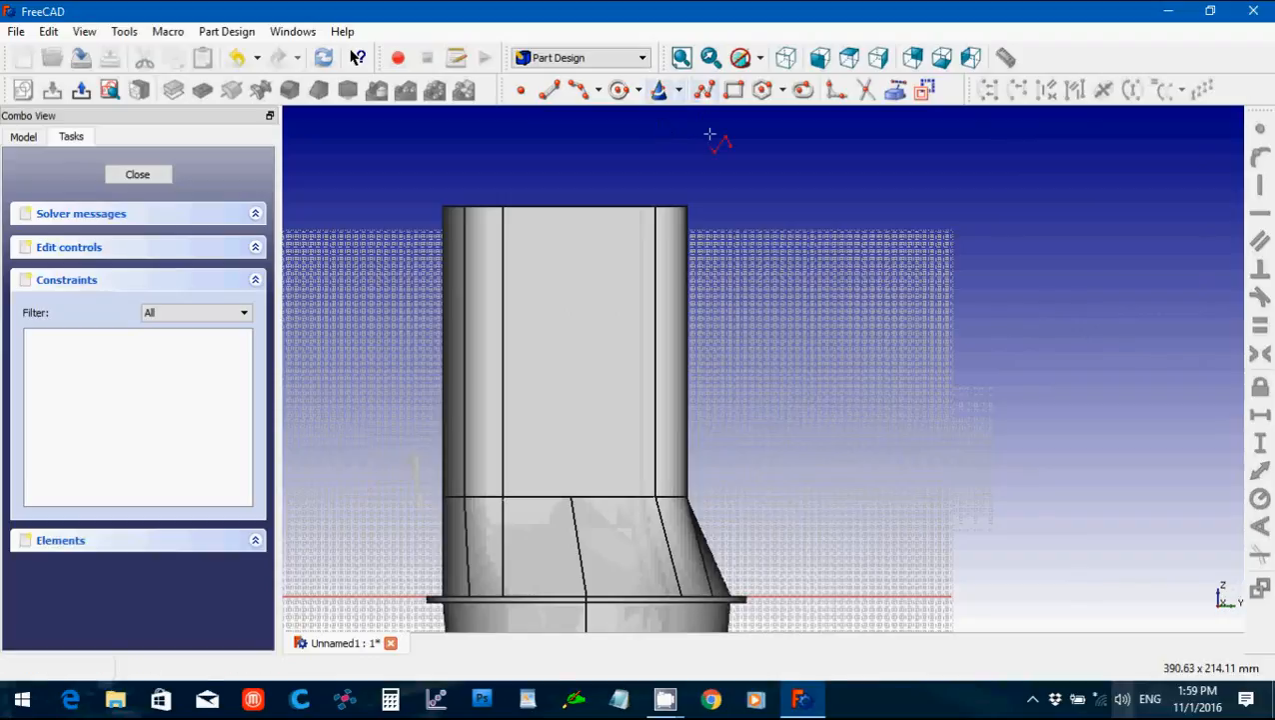
left_click(718, 228)
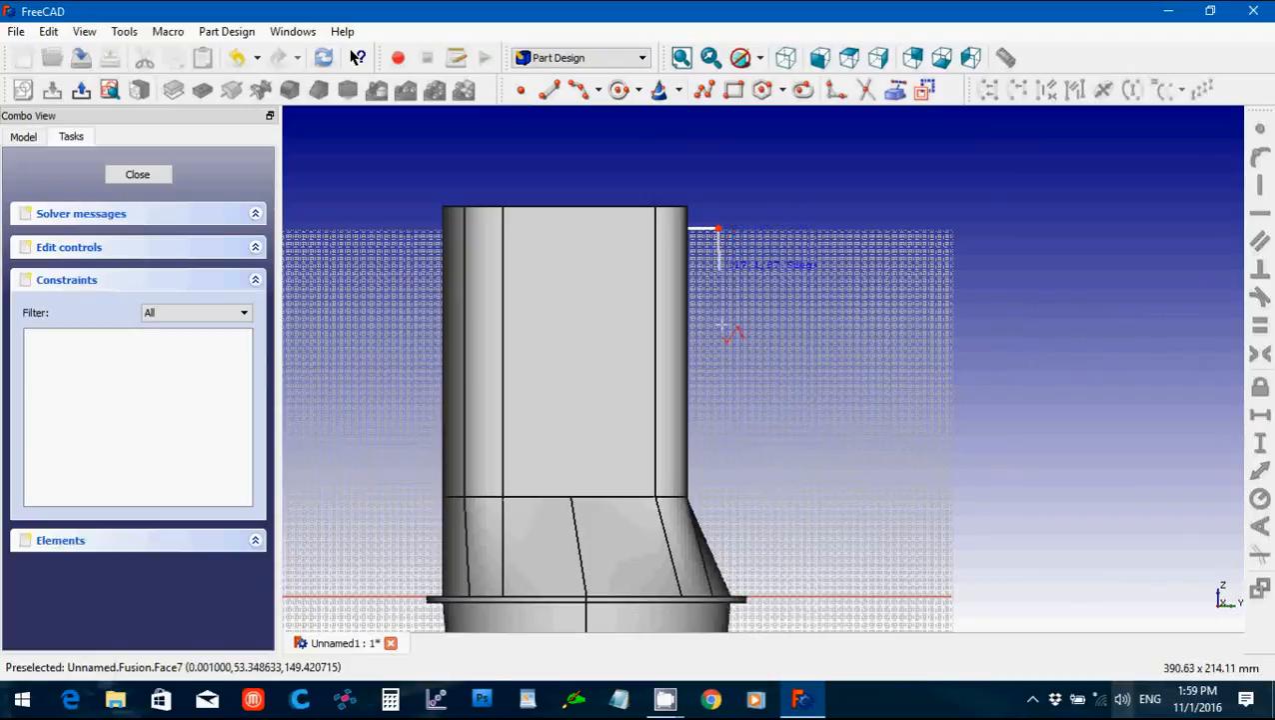
left_click(737, 599)
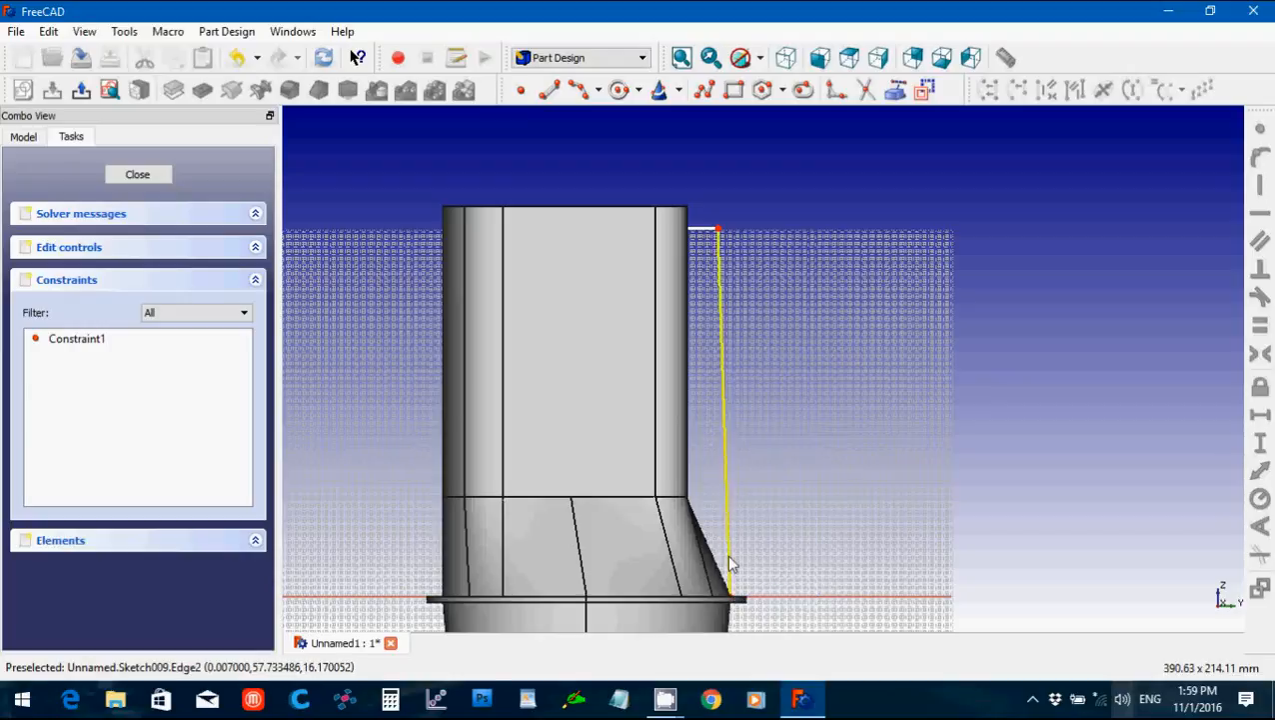
Move the long line clear of the flange and constrain its lower endpoint onto the horizontal axis.
mouse_move(729, 557)
left_mouse_down()
mouse_move(759, 552)
mouse_move(779, 572)
left_mouse_up()
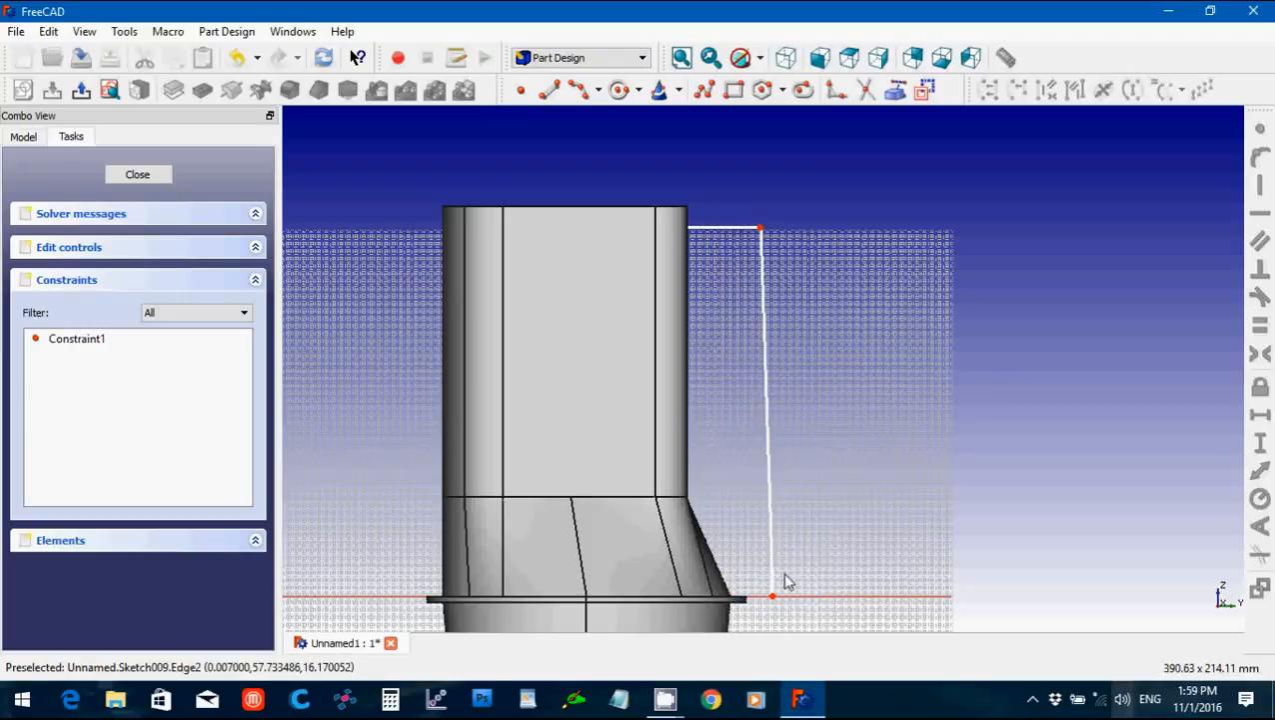
left_click(775, 600)
left_click(792, 597)
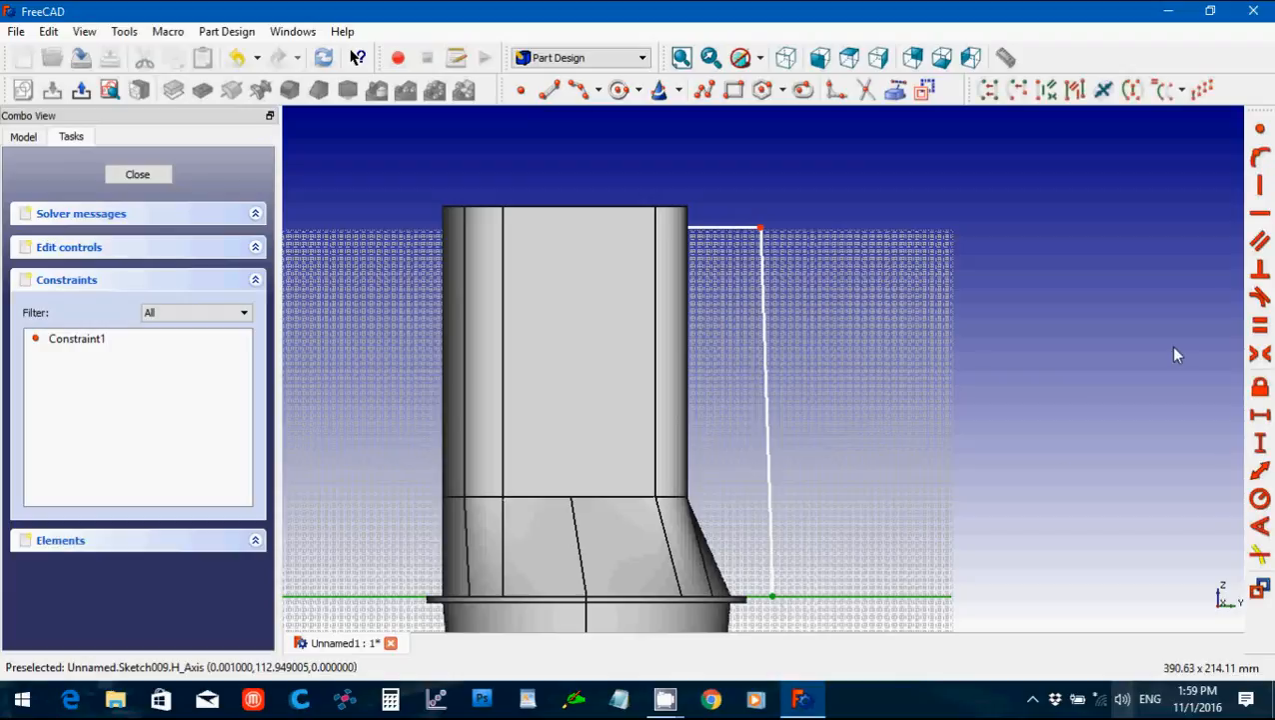
left_click(1262, 158)
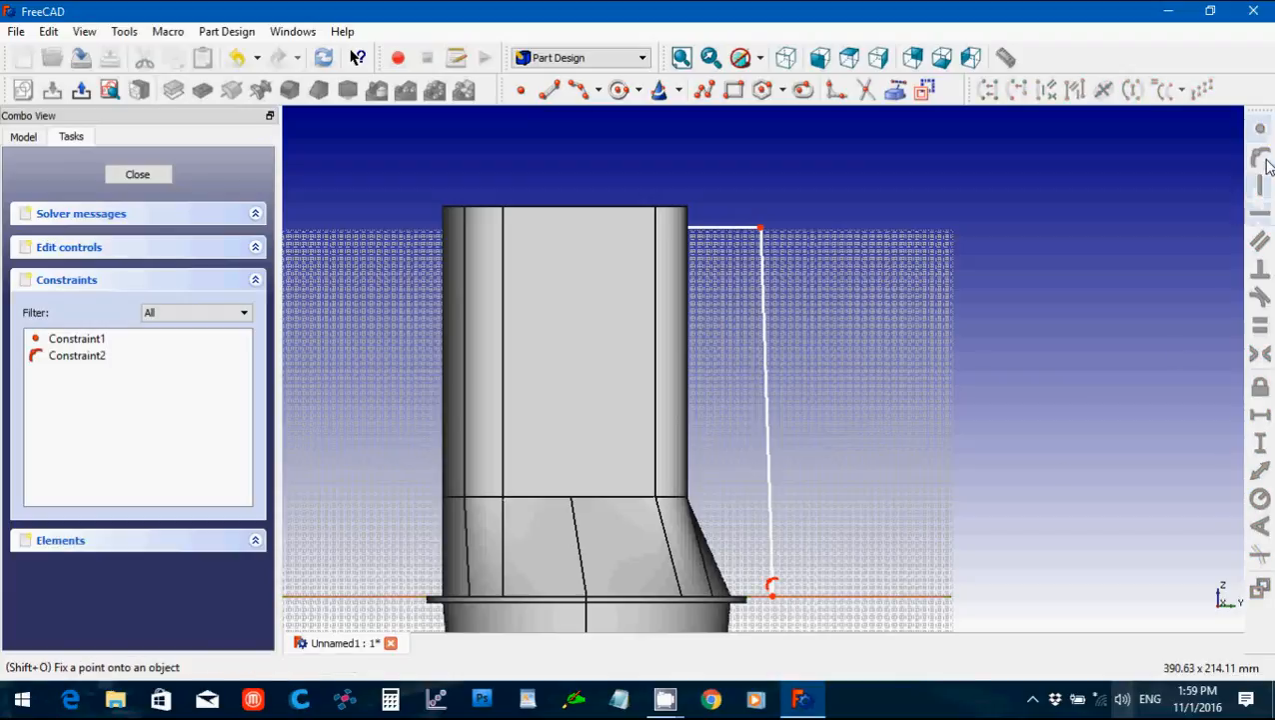
Constrain the long line vertical and the short upper line horizontal, moving them inward above the flange rim and slightly down.
left_click(767, 460)
left_click(1260, 184)
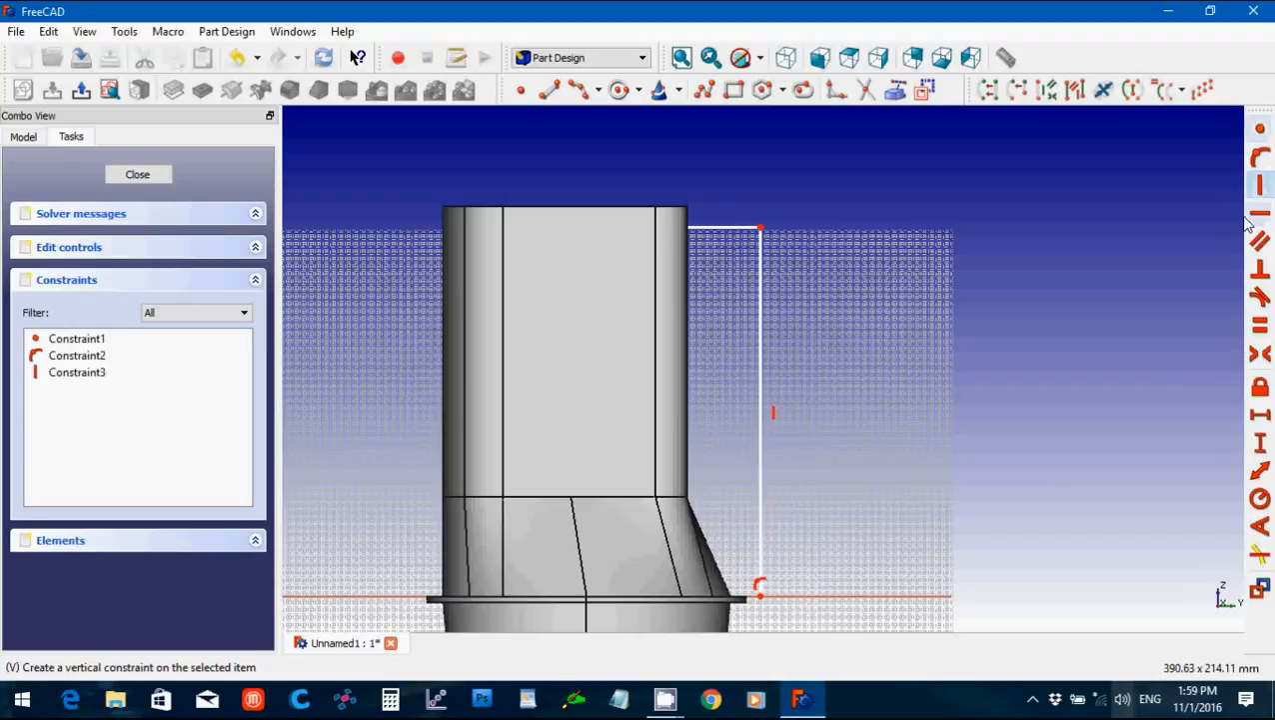
left_click_drag(762, 463, 747, 470)
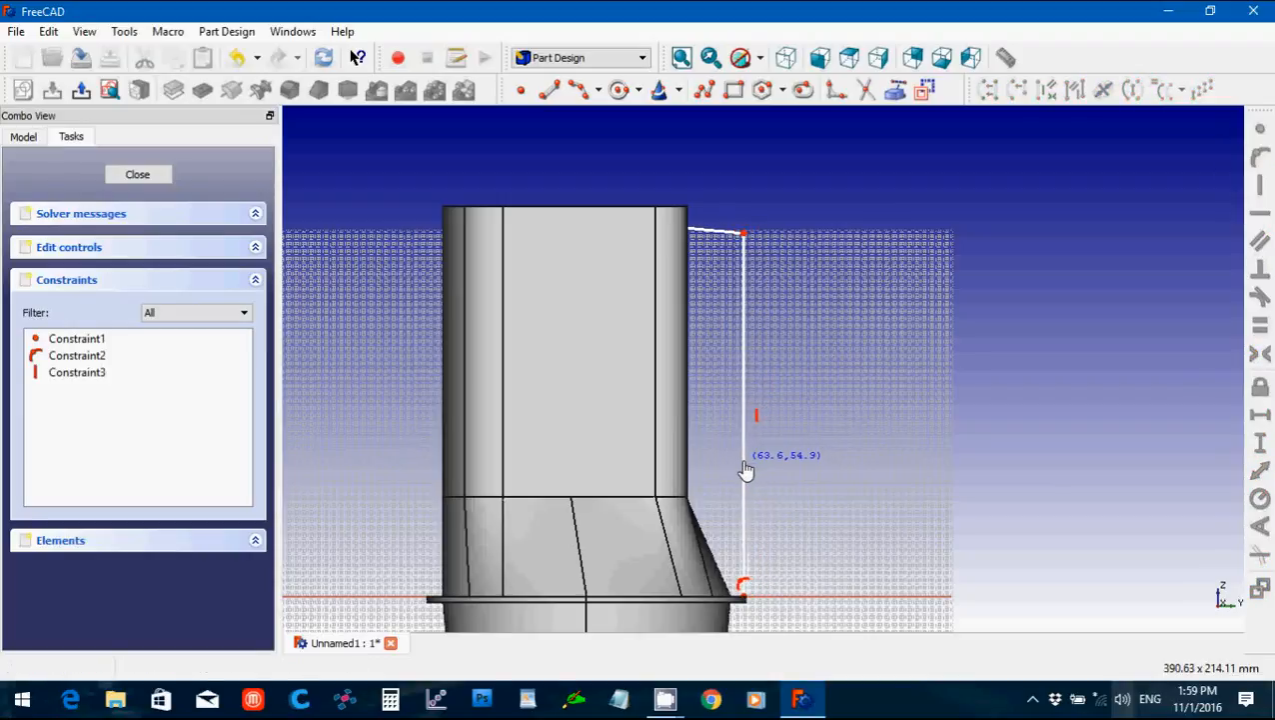
left_click(721, 235)
key("h")
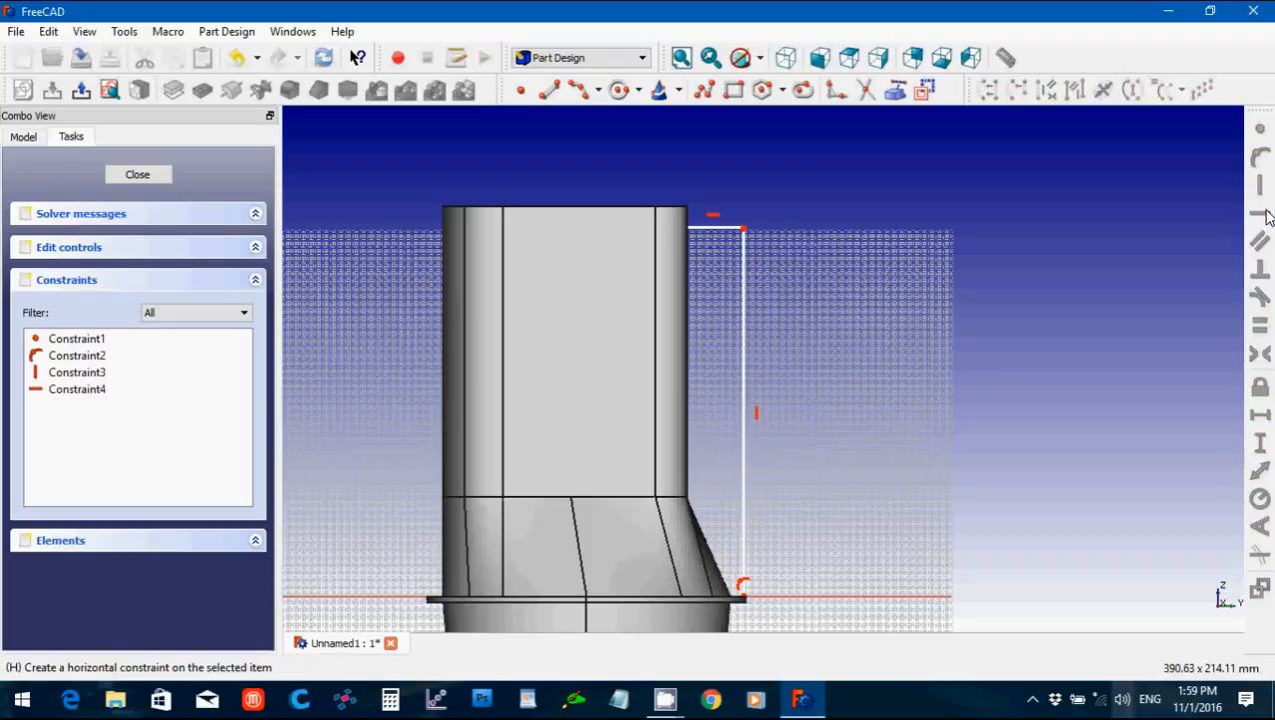
left_click_drag(721, 229, 721, 239)
Fillet the corner between the horizontal and vertical lines and constrain its radius to 12.7 mm.
left_click(838, 90)
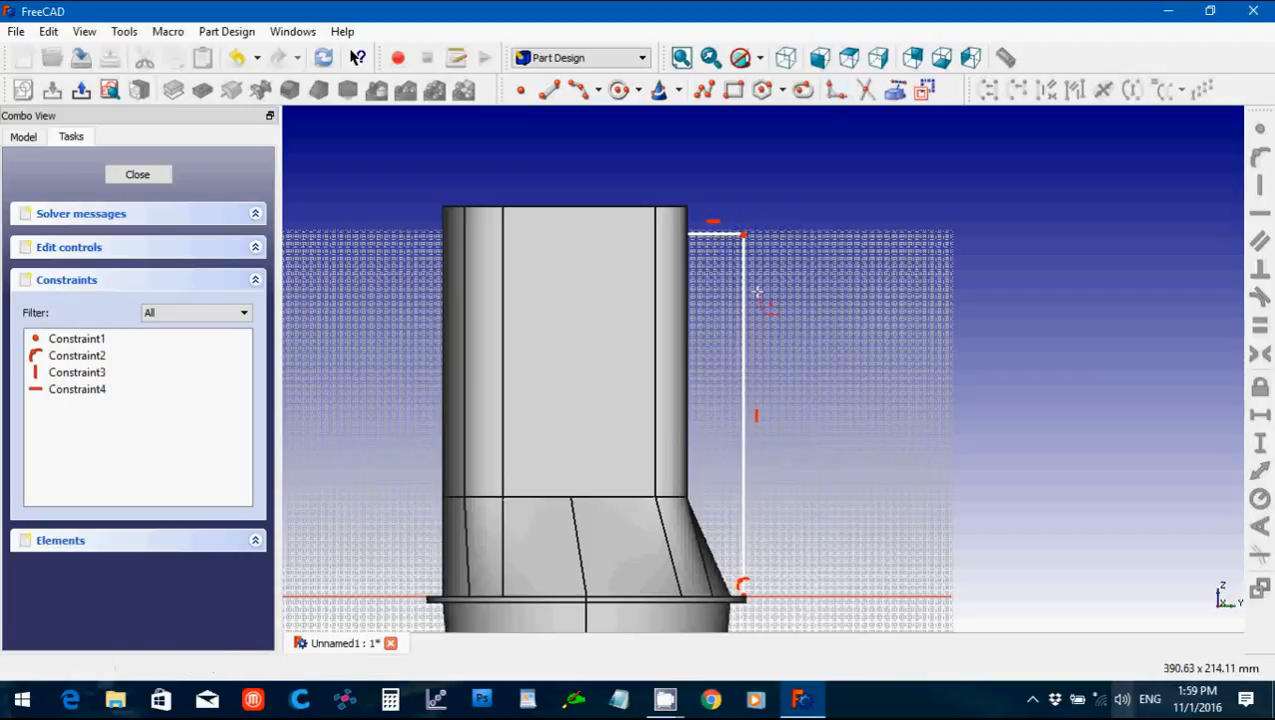
left_click(742, 235)
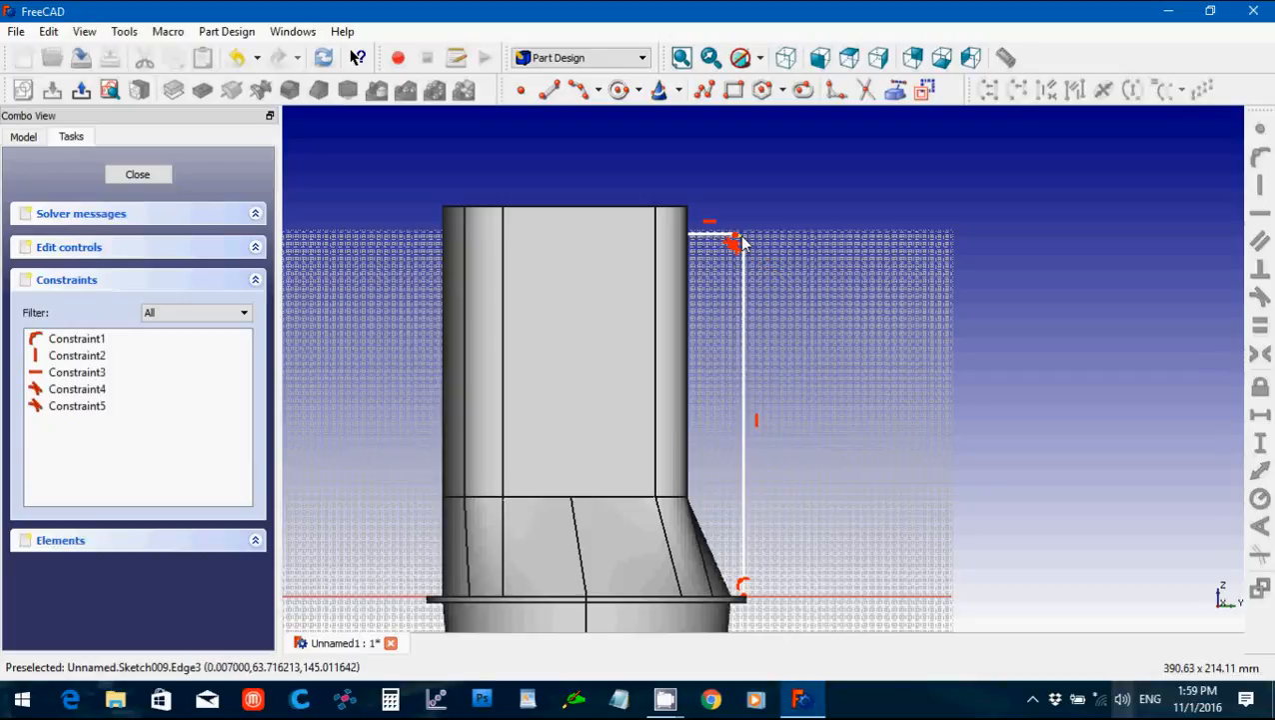
scroll(793, 360, "up", 3)
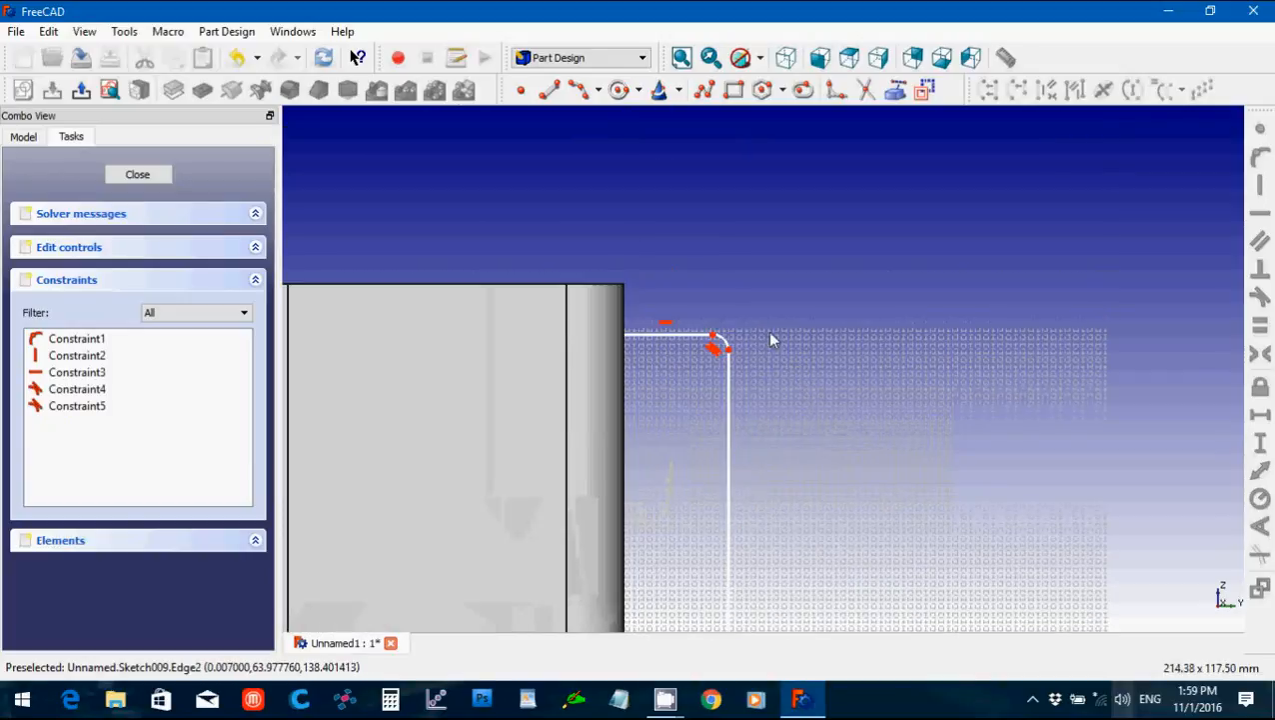
left_click(717, 345)
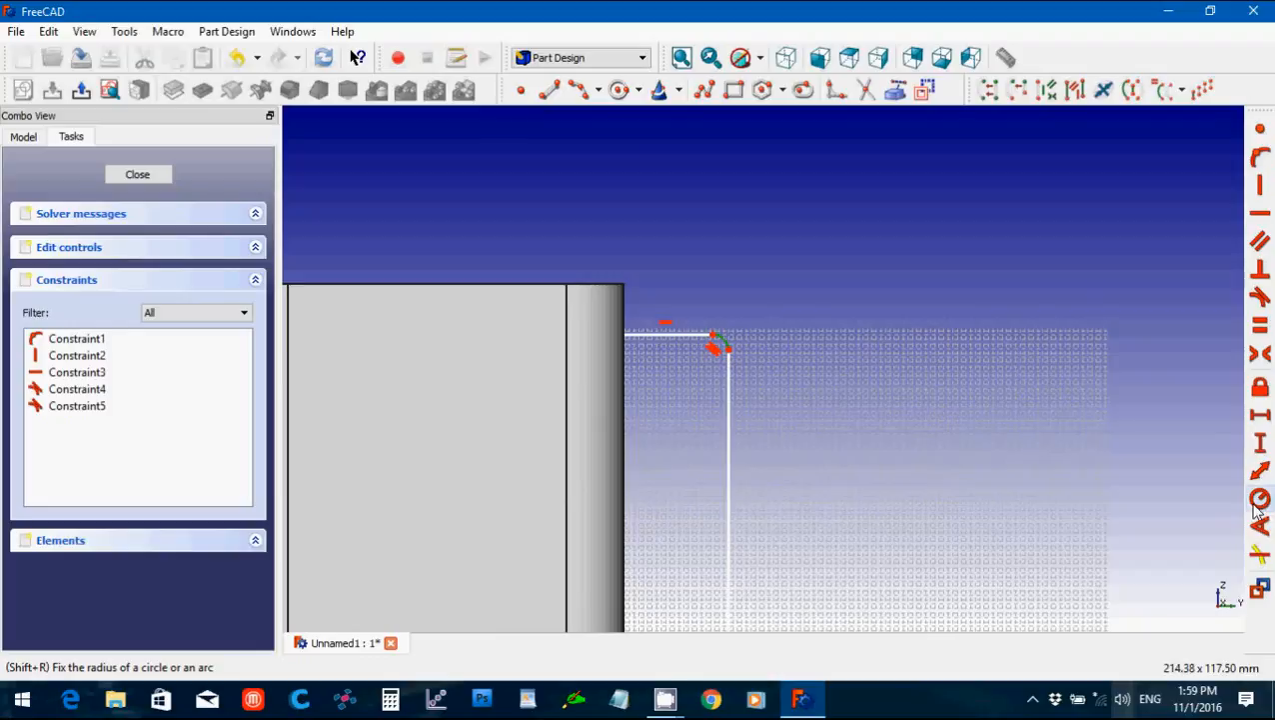
left_click(1260, 499)
type("12")
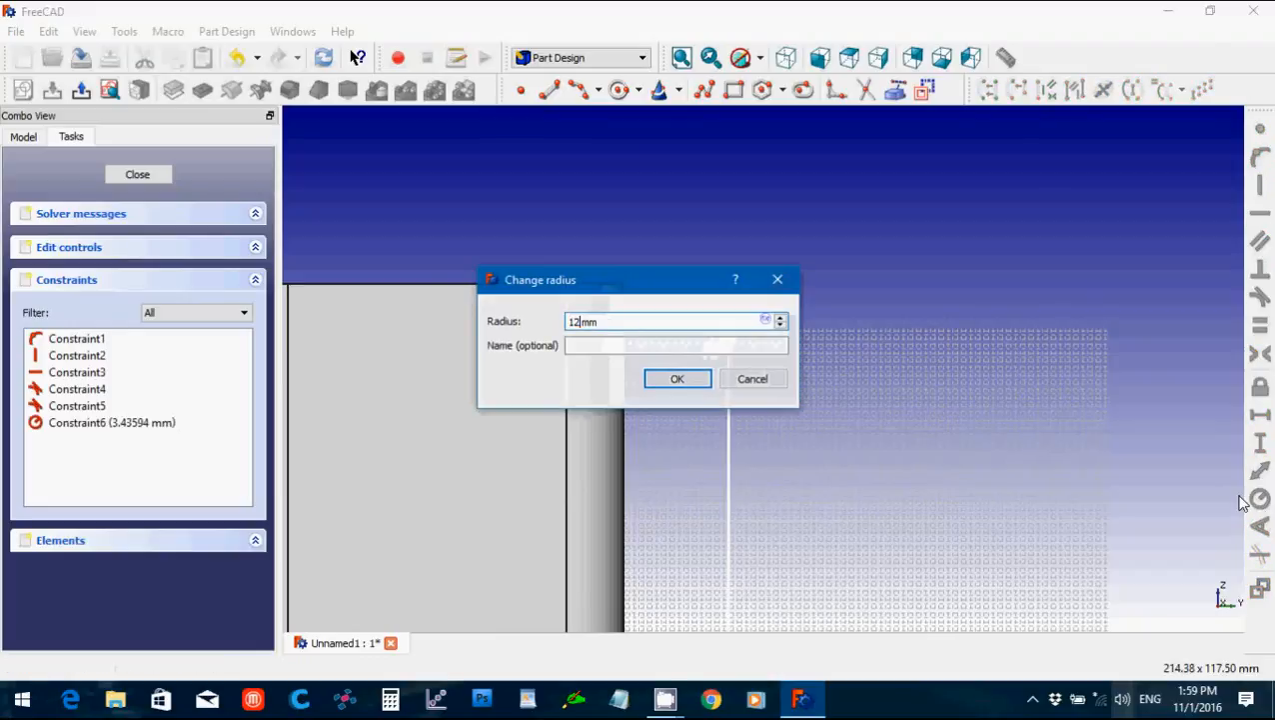
type(".7")
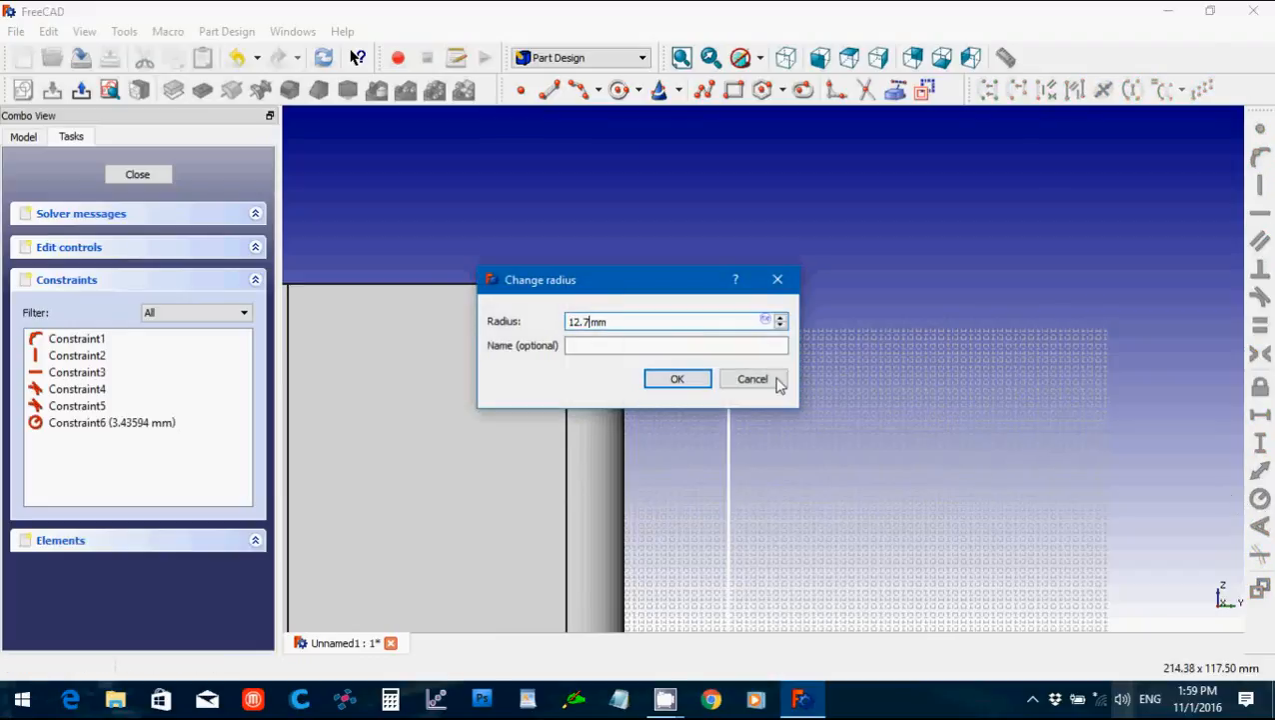
left_click(681, 382)
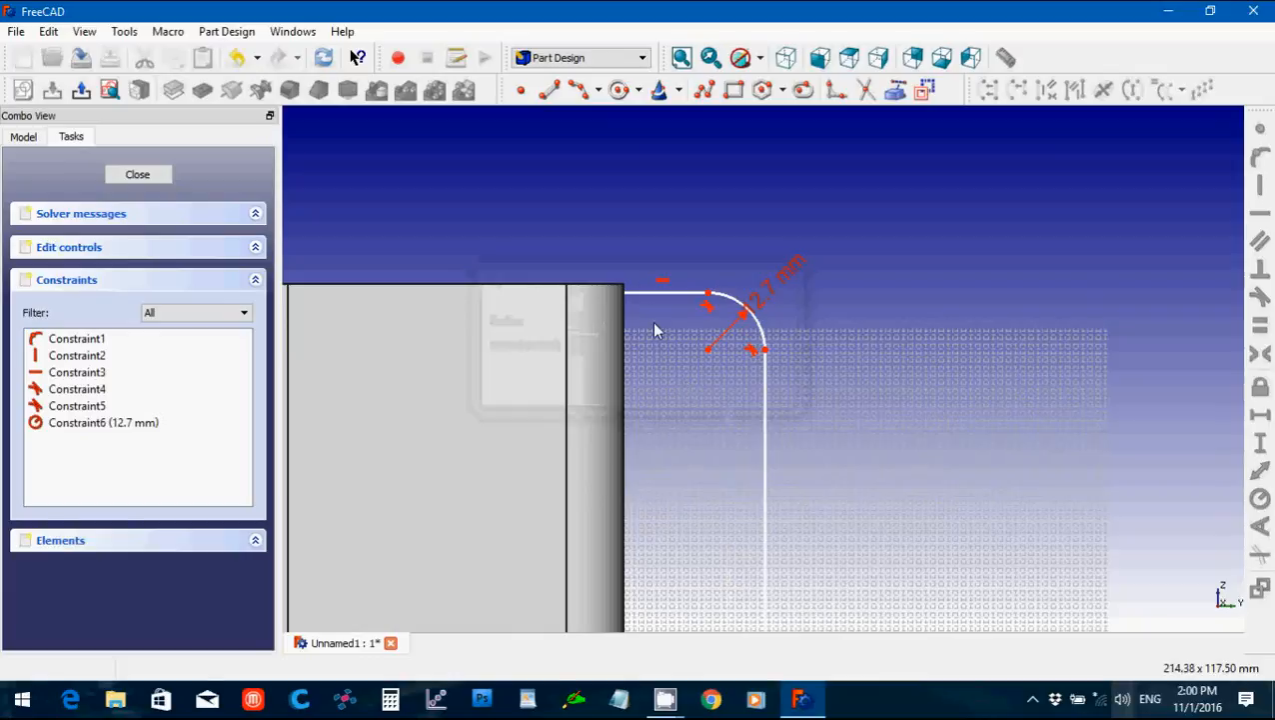
Lower the horizontal line slightly, move the vertical line back over the flange rim, and close the sketch.
left_click_drag(640, 293, 643, 322)
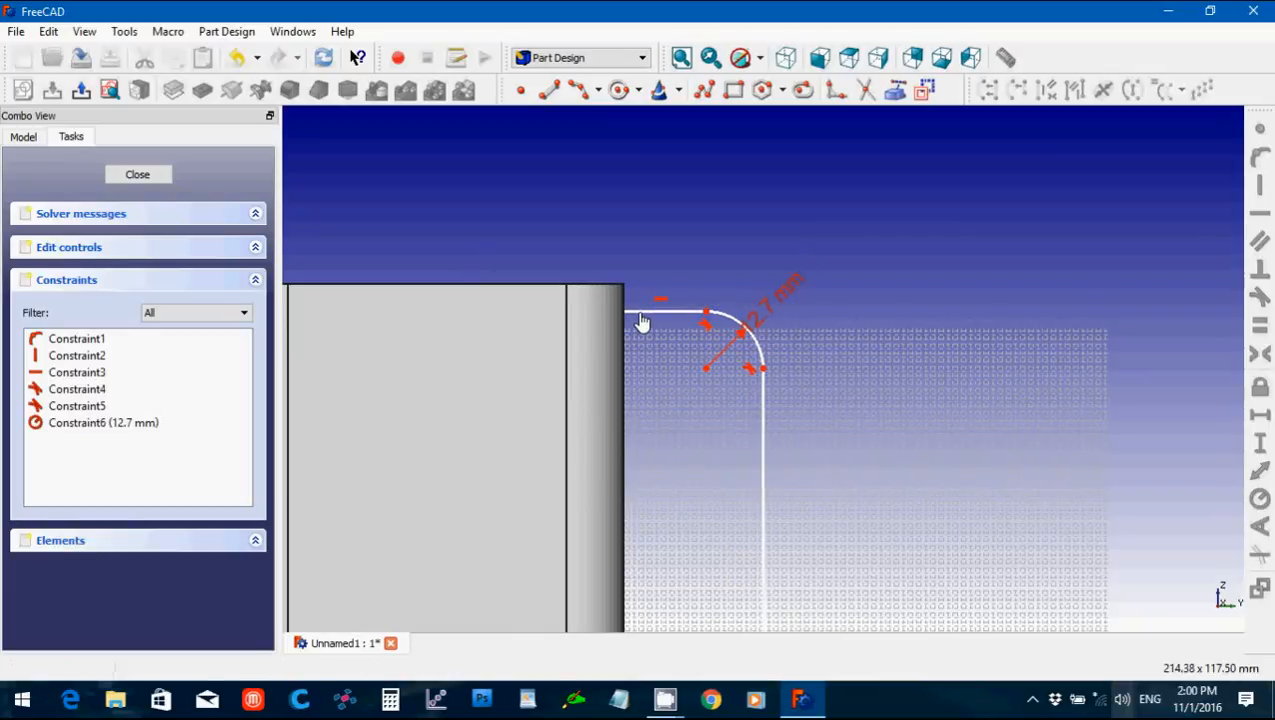
key("Up")
key("Up")
key("Up")
key("Up")
key("Up")
key("Up")
key("Up")
key("Up")
key("Up")
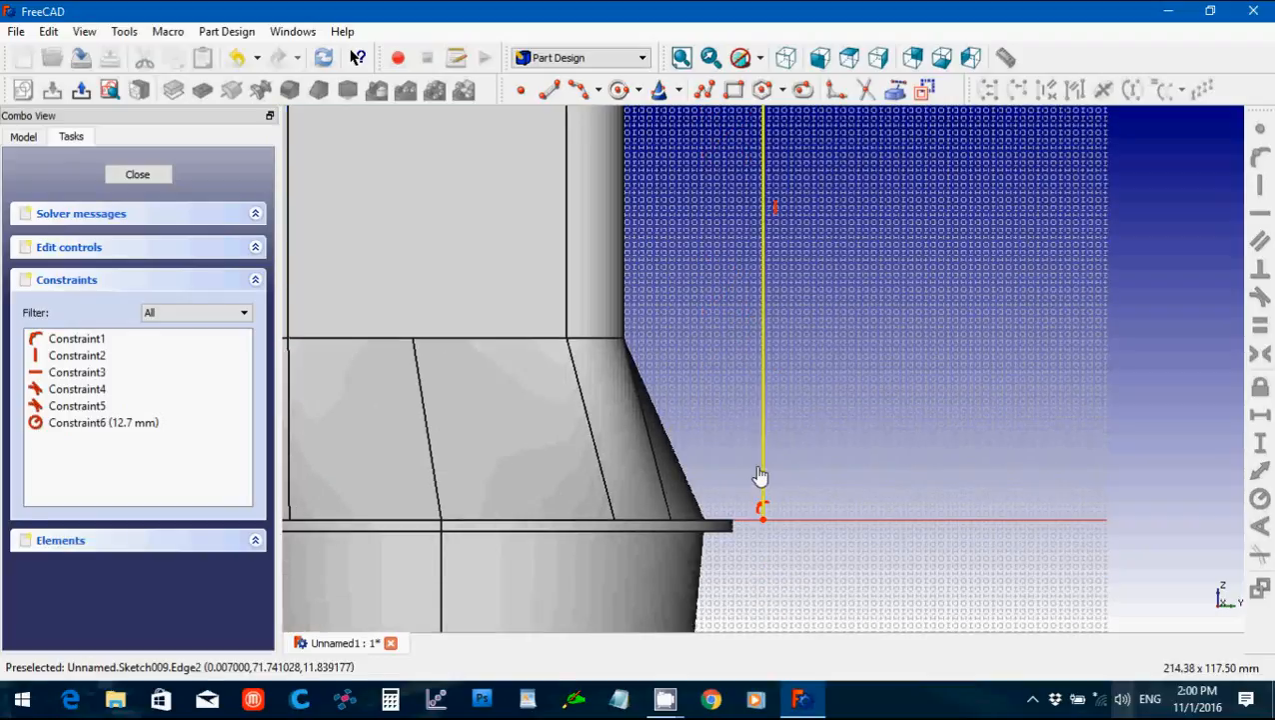
left_click_drag(762, 475, 729, 483)
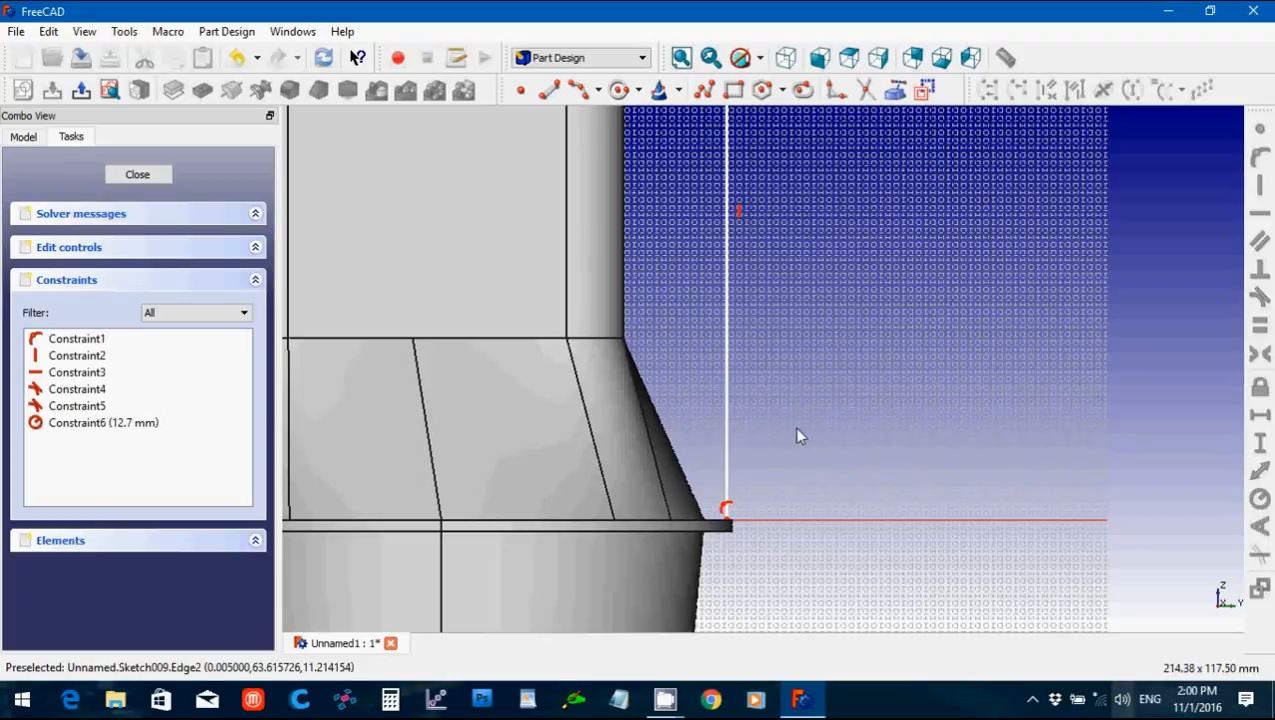
left_click(138, 175)
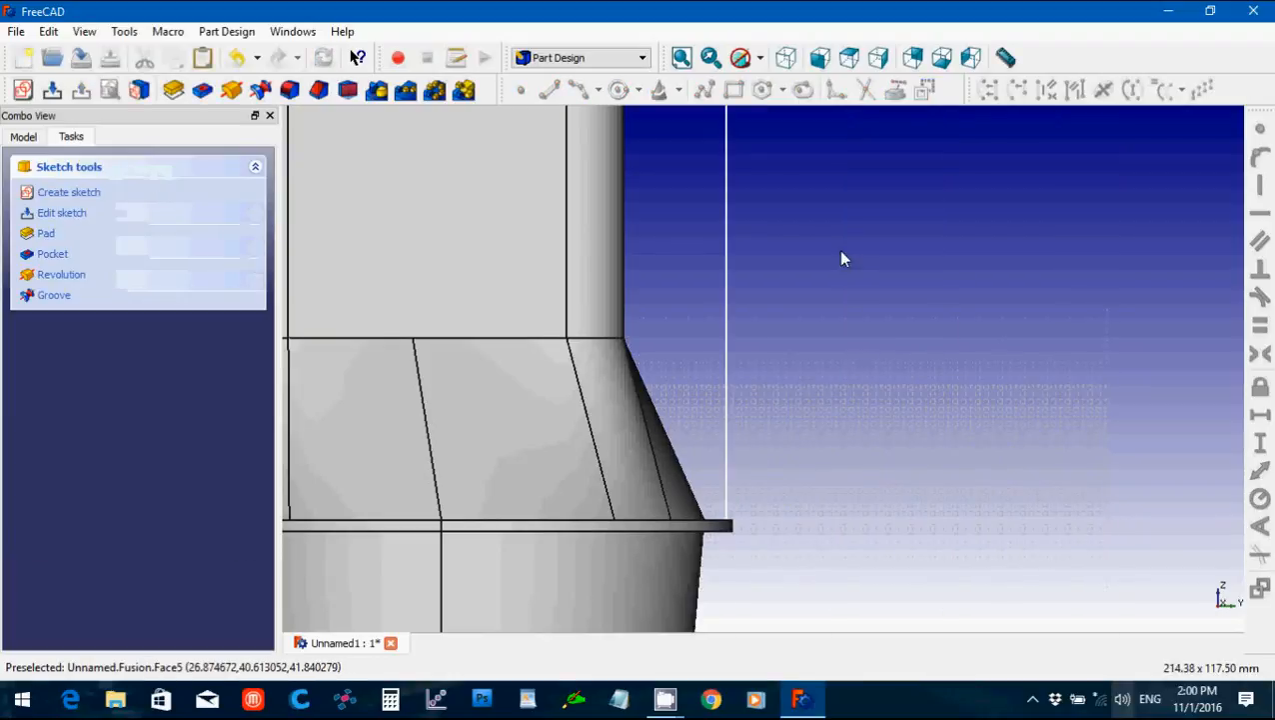
Create a new sketch on the upper face of the circular flange.
middle_click_drag(842, 259, 806, 407)
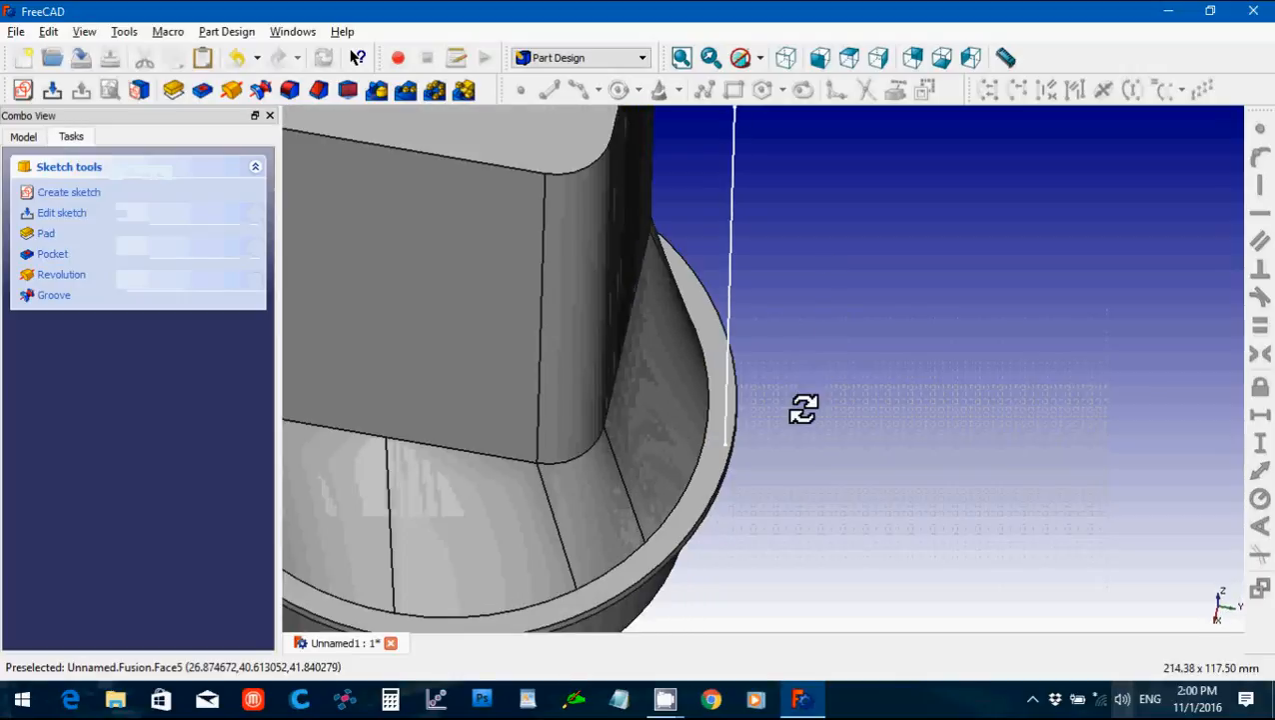
left_click(707, 466)
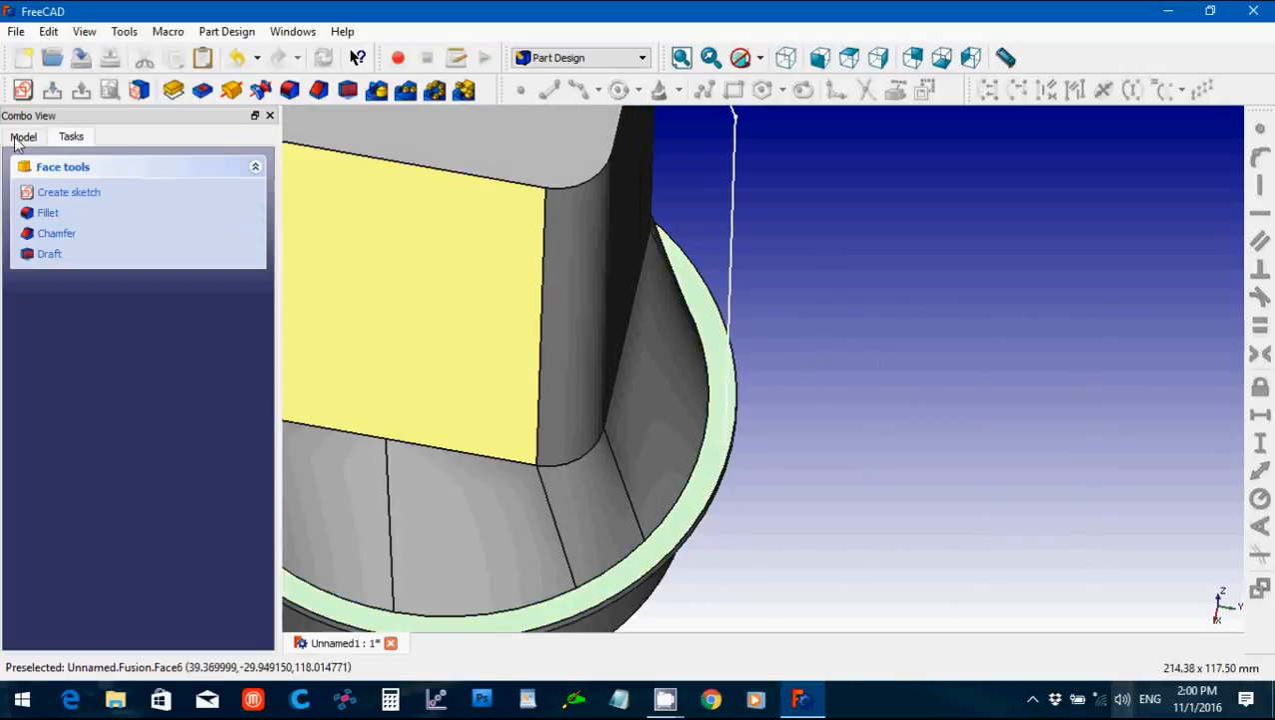
left_click(20, 93)
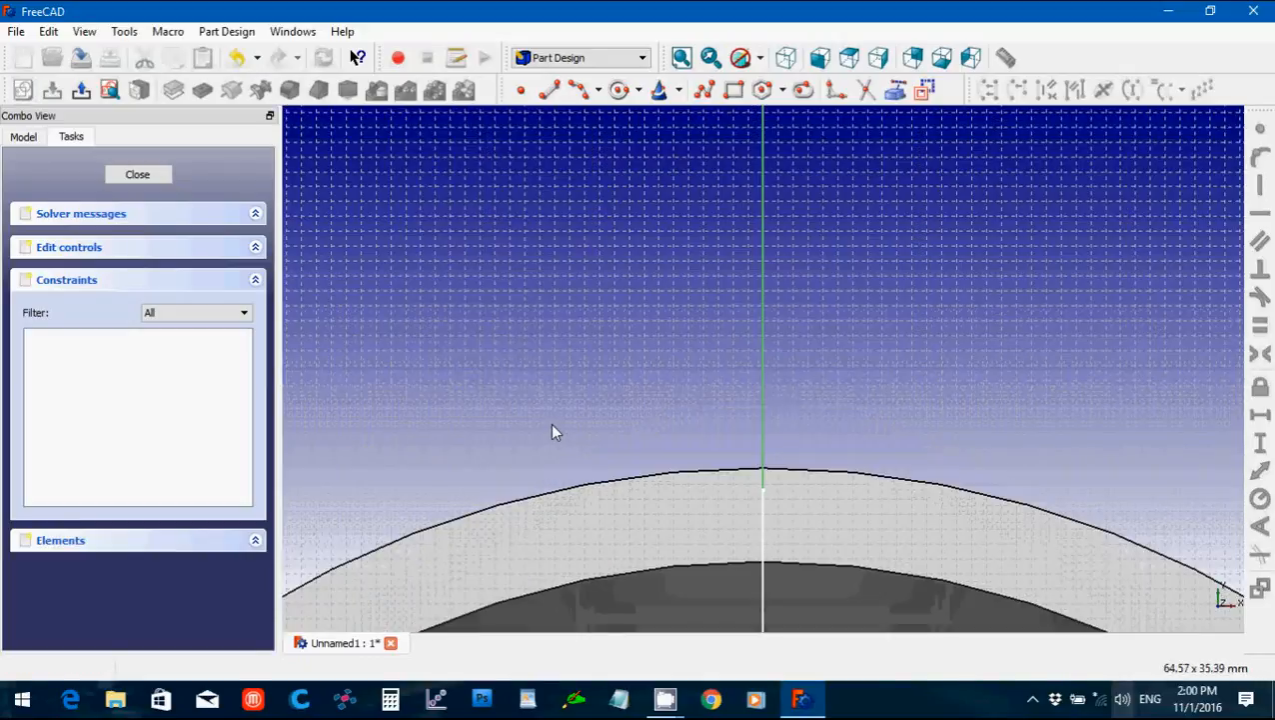
Draw a horizontal slot about 20.5 mm long with end radii of about 2.8 mm across the flange's upper rim.
left_click(800, 90)
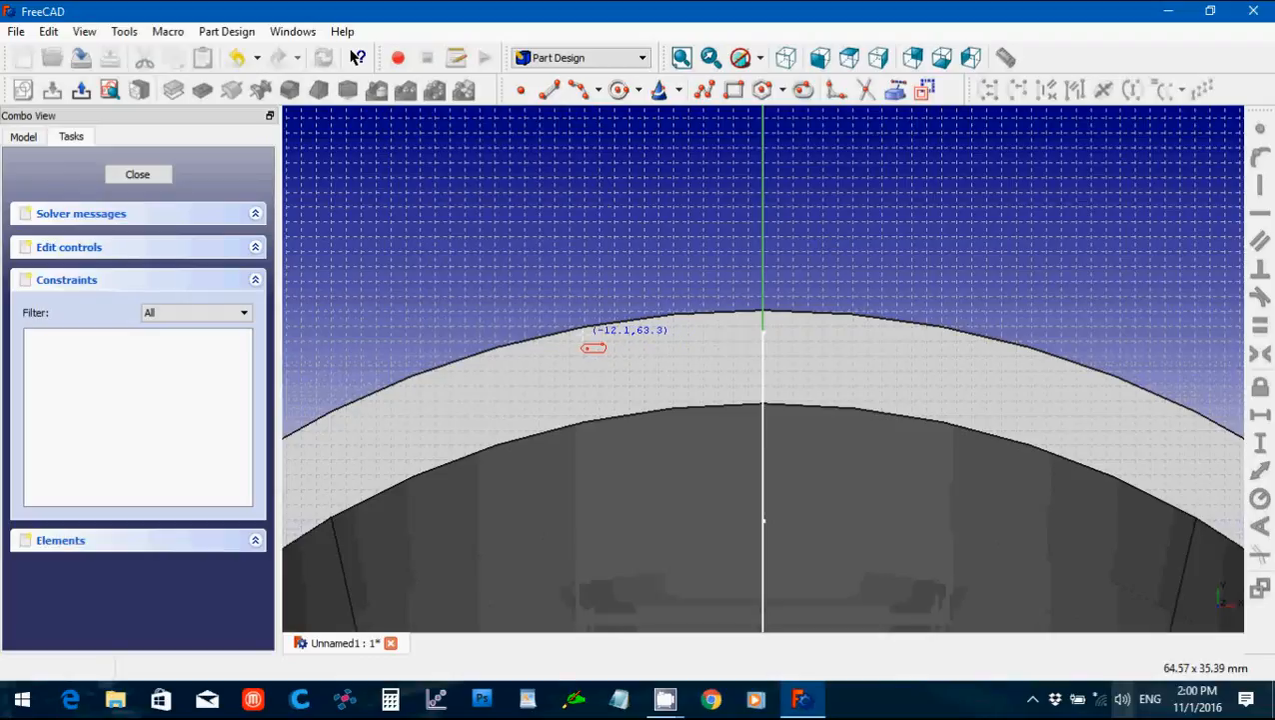
left_click(584, 340)
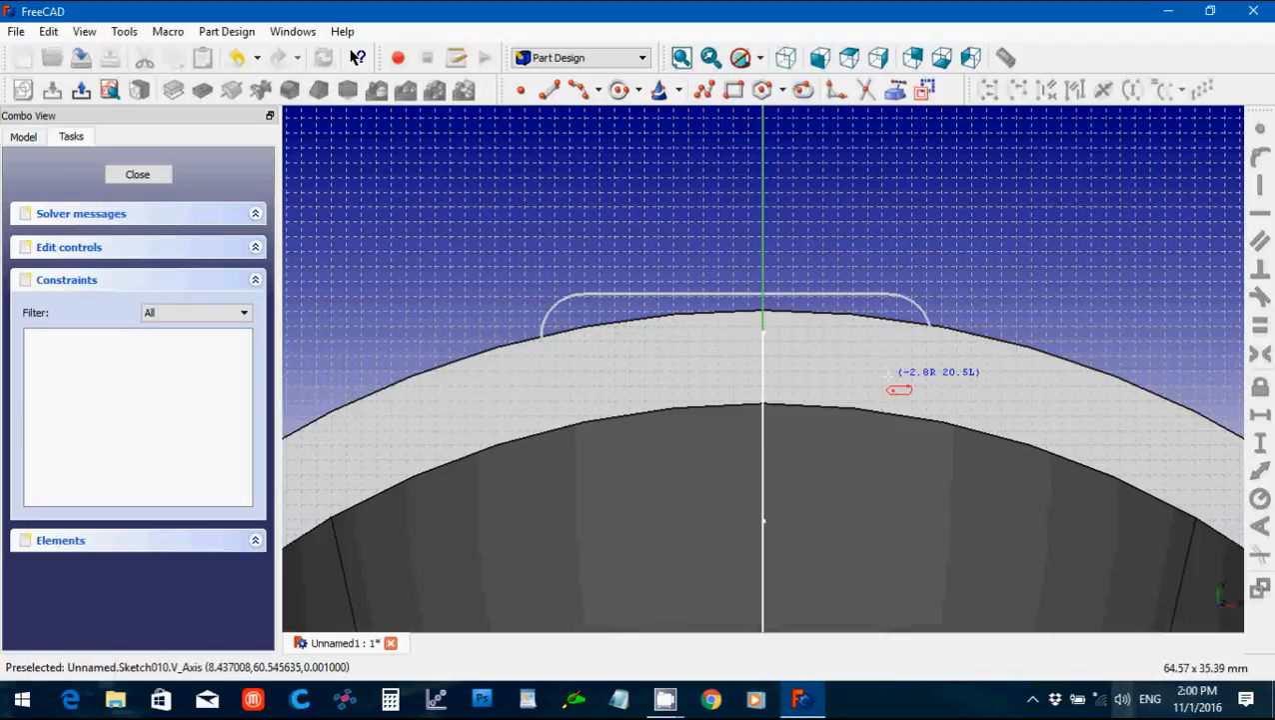
left_click(889, 375)
right_click(889, 380)
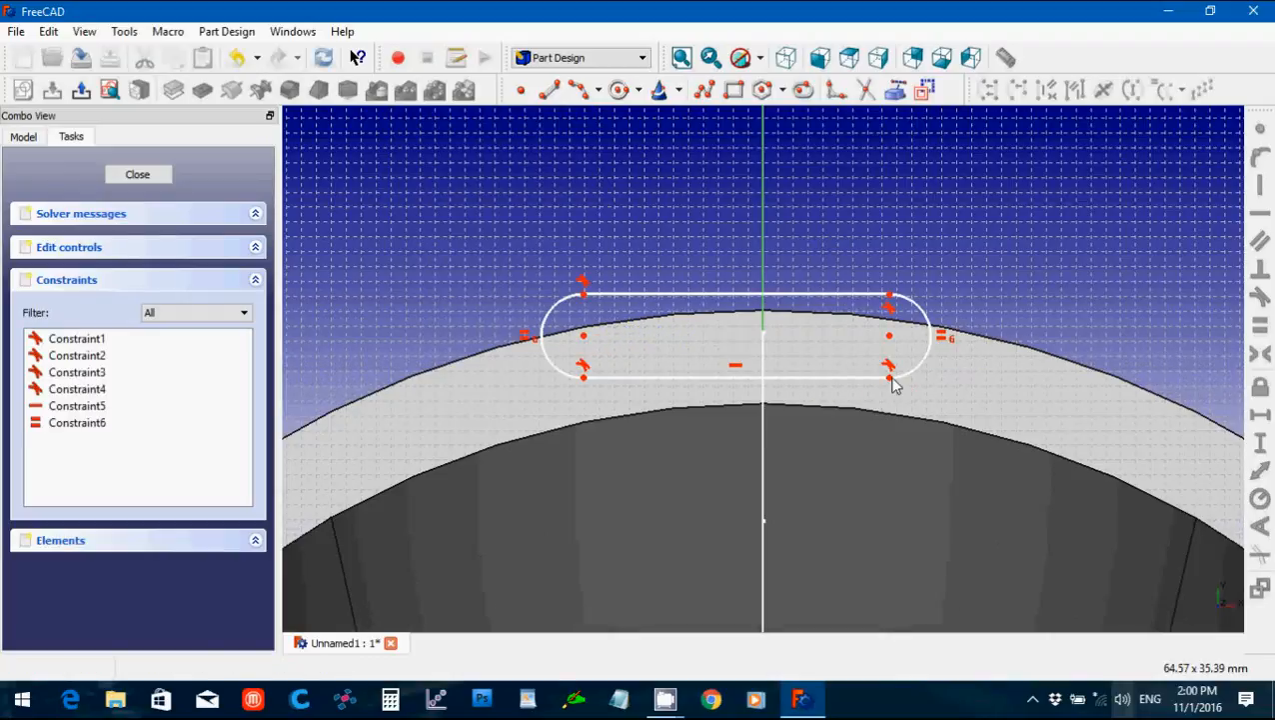
Constrain the slot's end radius to 2.54 mm and the horizontal length of its straight edge to 25.4 mm.
left_click(909, 376)
left_click(1262, 501)
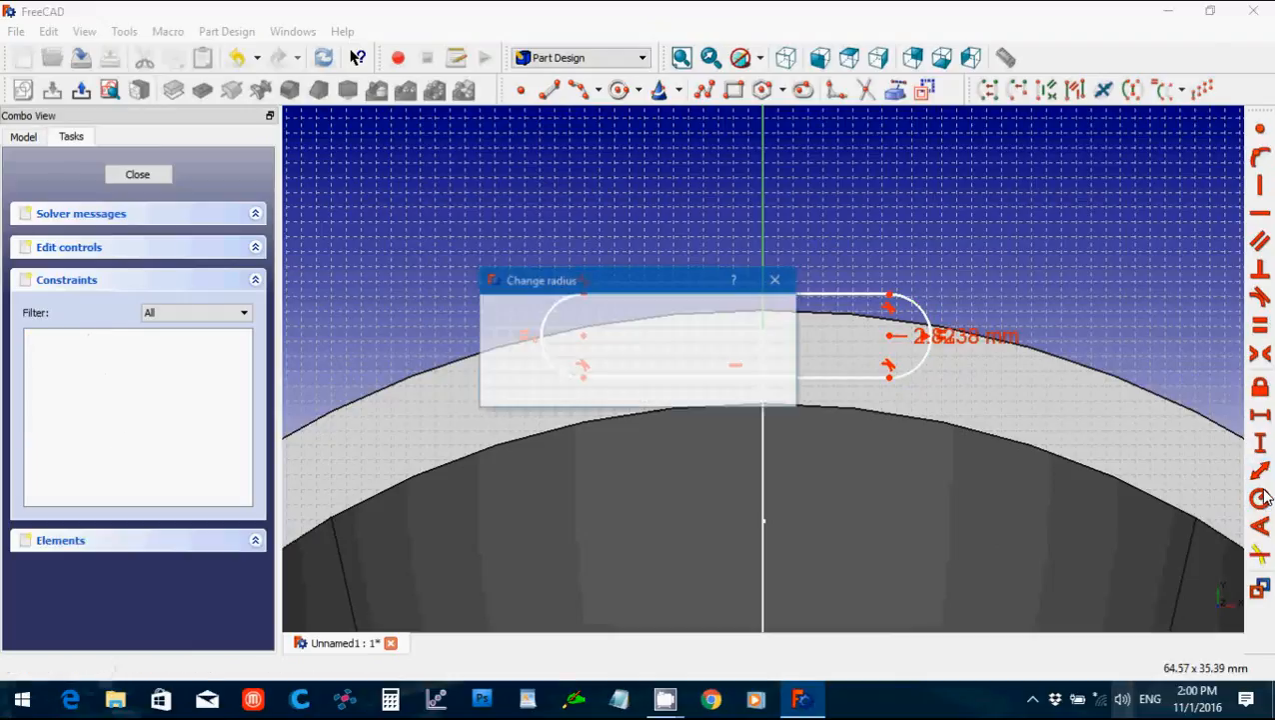
type("2.5")
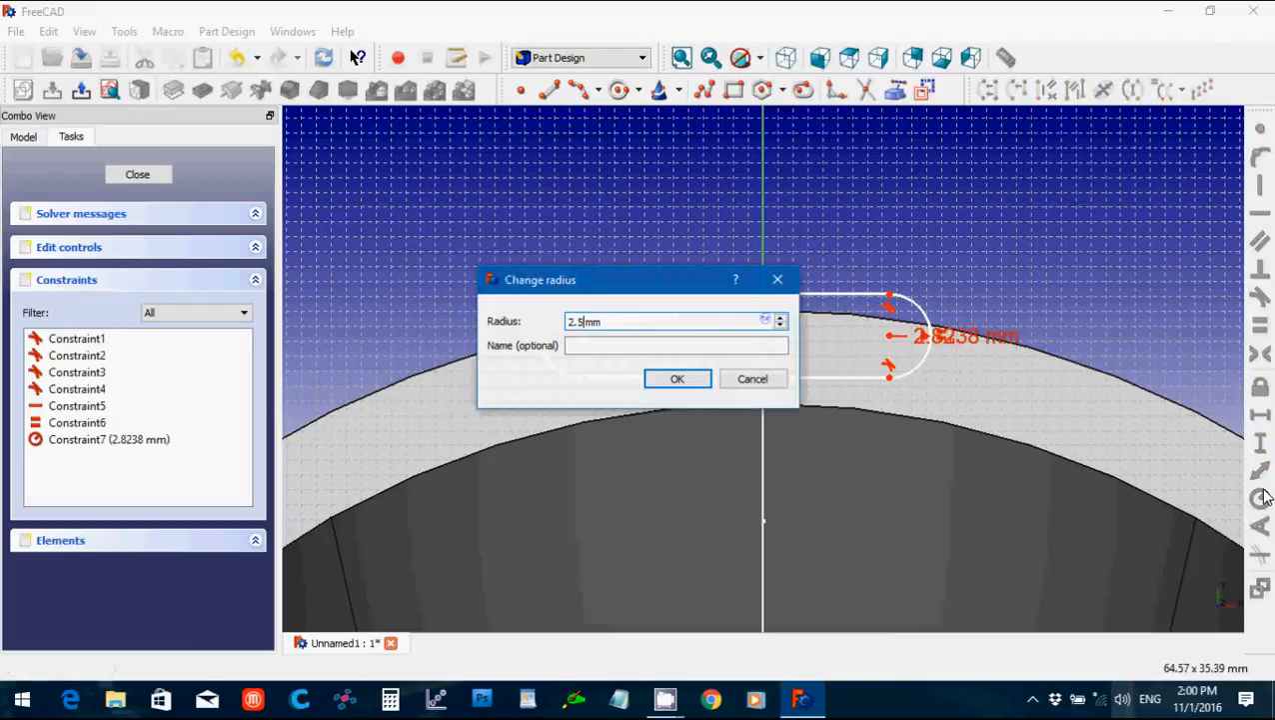
type("4")
key("Return")
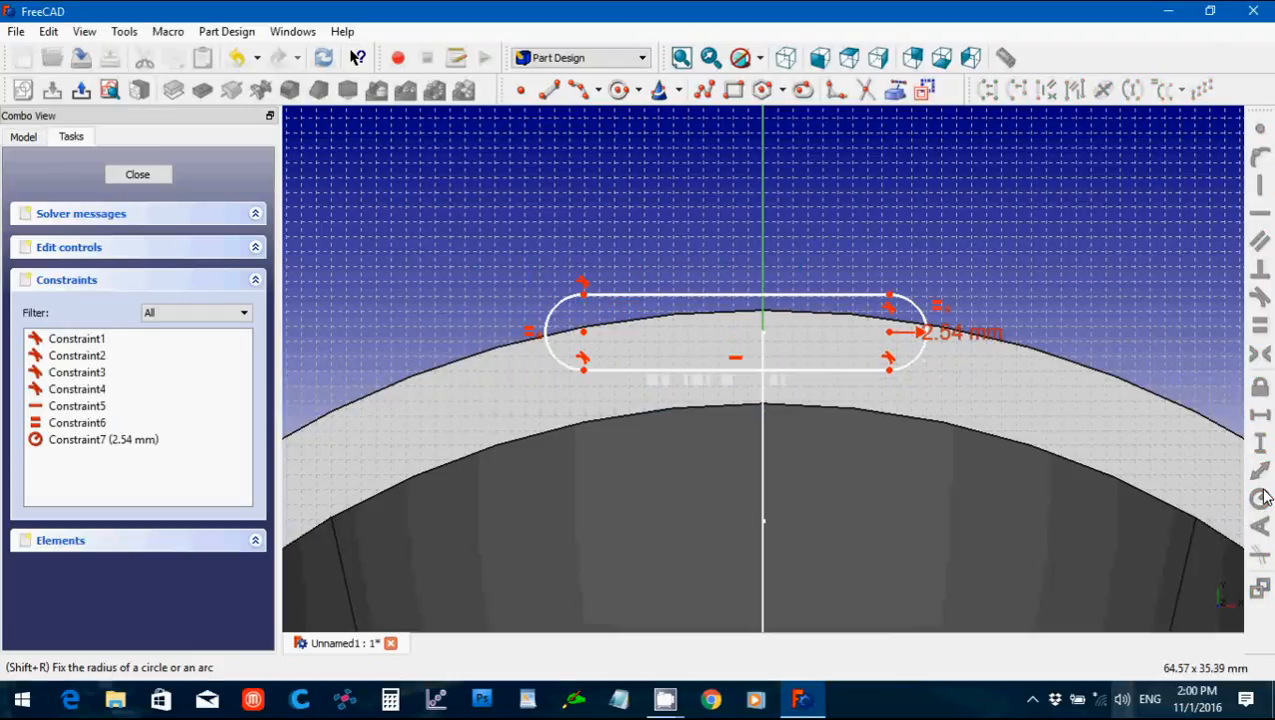
left_click(835, 370)
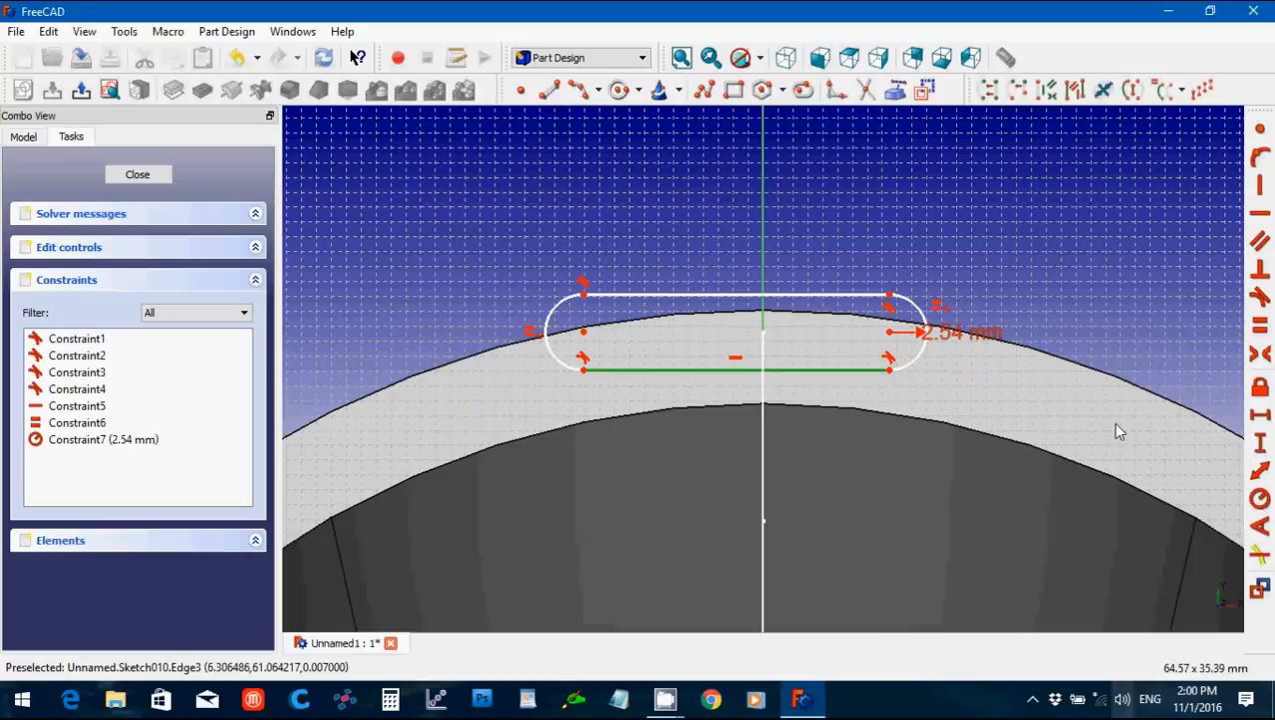
left_click(1258, 418)
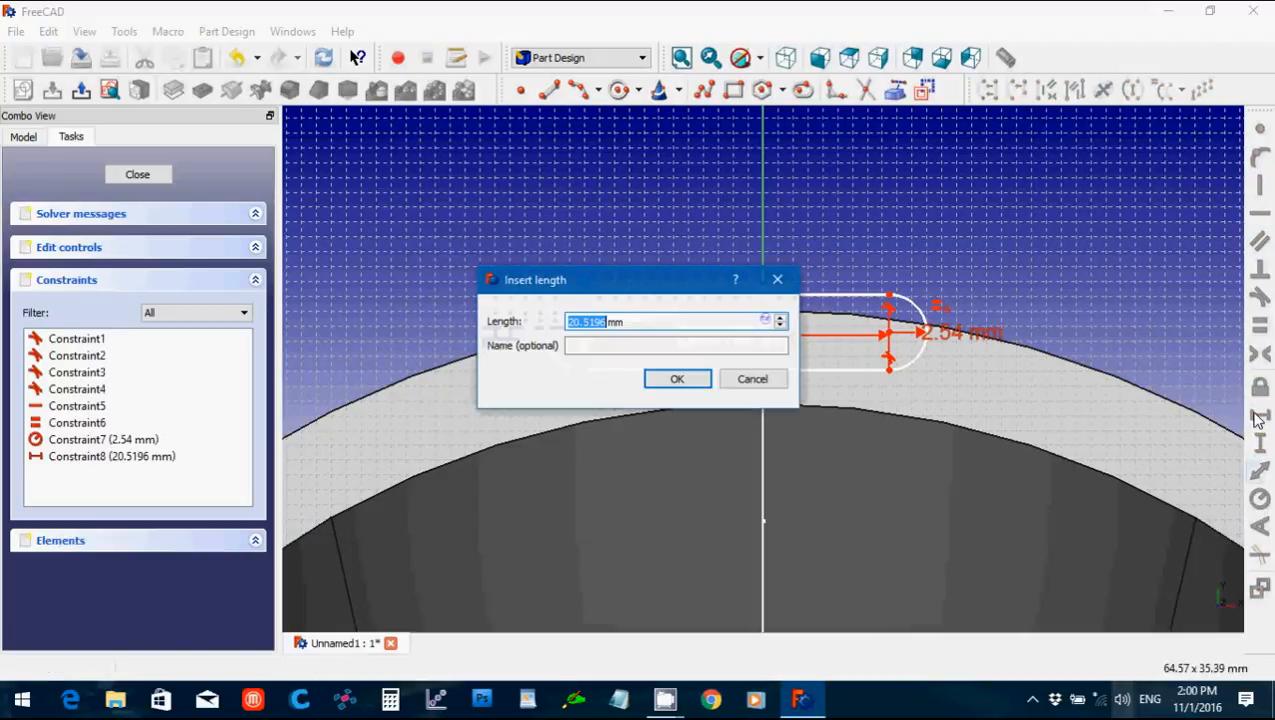
type("25")
key("Return")
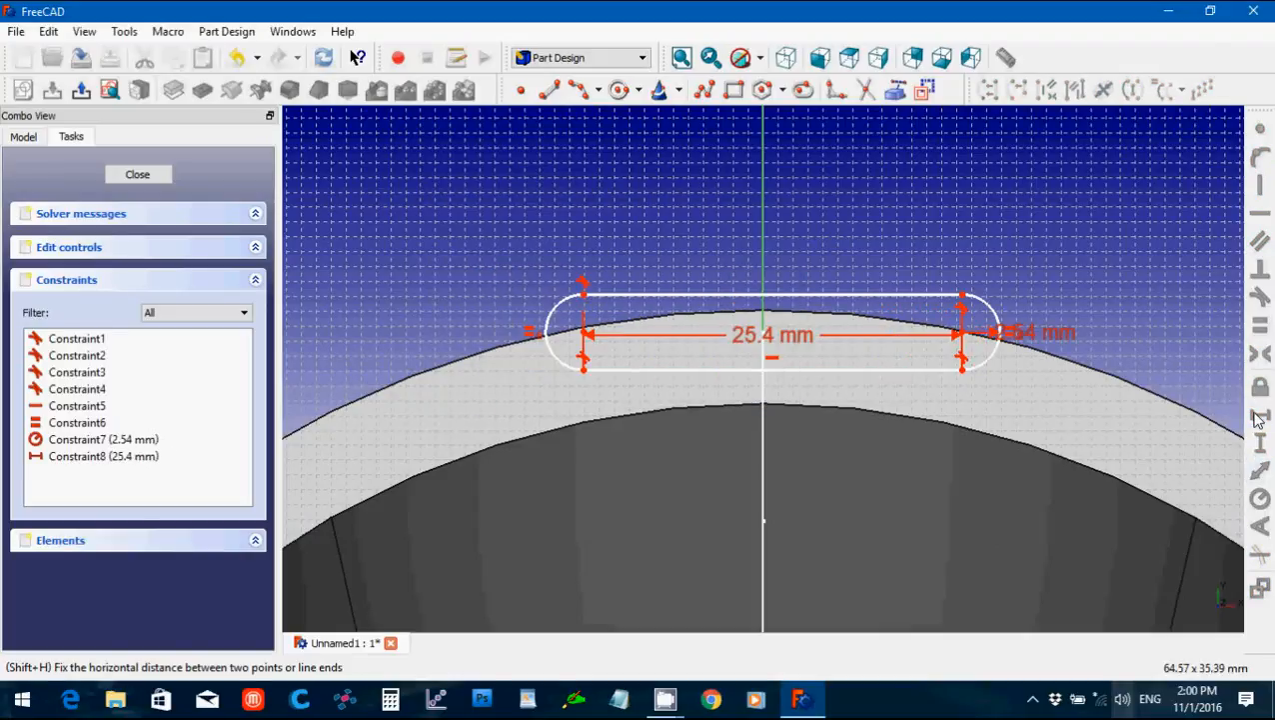
Make the slot's end centres symmetric about the vertical axis, lower the slot onto the flange ring, and close the sketch.
left_click(584, 330)
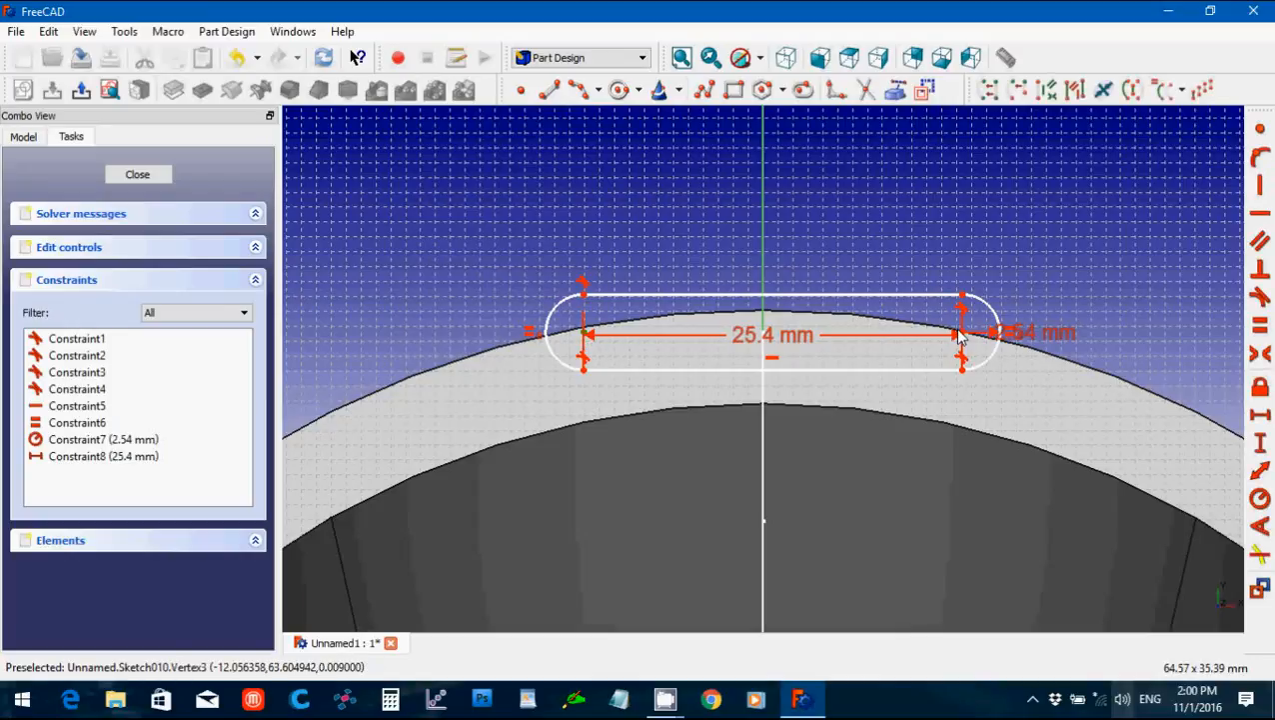
left_click(854, 316)
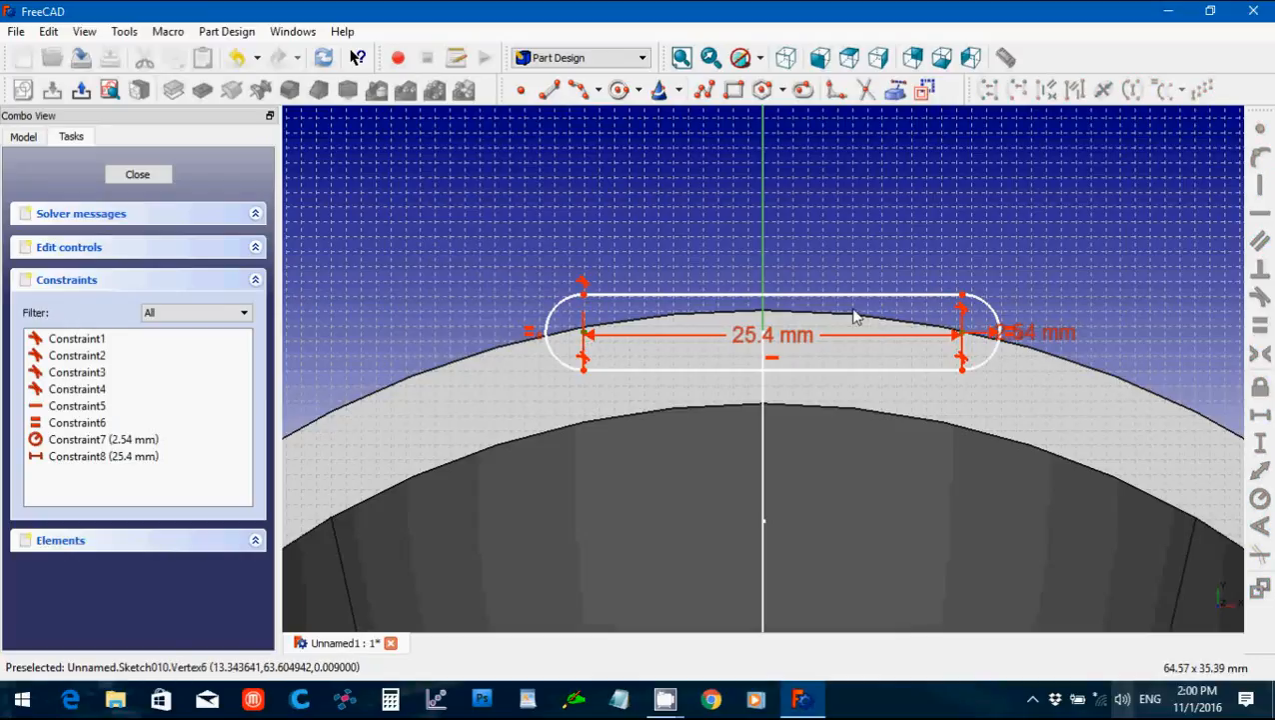
left_click(766, 256)
left_click(1259, 356)
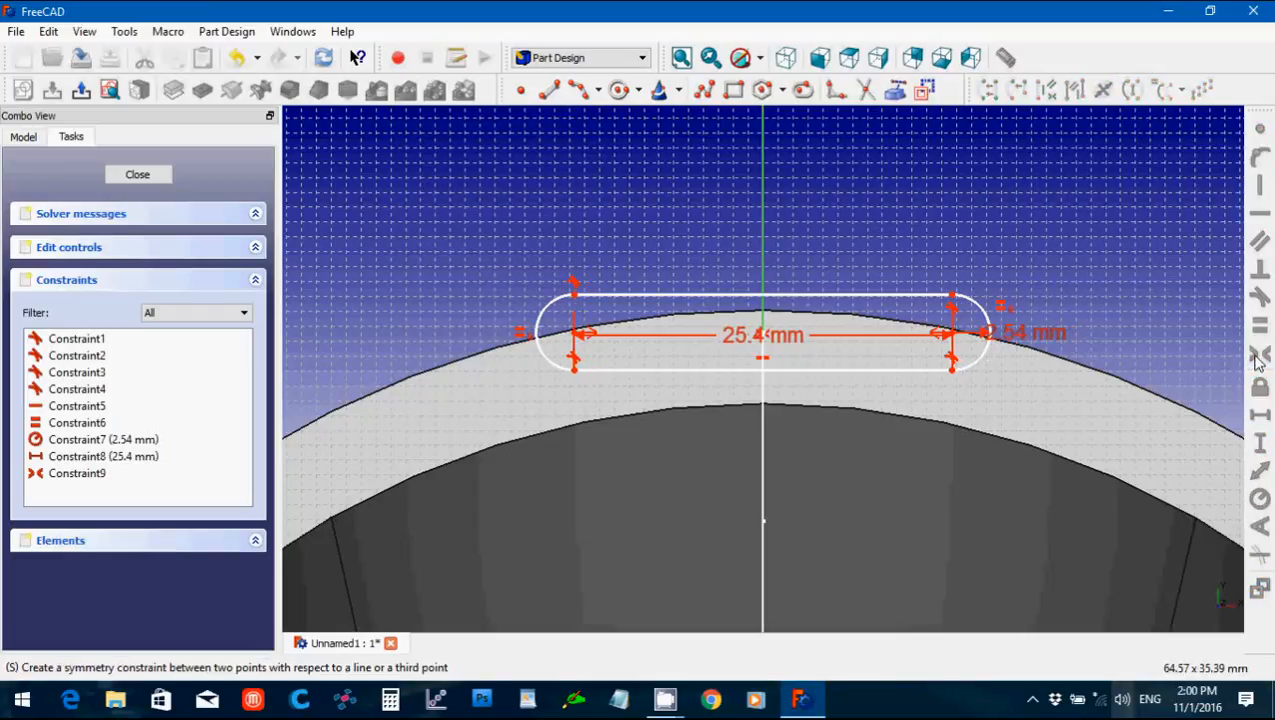
left_click_drag(781, 305, 780, 343)
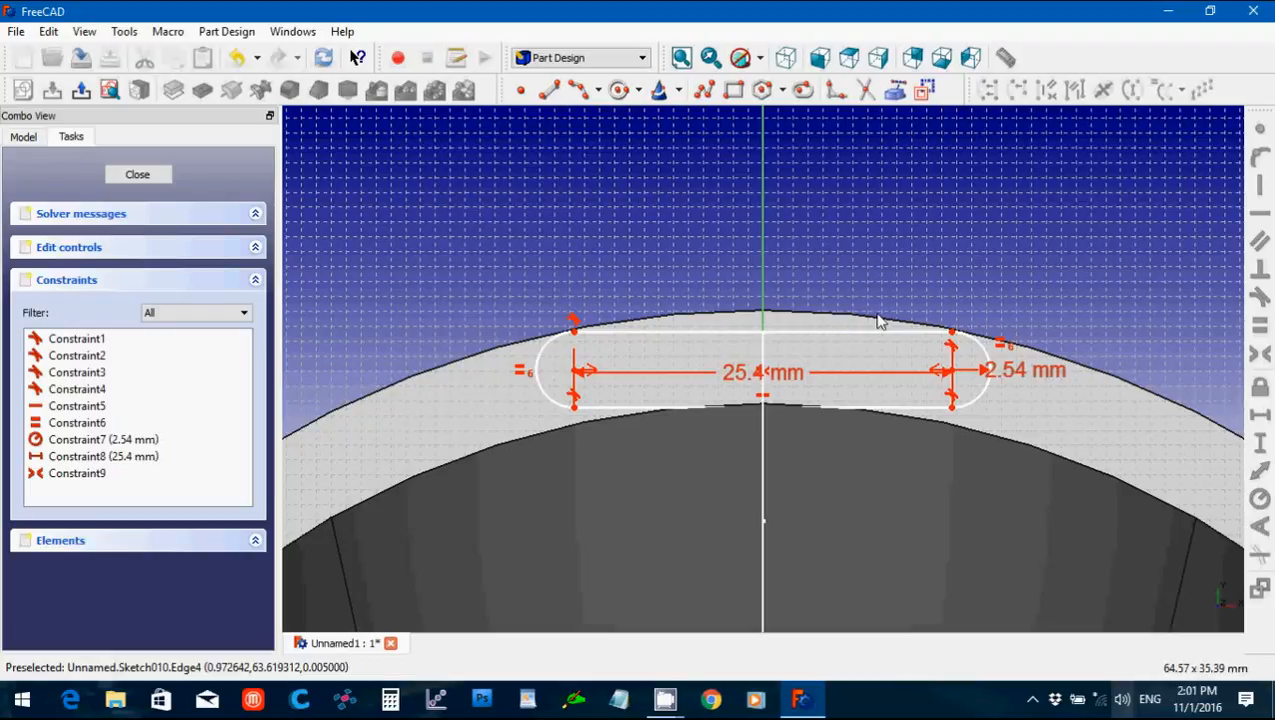
left_click(140, 175)
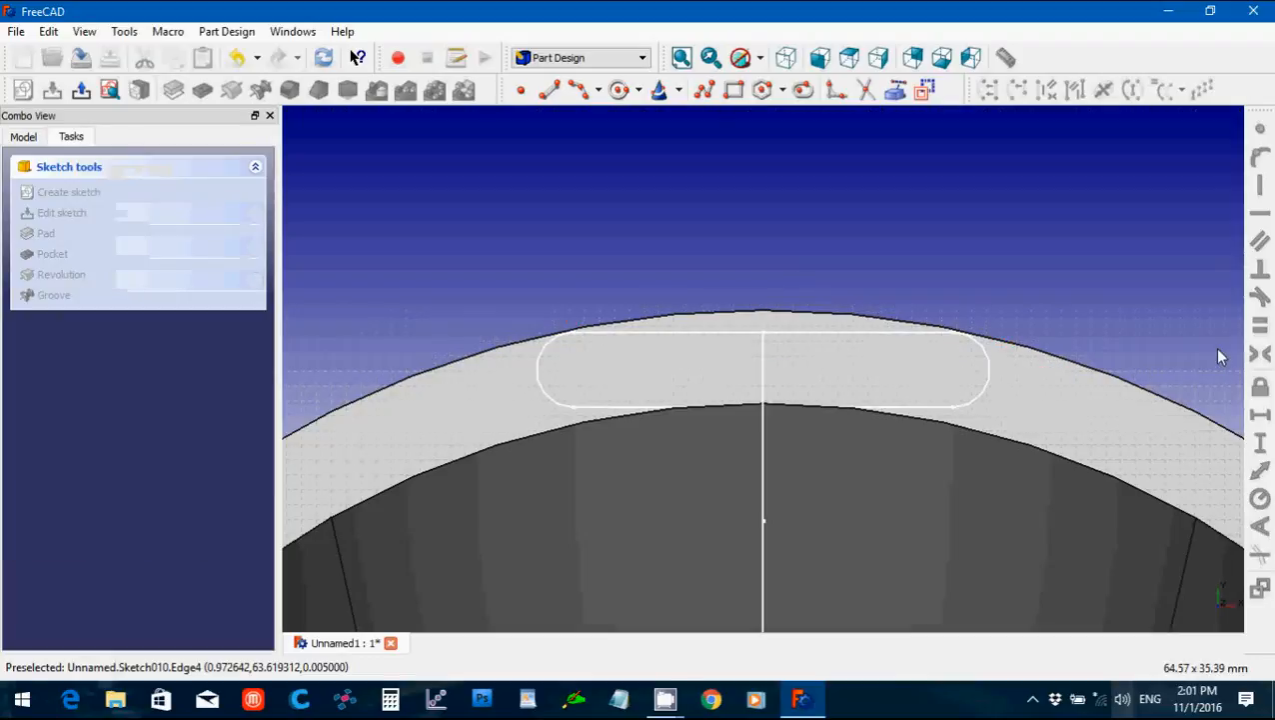
Show the whole part with both sketches at an angle and switch to the Part workbench.
mouse_move(1238, 366)
middle_mouse_down()
mouse_move(1153, 388)
mouse_move(1198, 384)
mouse_move(1118, 356)
middle_mouse_up()
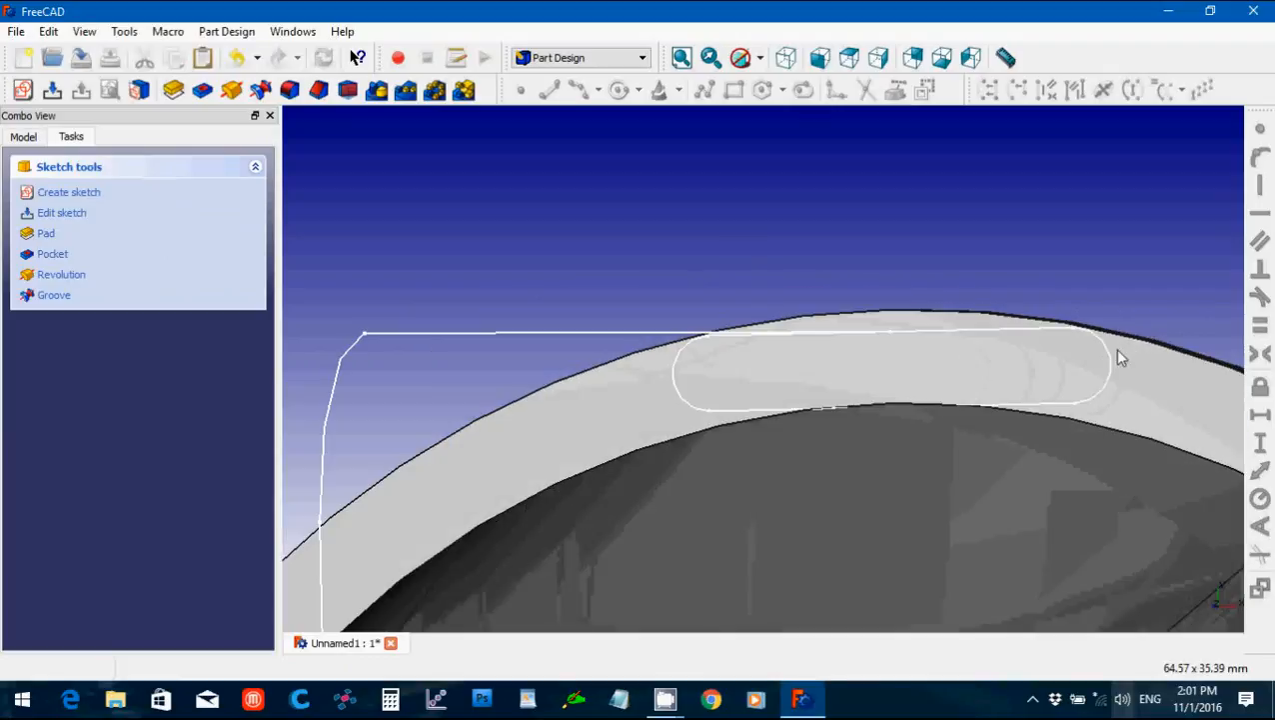
middle_click_drag(1234, 222, 1195, 256)
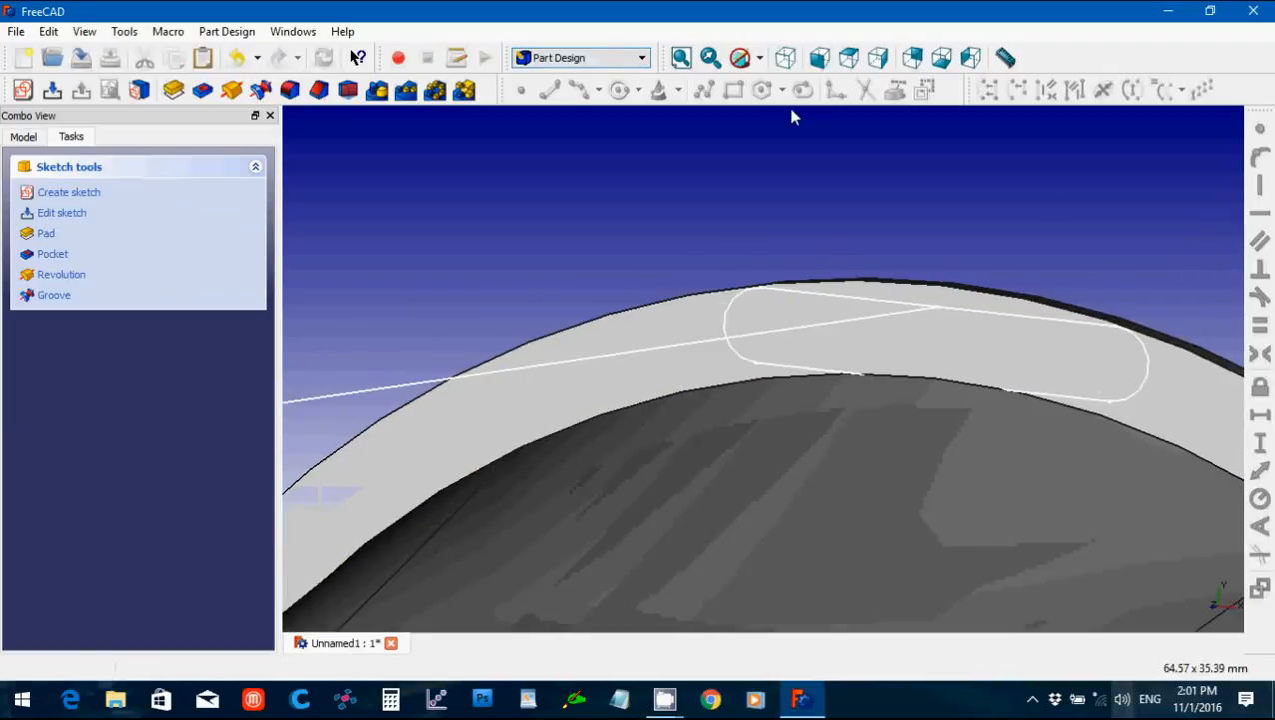
left_click(873, 63)
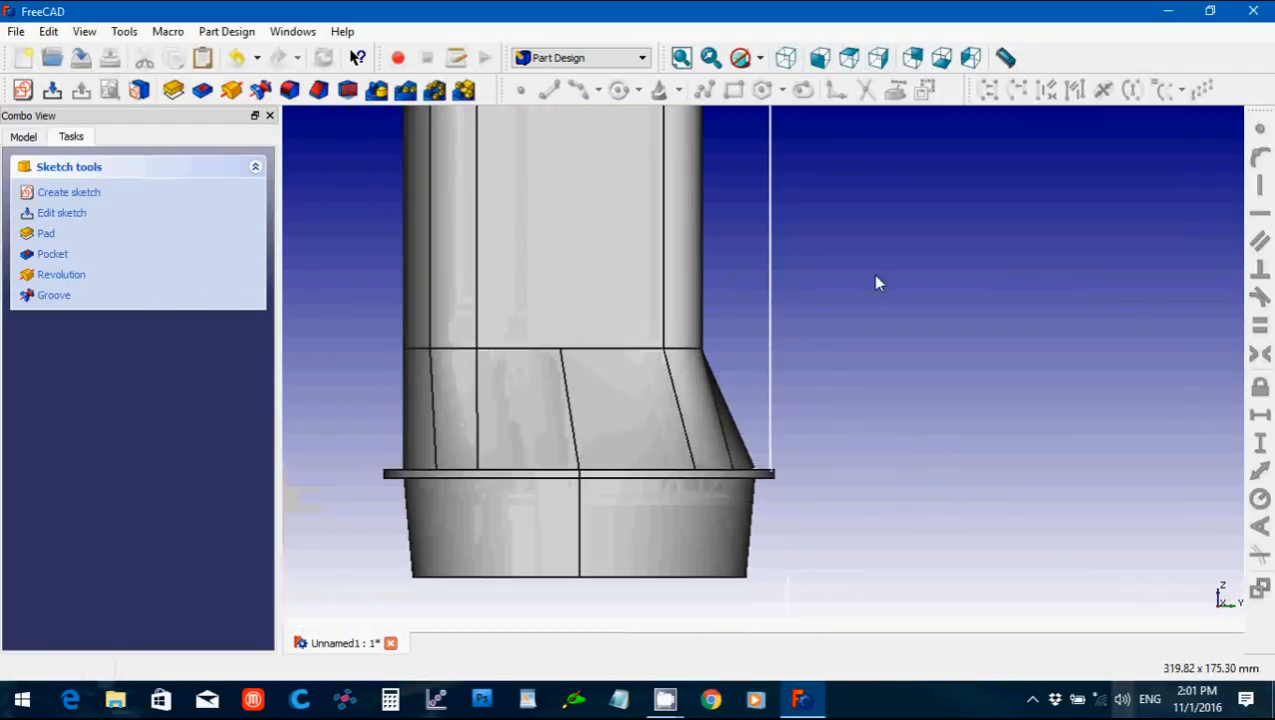
middle_click_drag(876, 279, 926, 372)
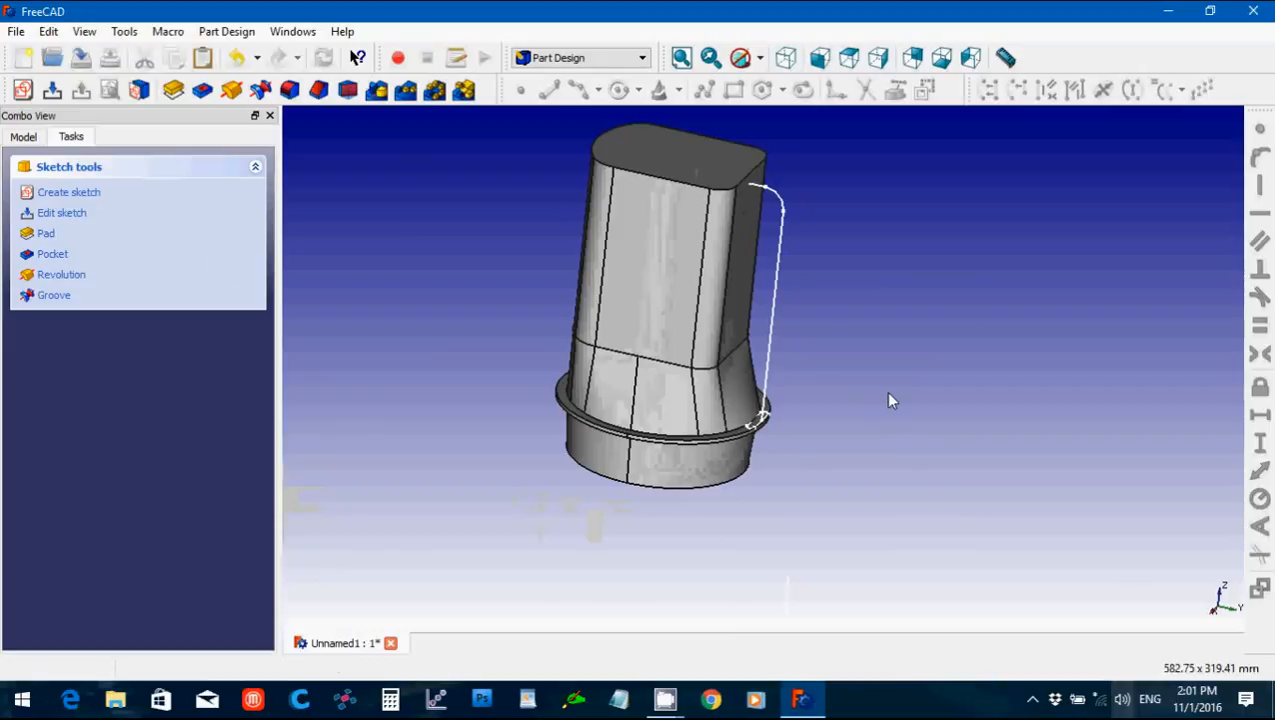
left_click(23, 136)
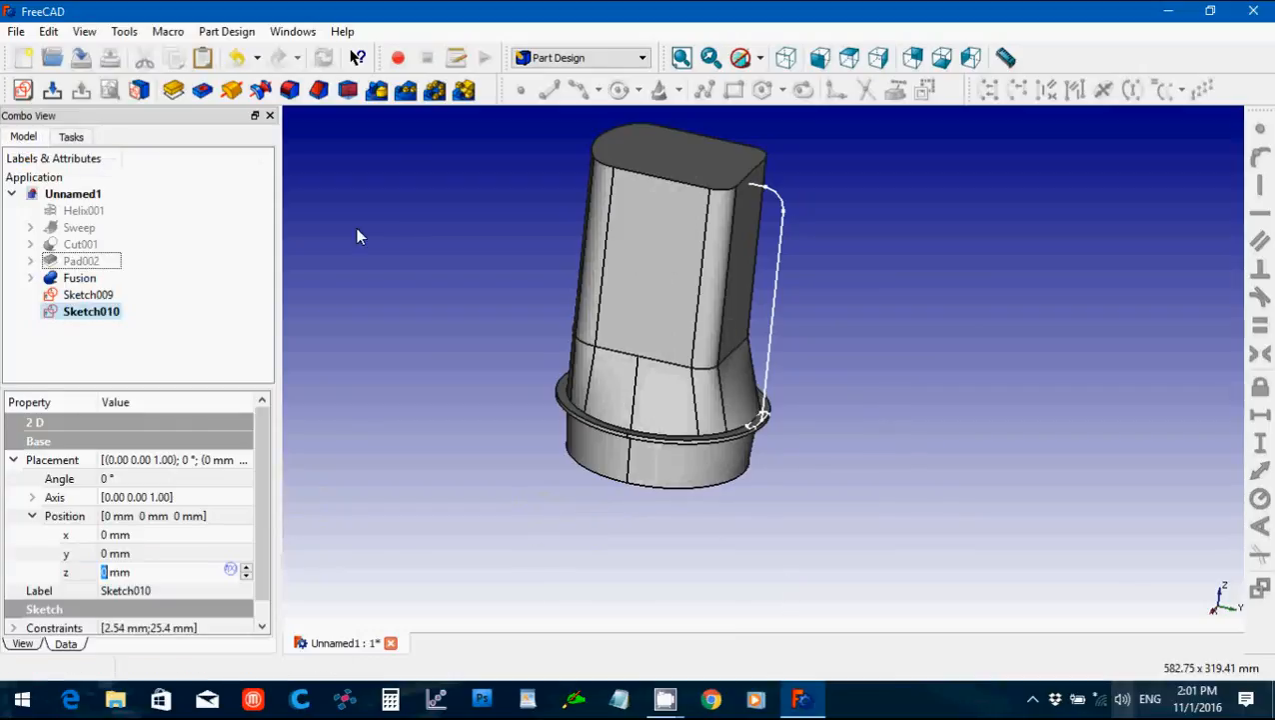
left_click(565, 57)
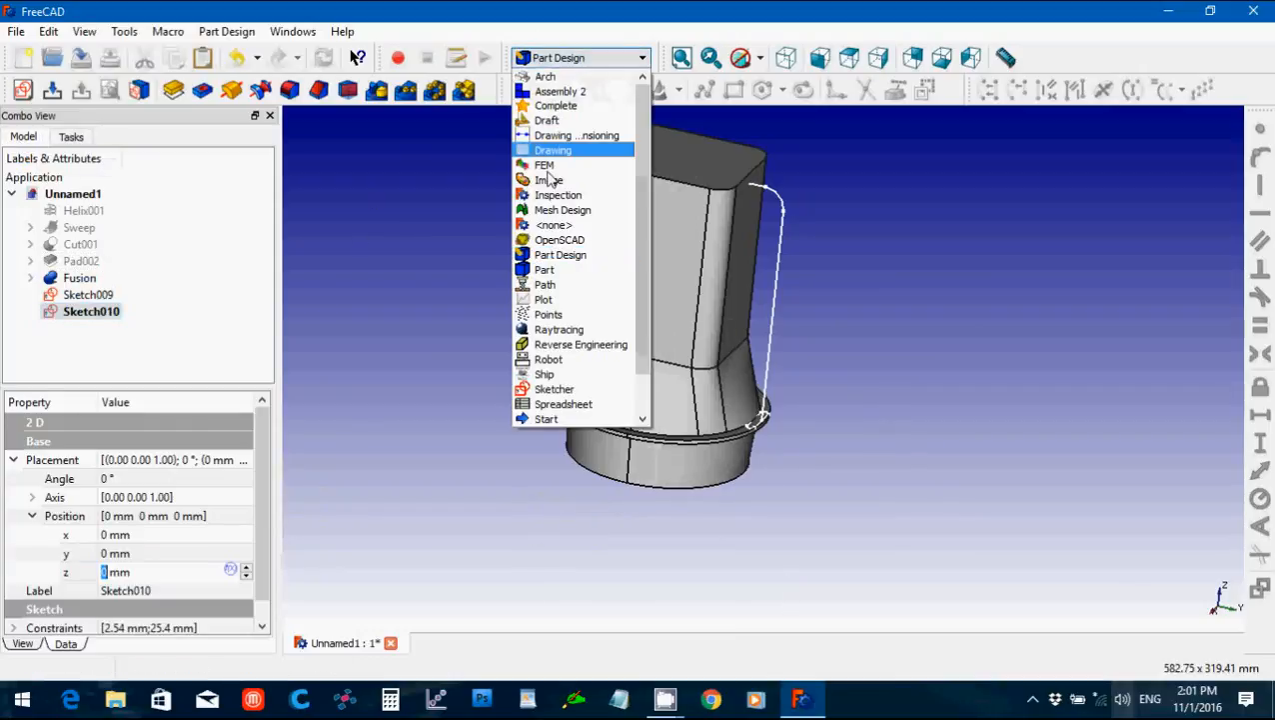
left_click(544, 269)
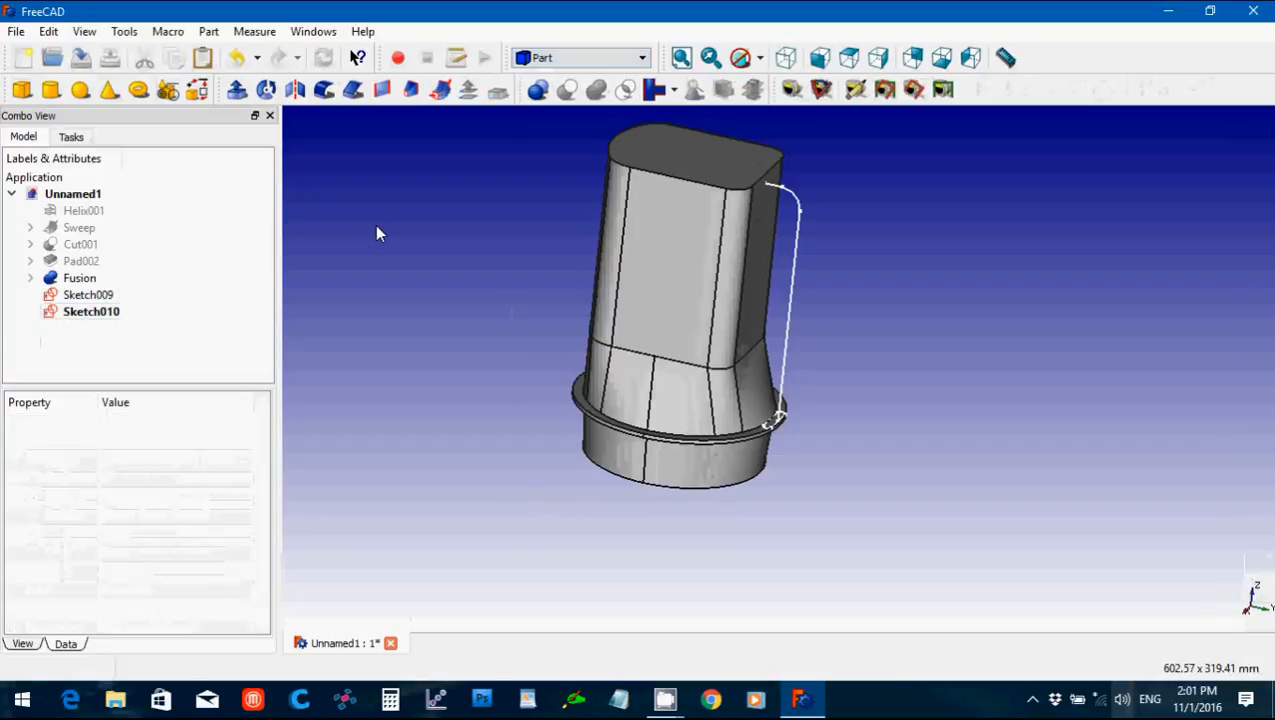
Sweep the slot profile Sketch010 along the rounded path Sketch009 as a solid.
left_click(440, 90)
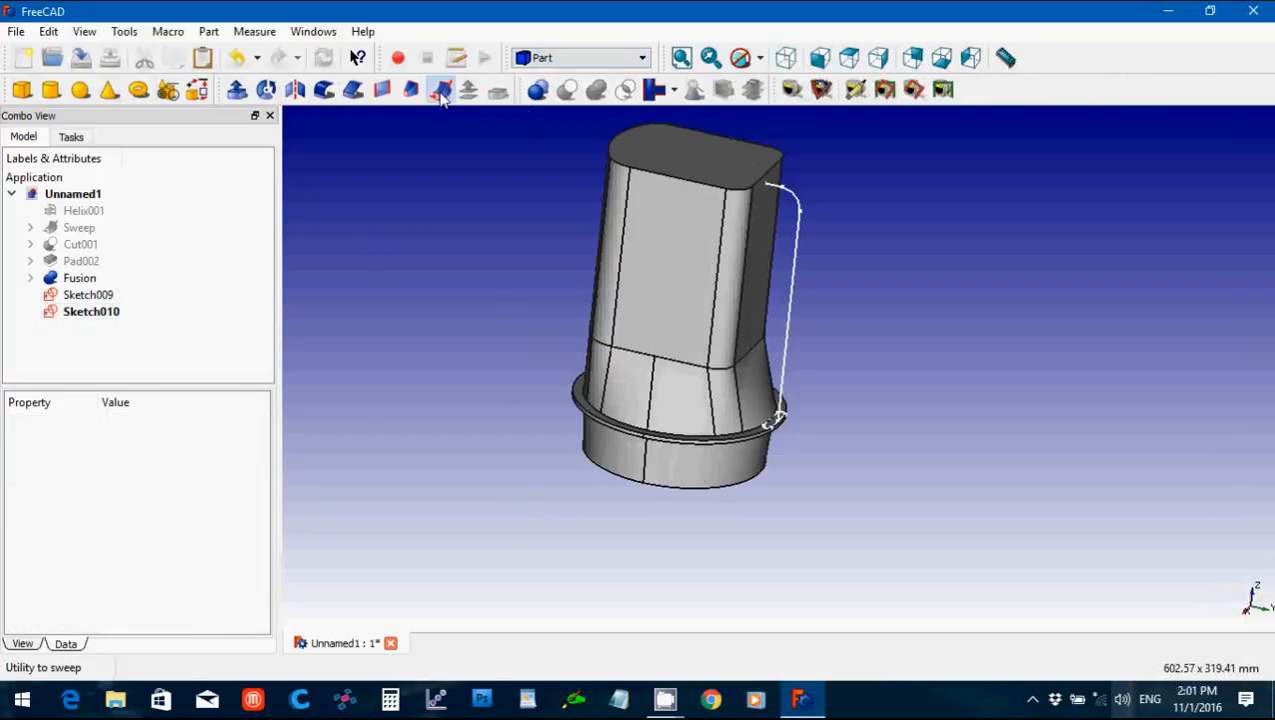
left_click(72, 459)
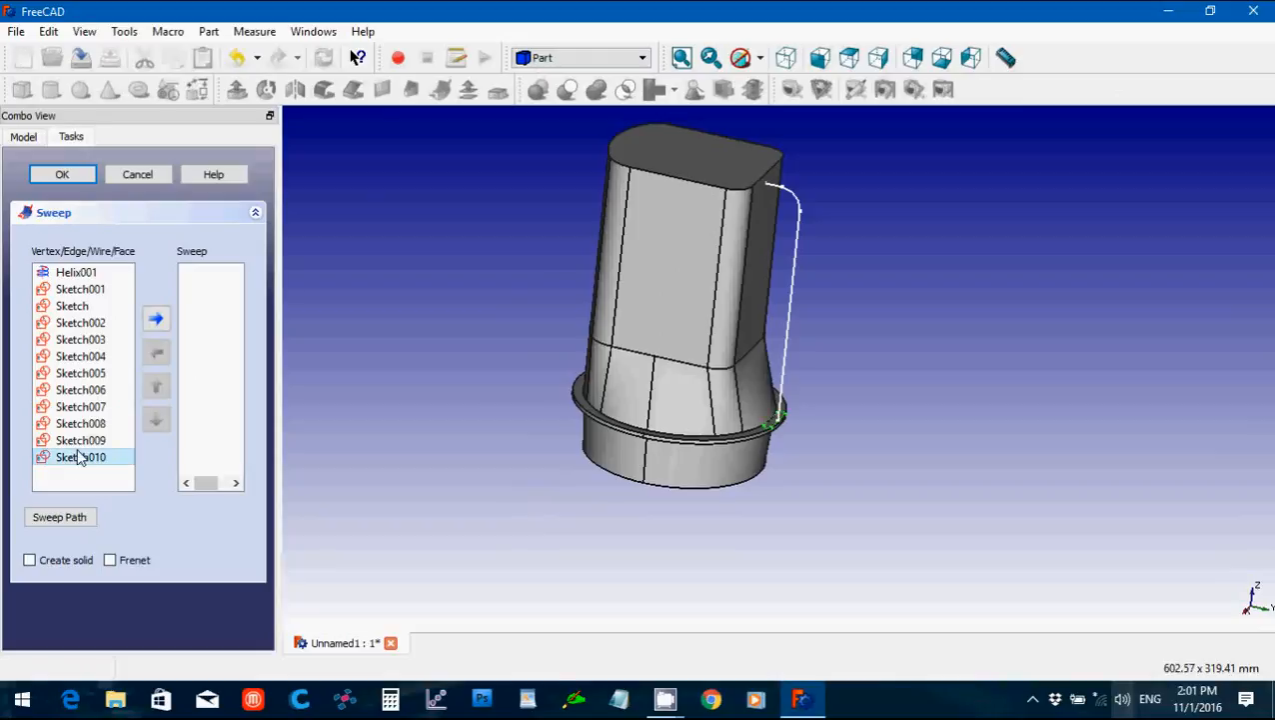
left_click(155, 317)
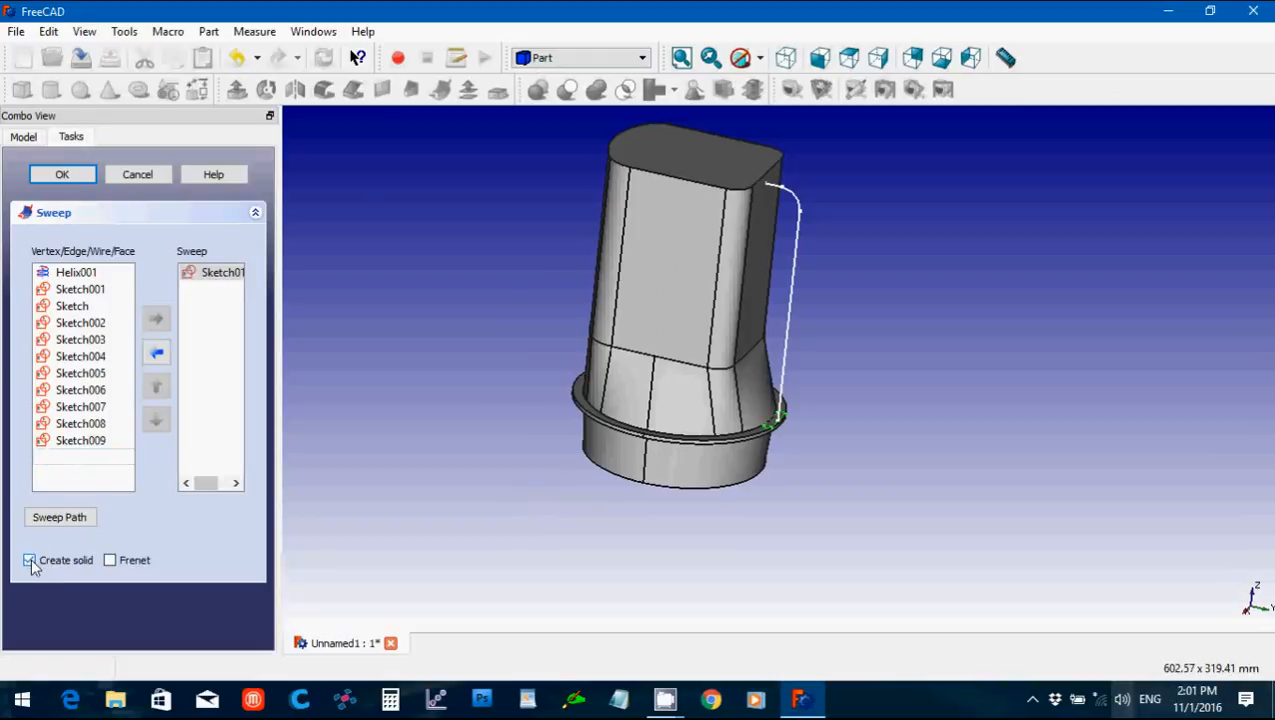
left_click(62, 174)
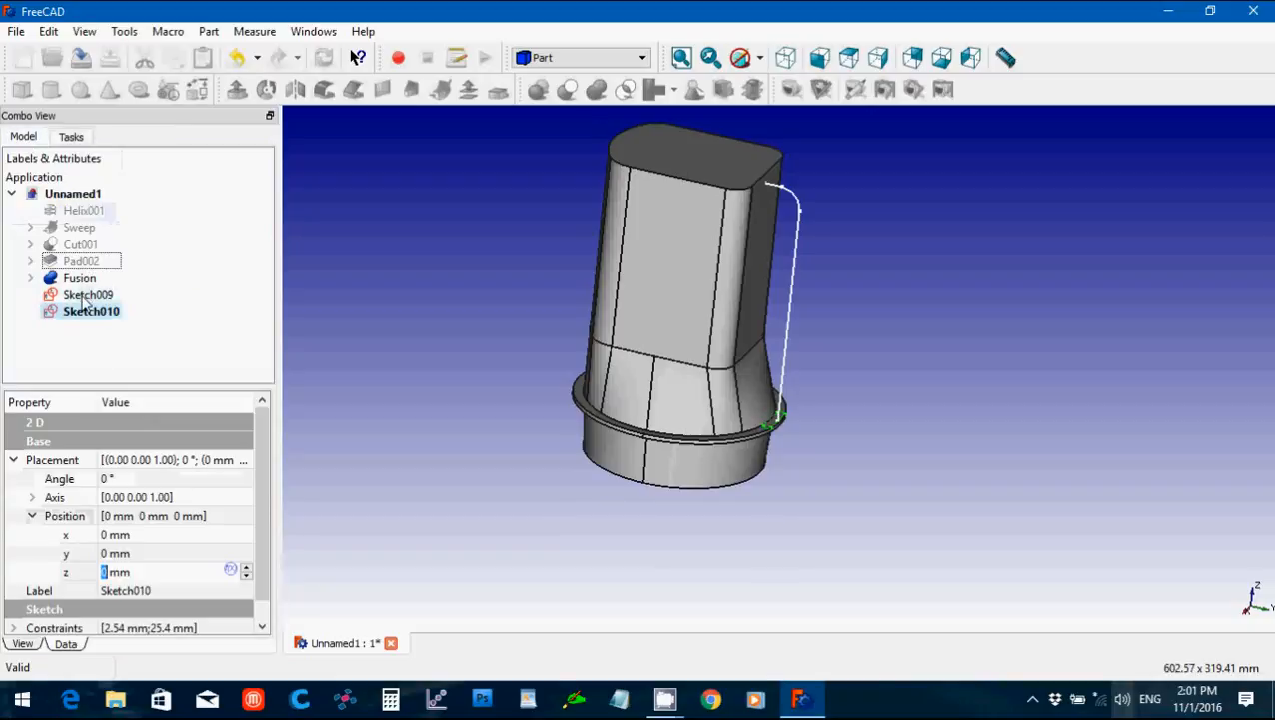
left_click(84, 300)
left_click(71, 140)
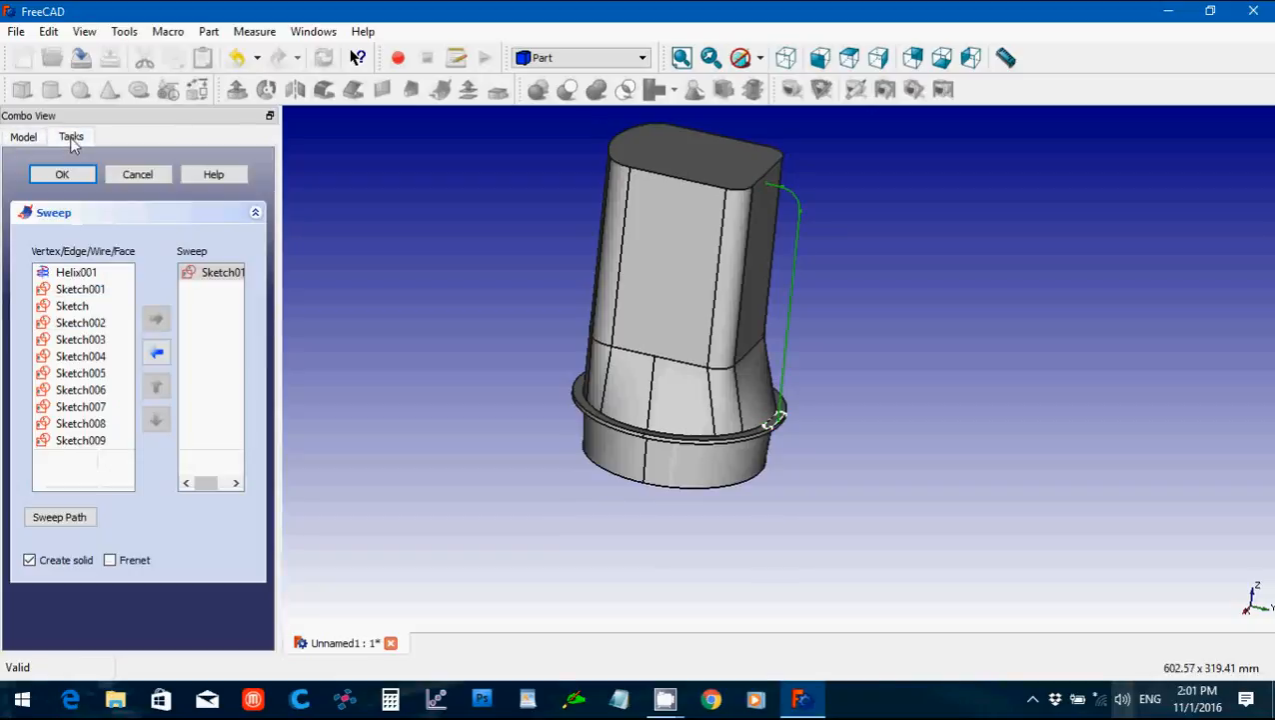
left_click(62, 174)
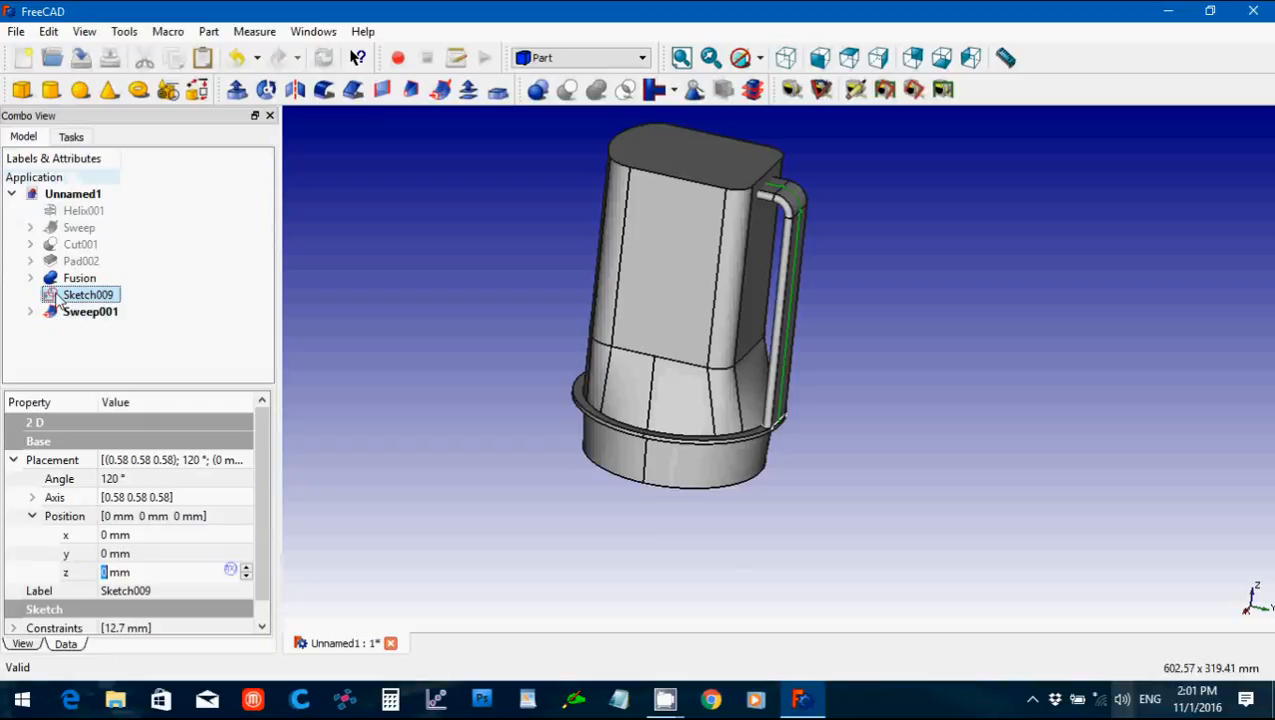
Hide the path sketch Sketch009 and the slot profile sketch Sketch010 beneath the new sweep.
key("space")
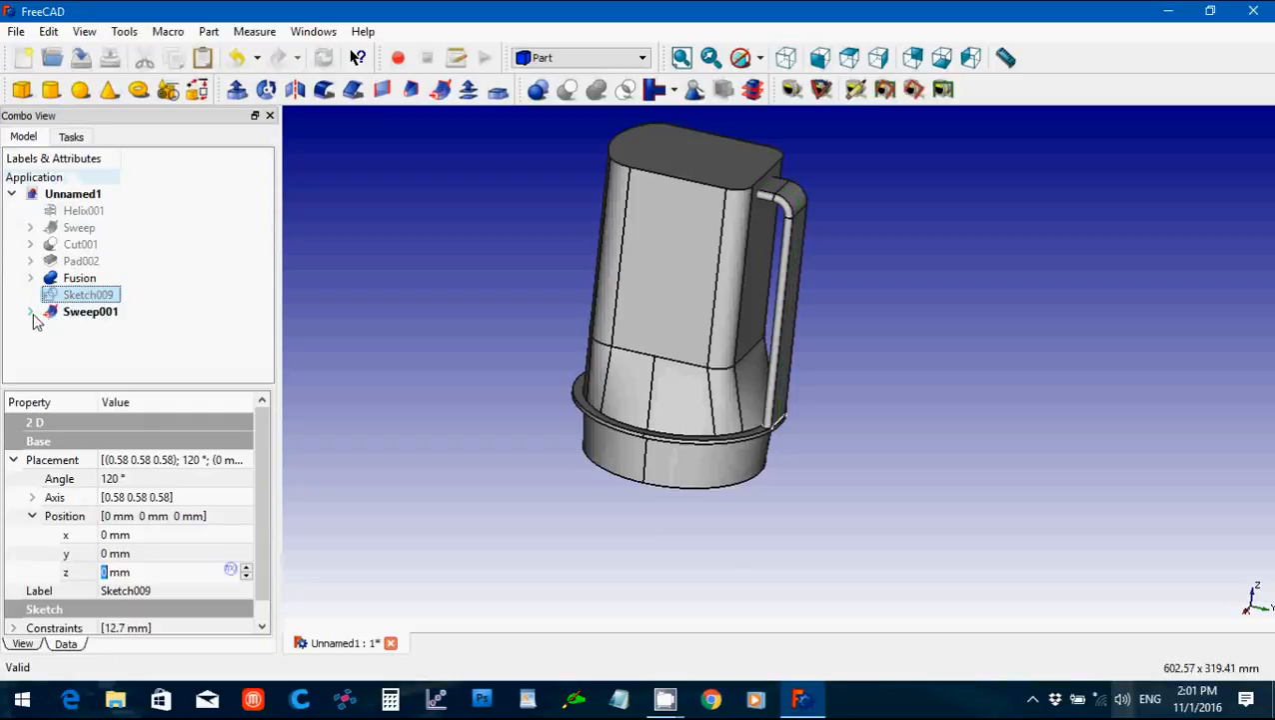
left_click(30, 310)
left_click(104, 329)
key("space")
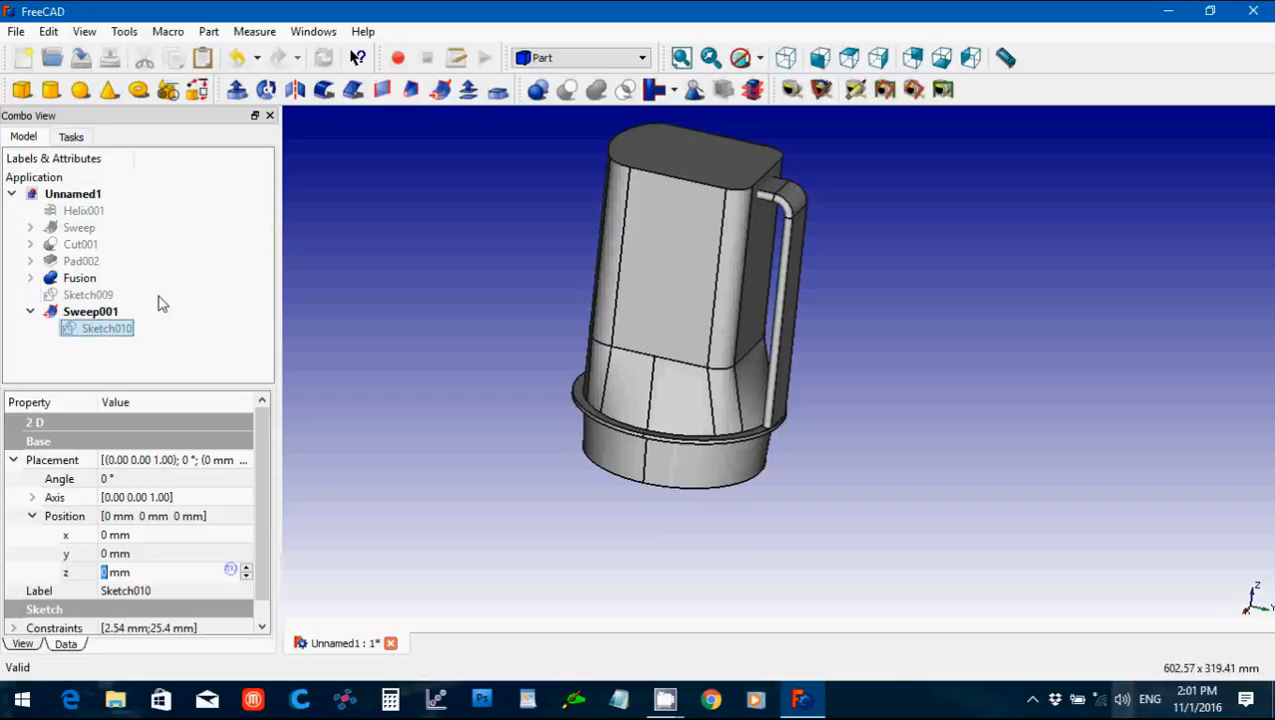
left_click(163, 296)
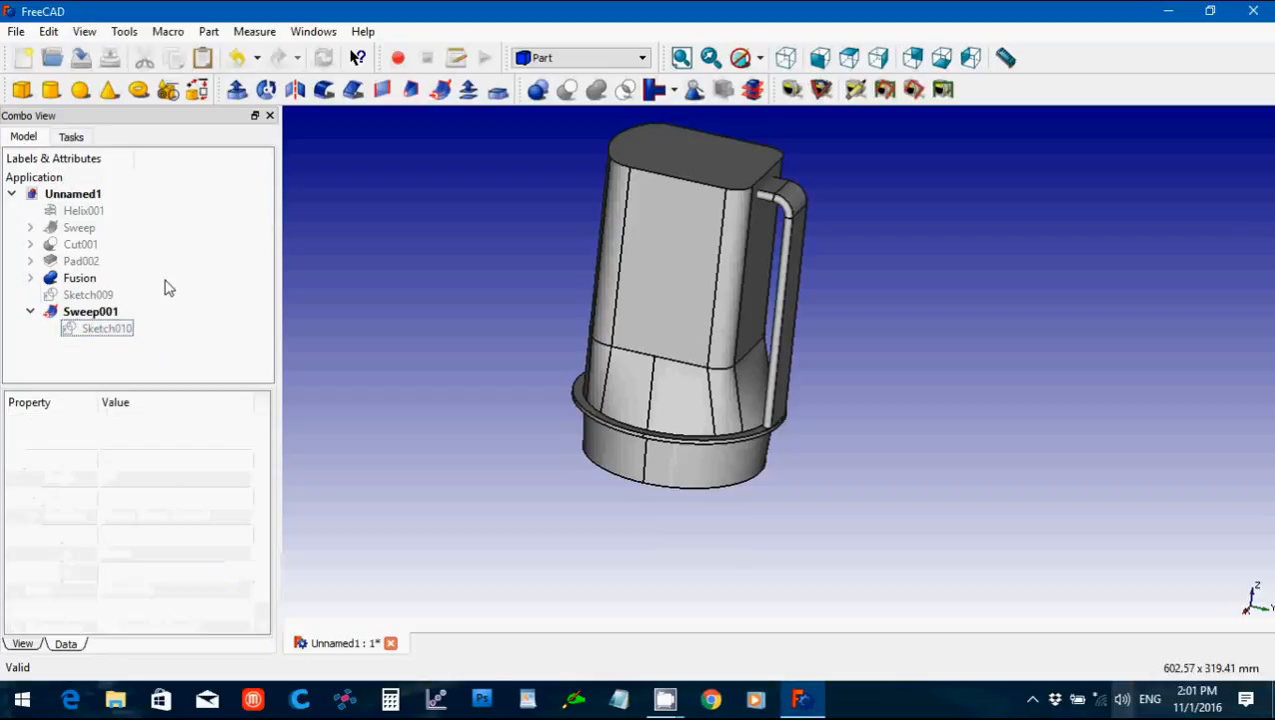
Fuse the main body Fusion and the side clip Sweep001 into one solid with a Boolean union.
left_click(66, 262)
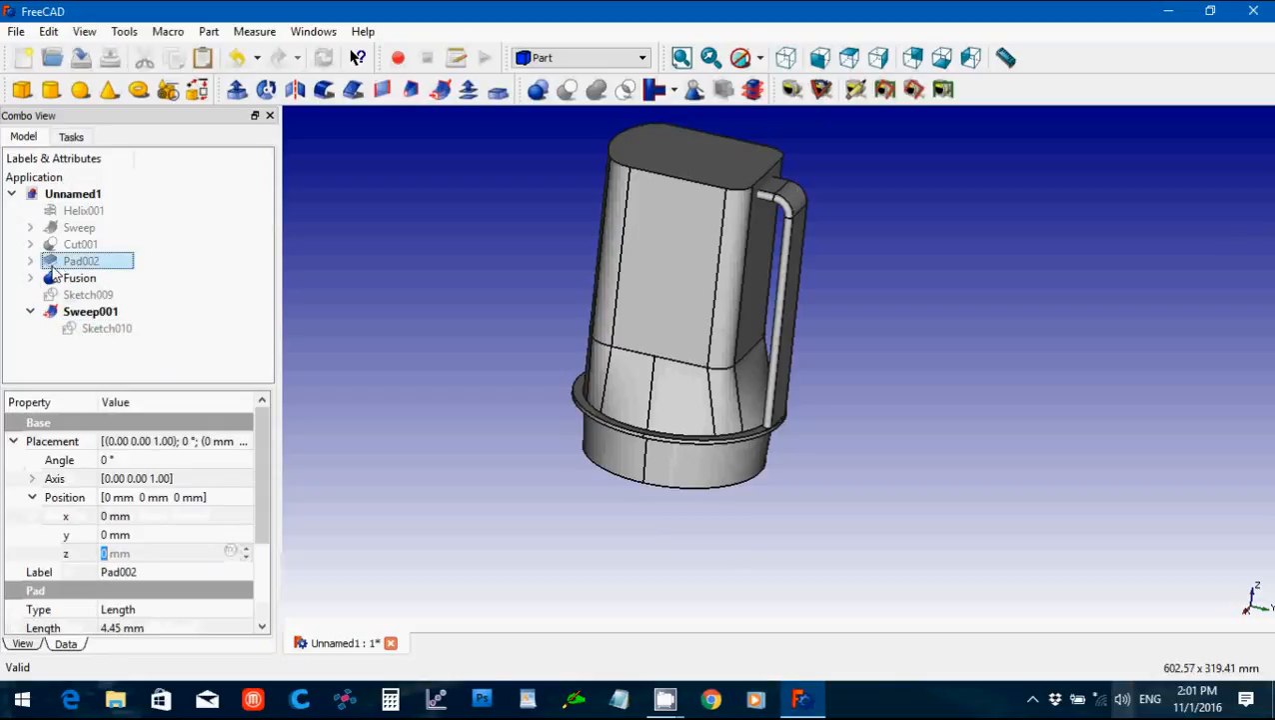
left_click(30, 311)
left_click(80, 278)
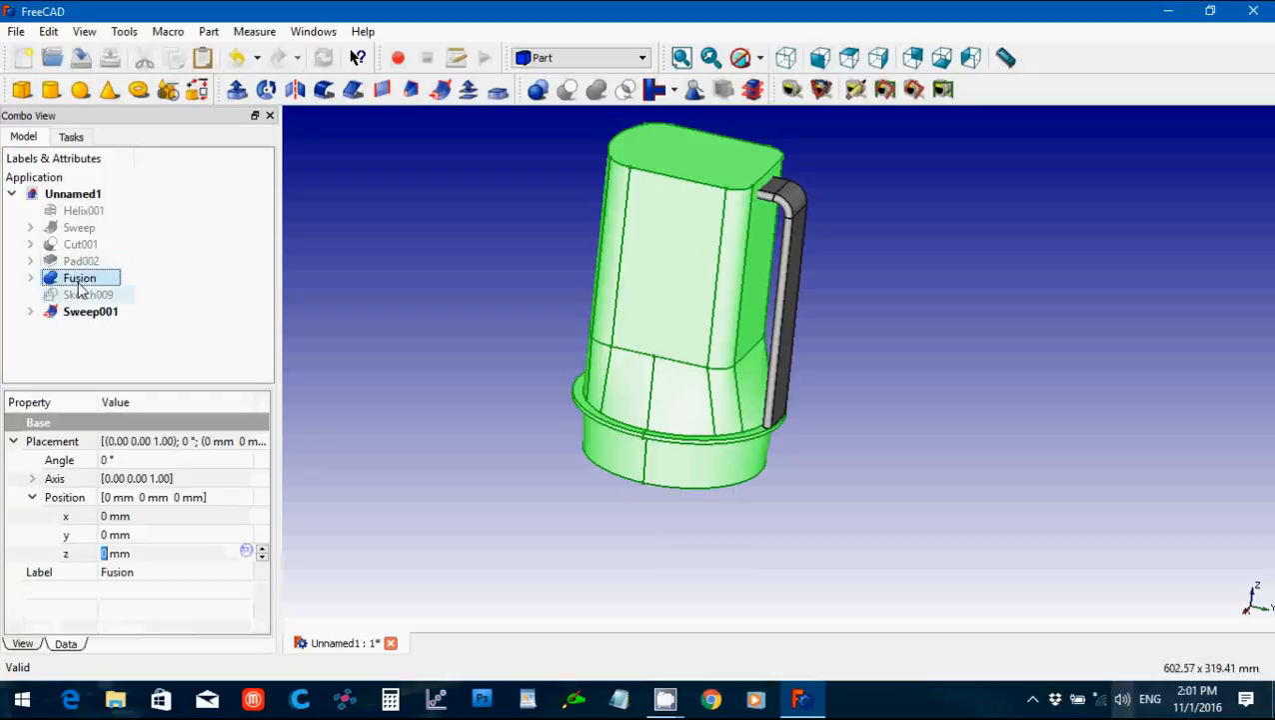
left_click(83, 313, "ctrl")
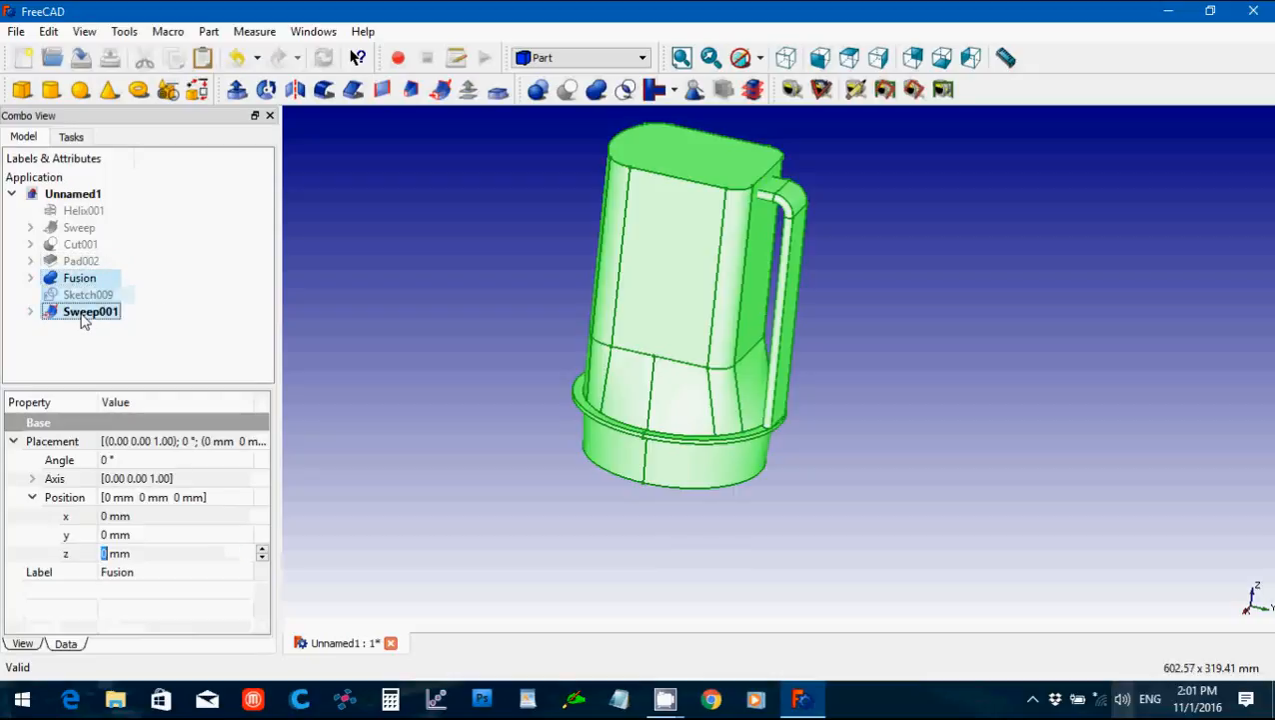
left_click(160, 306)
left_click(91, 311)
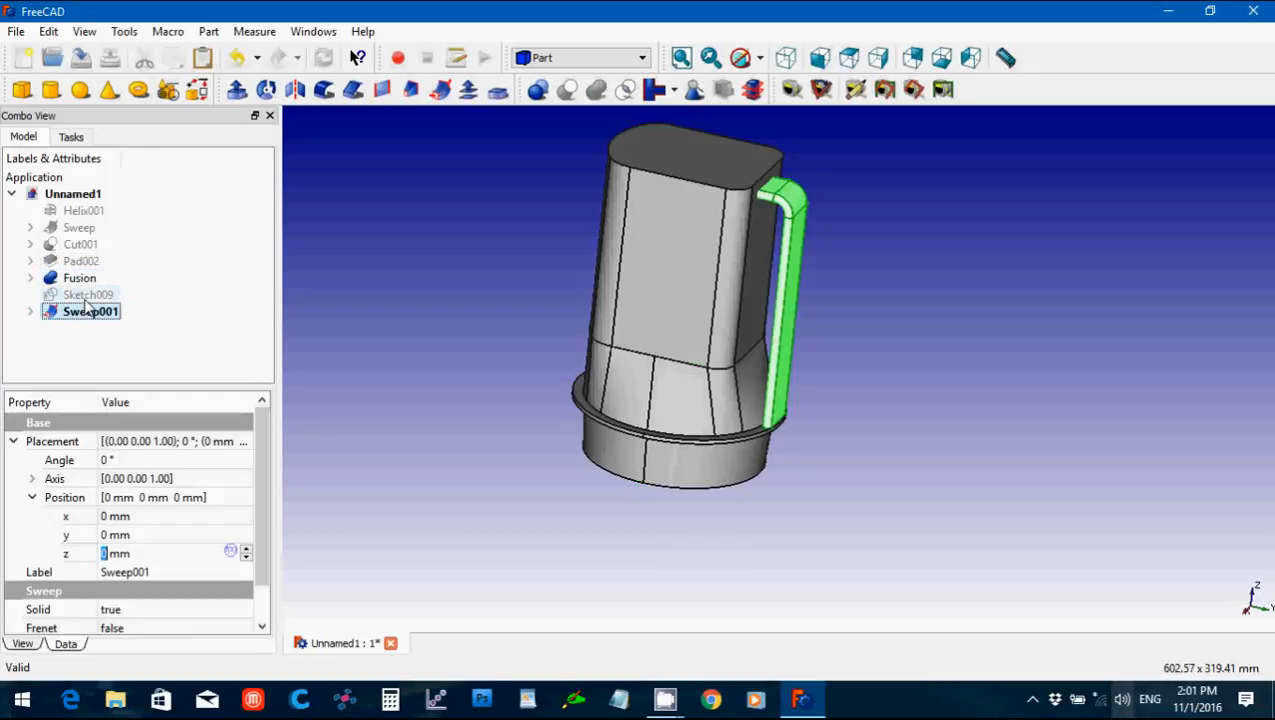
left_click(80, 278, "ctrl")
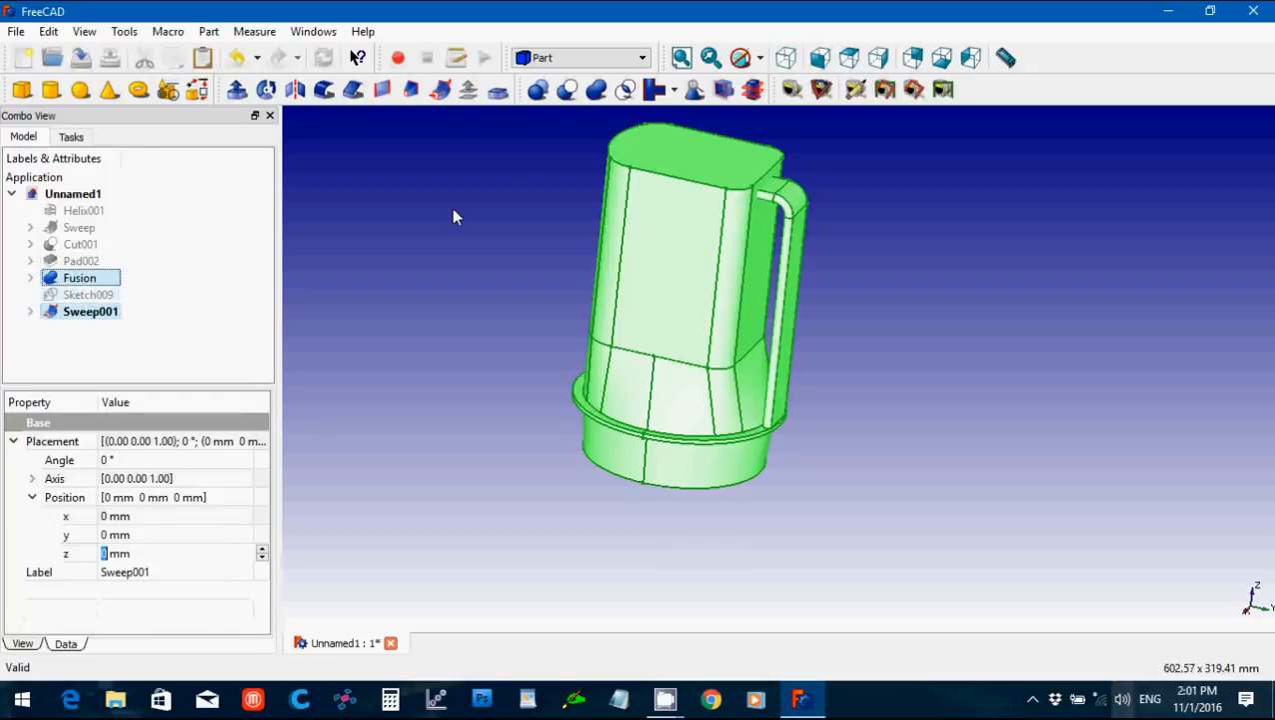
left_click(597, 89)
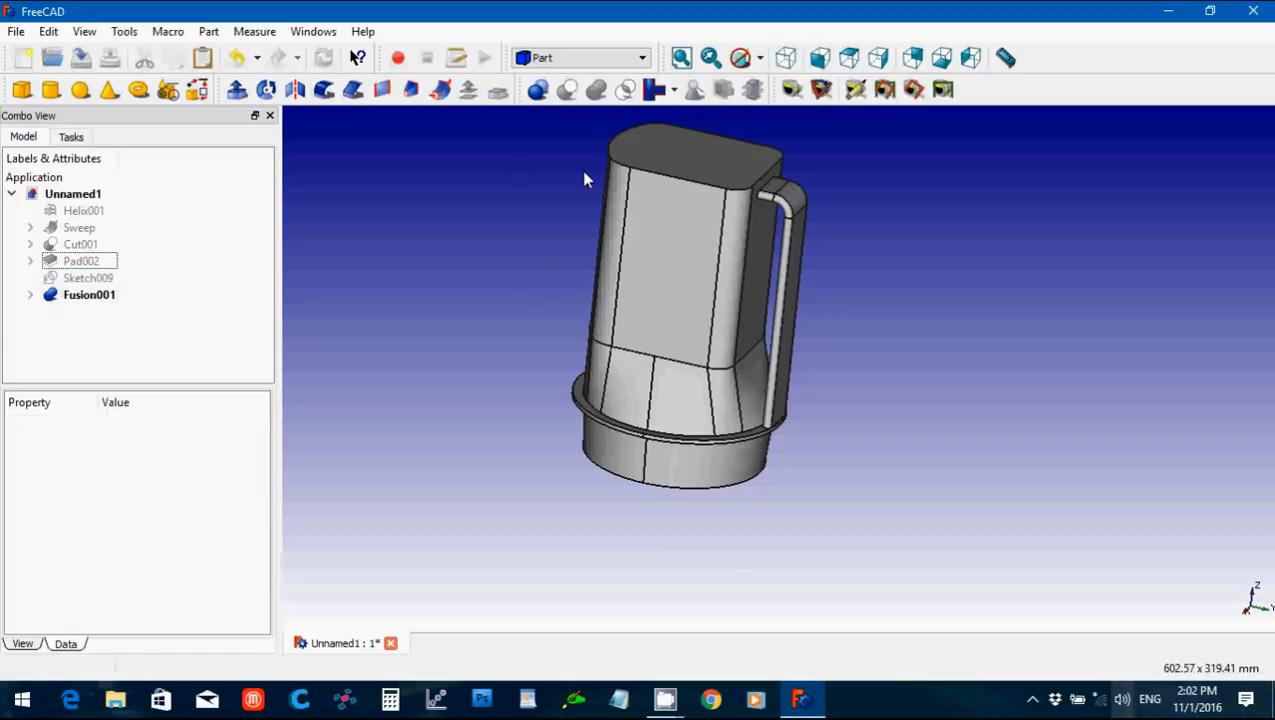
Switch to the Part Design workbench and start a sketch on the clip's flat outer face.
left_click(566, 58)
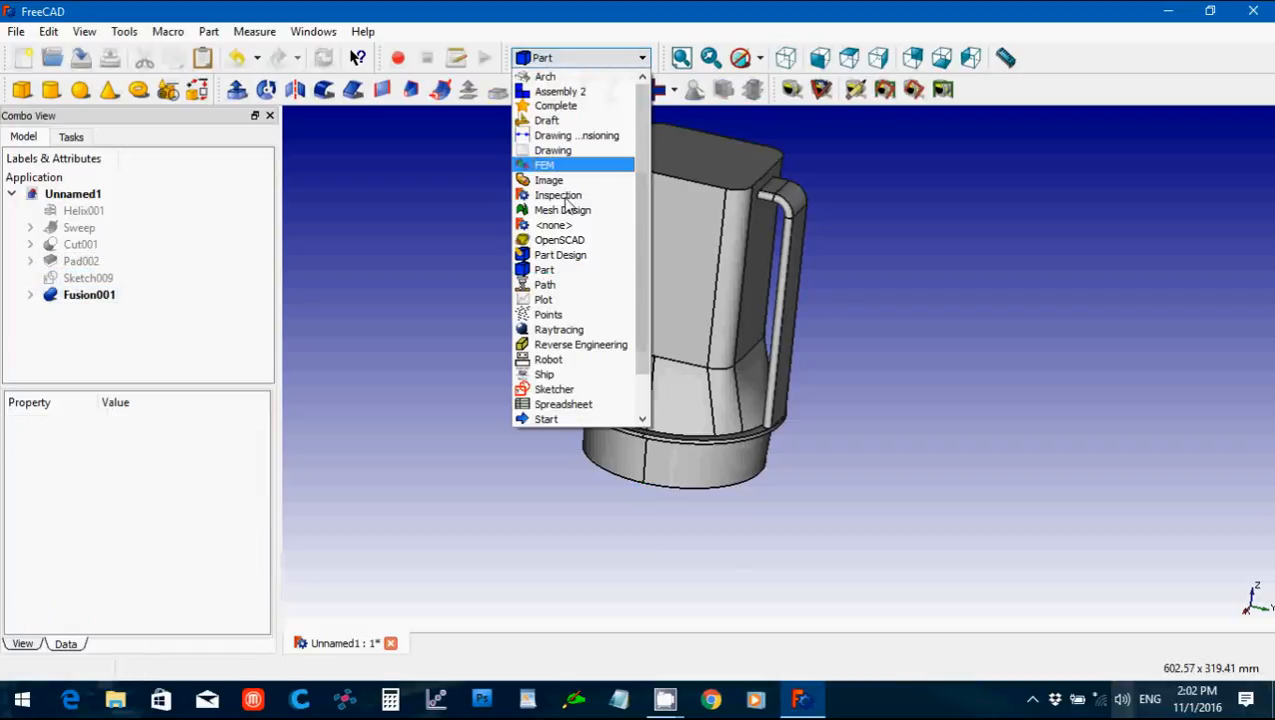
left_click(562, 255)
middle_click_drag(1035, 457, 869, 444)
left_click(765, 408)
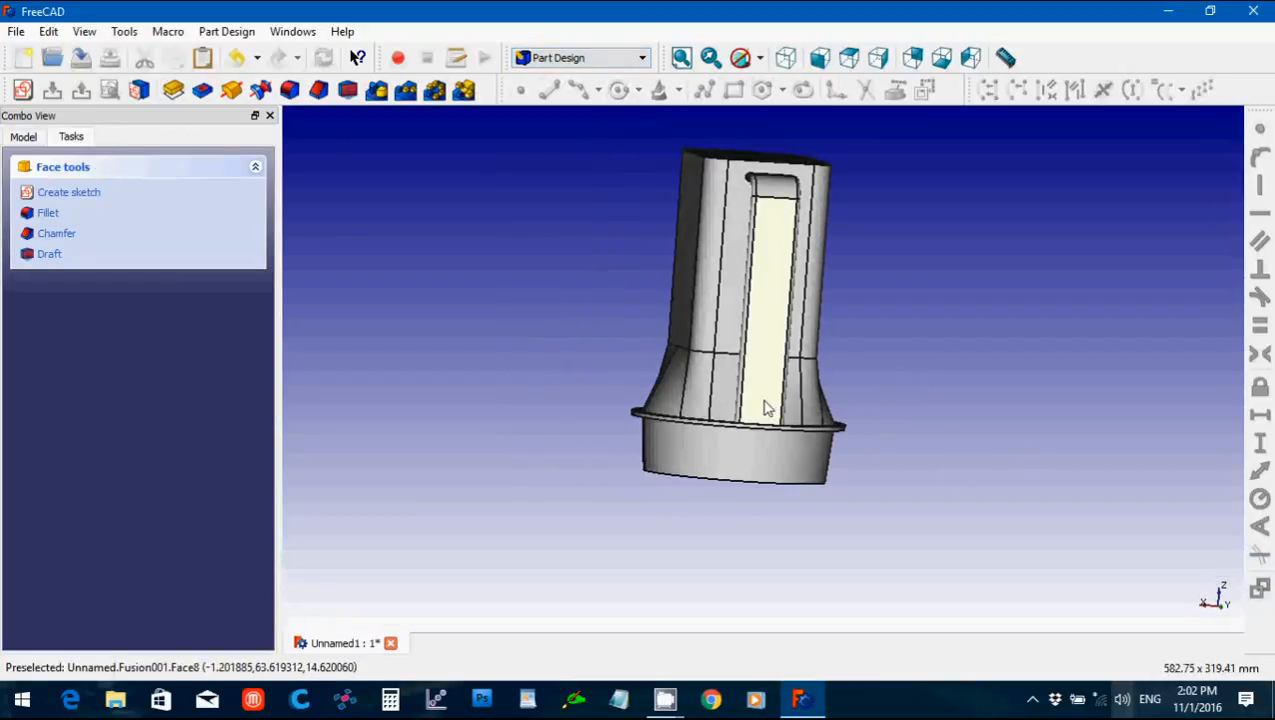
left_click(24, 92)
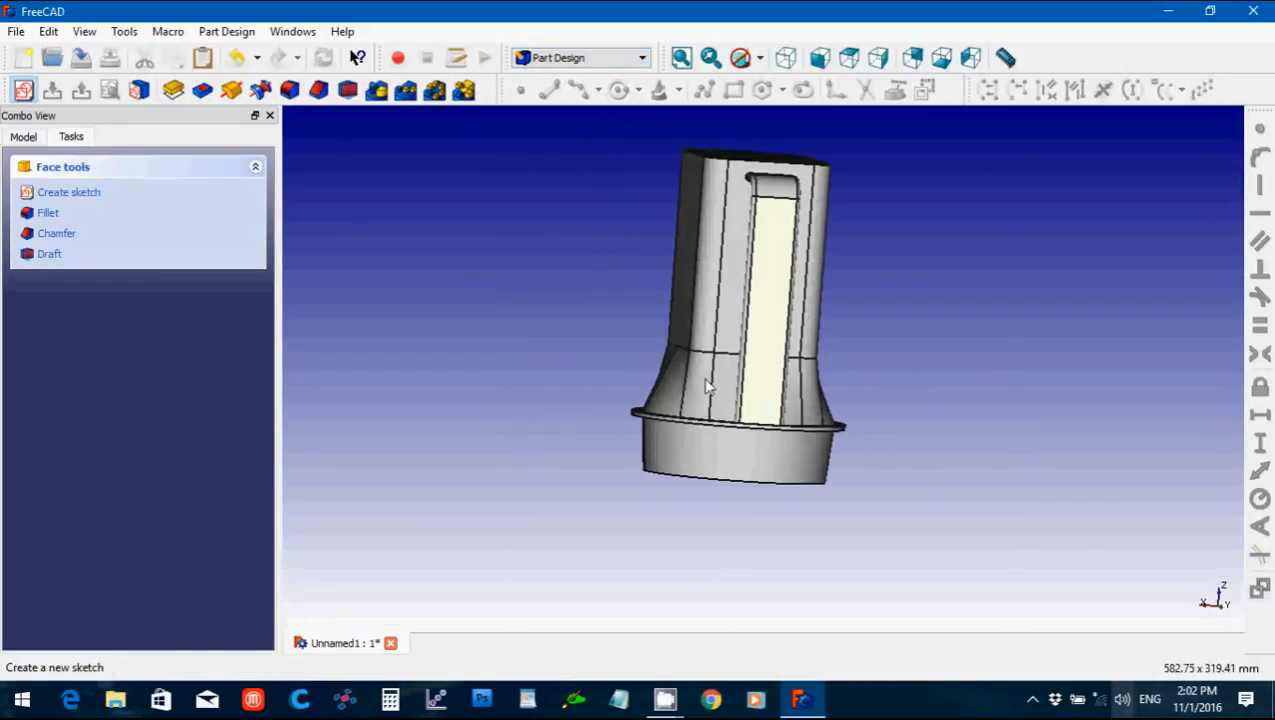
scroll(850, 497, "down", 4)
scroll(850, 497, "down", 2)
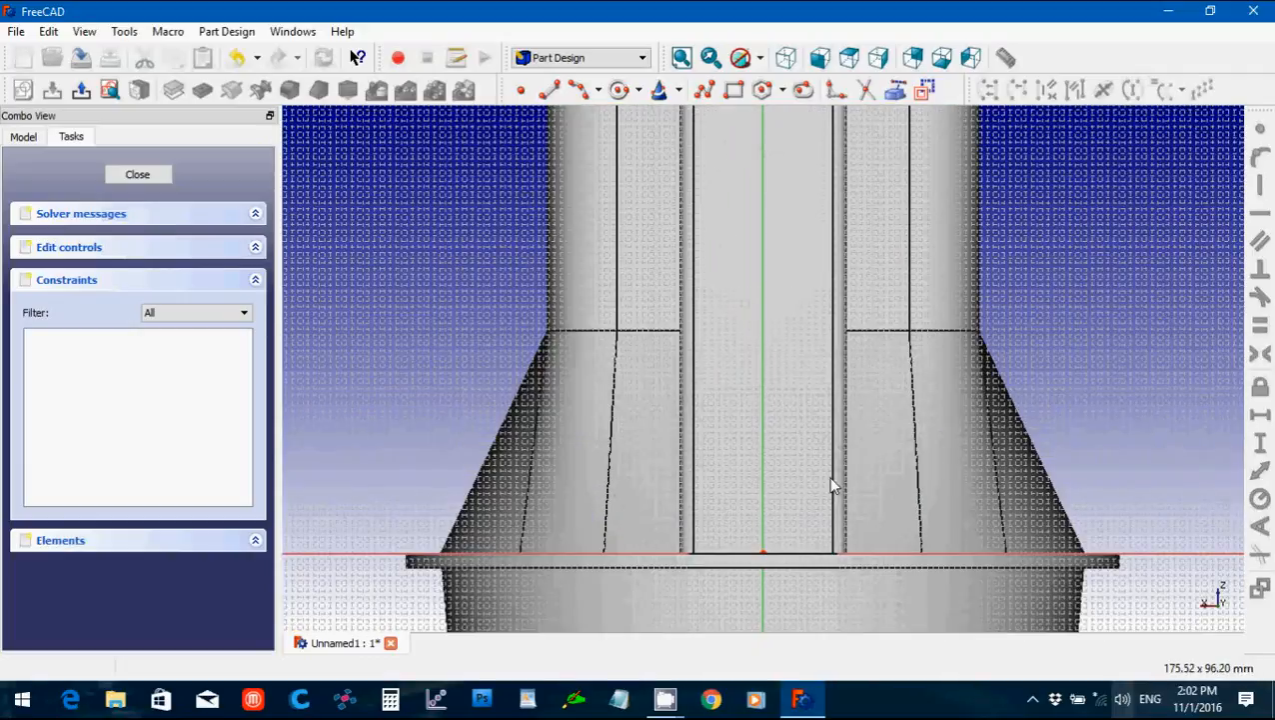
Sketch a circle on the clip face just above the flange and set its radius to 6.475 mm.
left_click(620, 90)
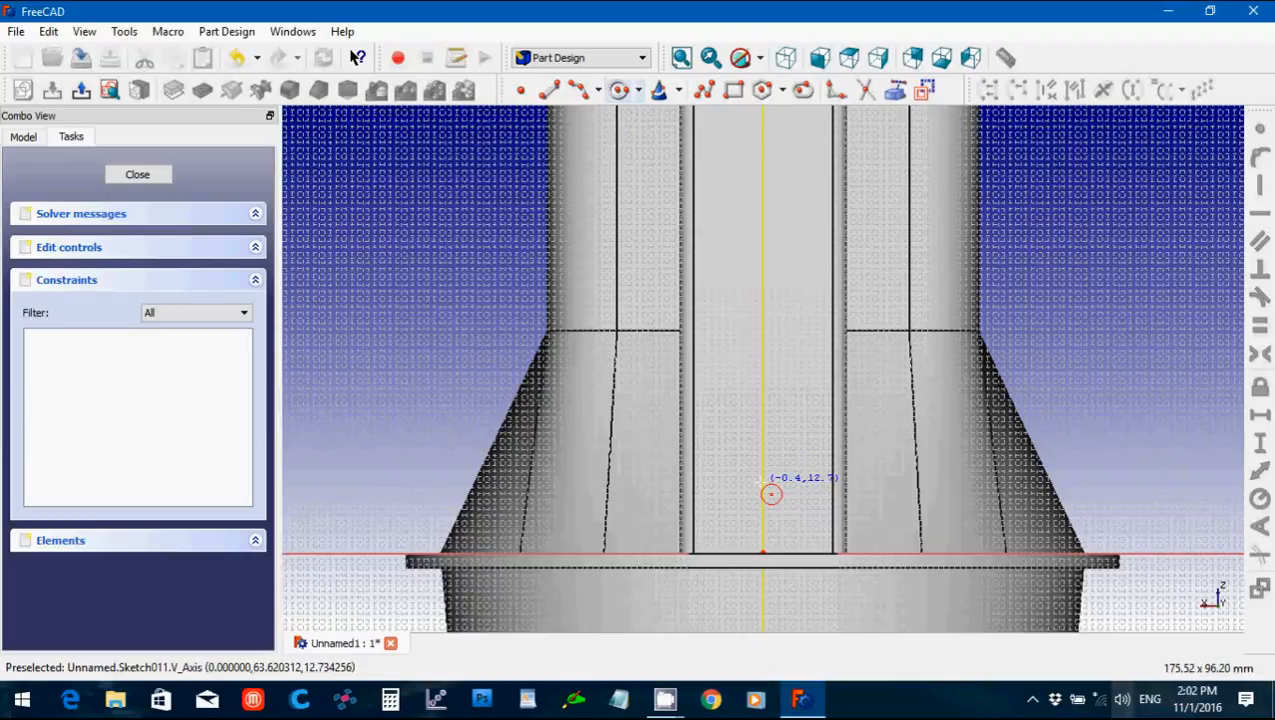
left_click(761, 482)
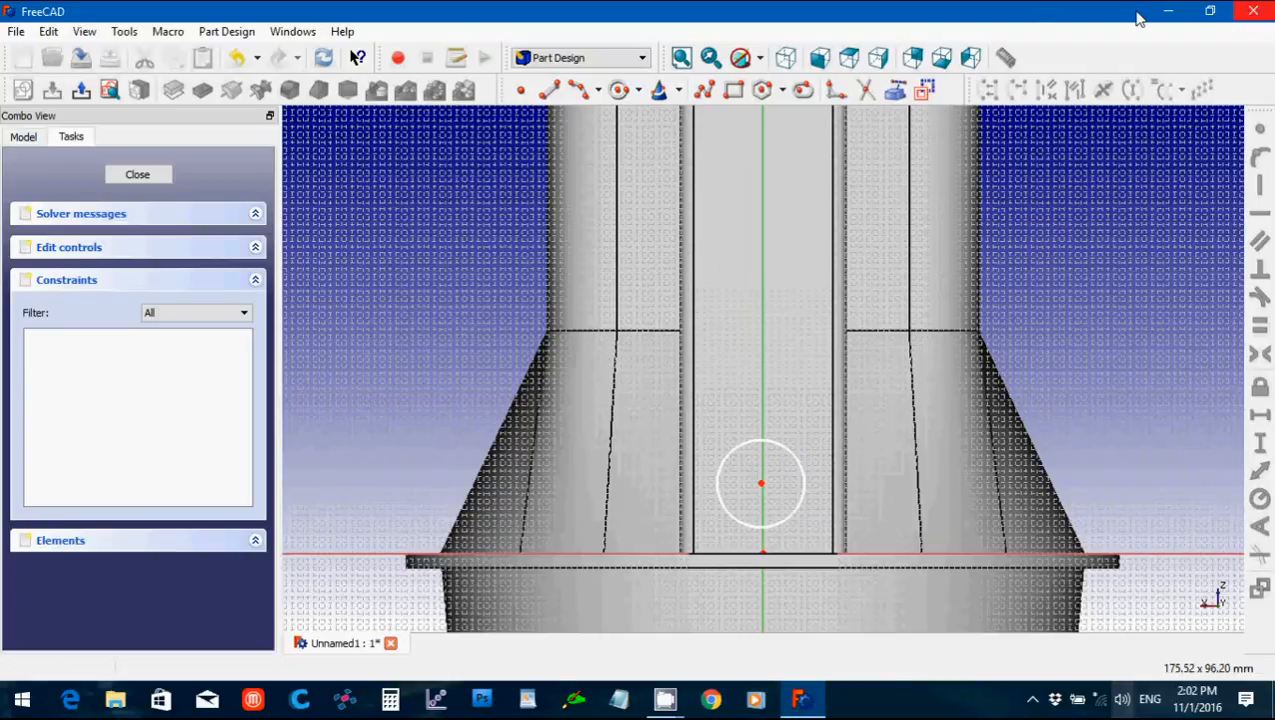
left_click(786, 517)
left_click(1260, 498)
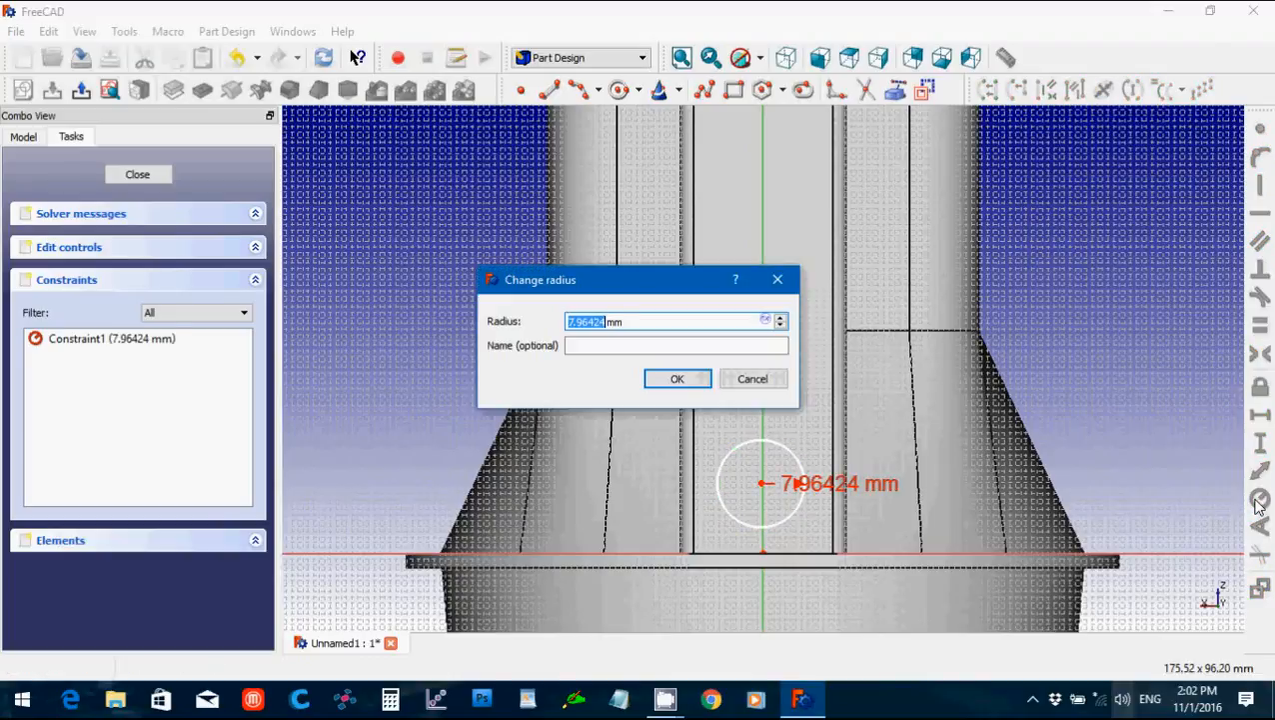
type("6.475")
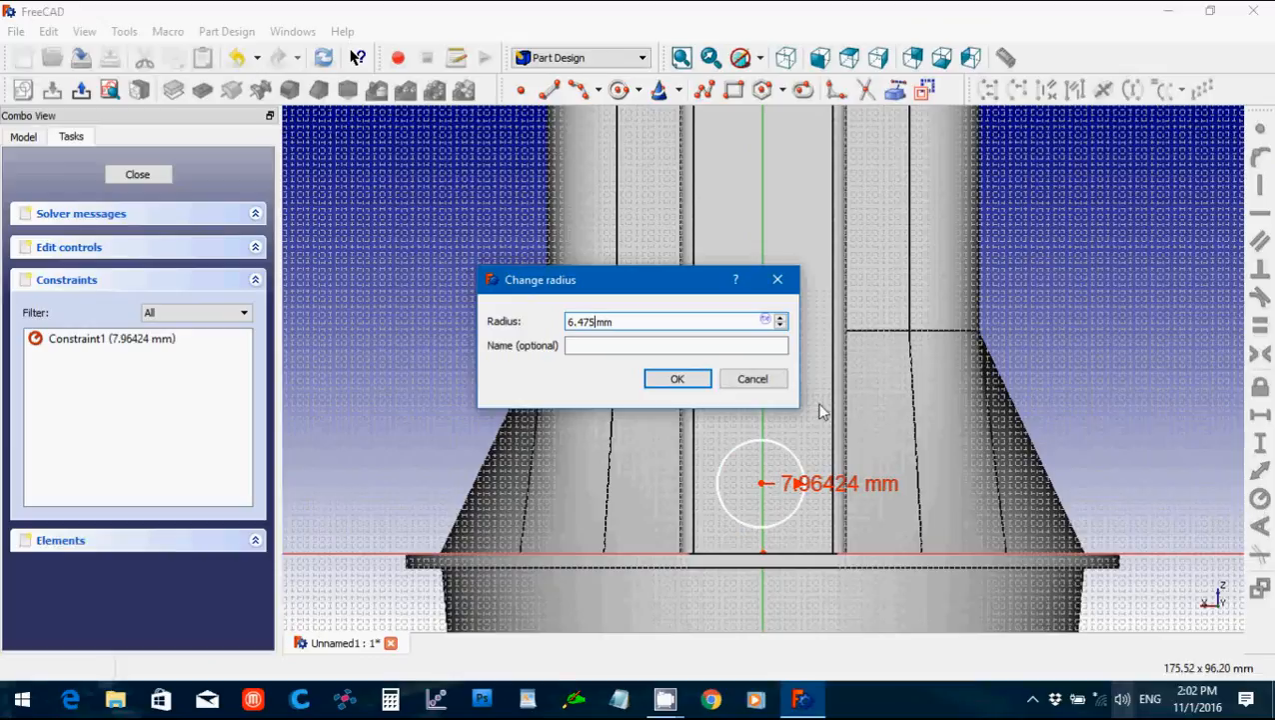
left_click(693, 384)
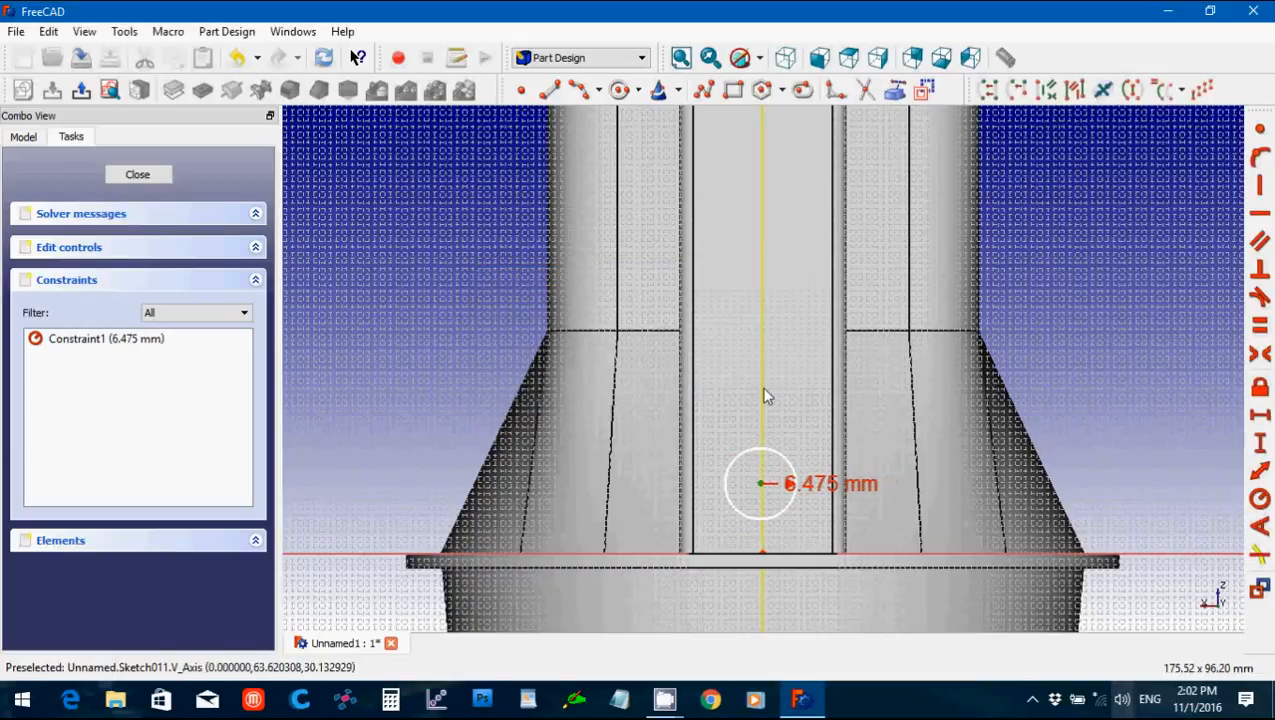
Fix the circle's centre on the vertical axis, 11.43 mm above the horizontal axis, and close the sketch.
left_click(1259, 163)
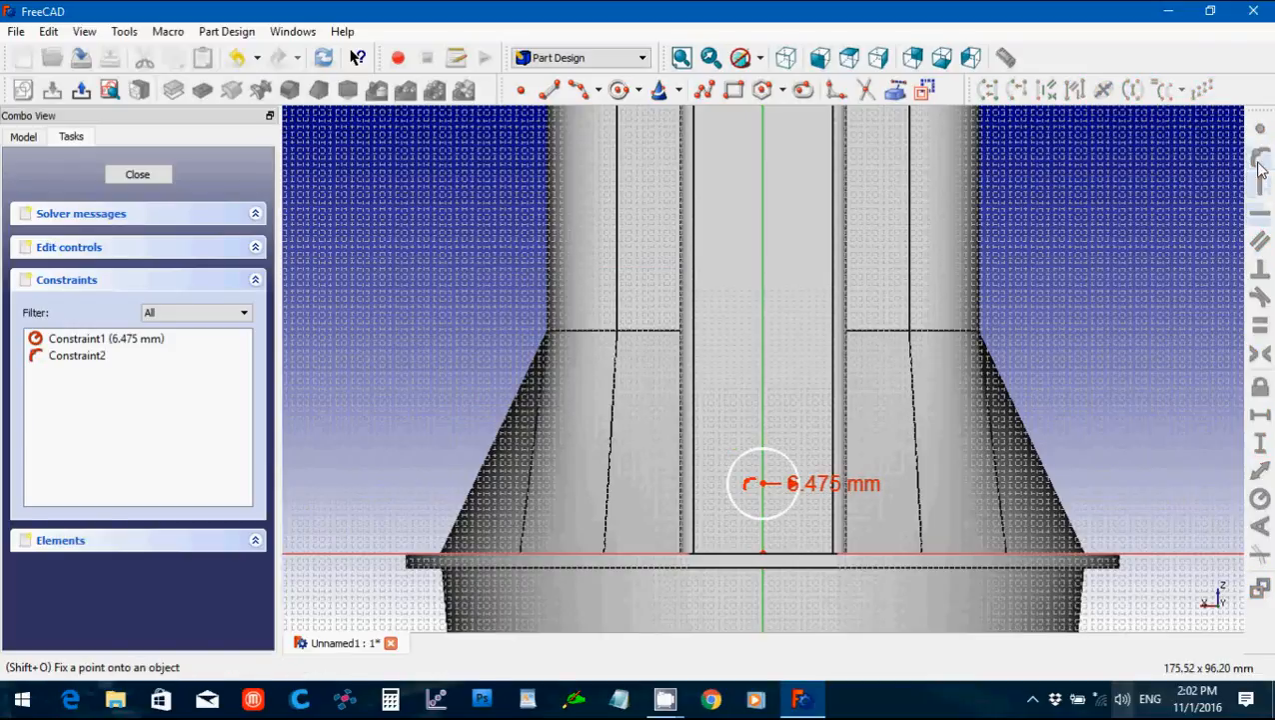
left_click(763, 486)
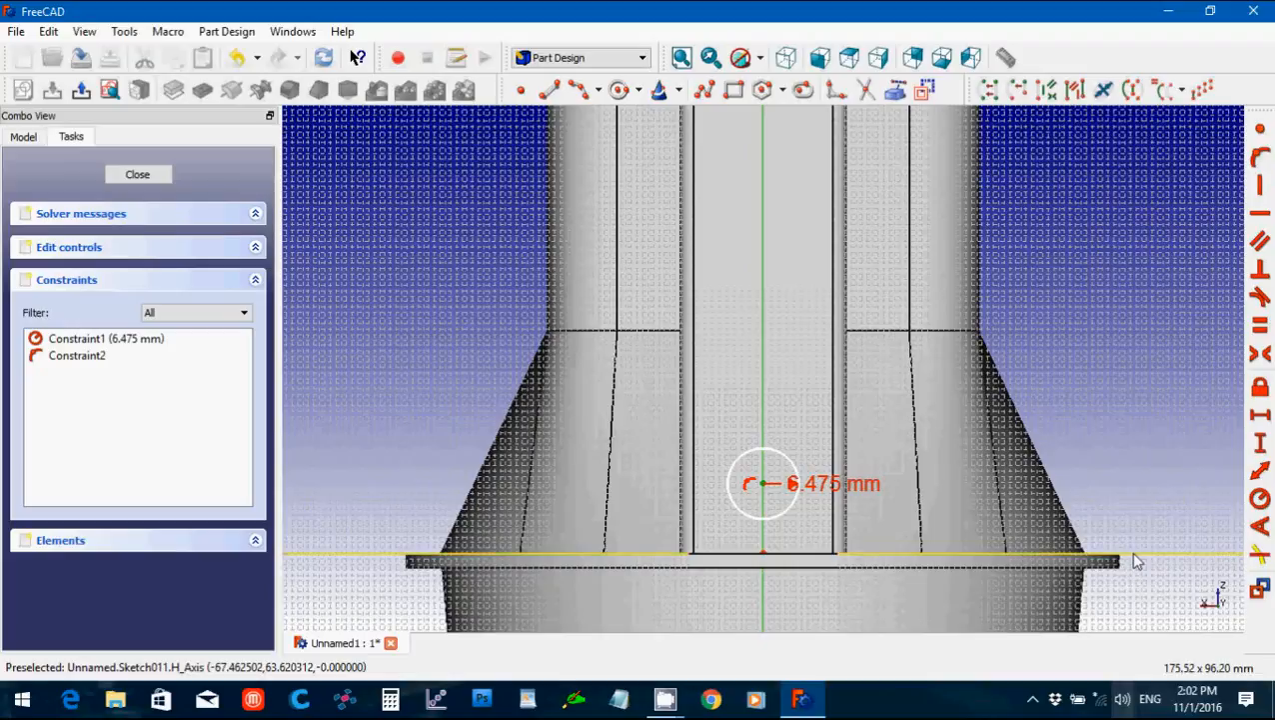
left_click(1136, 562)
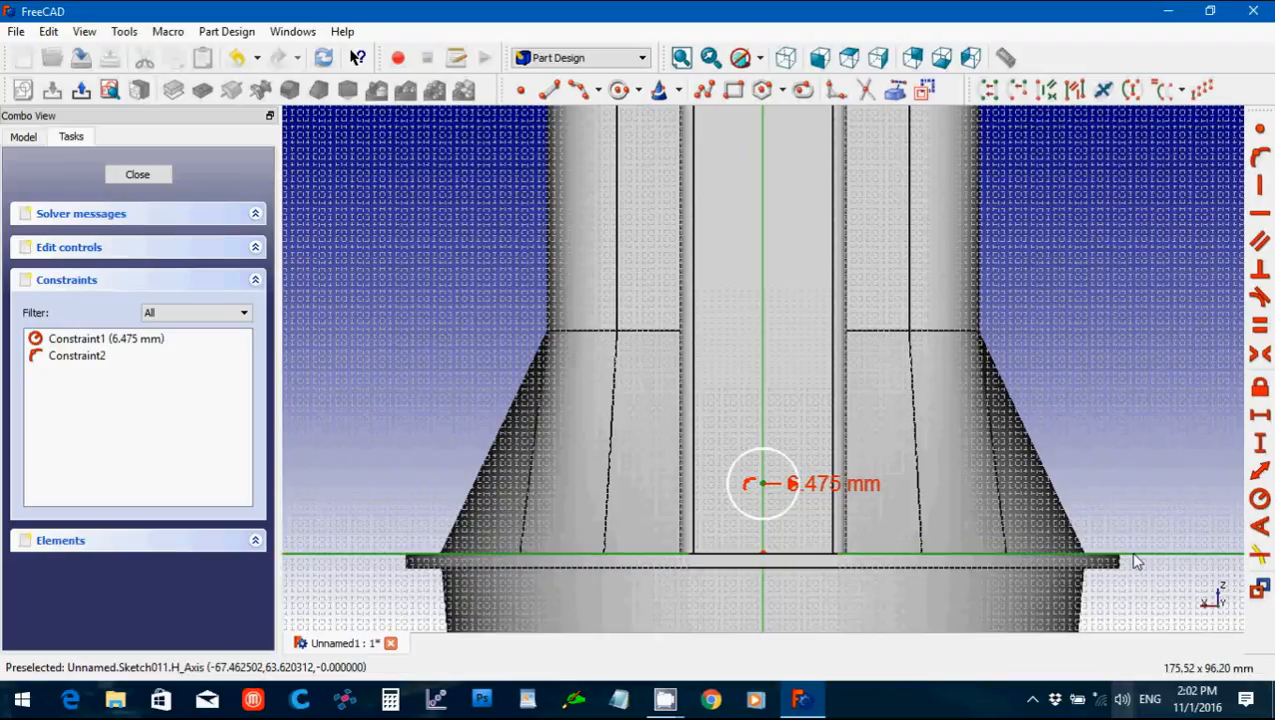
left_click(1261, 447)
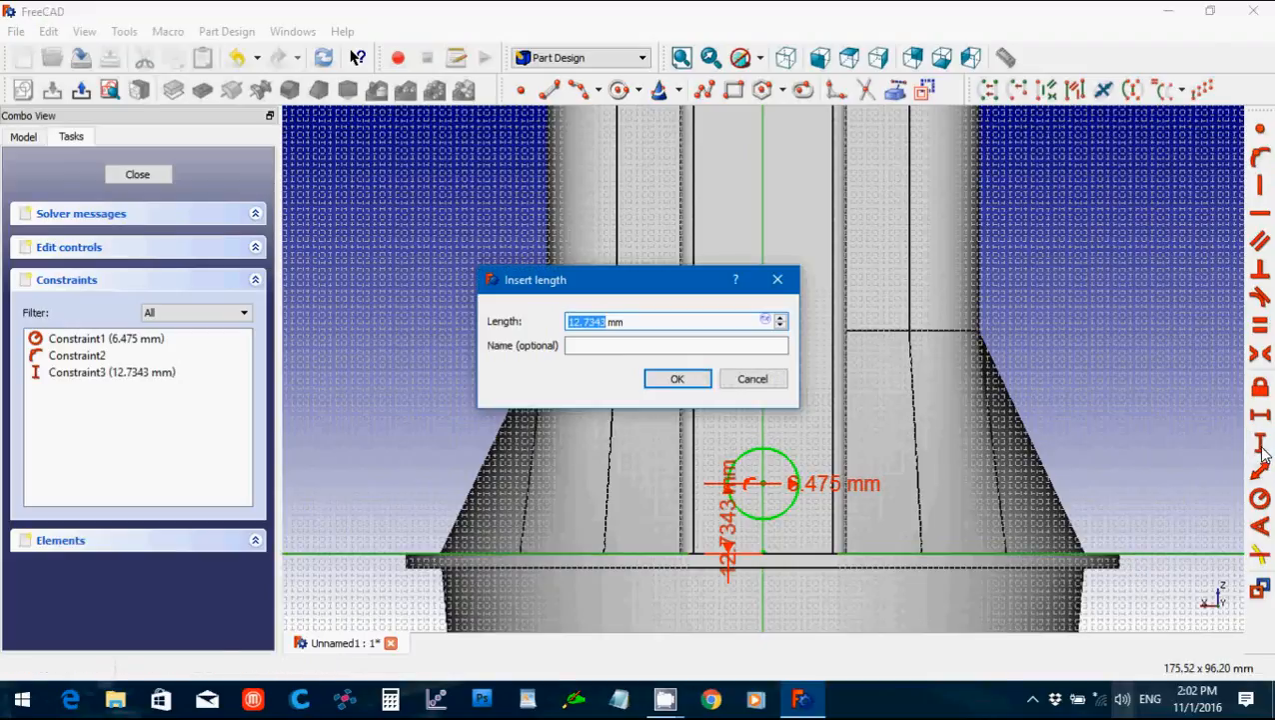
type("11")
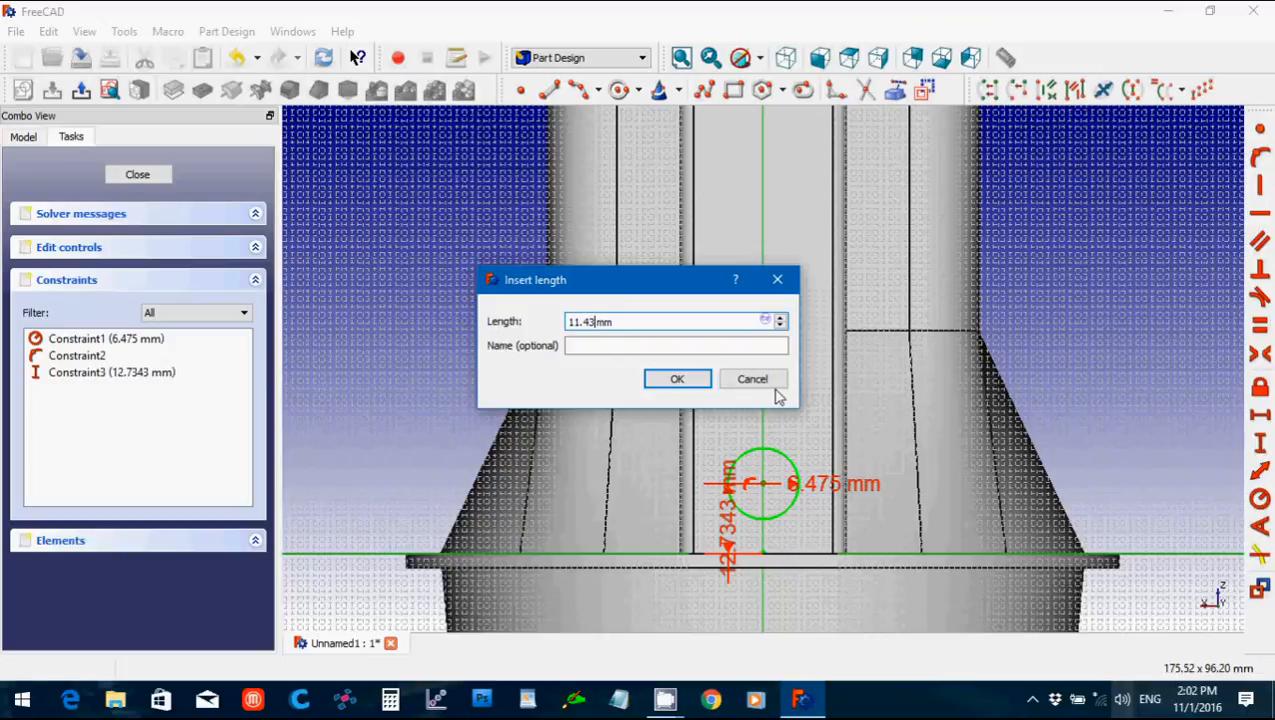
left_click(677, 378)
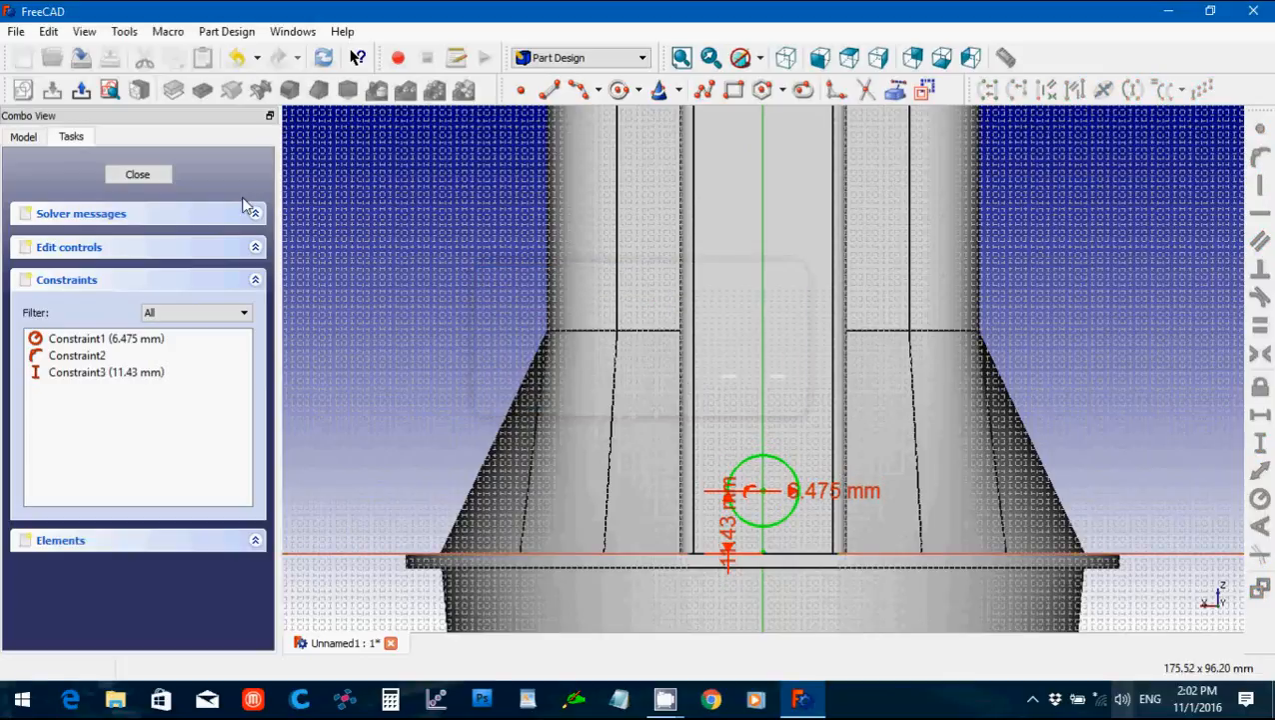
left_click(158, 172)
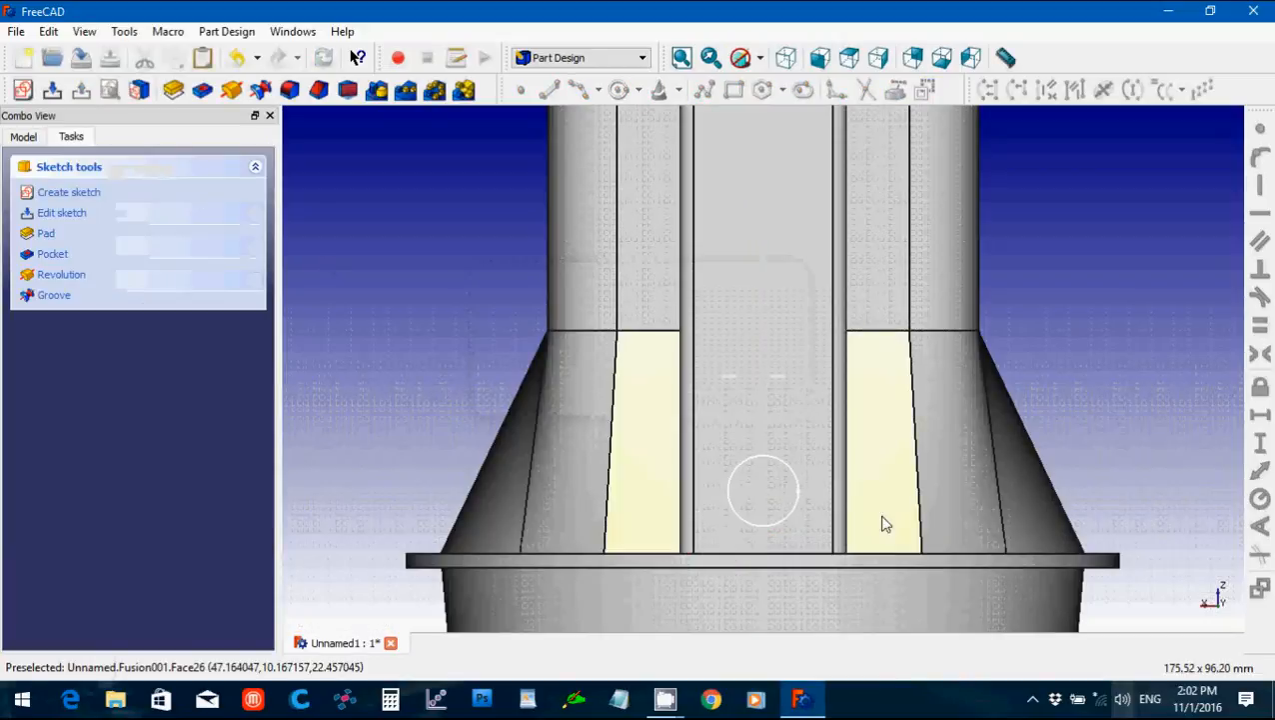
Pocket the circle sketch 40 mm deep through the clip and the tube wall.
middle_click_drag(838, 592, 747, 385)
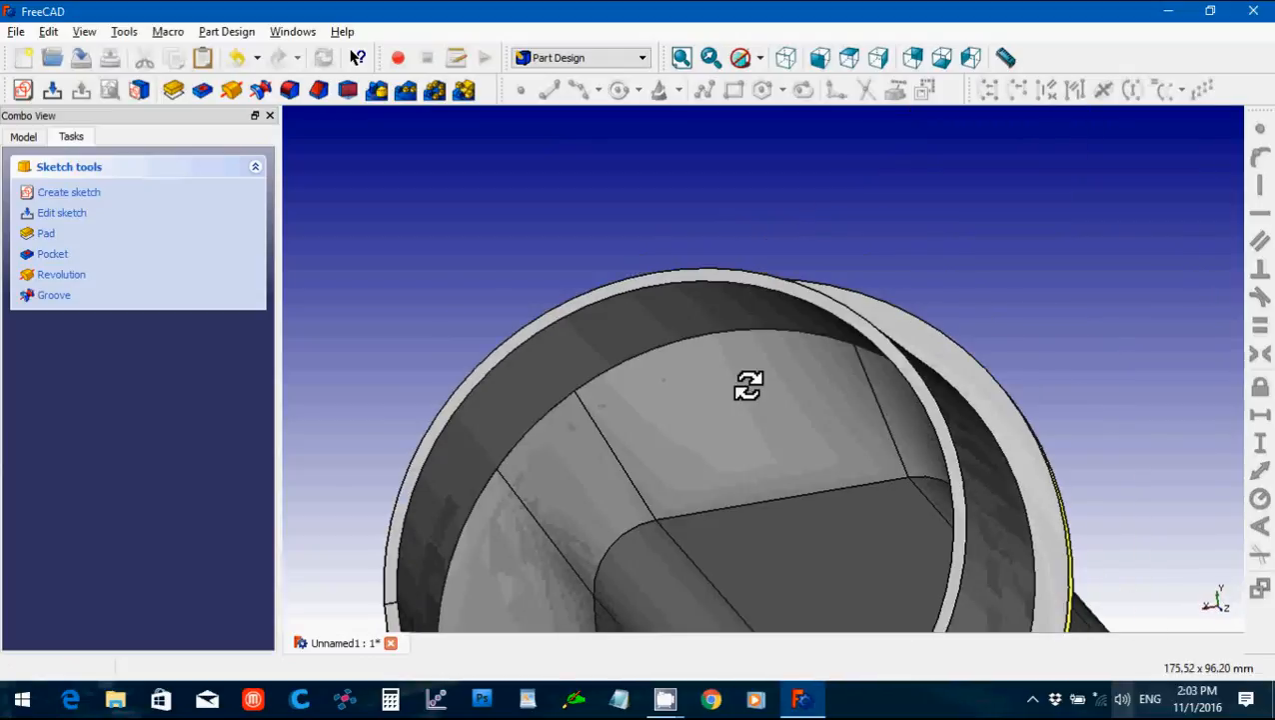
left_click(202, 91)
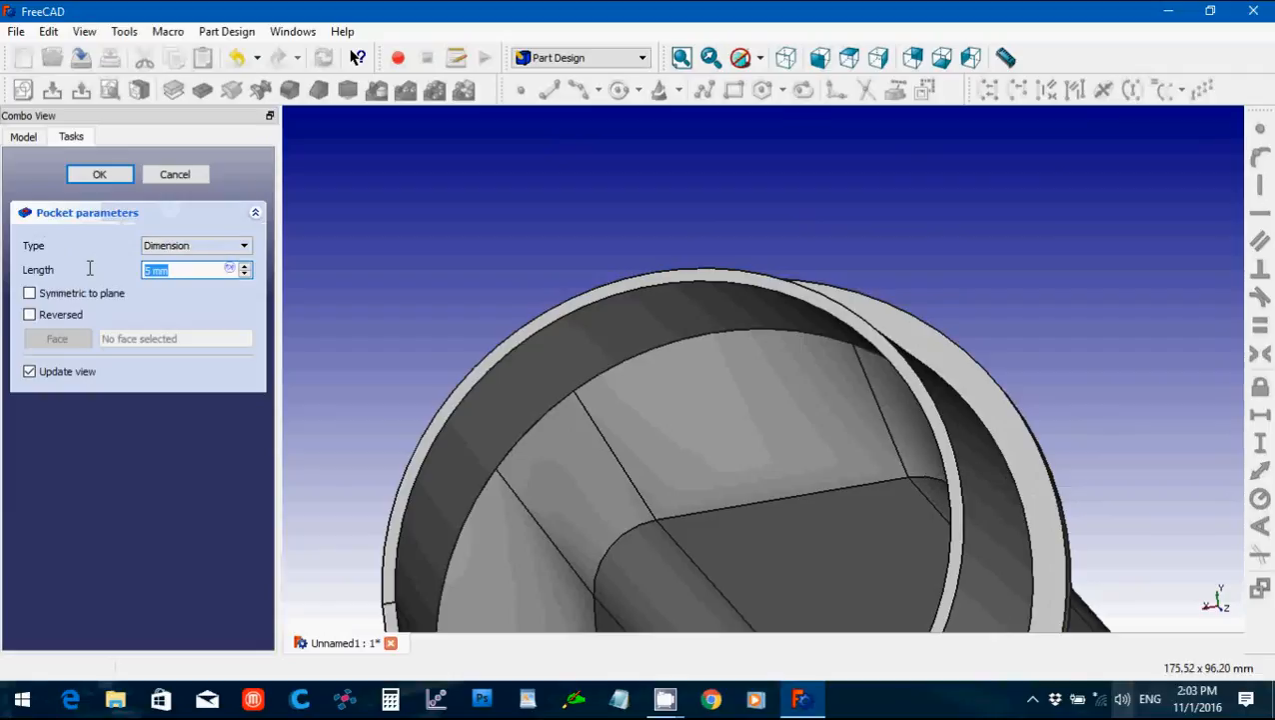
type("4")
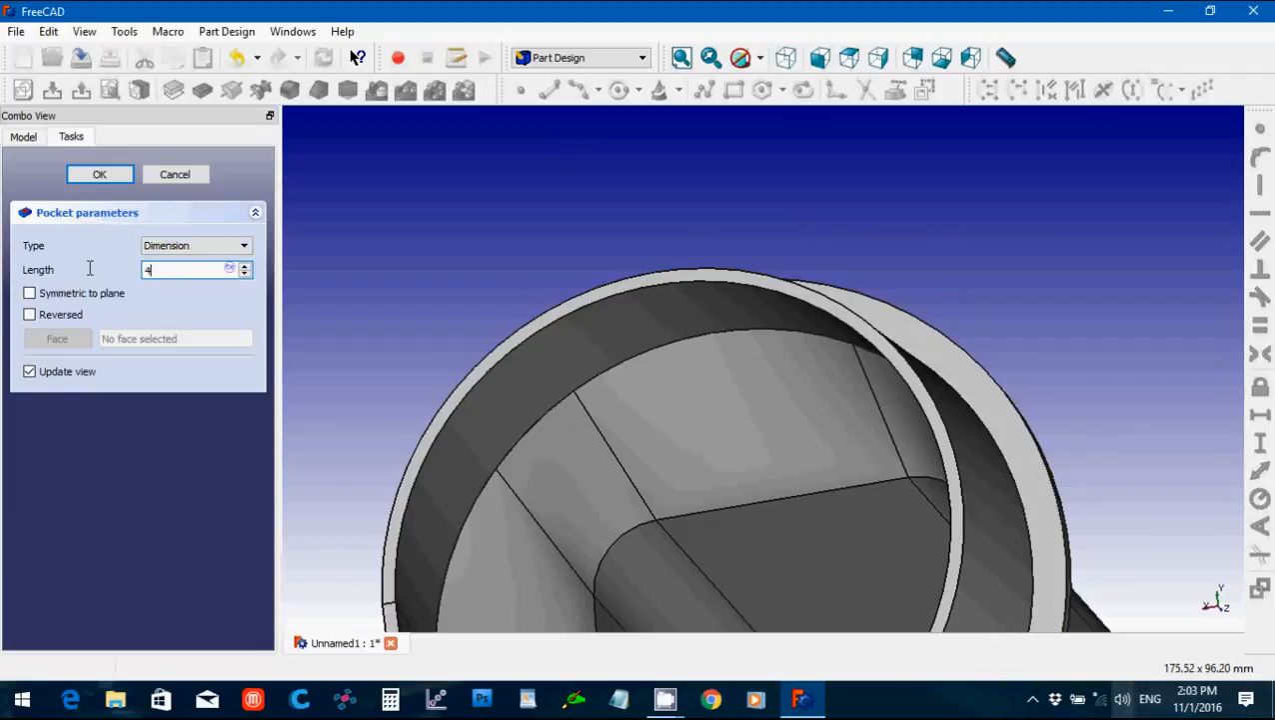
type("0")
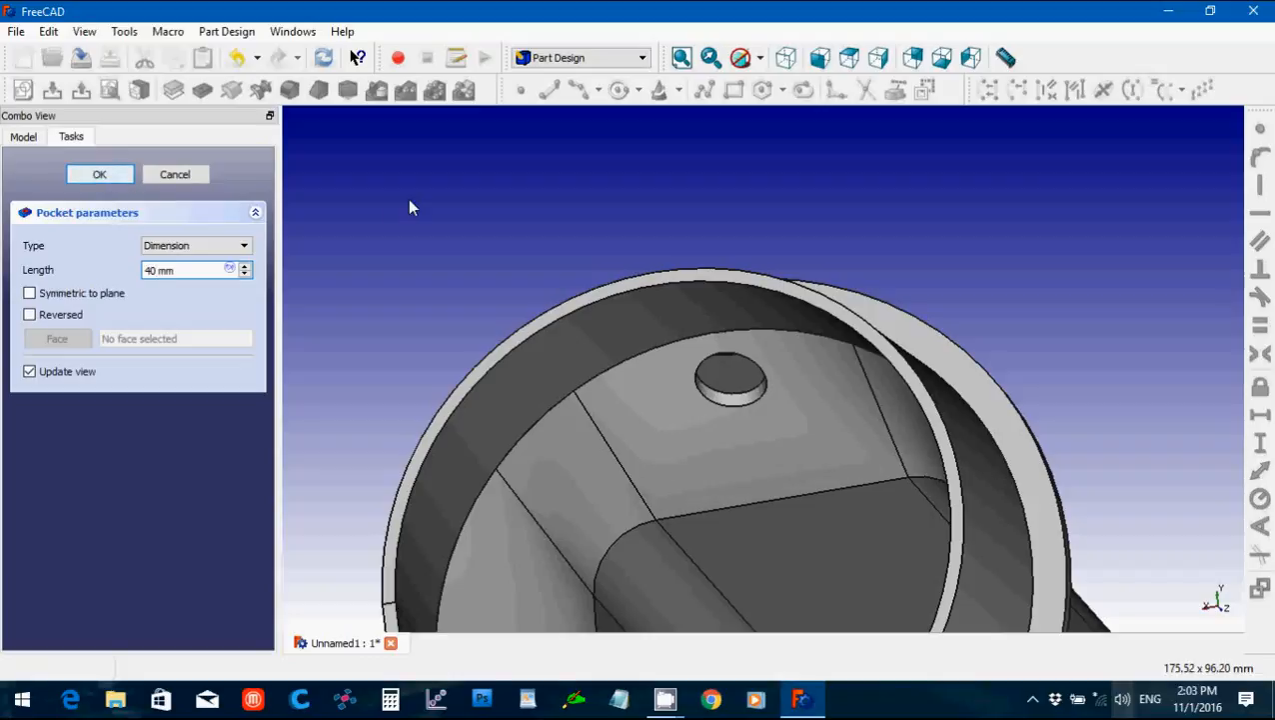
key("Return")
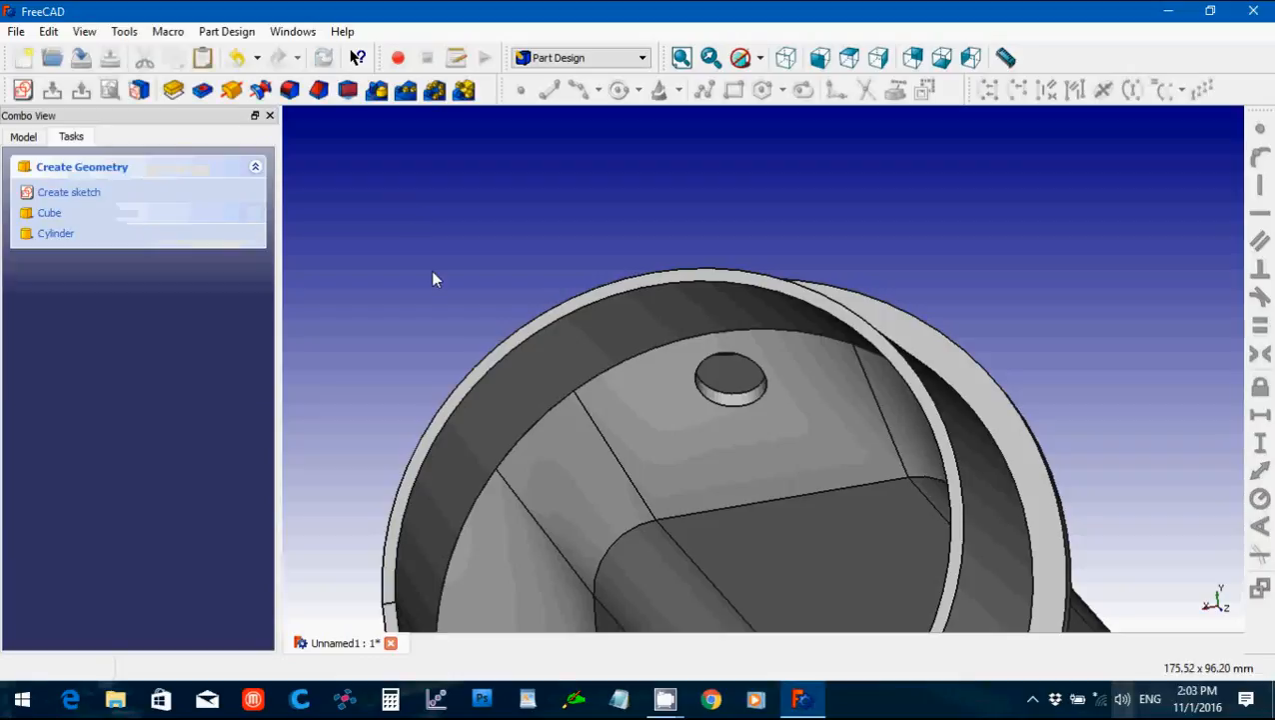
Inspect the new hole through the clip and tube wall from inside, outside and below.
middle_click_drag(433, 276, 463, 299)
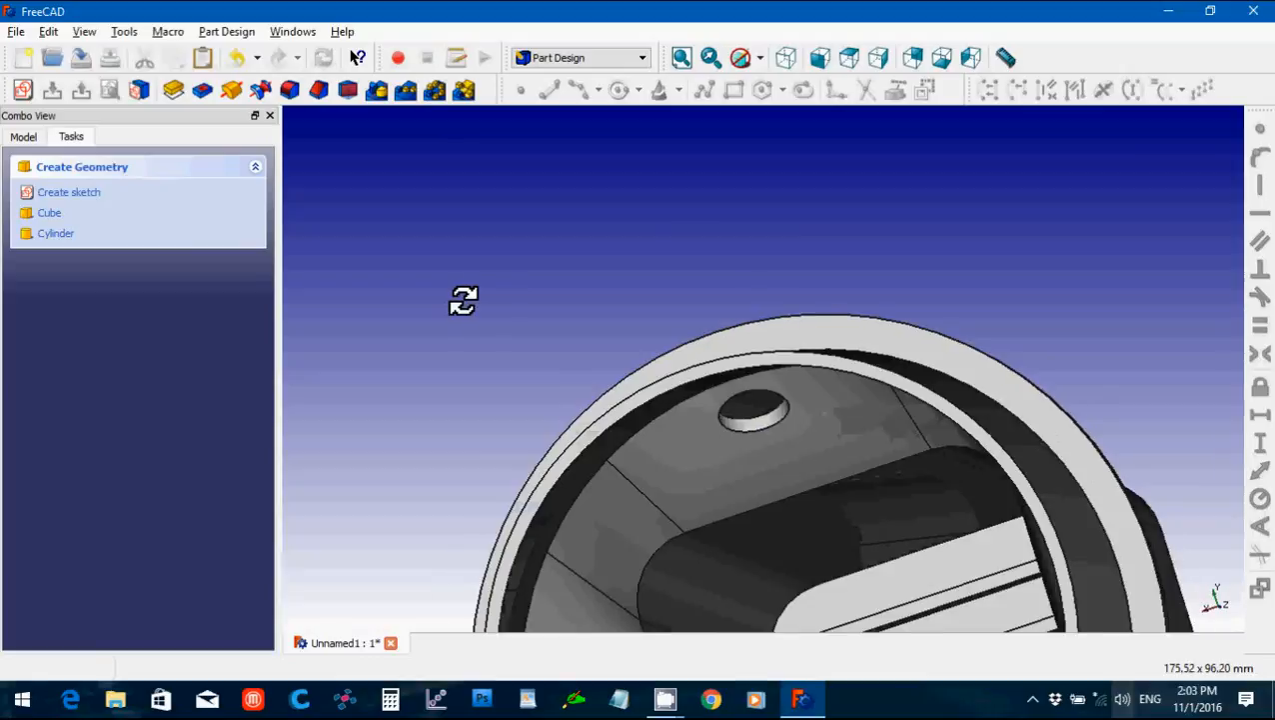
left_click(786, 56)
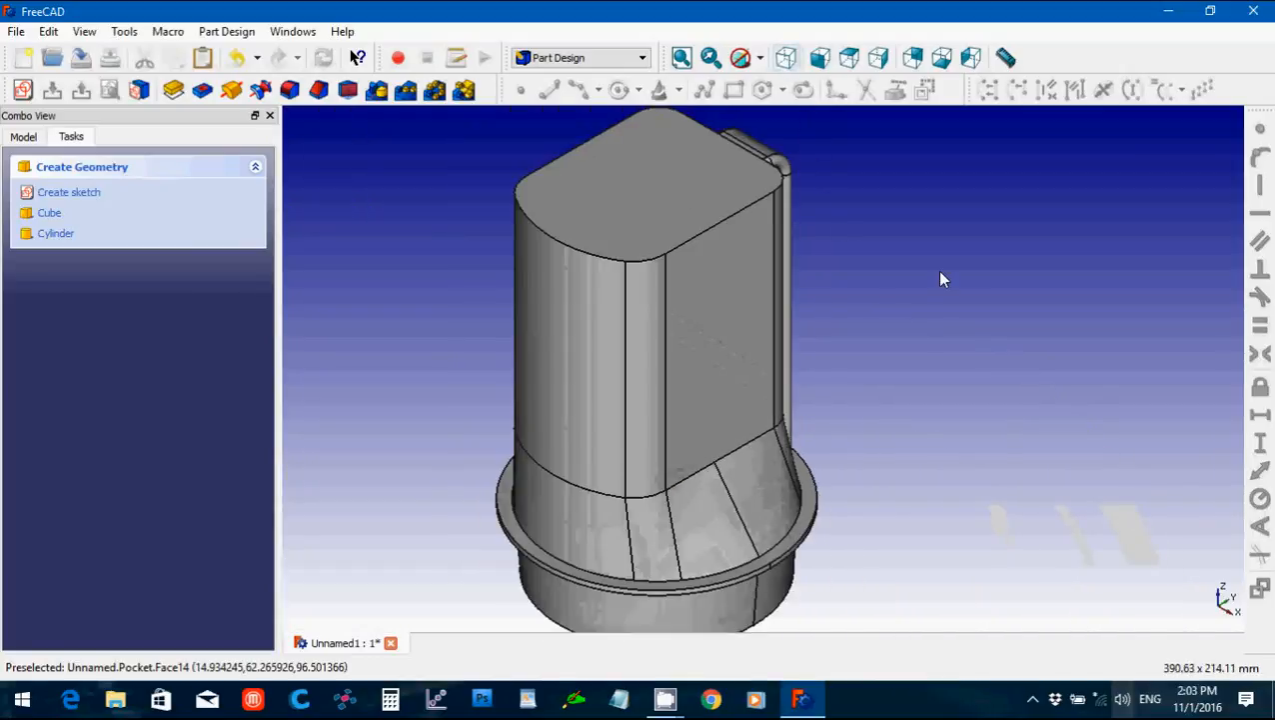
middle_click_drag(1017, 396, 661, 319)
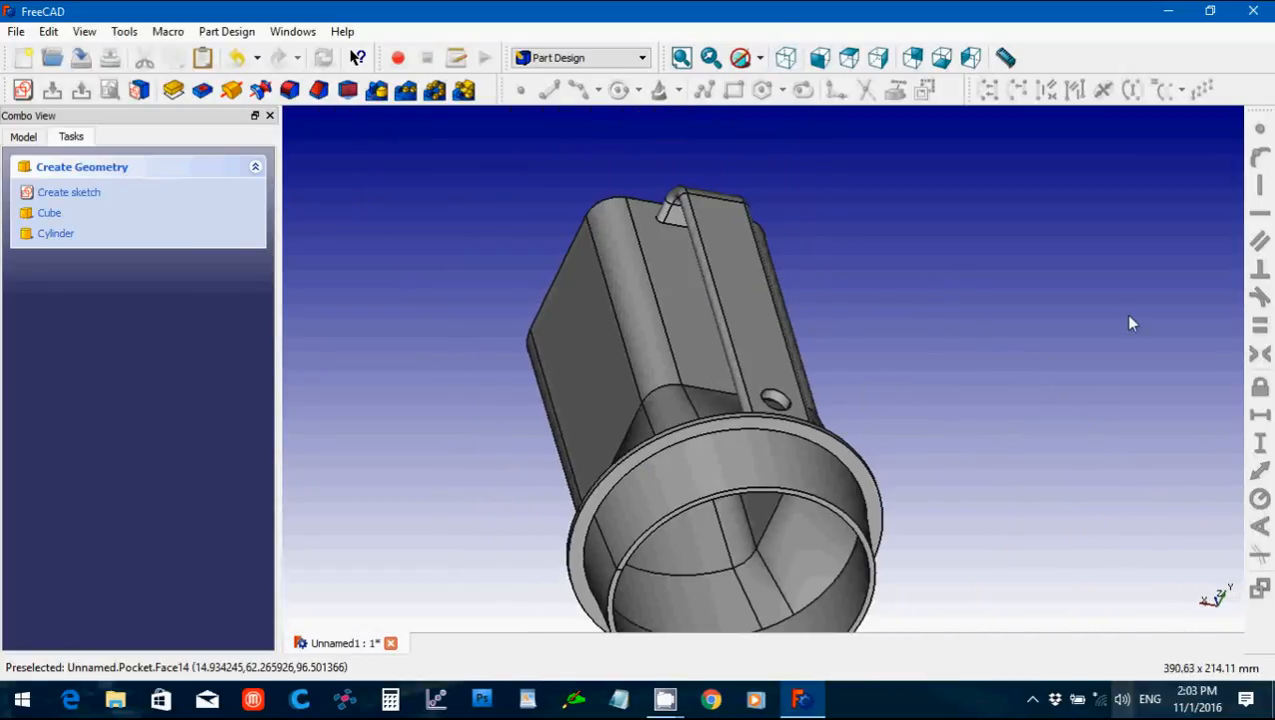
middle_click_drag(1130, 322, 995, 301)
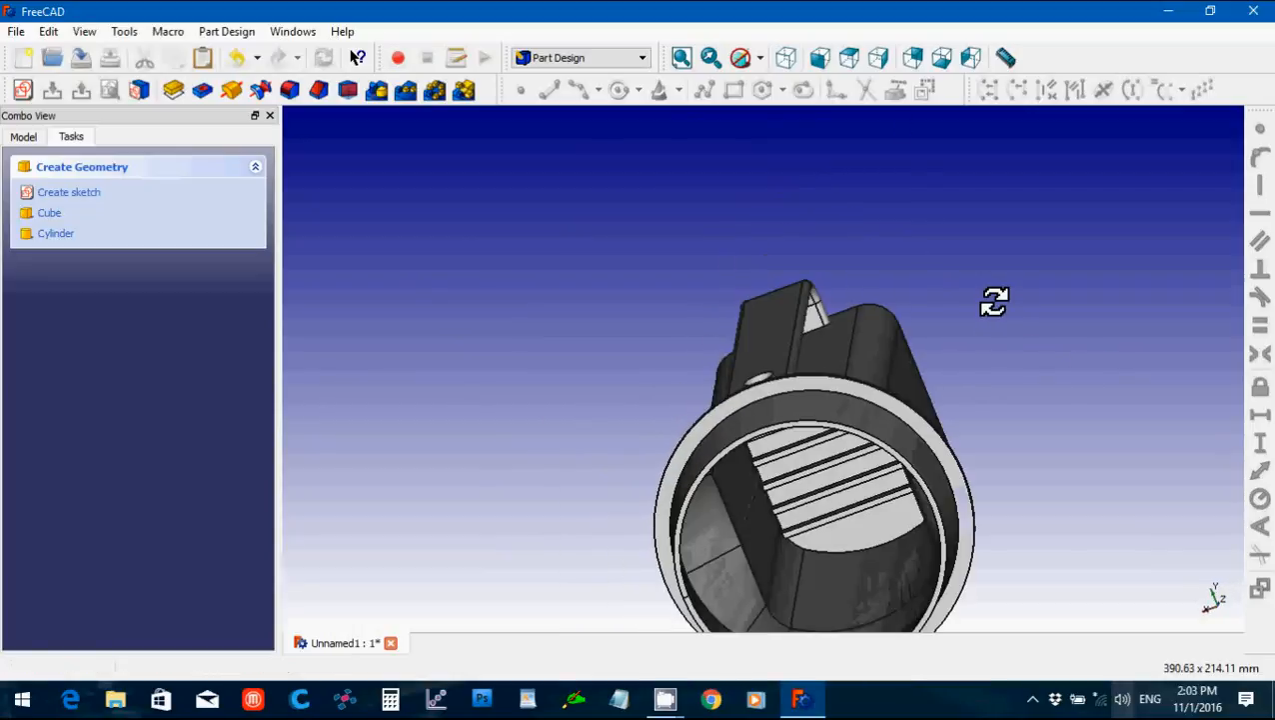
Show the model as a wireframe in the right view, framing the hole and flange area.
left_click(766, 60)
left_click(779, 149)
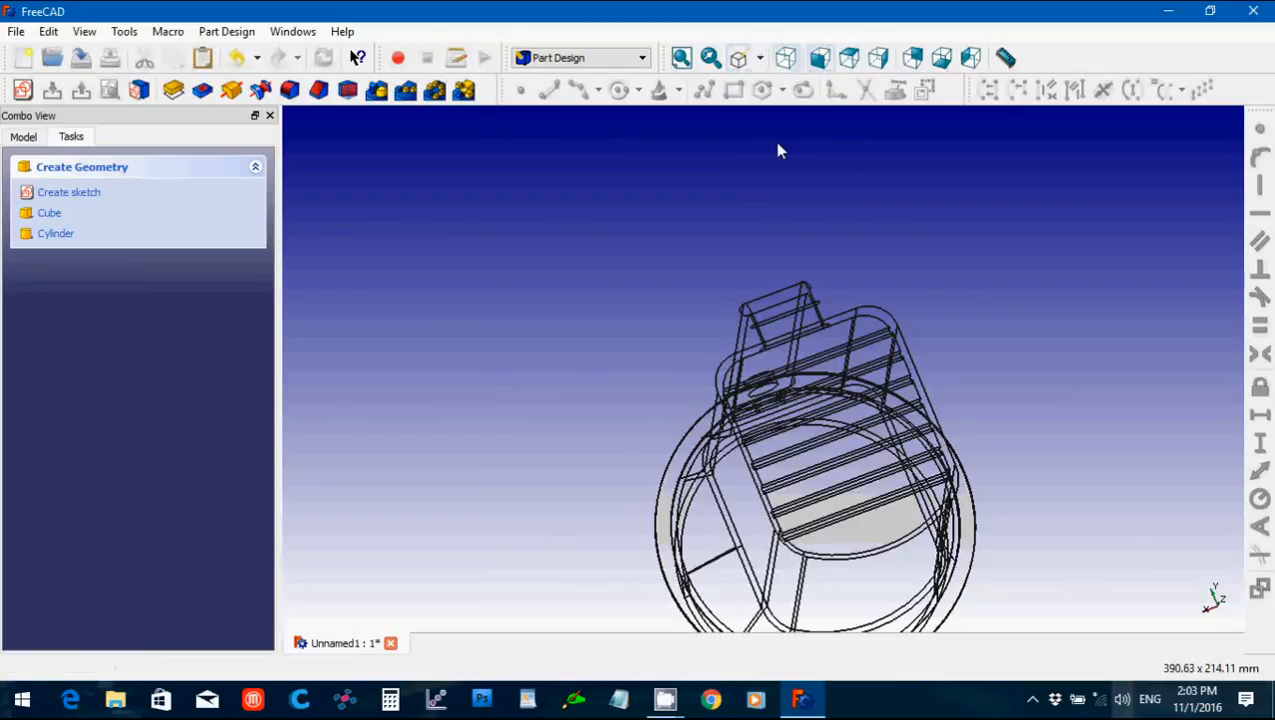
left_click(821, 60)
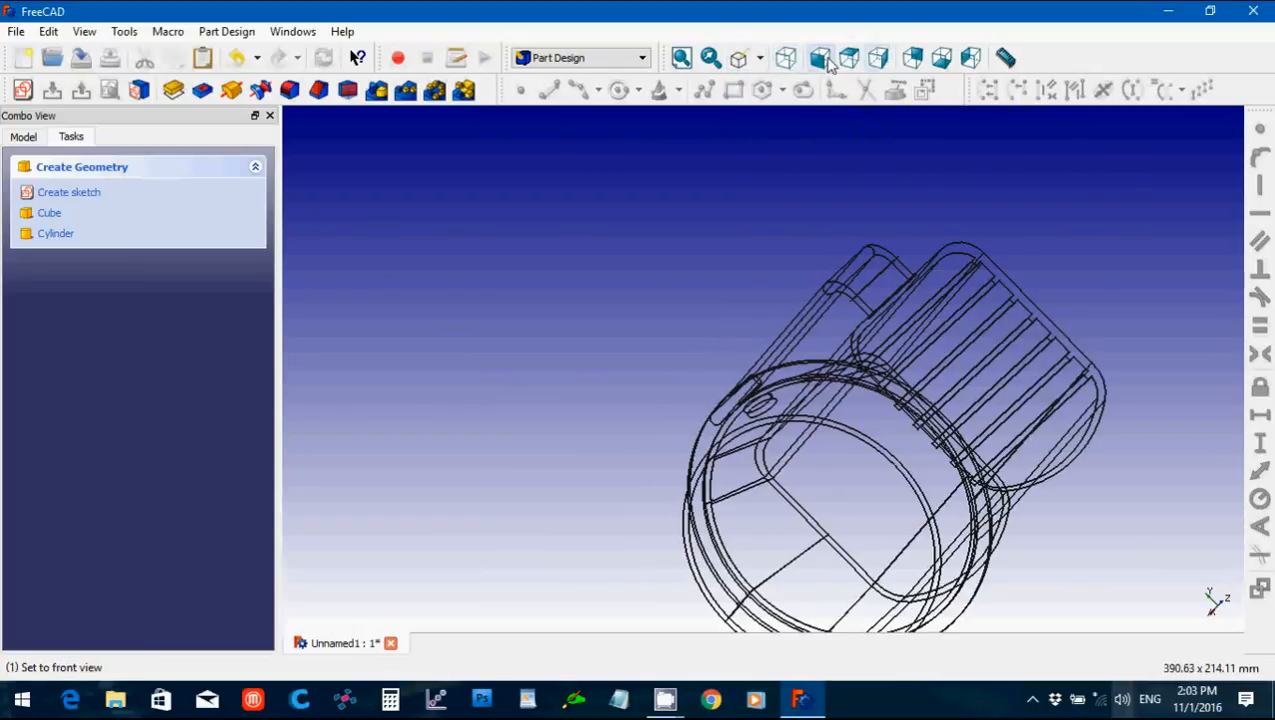
left_click(879, 58)
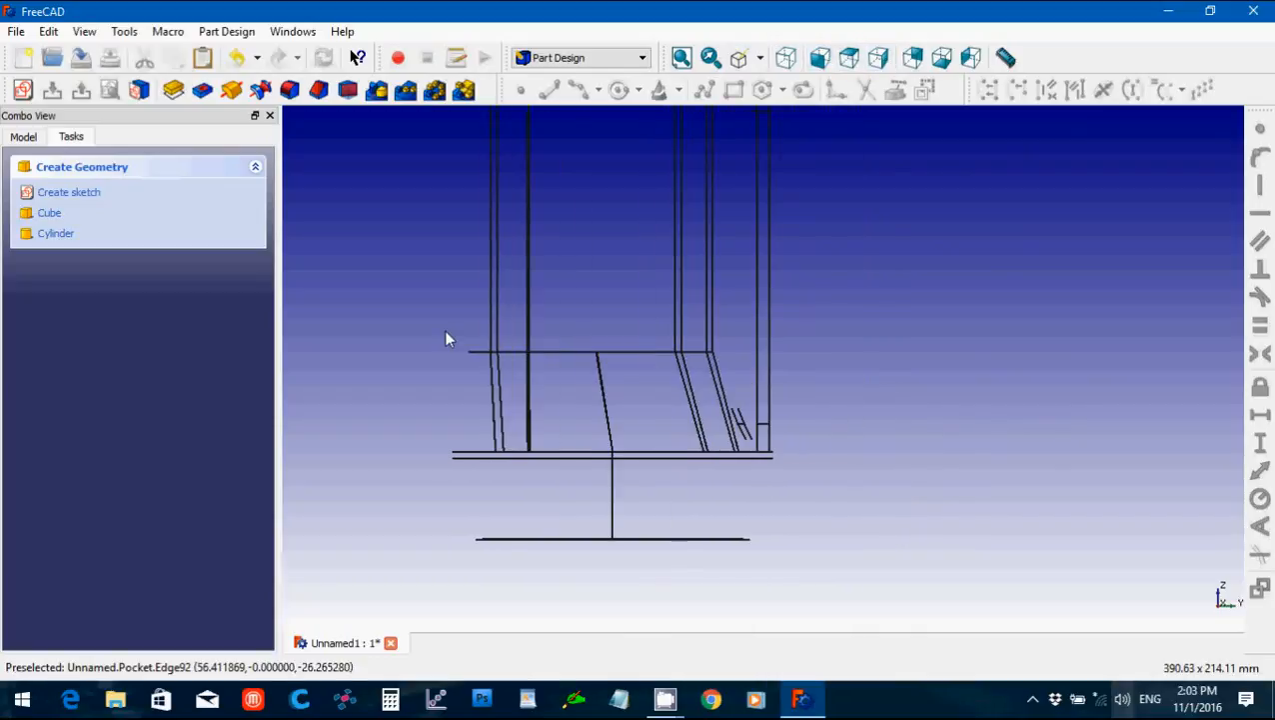
scroll(454, 370, "down", 2)
scroll(456, 378, "up", 3)
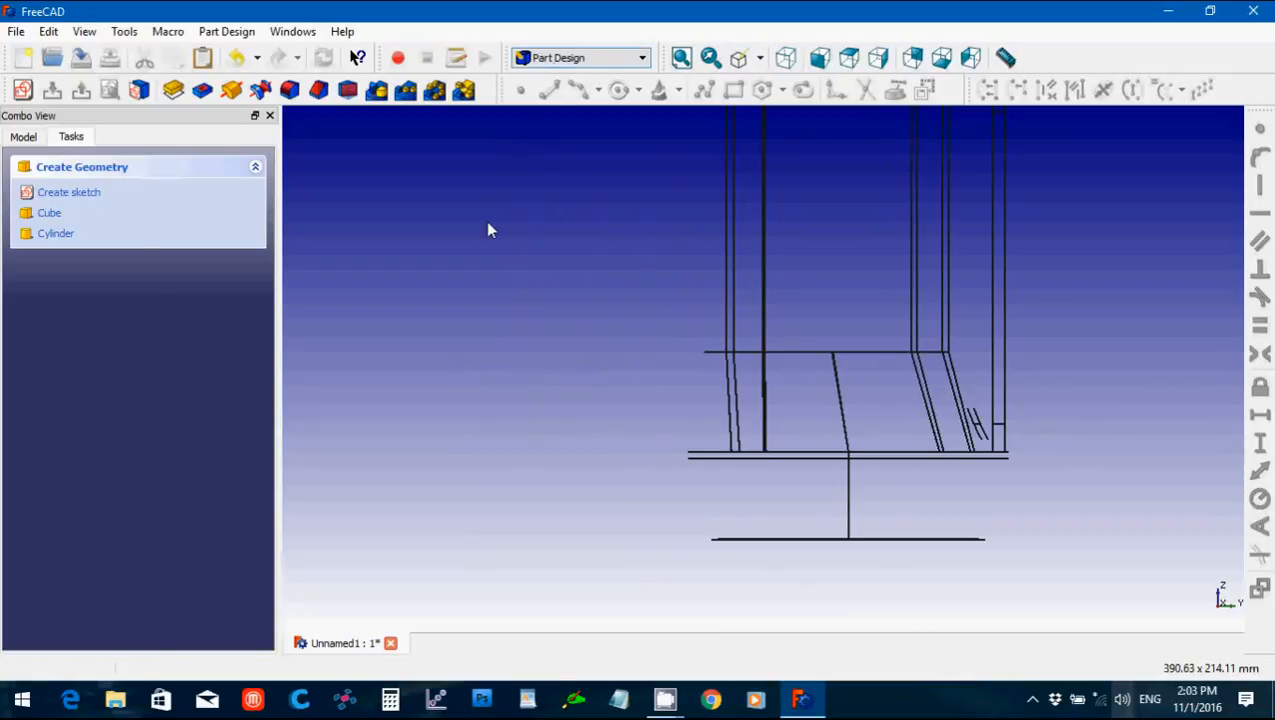
Start a sketch on the YZ plane and draw a tall, narrow rectangle over the tube wall opposite the side clip.
left_click(23, 90)
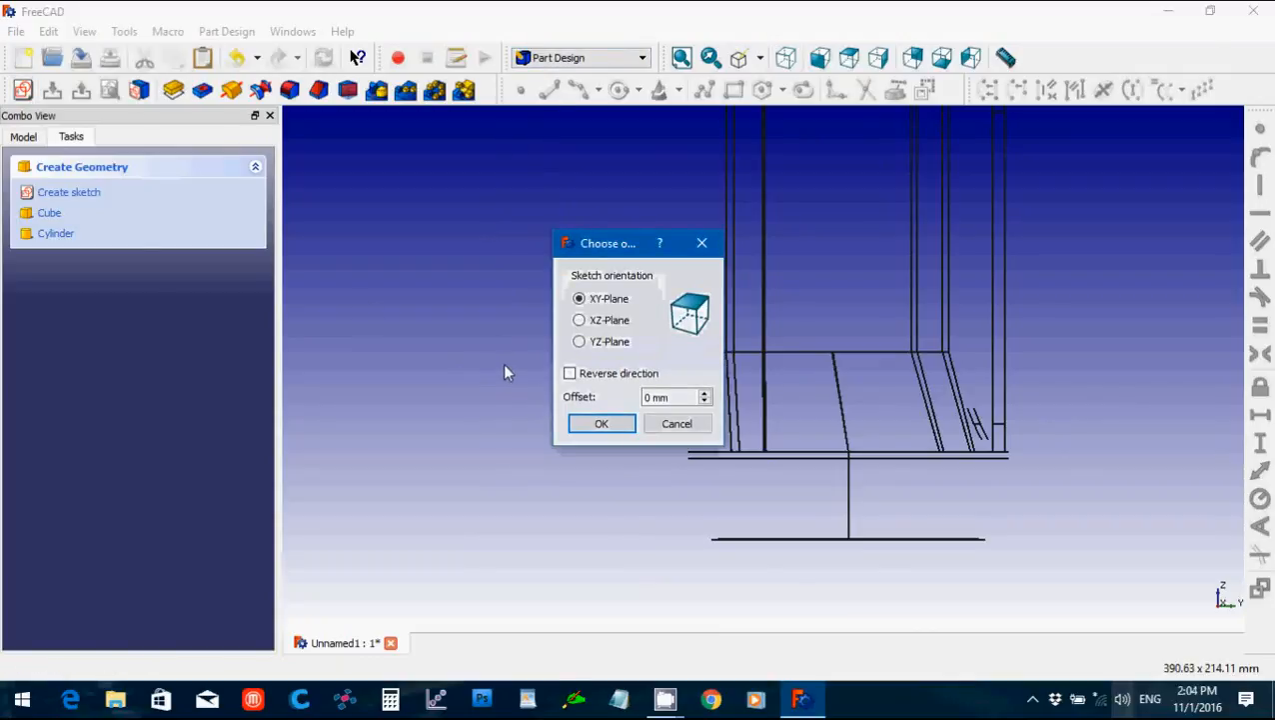
left_click(594, 343)
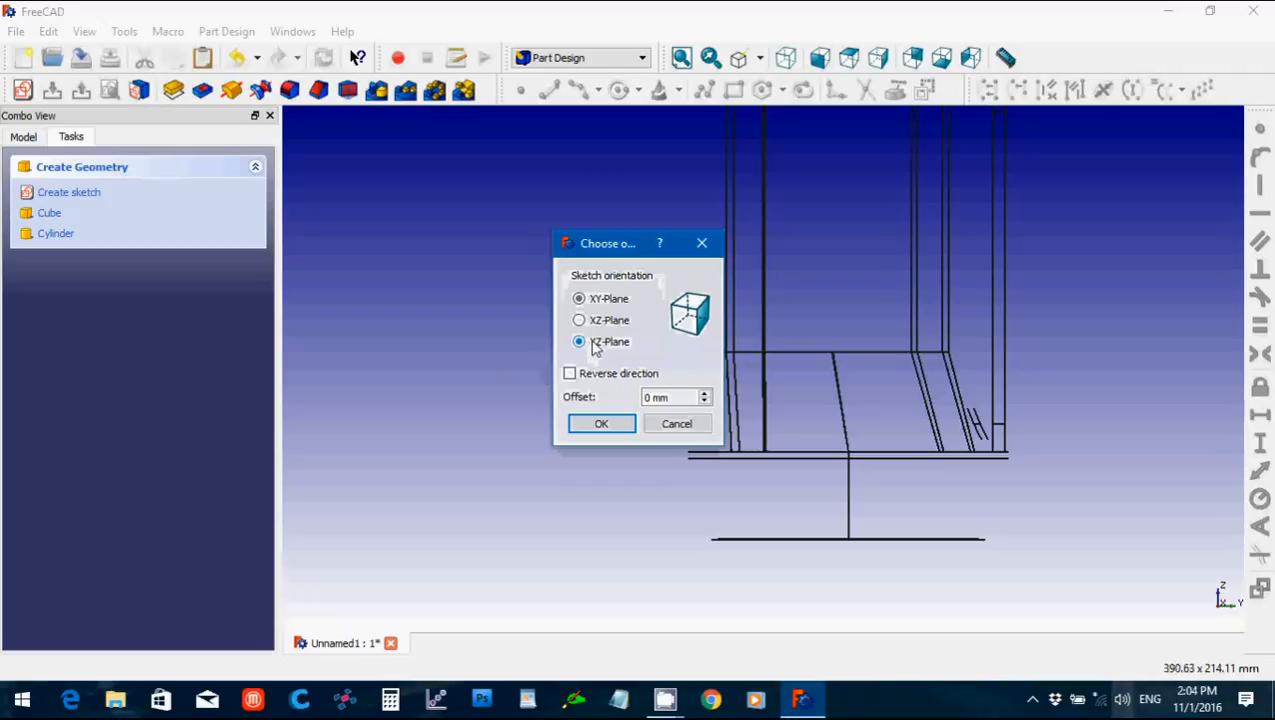
left_click(602, 424)
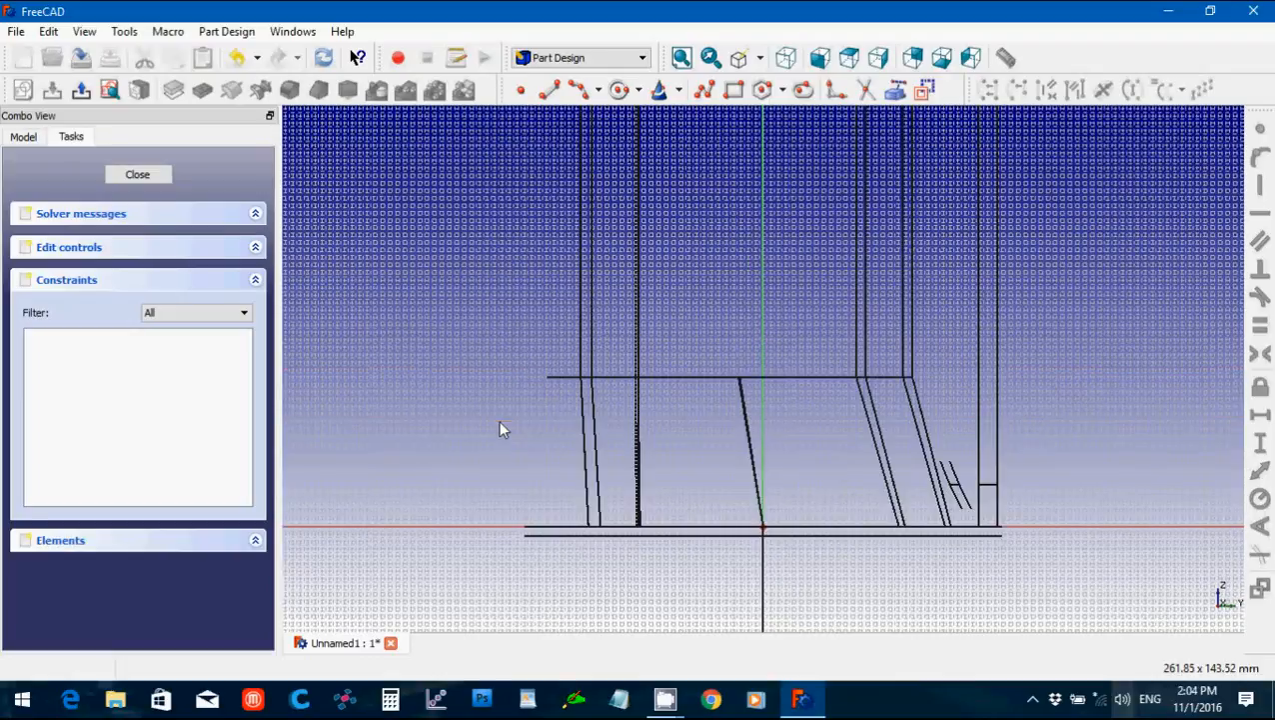
left_click(733, 89)
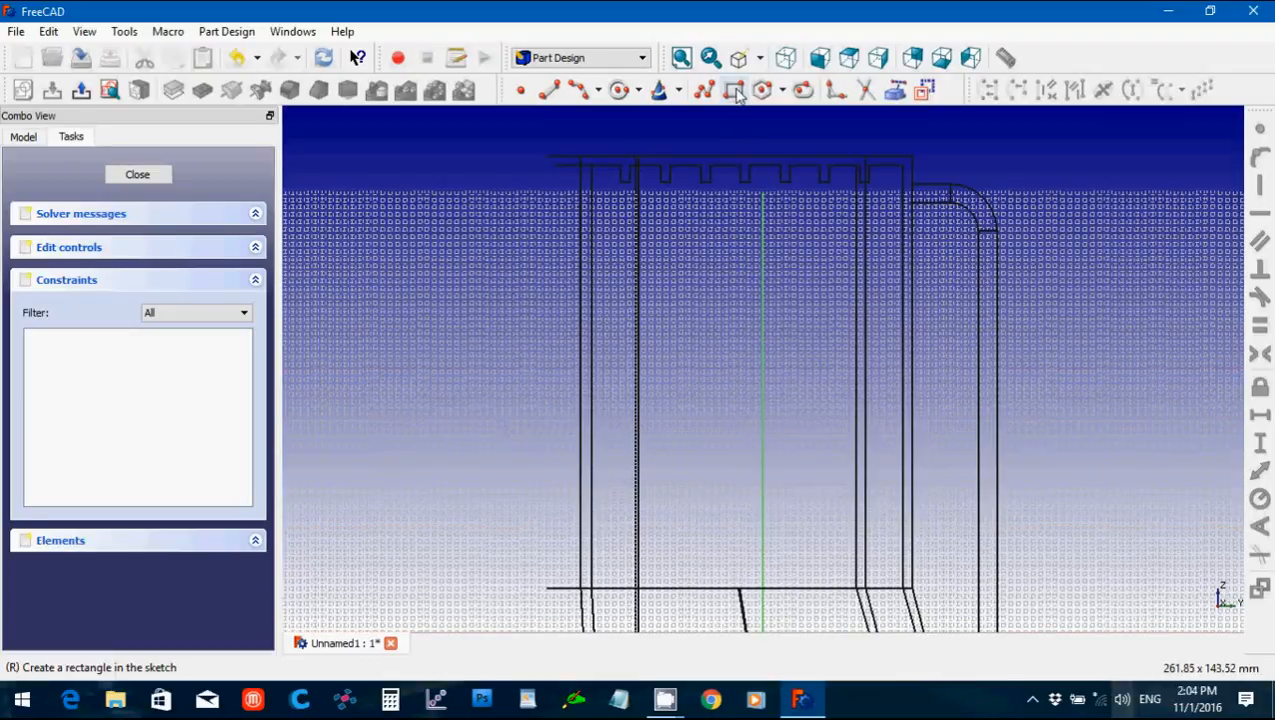
left_click(563, 213)
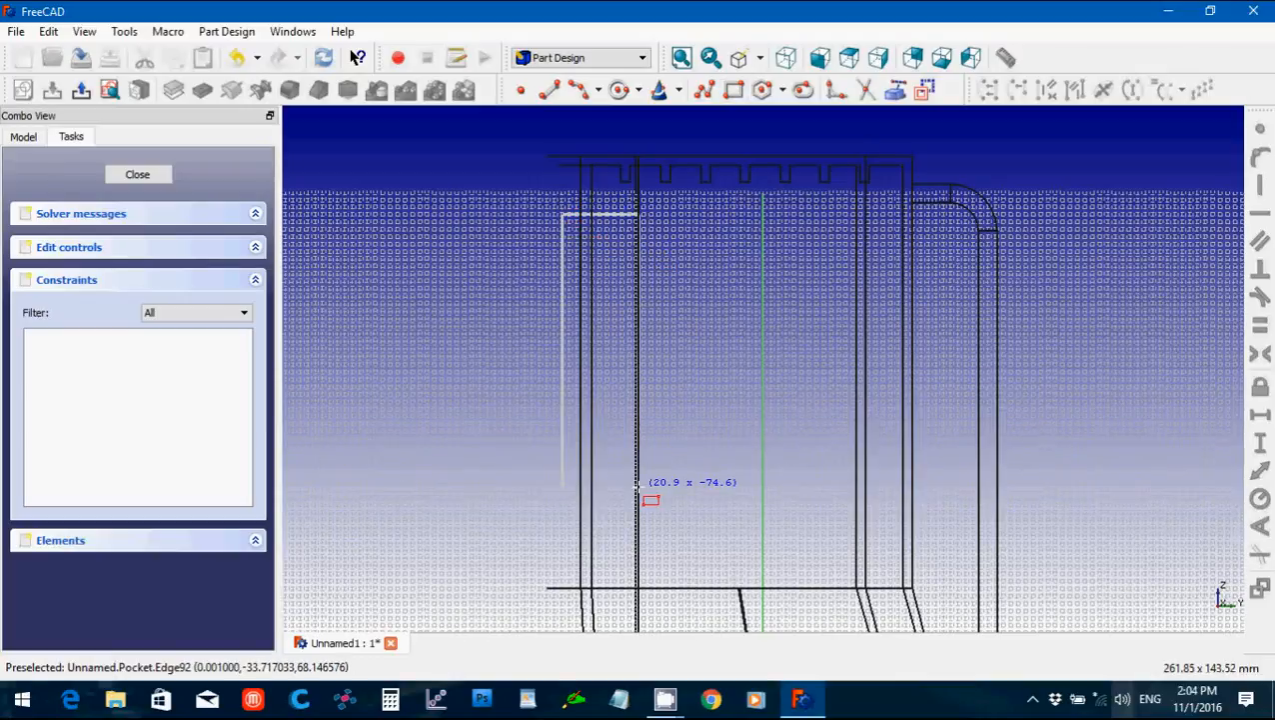
scroll(637, 485, "down", 2)
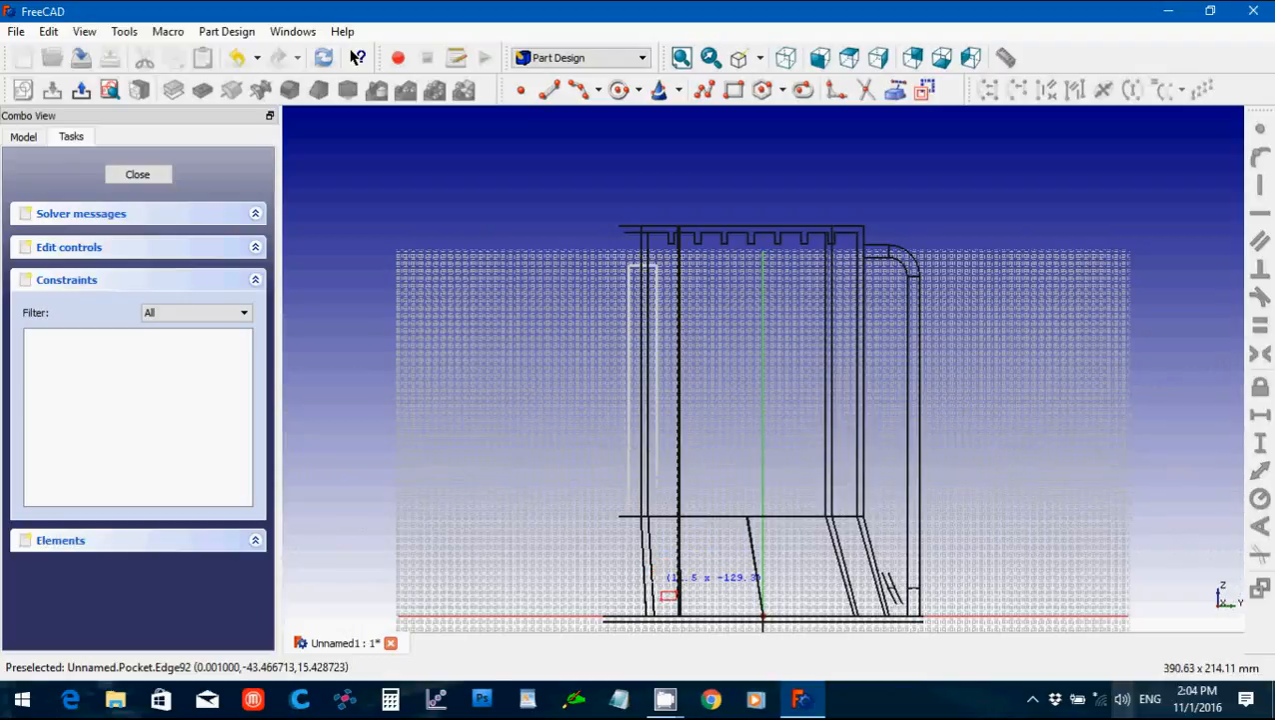
left_click(661, 597)
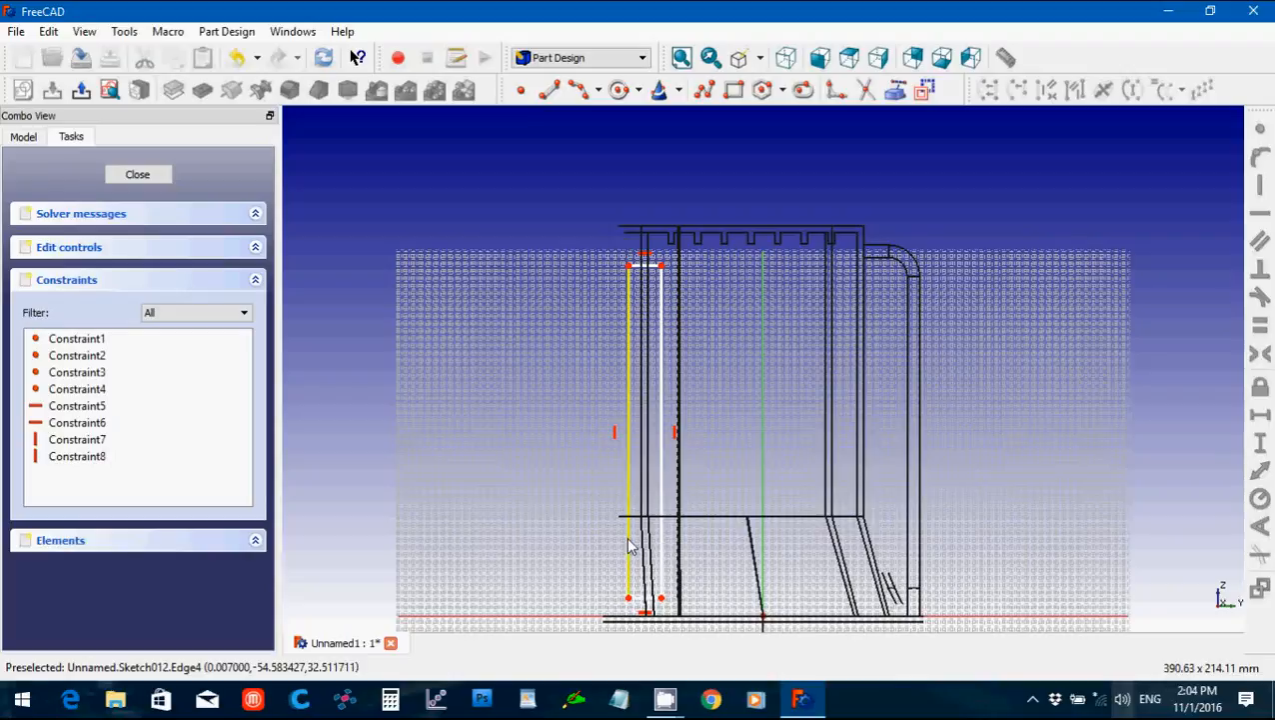
Constrain the rectangle's upper inner corner to a horizontal distance of 33.02 mm from the vertical axis.
left_click(659, 272)
left_click(762, 343)
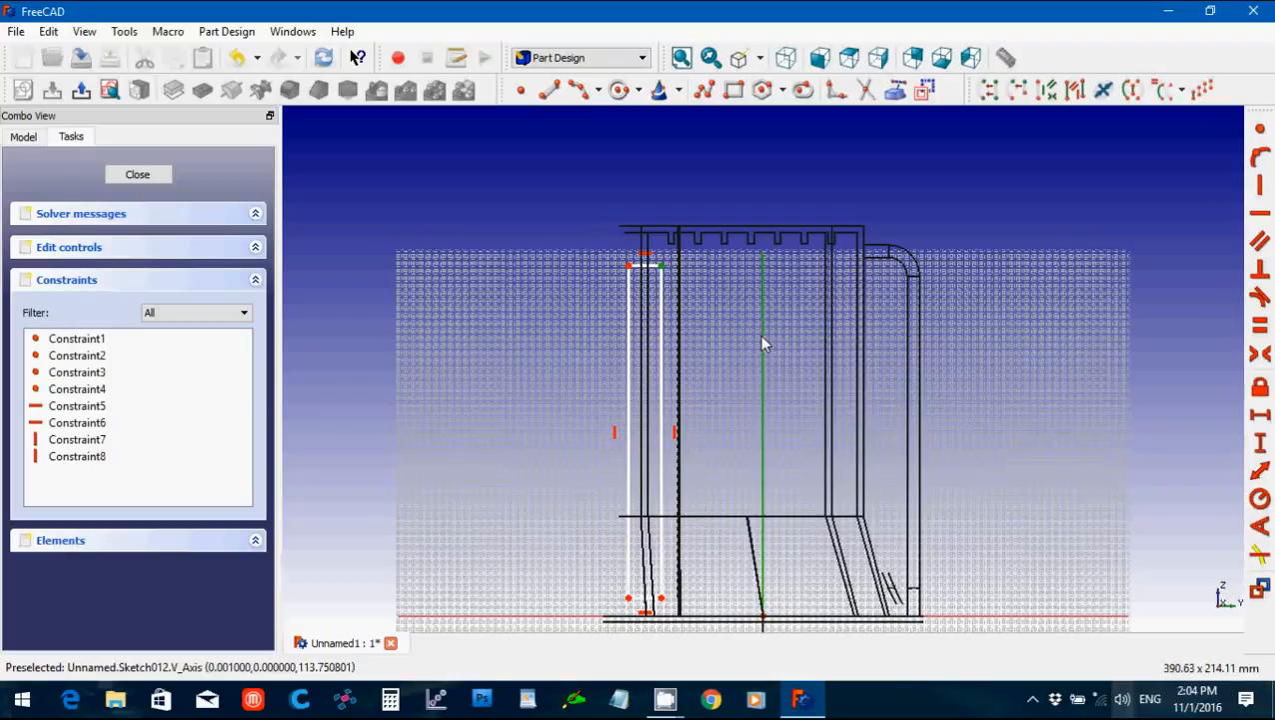
left_click(1260, 415)
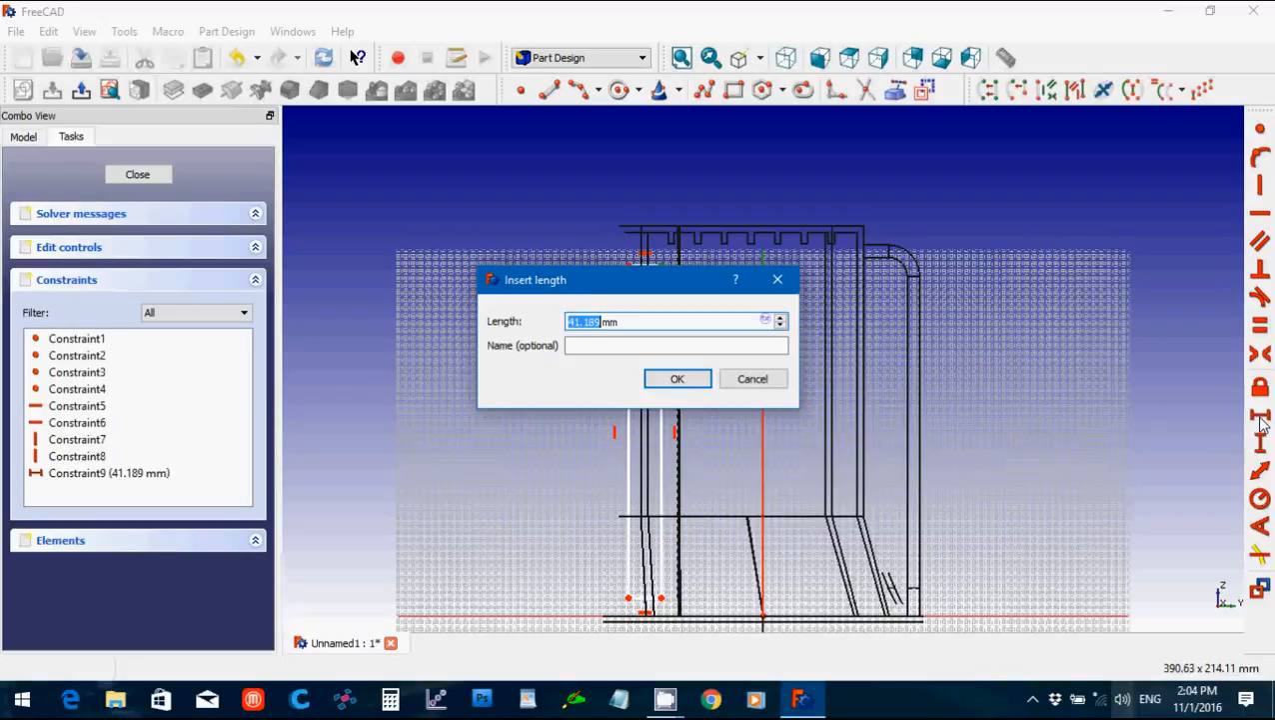
type("33.02")
left_click(695, 387)
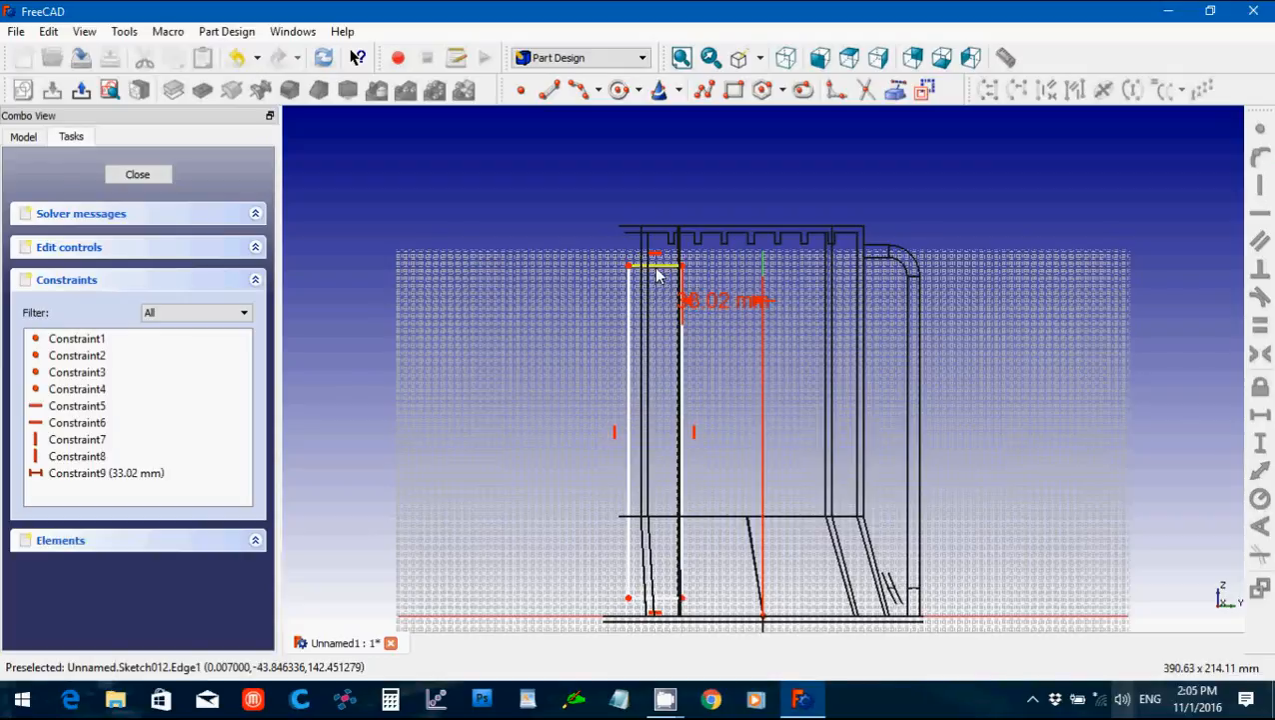
Lower the rectangle's top edge slightly and move its outer side a little further out beyond the tube wall.
left_click_drag(657, 269, 657, 275)
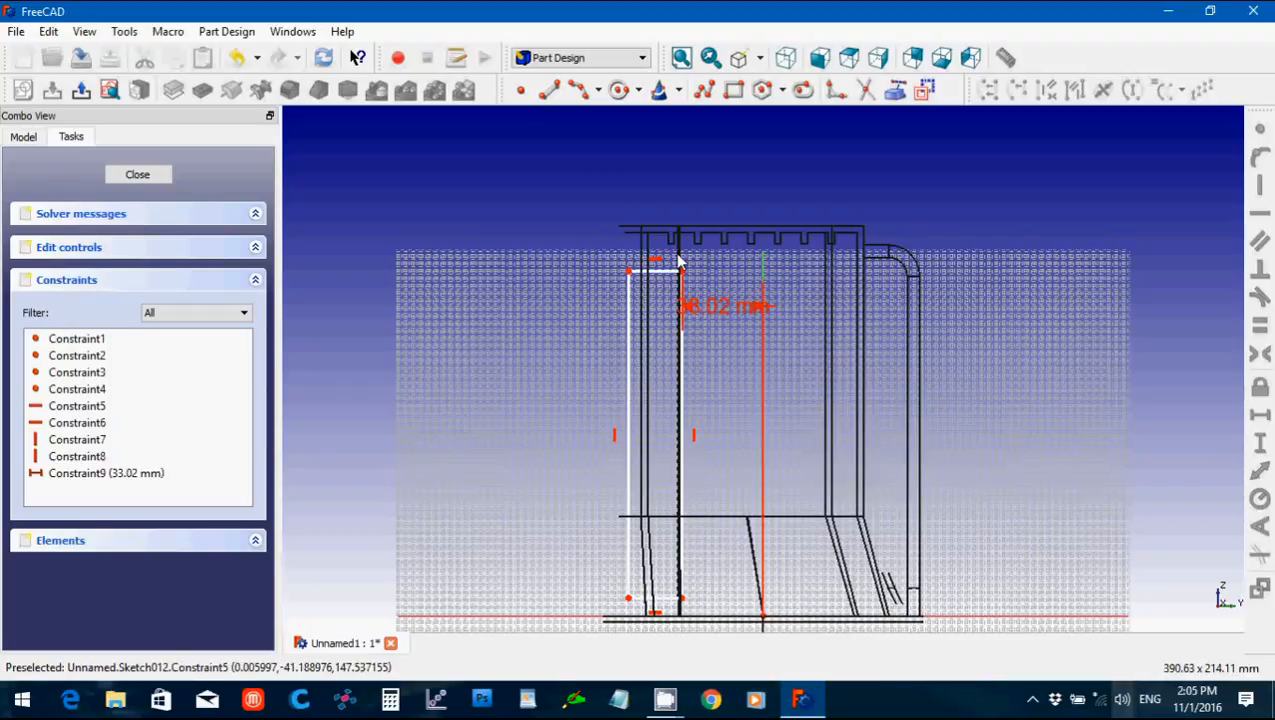
scroll(647, 302, "up", 5)
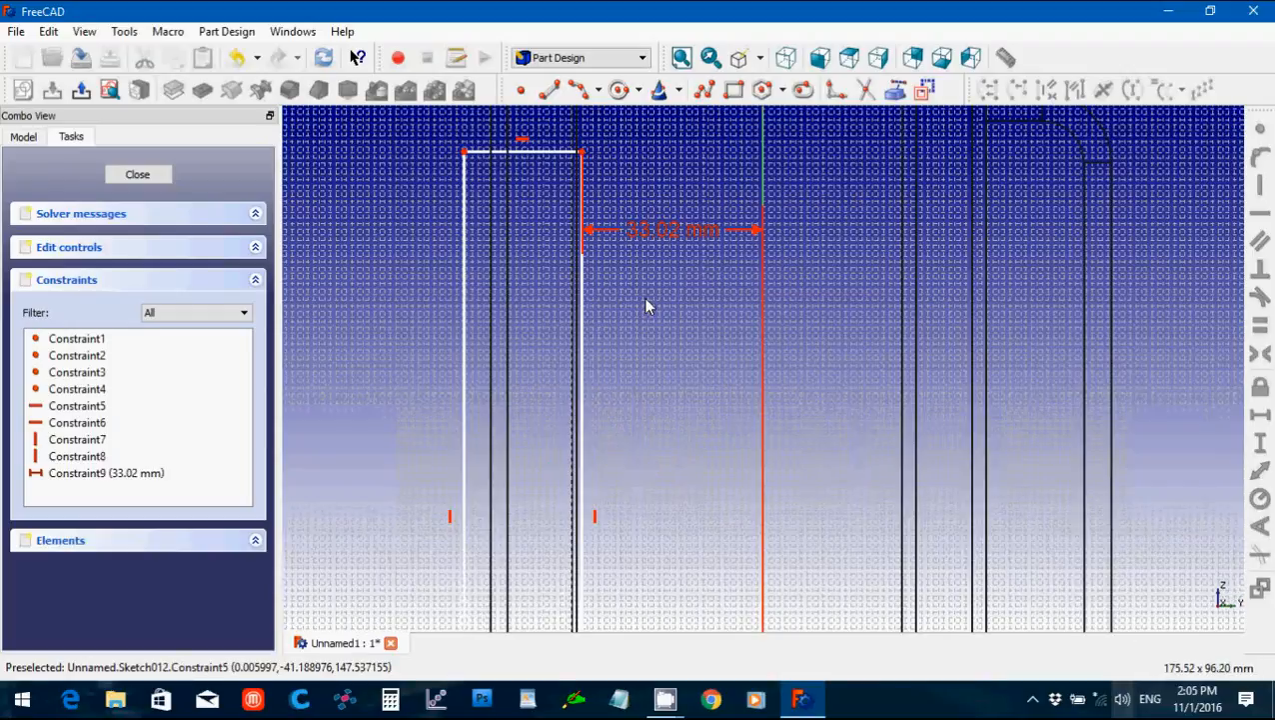
key("Up")
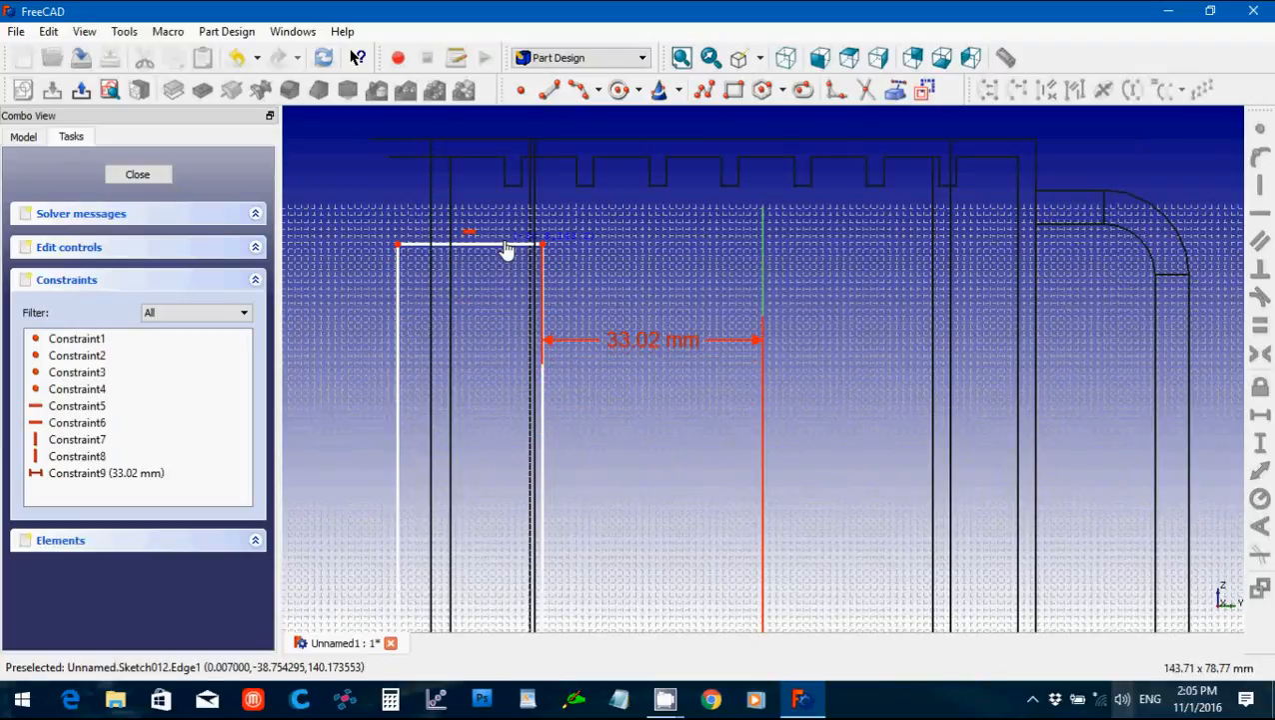
scroll(642, 340, "down", 4)
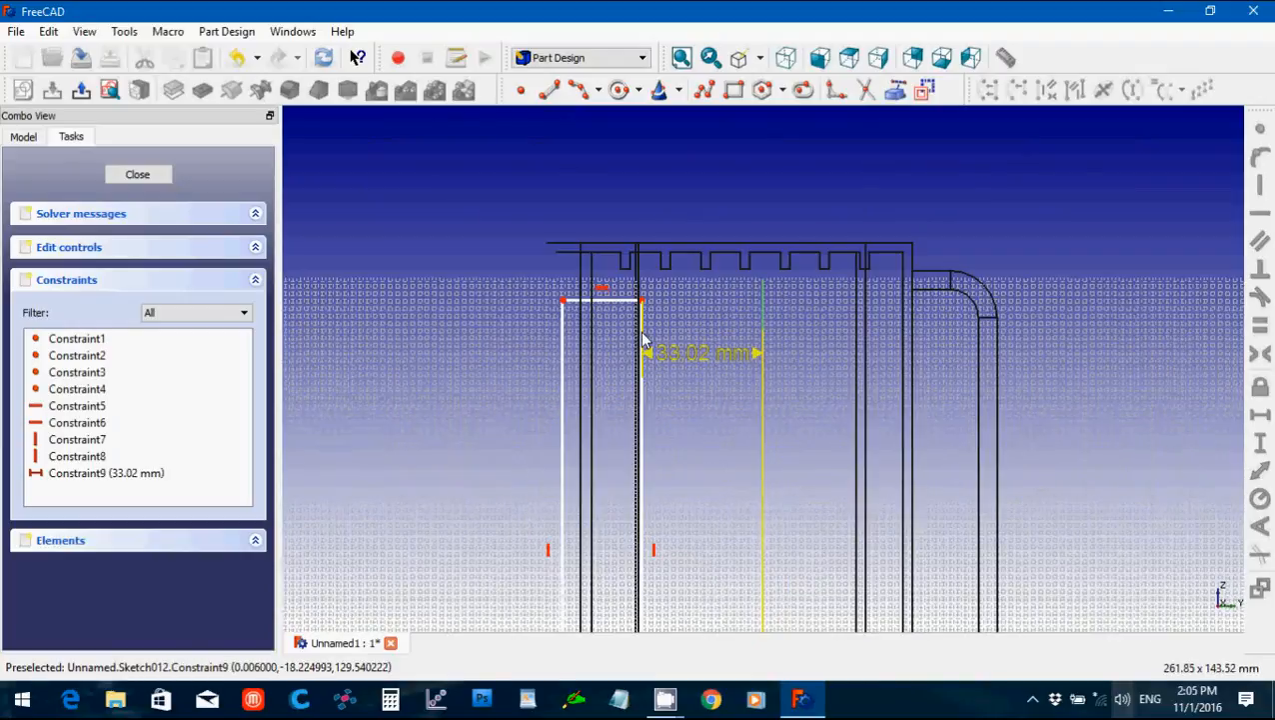
scroll(643, 340, "up", 1)
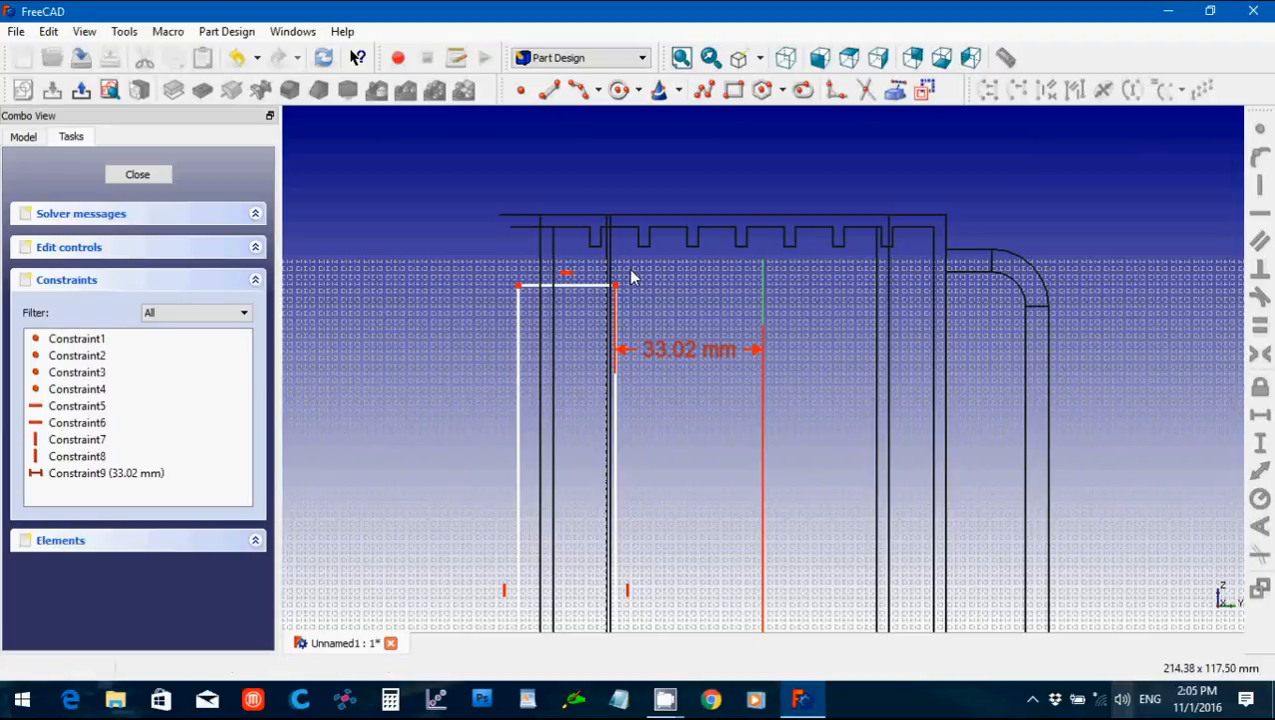
scroll(463, 305, "up", 5)
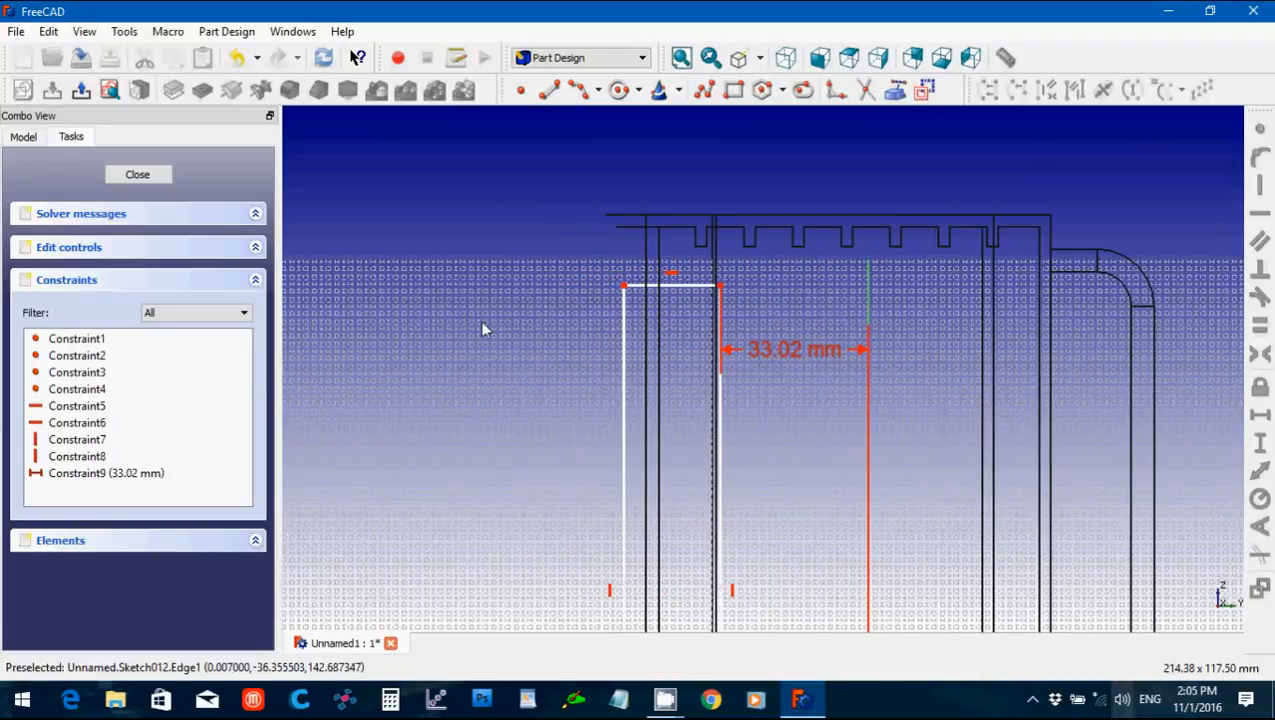
key("Right")
key("Down")
key("Down")
key("Down")
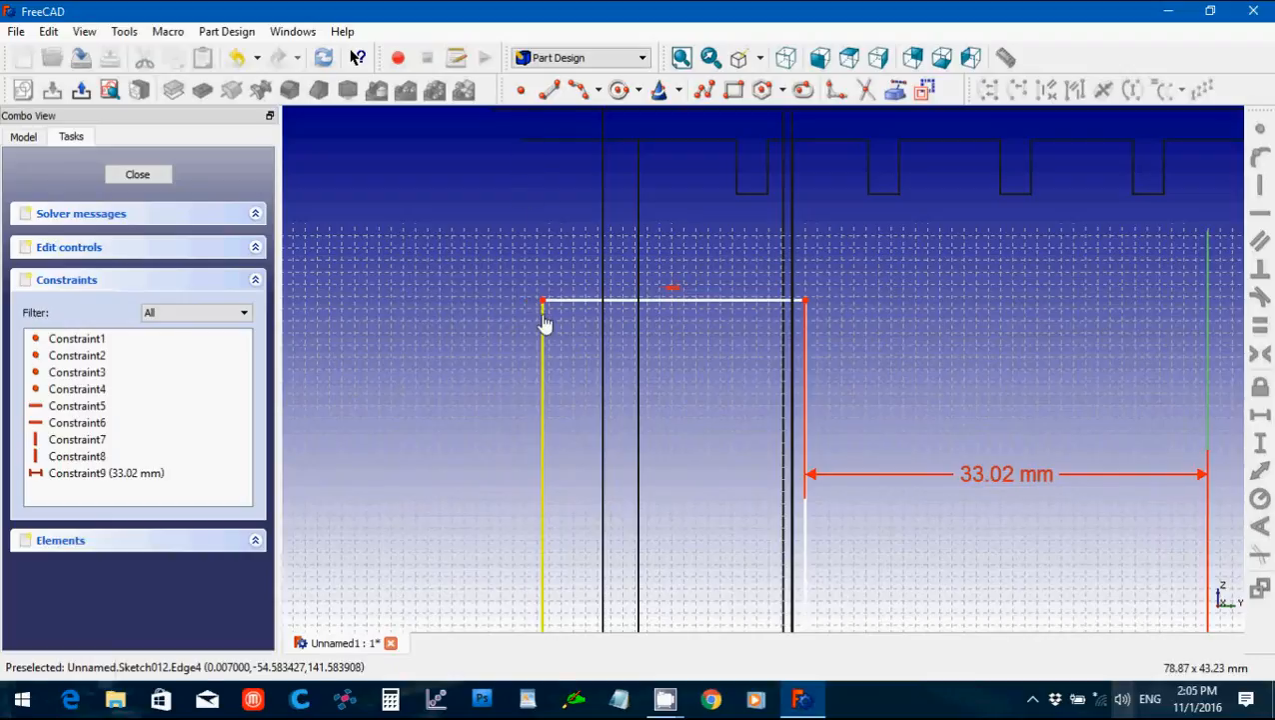
left_click_drag(546, 322, 527, 325)
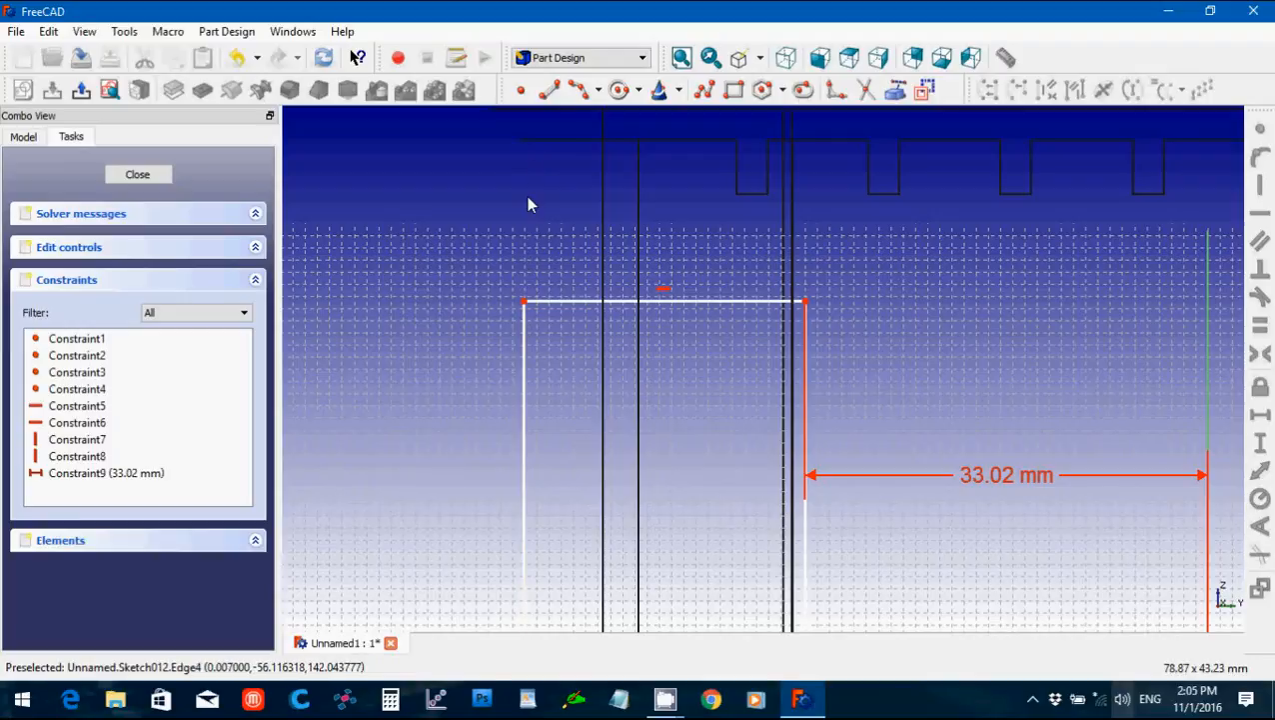
Constrain the horizontal length of the rectangle's top edge to 23.1 mm.
left_click(629, 303)
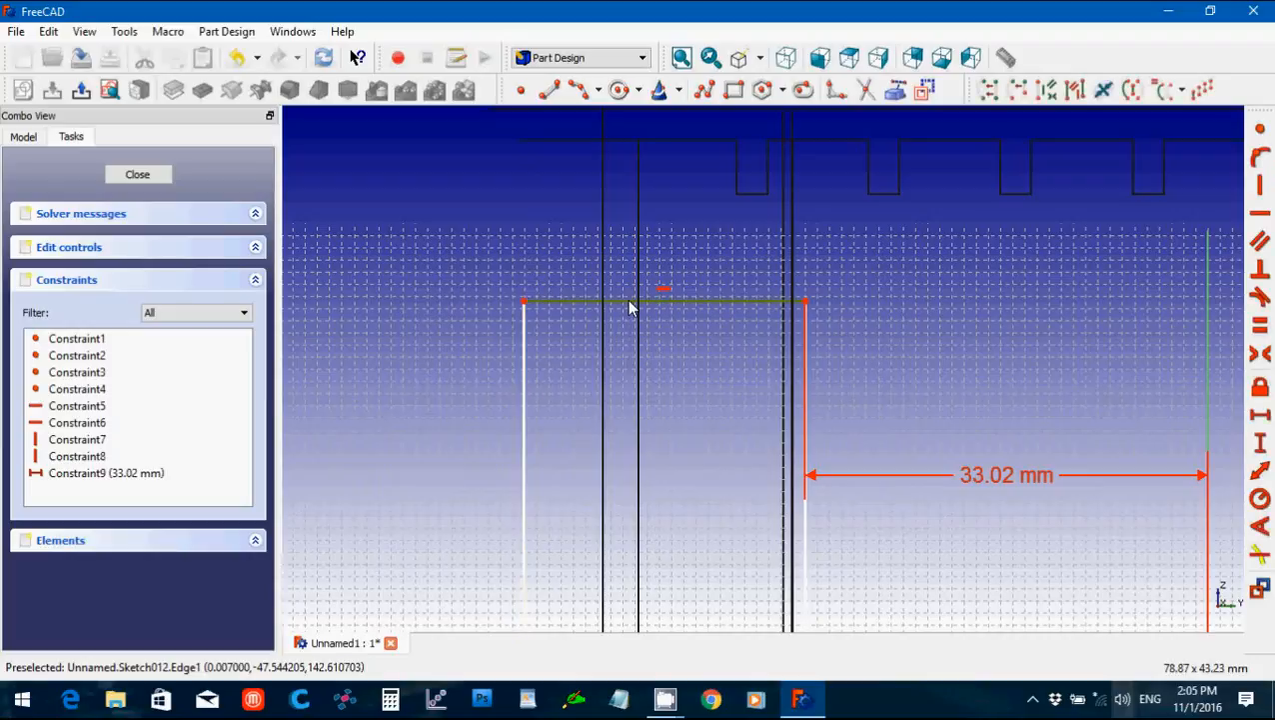
left_click(1260, 424)
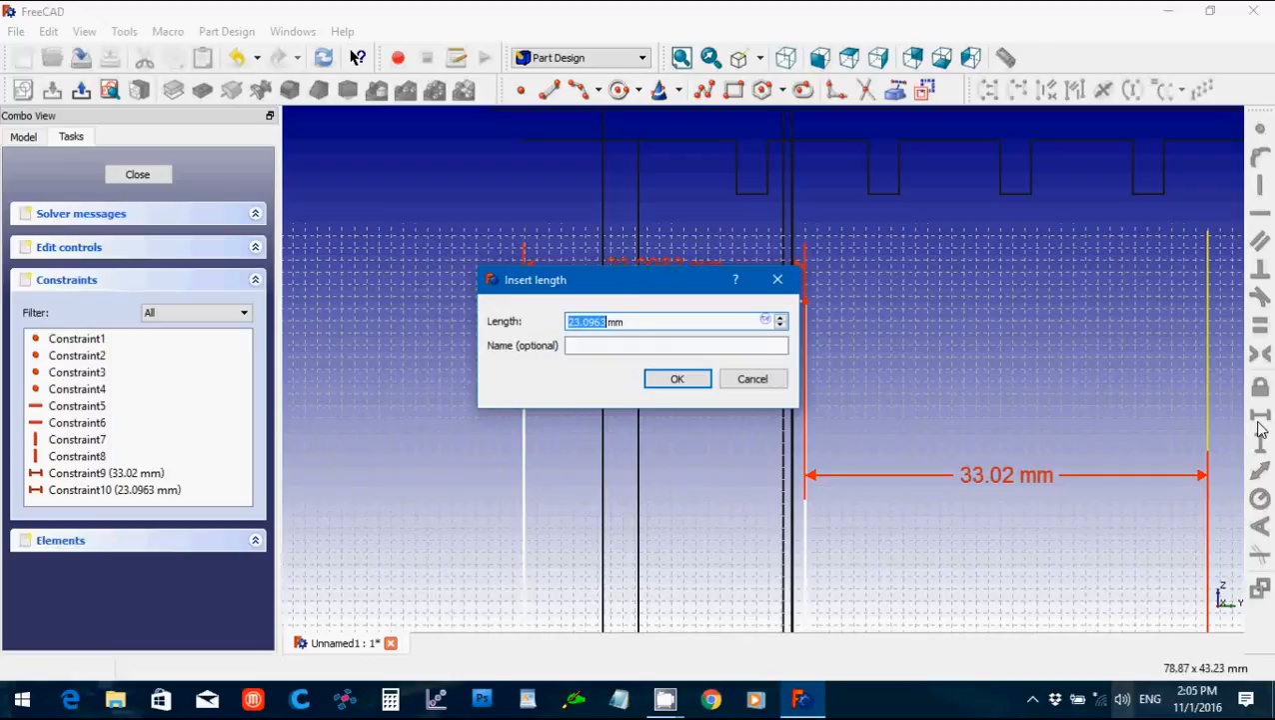
type("23.1")
left_click(679, 378)
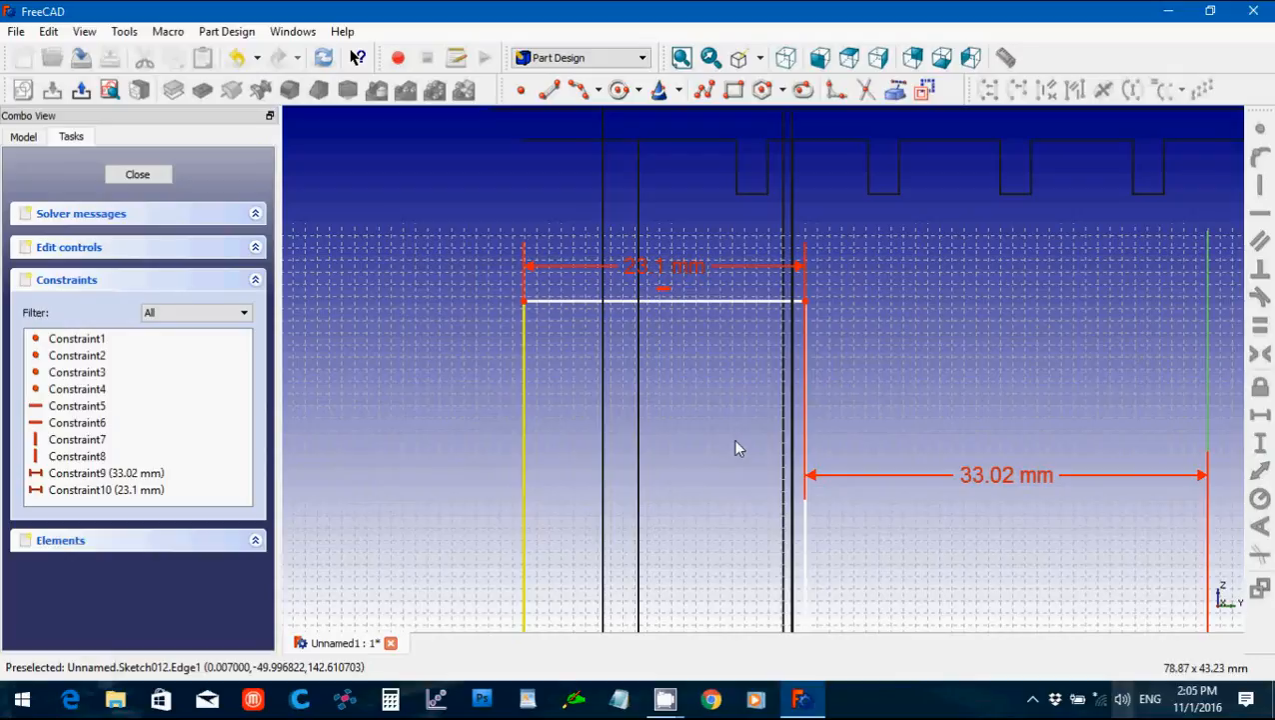
Delete the rectangle's bottom edge and shorten both vertical sides to end near the top of the tube's tapered section.
scroll(807, 450, "down", 4)
scroll(808, 450, "down", 3)
key("Down")
key("Down")
key("Down")
key("Down")
key("Down")
key("Down")
key("Down")
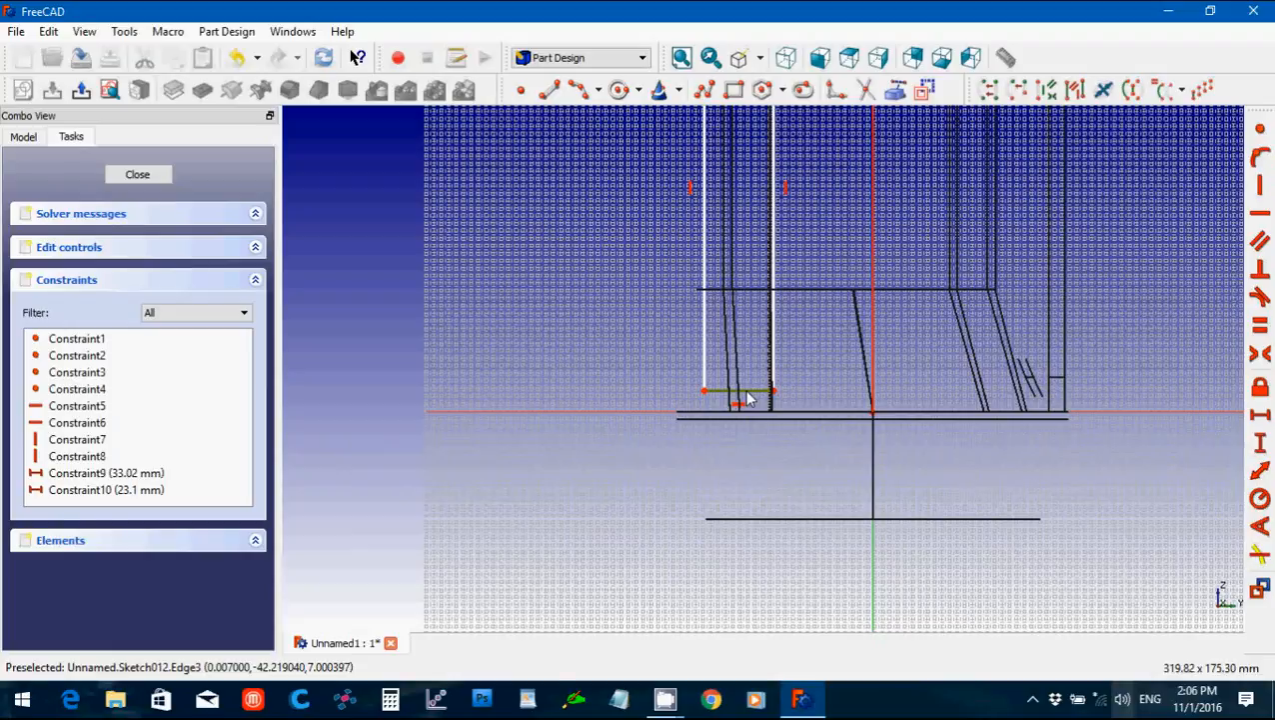
key("Delete")
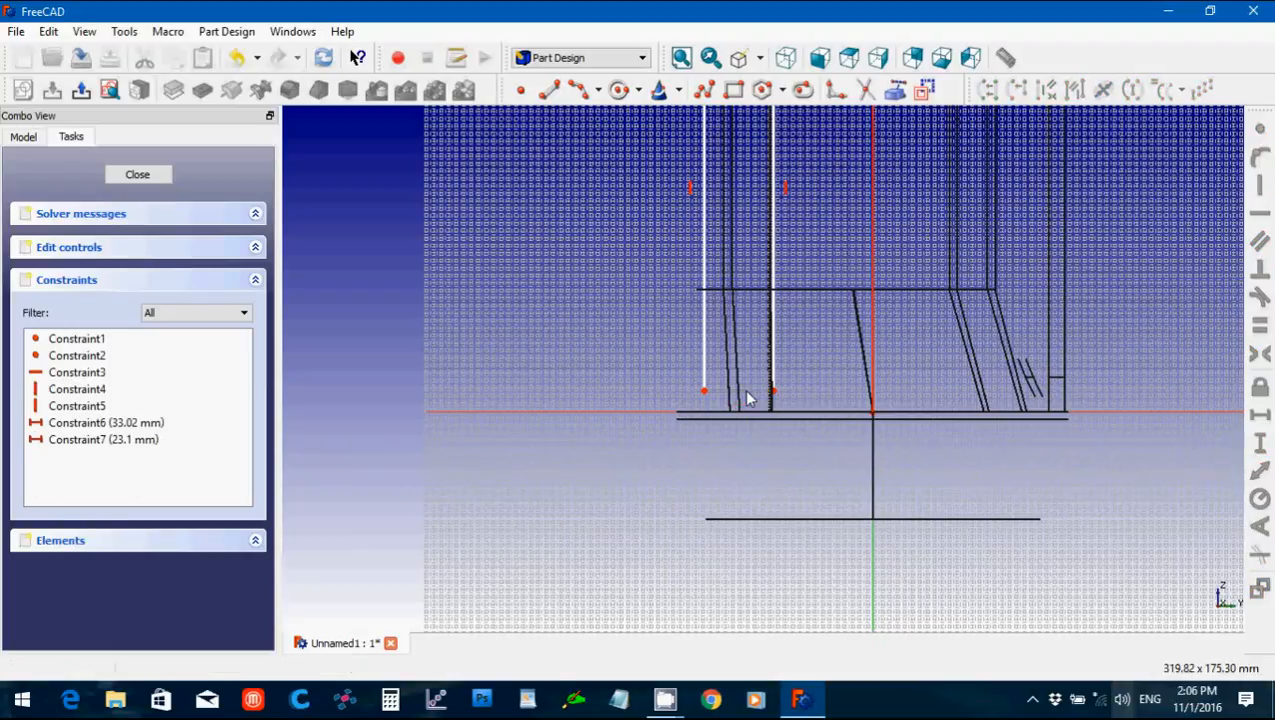
left_click_drag(705, 398, 703, 296)
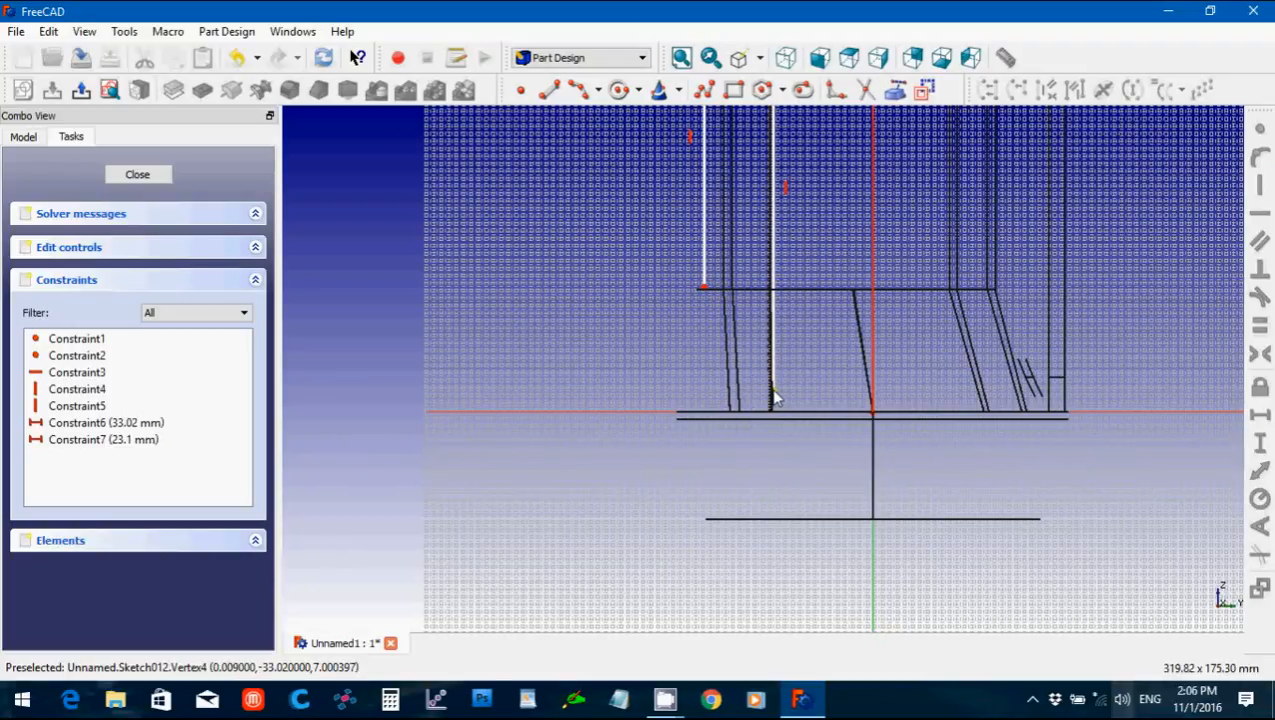
left_click_drag(775, 397, 774, 290)
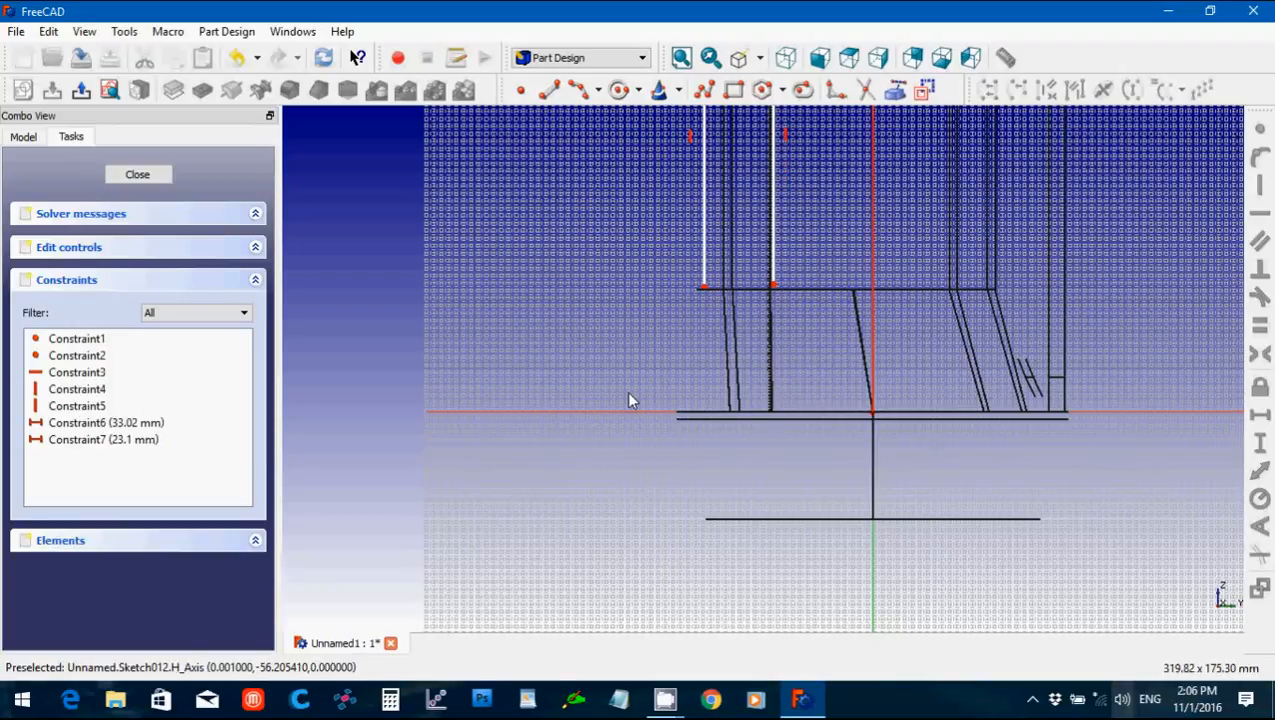
Draw a slanted line about 38.6 mm long at about 85.9° down from the outer side's lower end, alongside the tapered wall.
scroll(612, 381, "up", 1)
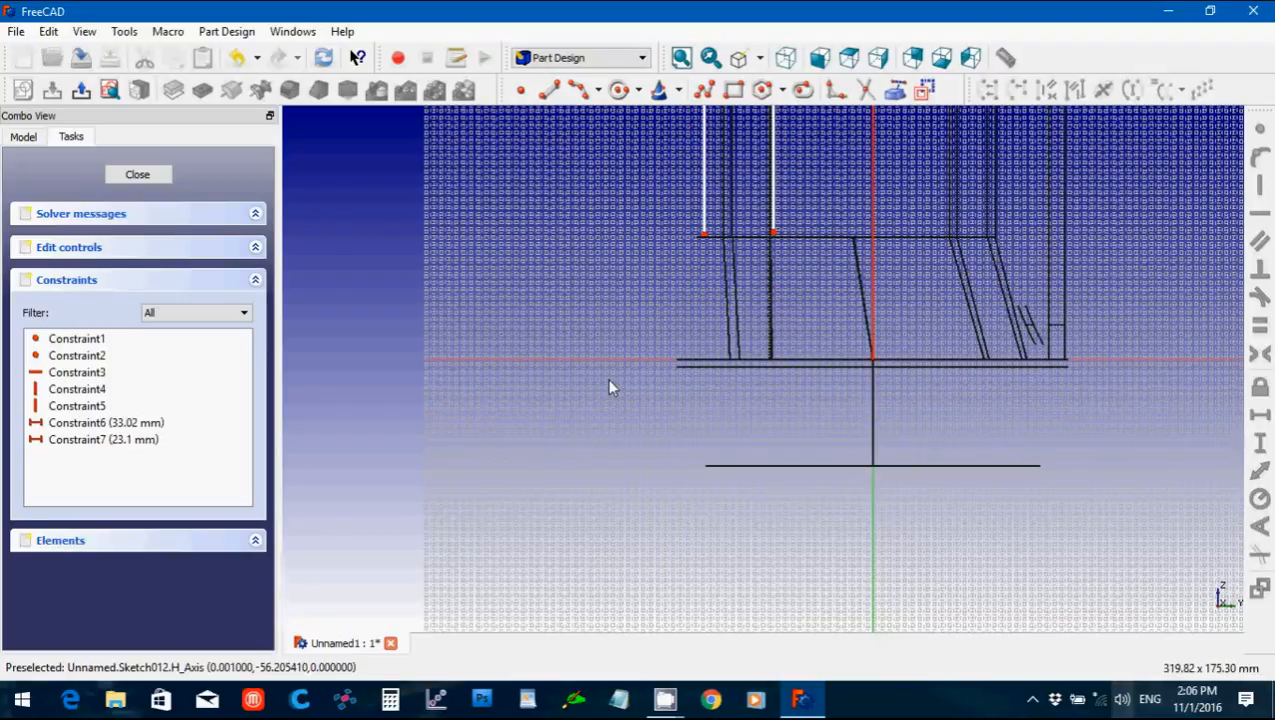
scroll(610, 381, "up", 3)
key("Up")
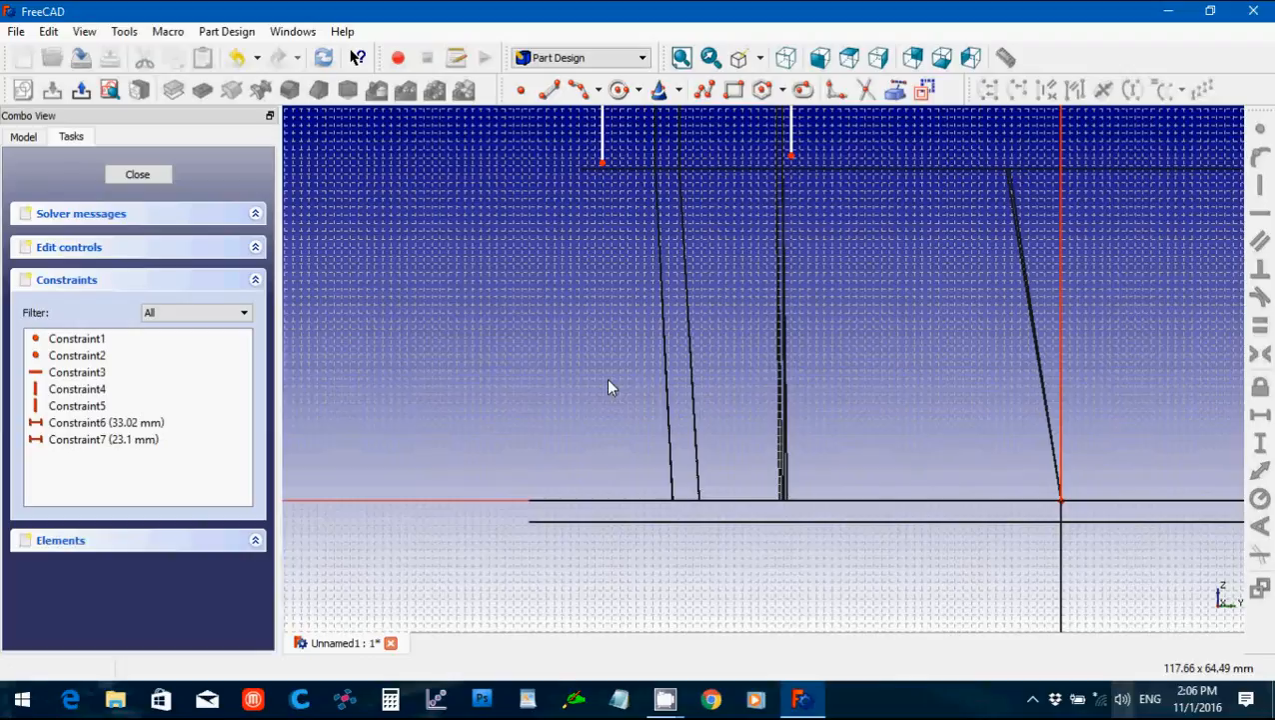
scroll(607, 380, "up", 1)
scroll(608, 380, "down", 1)
left_click(549, 90)
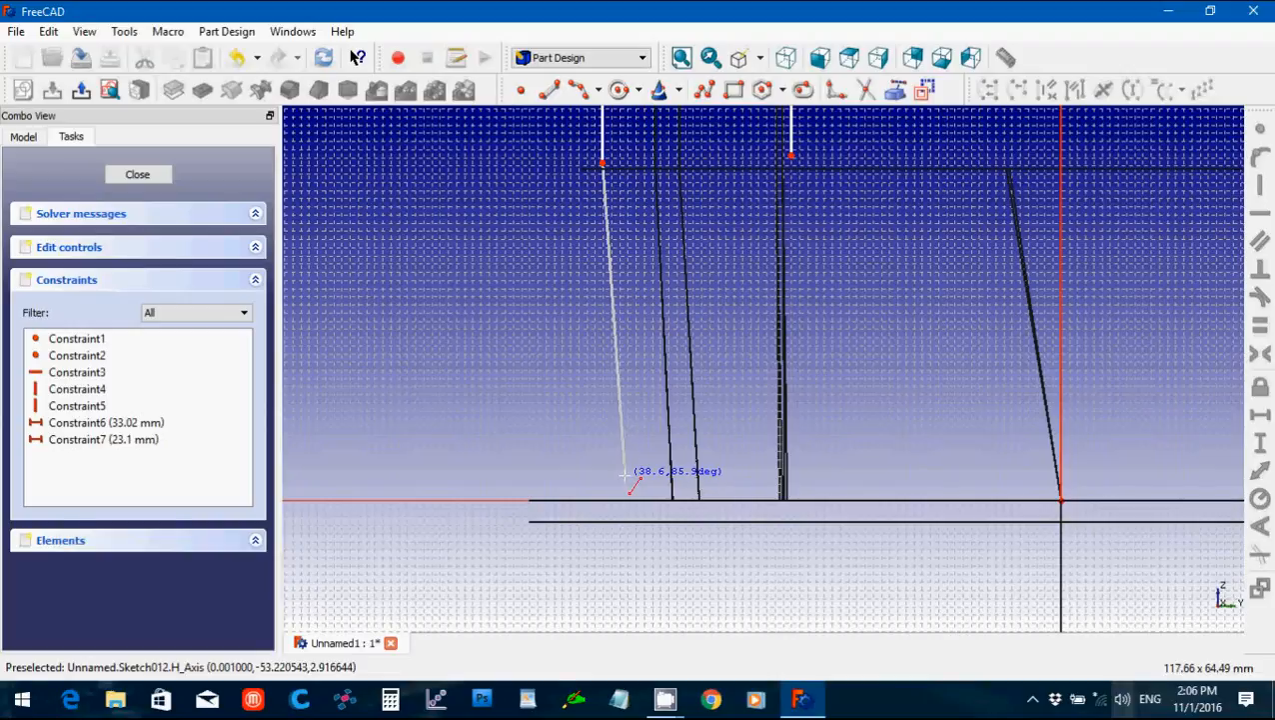
left_click(625, 476)
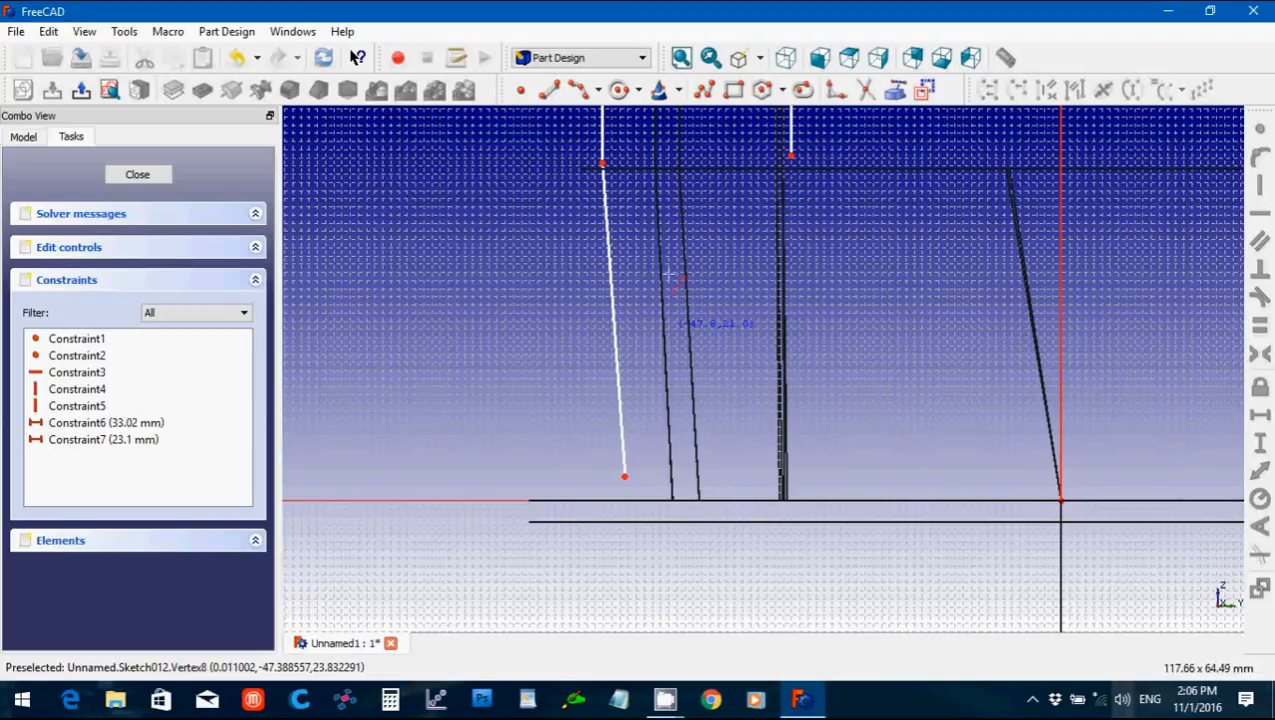
Draw a line along the tapered wall's outer edge down to the base, align its lower end with the corner, and make it construction geometry.
left_click(656, 169)
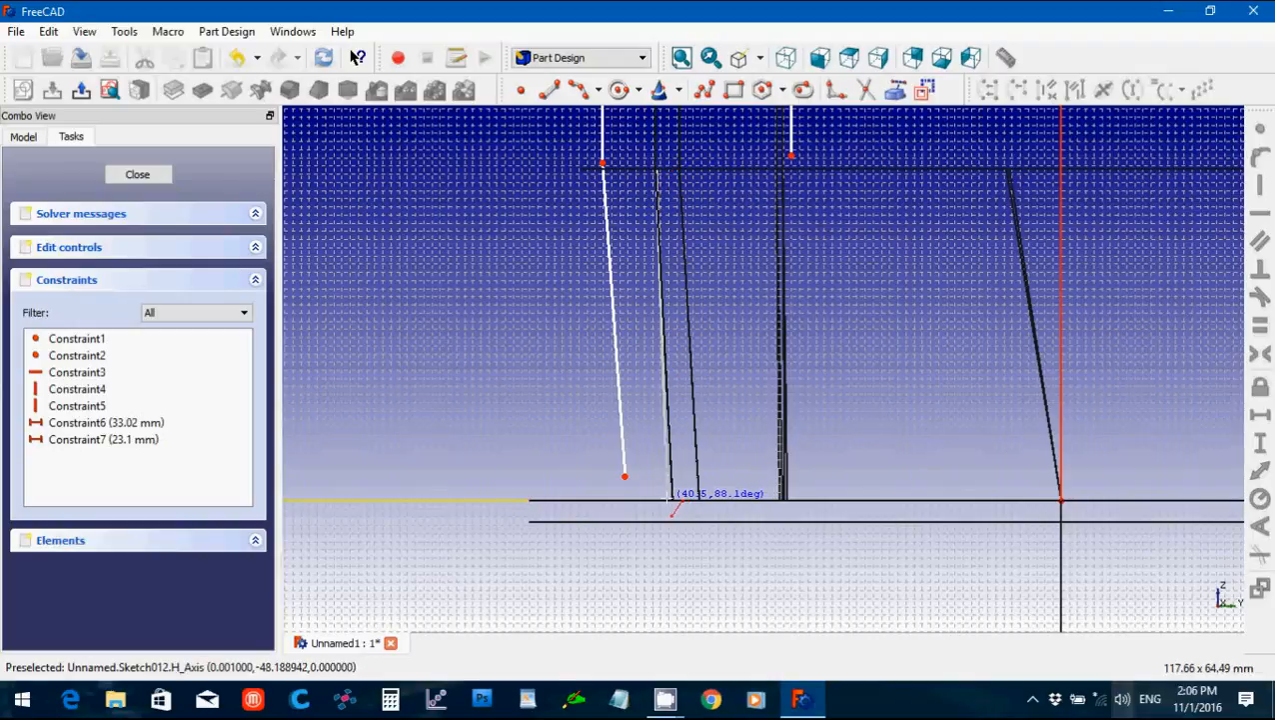
left_click(667, 497)
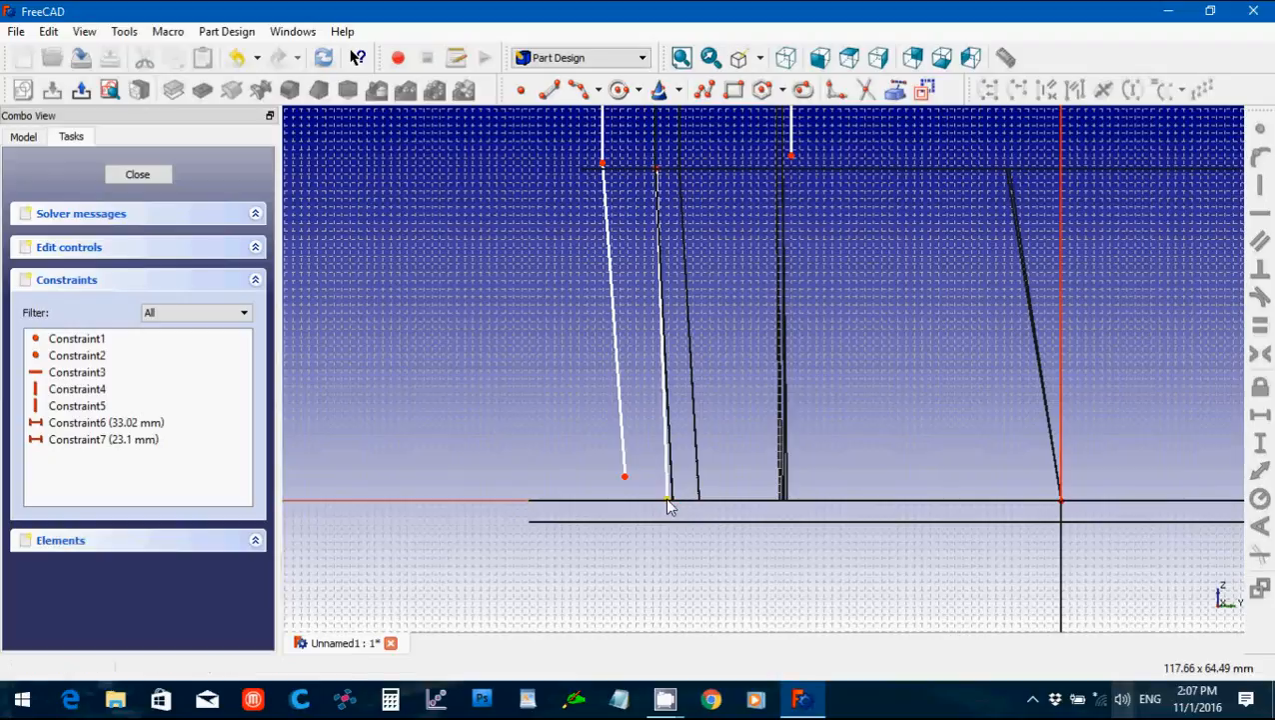
key("l")
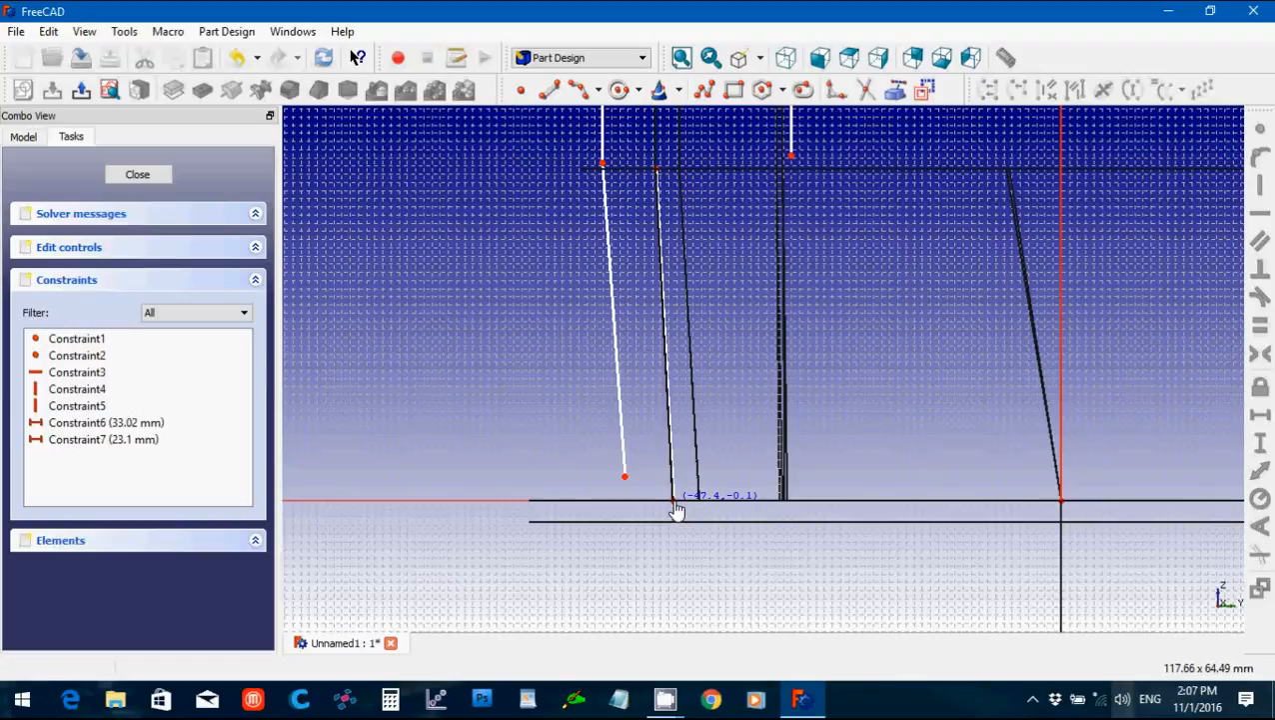
key("Escape")
left_click(667, 240)
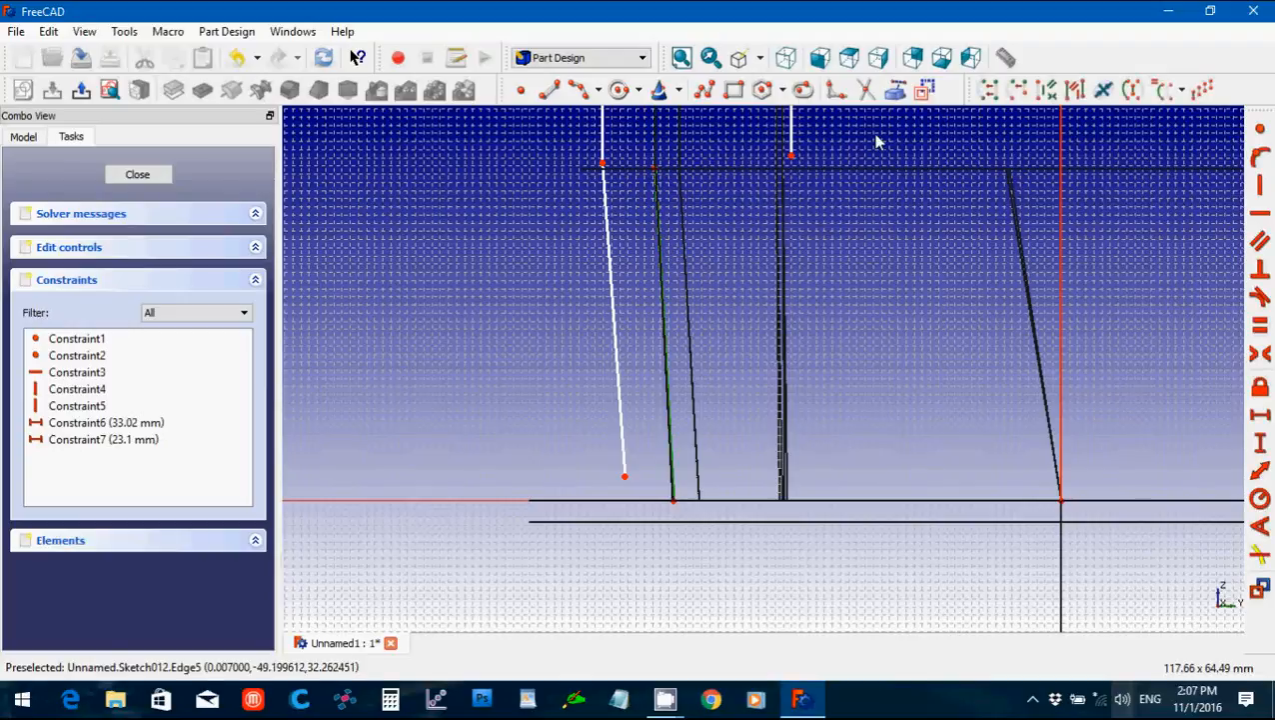
left_click(923, 90)
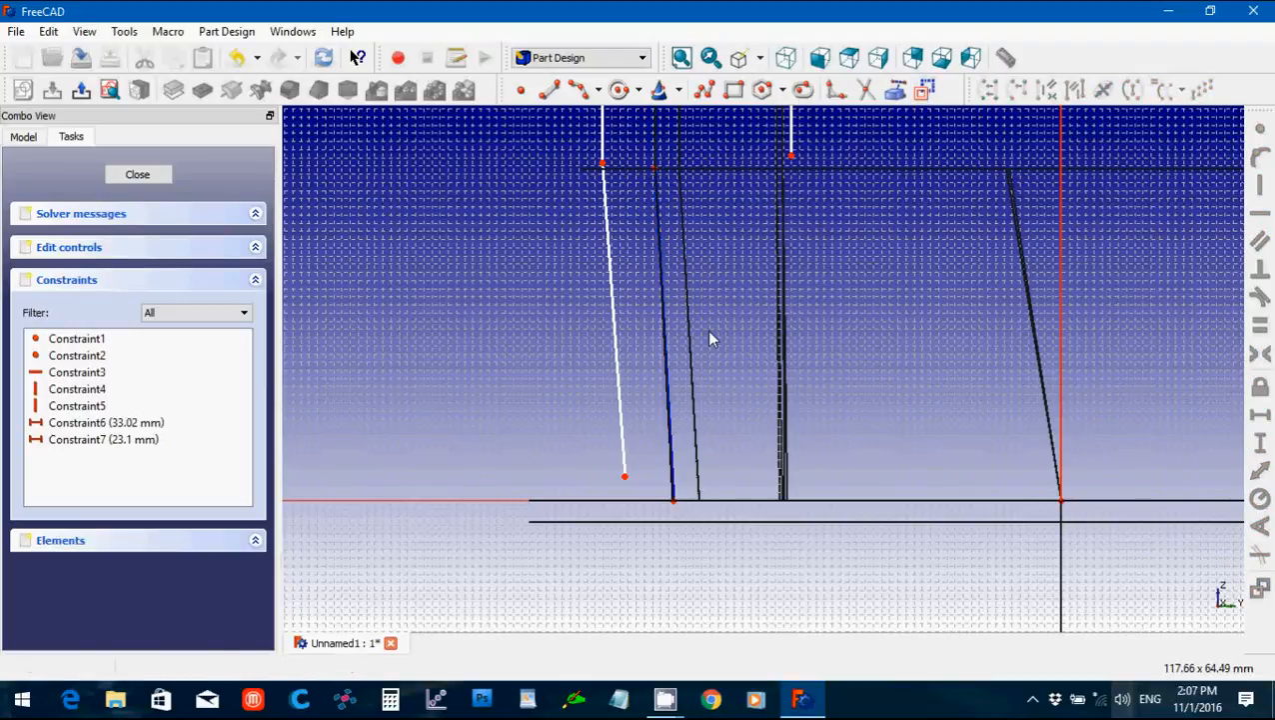
Make the slanted line parallel to the construction line and join its upper end to the outer vertical side's lower end.
left_click(667, 353)
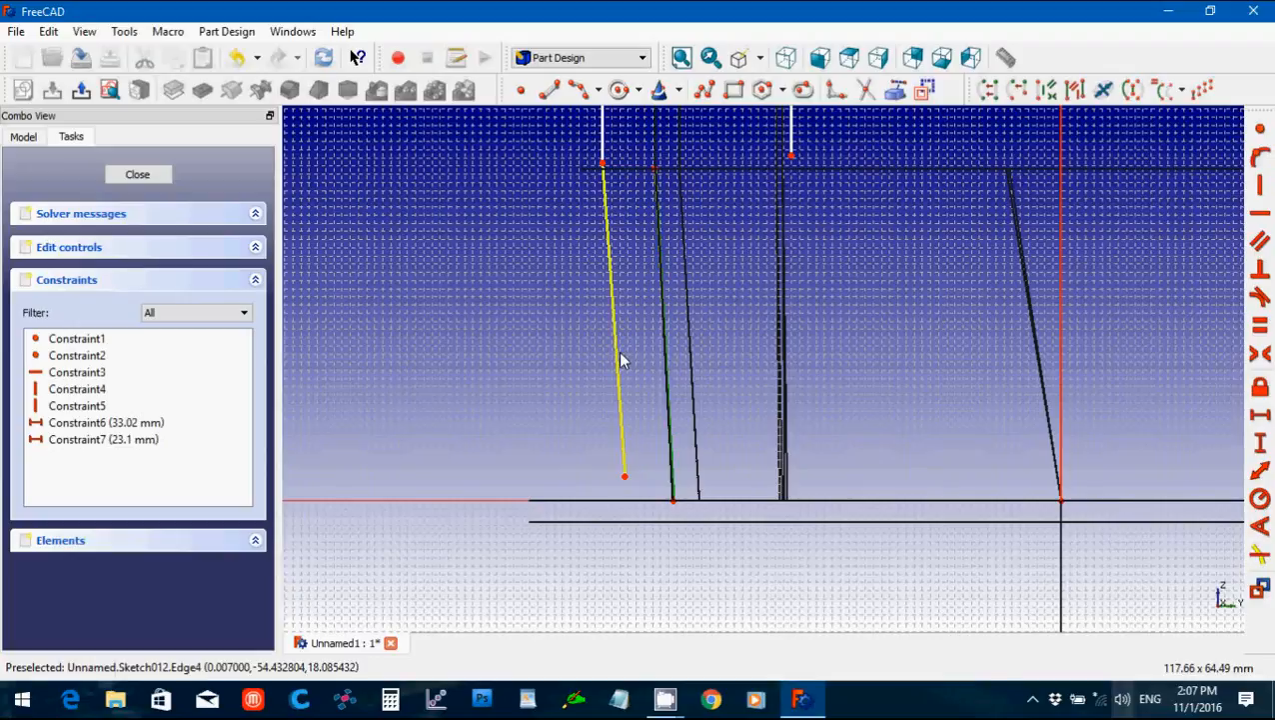
left_click(620, 360)
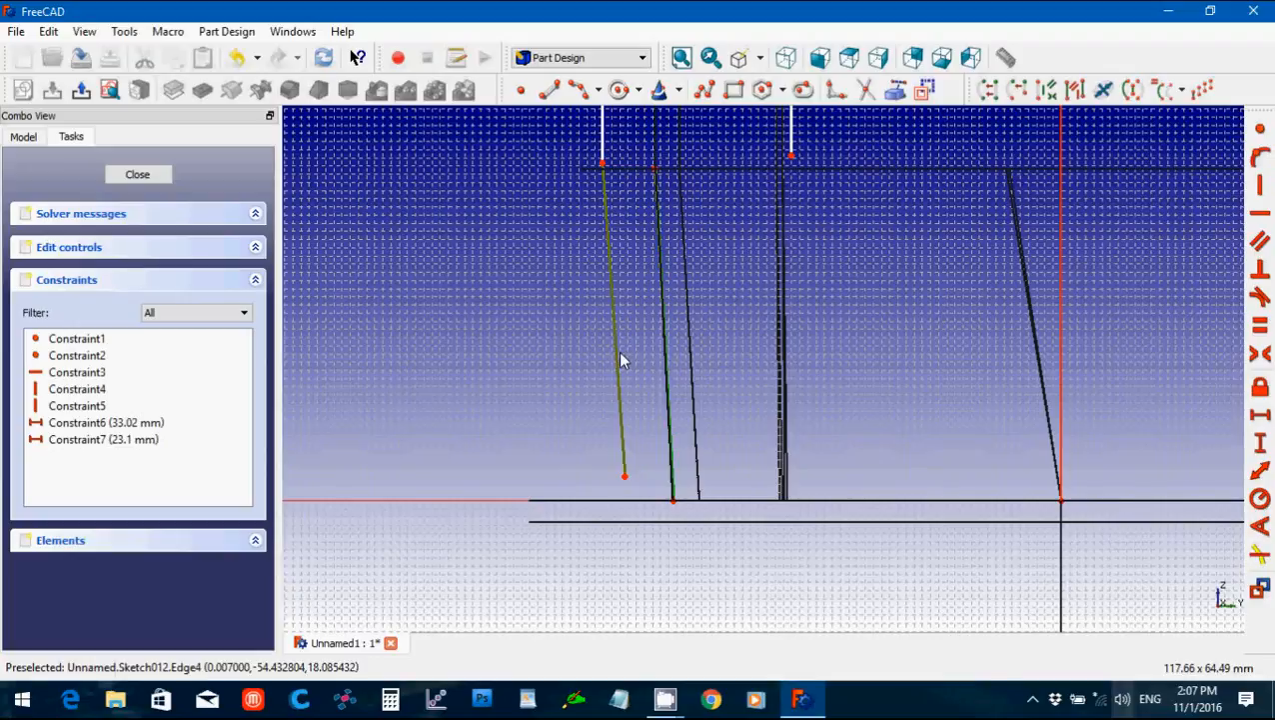
left_click(1258, 245)
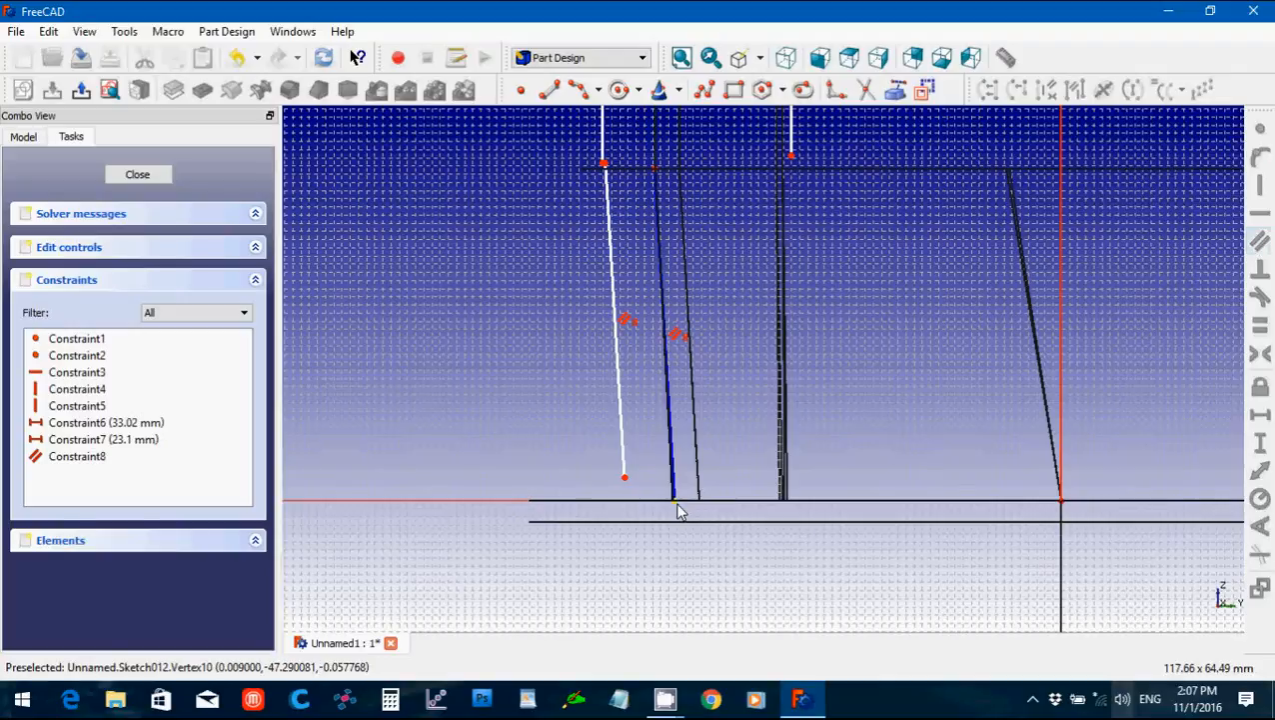
left_click_drag(675, 504, 672, 505)
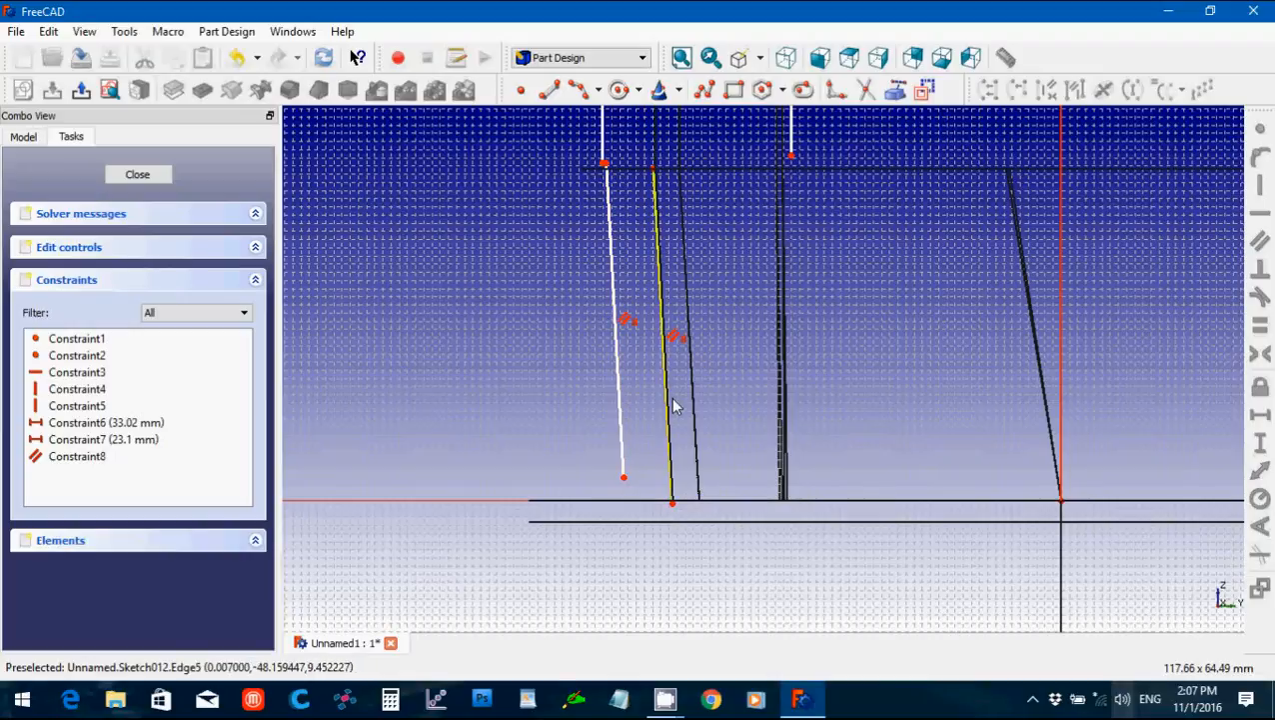
left_click(604, 163)
left_click(1262, 132)
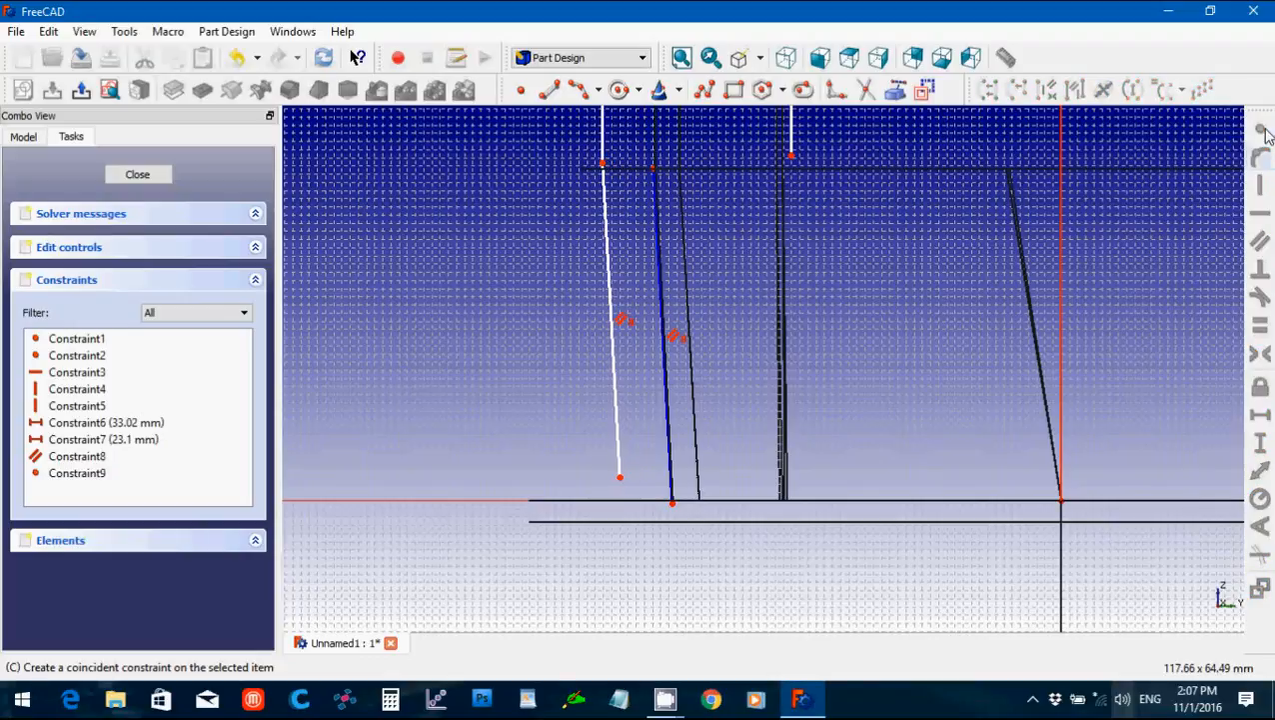
Draw an arc bulging toward the tube's centre, from the slanted line's lower end to the inner vertical side's lower end.
left_click(578, 90)
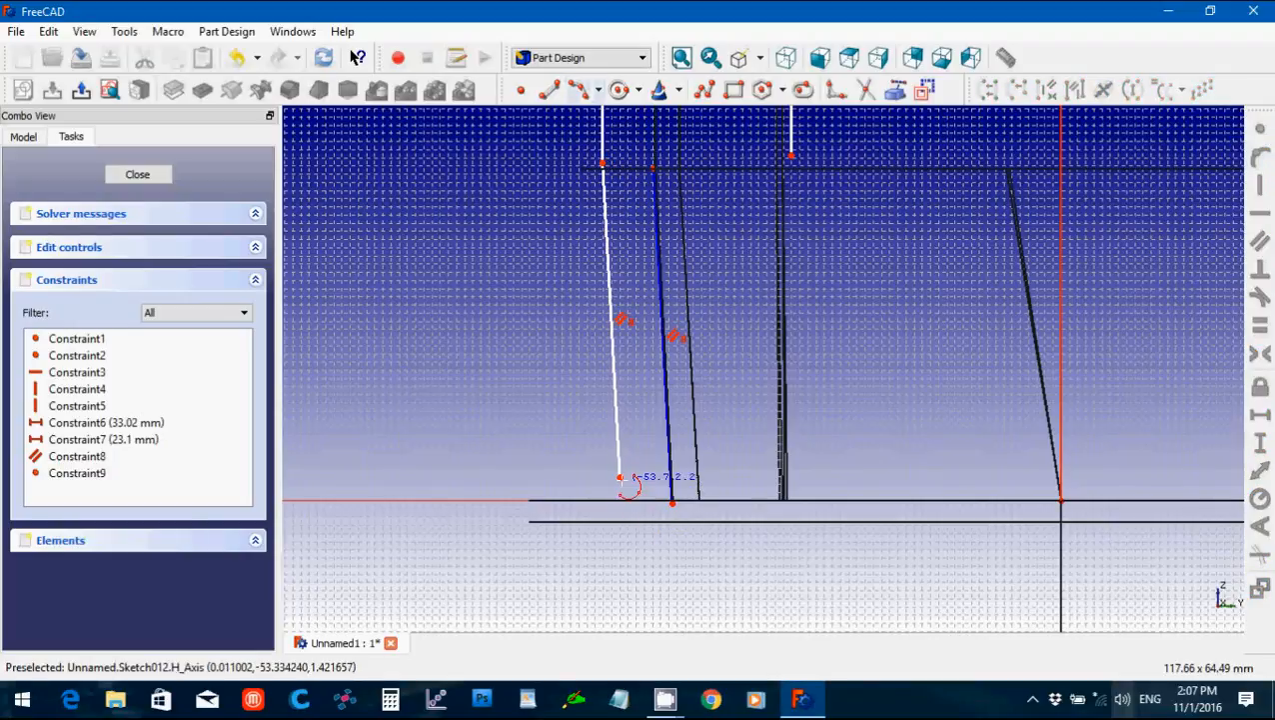
left_click(619, 478)
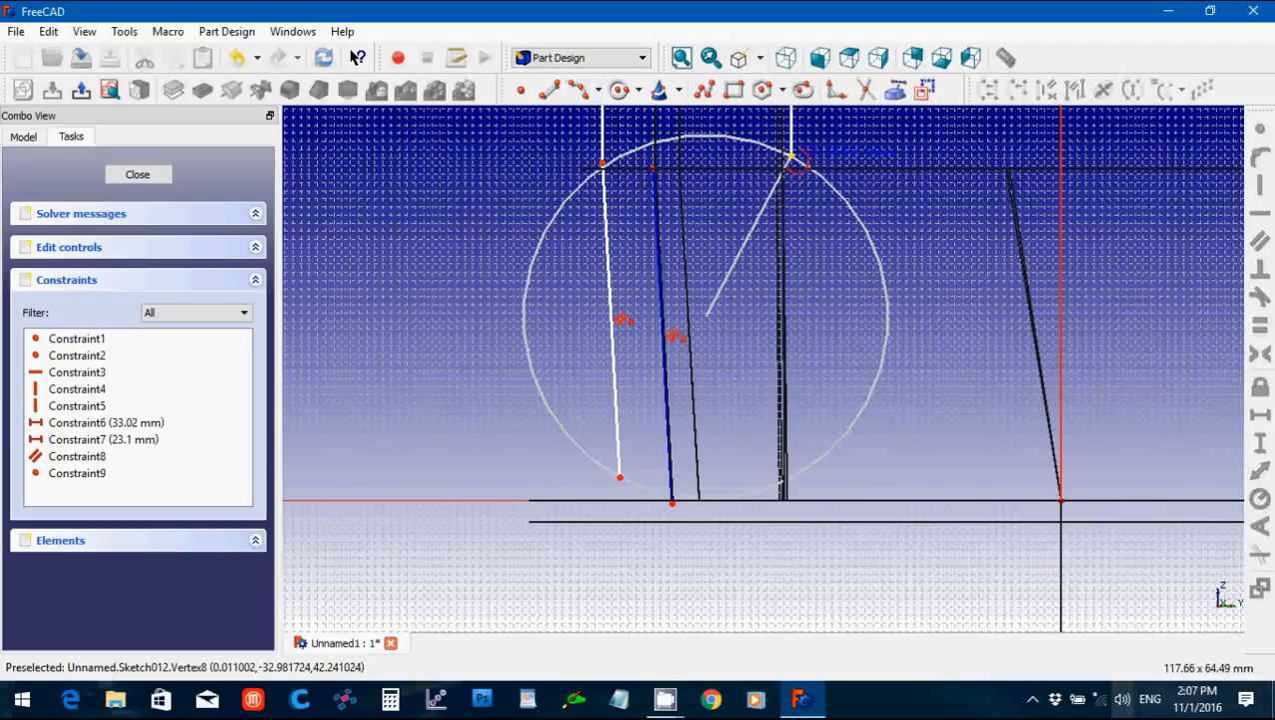
left_click(790, 158)
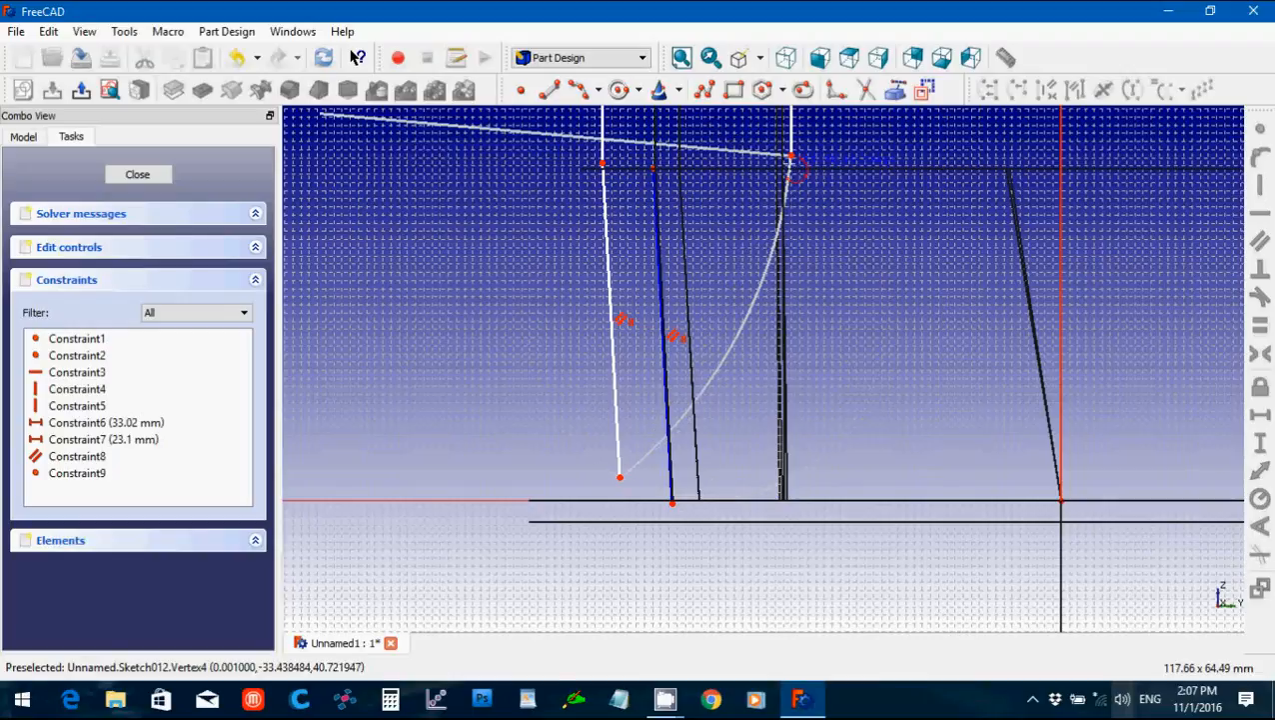
left_click(791, 163)
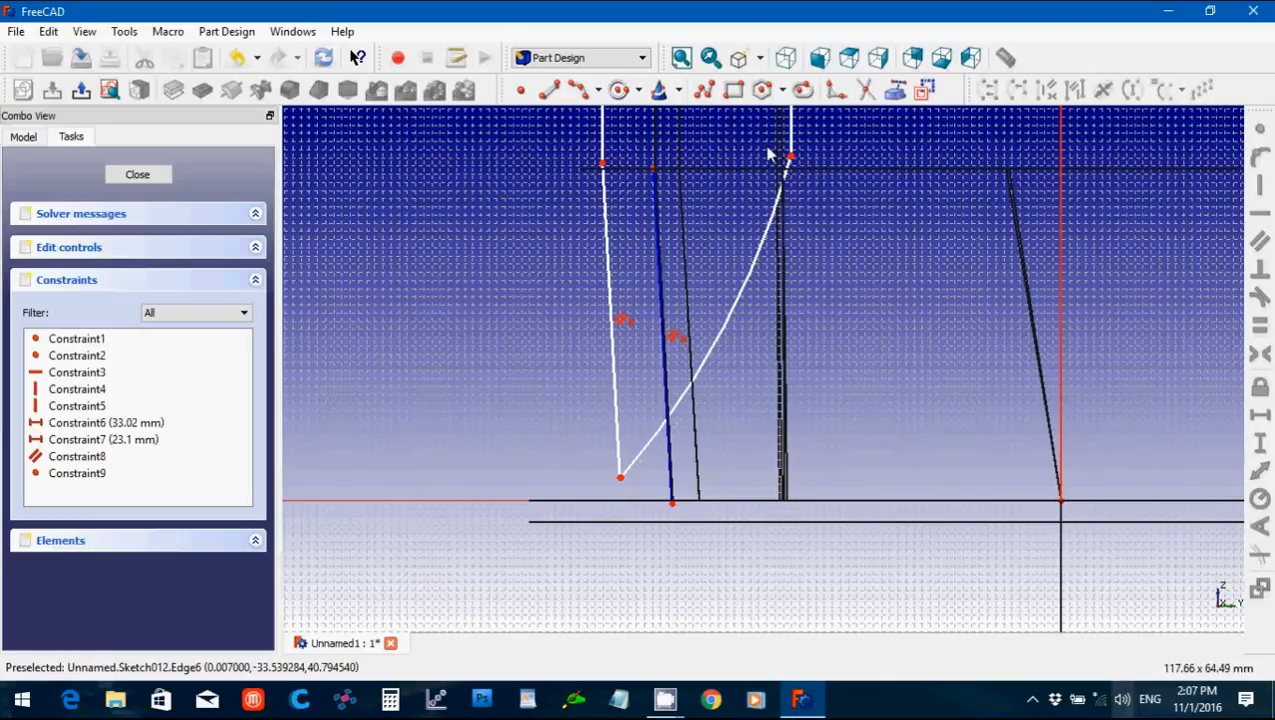
Make both arc ends coincident with the adjoining line ends to close the profile, and finish the sketch.
left_click_drag(772, 140, 812, 177)
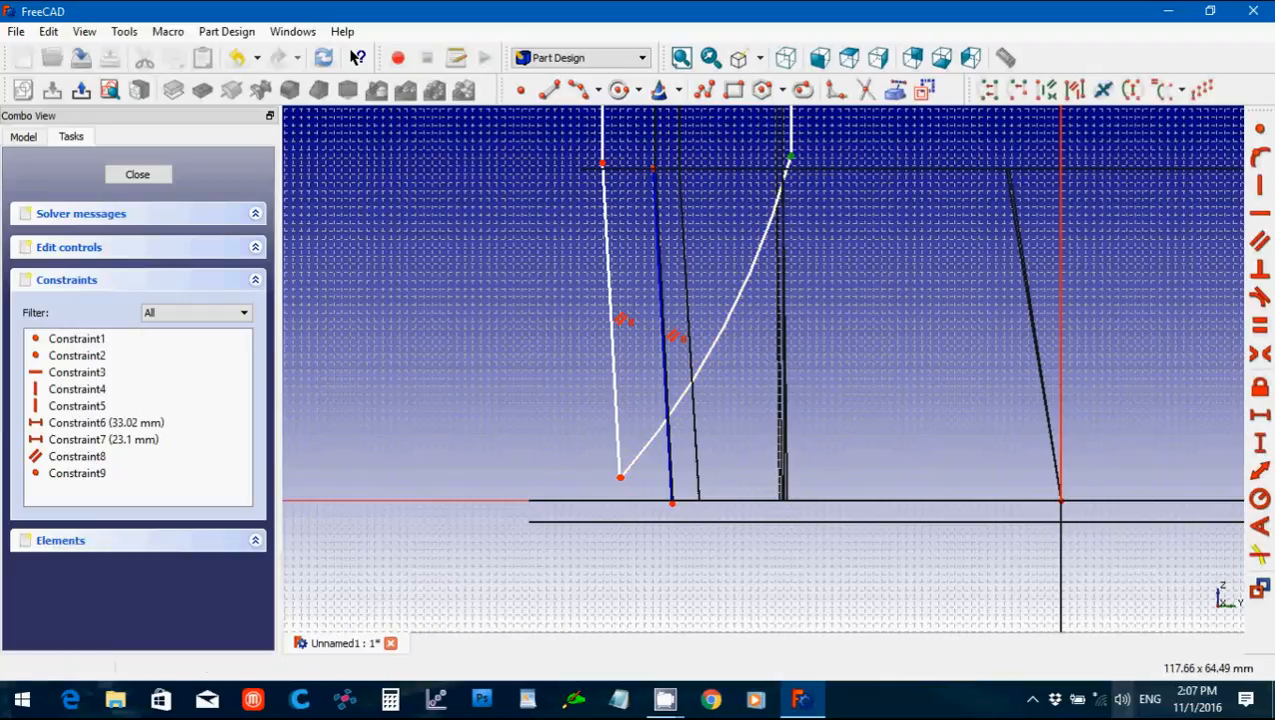
left_click(1261, 131)
left_click_drag(556, 452, 640, 485)
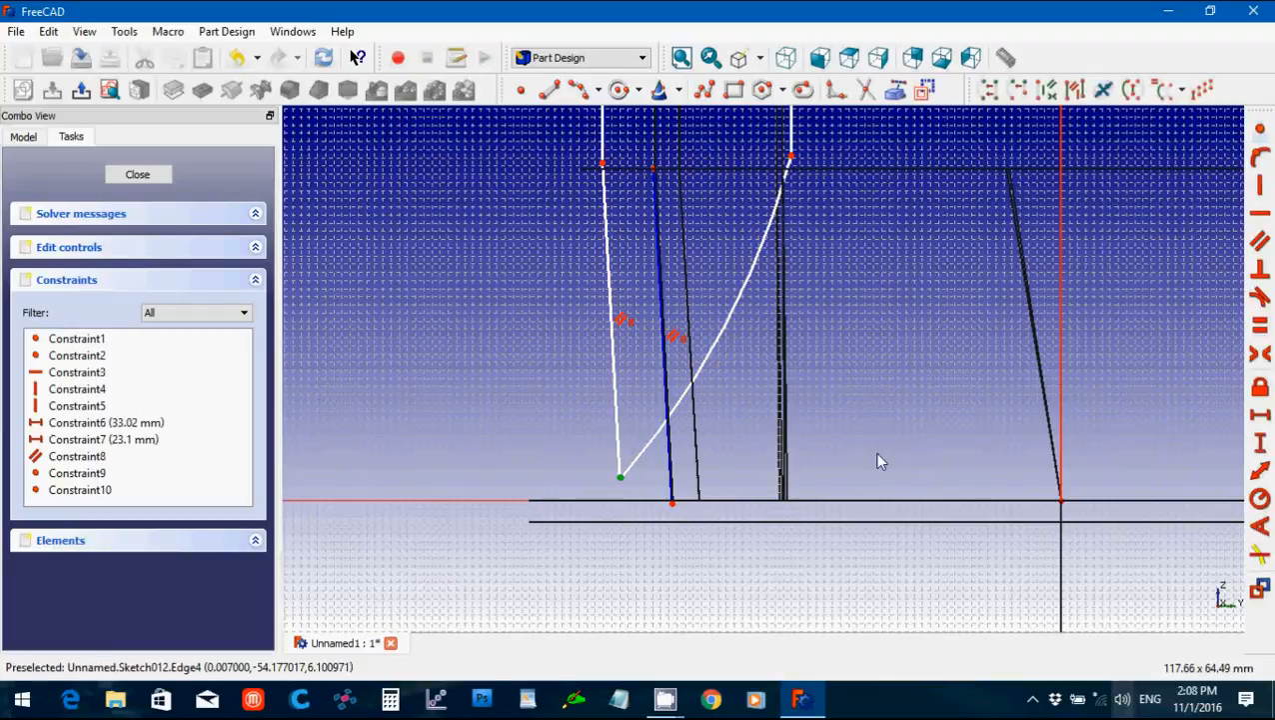
left_click(1258, 133)
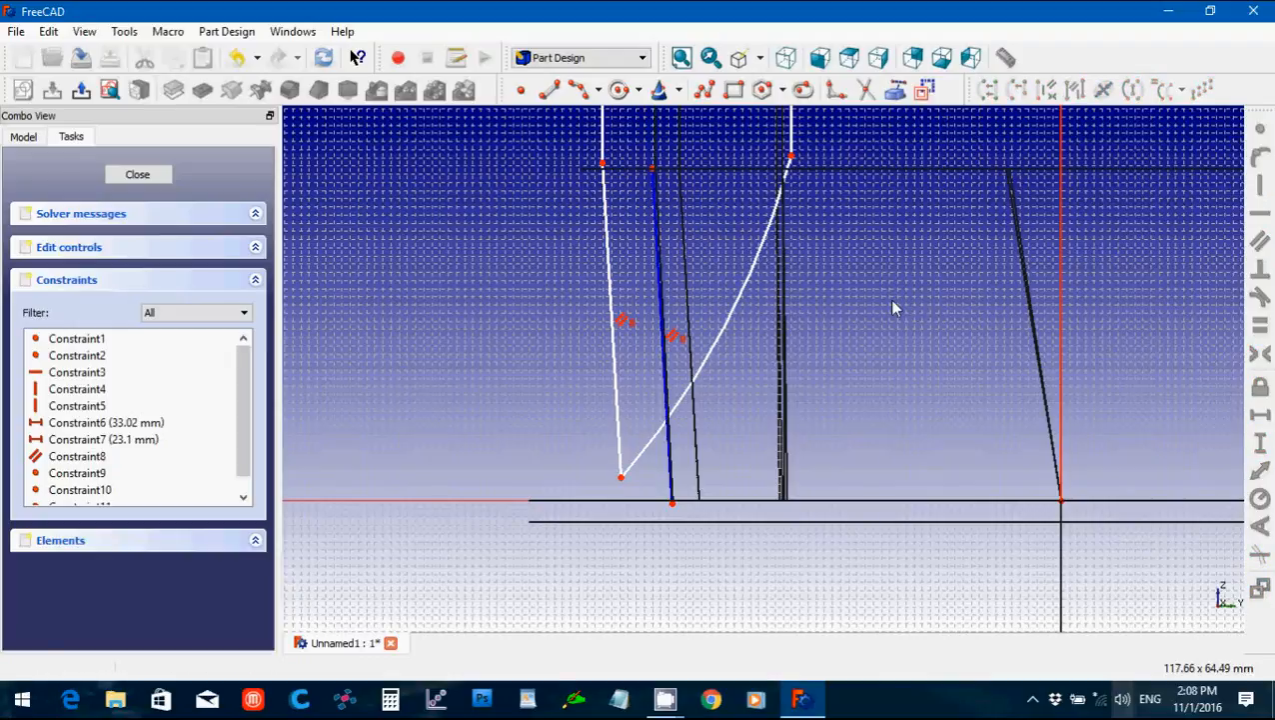
left_click(137, 175)
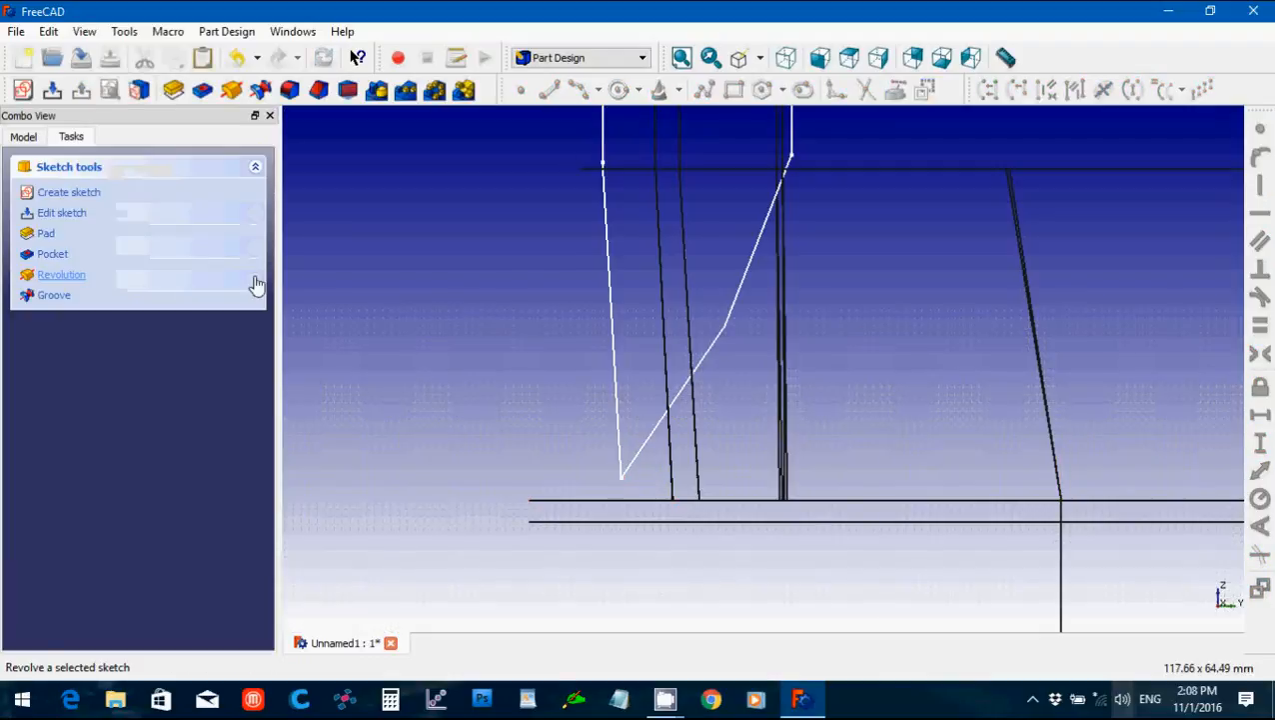
Restore the "As is" display style and view the model from the bottom.
left_click(760, 58)
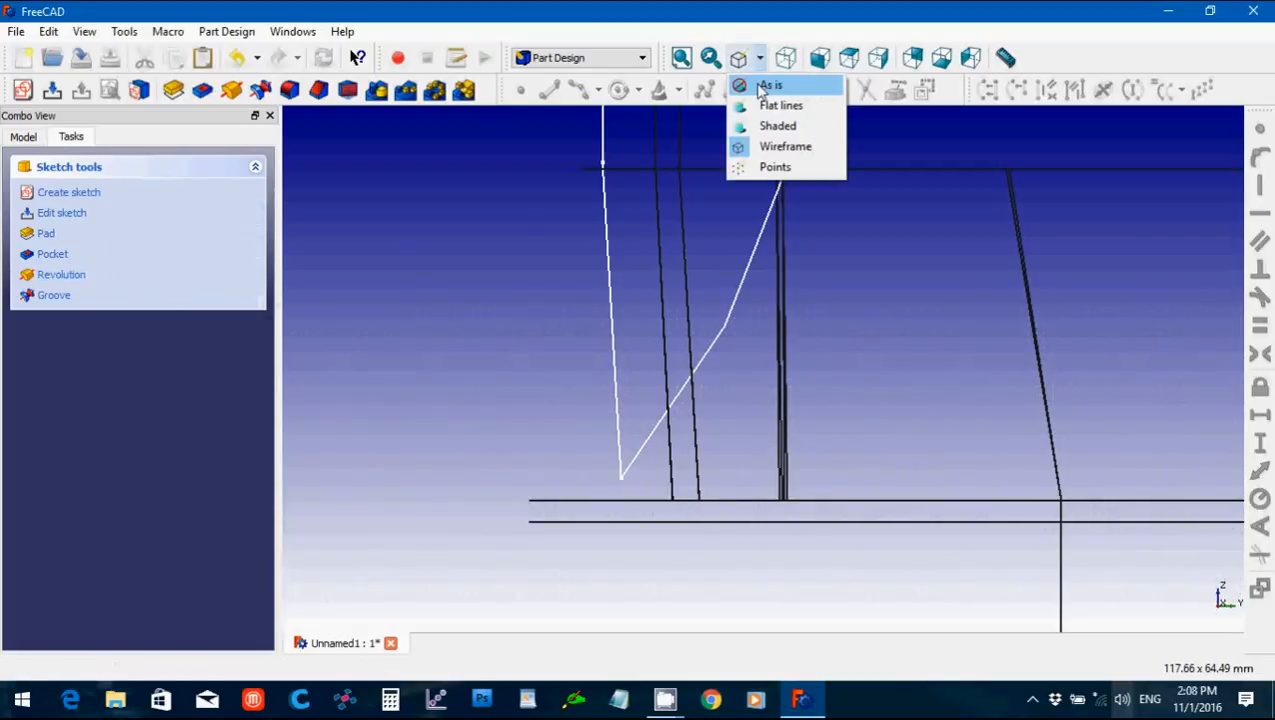
left_click(770, 86)
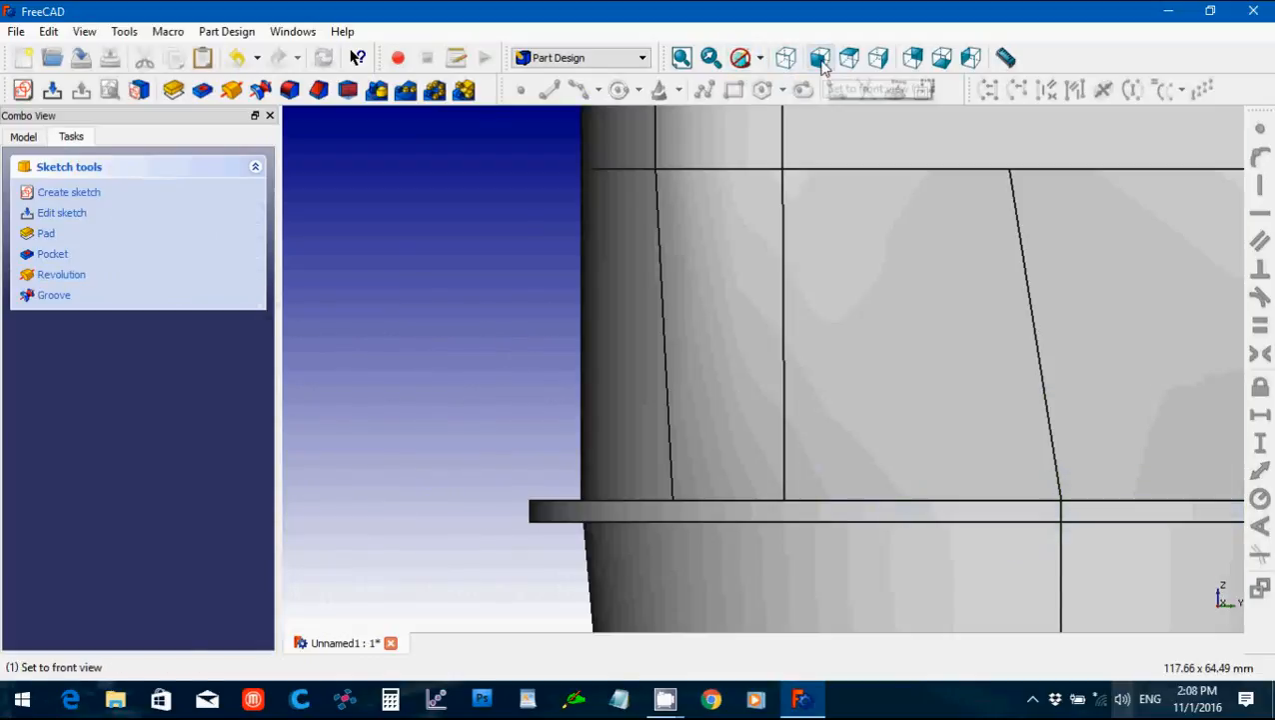
left_click(940, 58)
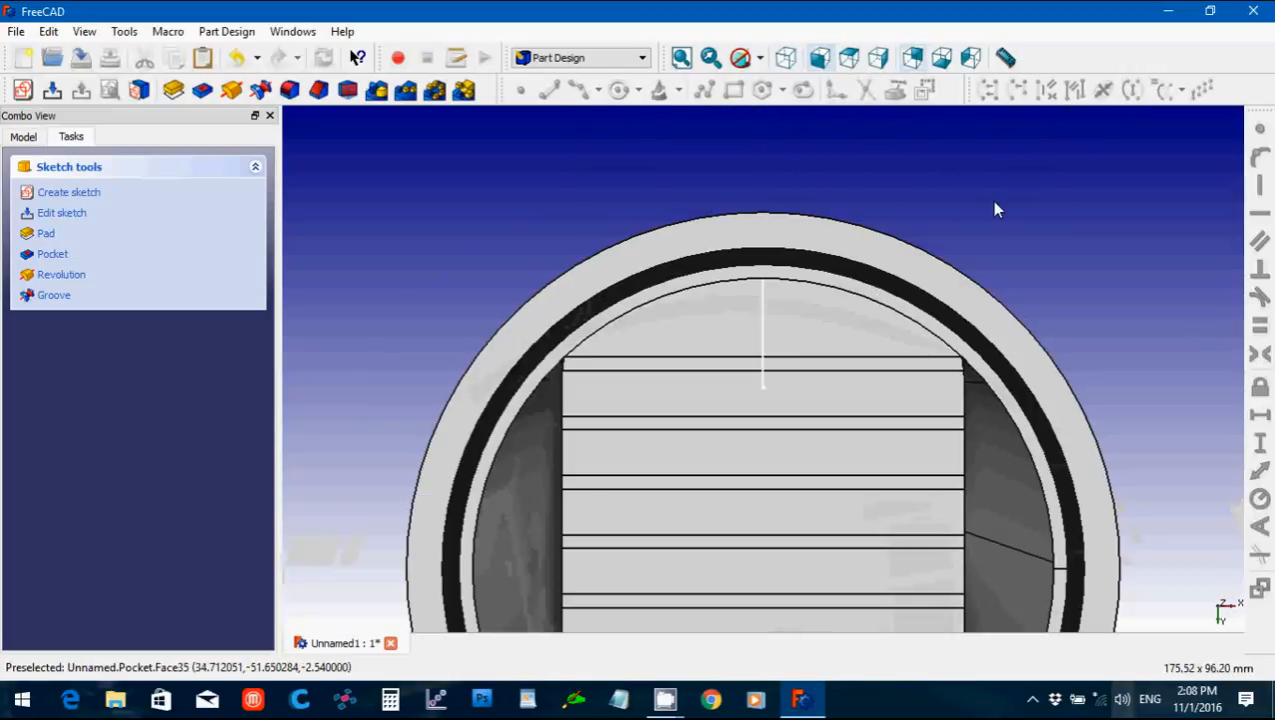
Duplicate the finished profile sketch, Sketch012, in the same document.
left_click(41, 137)
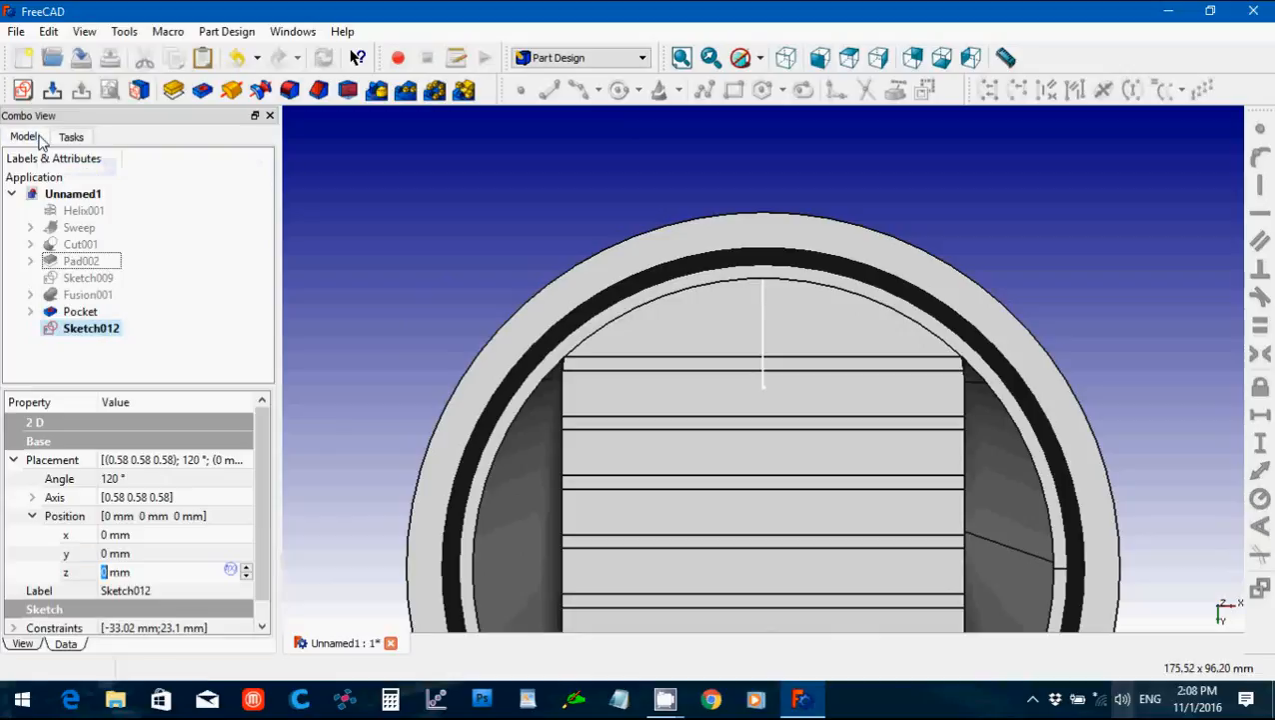
left_click(360, 252)
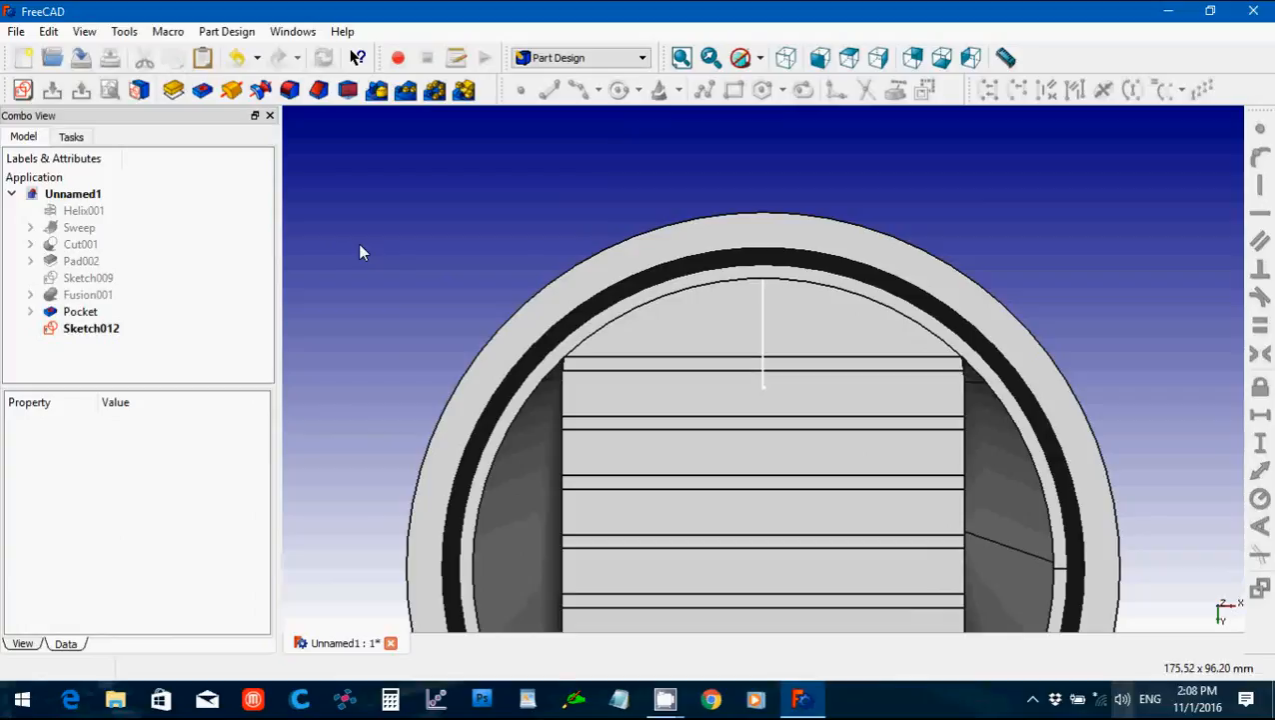
left_click(91, 331)
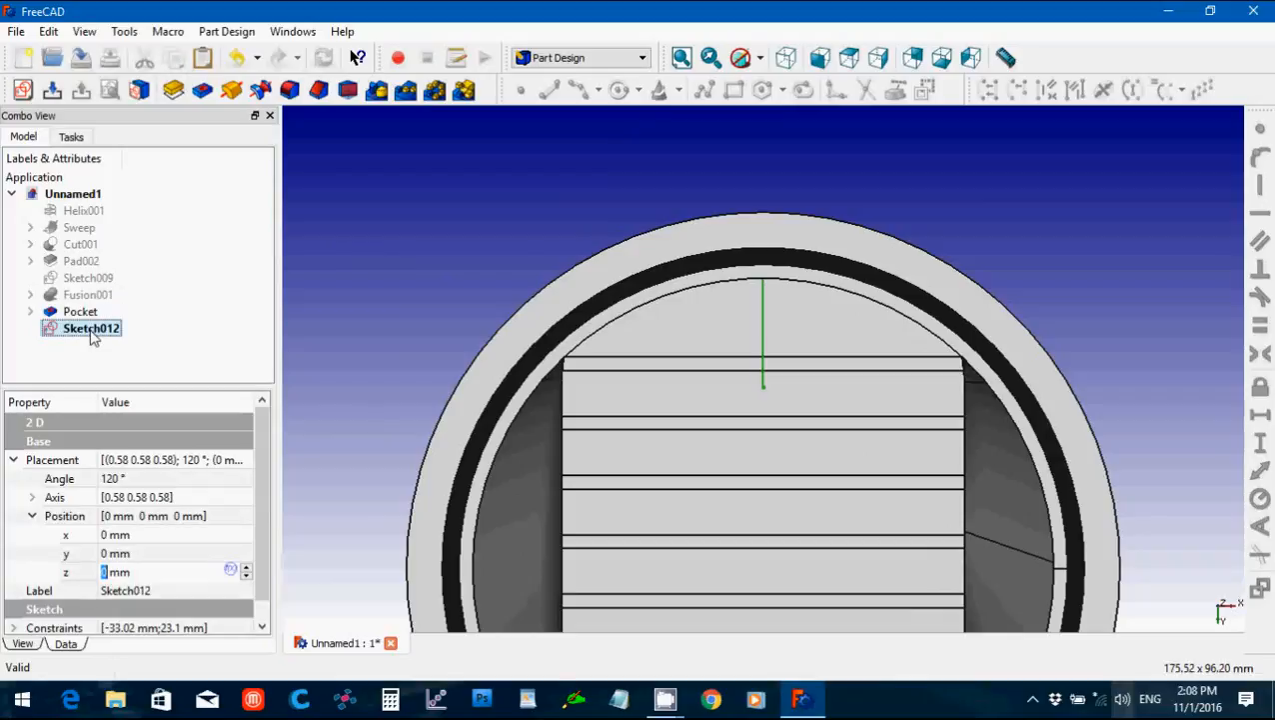
key("ctrl+v")
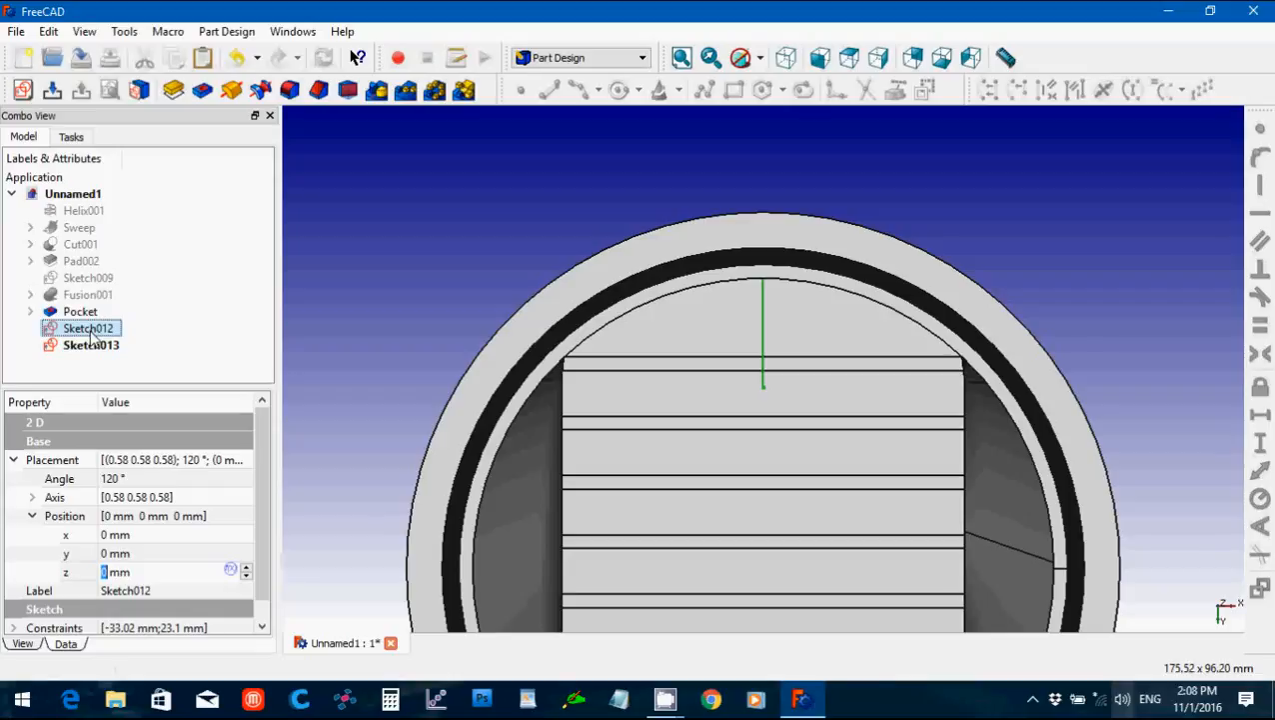
Set the original profile sketch's x position to 12.7 mm.
left_click(137, 537)
left_click_drag(137, 540, 93, 532)
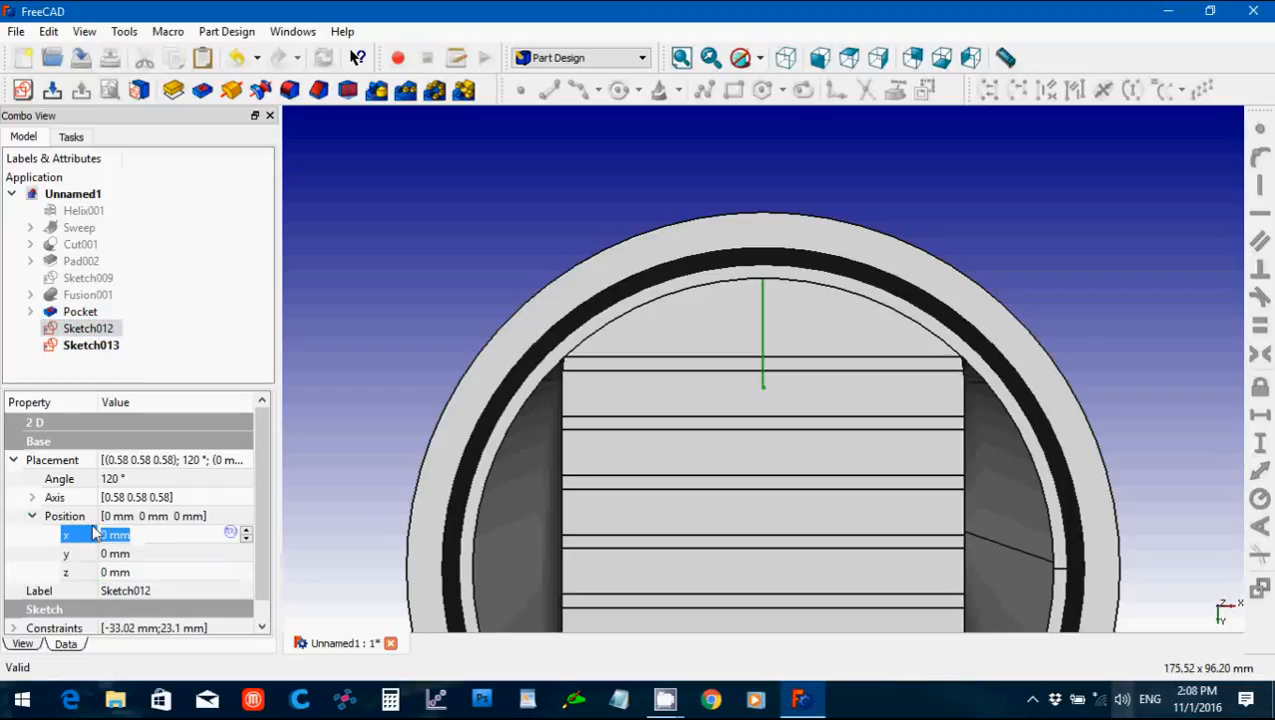
type("12")
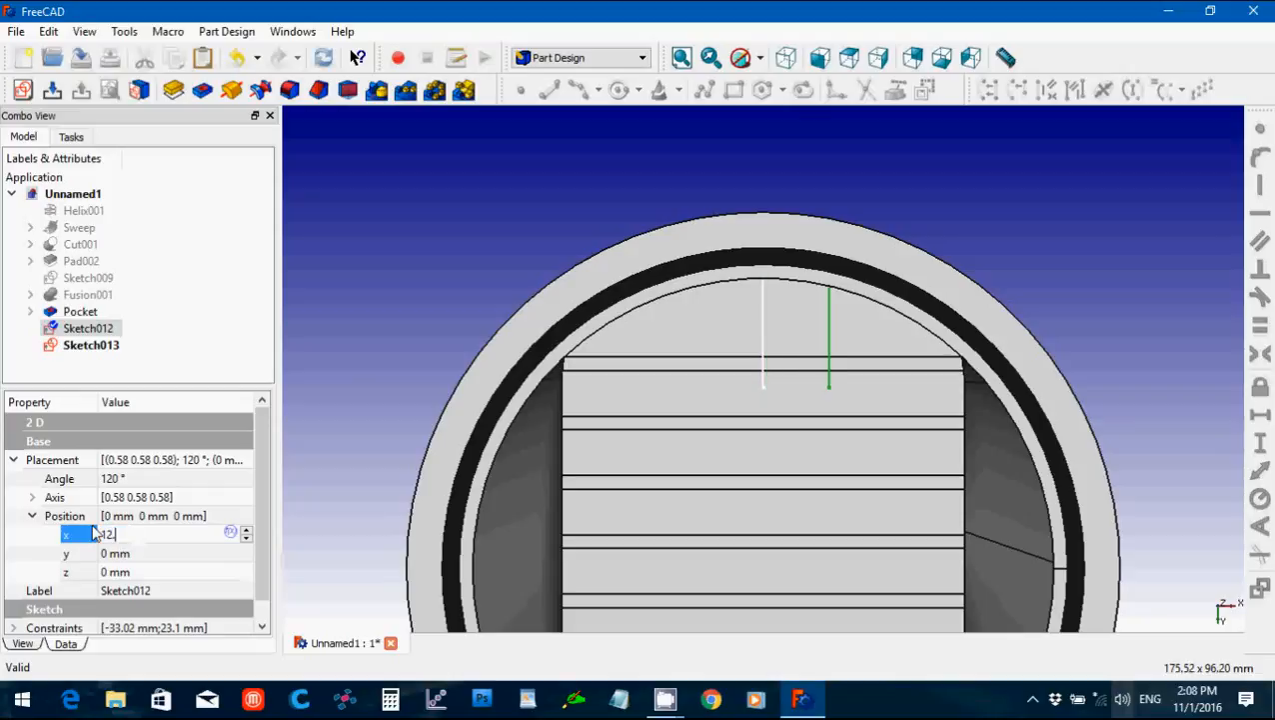
type(".7")
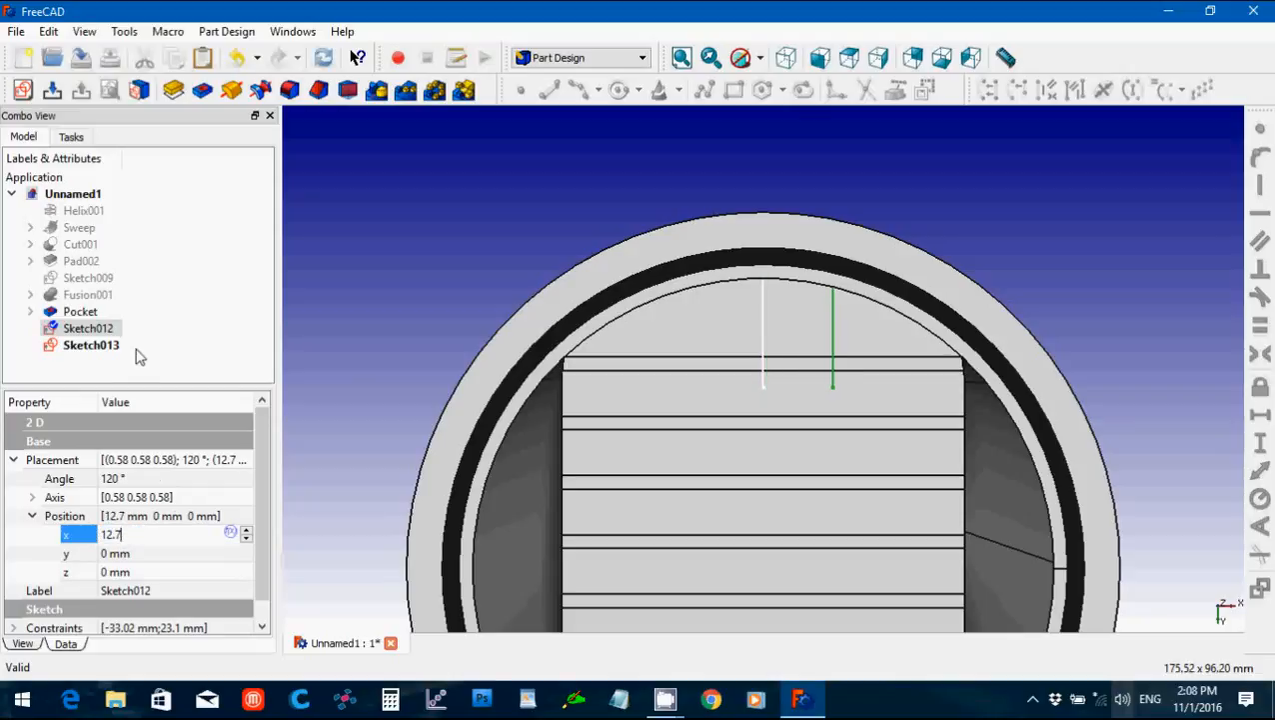
Set the duplicated profile sketch's x position to -15.25 mm.
left_click(105, 345)
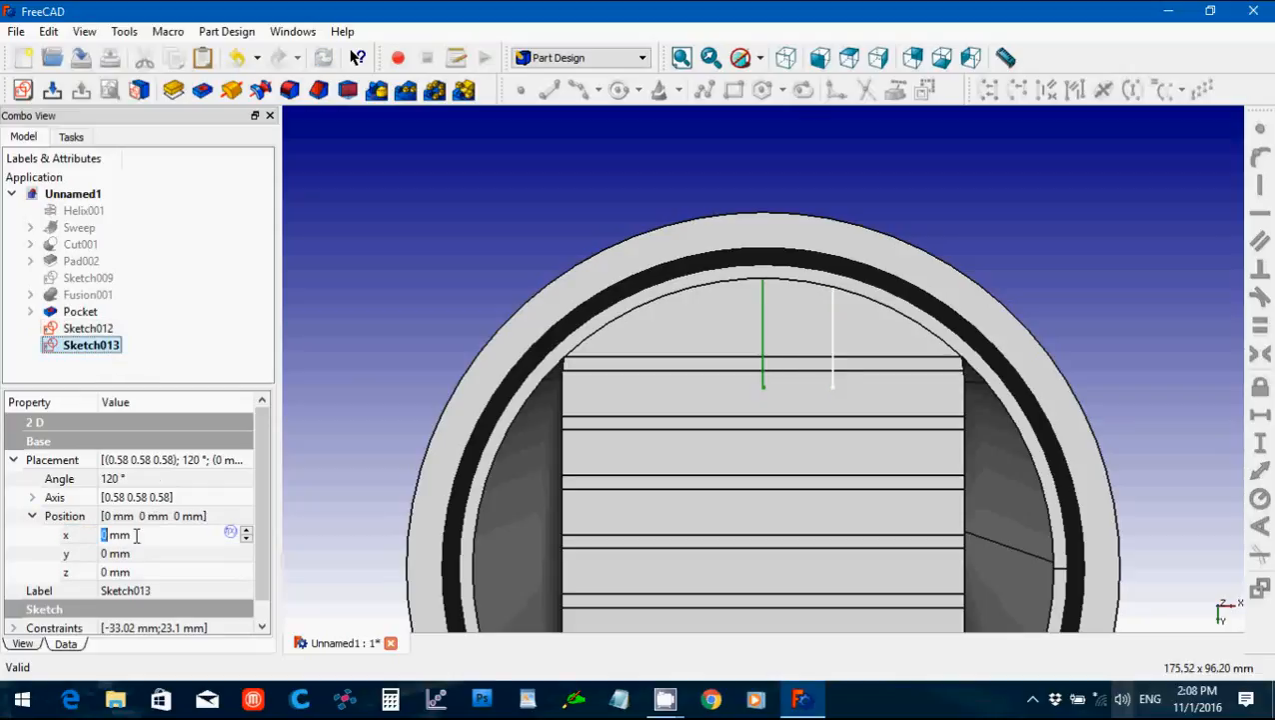
left_click(73, 534)
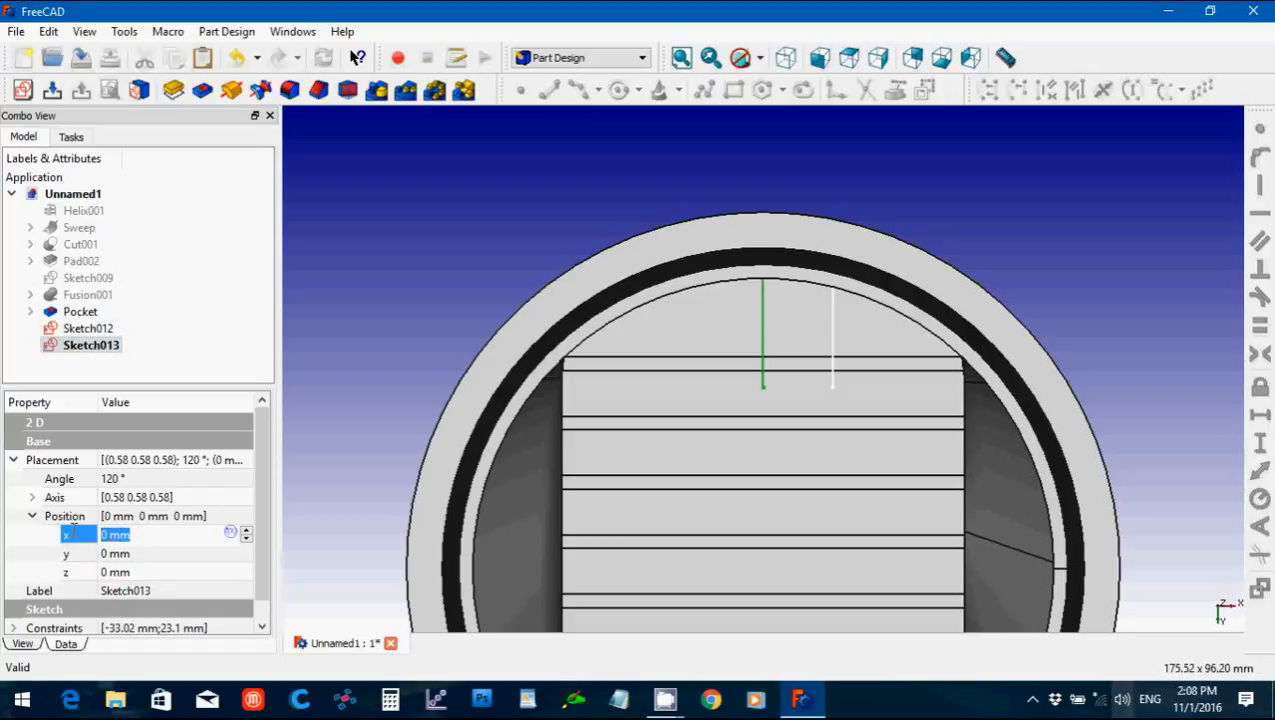
type("-15")
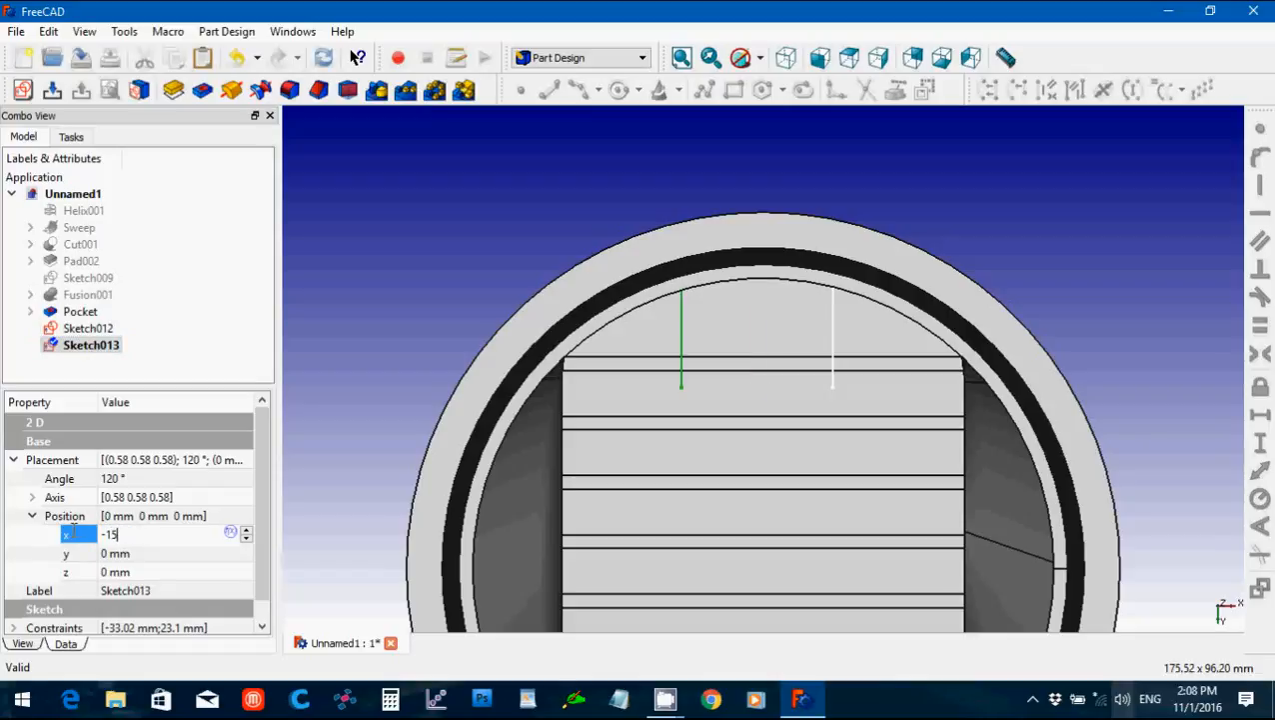
type(".25")
left_click(296, 358)
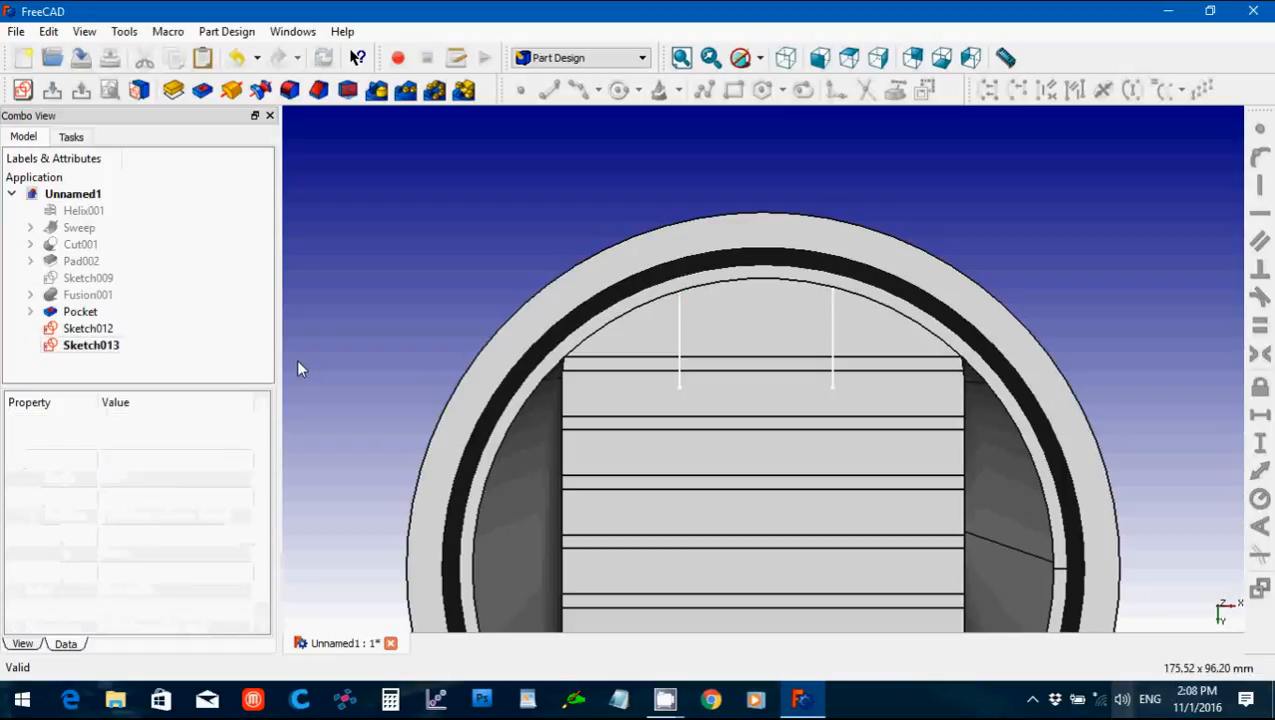
Pad the original profile sketch at x = 12.7 mm to a length of 2.54 mm.
left_click(100, 328)
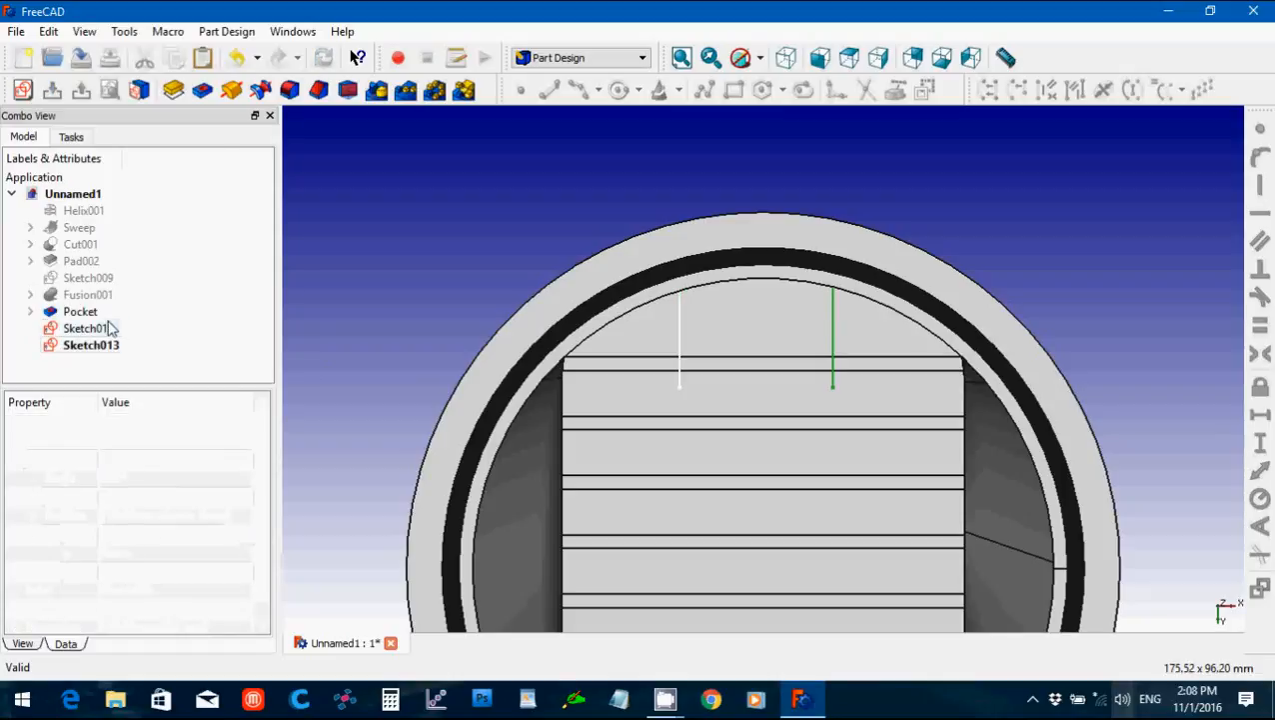
left_click(174, 98)
left_click_drag(182, 272, 132, 271)
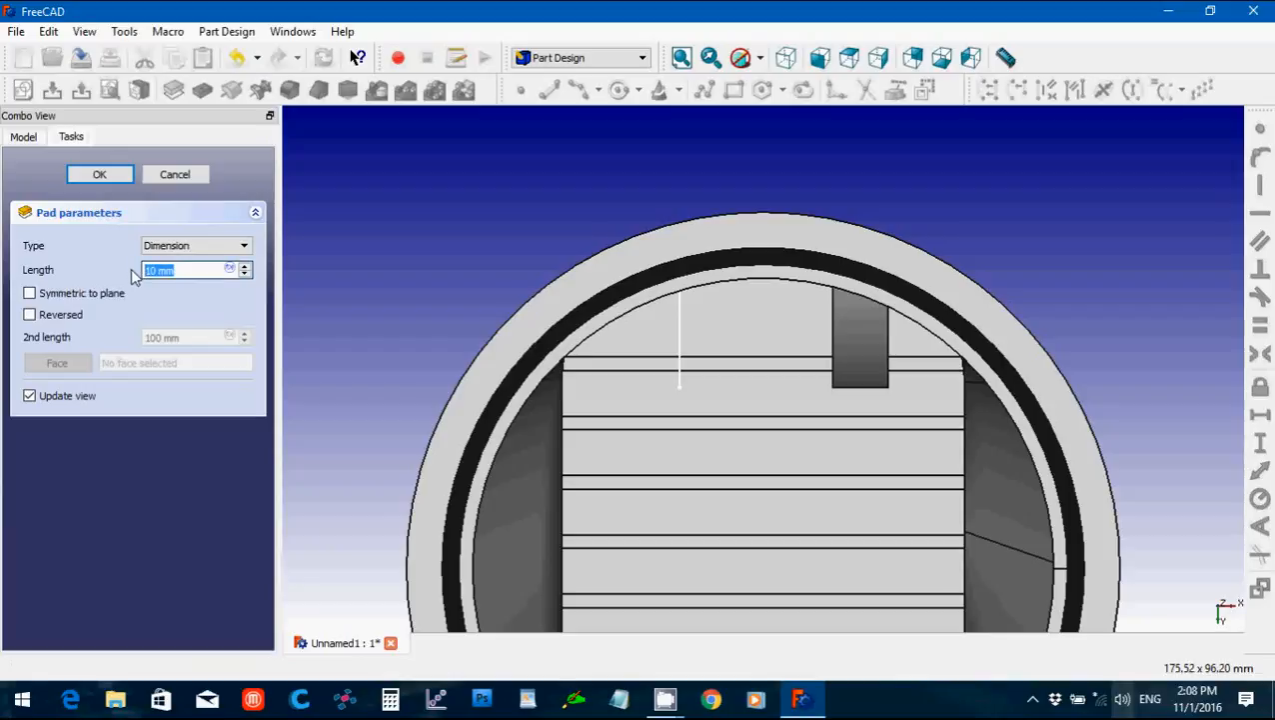
type("2.54")
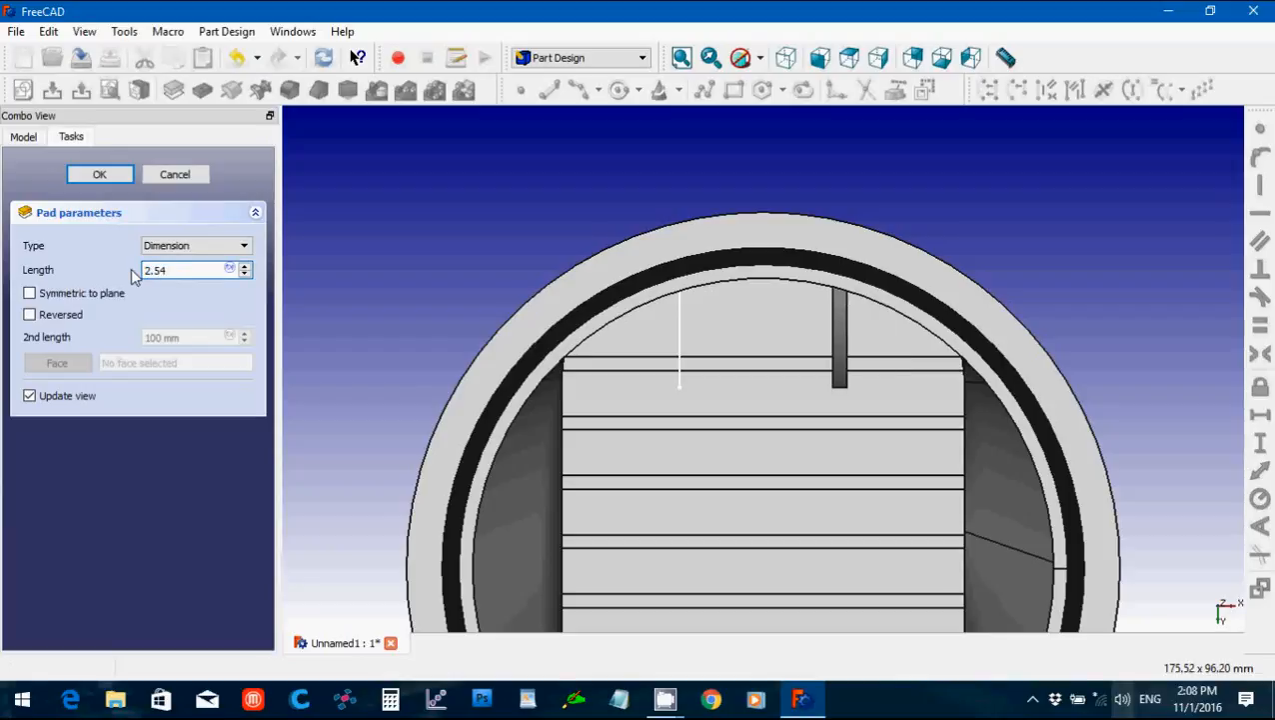
left_click(100, 174)
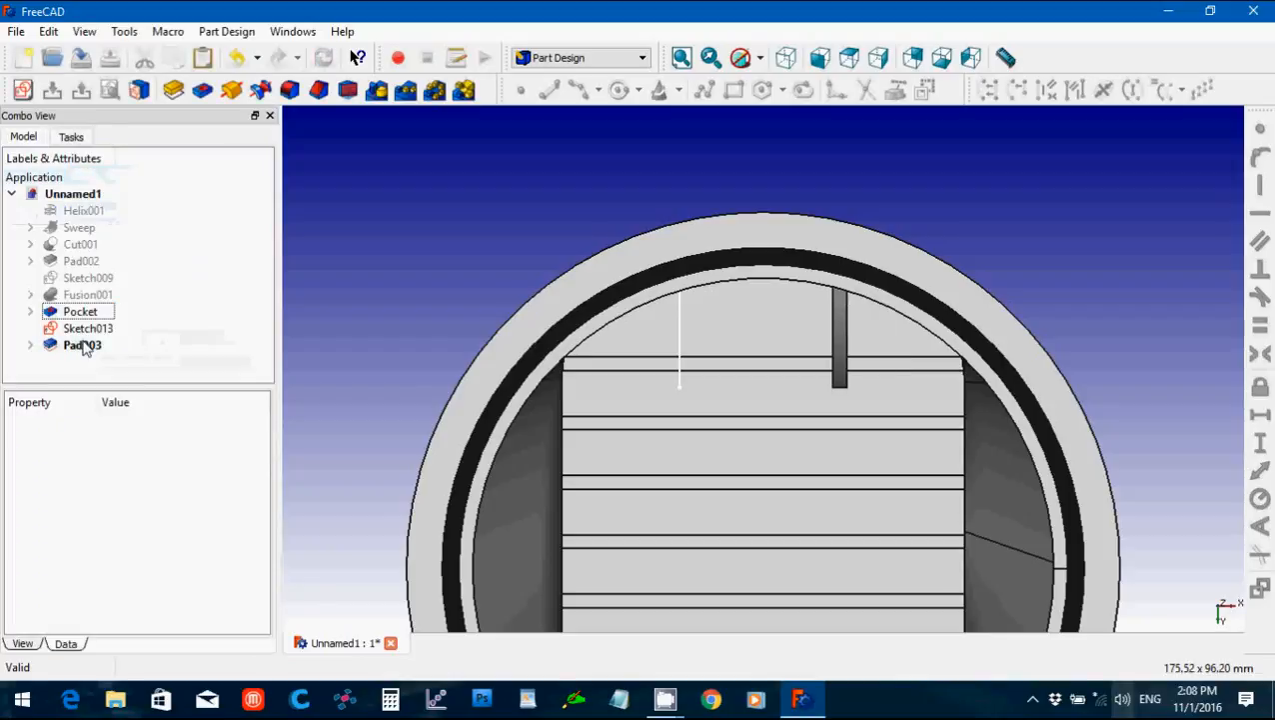
Pad the duplicated profile sketch, Sketch013, to a length of 2.54 mm.
left_click(86, 328)
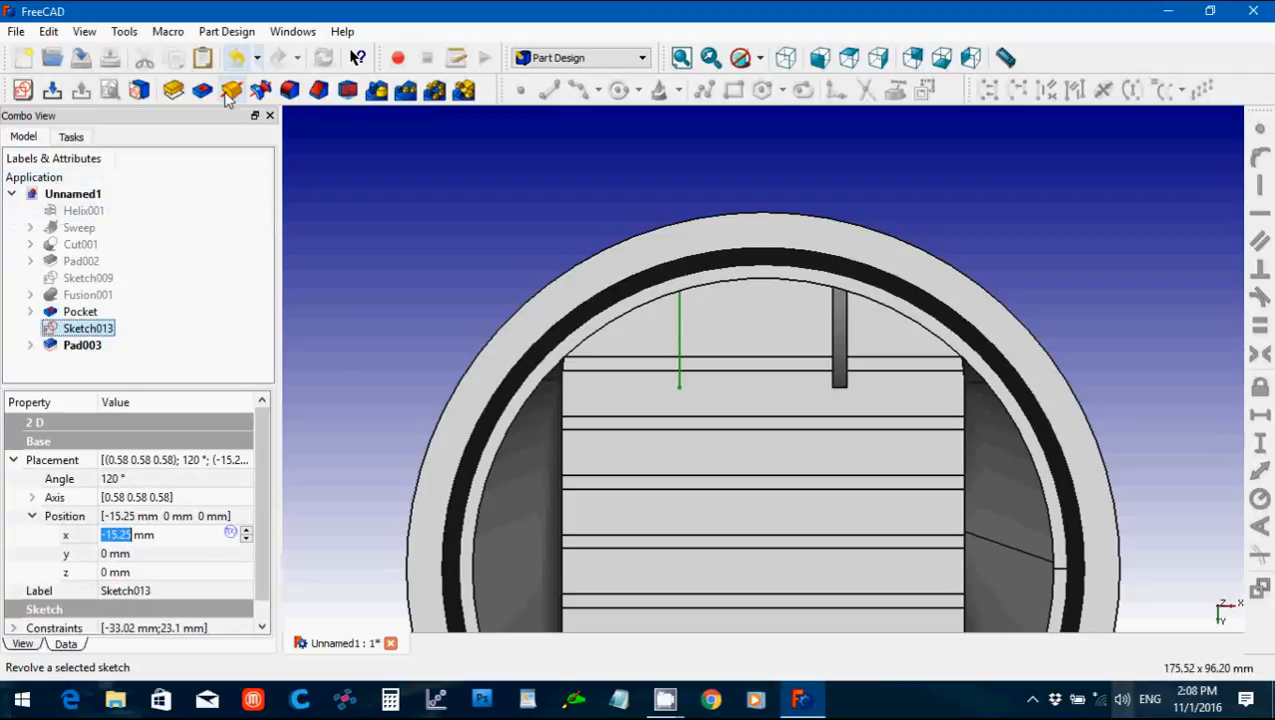
left_click(174, 90)
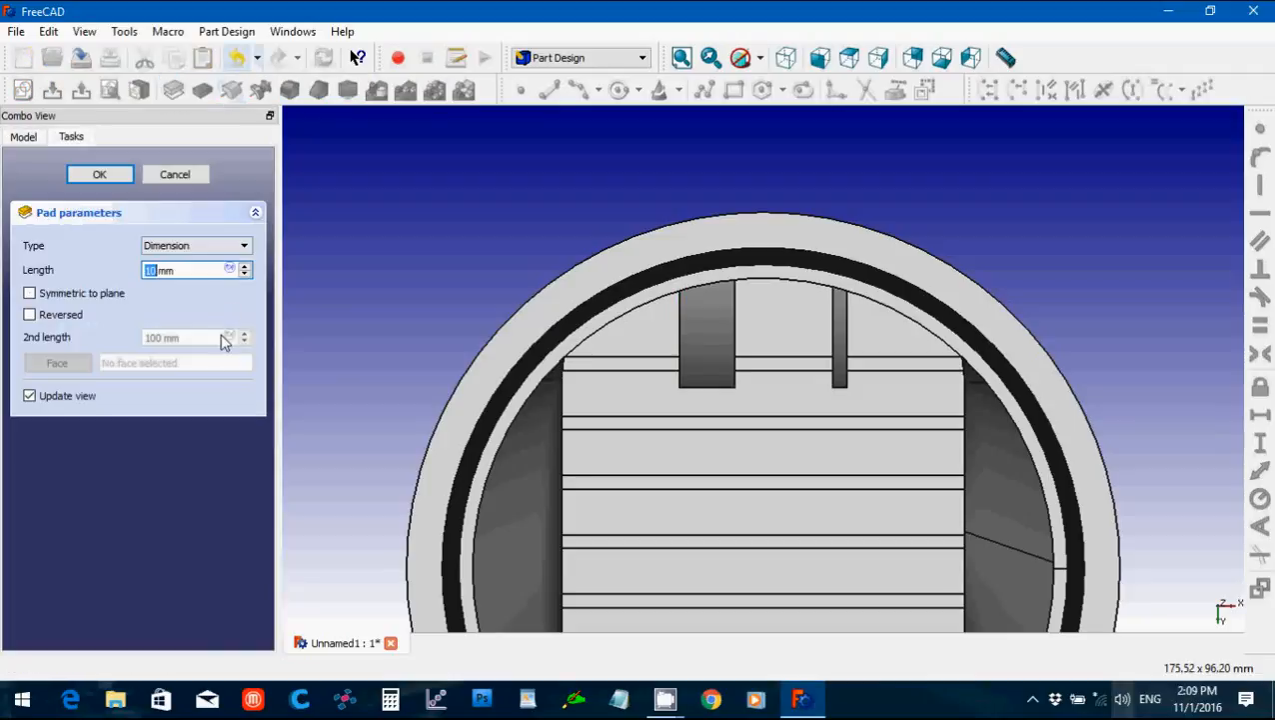
left_click_drag(194, 270, 115, 268)
type("2")
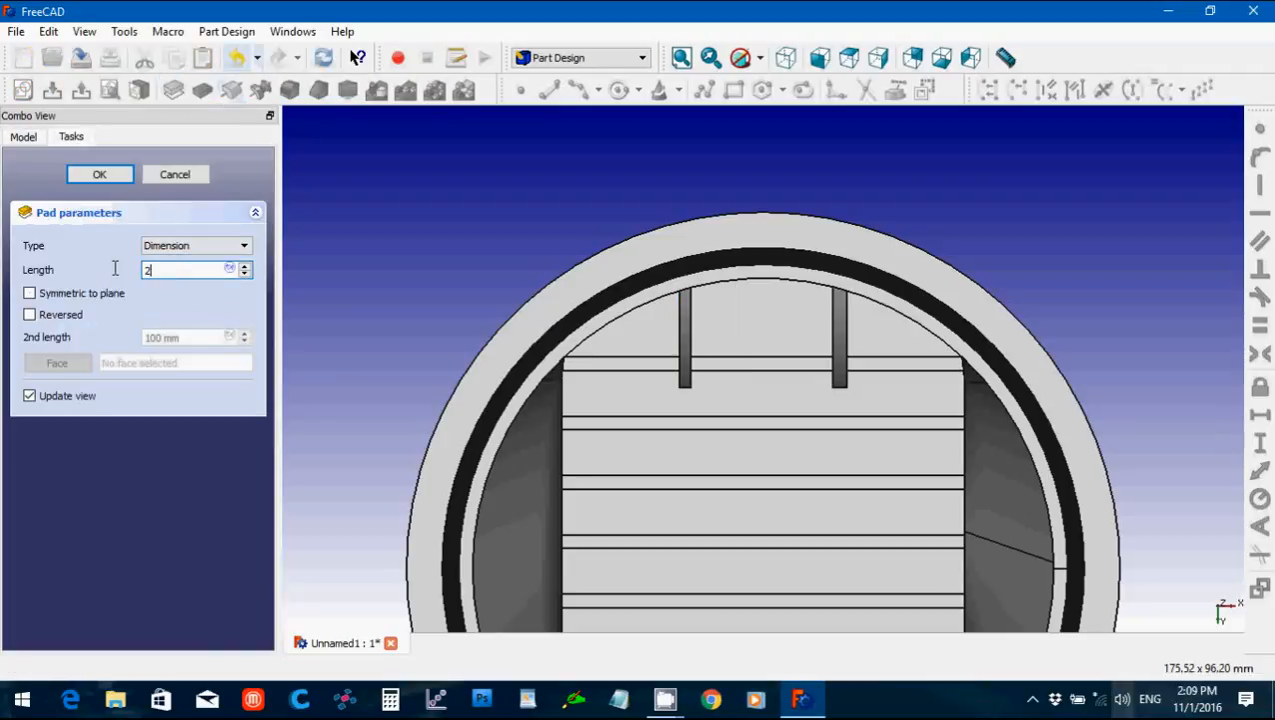
type(".54")
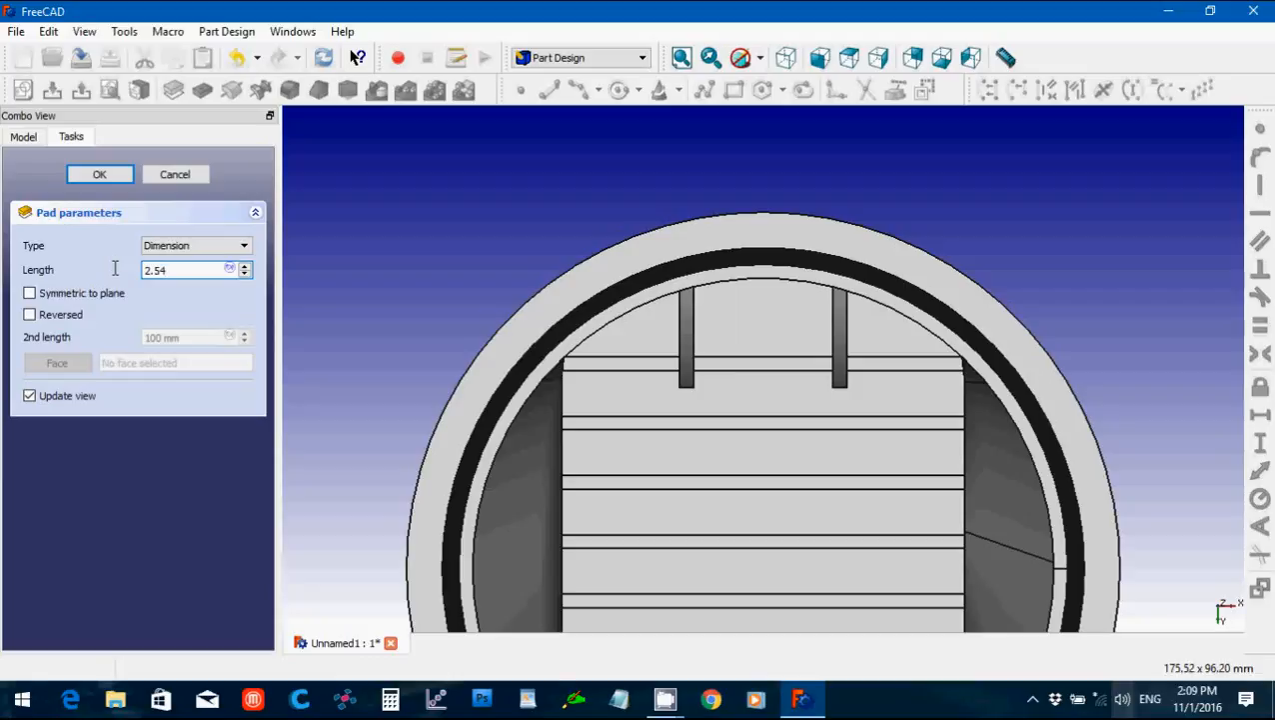
left_click(101, 175)
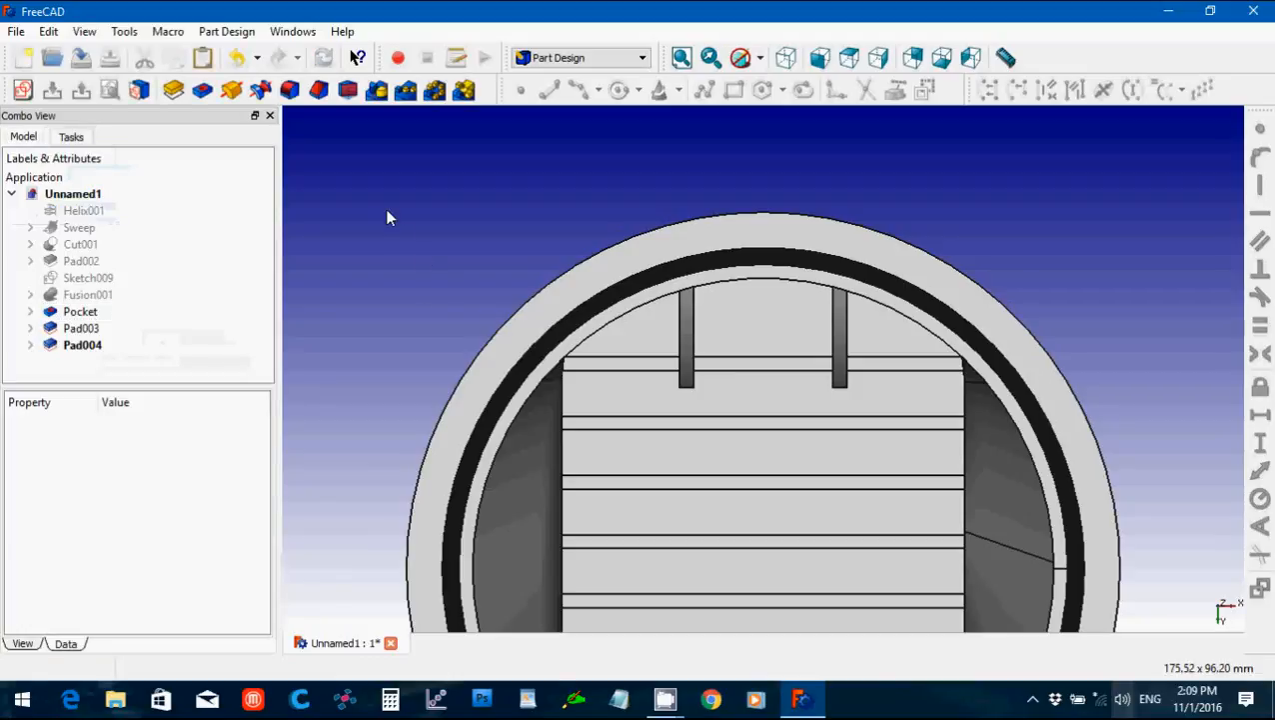
Fuse the Pocket body with the two rib pads, Pad003 and Pad004, using the Part workbench's union.
middle_click_drag(425, 208, 928, 548)
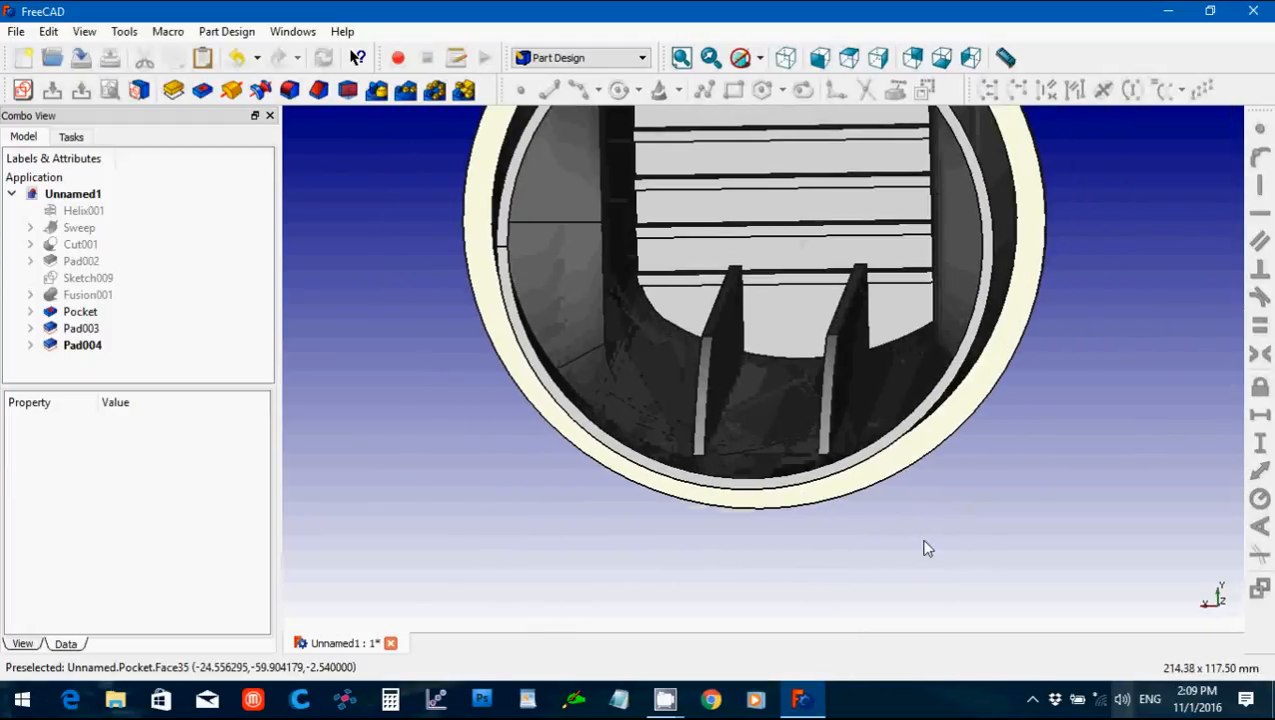
middle_click_drag(1082, 259, 1045, 323)
scroll(1045, 323, "down", 2)
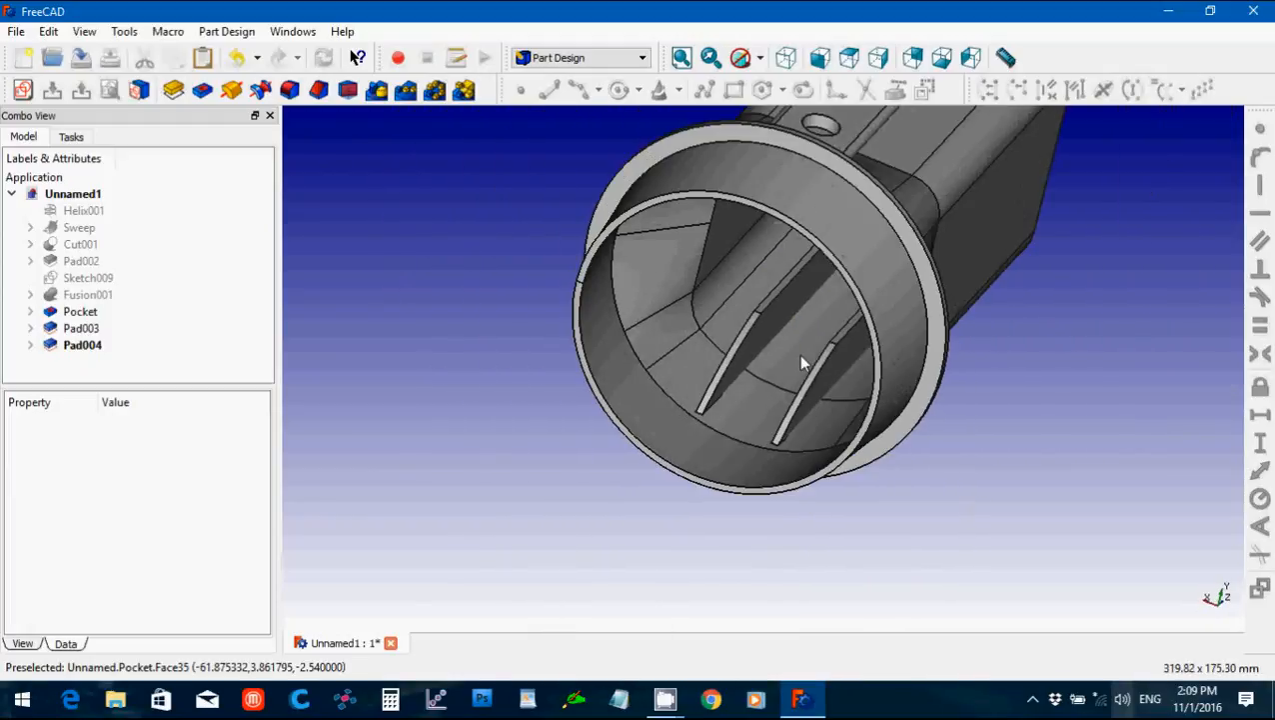
left_click(99, 311)
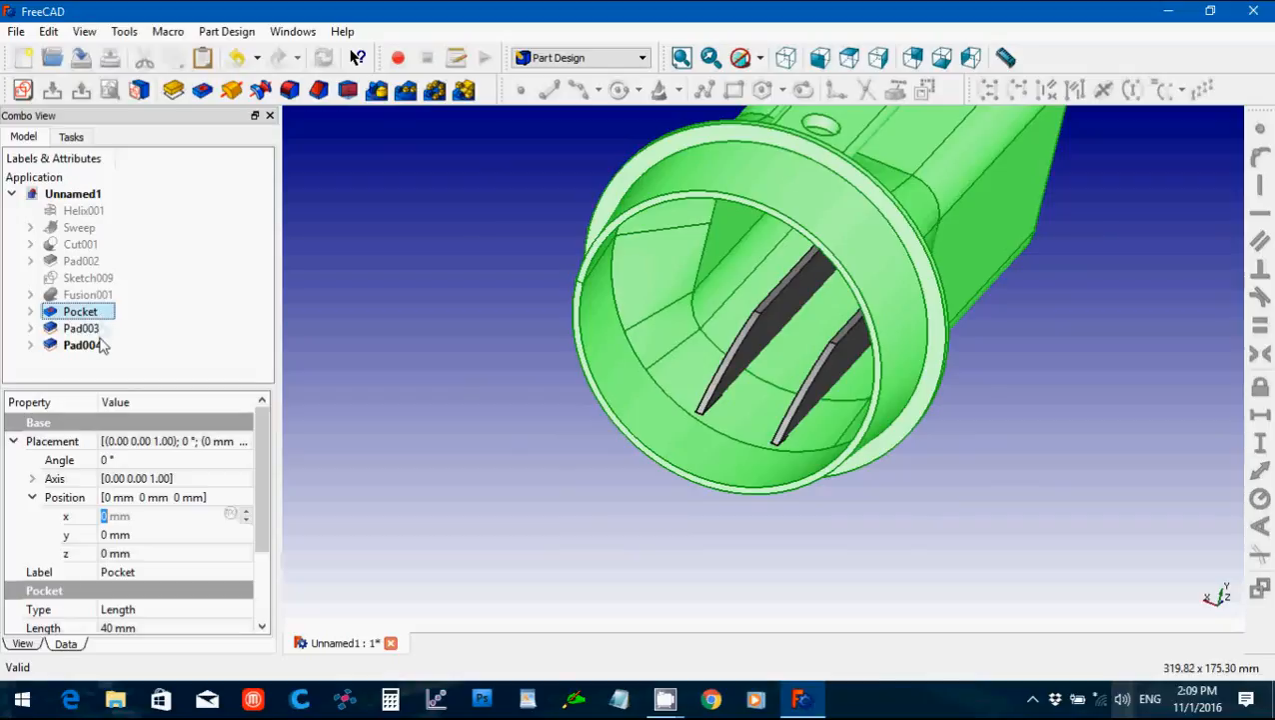
left_click(100, 345, "shift")
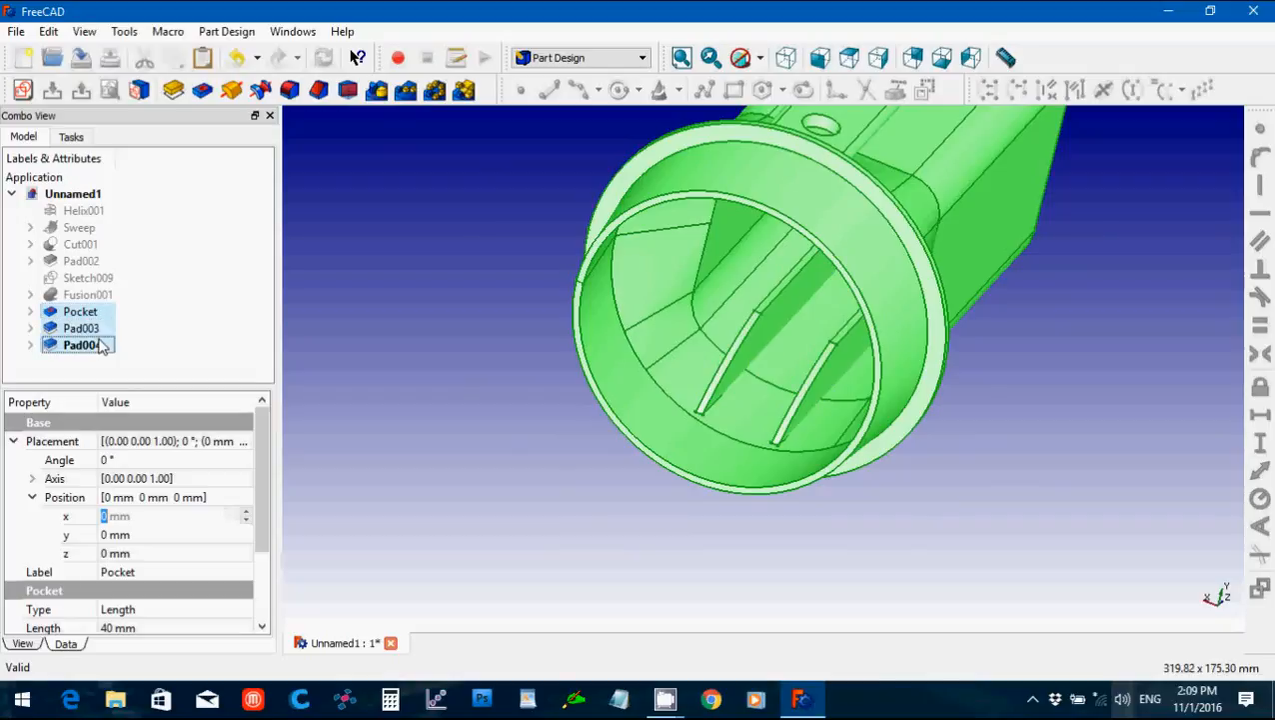
left_click(539, 58)
left_click(557, 270)
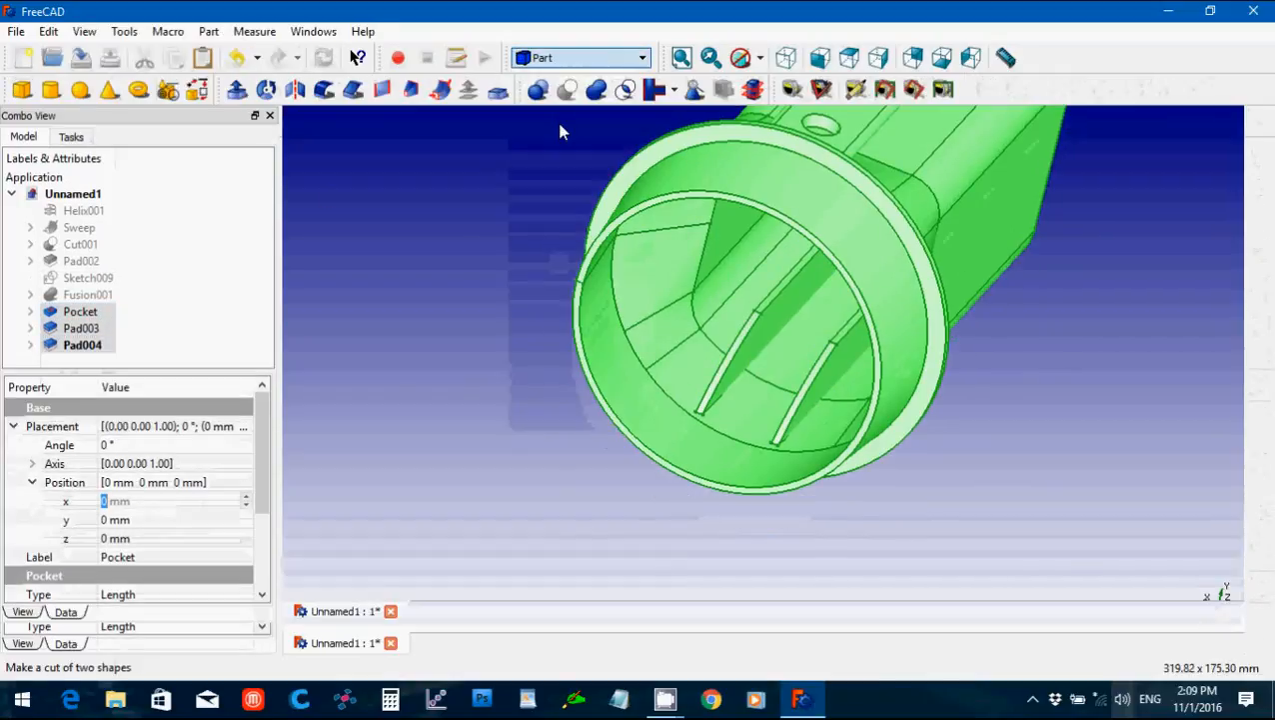
left_click(597, 89)
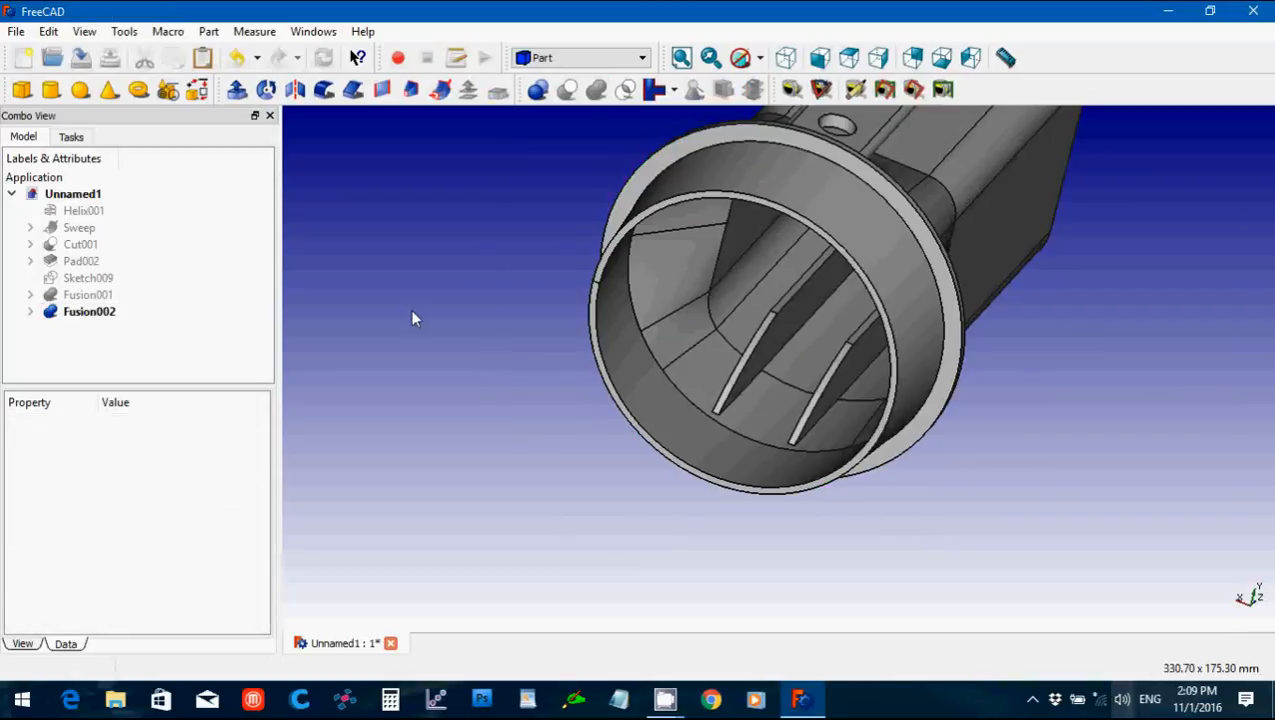
Show the thread sweep and hide the fused body, Fusion002.
left_click(90, 229)
key("space")
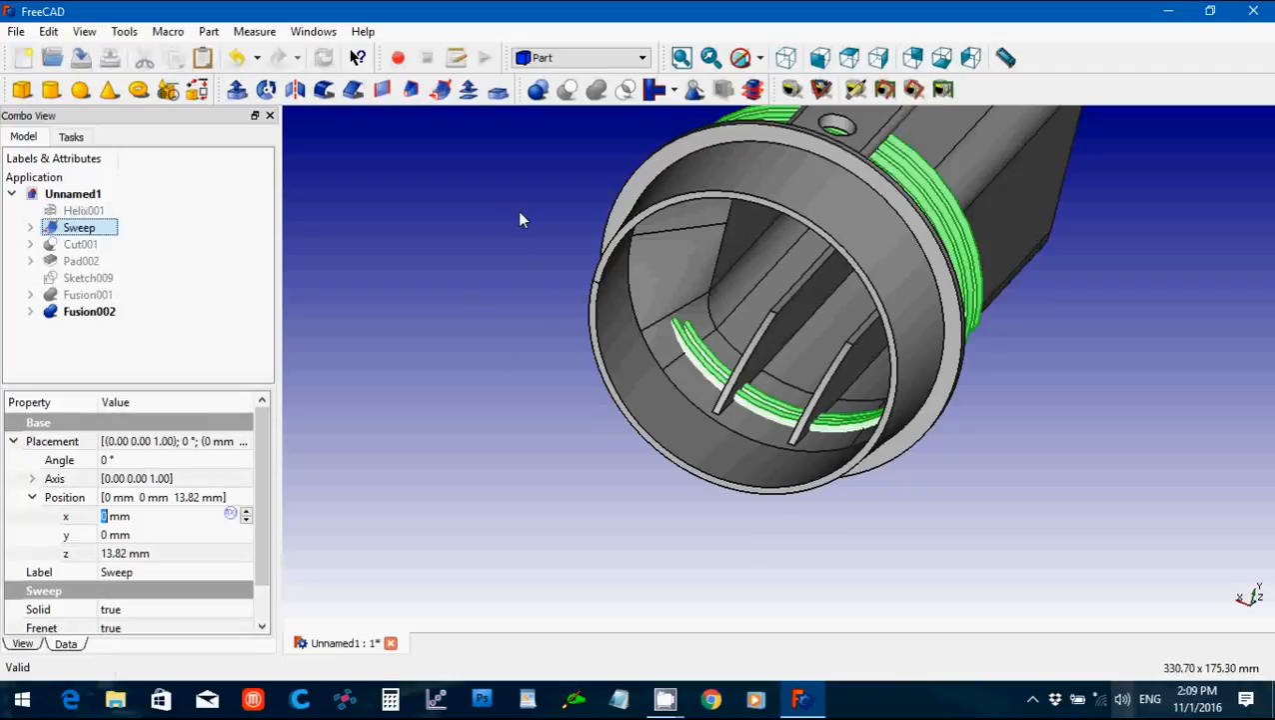
middle_click_drag(521, 218, 377, 327)
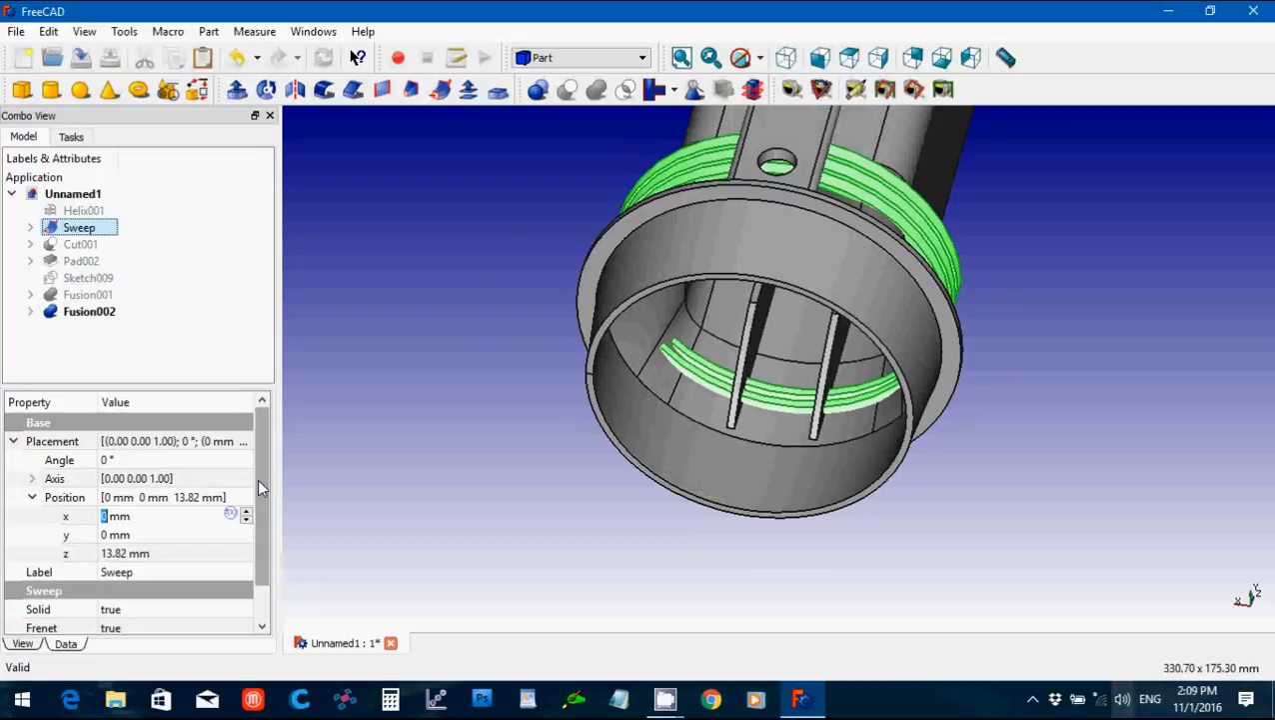
left_click(99, 313)
key("space")
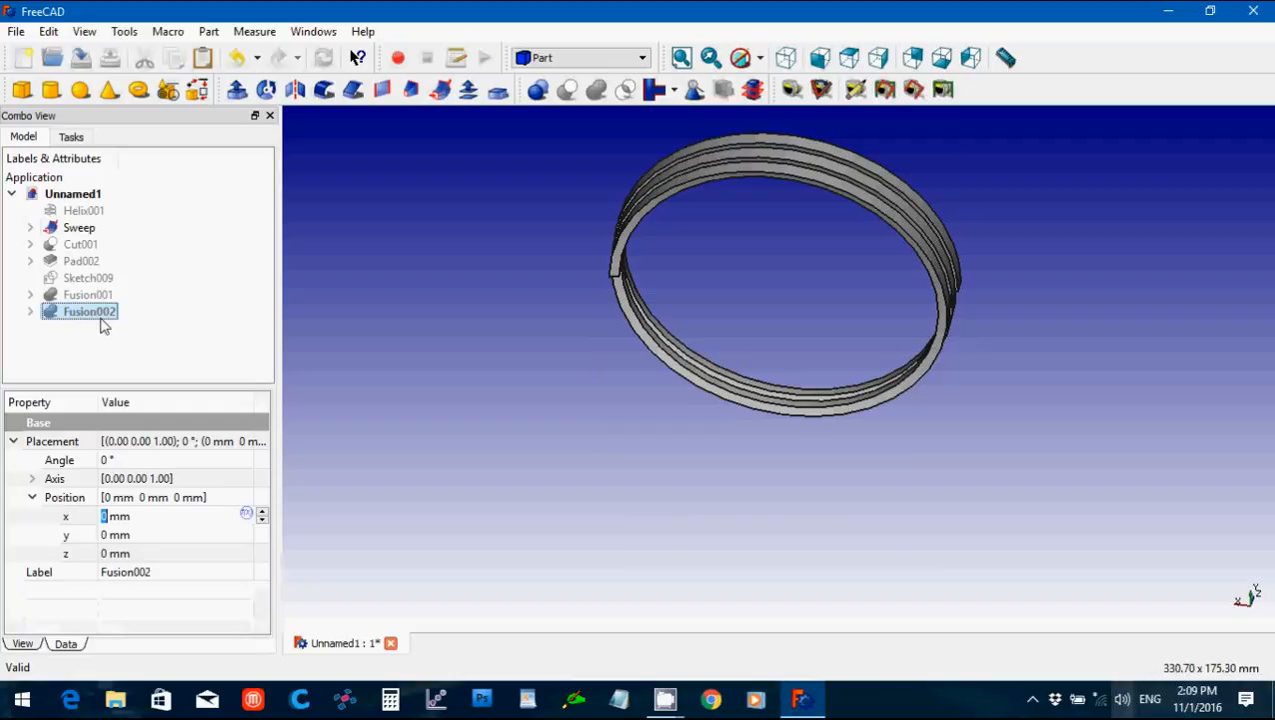
left_click(448, 387)
Hide the thread sweep and open its profile sketch, Sketch001, for editing.
left_click(30, 228)
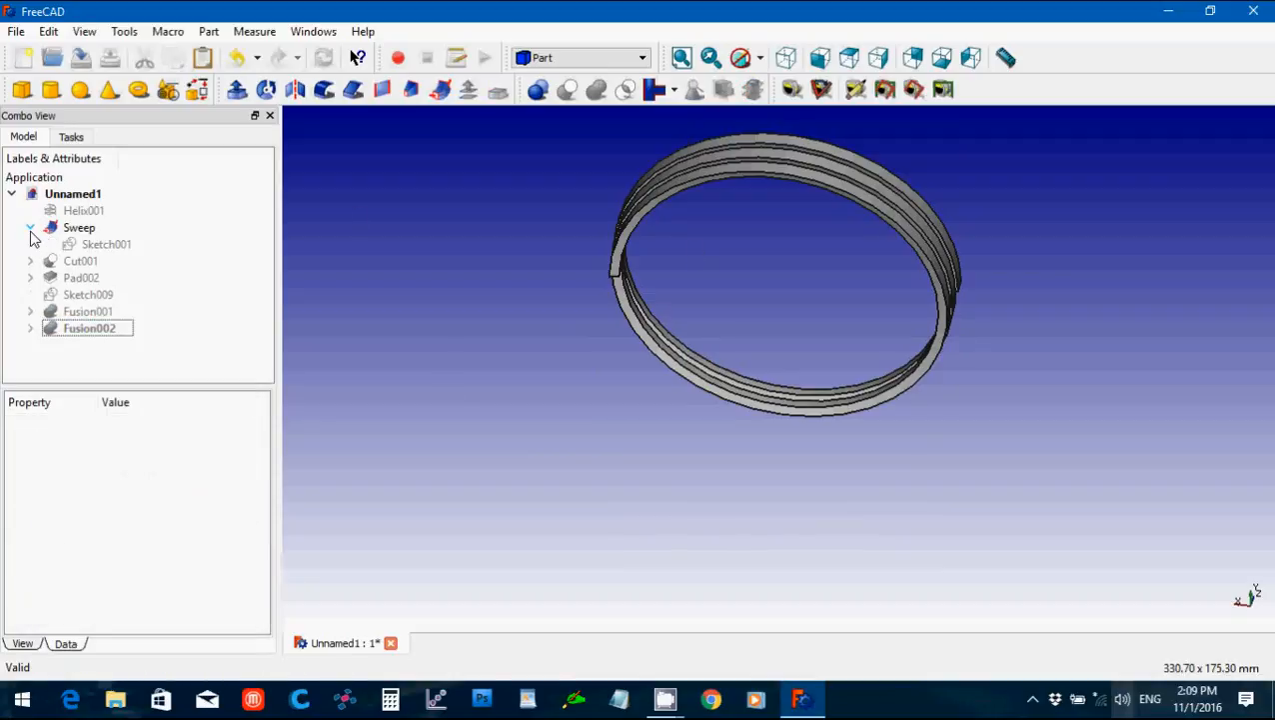
left_click(95, 245)
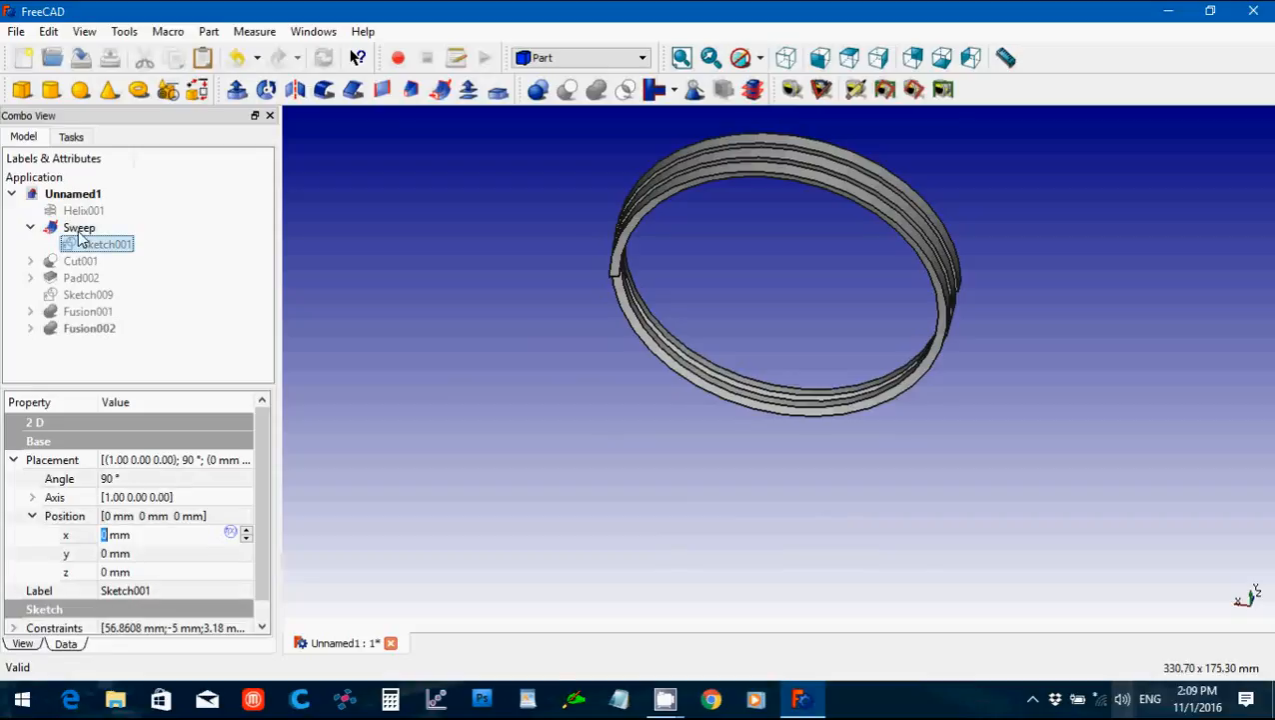
left_click(79, 230)
key("space")
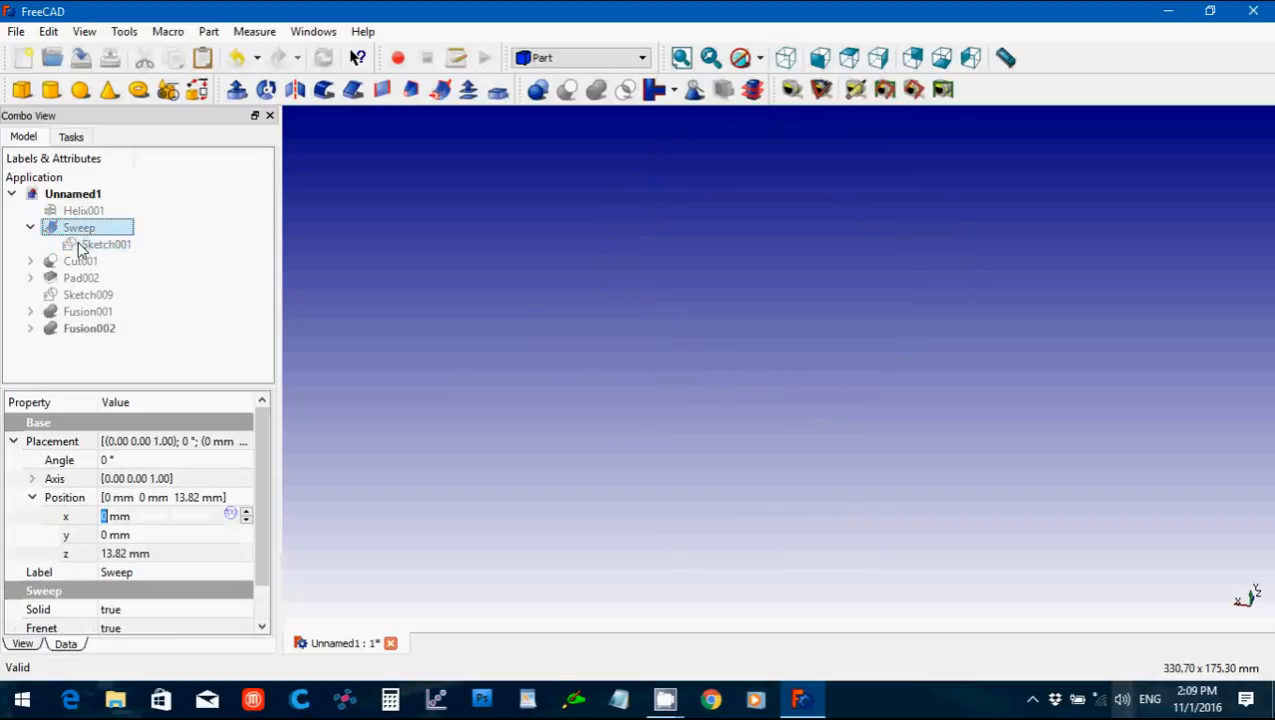
double_click(85, 244)
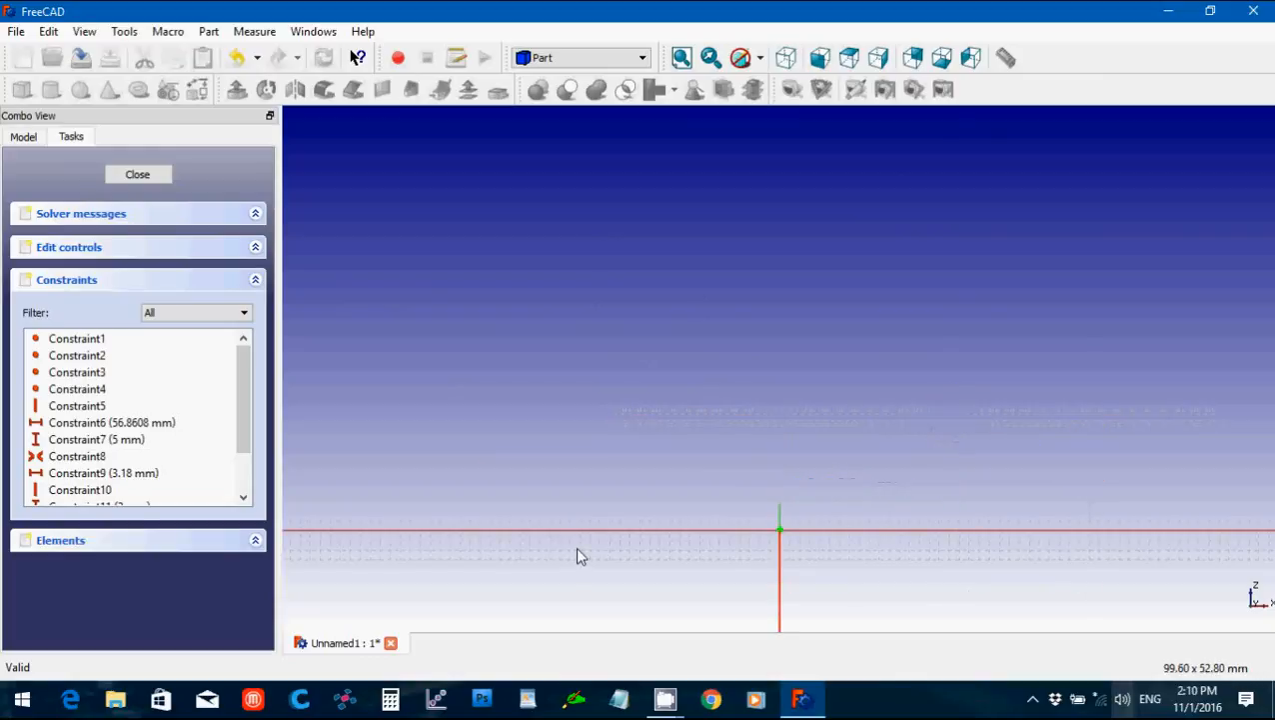
Examine the trapezoidal thread profile and its dimensions up close in Sketch001, and close the sketch.
scroll(577, 549, "down", 3)
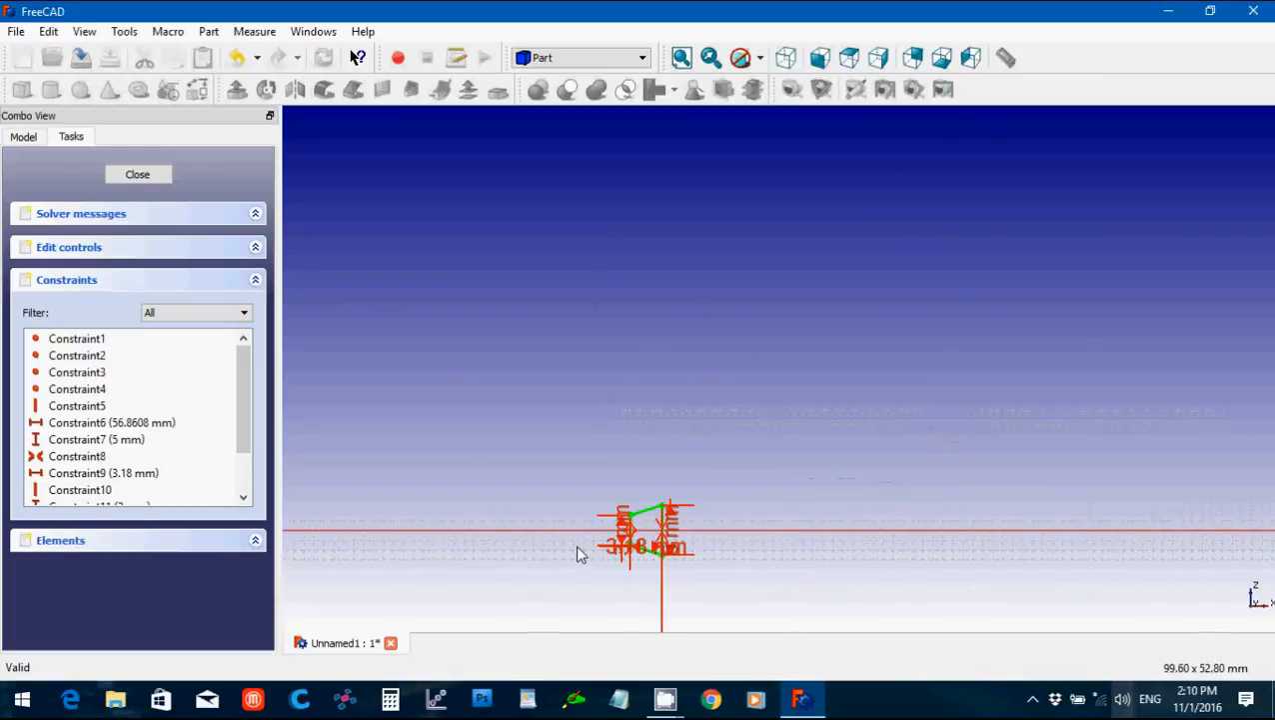
key("Up")
key("Up")
key("Up")
scroll(577, 546, "up", 4)
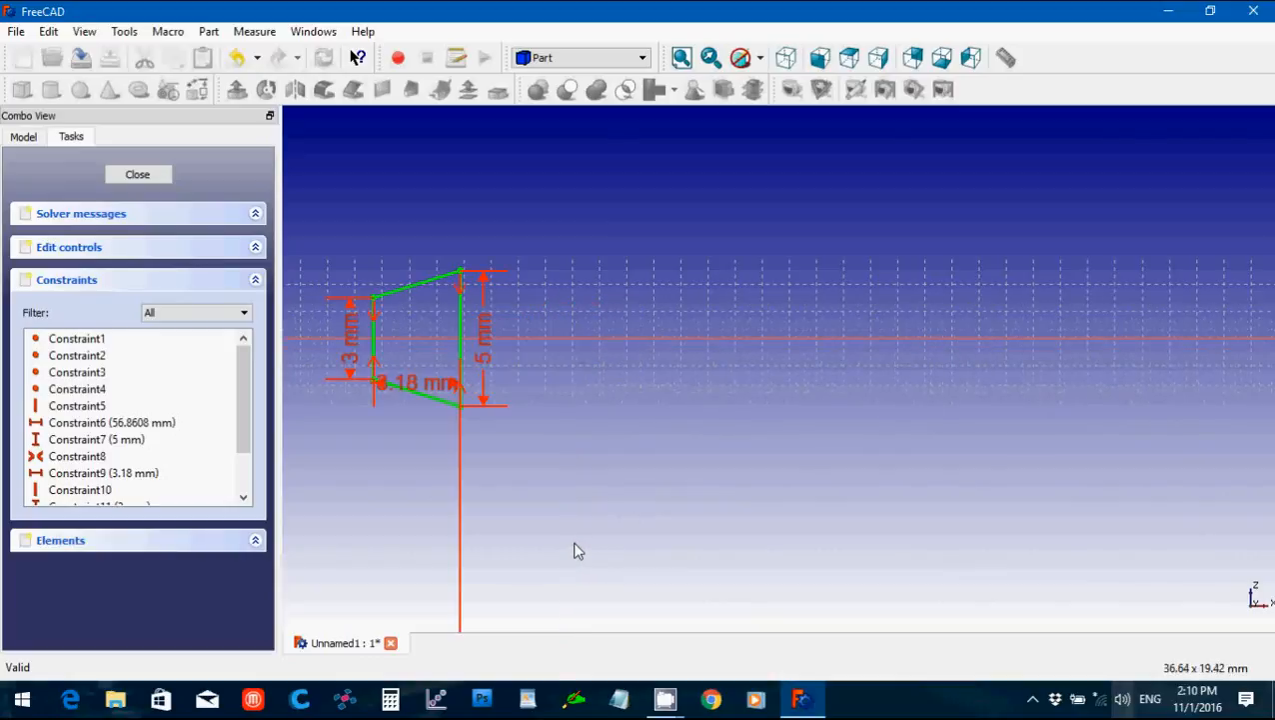
key("Left")
key("Left")
key("Right")
key("Right")
key("Right")
key("Right")
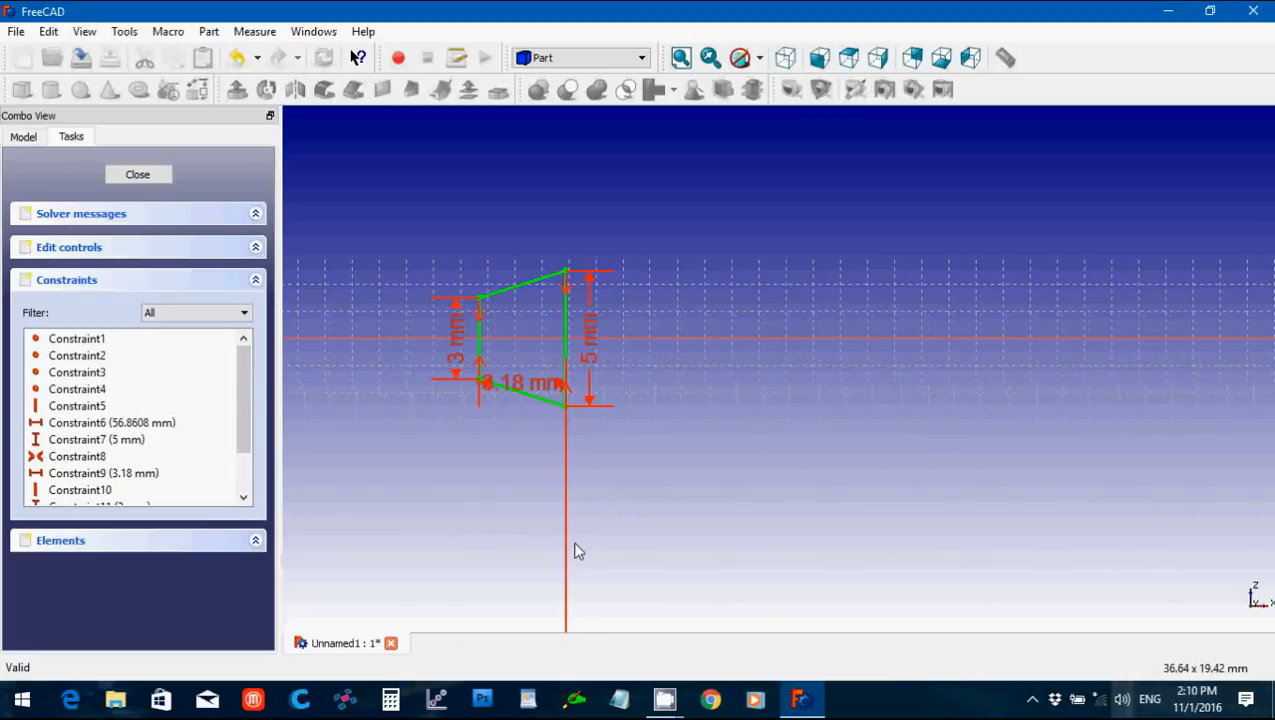
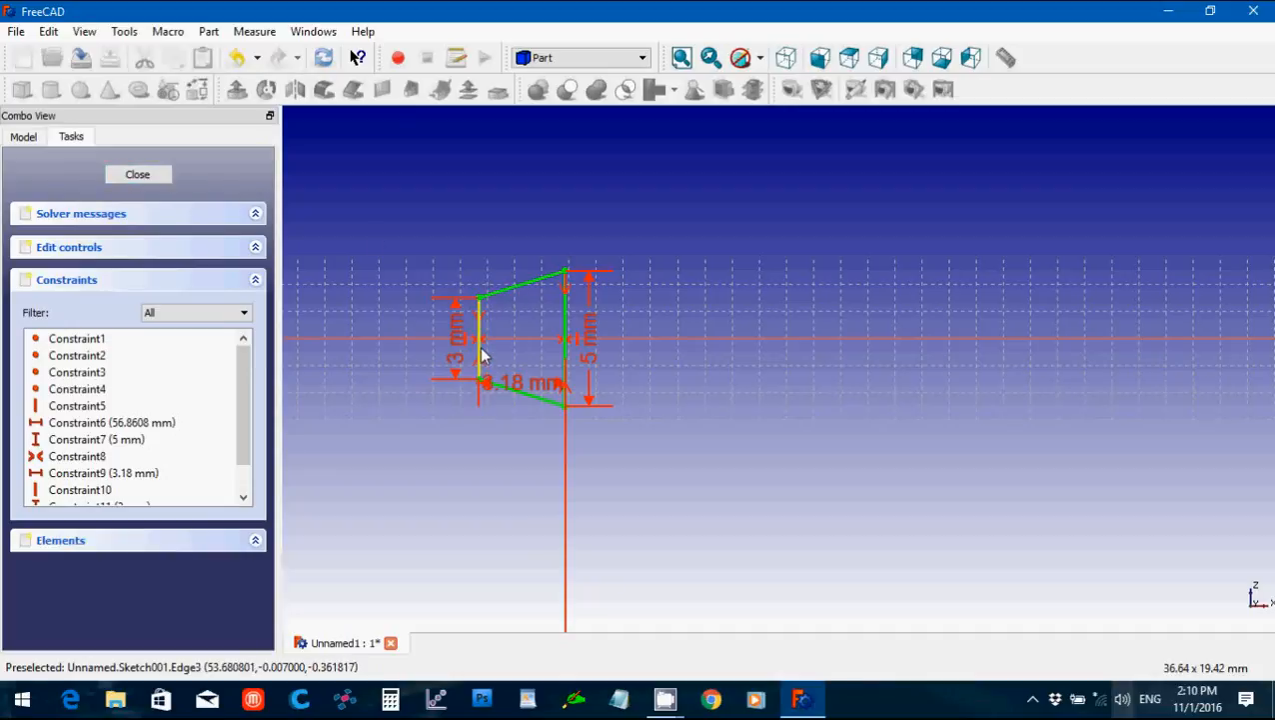
left_click(151, 174)
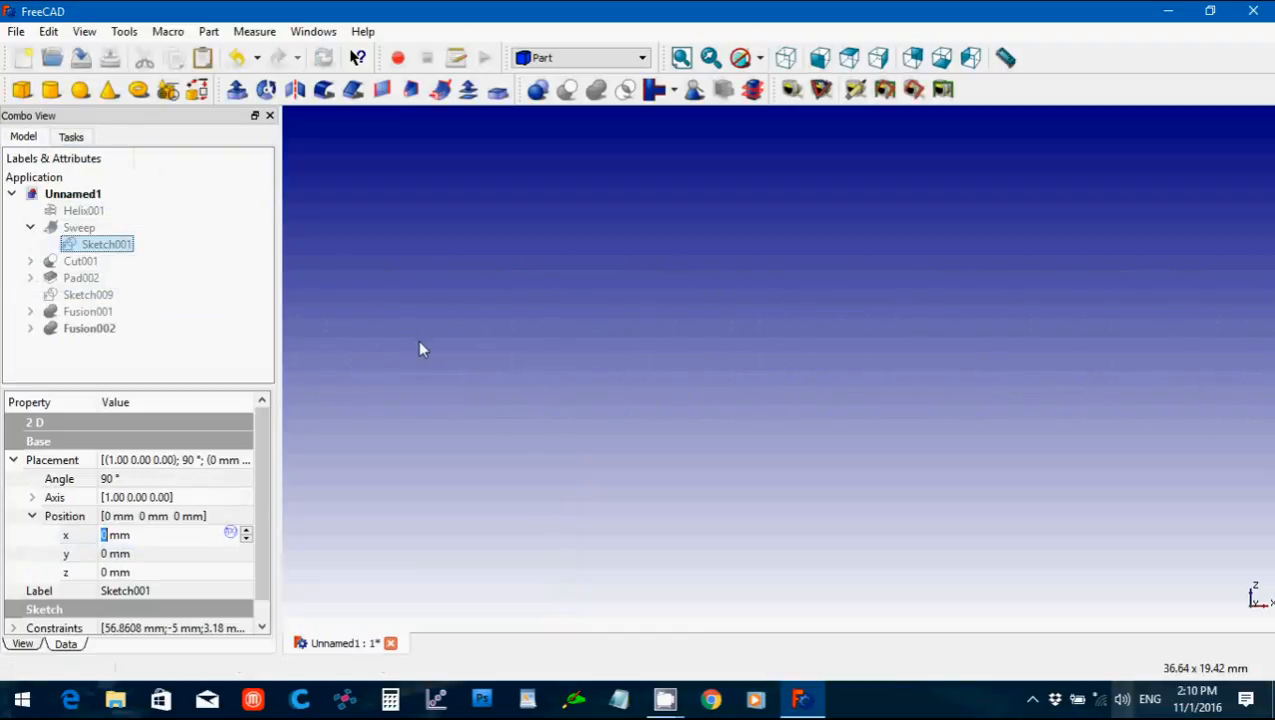
Delete the thread sweep and show its path, Helix001, and its profile, Sketch001.
left_click(84, 229)
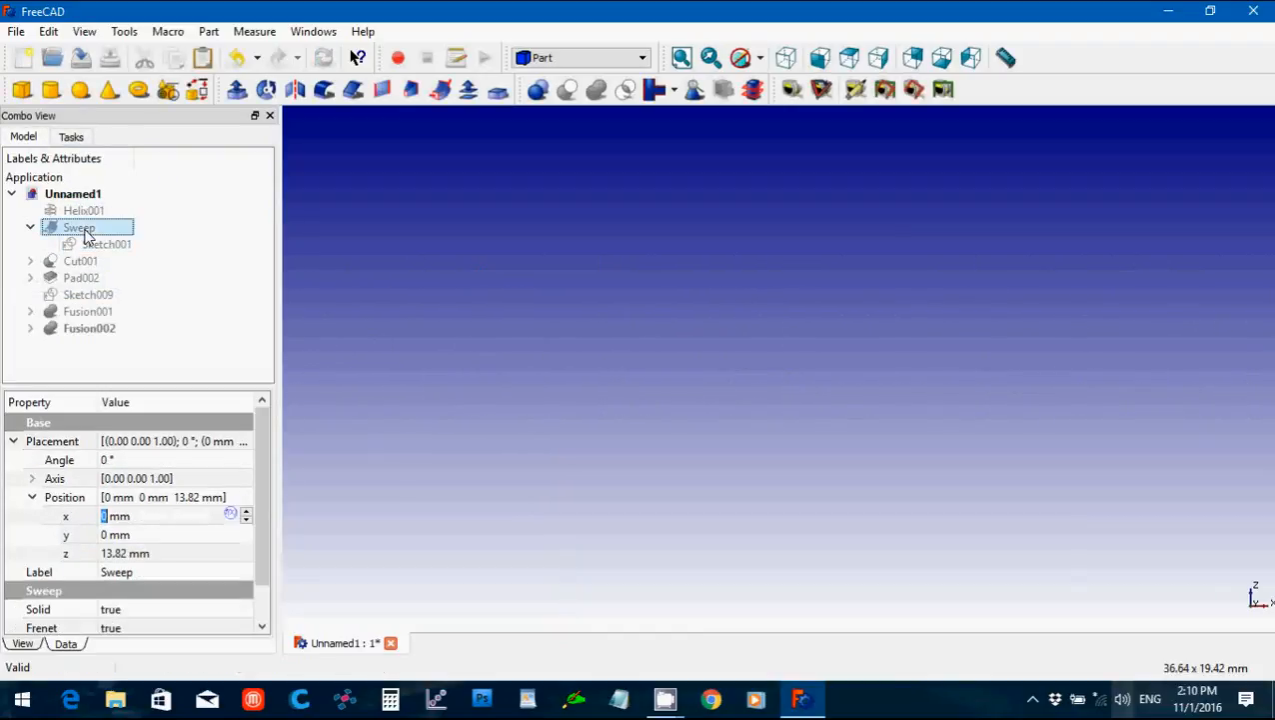
key("Delete")
left_click(84, 211)
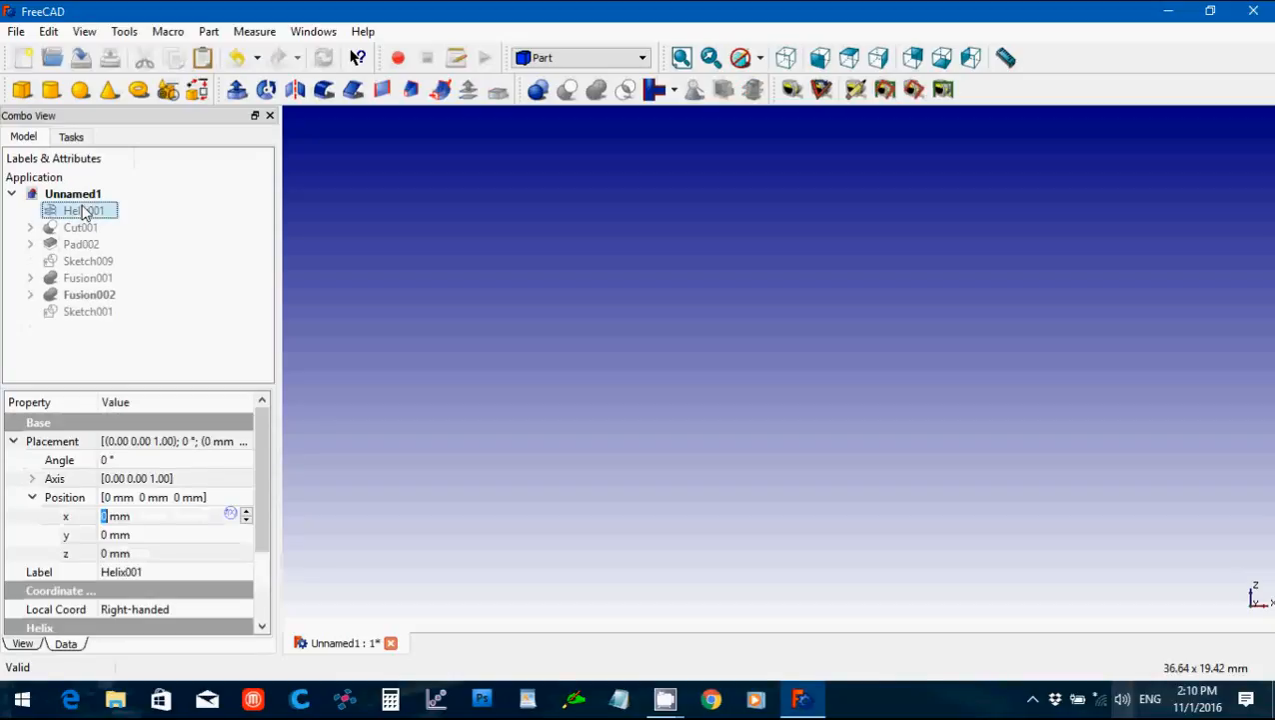
key("space")
left_click(88, 312)
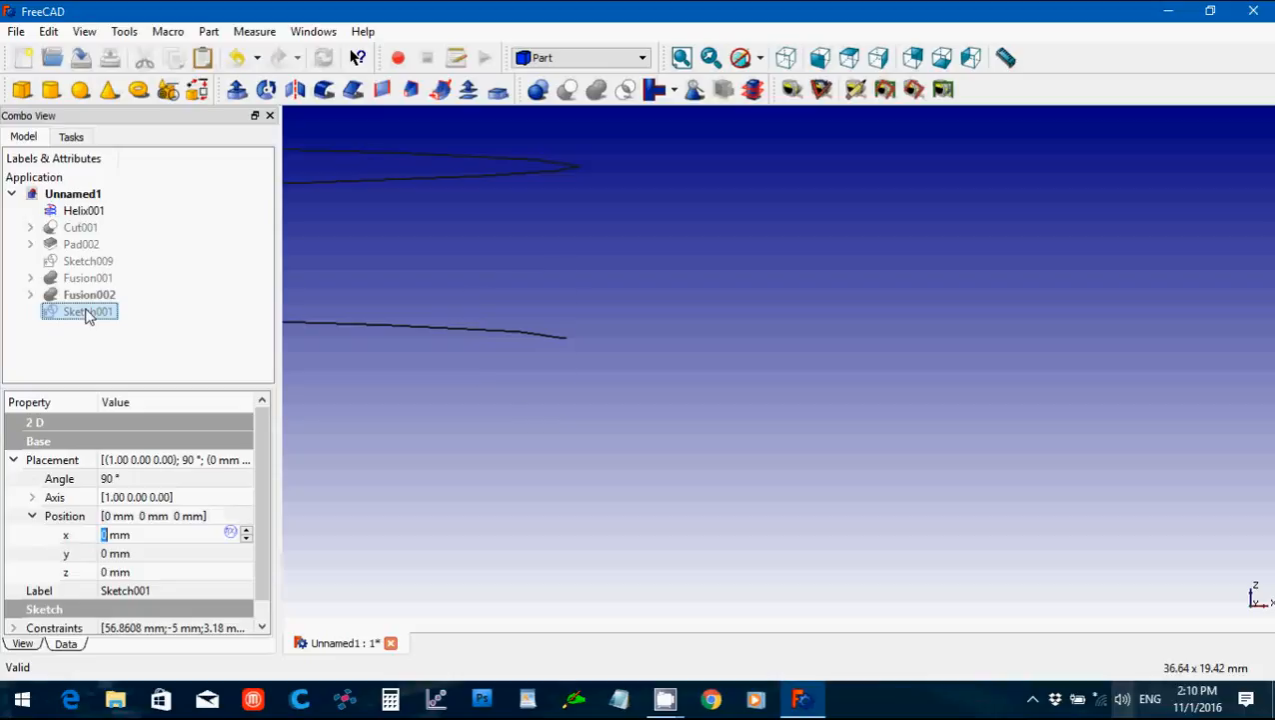
key("space")
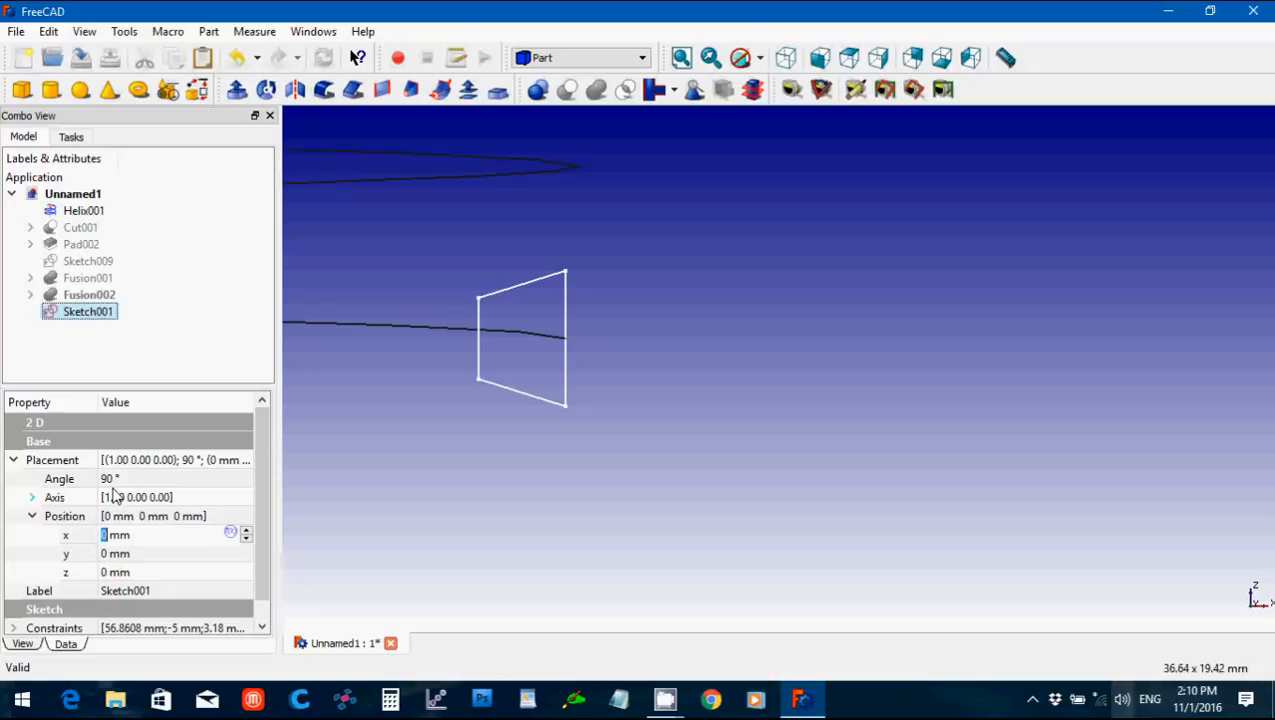
left_click(326, 494)
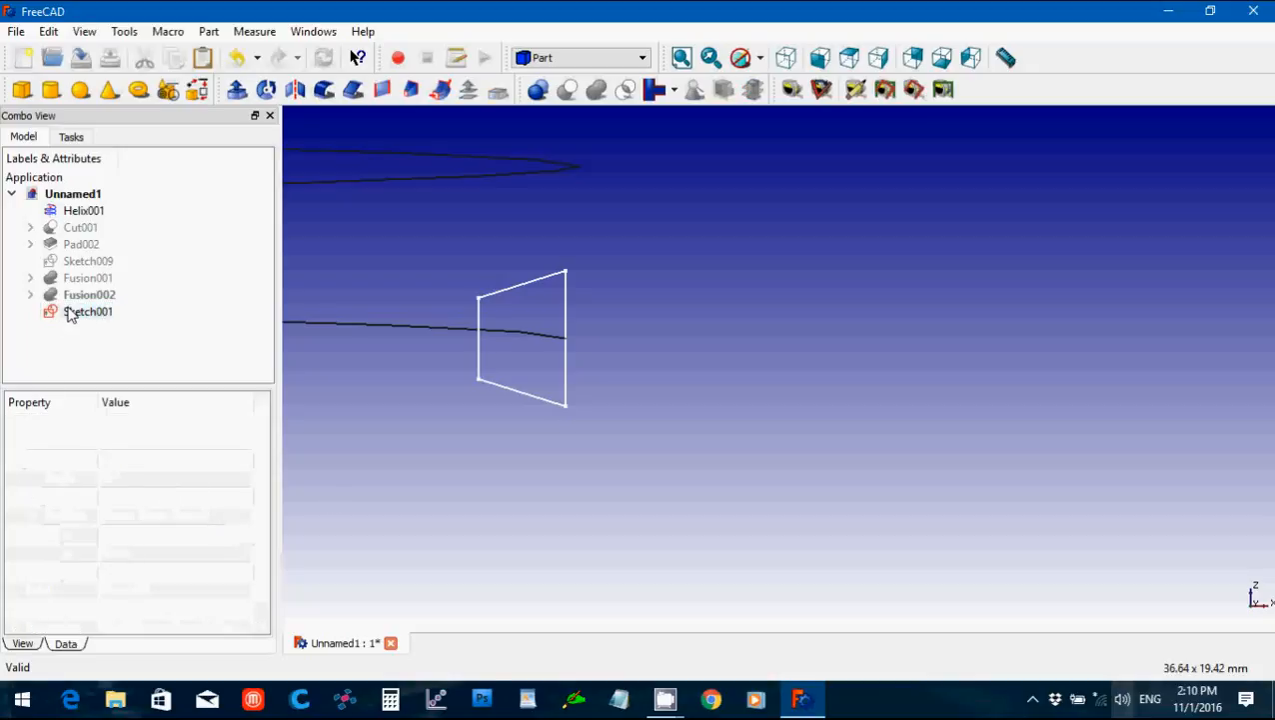
Rotate the thread profile, Sketch001, by 180° about the Z axis as an incremental placement change.
left_click(70, 312)
left_click(48, 32)
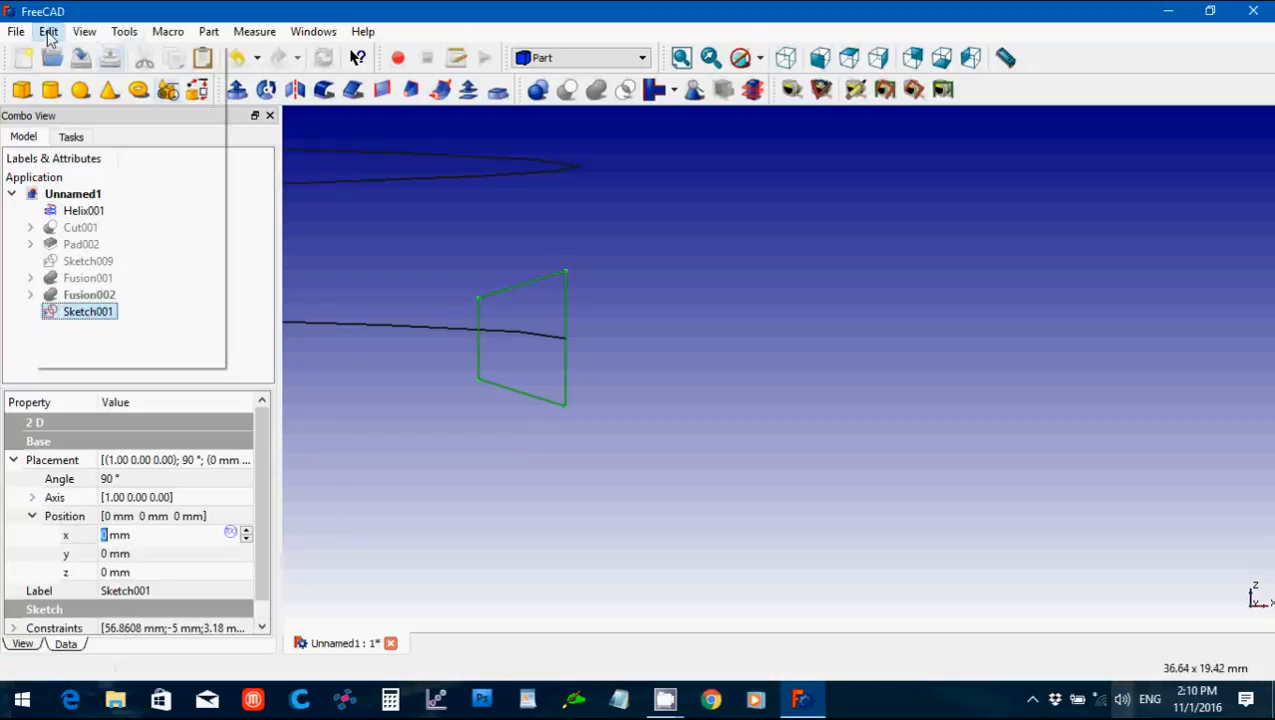
left_click(137, 286)
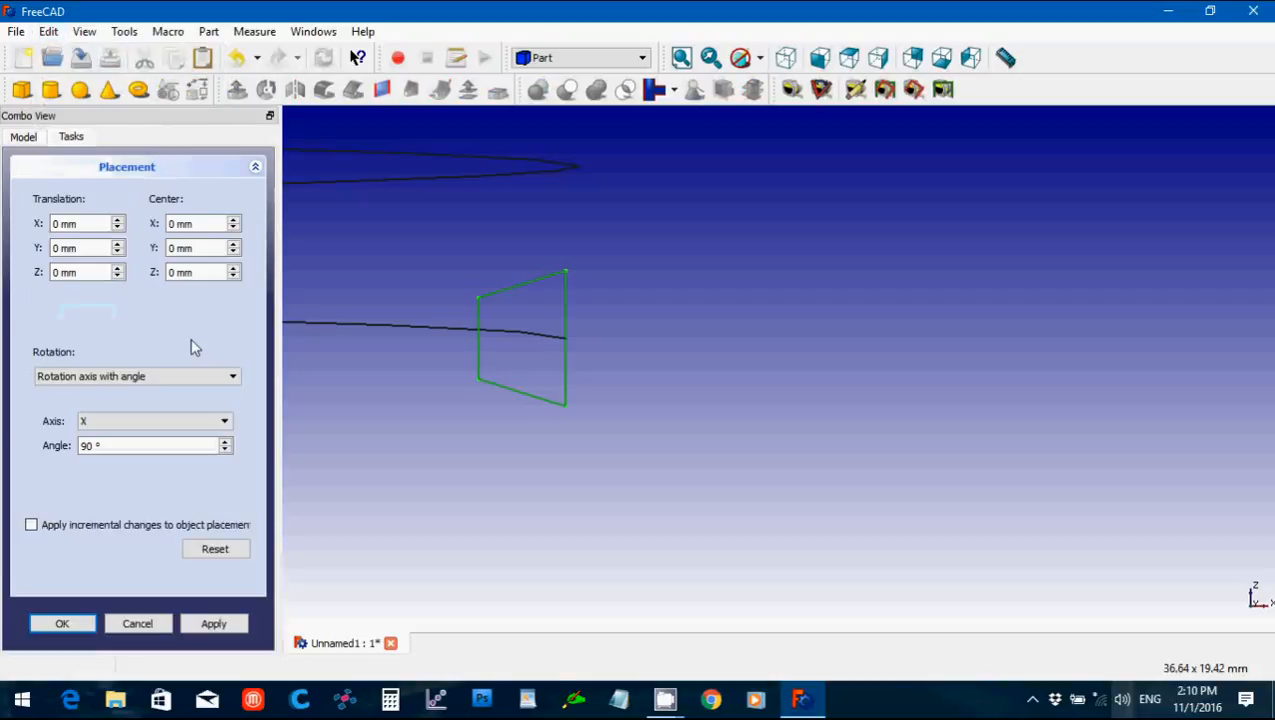
left_click(31, 525)
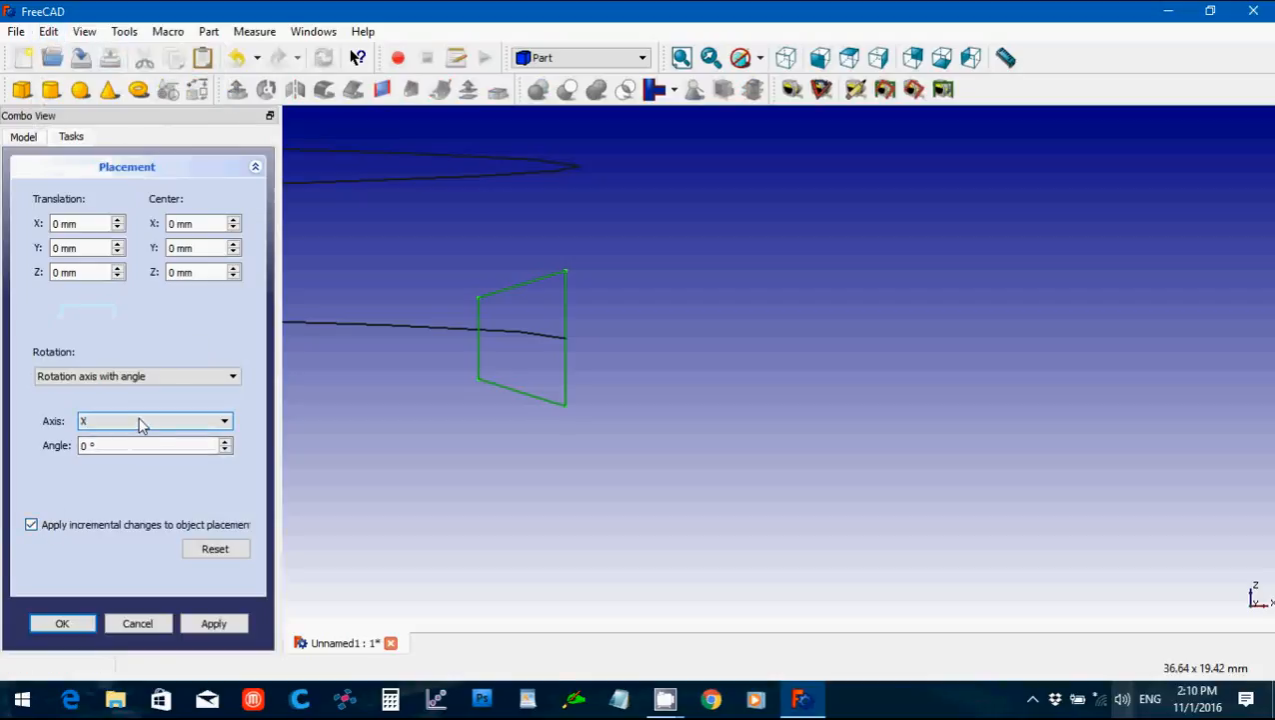
left_click(140, 425)
left_click(143, 463)
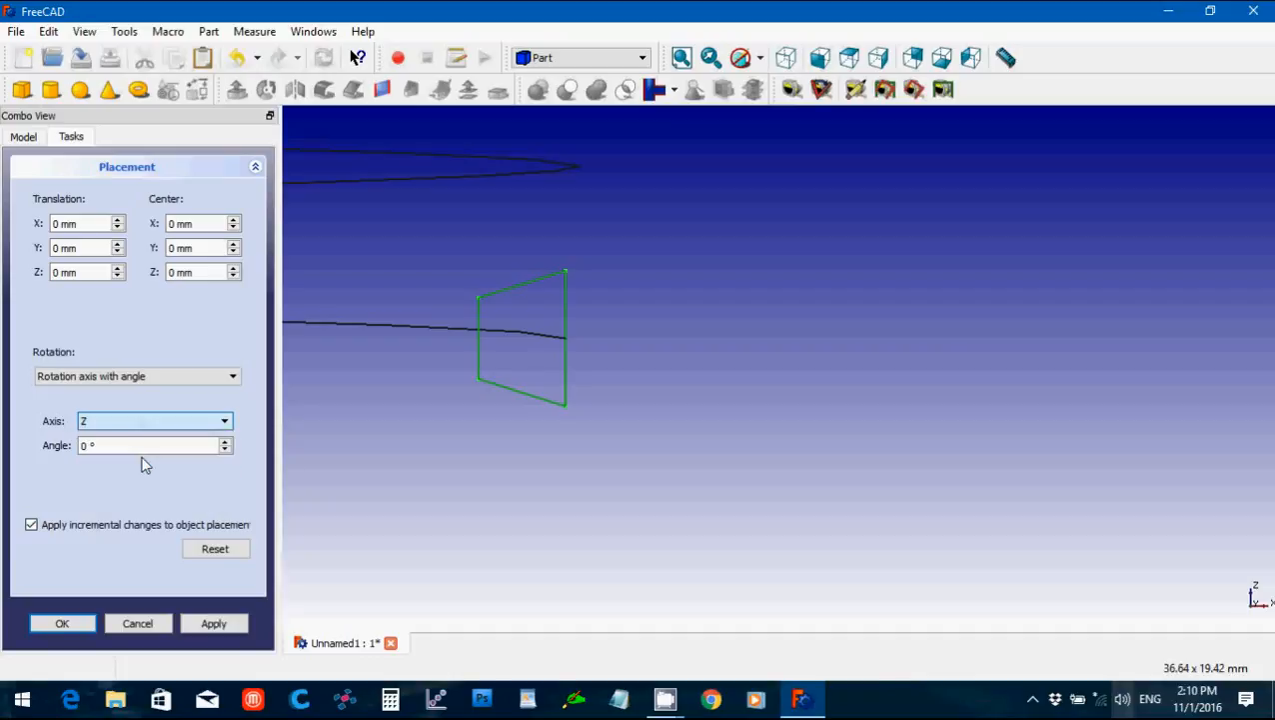
left_click(104, 420)
left_click(104, 420)
left_click(103, 444)
left_click_drag(91, 444, 60, 444)
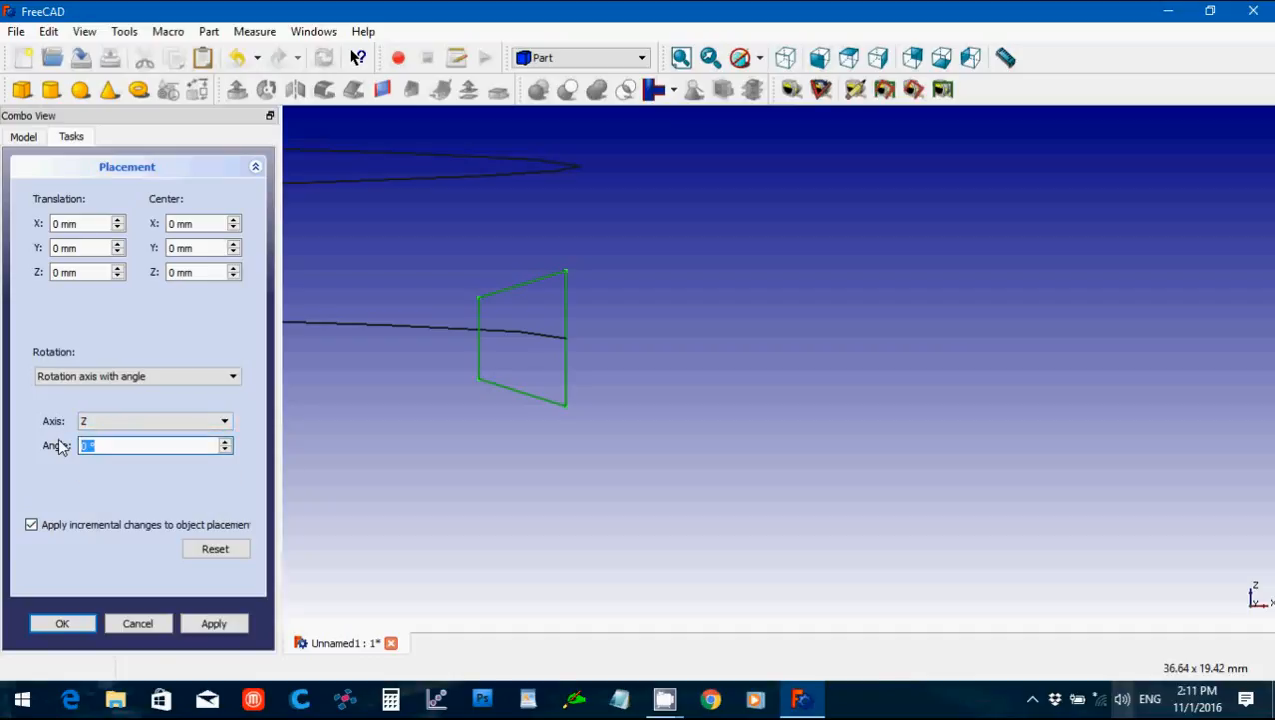
type("180")
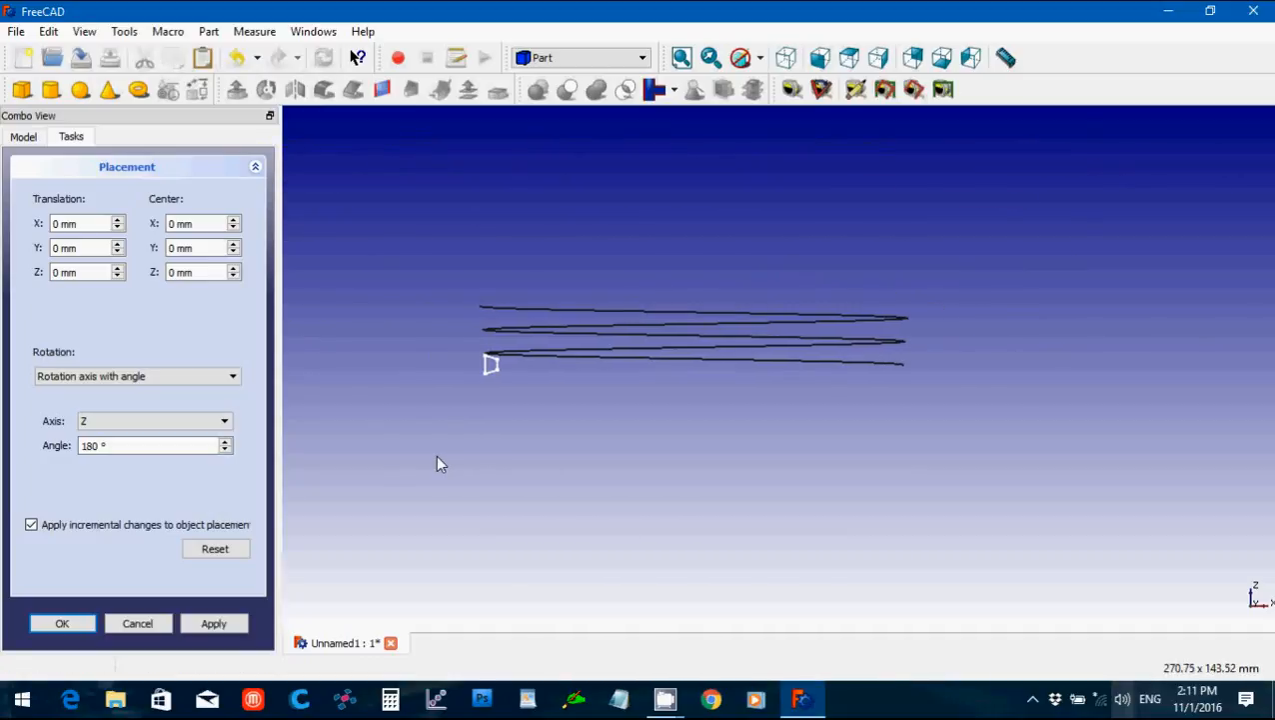
Try to translate the rotated thread profile 17 mm along X as part of its incremental placement change.
double_click(85, 224)
scroll(85, 223, "up", 10)
left_click(86, 249)
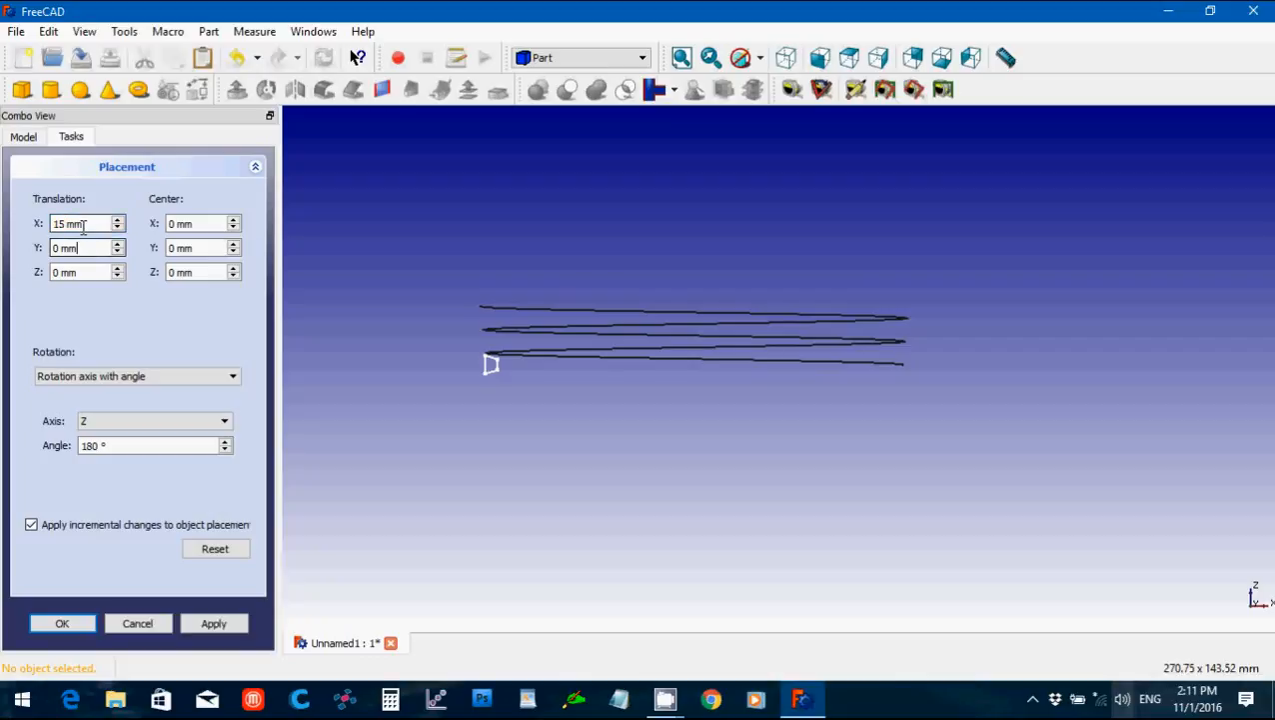
left_click(85, 224)
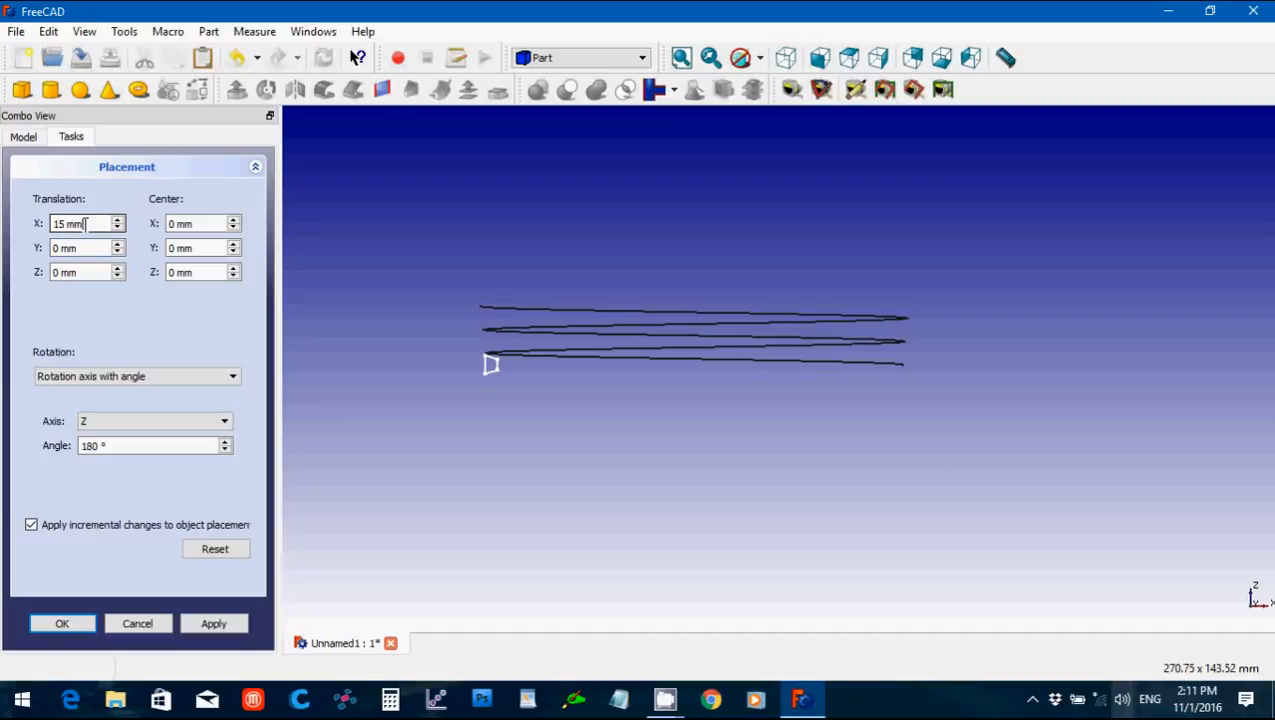
double_click(97, 224)
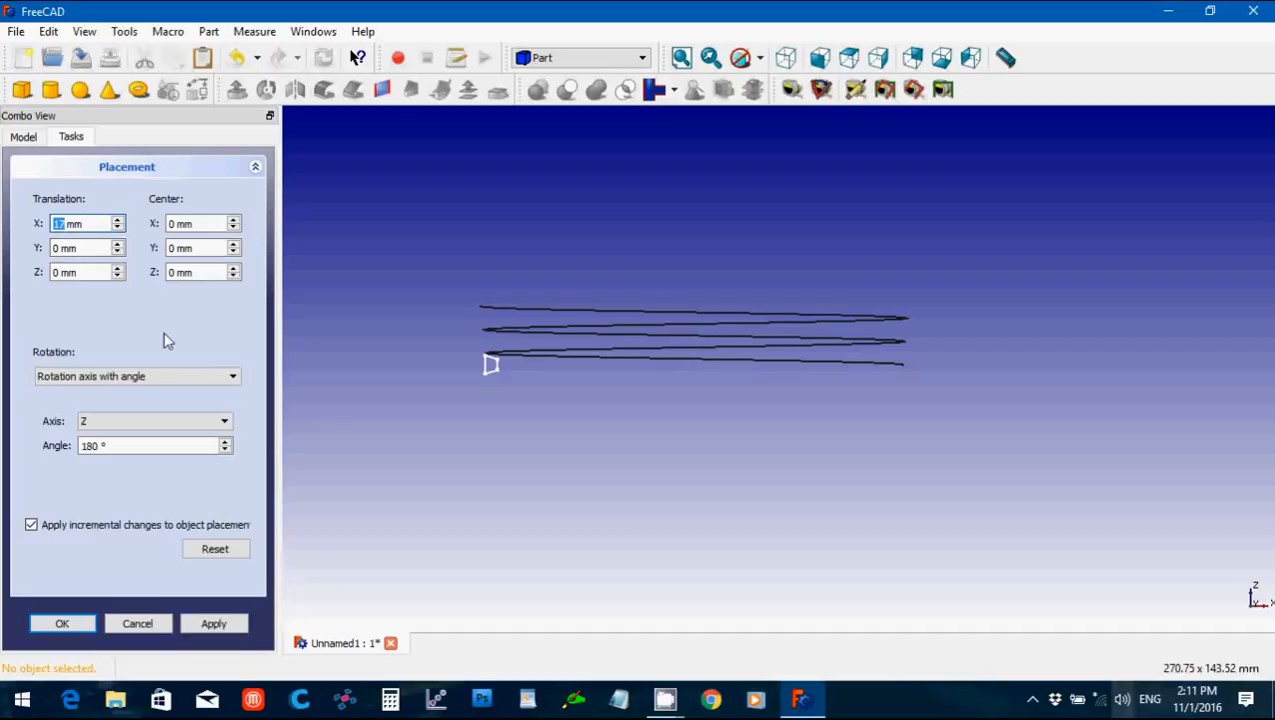
Select Sketch001 and translate it 114 mm along X together with the rotation, so the profile sits at the helix start.
left_click(22, 137)
left_click(86, 312)
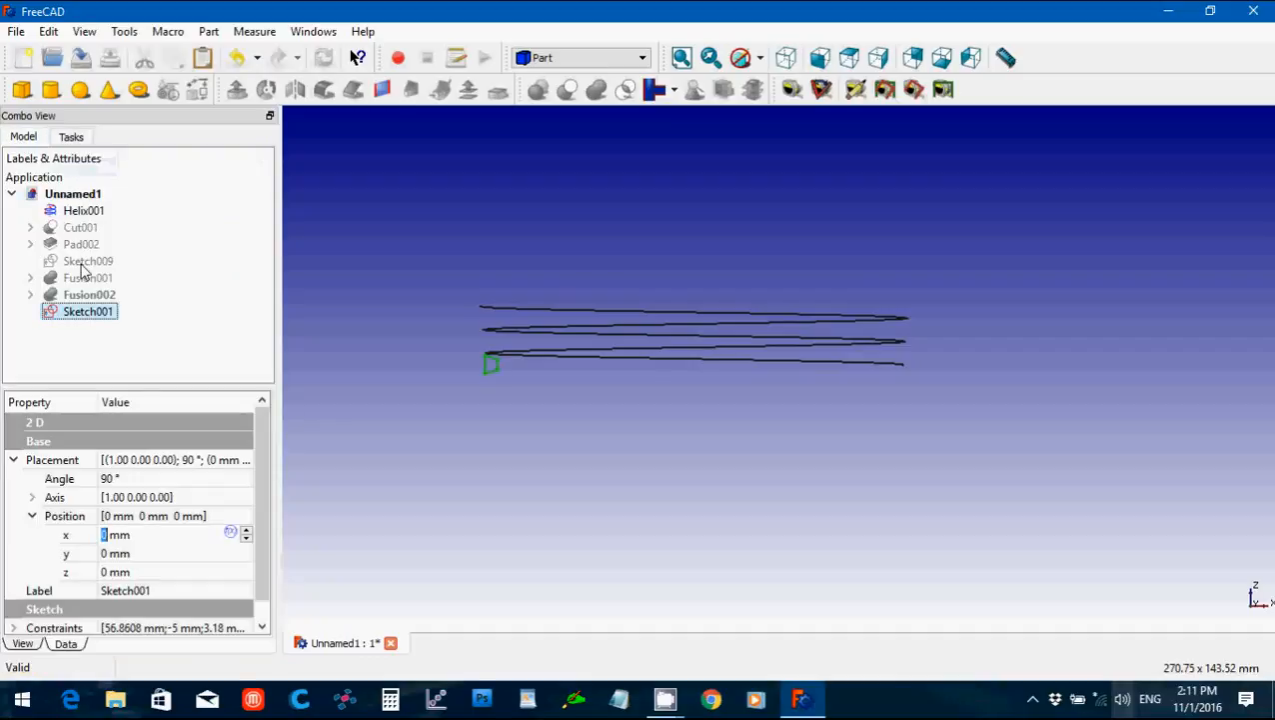
left_click(70, 137)
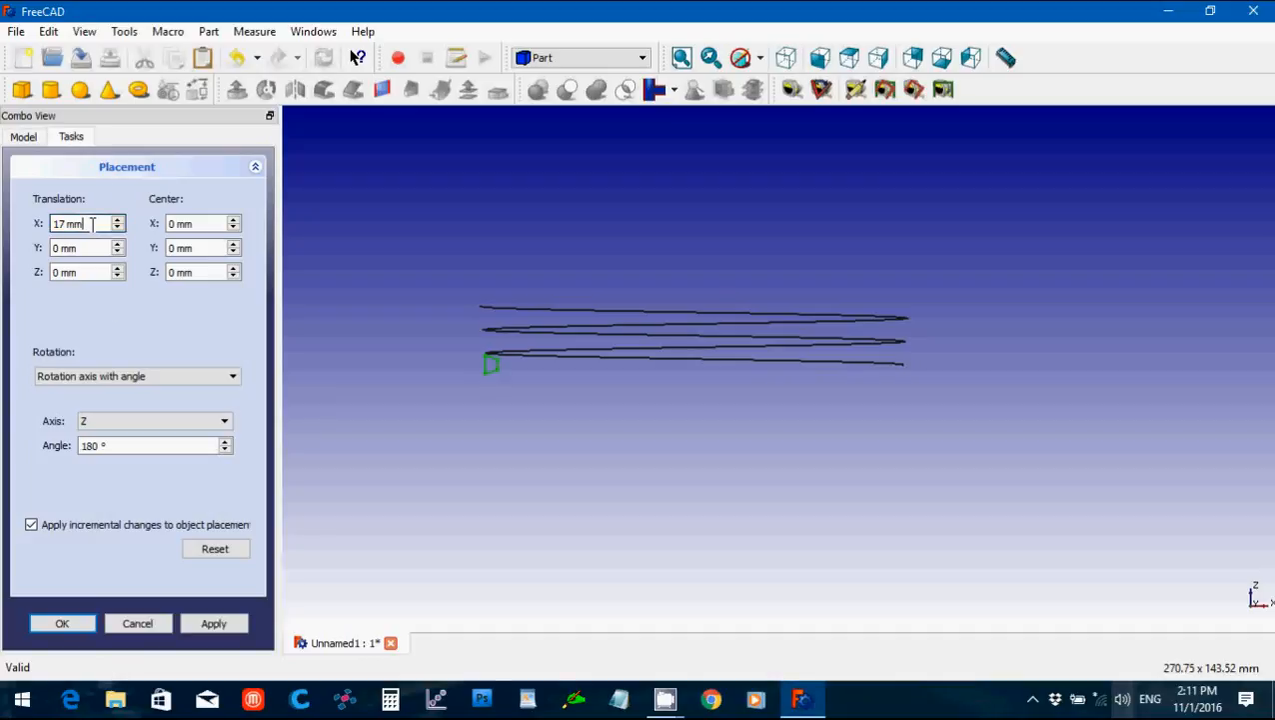
scroll(92, 224, "up", 20)
scroll(92, 224, "up", 20)
scroll(90, 224, "up", 20)
scroll(90, 224, "up", 20)
scroll(90, 224, "up", 4)
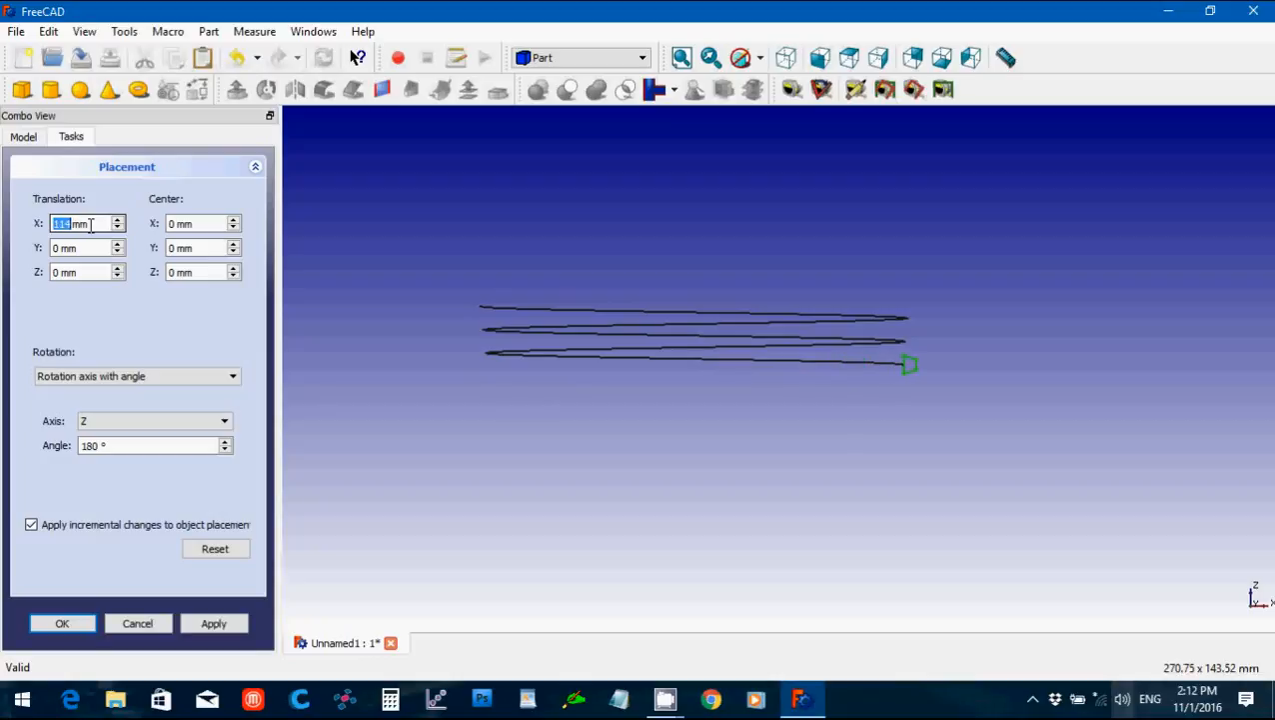
left_click(43, 629)
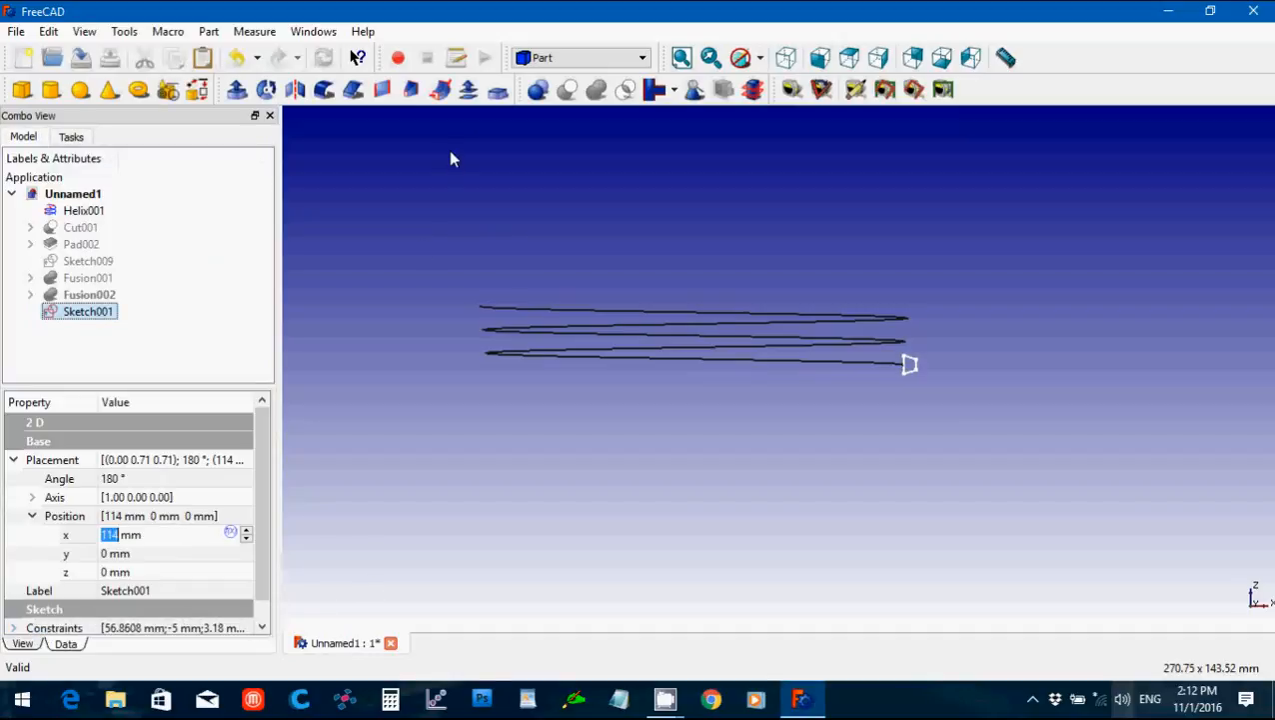
Sweep the Sketch001 profile along Helix001 with the solid and Frenet options enabled.
left_click(440, 90)
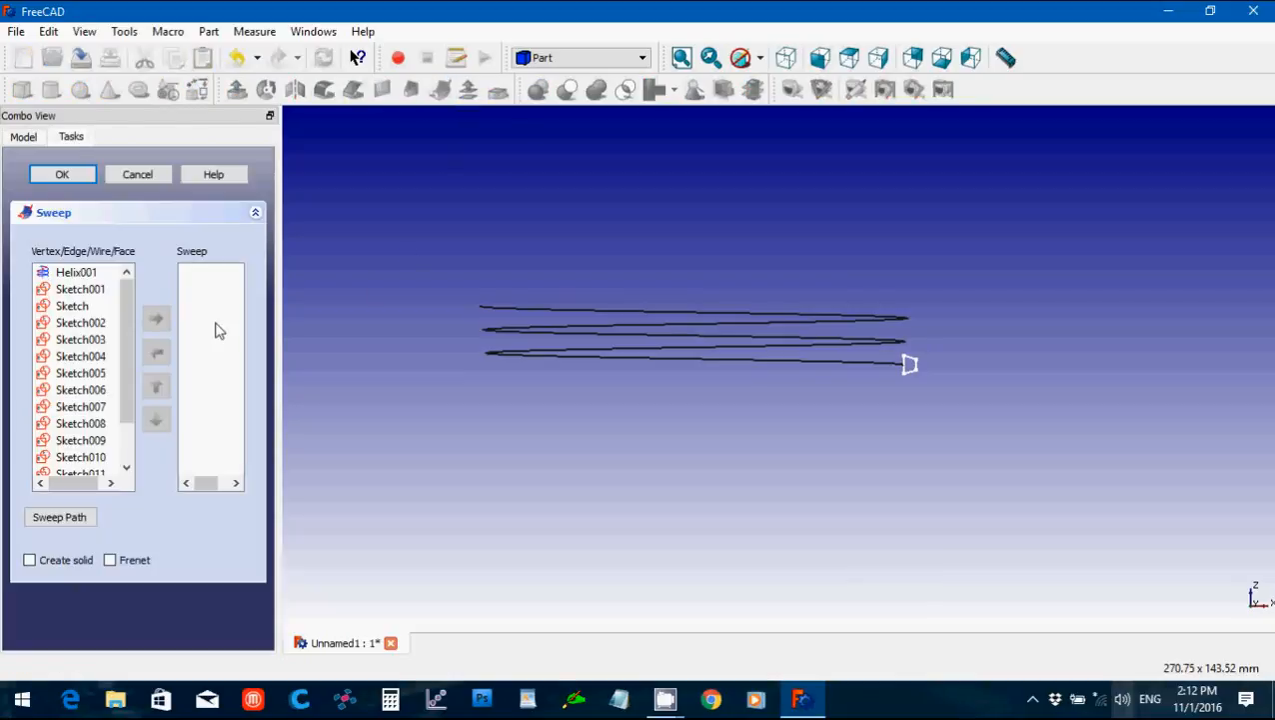
left_click(98, 289)
left_click(154, 319)
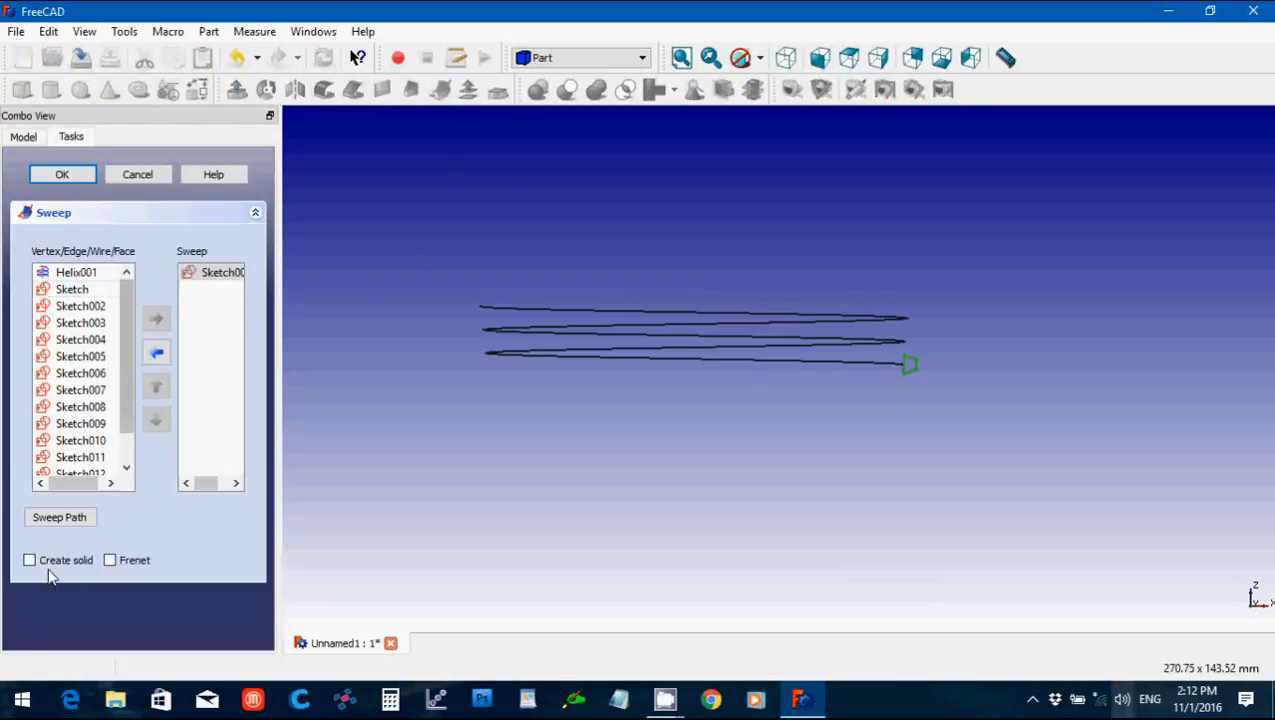
left_click(30, 560)
left_click(25, 138)
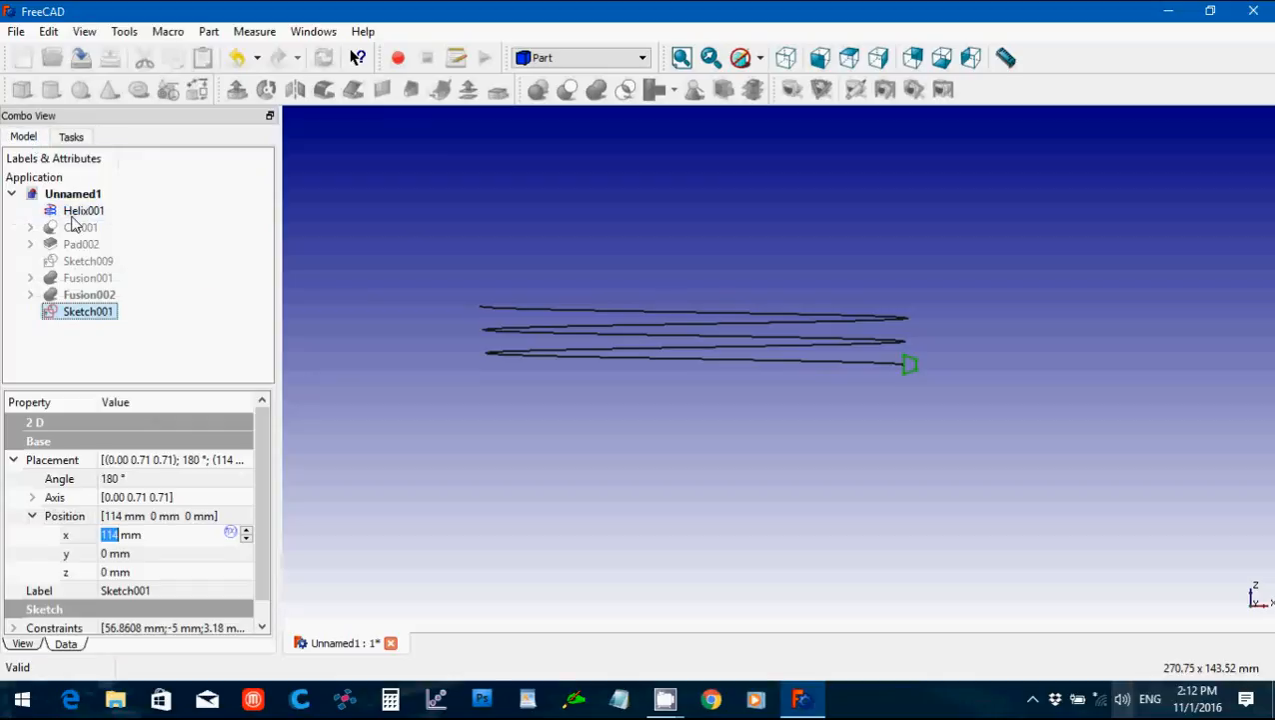
left_click(72, 213)
left_click(67, 142)
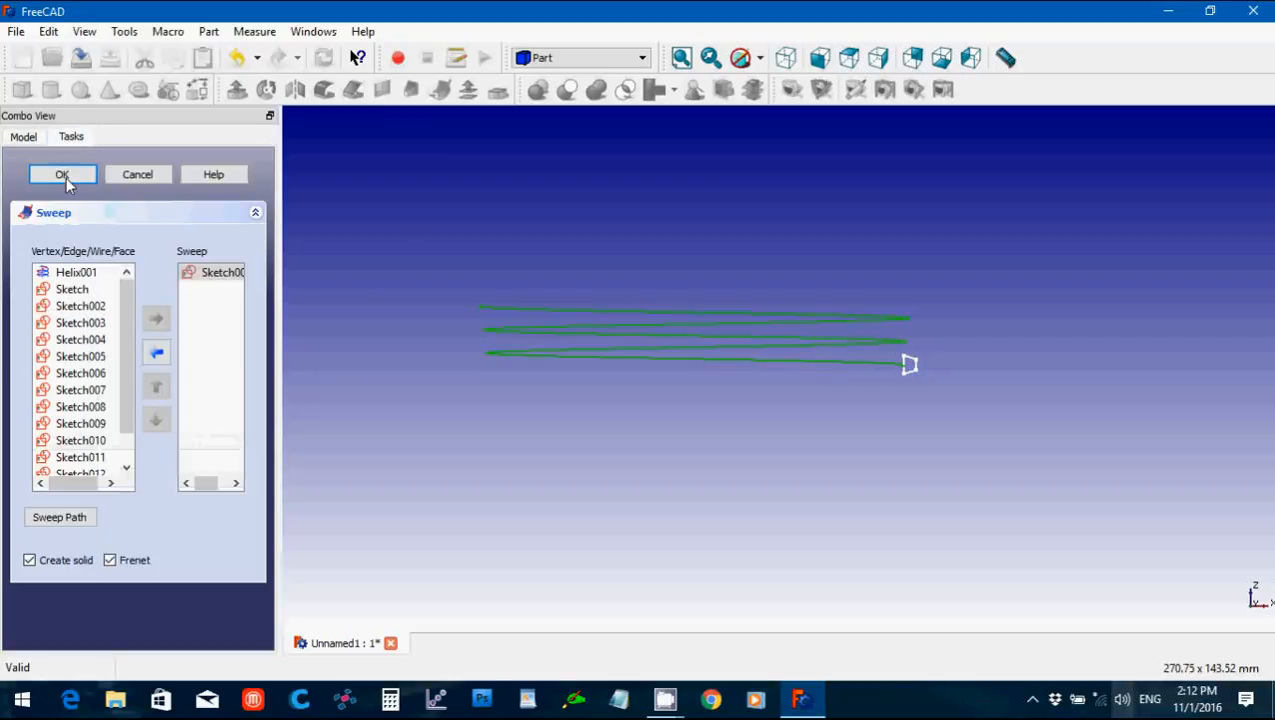
left_click(62, 176)
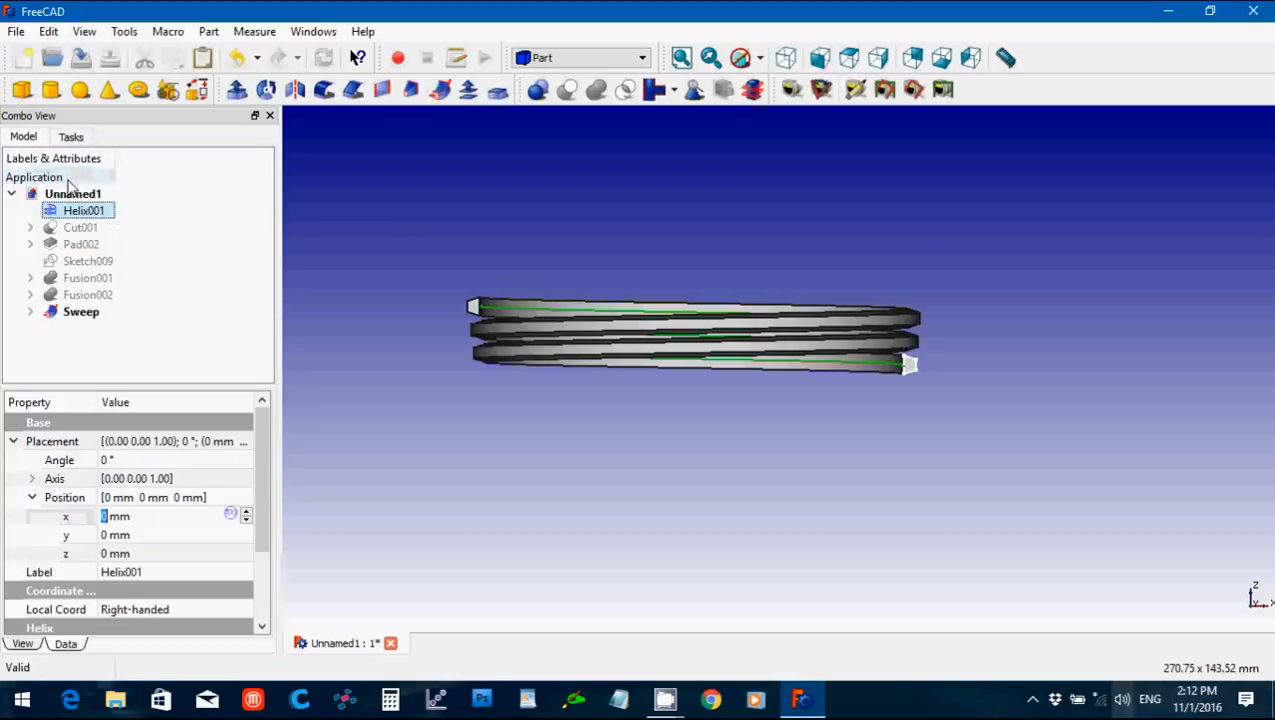
Hide the sweep path, Helix001, and the sweep's profile, Sketch001.
left_click(73, 316)
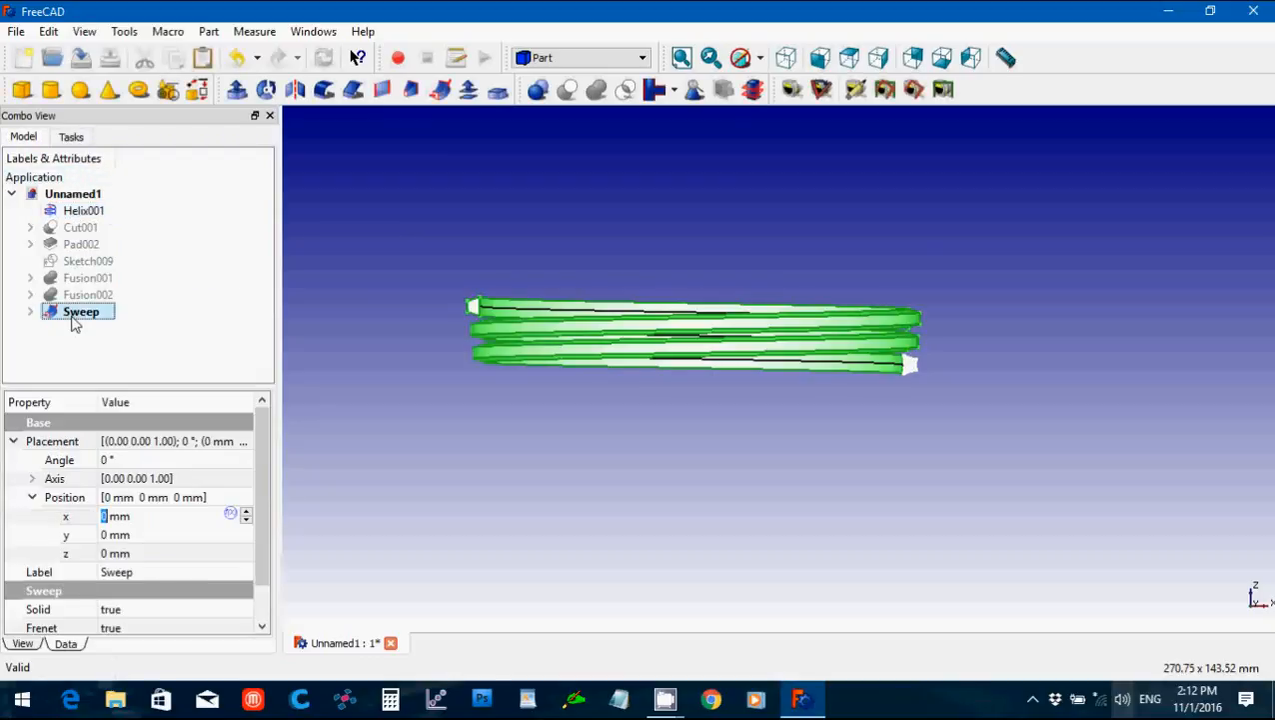
left_click(55, 209)
key("space")
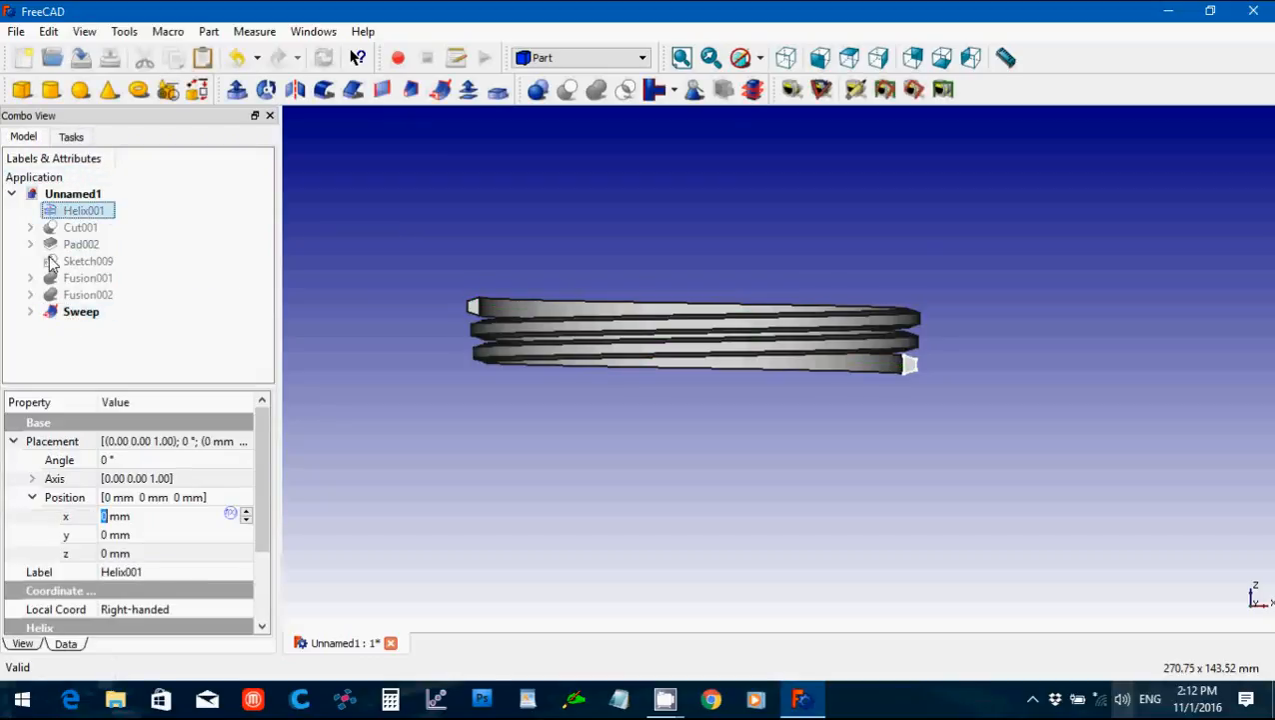
left_click(28, 312)
left_click(69, 329)
key("space")
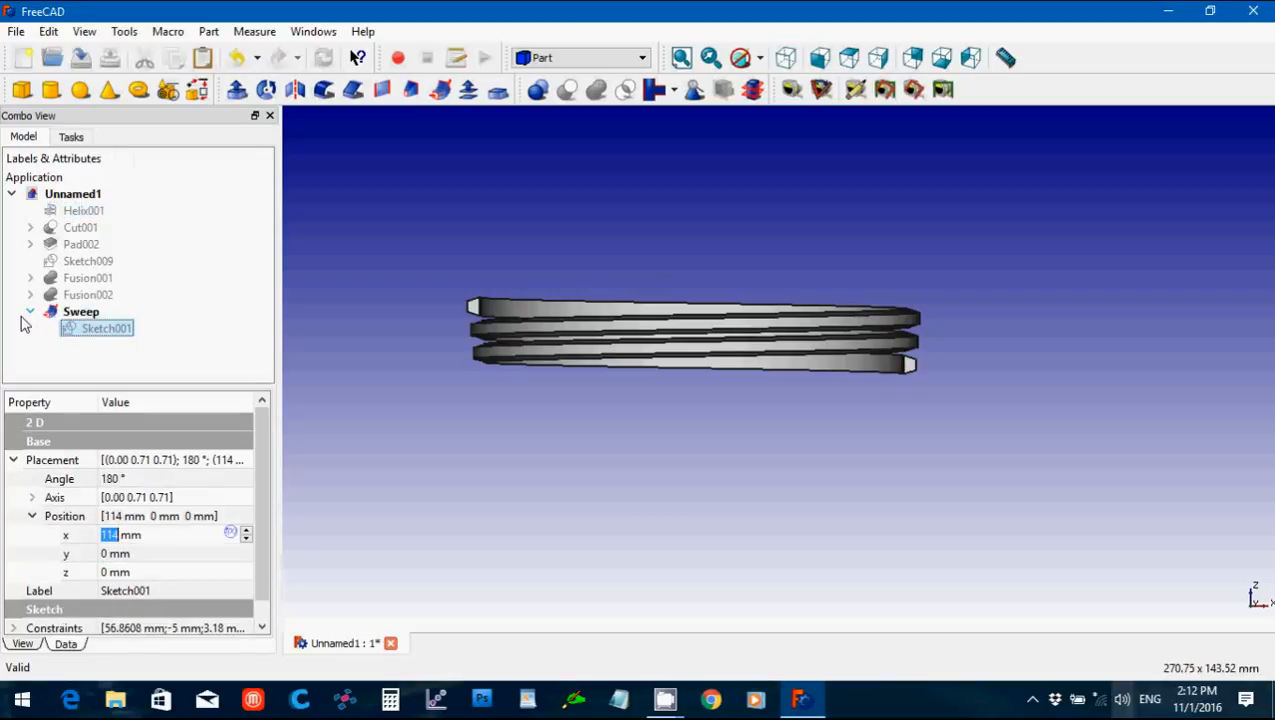
left_click(28, 314)
left_click(142, 341)
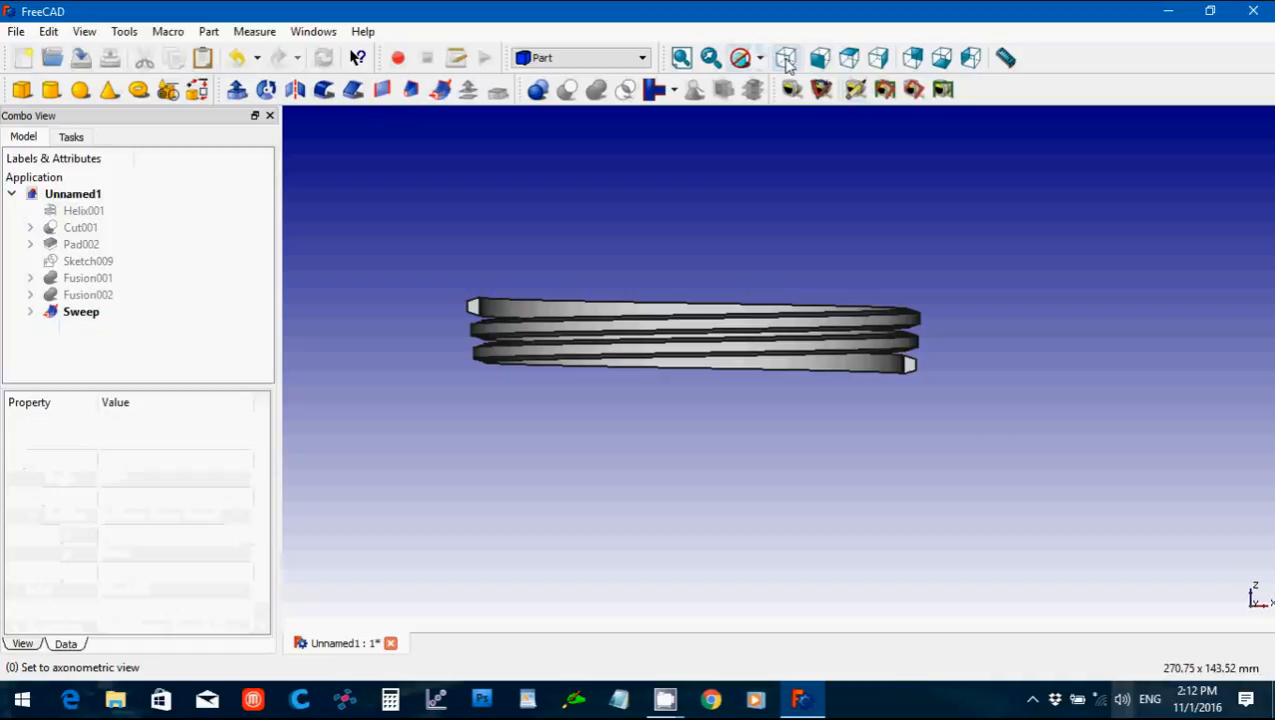
Show the tube body, Fusion002, and move the thread sweep to a Z position of -27 mm.
left_click(95, 294)
key("space")
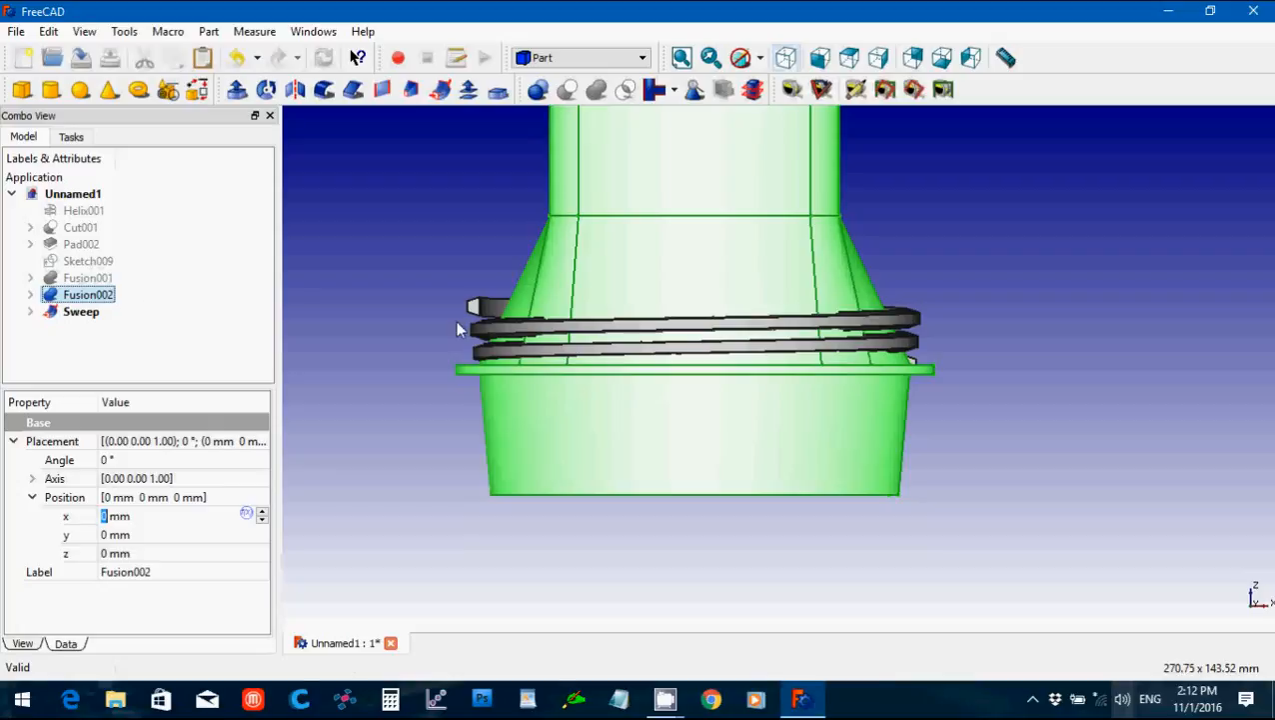
left_click(81, 315)
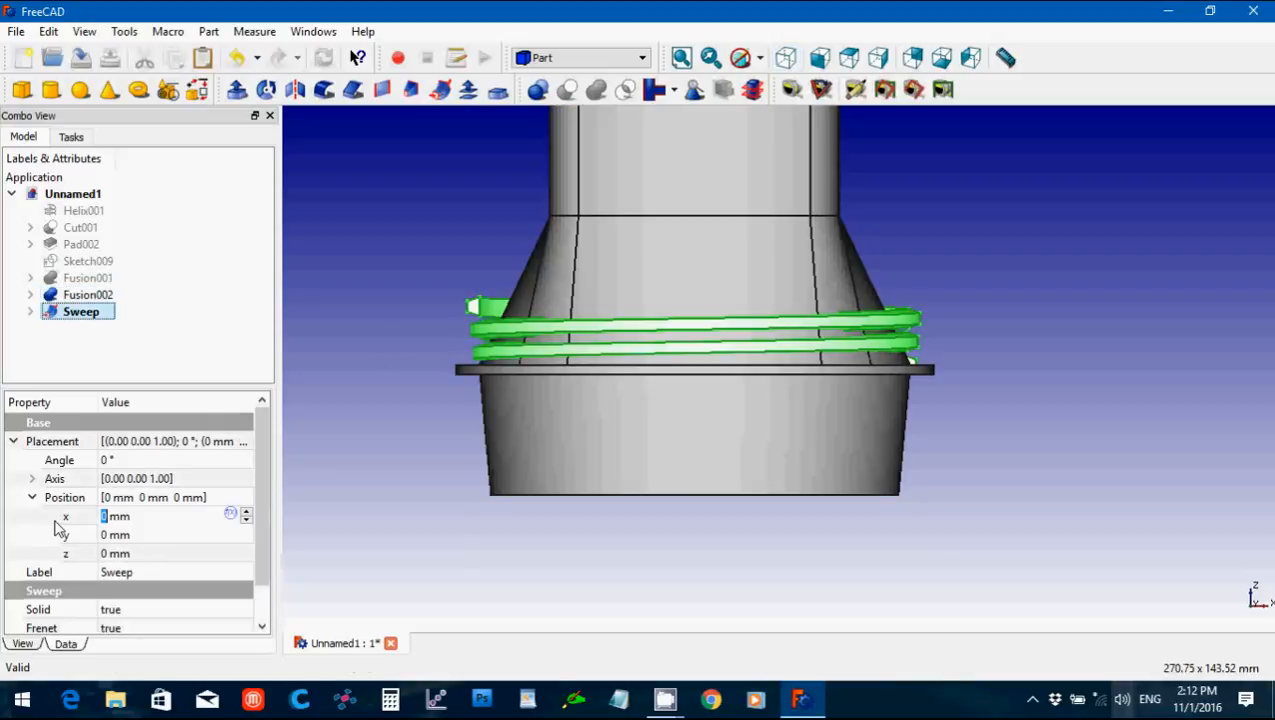
left_click(143, 552)
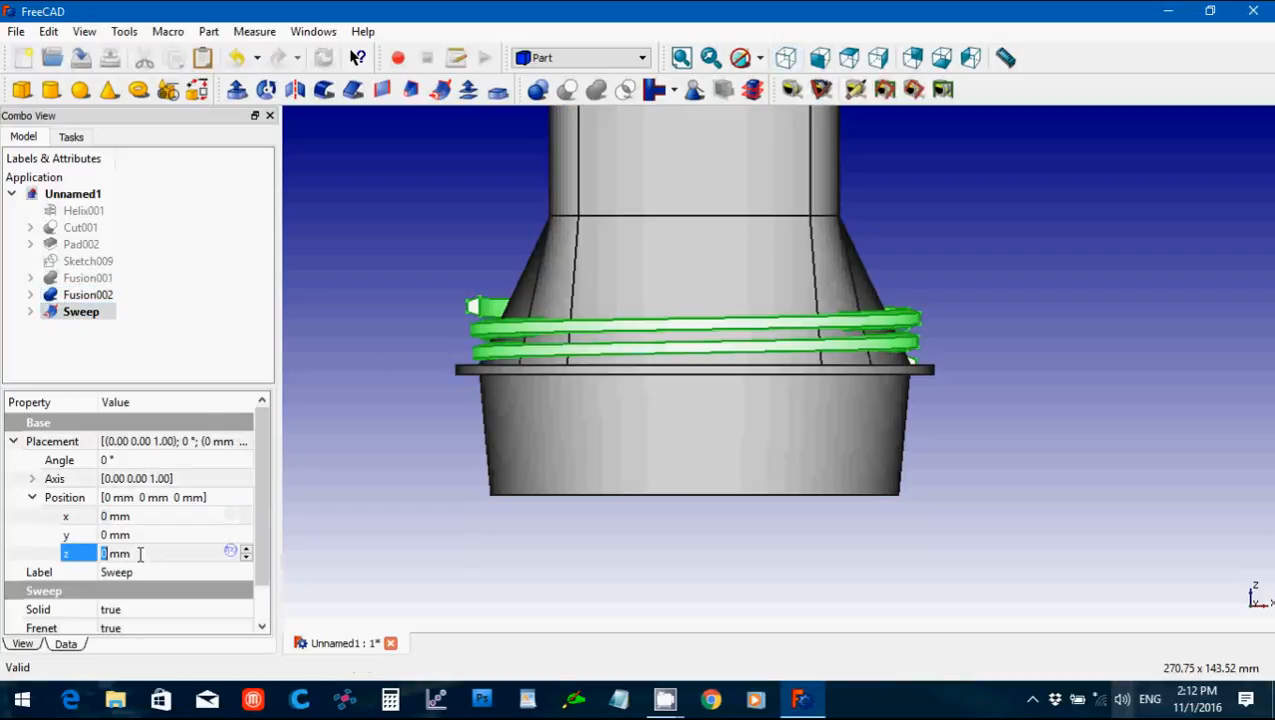
scroll(141, 553, "down", 12)
scroll(141, 553, "down", 16)
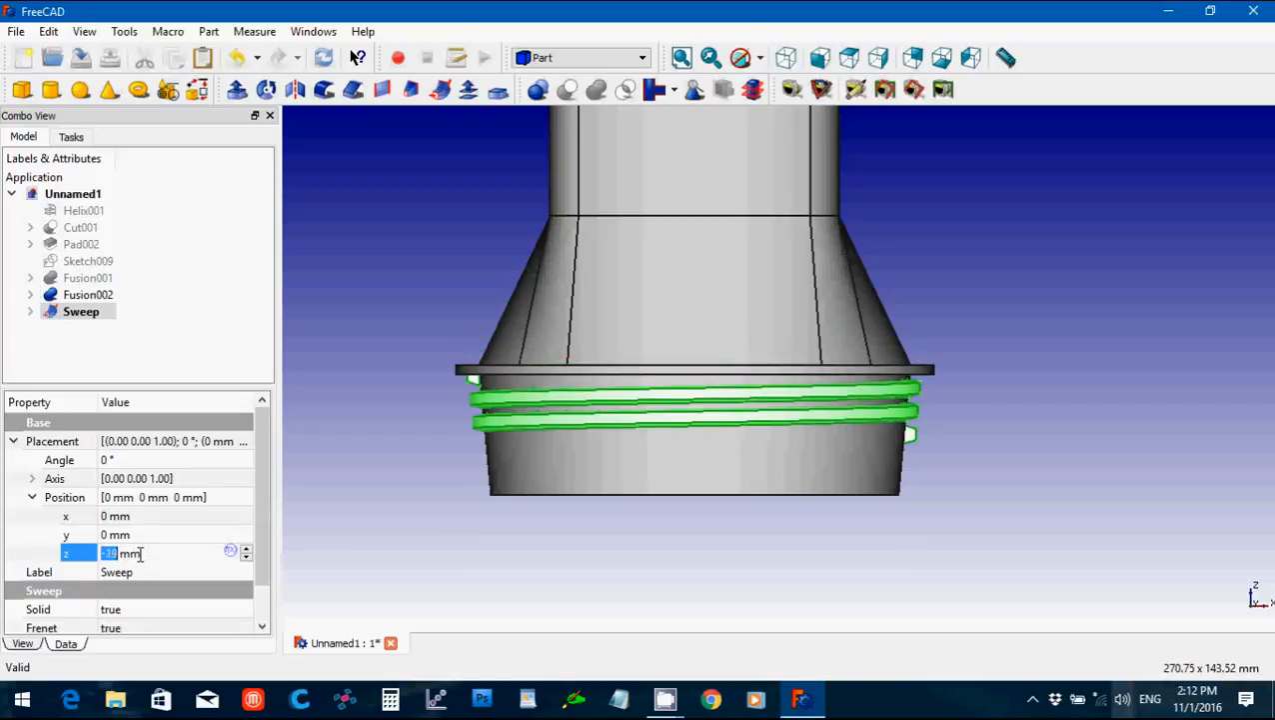
scroll(141, 552, "down", 5)
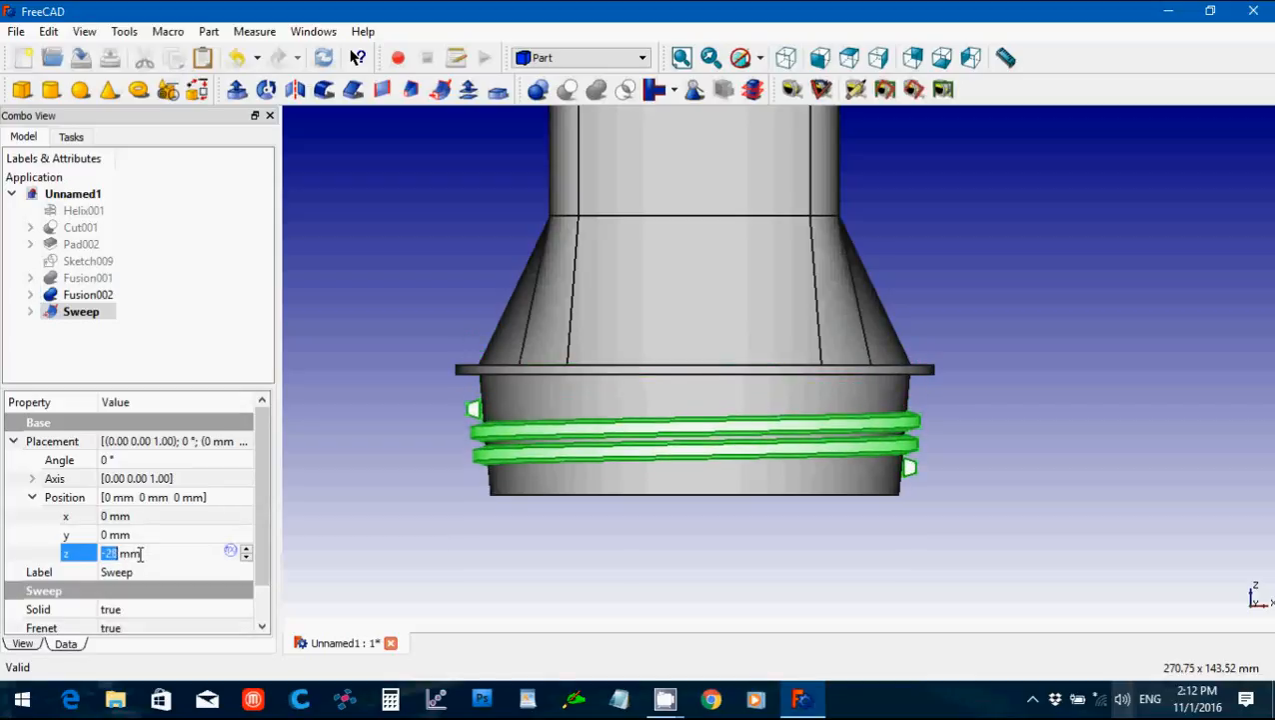
scroll(141, 552, "down", 1)
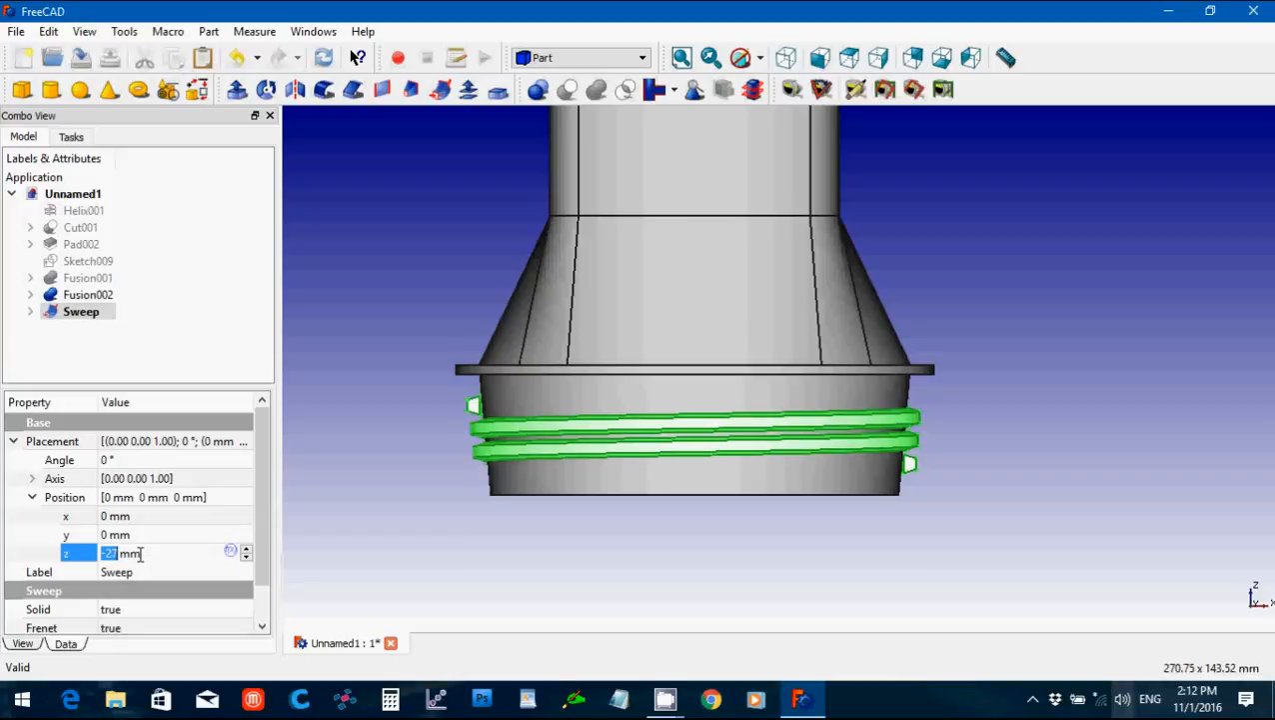
Examine how the thread meets the tube wall, and set the radius of Helix001 to 56 mm.
middle_click_drag(877, 606, 976, 299)
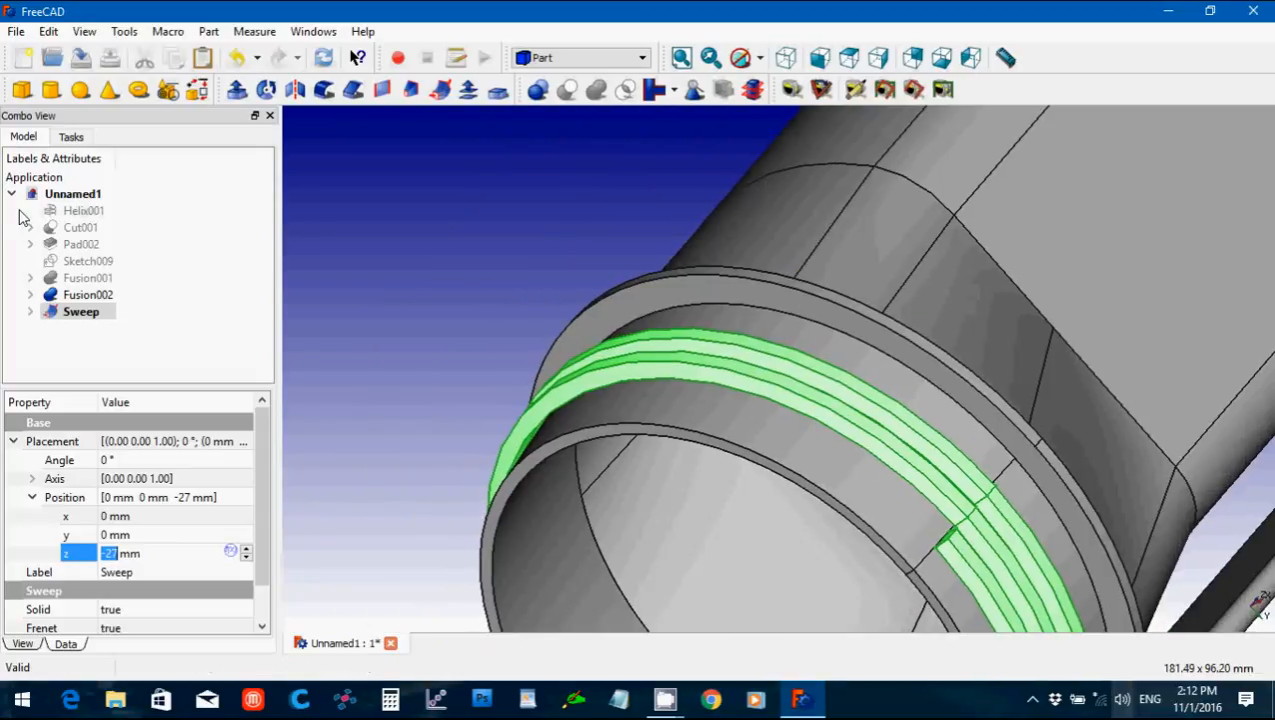
left_click(84, 211)
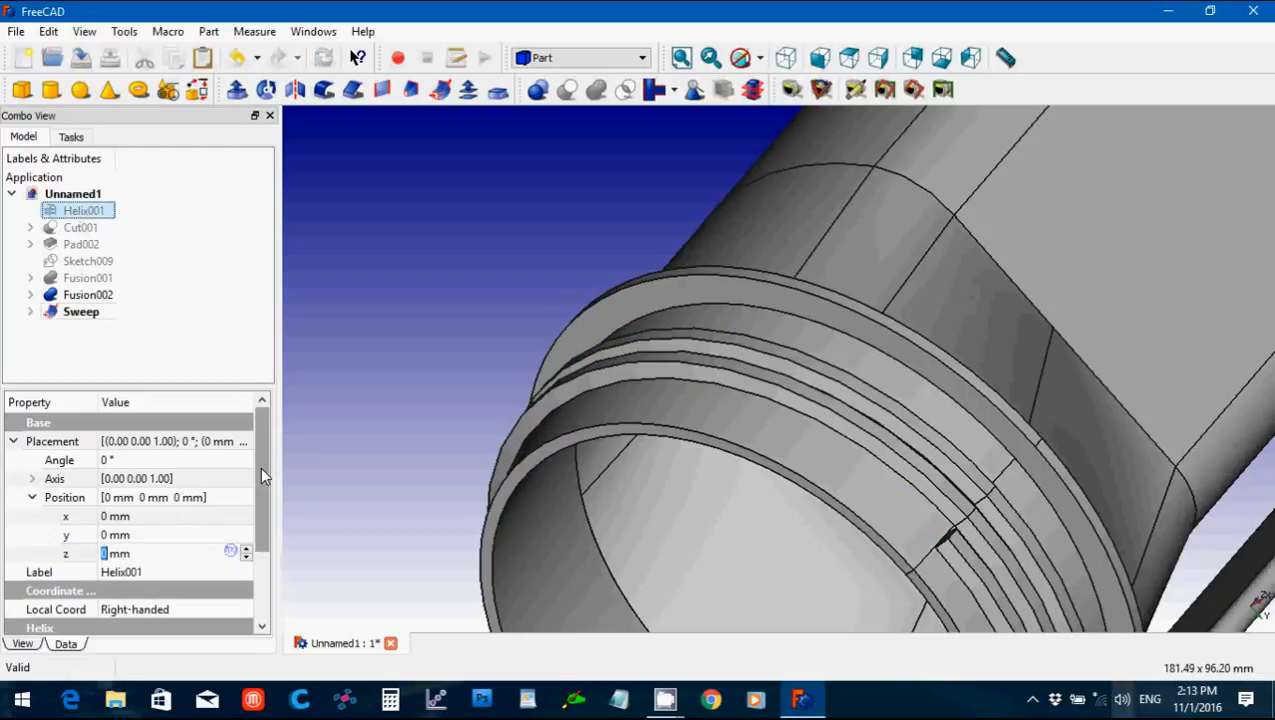
scroll(260, 467, "down", 2)
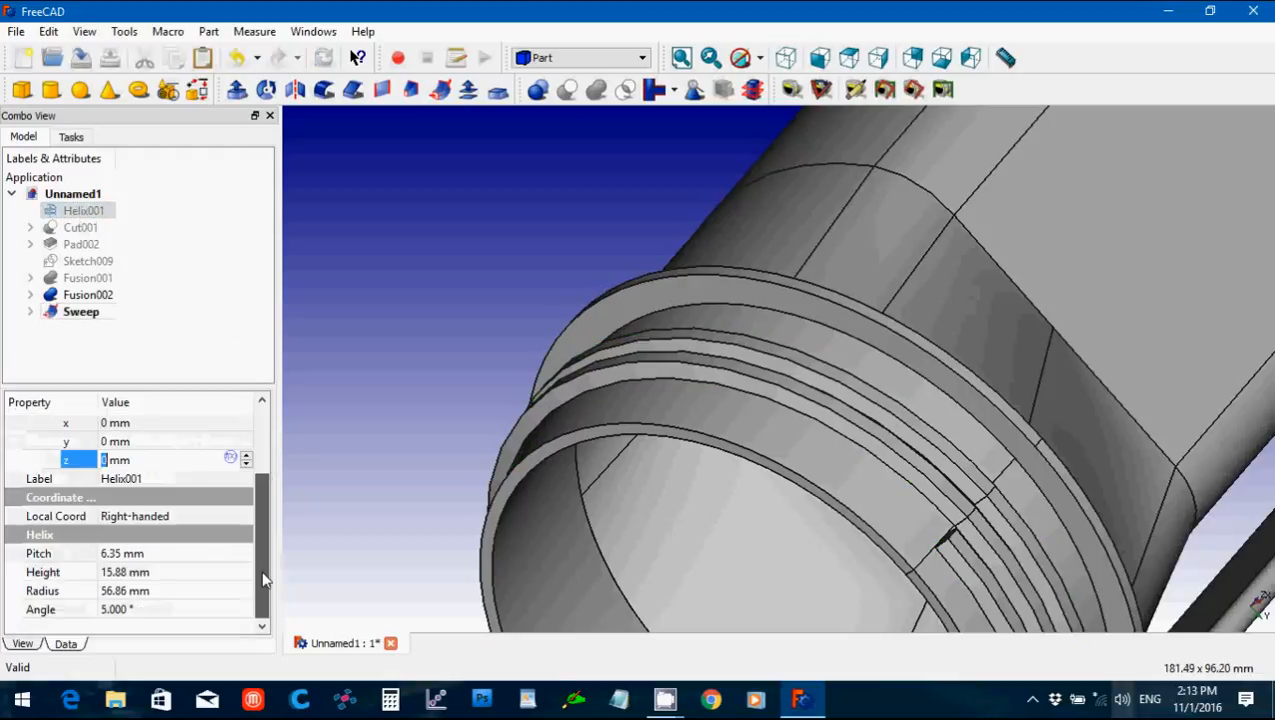
left_click(157, 595)
left_click_drag(157, 598, 93, 599)
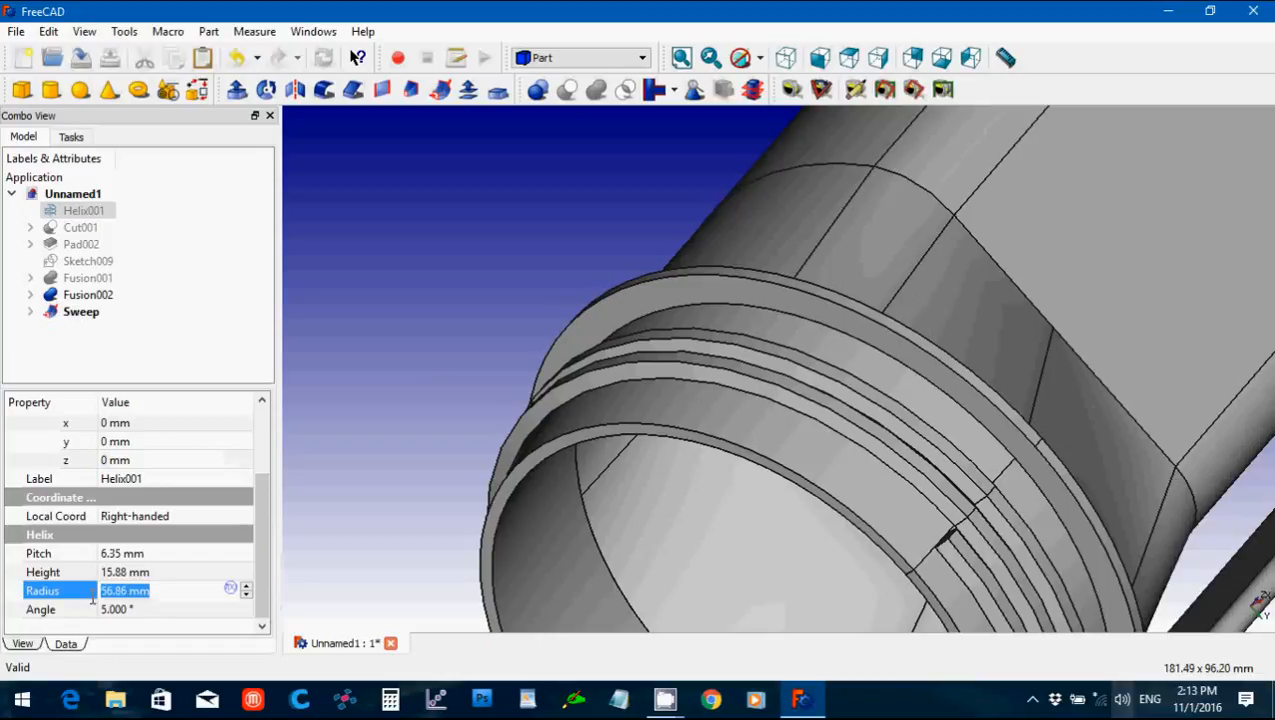
type("56")
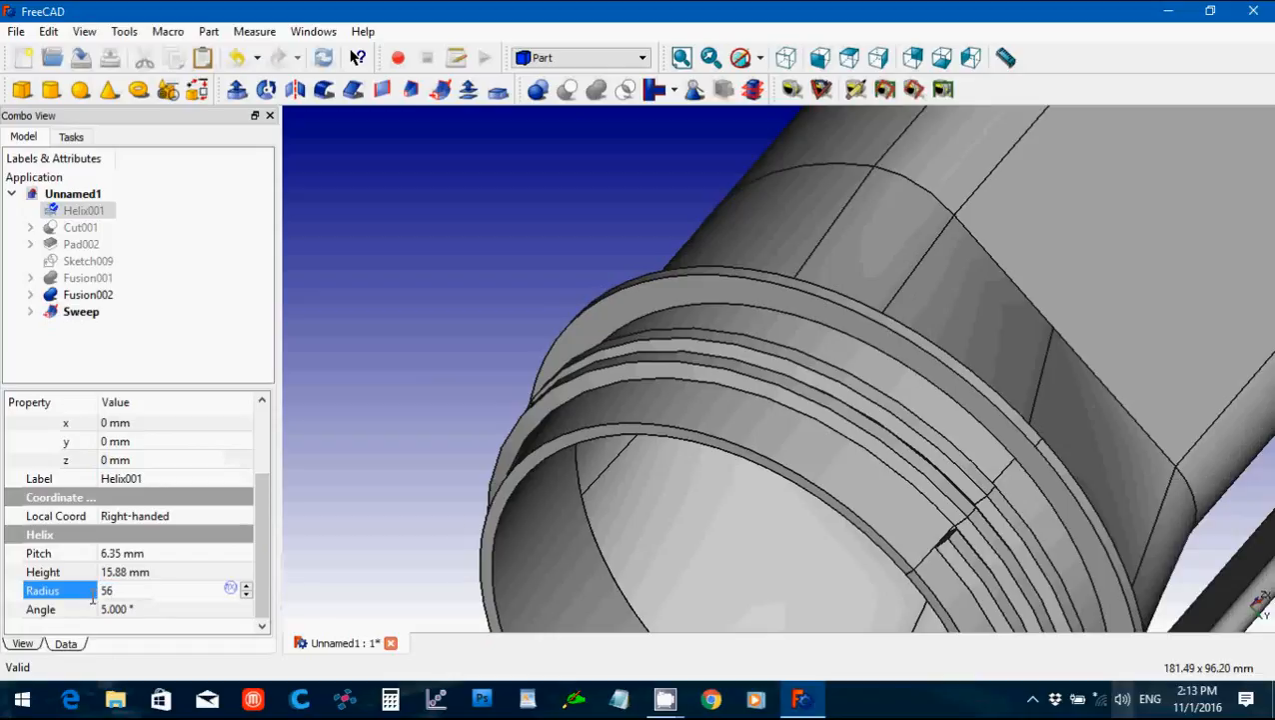
type(" mm")
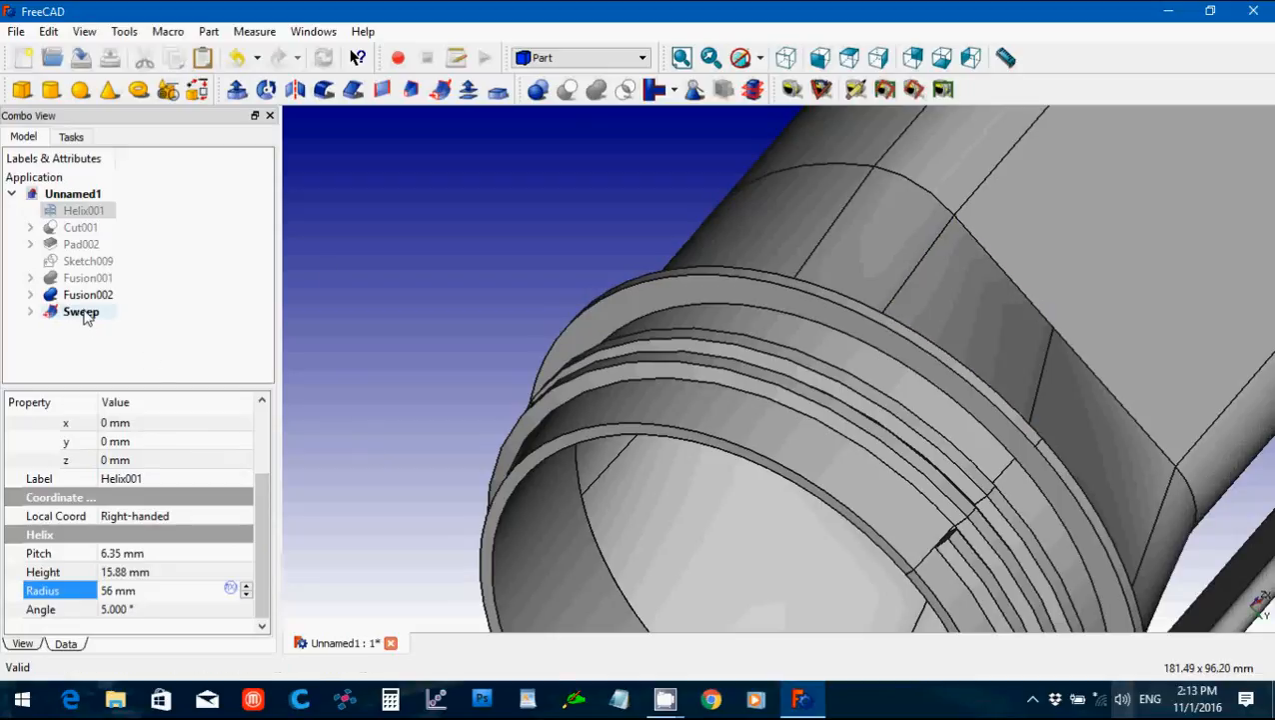
Hide the tube body, Fusion002, and delete the thread sweep.
left_click(110, 296)
left_click(738, 321)
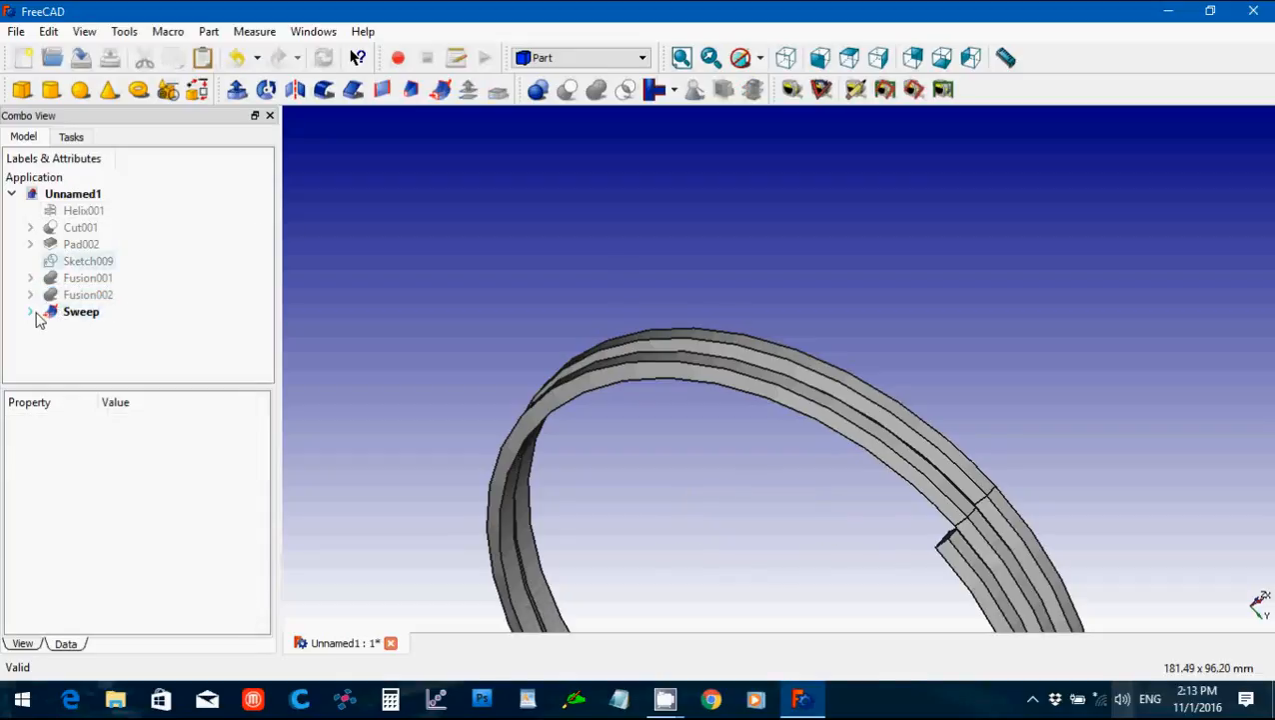
left_click(45, 316)
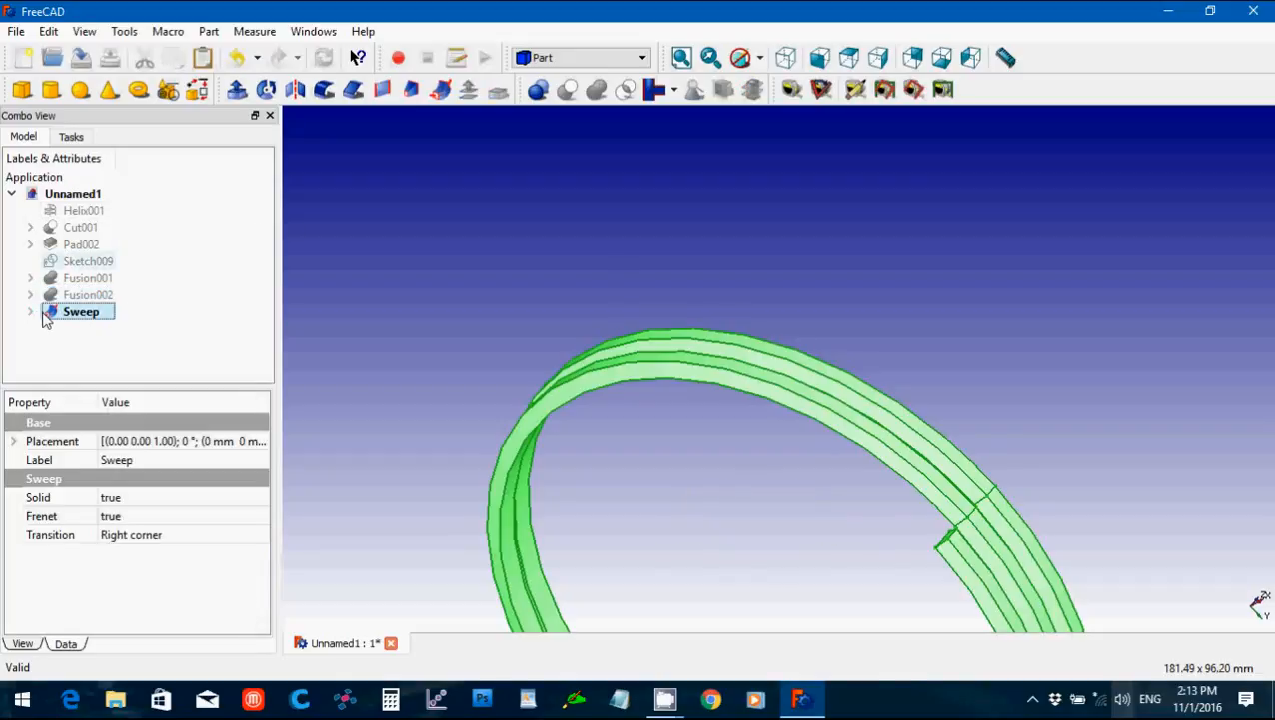
key("Delete")
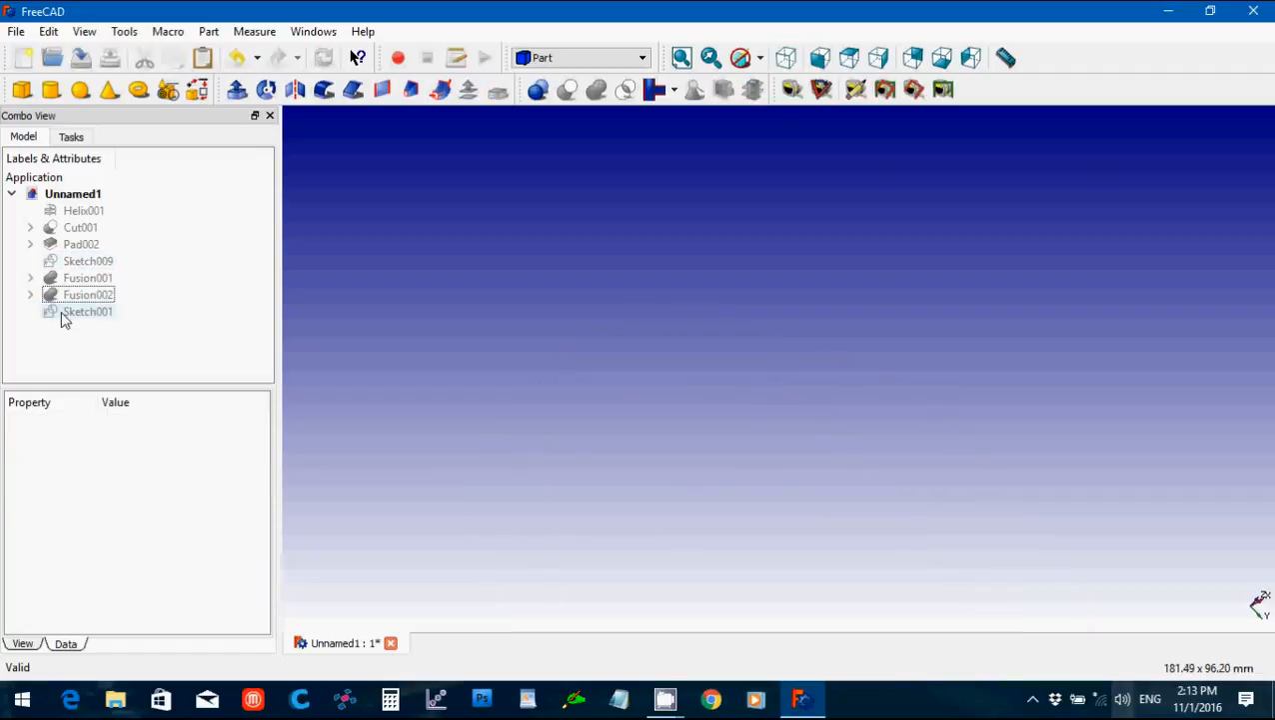
Show Sketch001 and Helix001, and compare the profile's position with the helix start up close in the front view.
left_click(110, 313)
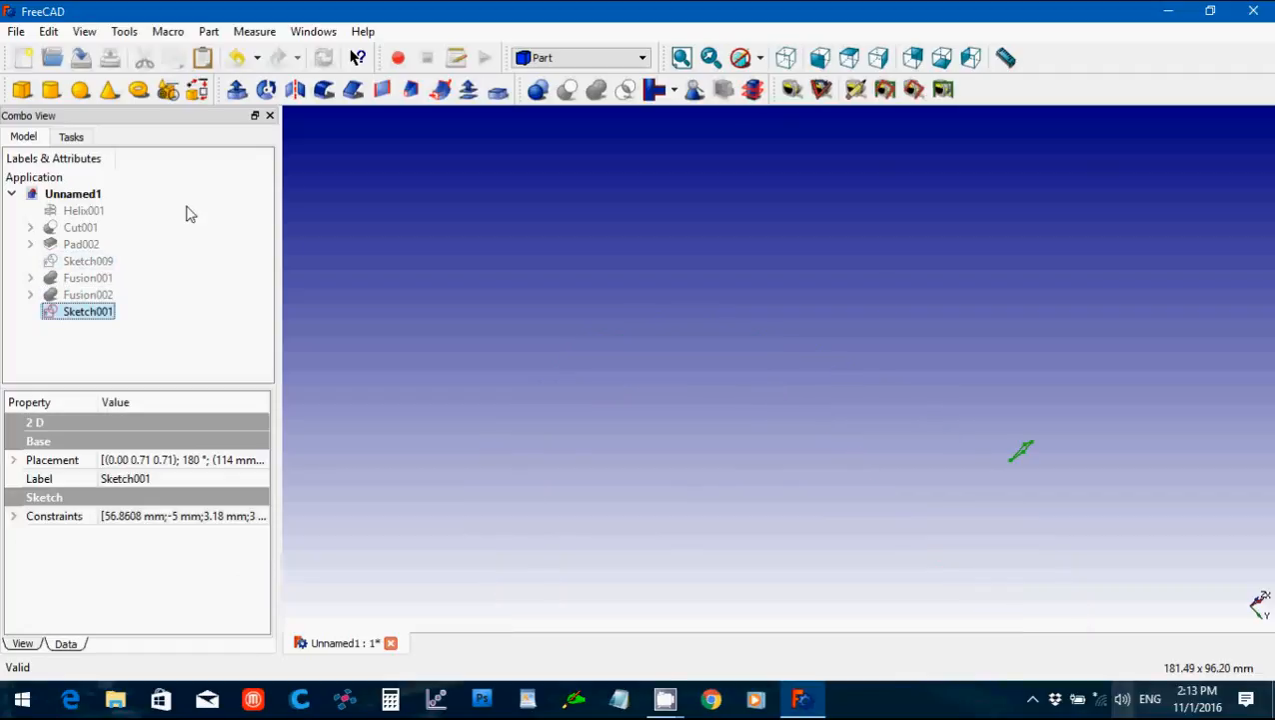
left_click(84, 210)
key("space")
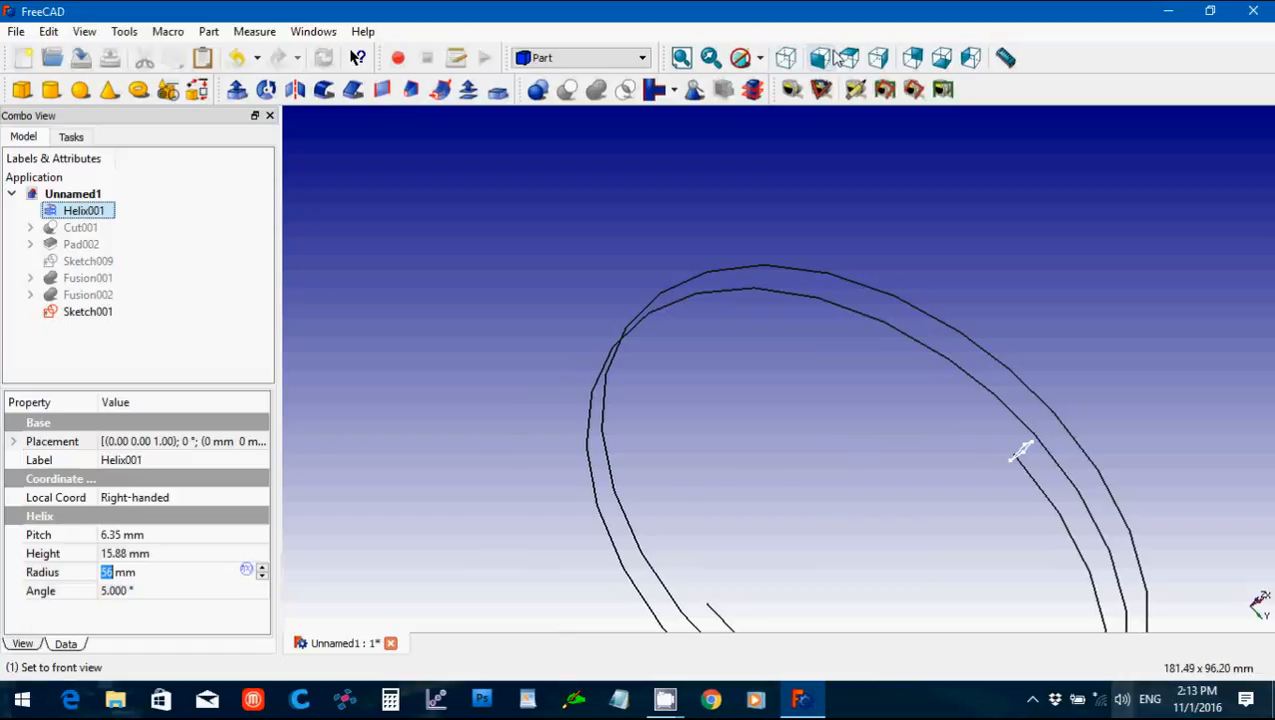
left_click(879, 57)
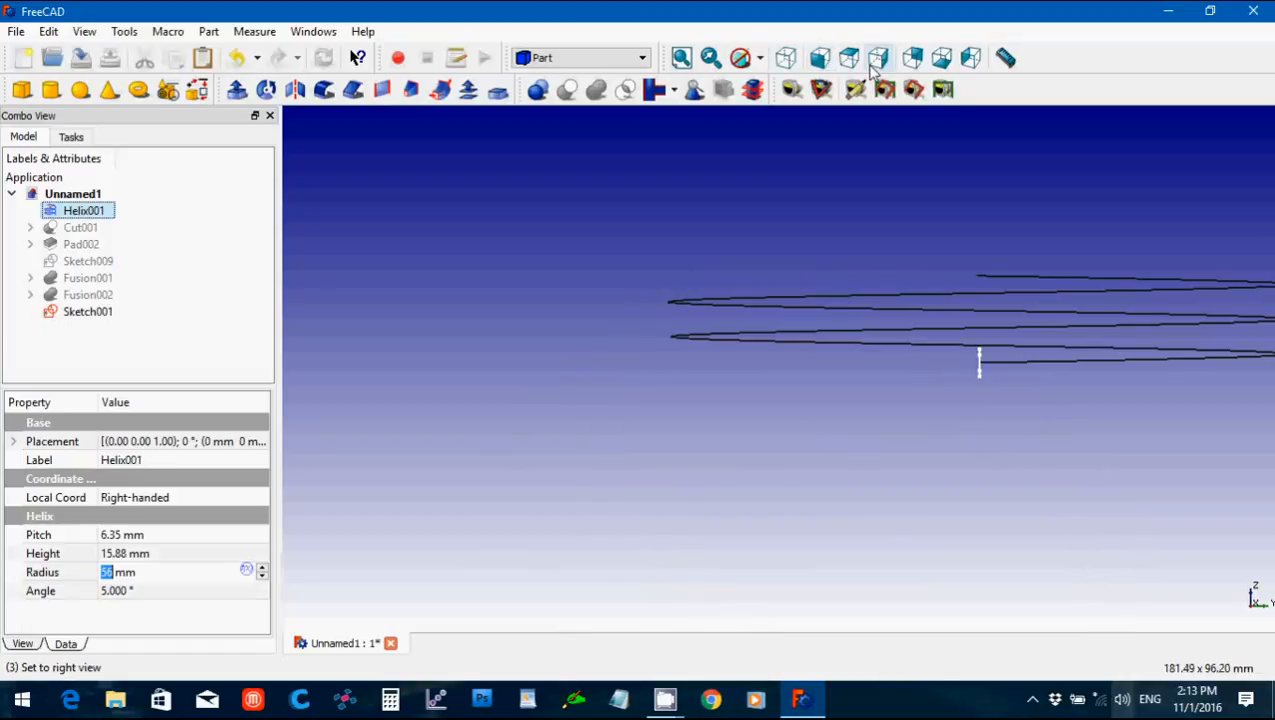
left_click(820, 58)
scroll(857, 600, "up", 3)
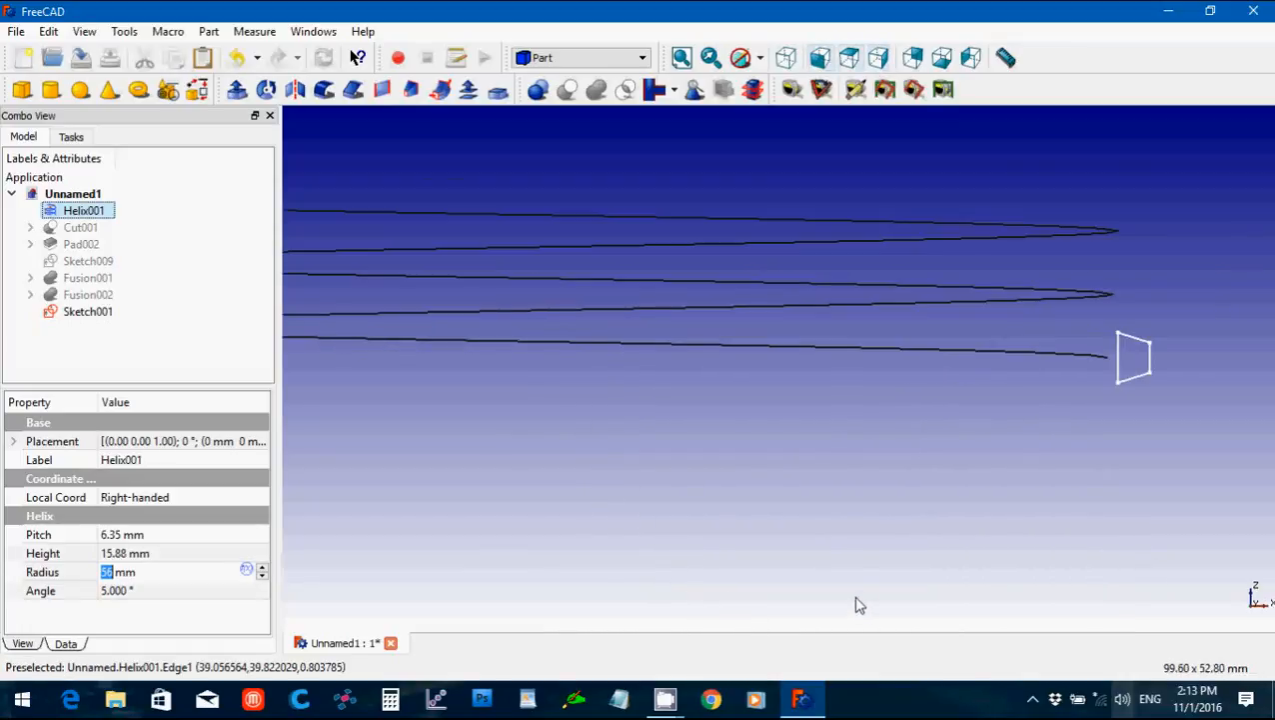
Move the thread profile, Sketch001, to an X position of 113 mm.
scroll(858, 560, "up", 2)
left_click(863, 483)
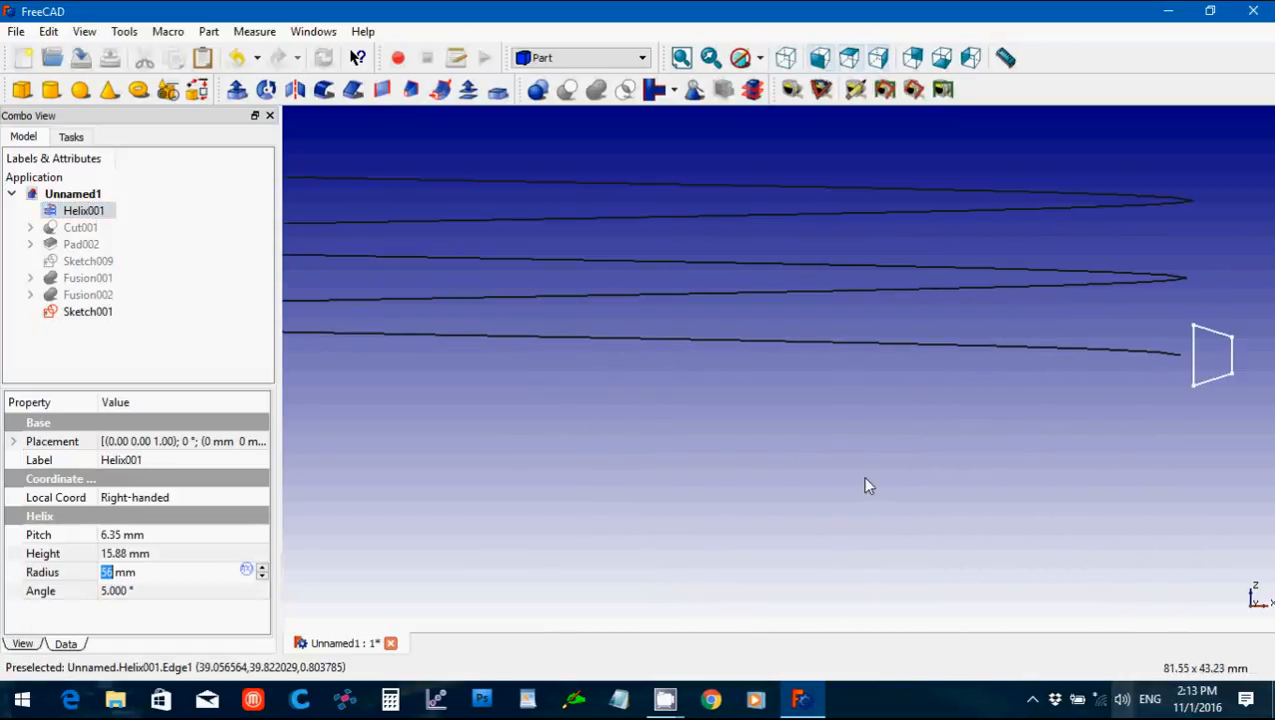
left_click(88, 312)
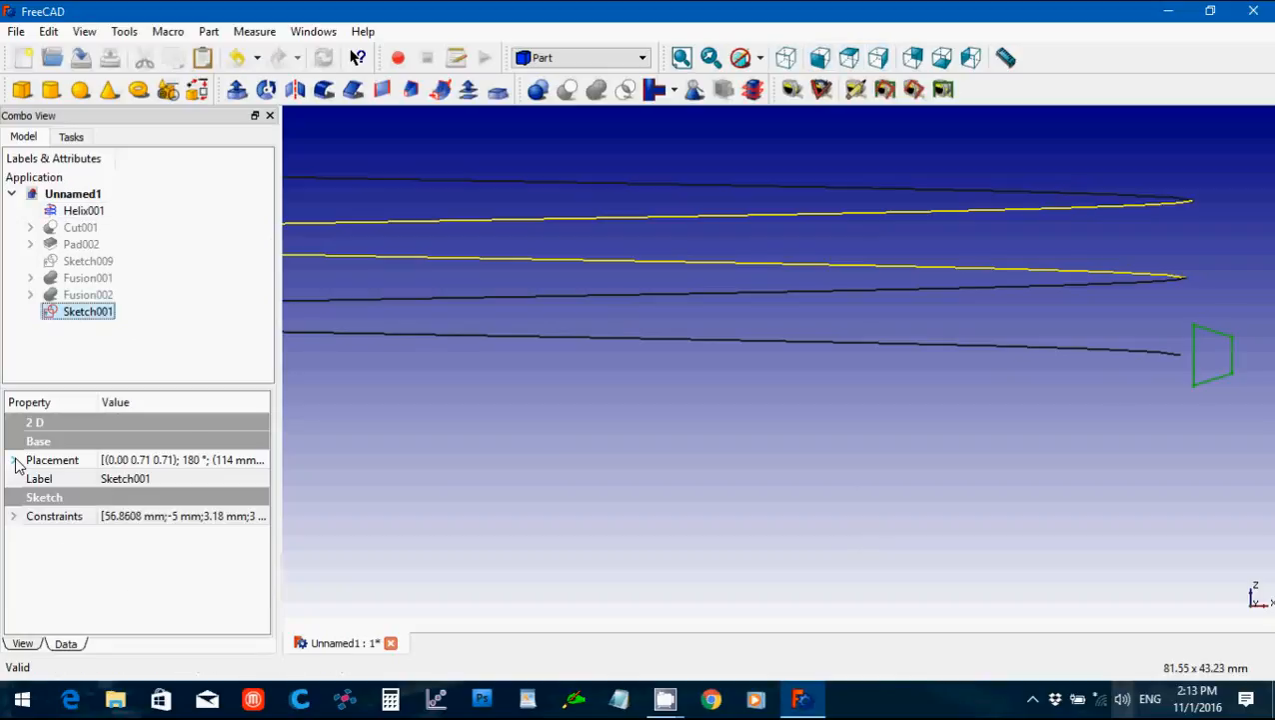
left_click(14, 461)
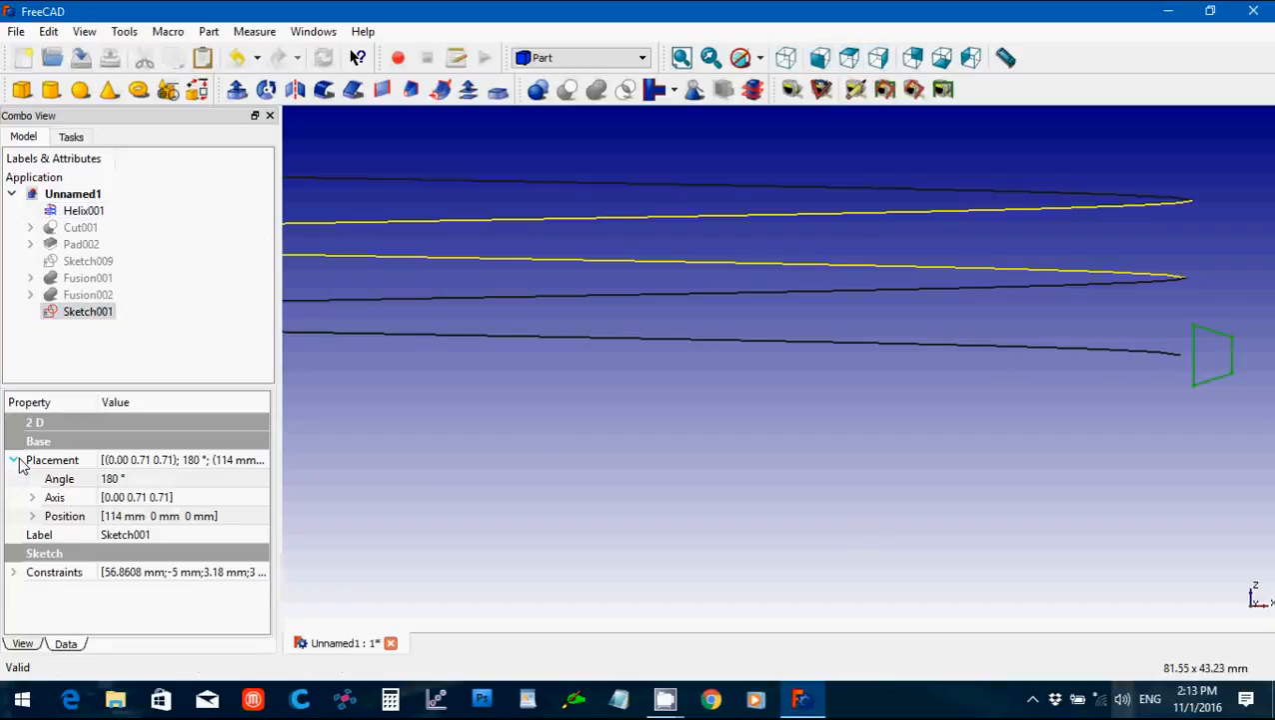
left_click(32, 516)
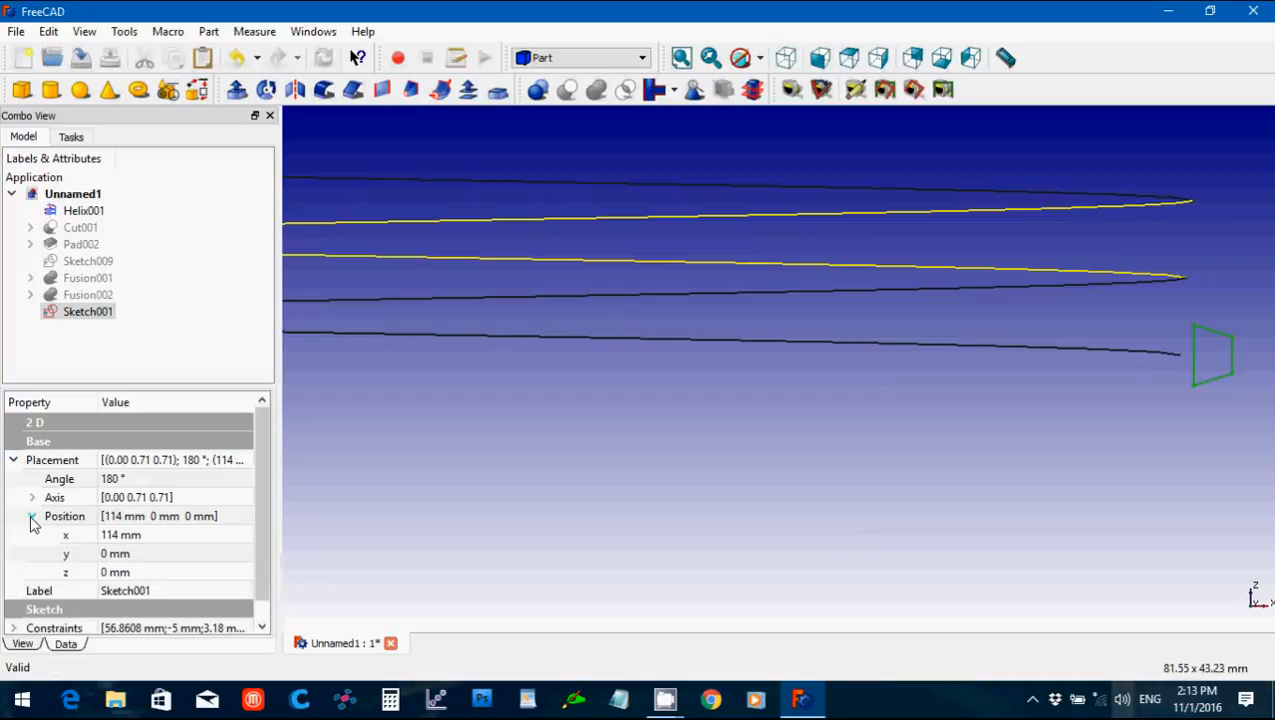
left_click(135, 536)
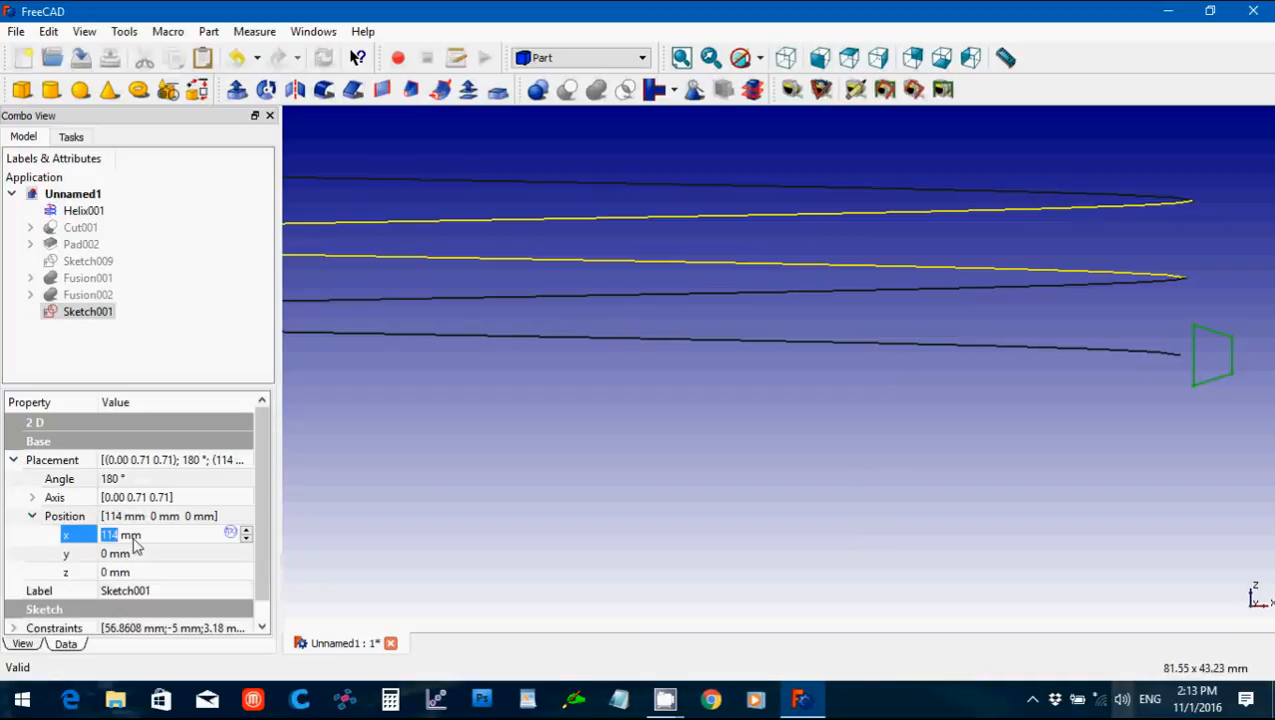
scroll(135, 537, "down", 1)
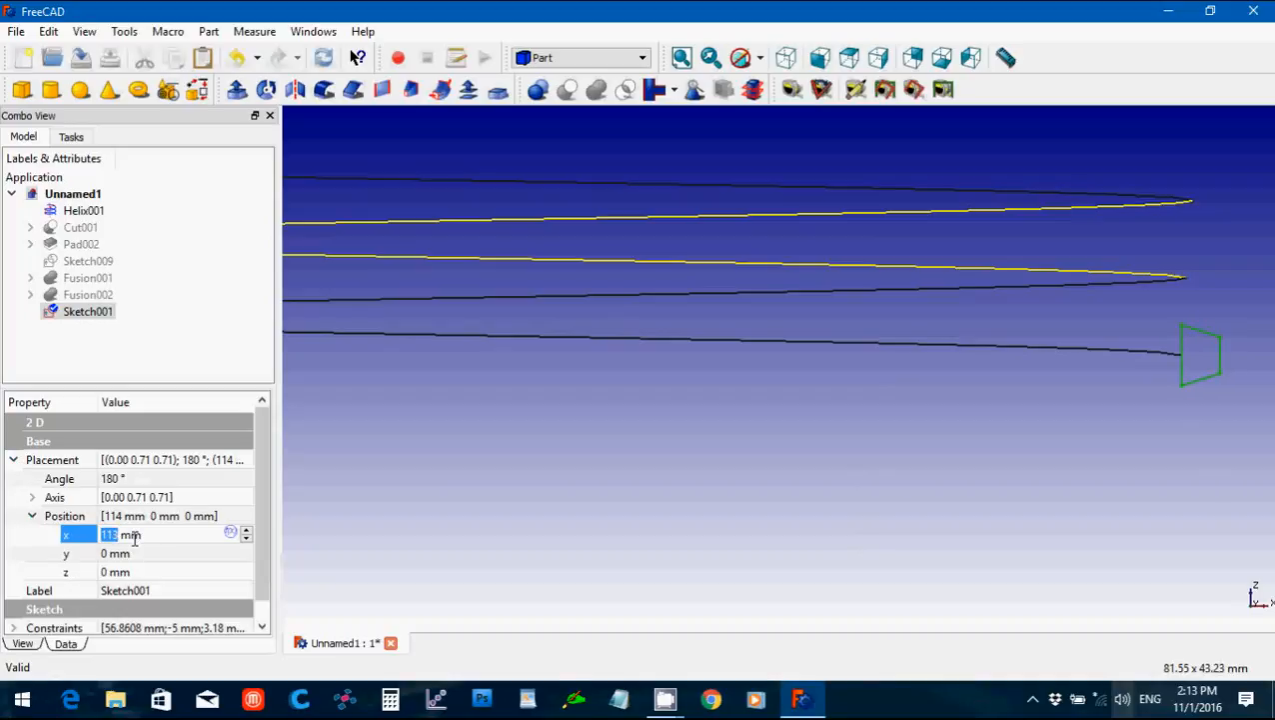
left_click(185, 572)
left_click(487, 491)
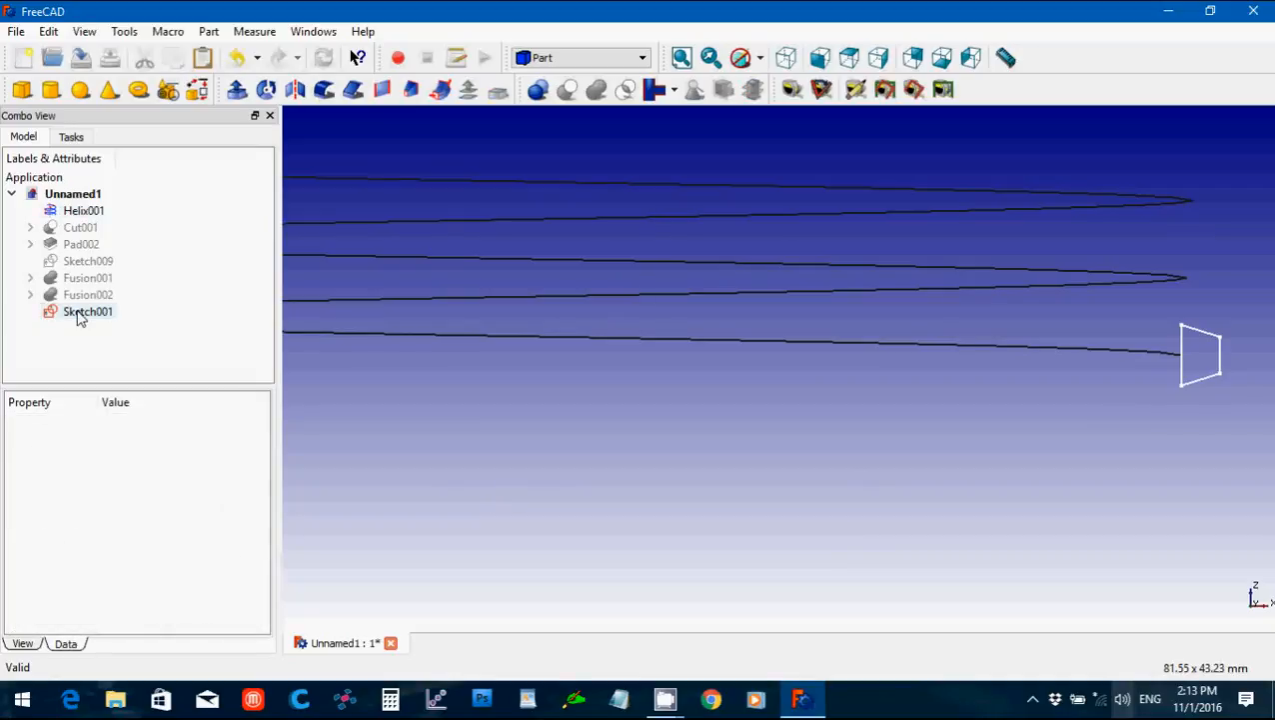
Start a Sweep for the thread with the Create solid and Frenet options enabled.
left_click(441, 90)
left_click(100, 291)
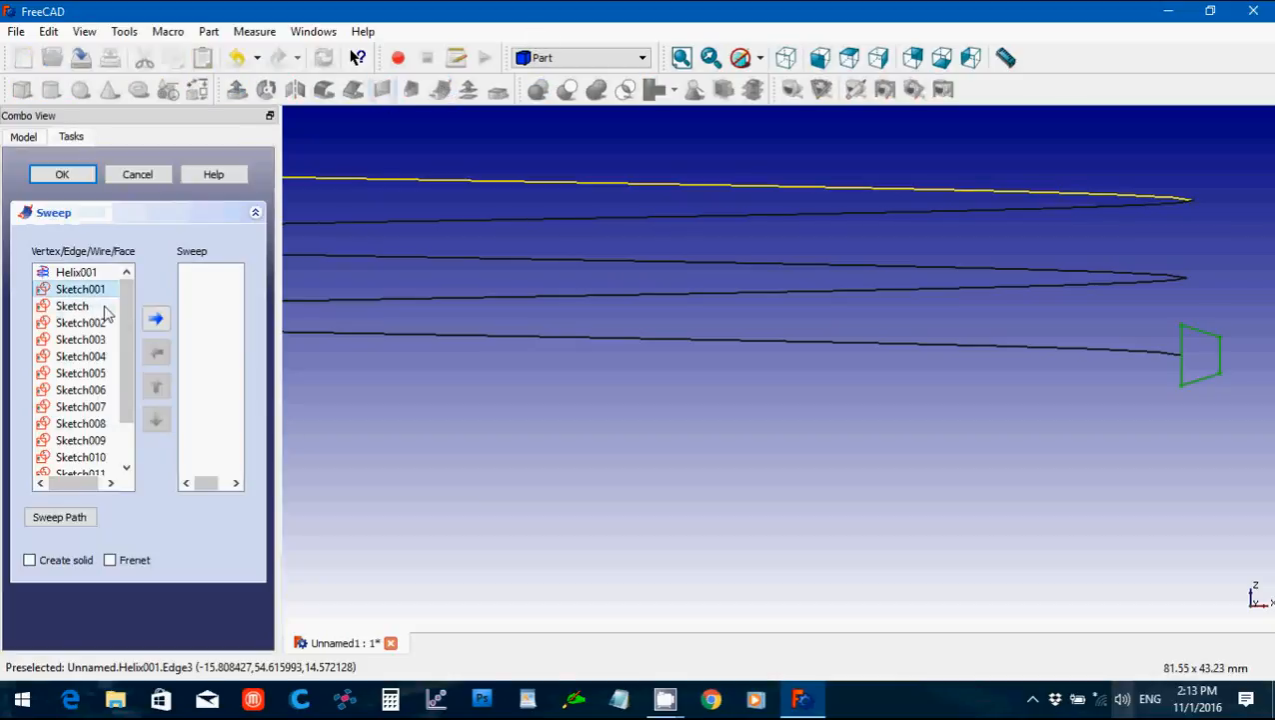
left_click(29, 560)
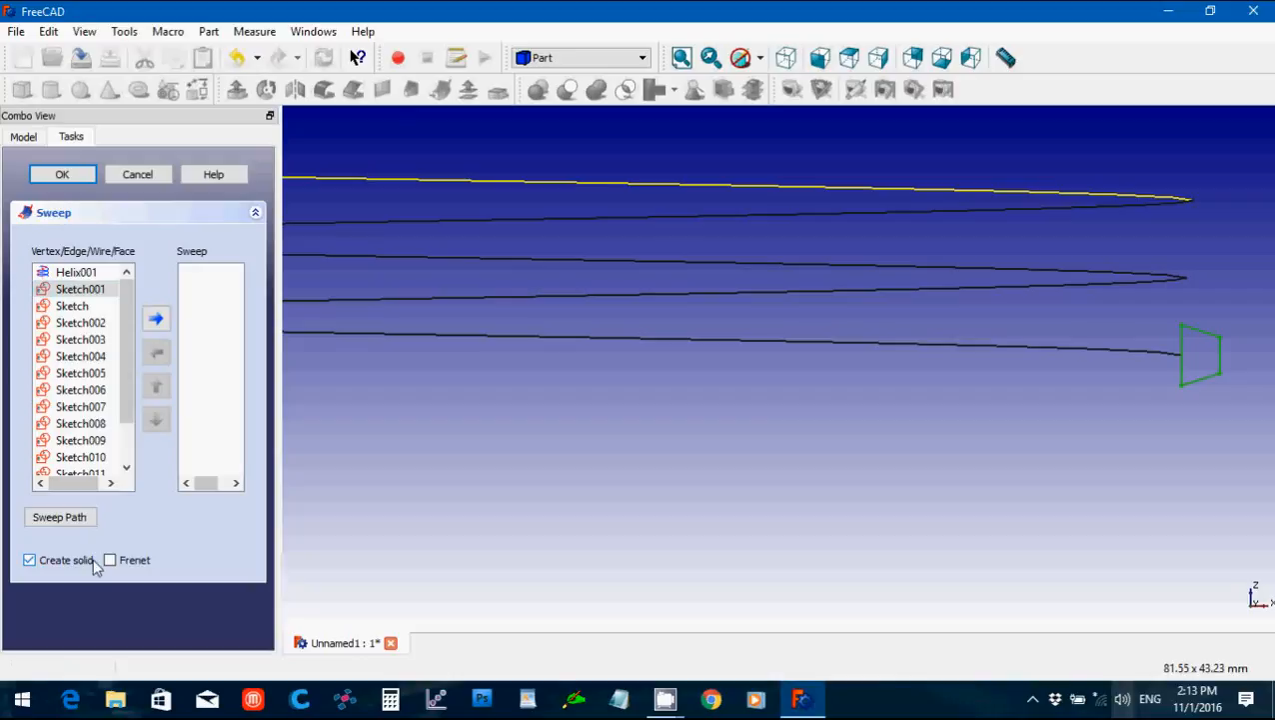
left_click(110, 560)
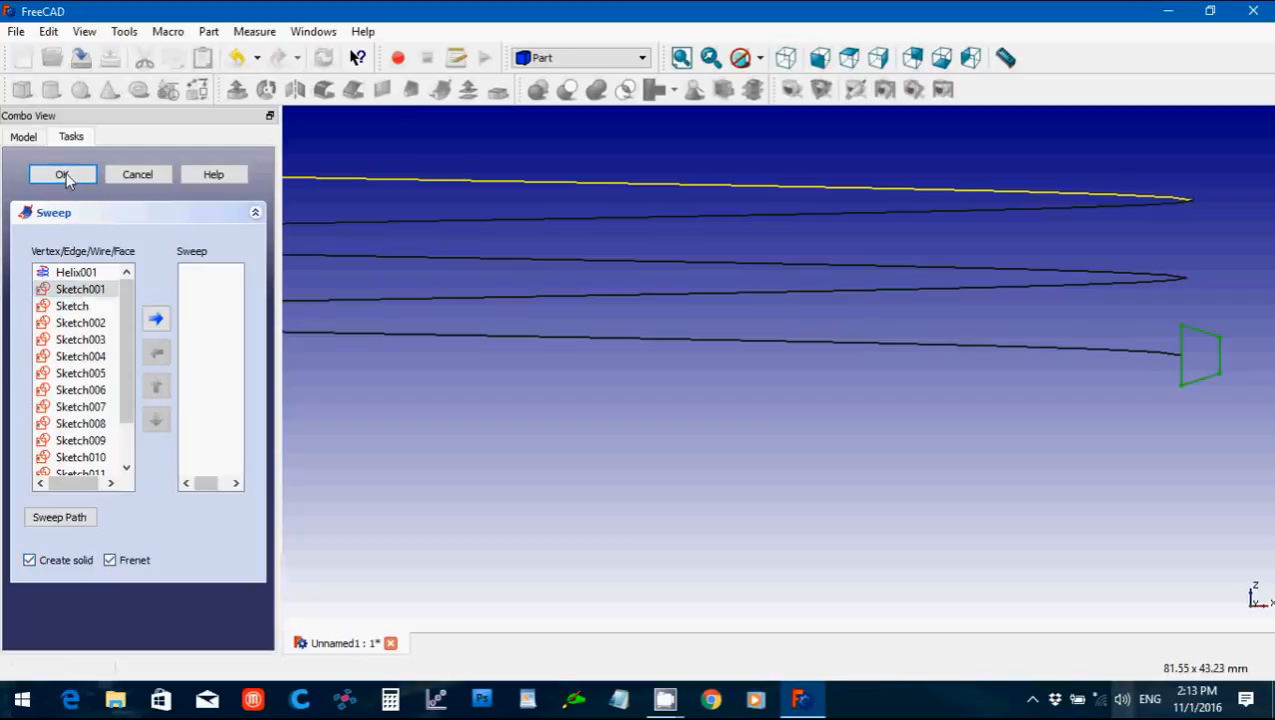
left_click(66, 178)
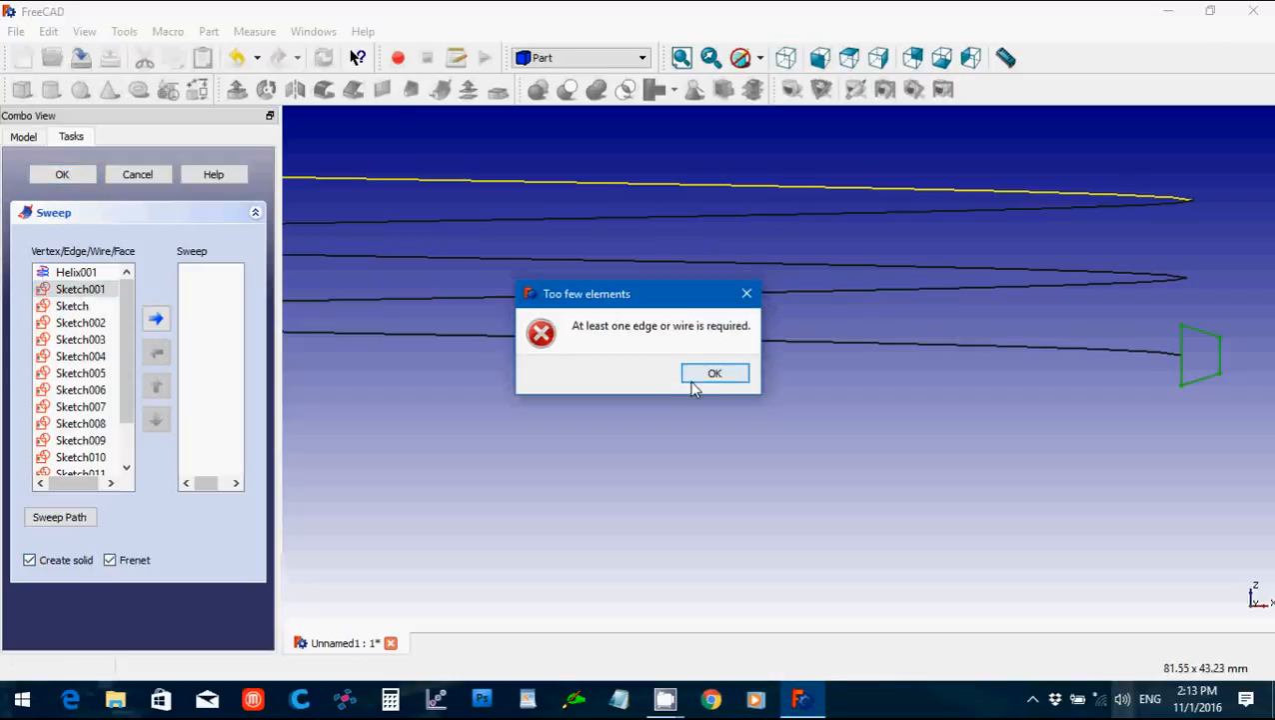
left_click(713, 374)
Try to complete the sweep with only Helix001 selected as the path.
left_click(23, 137)
left_click(84, 210)
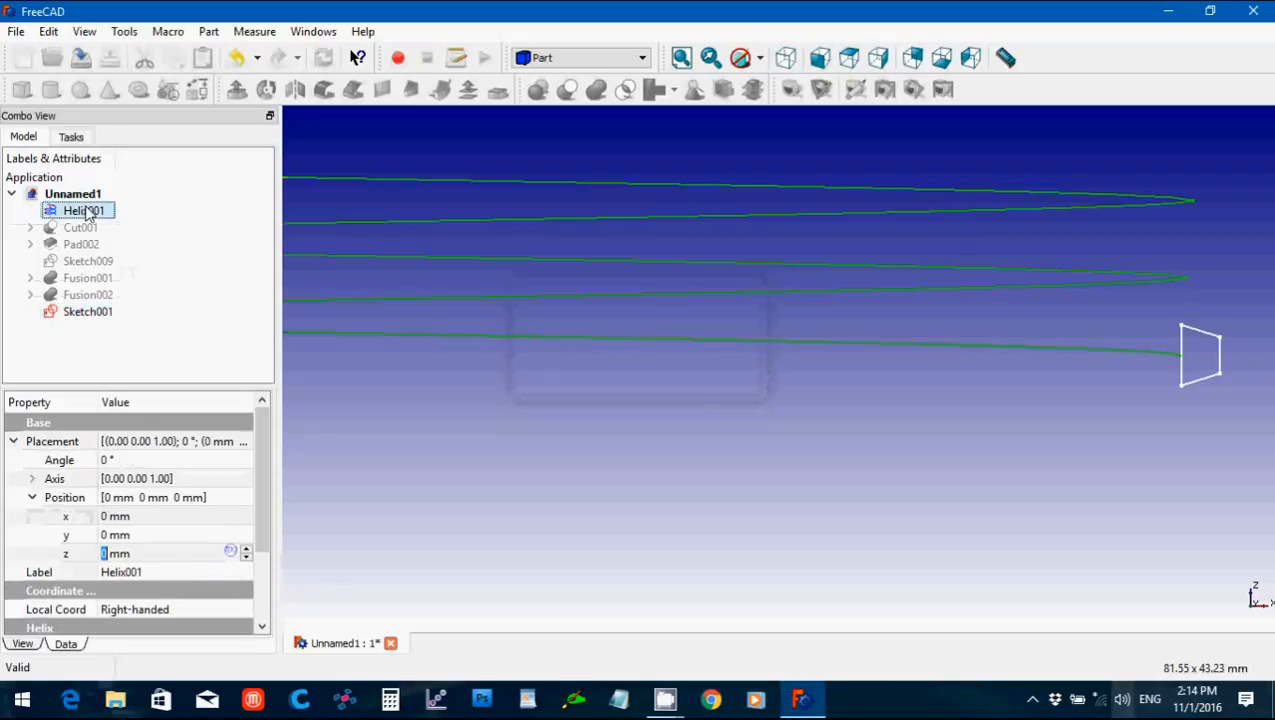
left_click(71, 137)
left_click(66, 175)
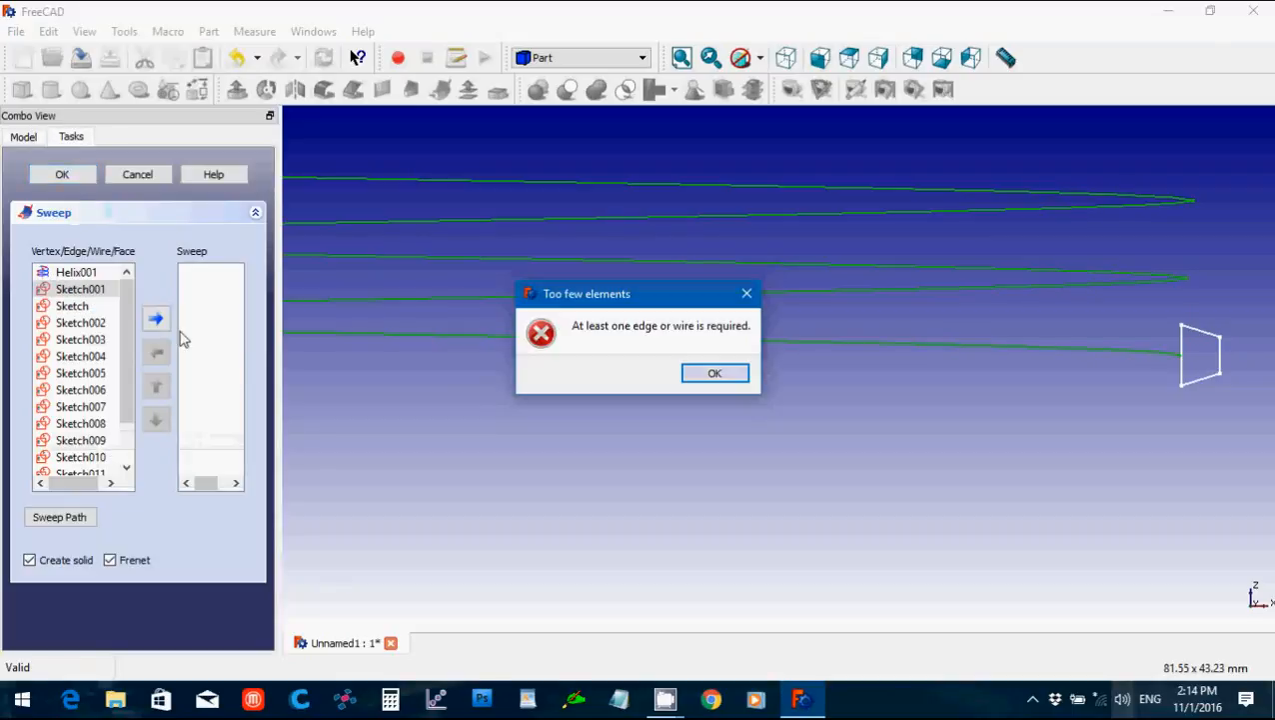
left_click(712, 375)
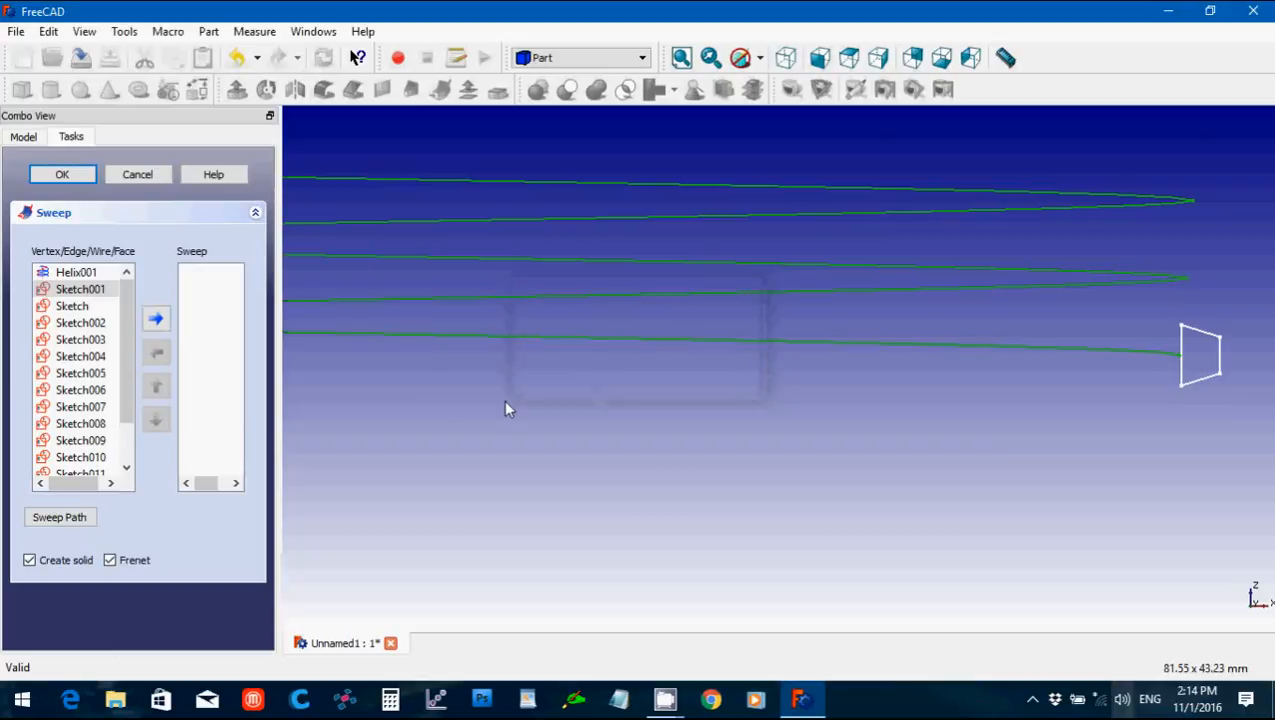
left_click(38, 140)
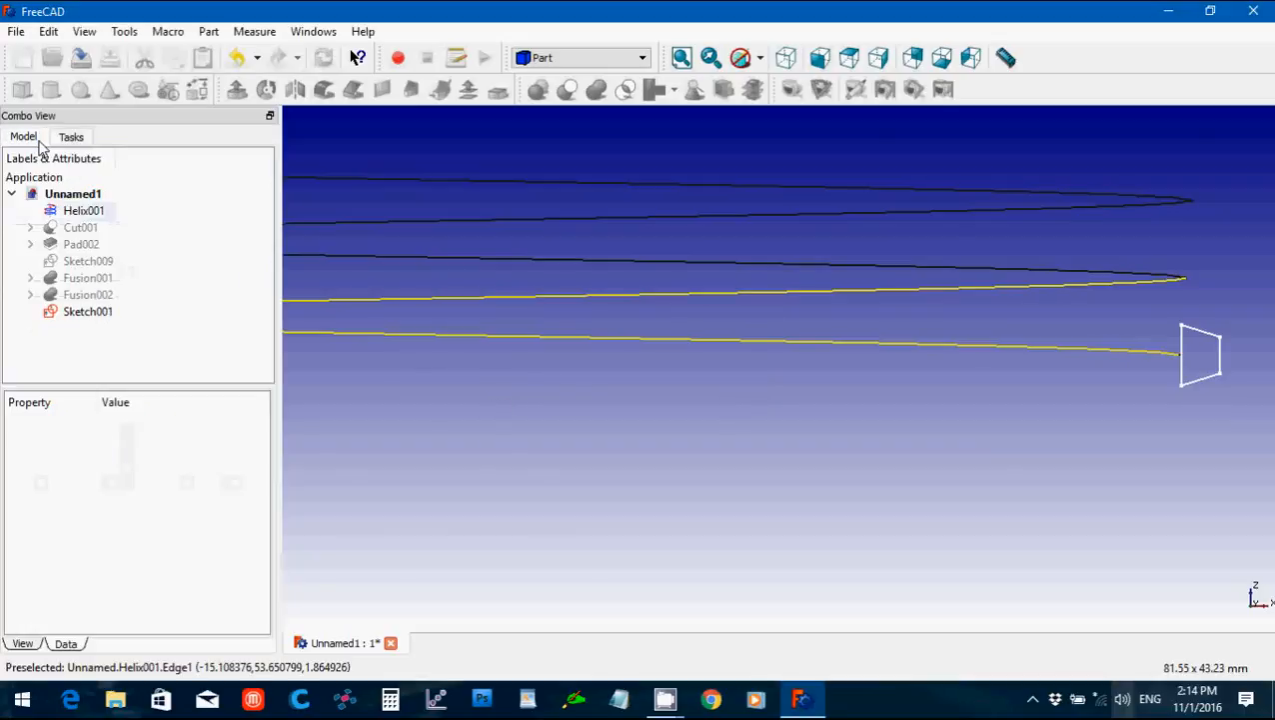
left_click(80, 211)
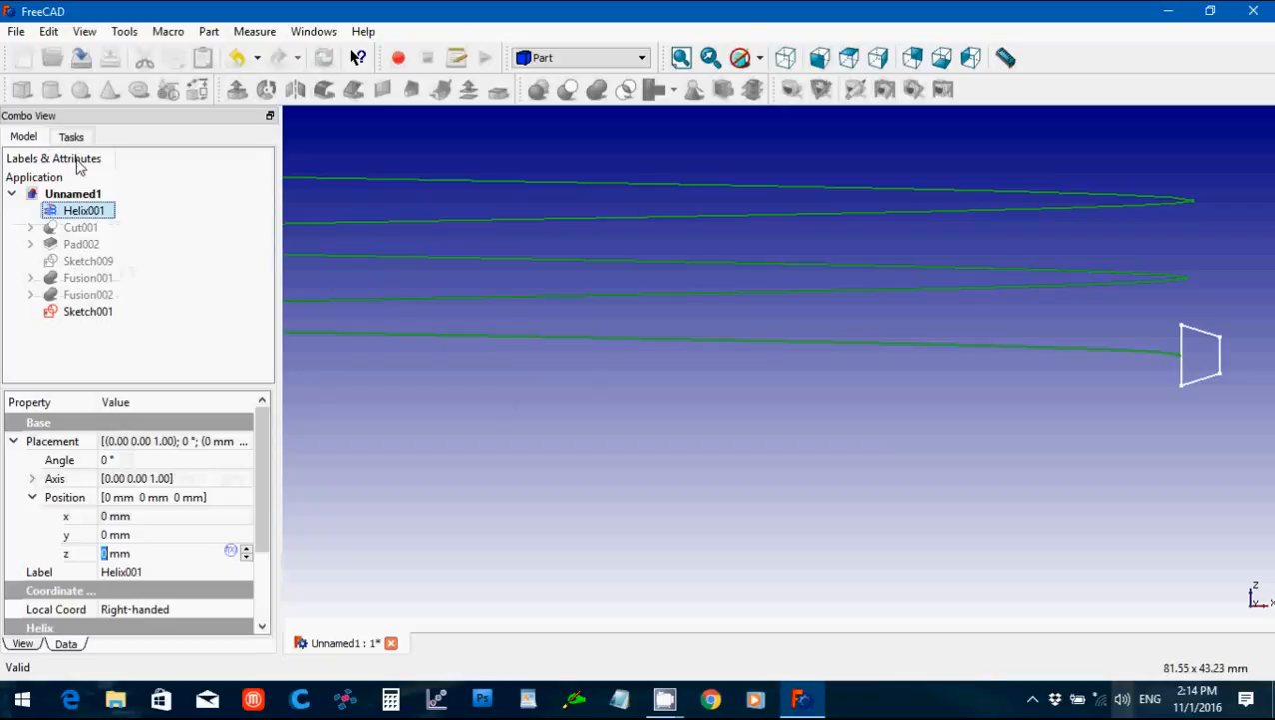
left_click(72, 136)
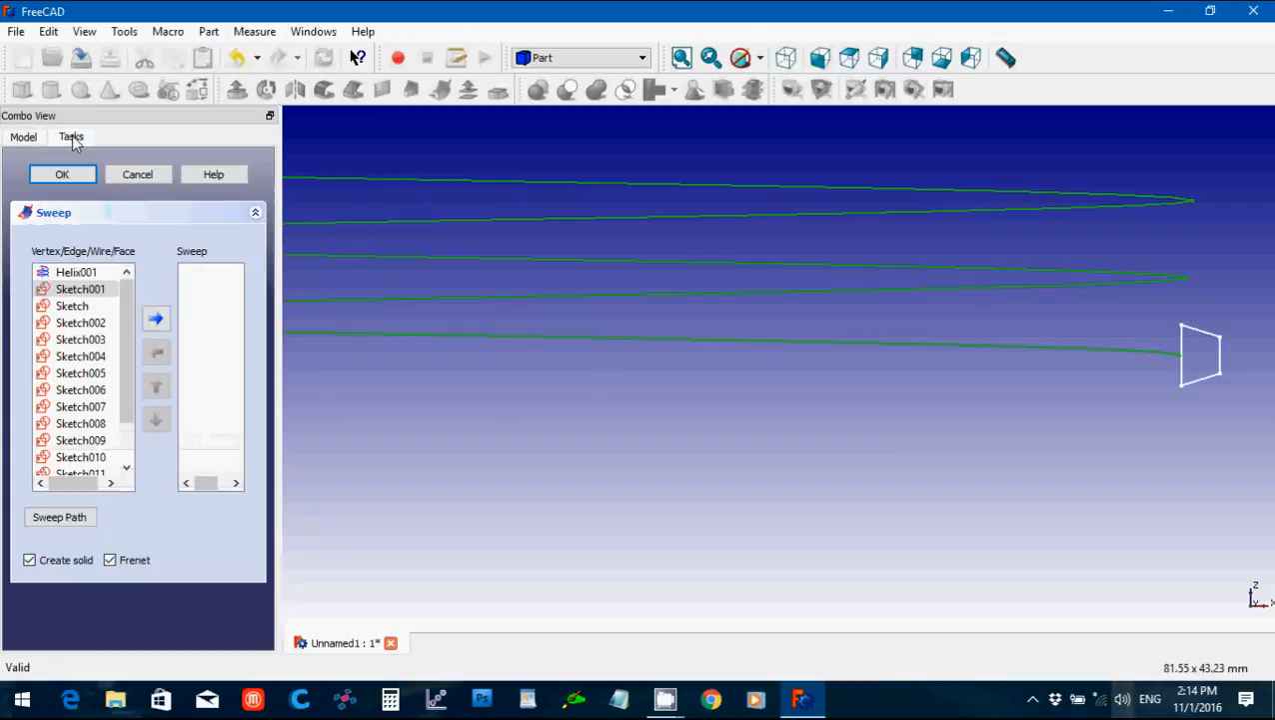
left_click(62, 175)
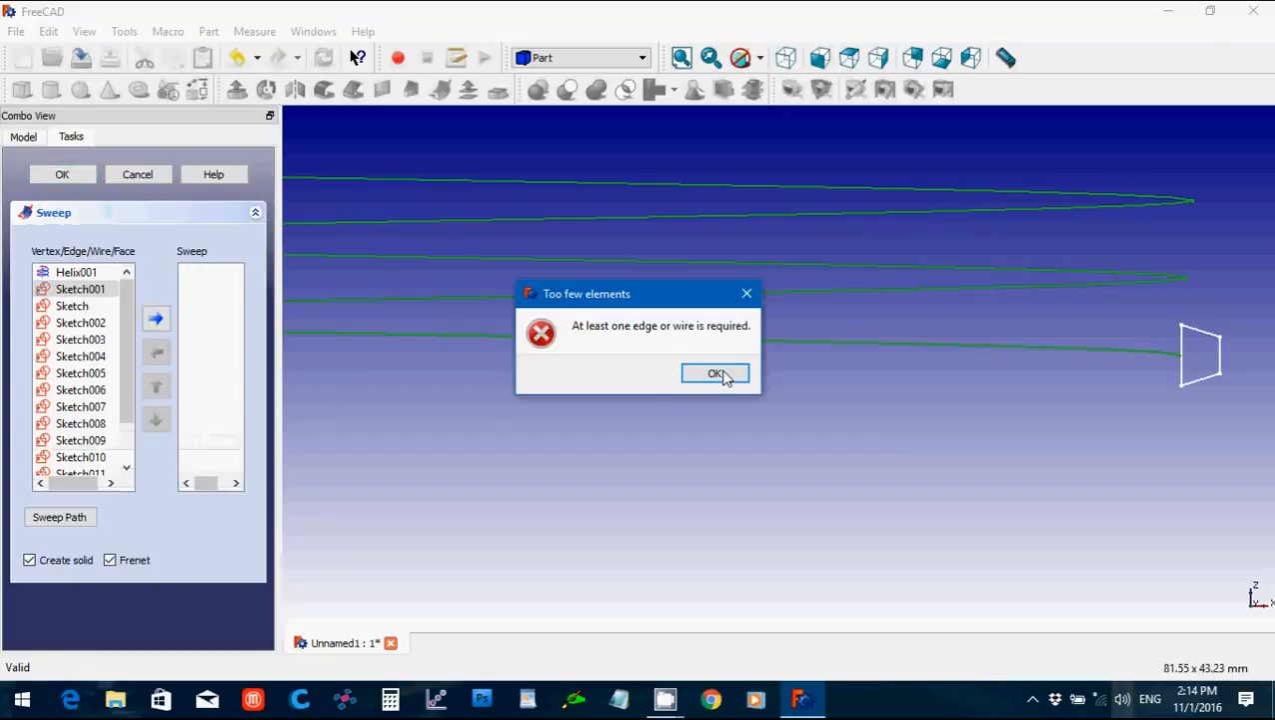
left_click(721, 370)
left_click(509, 448)
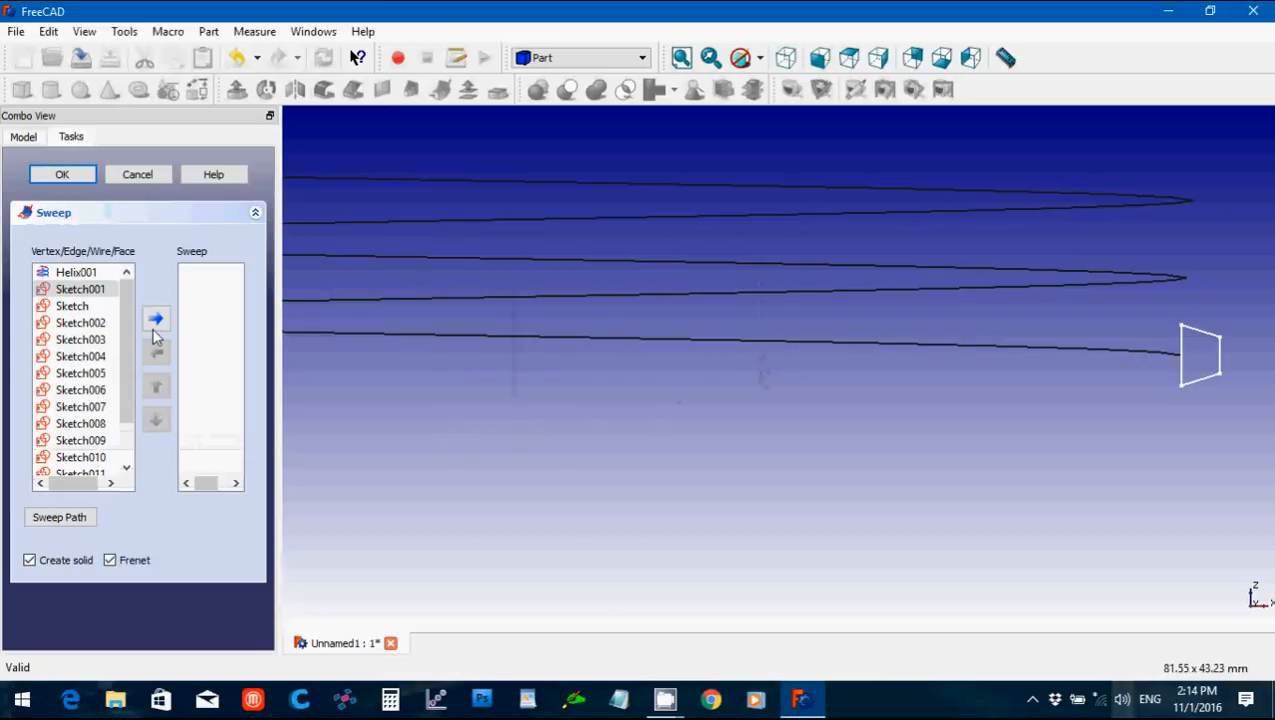
Add Sketch001 as the sweep profile and sweep it along Helix001 to form the thread.
left_click(100, 289)
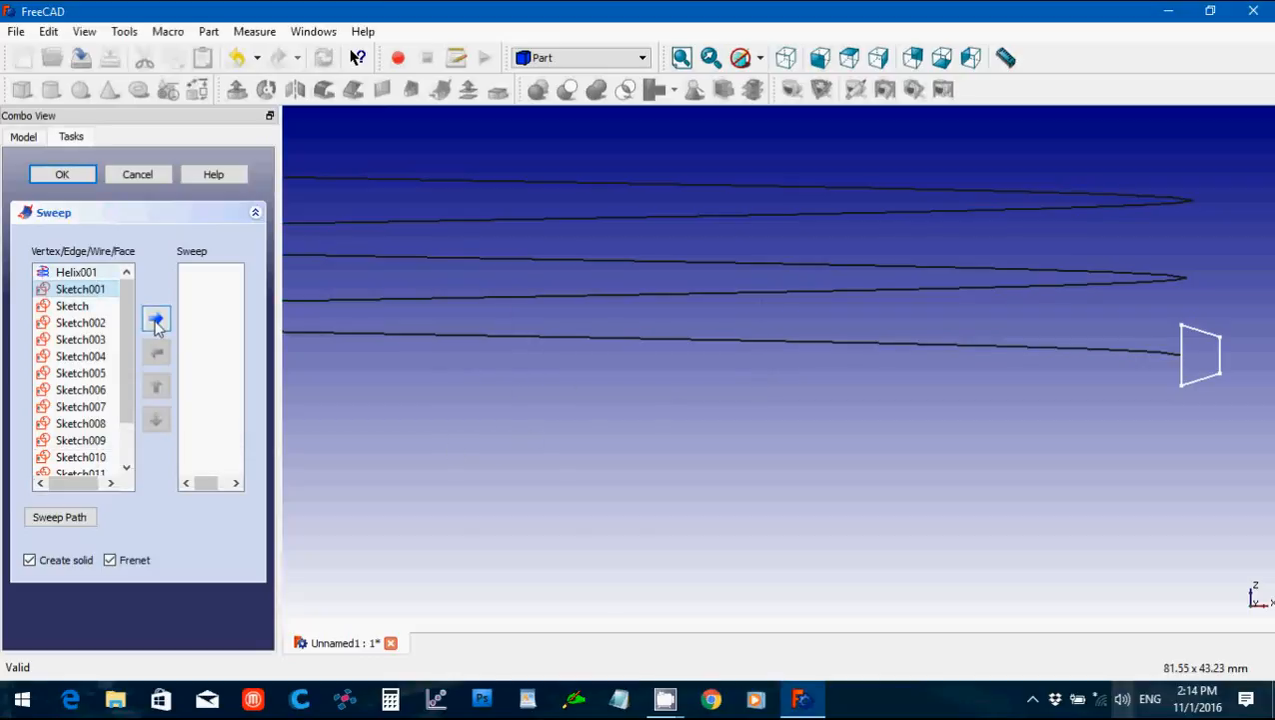
left_click(157, 322)
left_click(62, 174)
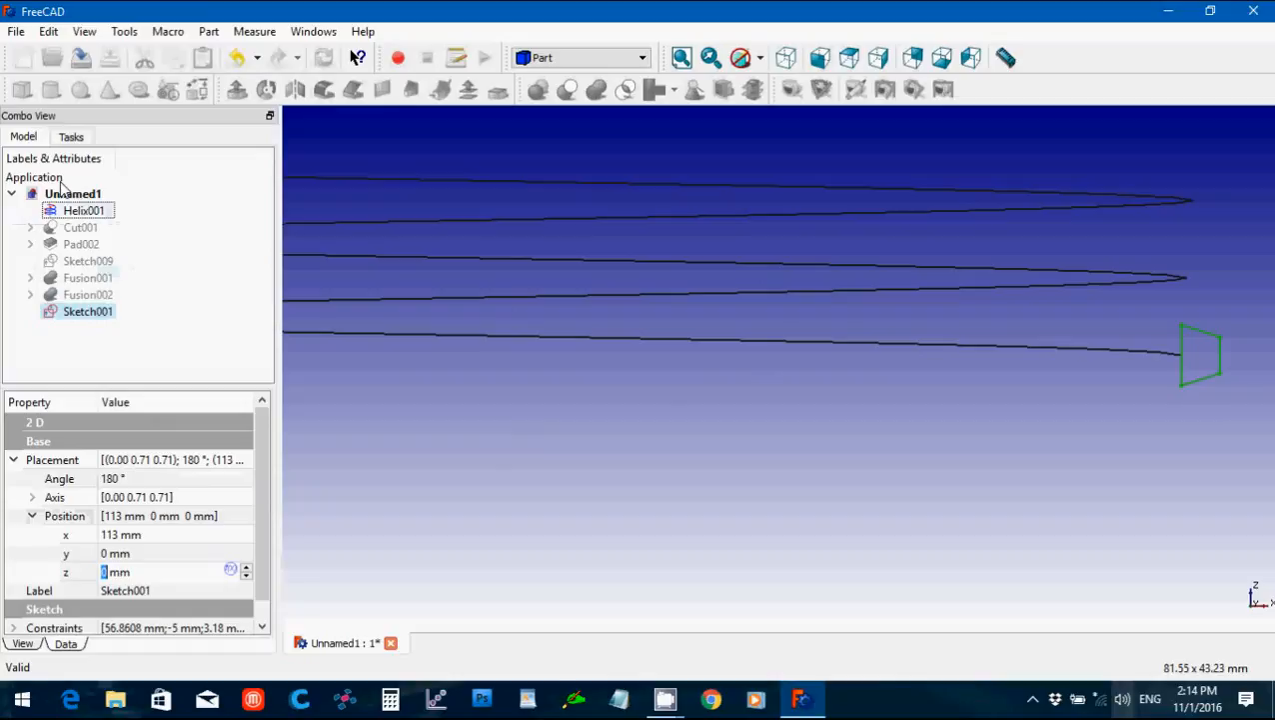
left_click(80, 210)
left_click(71, 137)
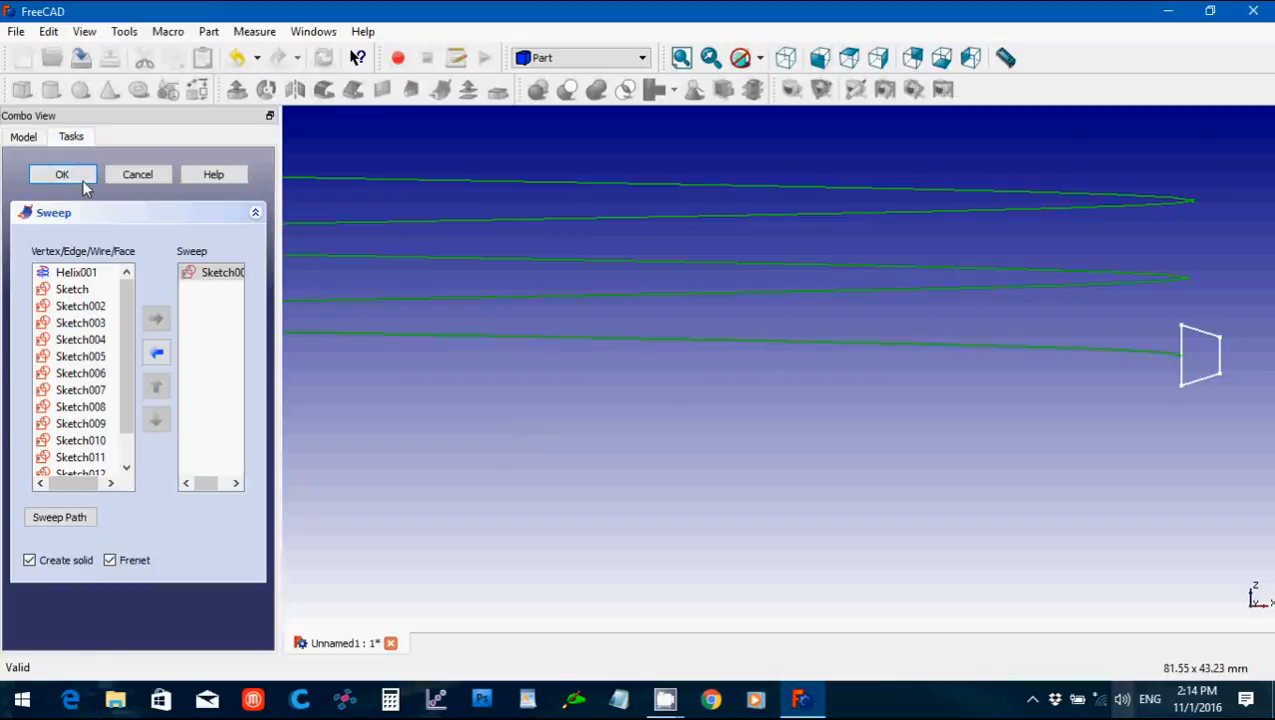
left_click(62, 176)
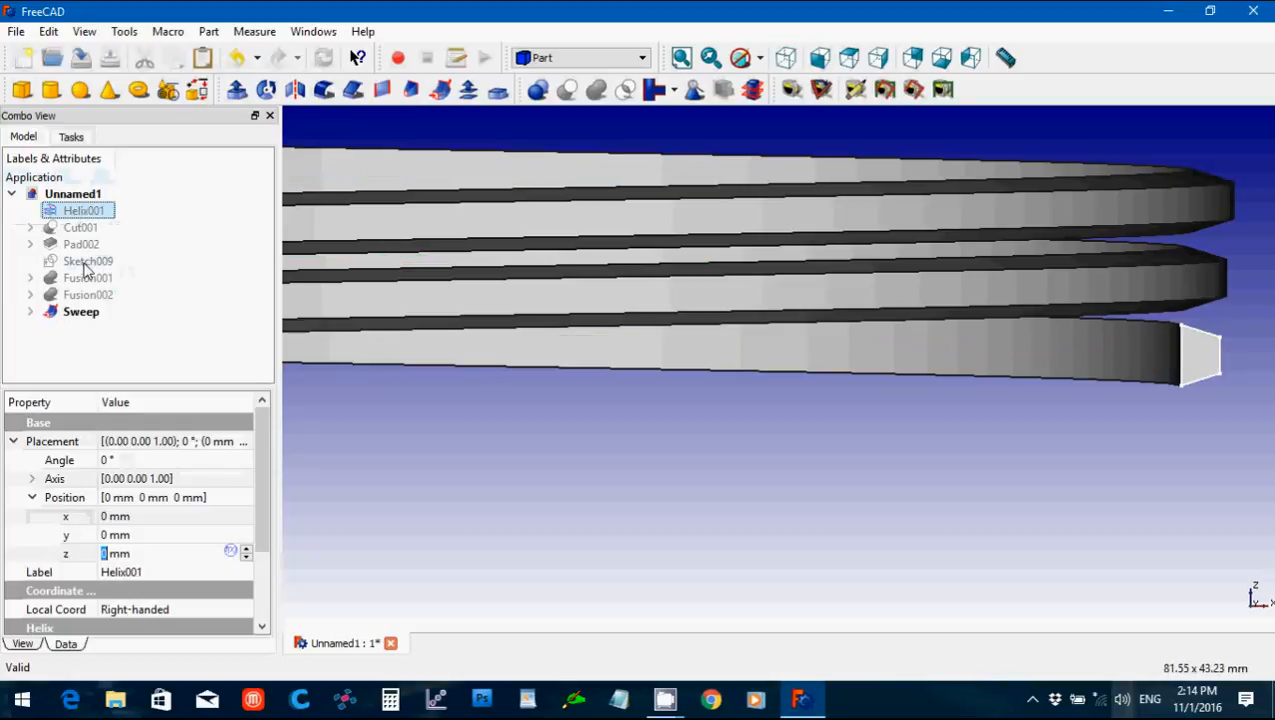
Hide the profile Sketch001 inside the new thread sweep.
left_click(30, 311)
left_click(88, 329)
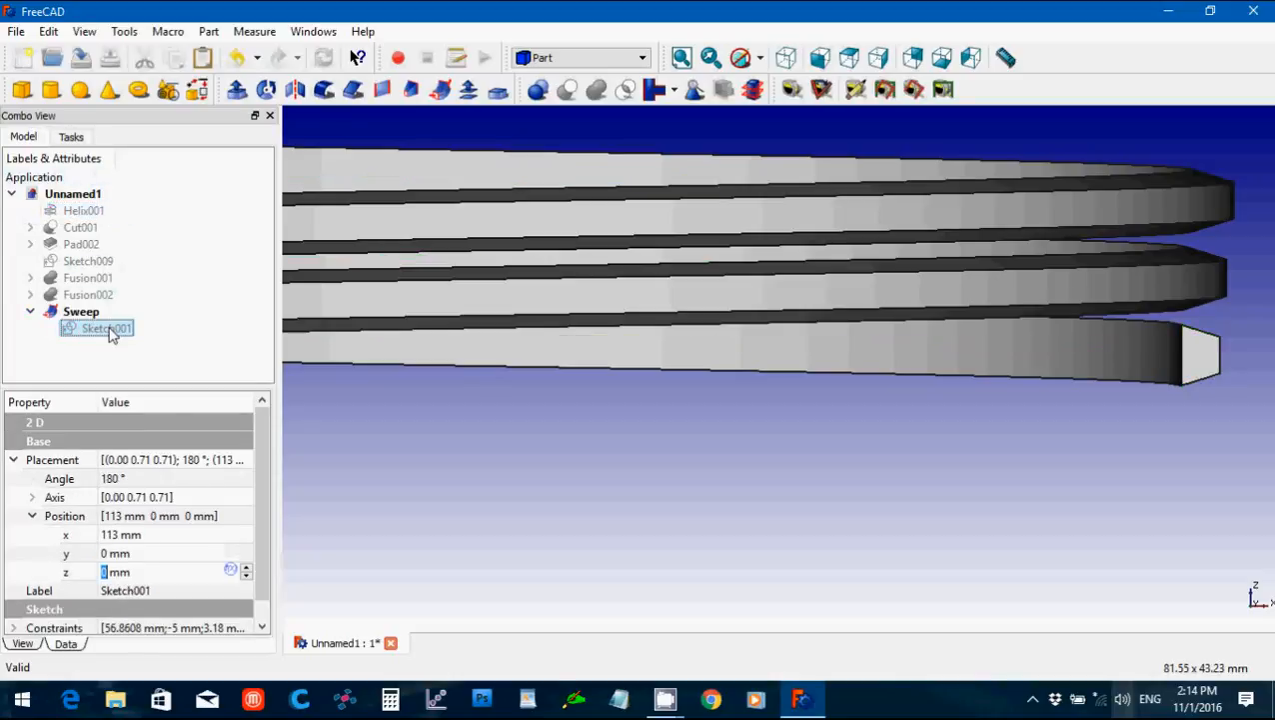
left_click(30, 311)
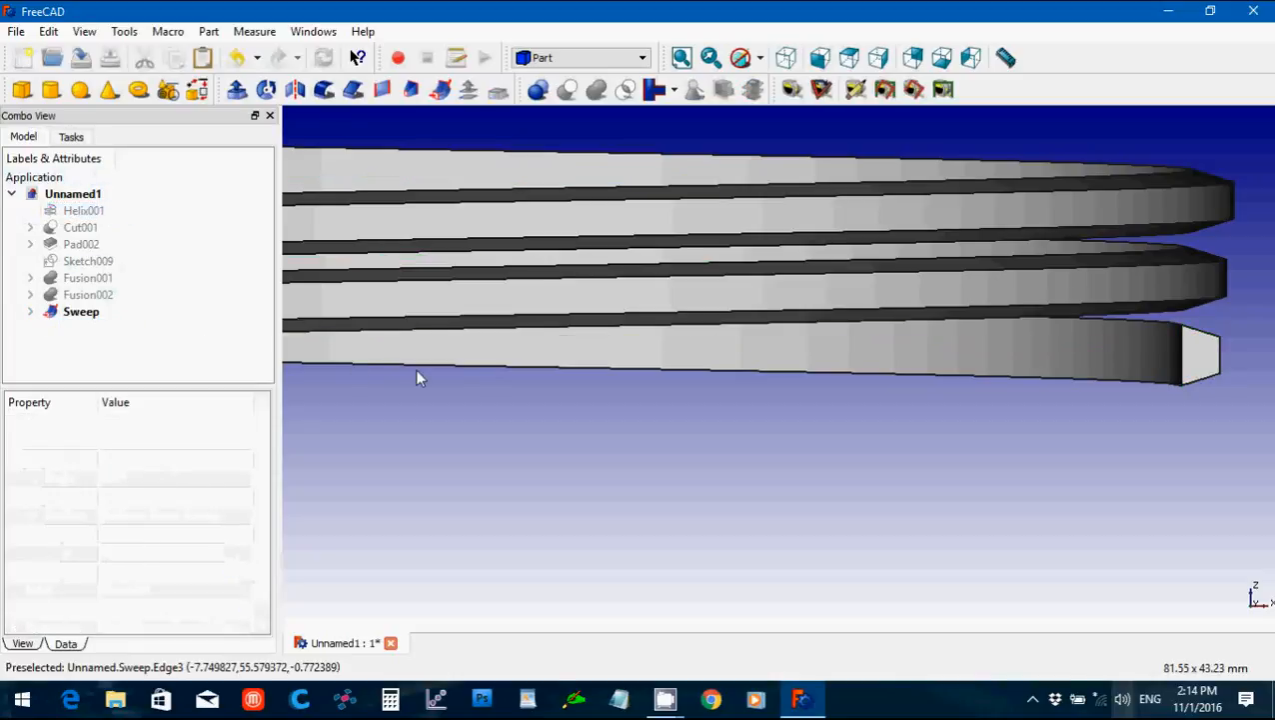
Show the tube body, Fusion002, and move the new thread sweep to a Z position of -28 mm.
left_click(88, 296)
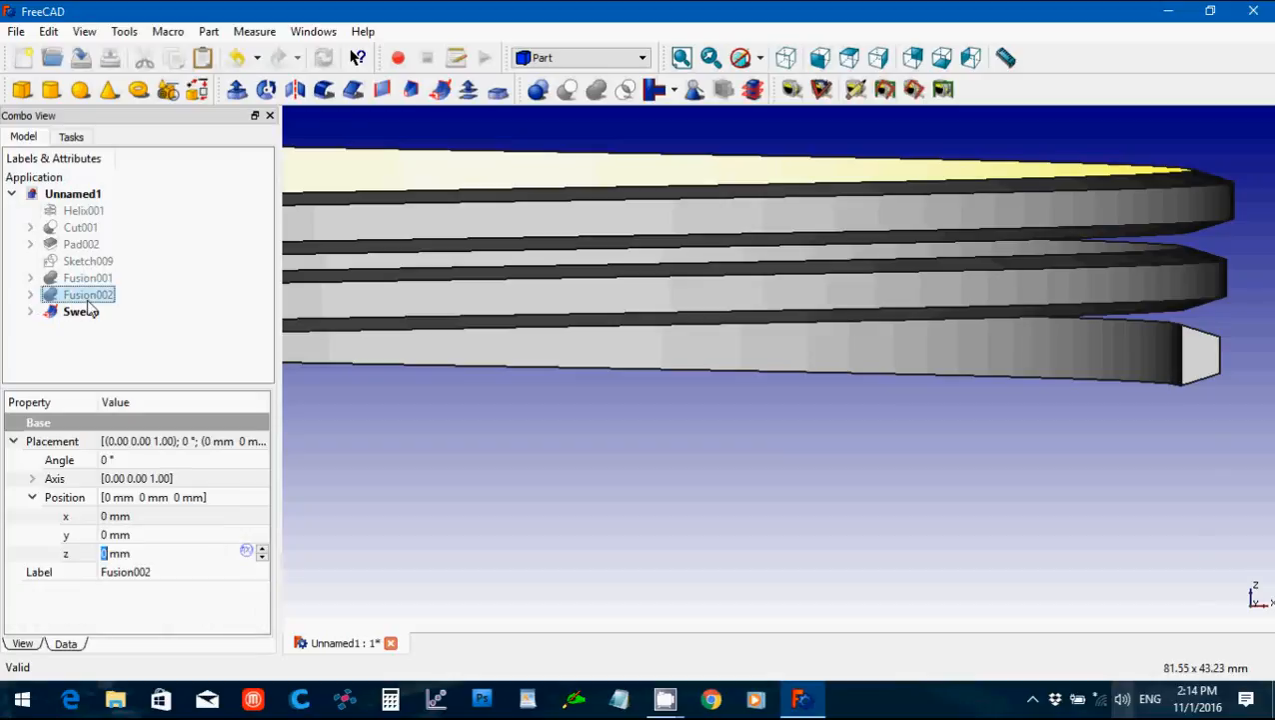
key("space")
scroll(609, 344, "down", 3)
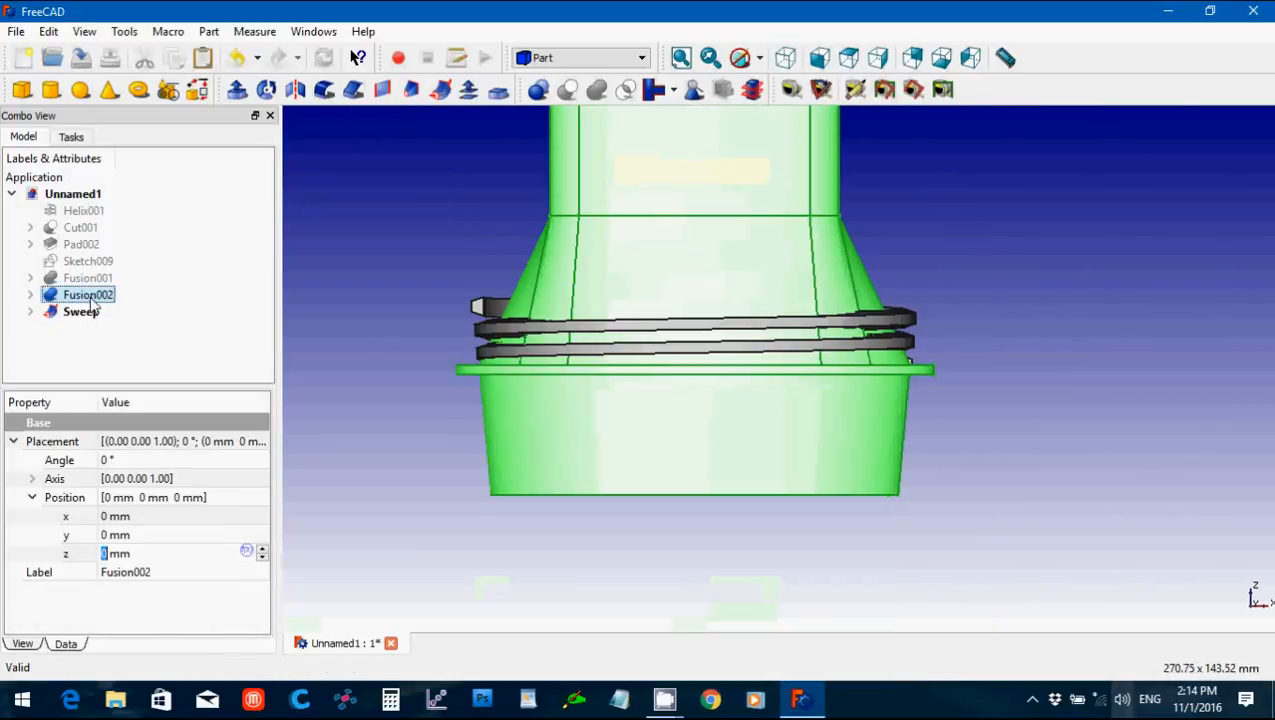
left_click(77, 313)
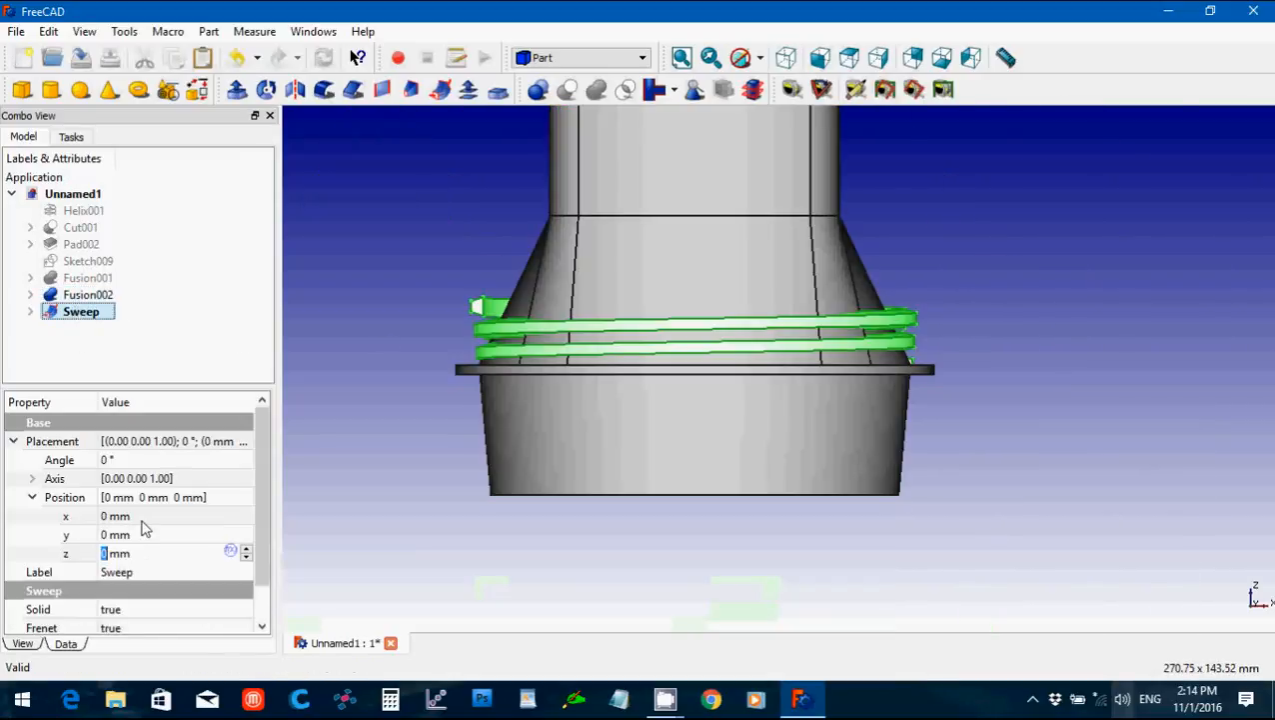
scroll(139, 552, "down", 2)
scroll(138, 552, "down", 5)
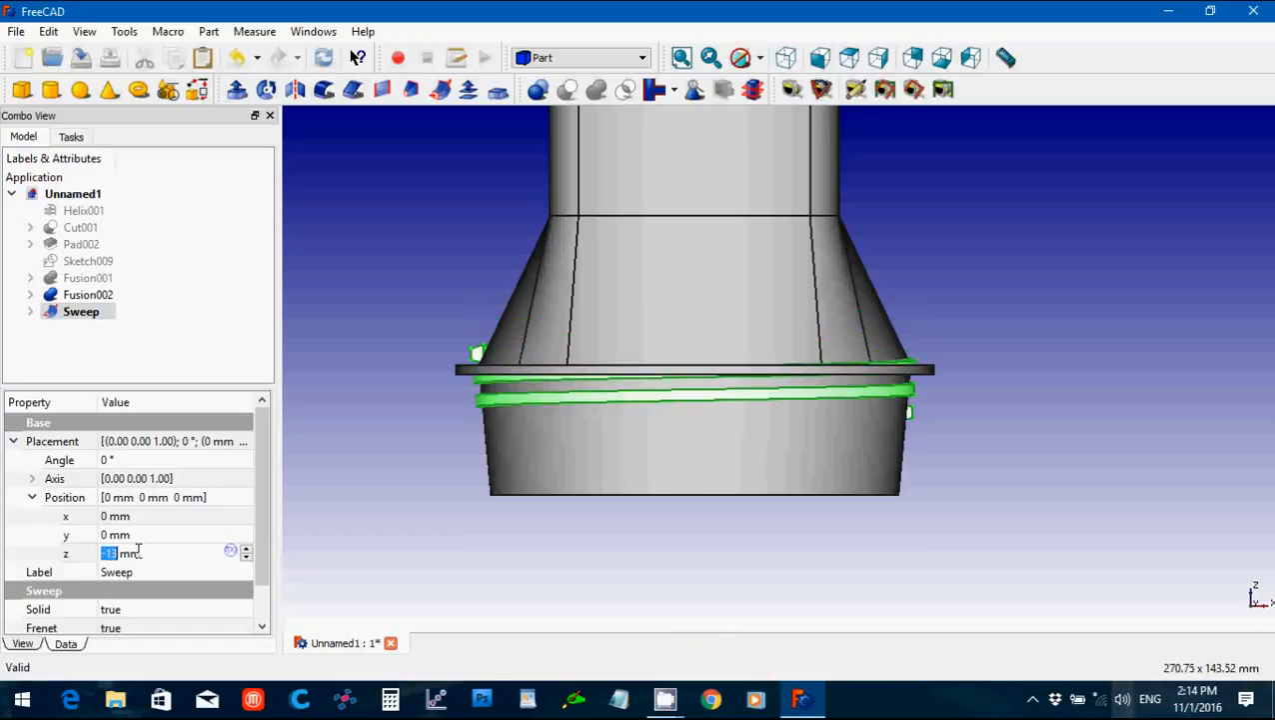
scroll(139, 552, "down", 2)
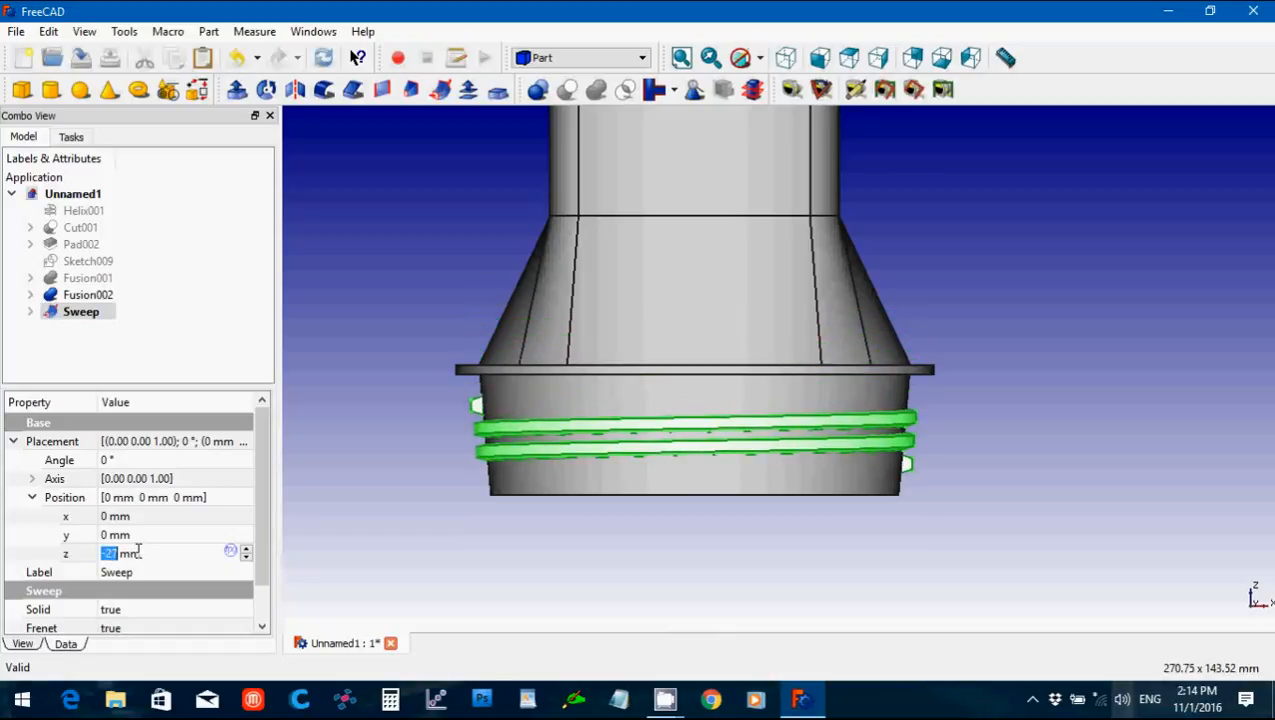
scroll(139, 552, "down", 1)
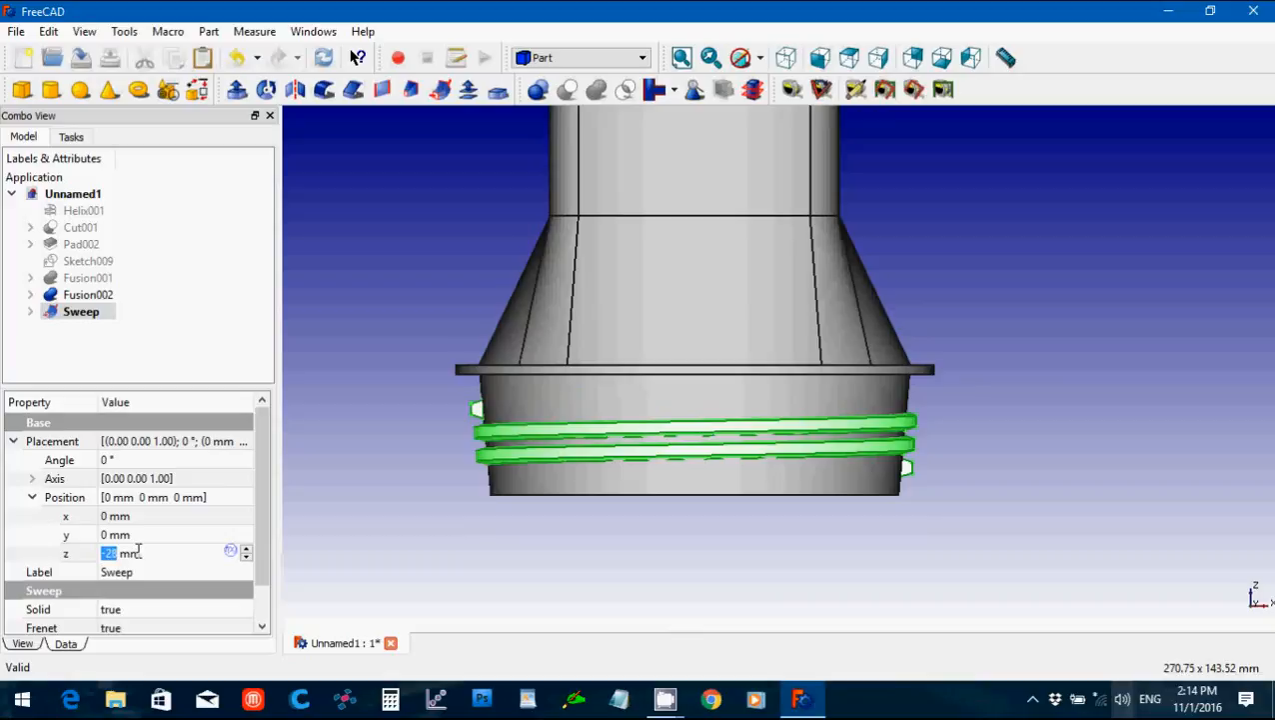
left_click(876, 625)
Examine from several angles how the thread sits on the wall of the tube's open end.
middle_click_drag(870, 623, 772, 524)
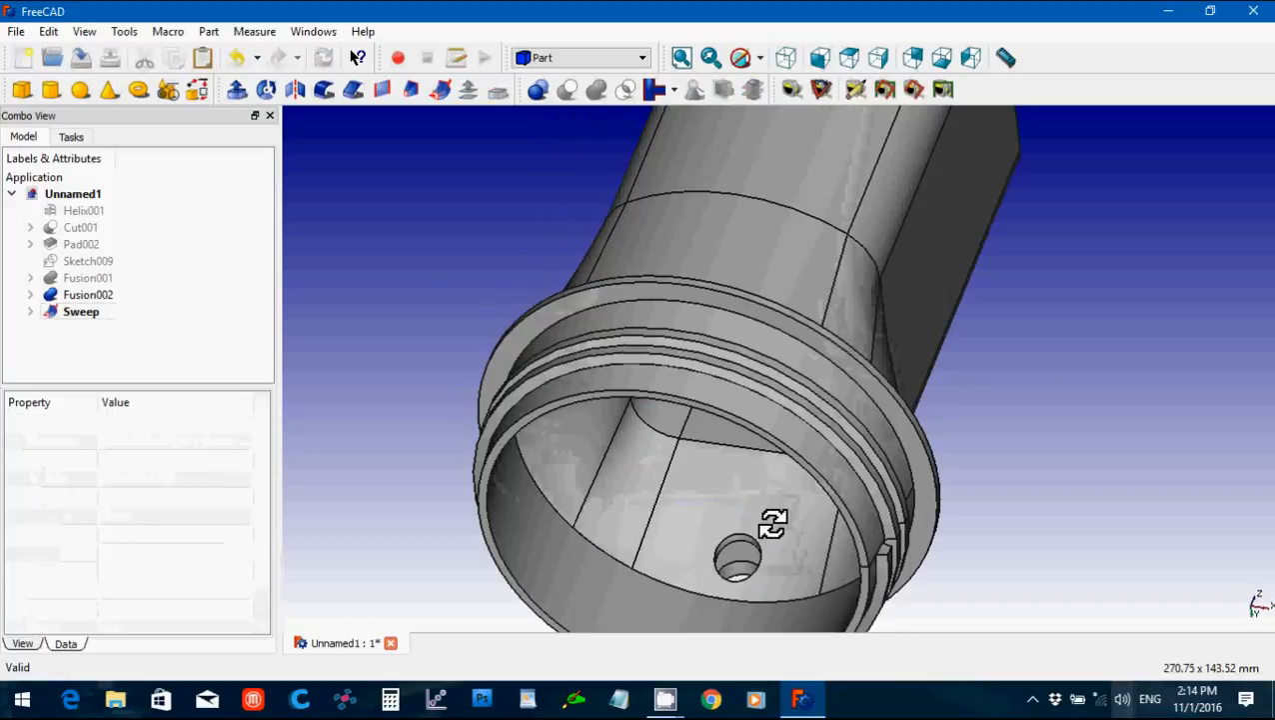
scroll(966, 425, "up", 6)
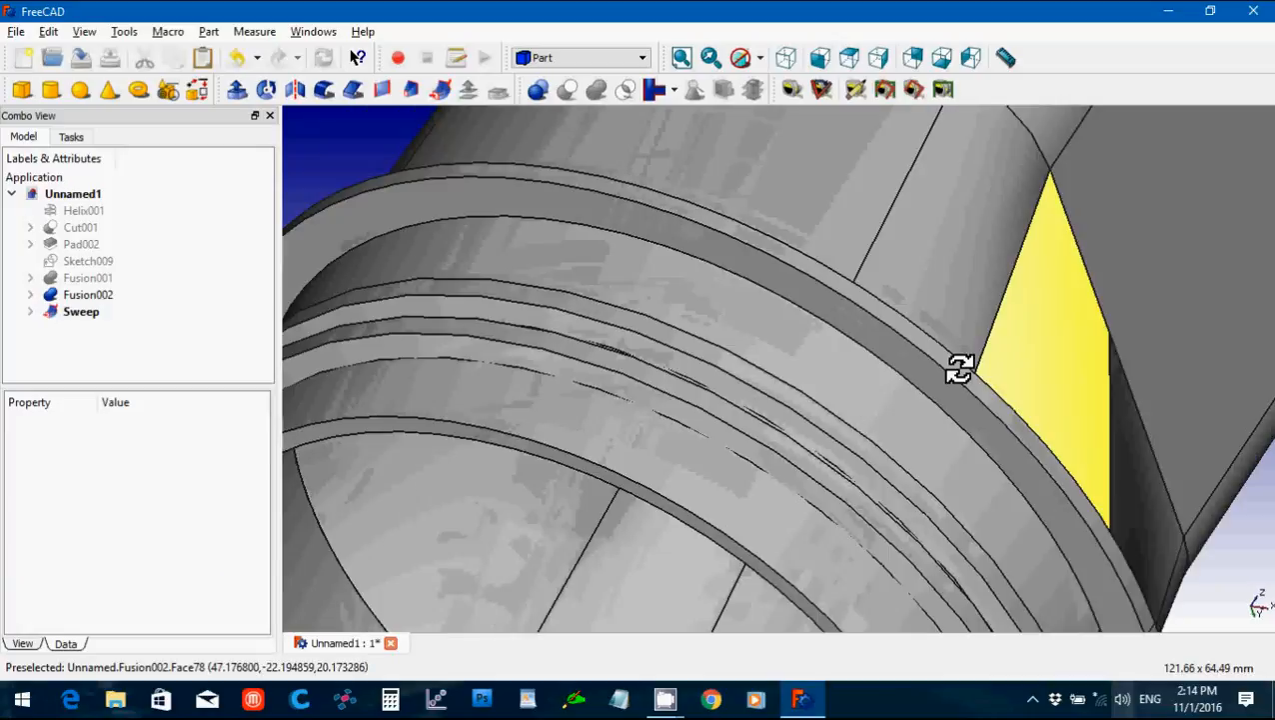
middle_click_drag(959, 367, 1059, 287)
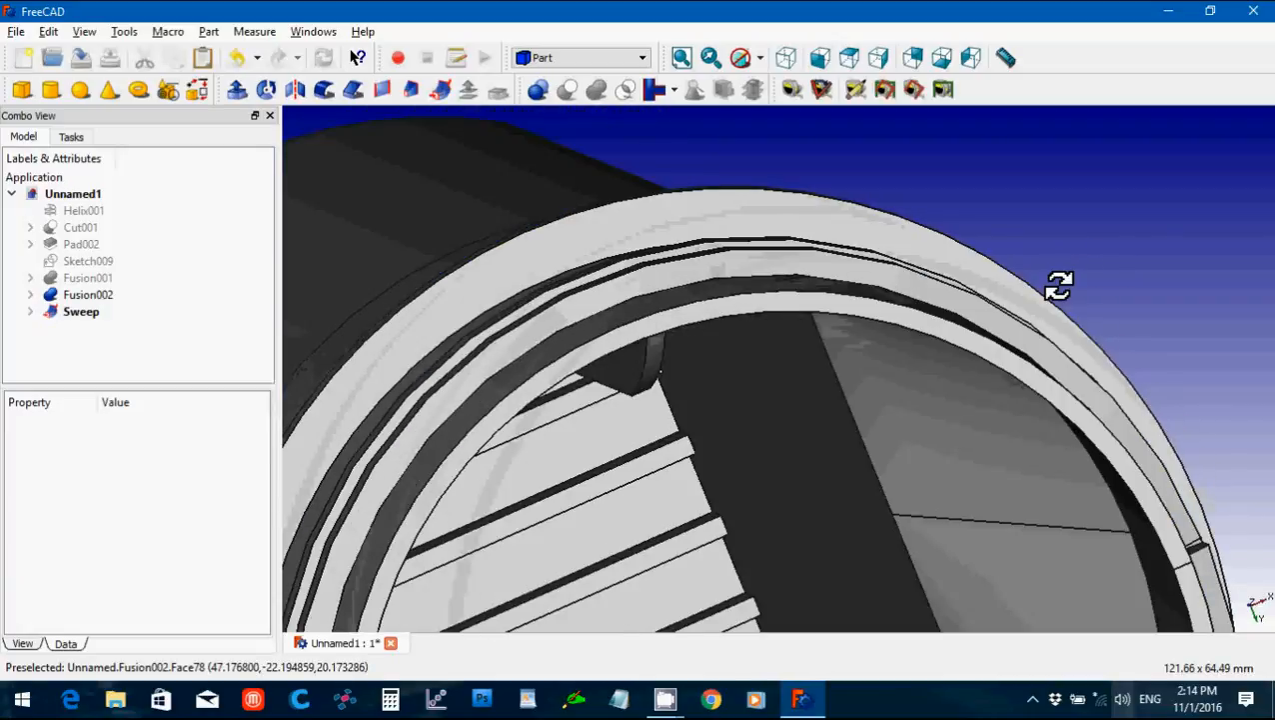
scroll(1047, 288, "down", 2)
middle_click_drag(865, 150, 844, 239)
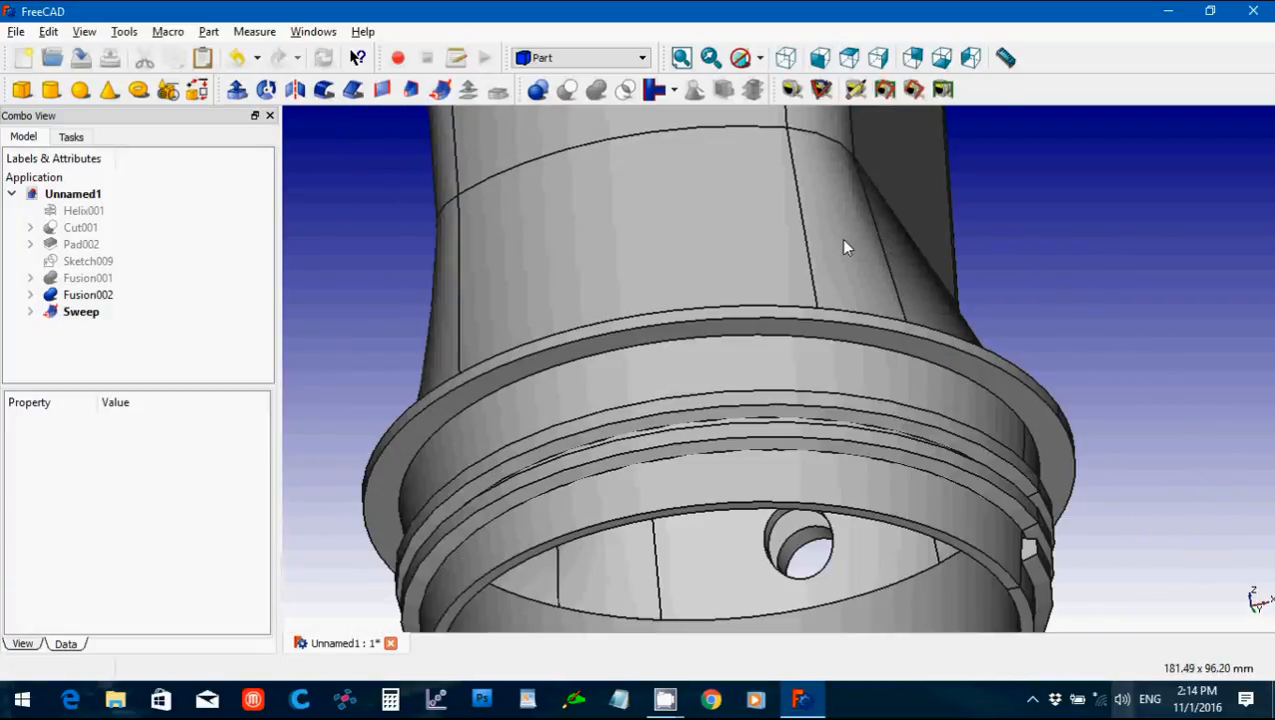
Rotate the thread sweep 180° about the Z axis.
left_click(63, 314)
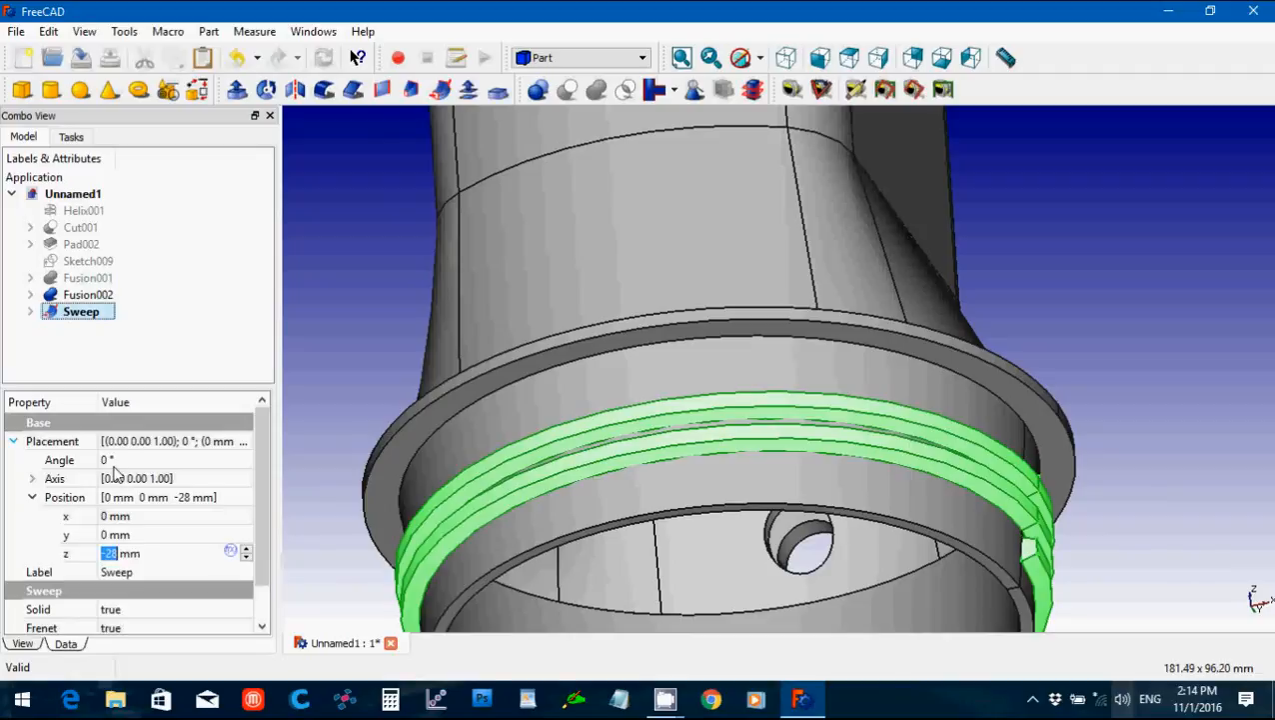
left_click(112, 462)
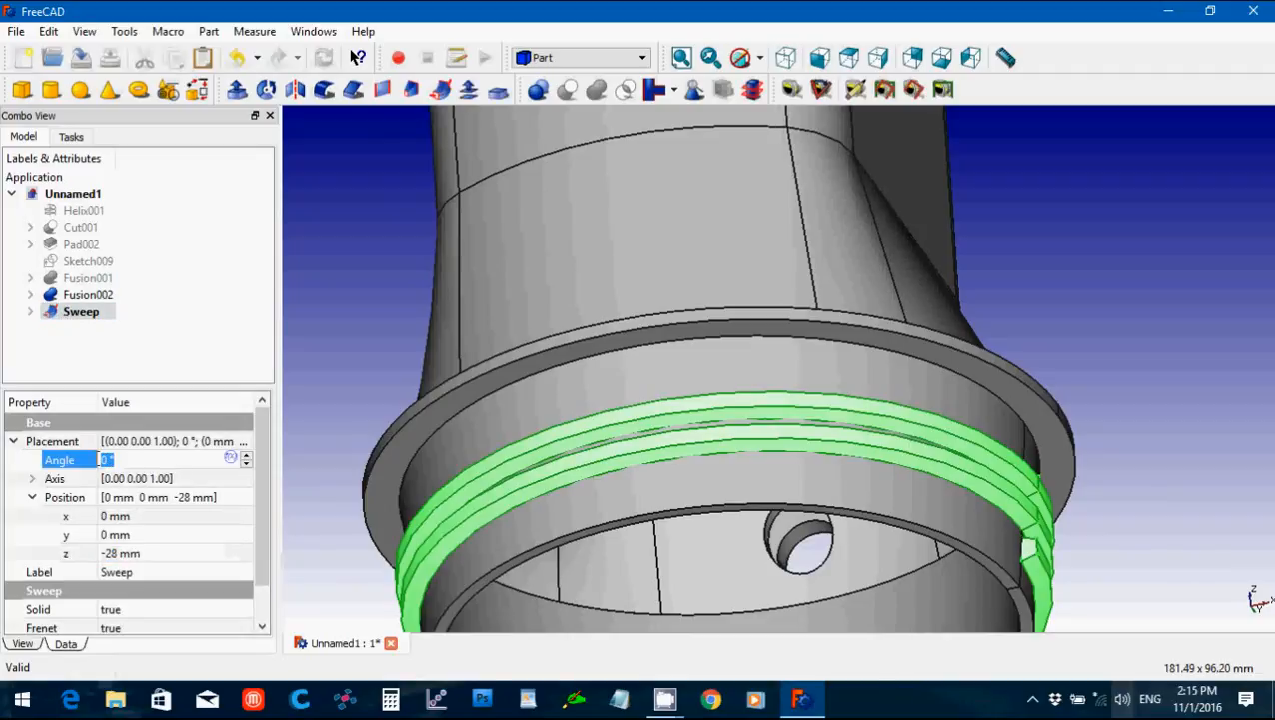
type("180")
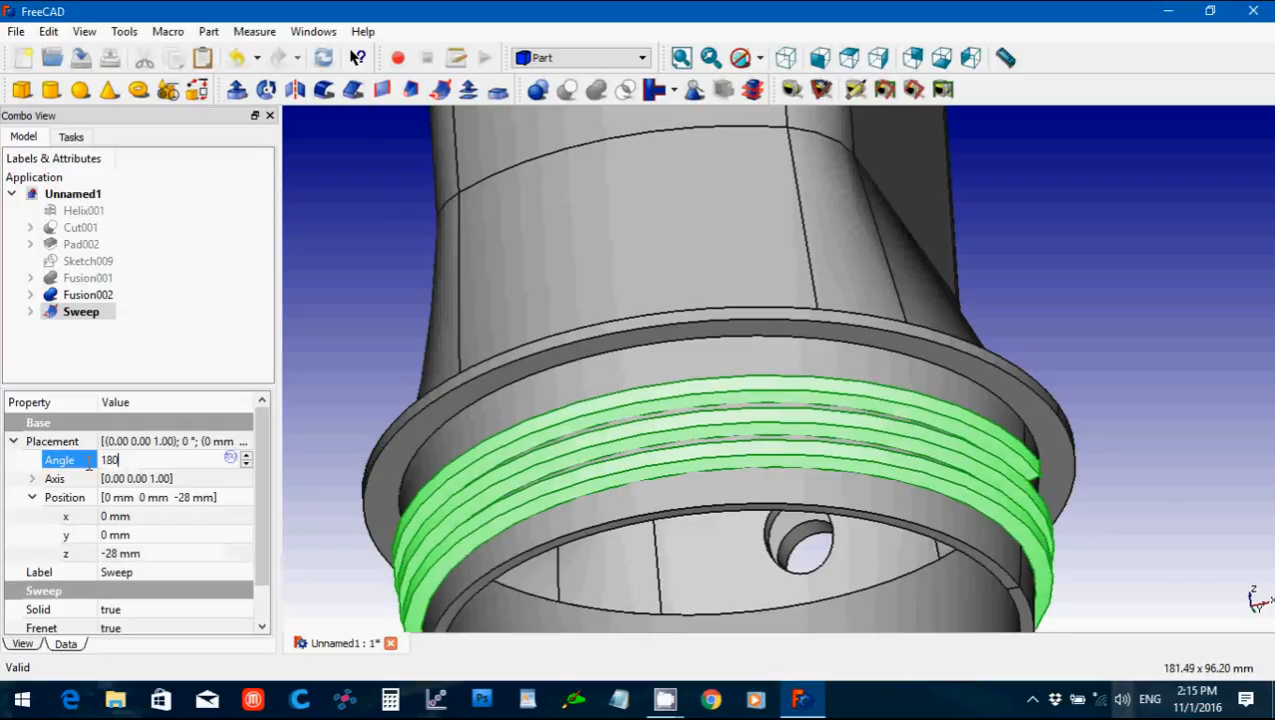
left_click(340, 369)
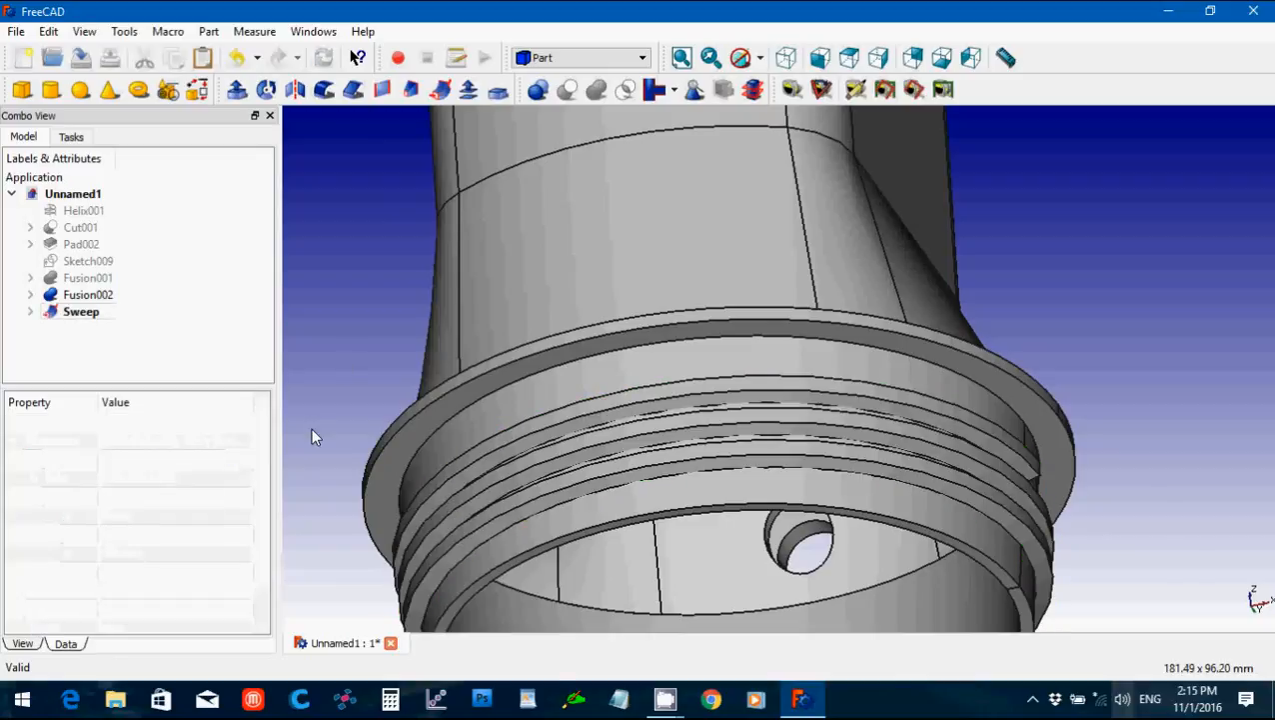
Chamfer the outer edge of the thread sweep's end face with variable length, start 3.81 mm and end 2 mm.
middle_click_drag(312, 436, 836, 327)
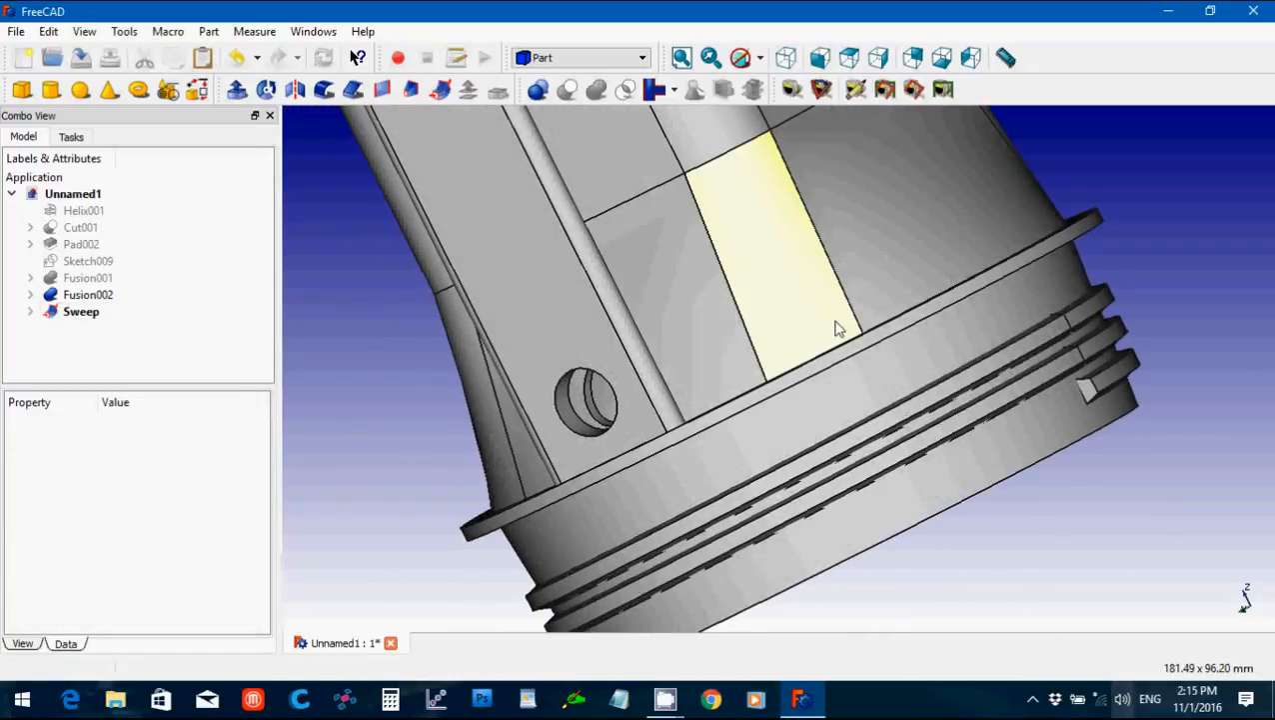
left_click(1096, 397)
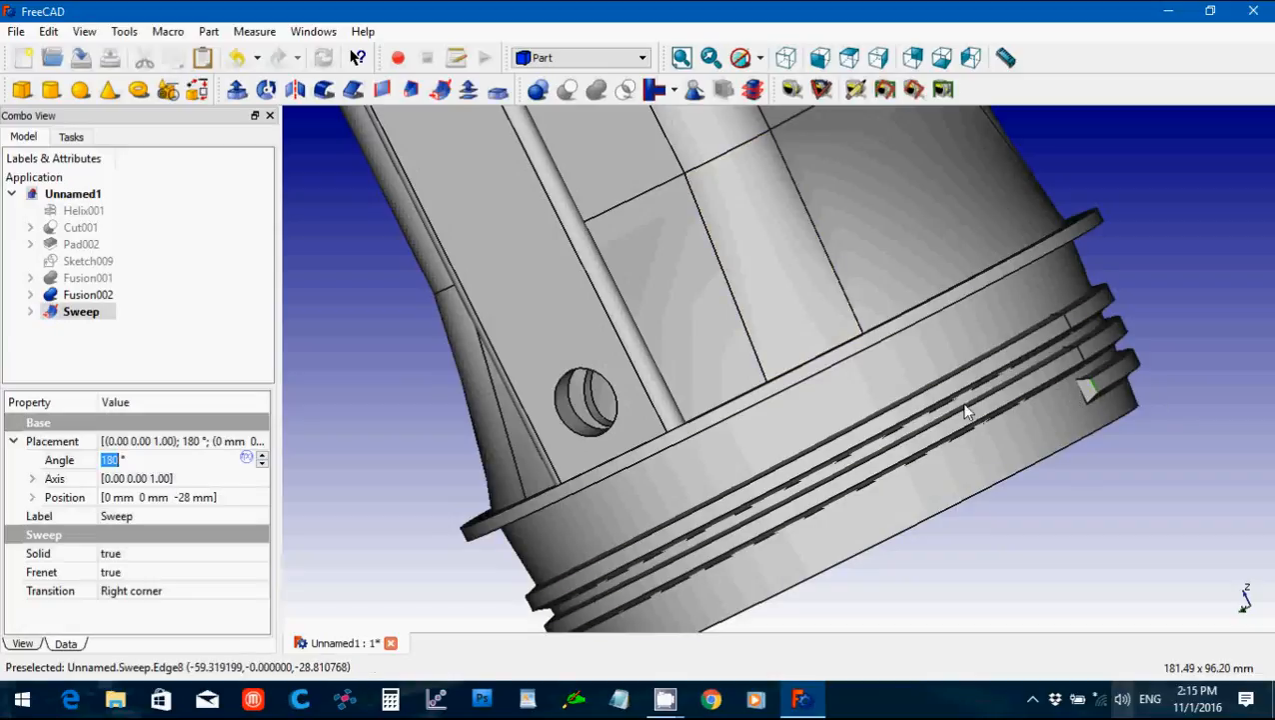
left_click(353, 91)
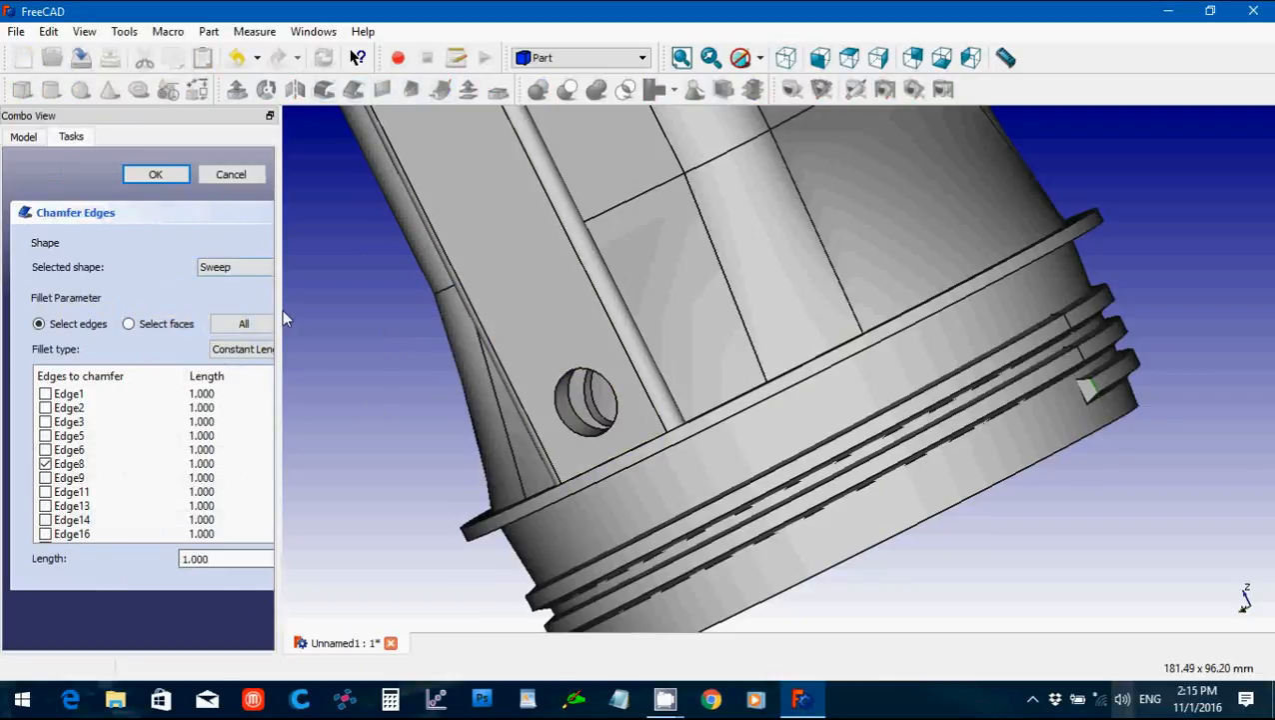
left_click_drag(281, 310, 426, 311)
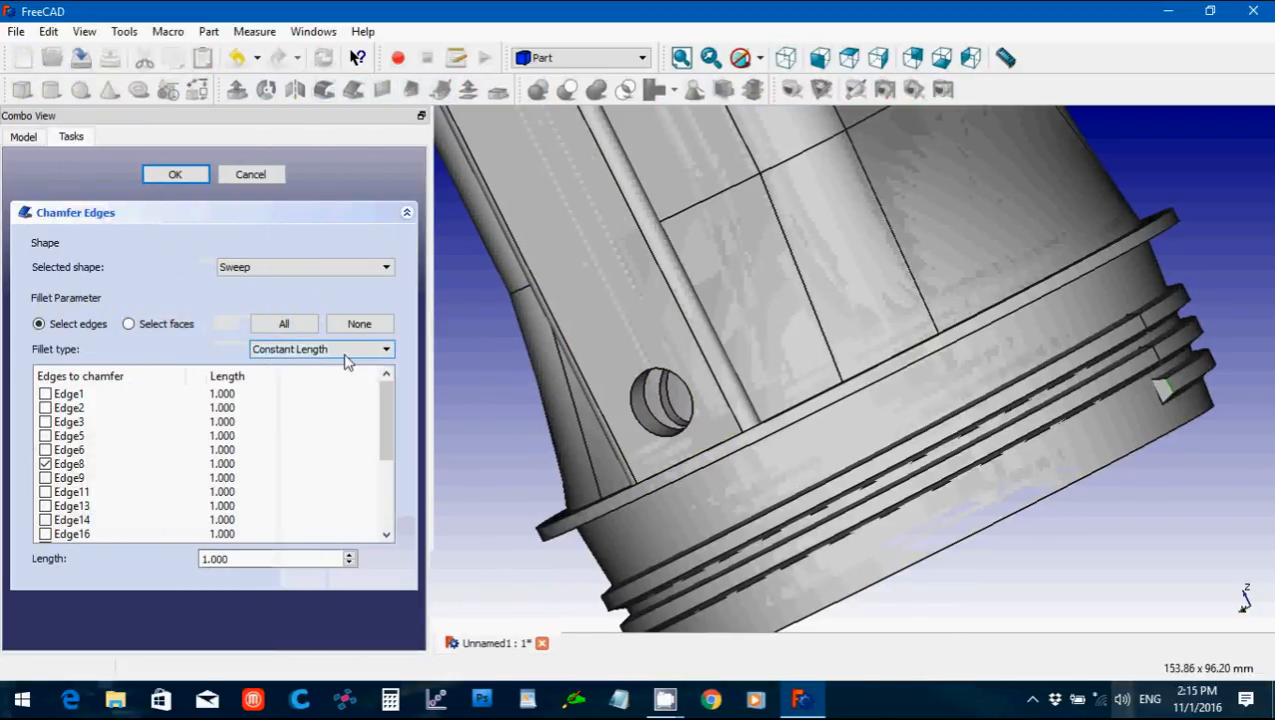
left_click(339, 350)
left_click(337, 378)
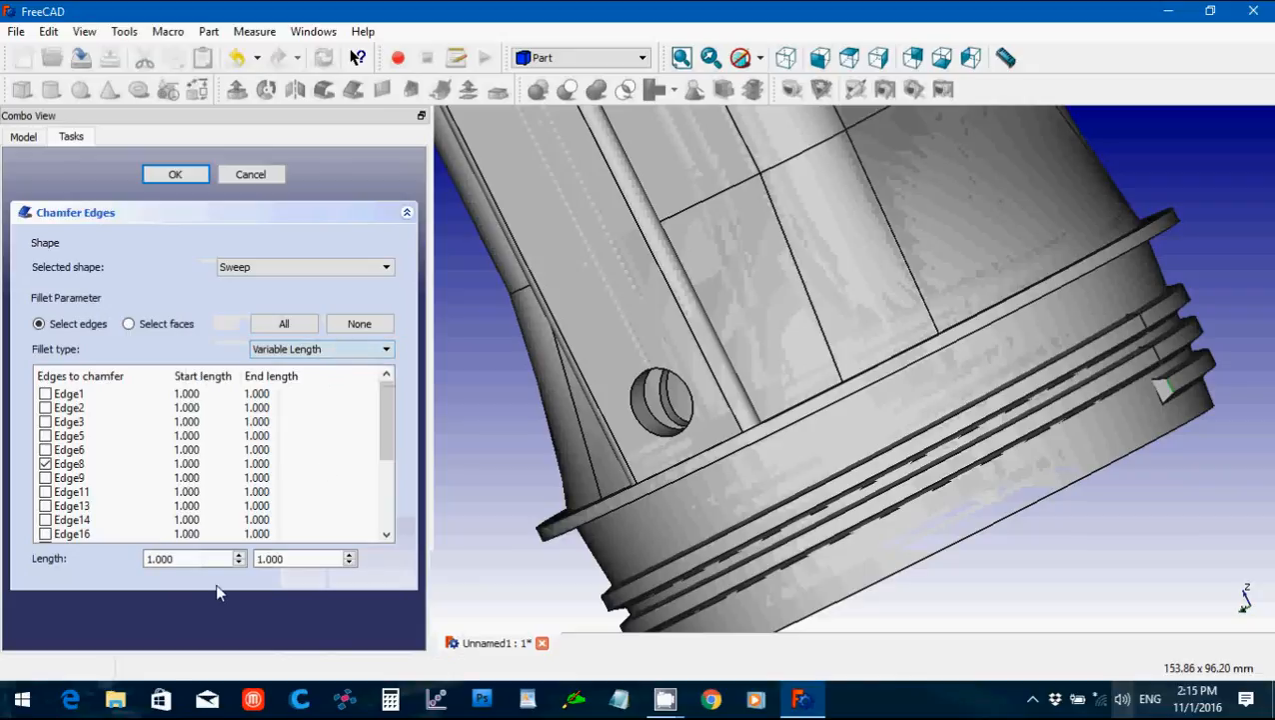
left_click(185, 560)
left_click_drag(185, 560, 100, 552)
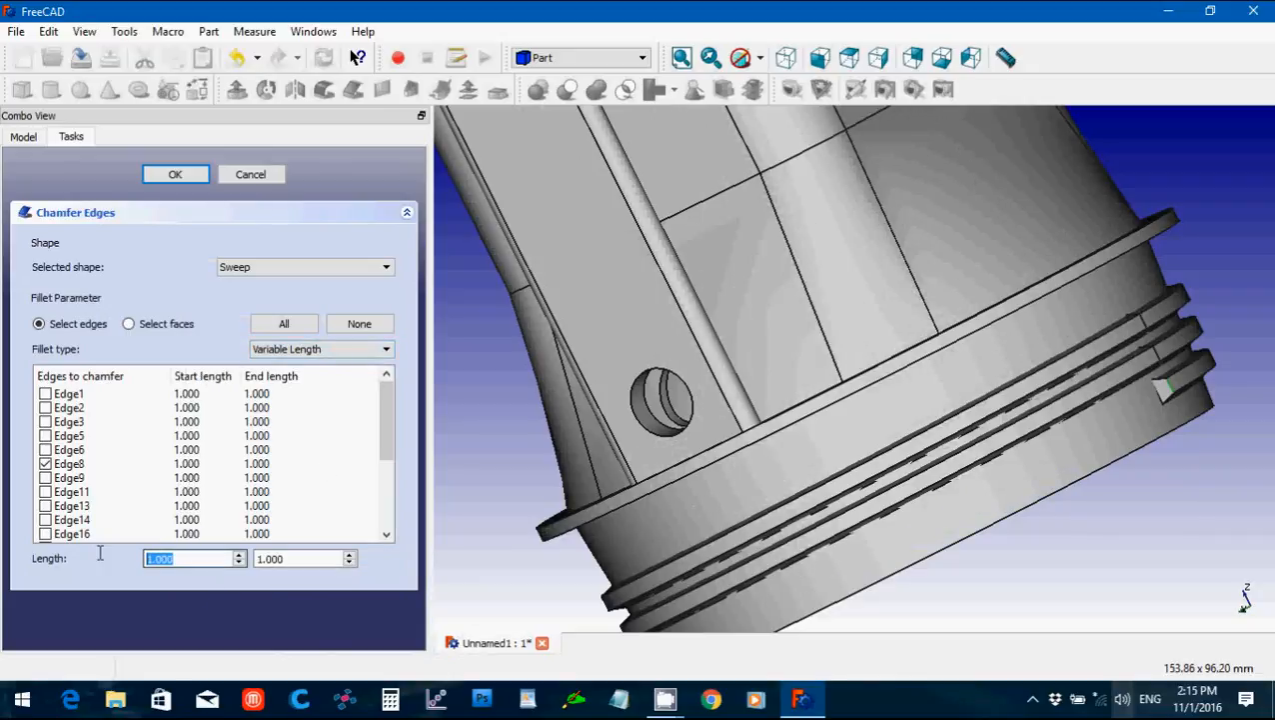
type("3.81")
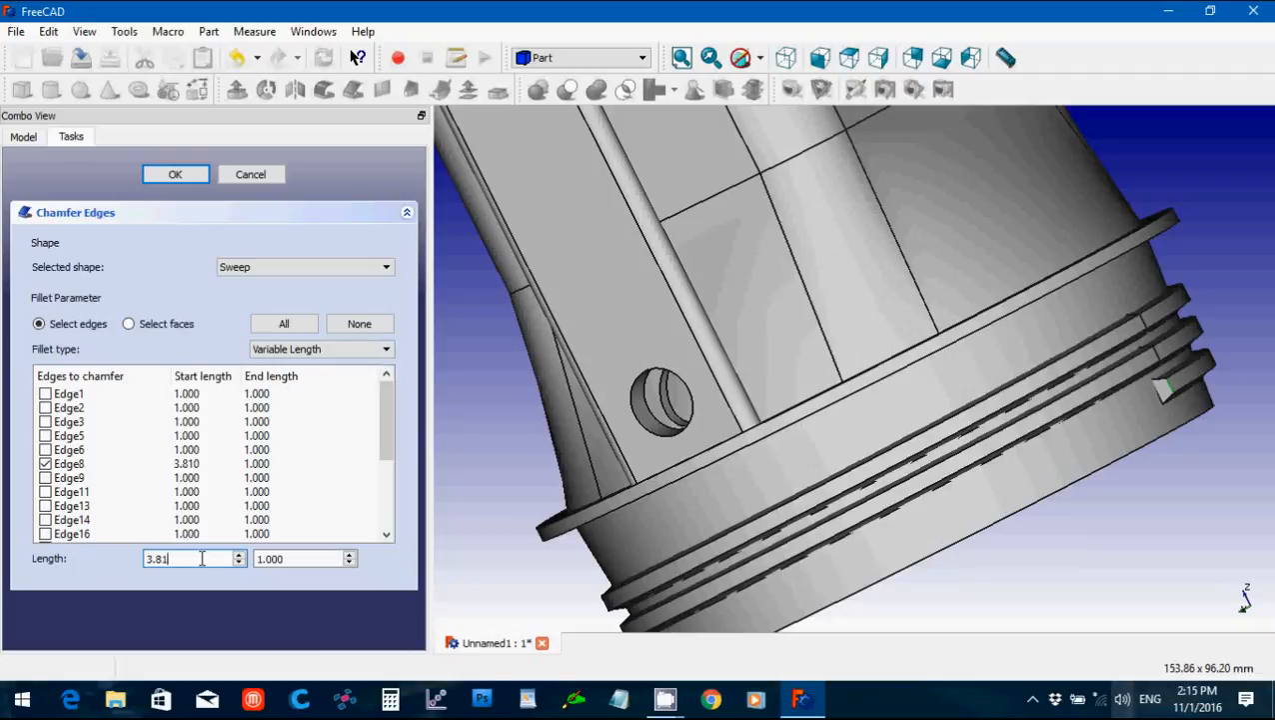
left_click(295, 559)
double_click(280, 559)
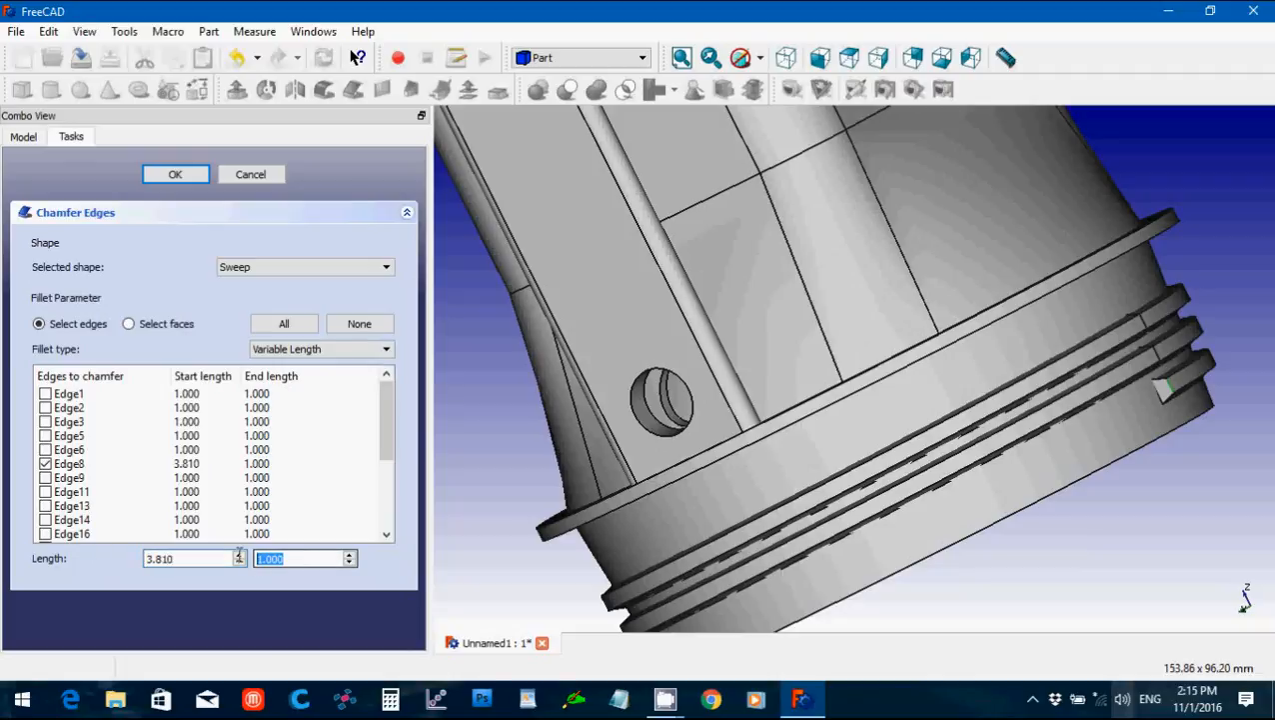
type("2")
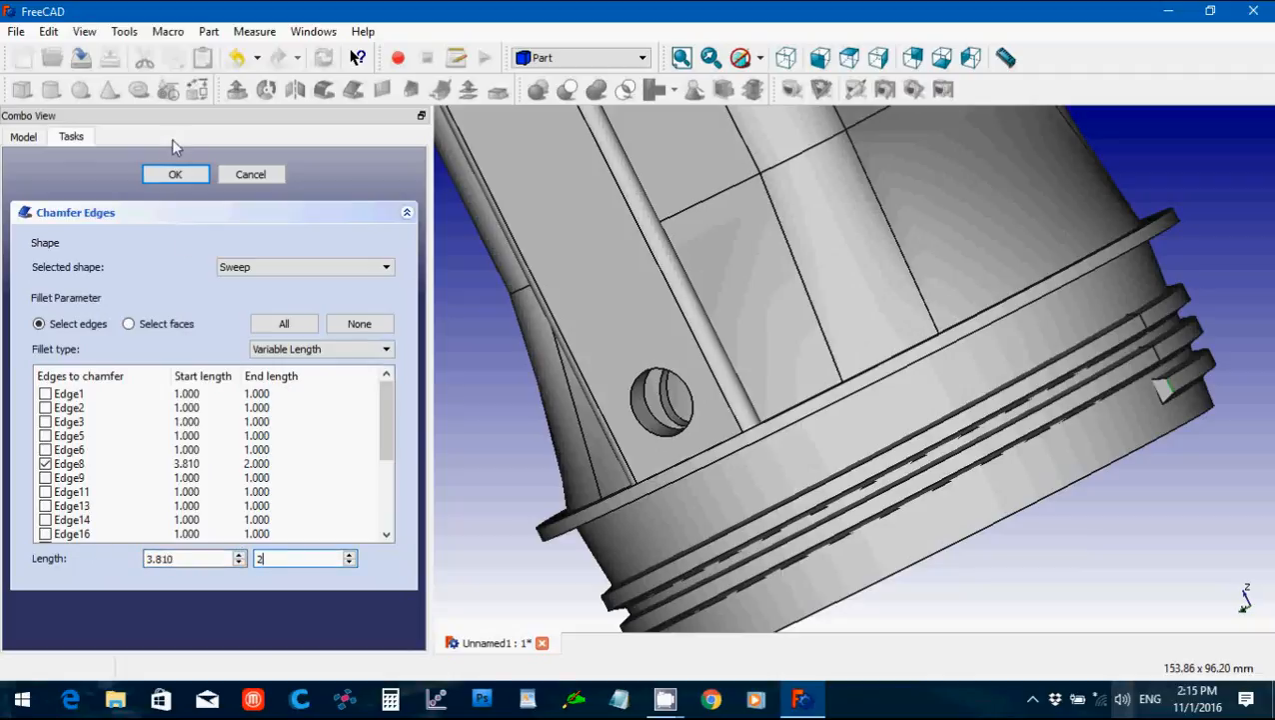
left_click(176, 176)
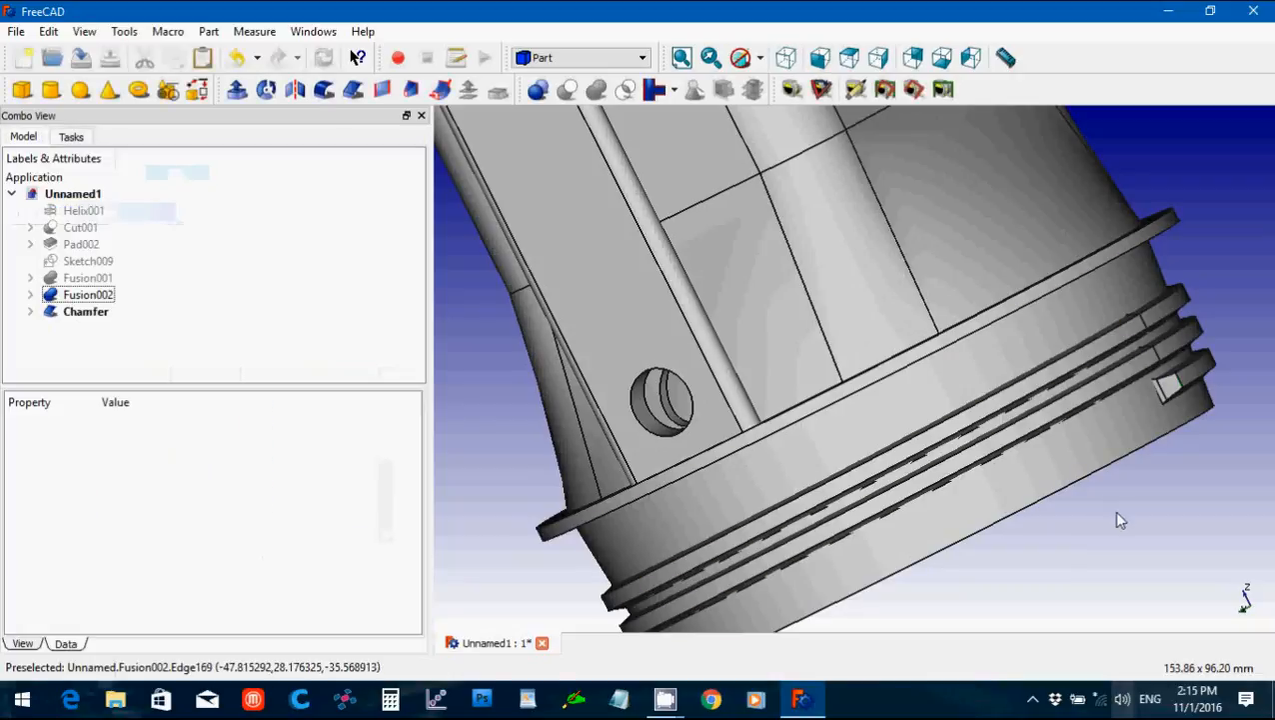
Move the Sweep inside the Chamfer to a Z position of -27 mm.
middle_click_drag(1086, 527, 1032, 374)
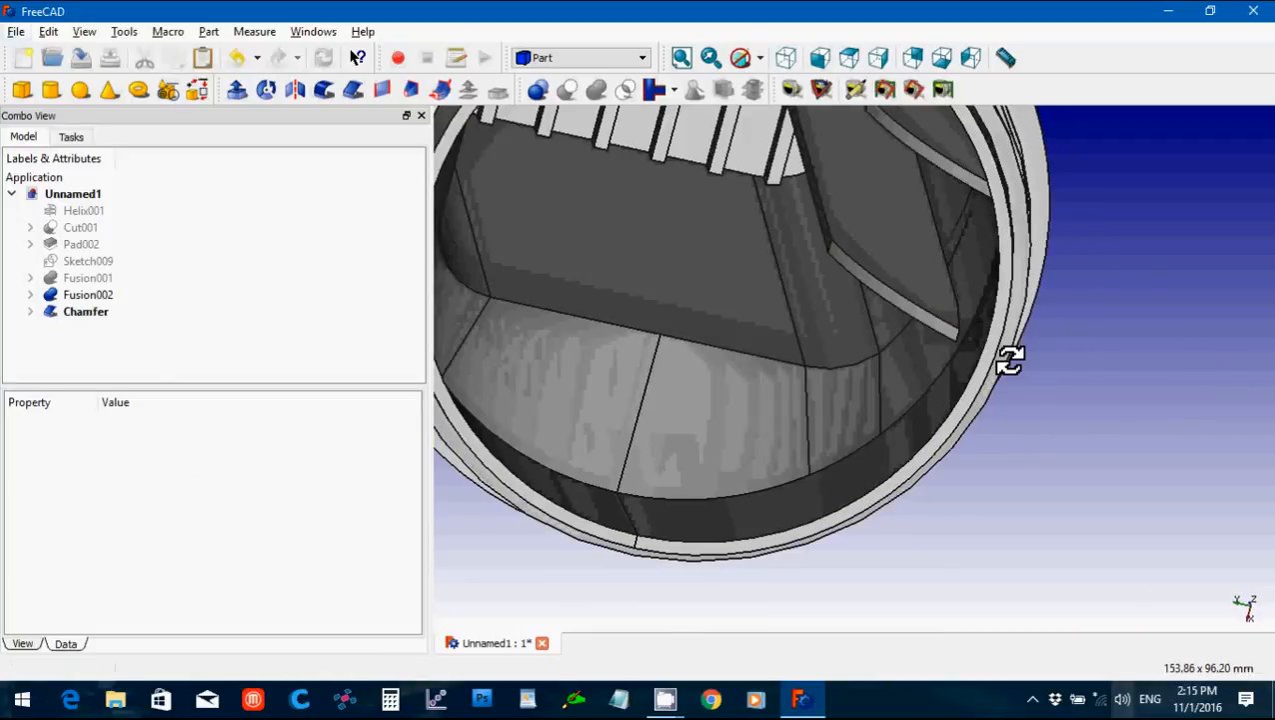
left_click(1049, 272)
middle_click_drag(1049, 272, 1058, 350)
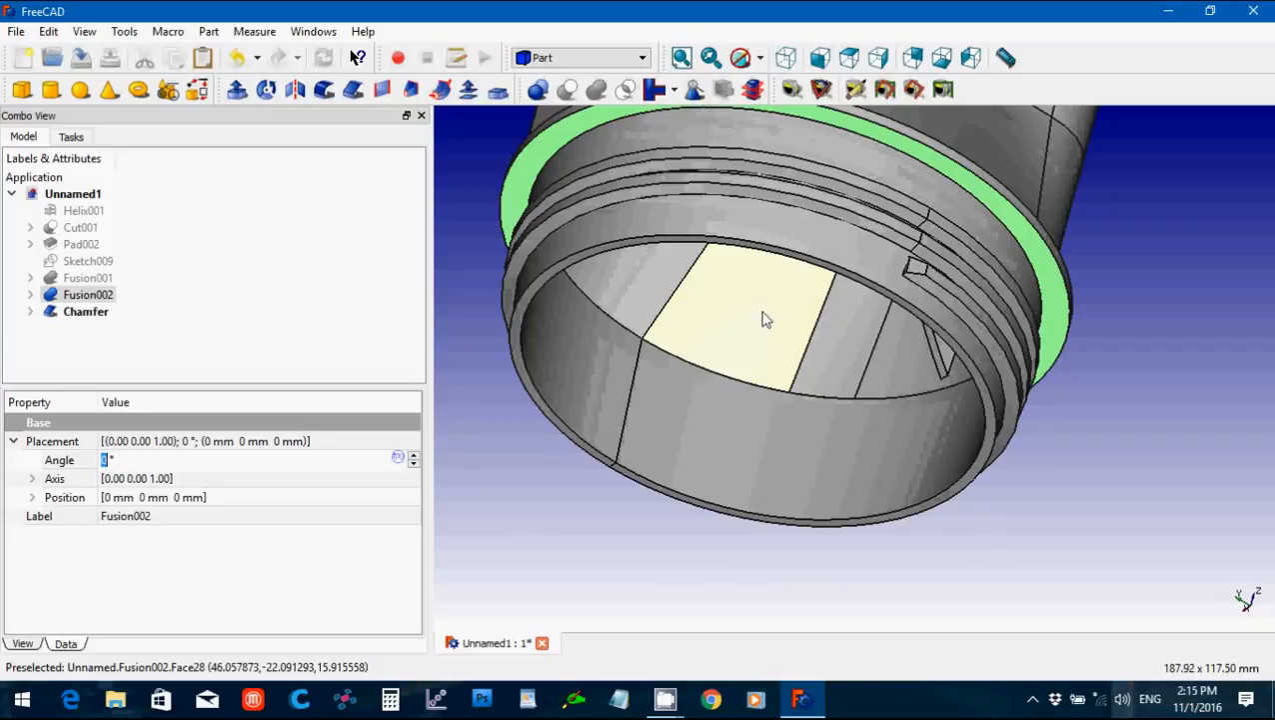
left_click(30, 312)
left_click(82, 328)
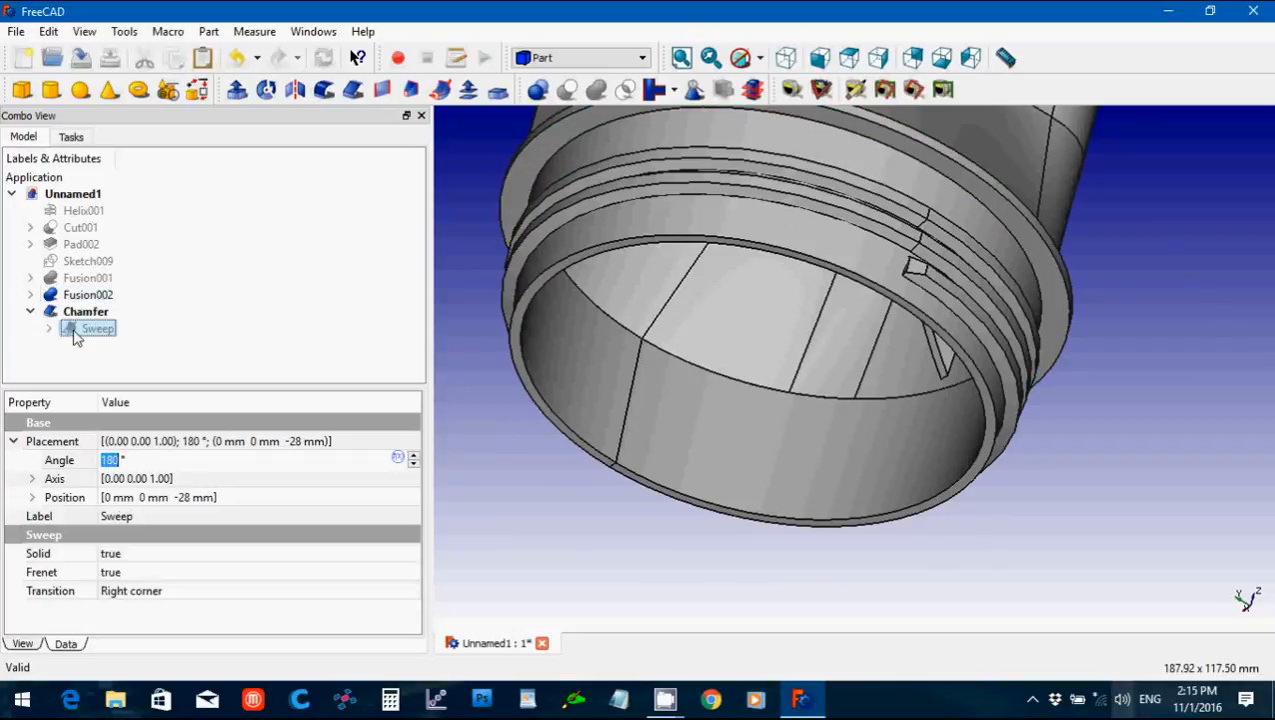
left_click(32, 497)
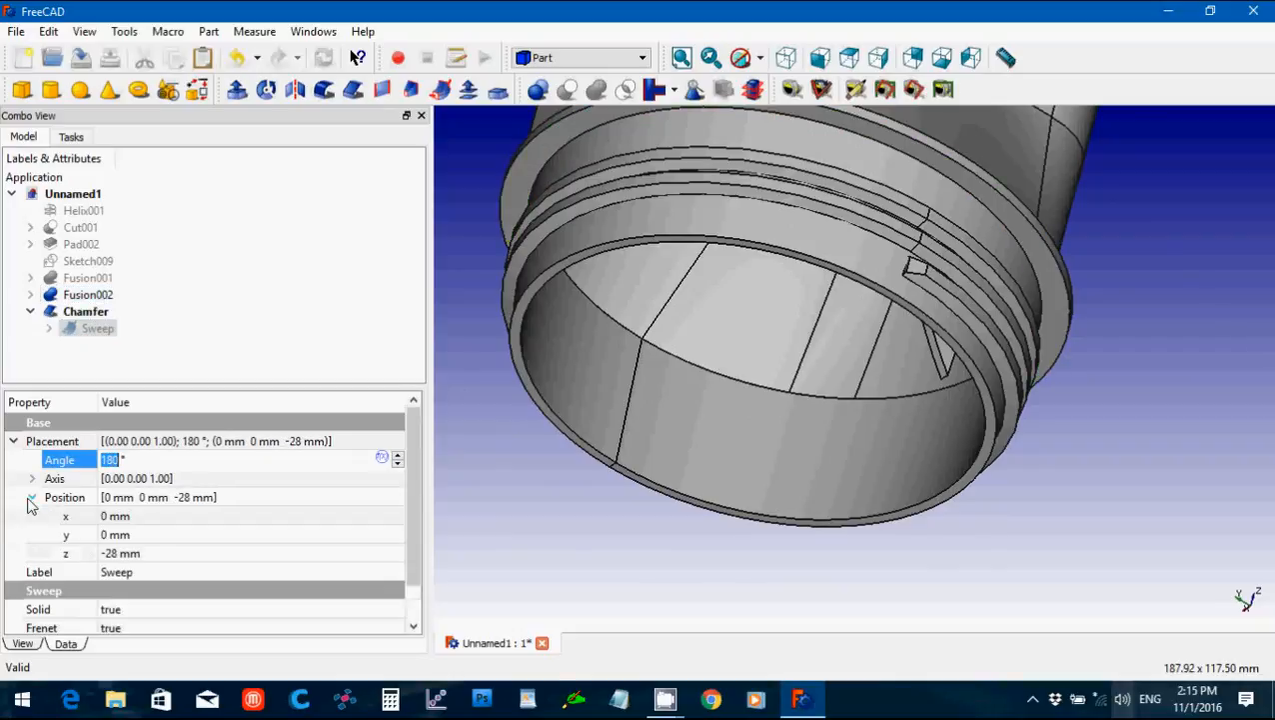
left_click(153, 555)
scroll(151, 551, "up", 1)
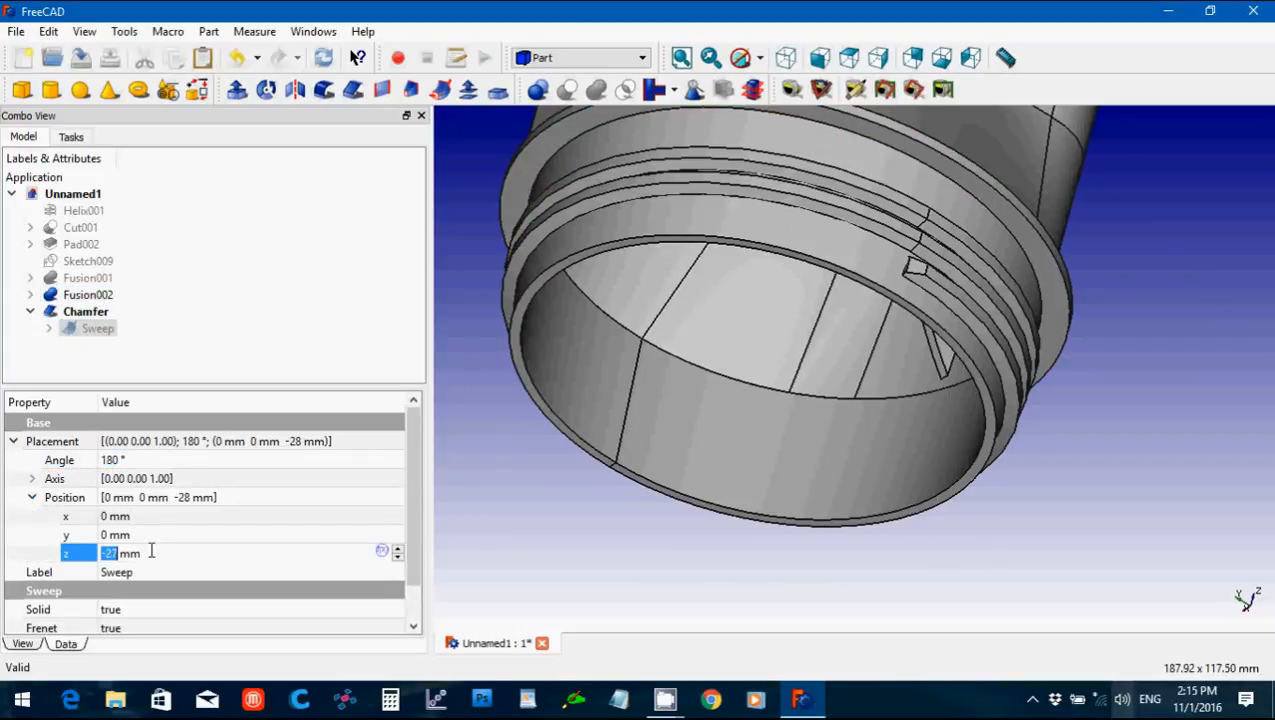
left_click(161, 535)
left_click(533, 513)
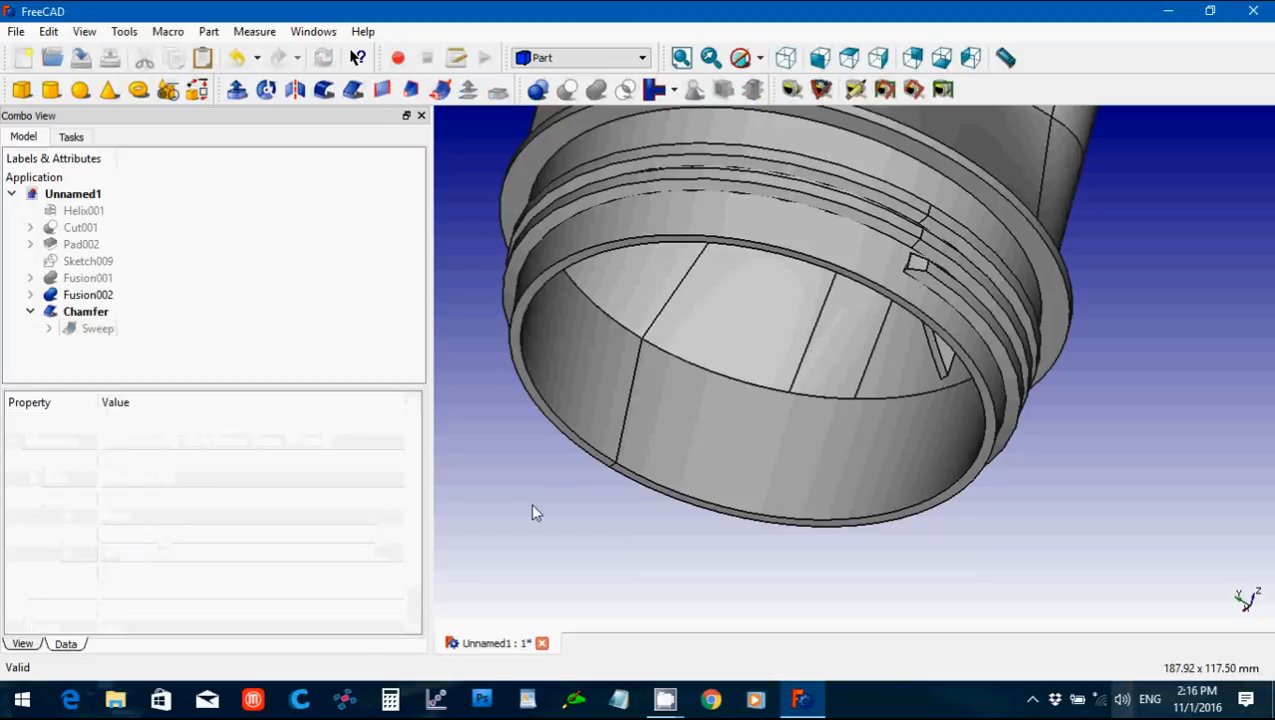
middle_click_drag(533, 513, 578, 399)
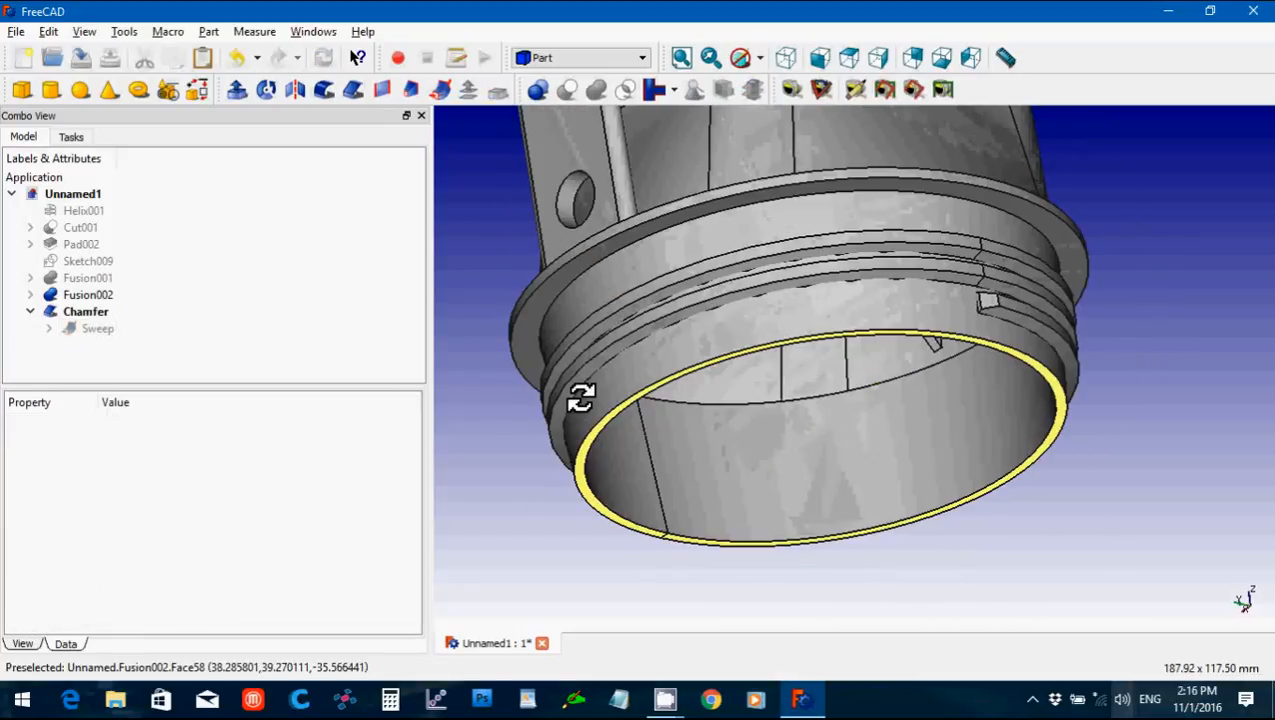
Fuse the tube body Fusion002 with the chamfered thread into one solid.
left_click(30, 311)
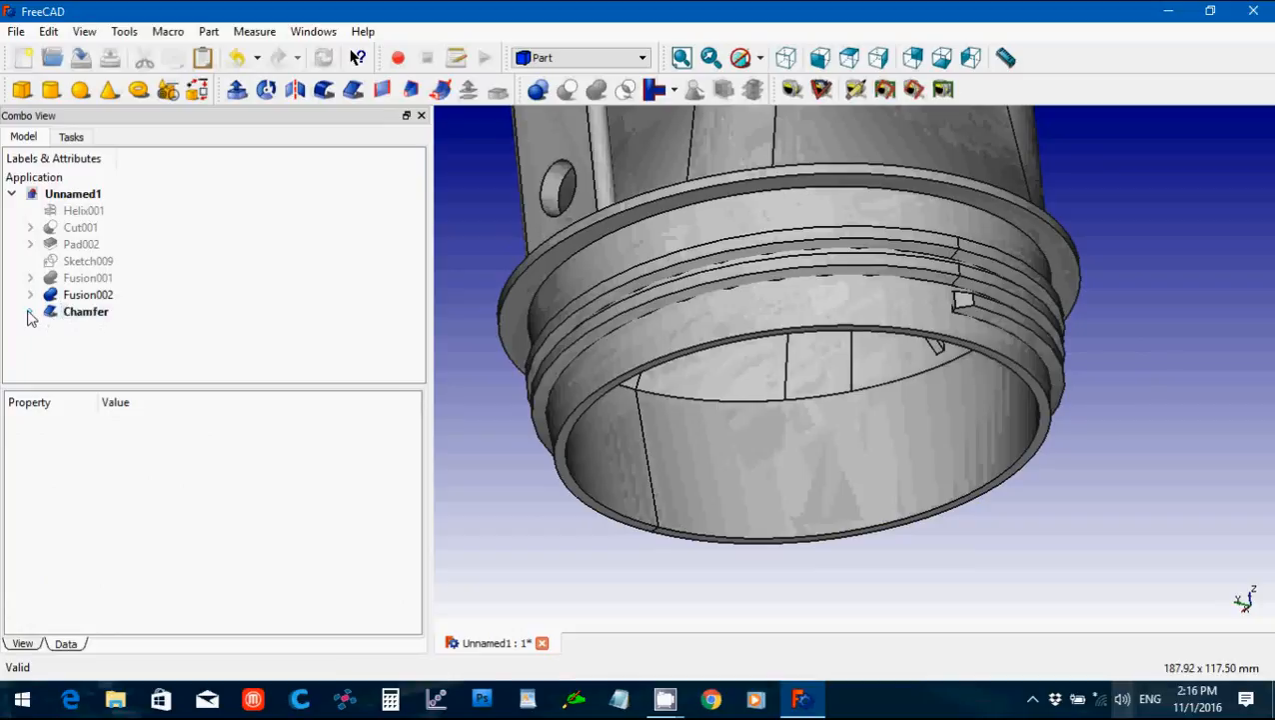
left_click(100, 295)
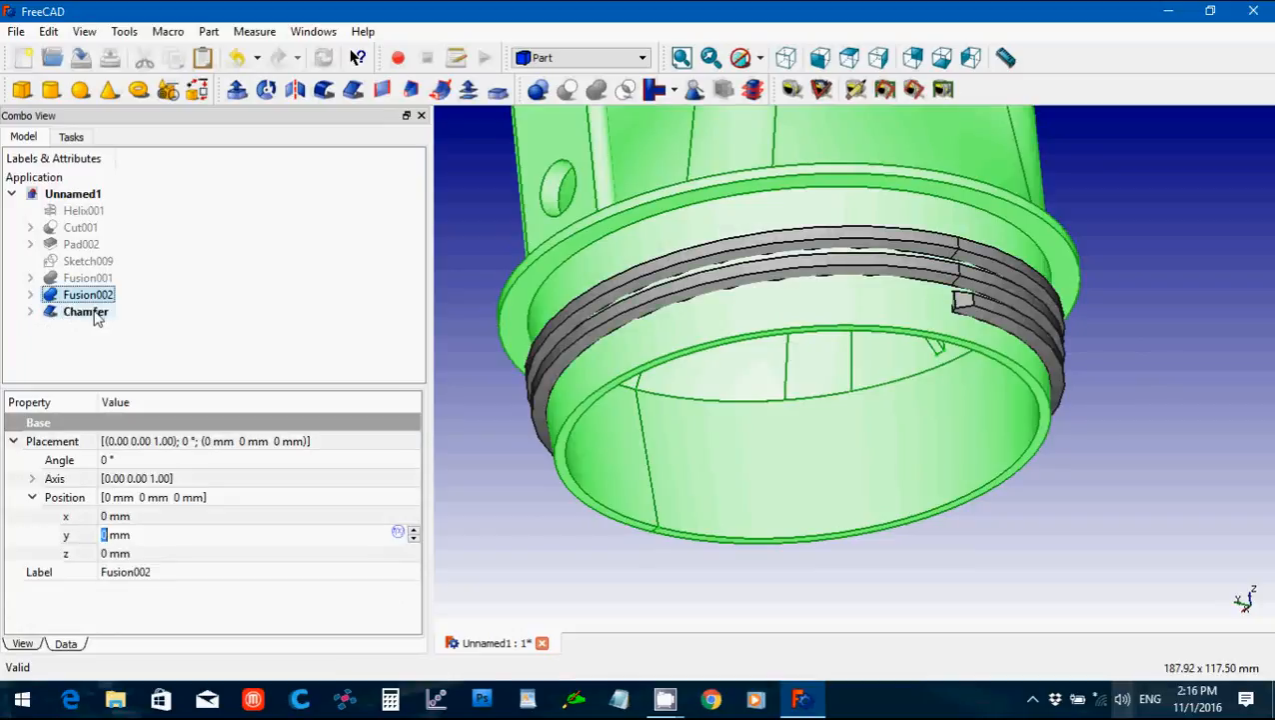
left_click(96, 313, "ctrl")
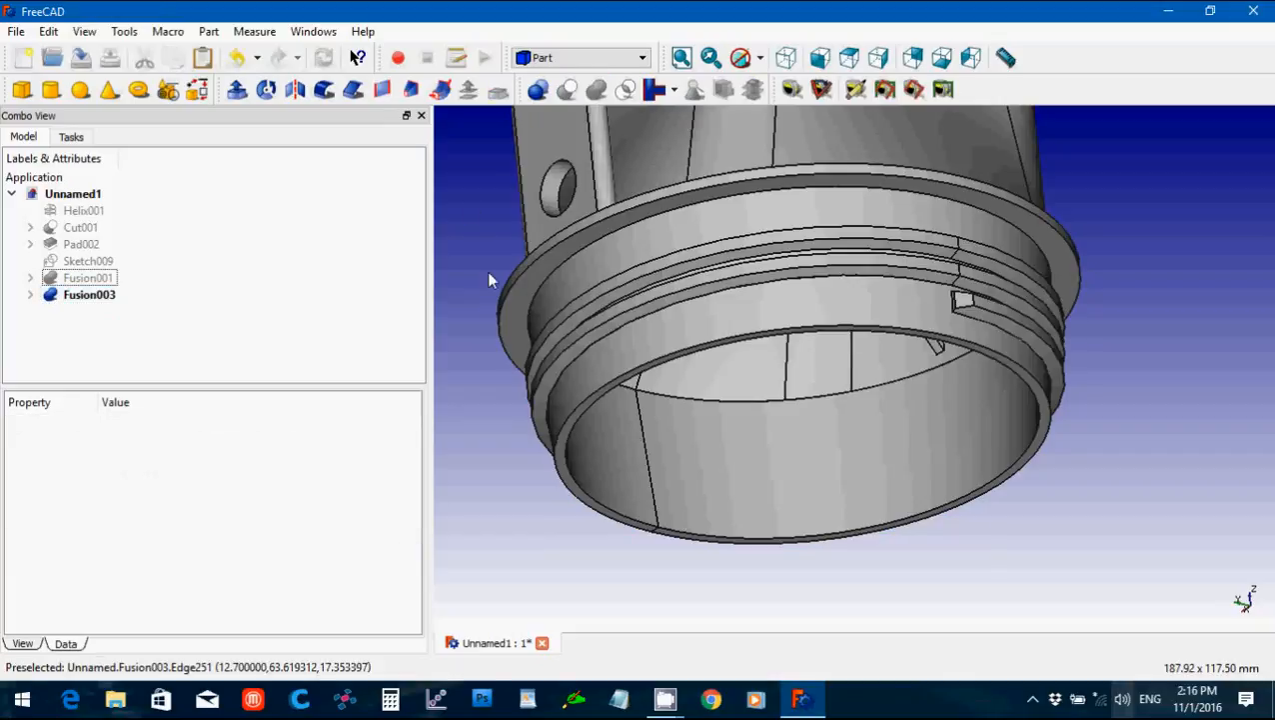
Save the document as Flashlight Housing.FCStd, replacing the existing file.
left_click(16, 31)
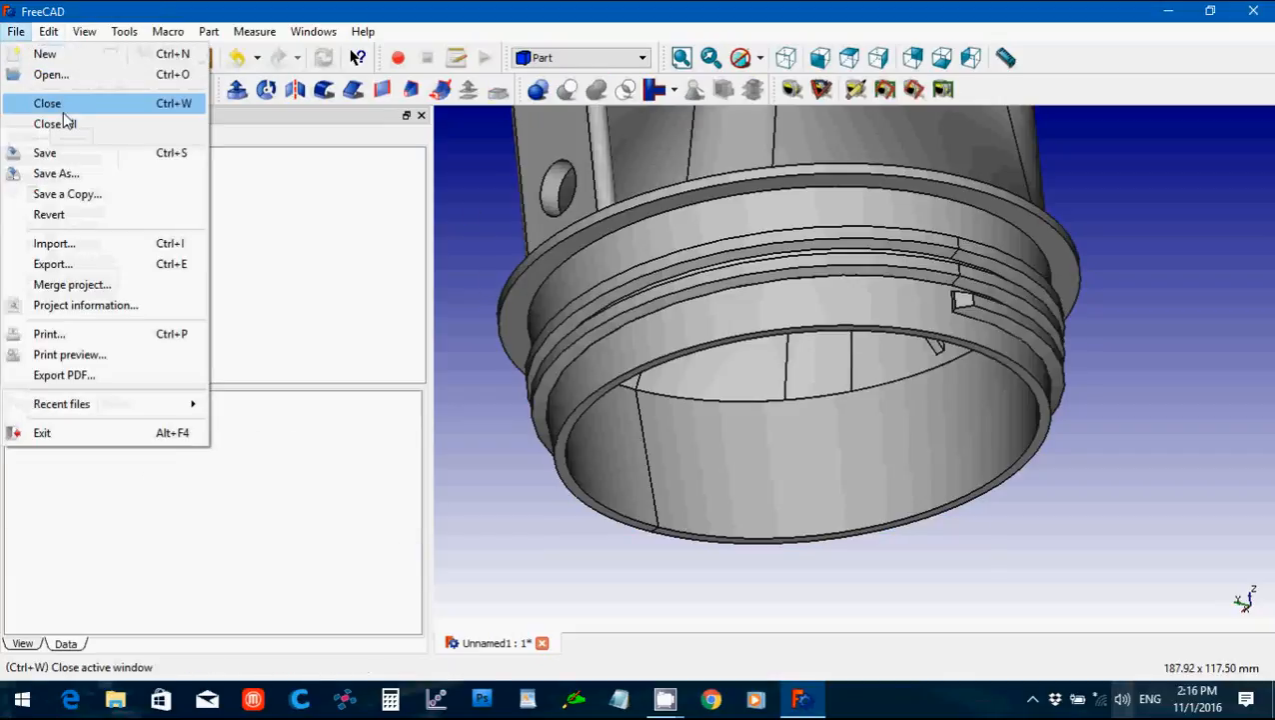
left_click(86, 157)
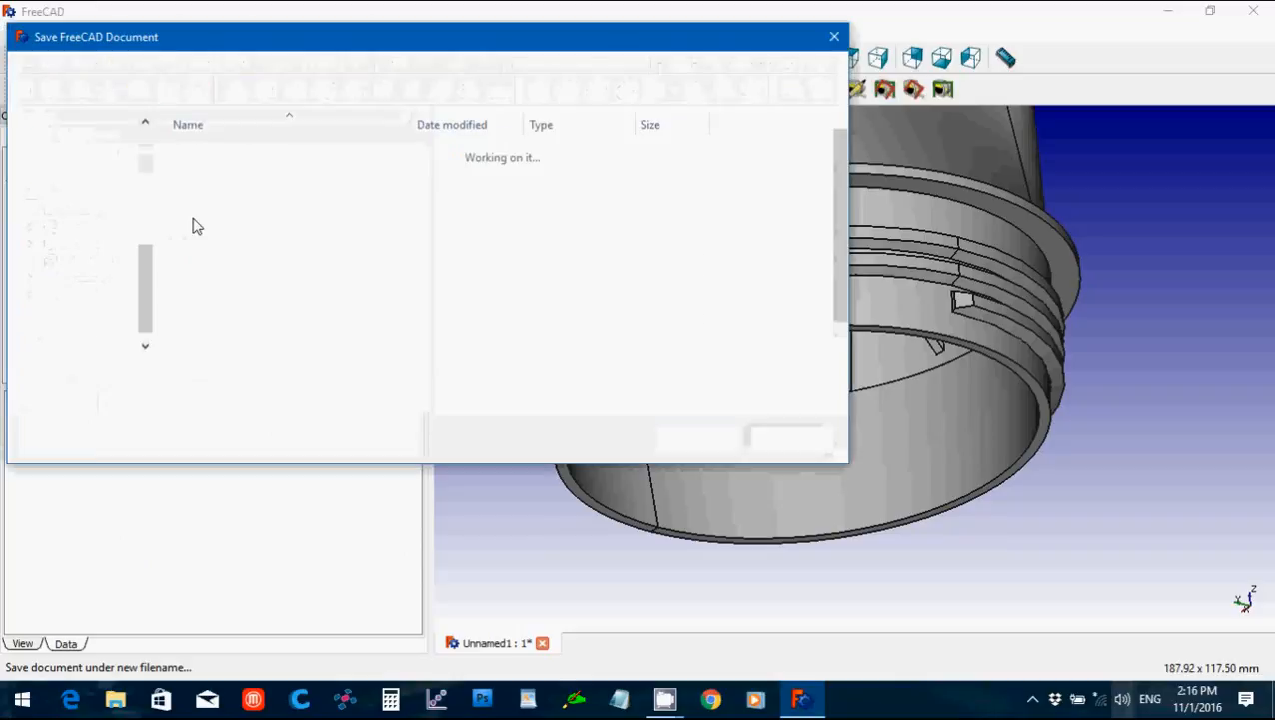
left_click(205, 192)
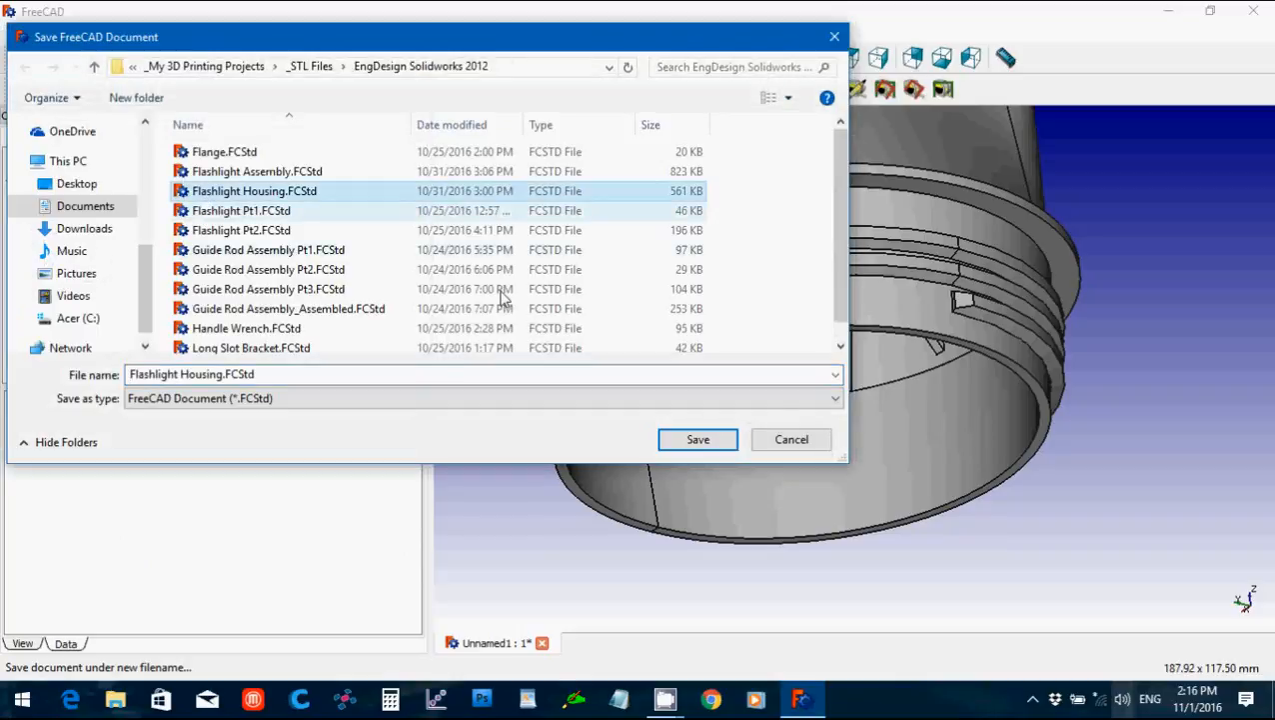
left_click(720, 442)
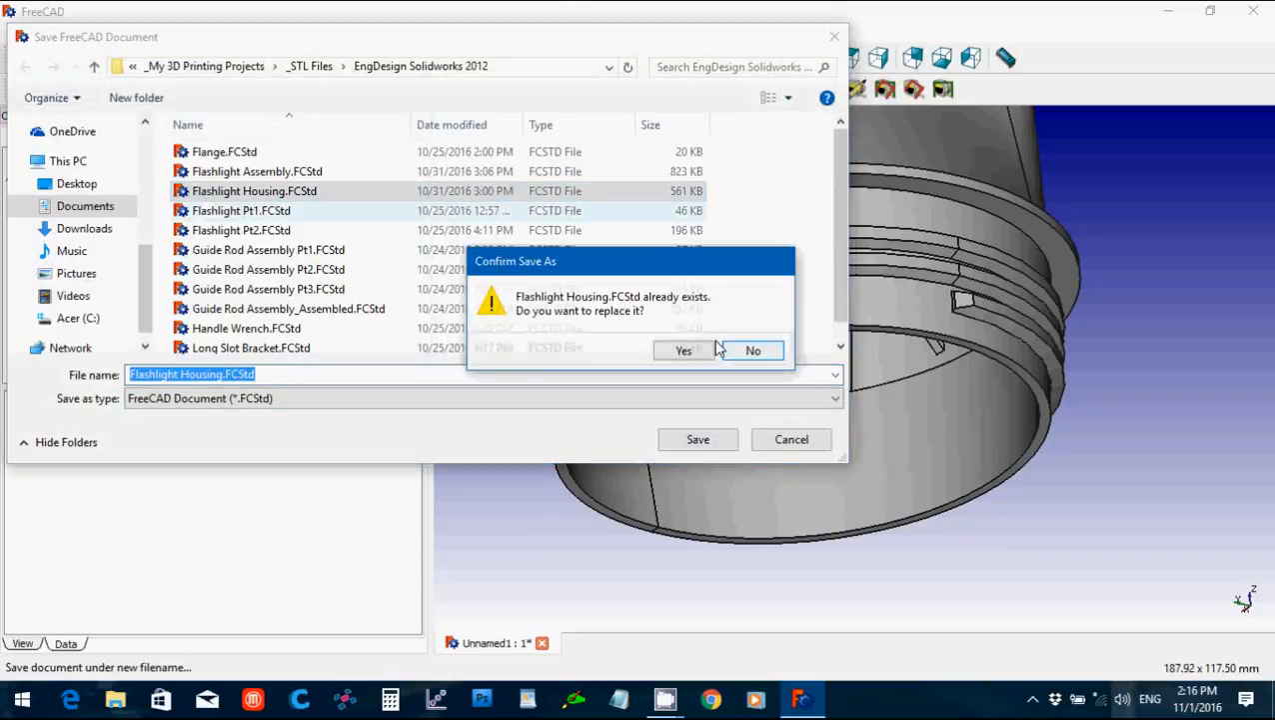
left_click(658, 351)
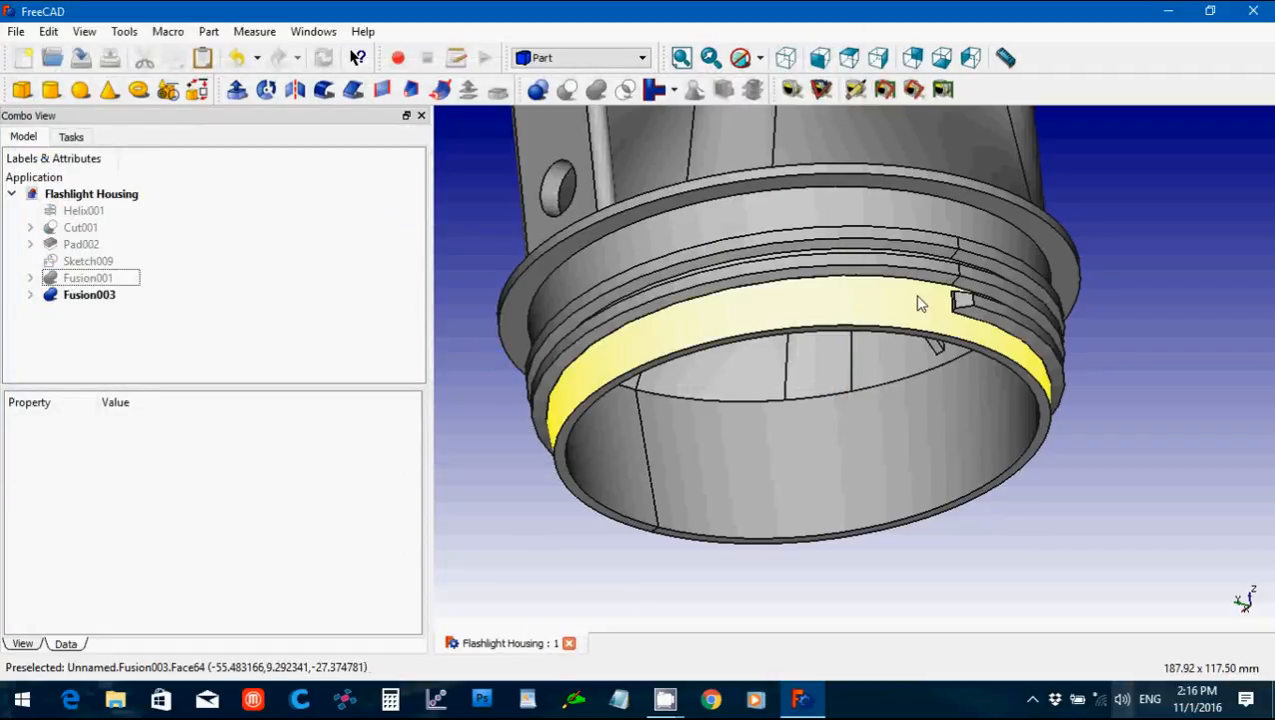
Set the shape color of the fused housing, Fusion003, to bright blue (RGB 0, 170, 255).
scroll(904, 251, "down", 2)
left_click(864, 205)
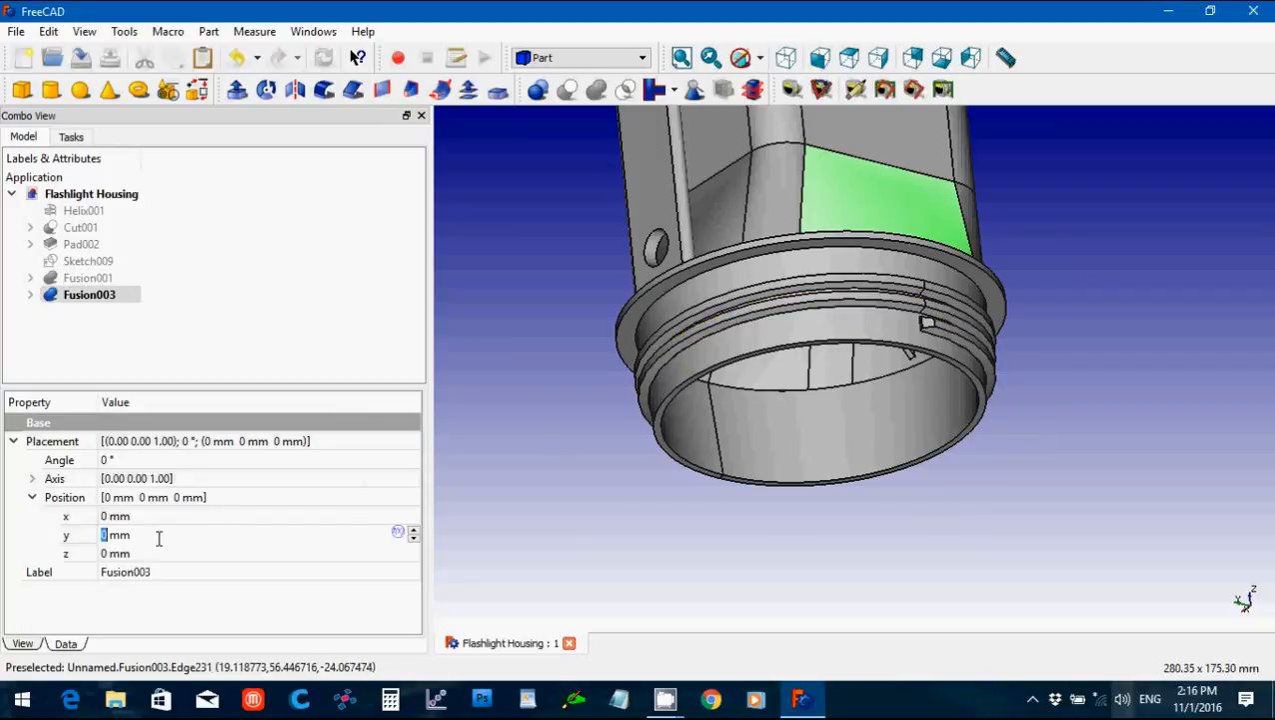
left_click(26, 645)
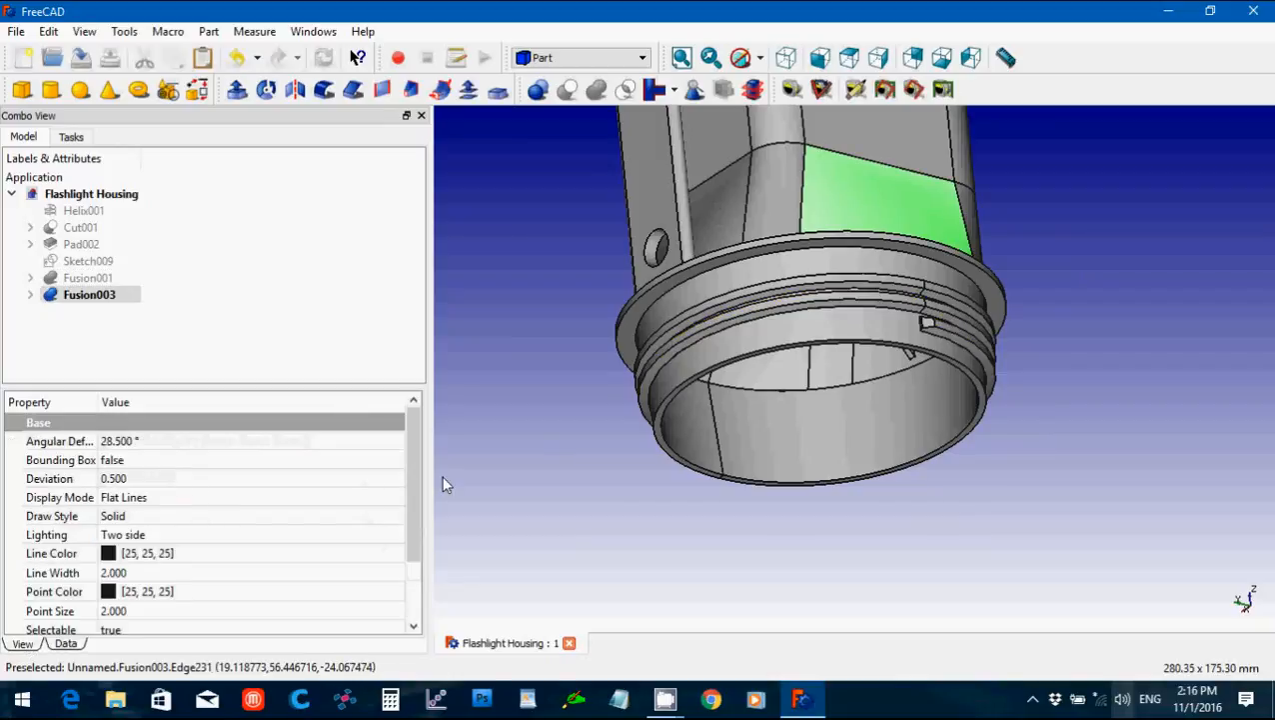
scroll(412, 487, "down", 2)
left_click(183, 576)
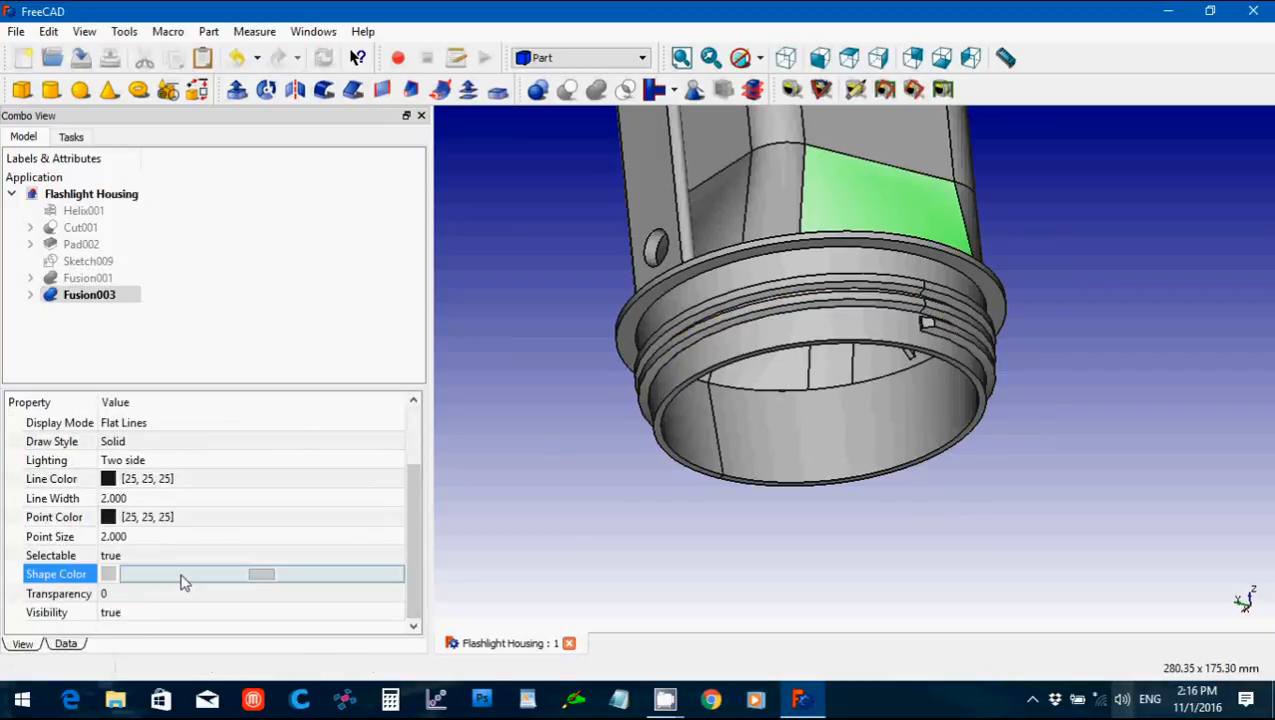
left_click(183, 577)
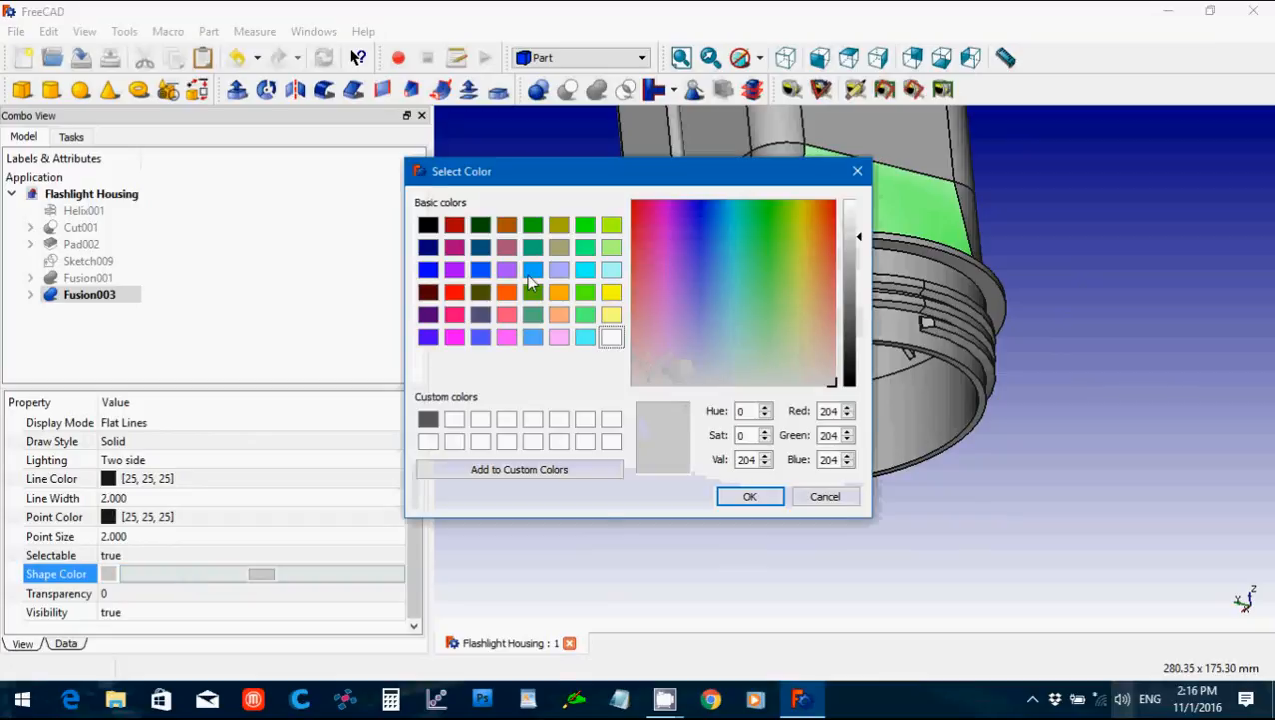
left_click(532, 270)
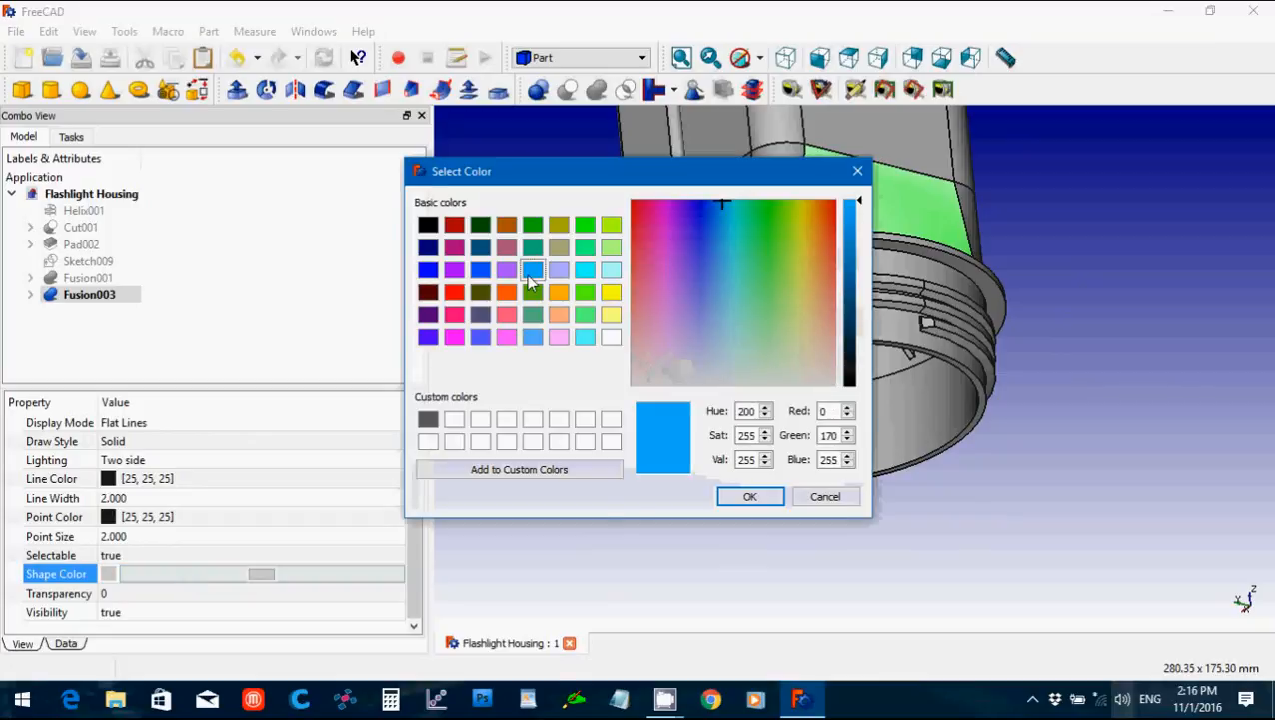
left_click(745, 497)
left_click(208, 297)
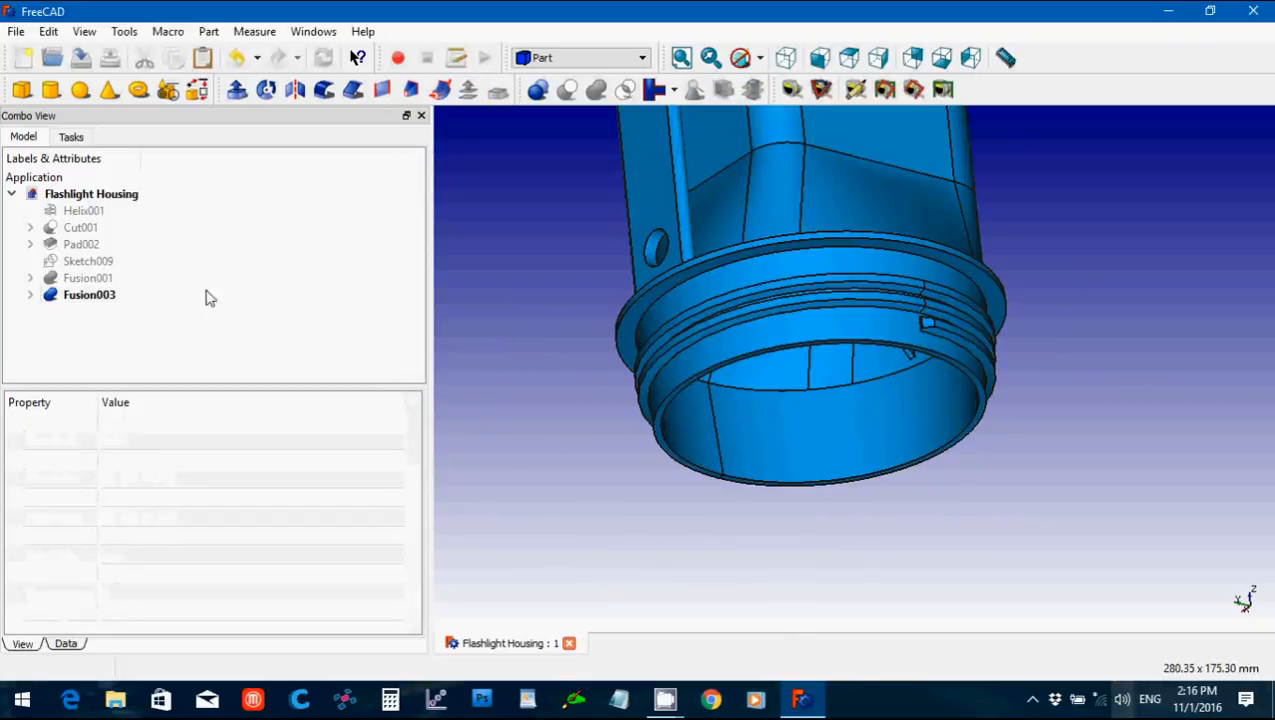
Close the Flashlight Housing document.
left_click(90, 297)
left_click(16, 31)
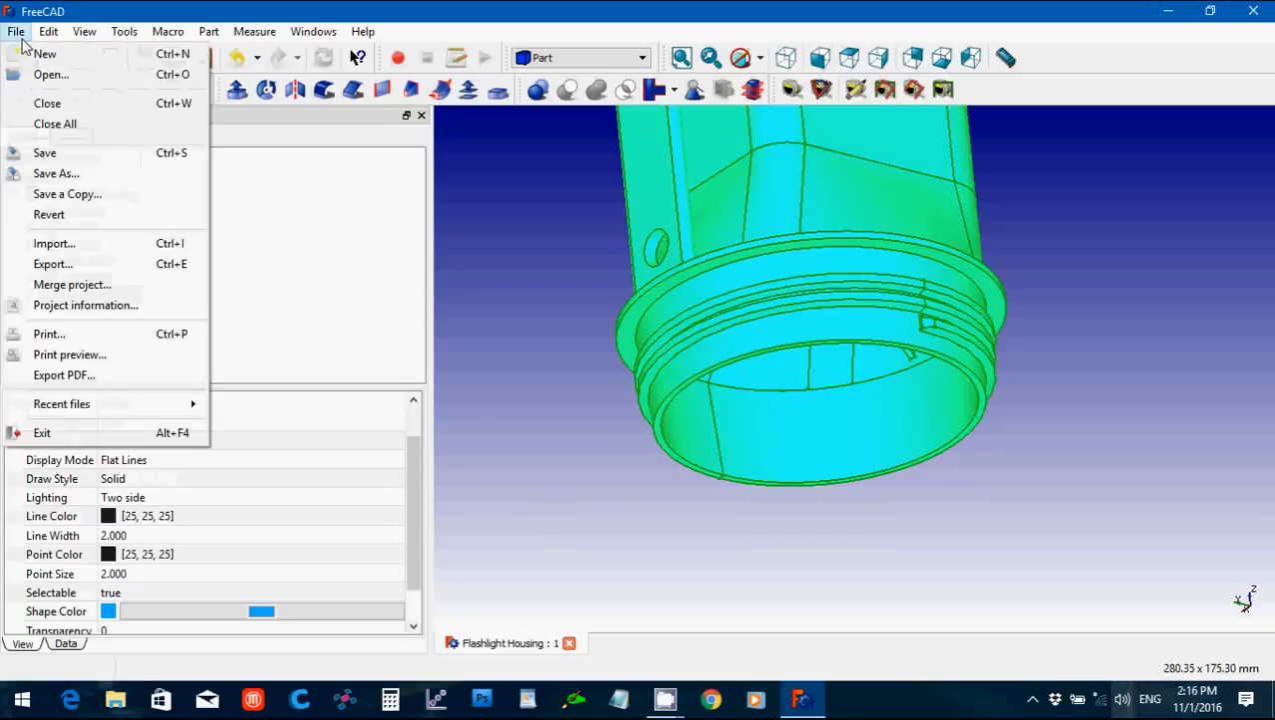
left_click(50, 122)
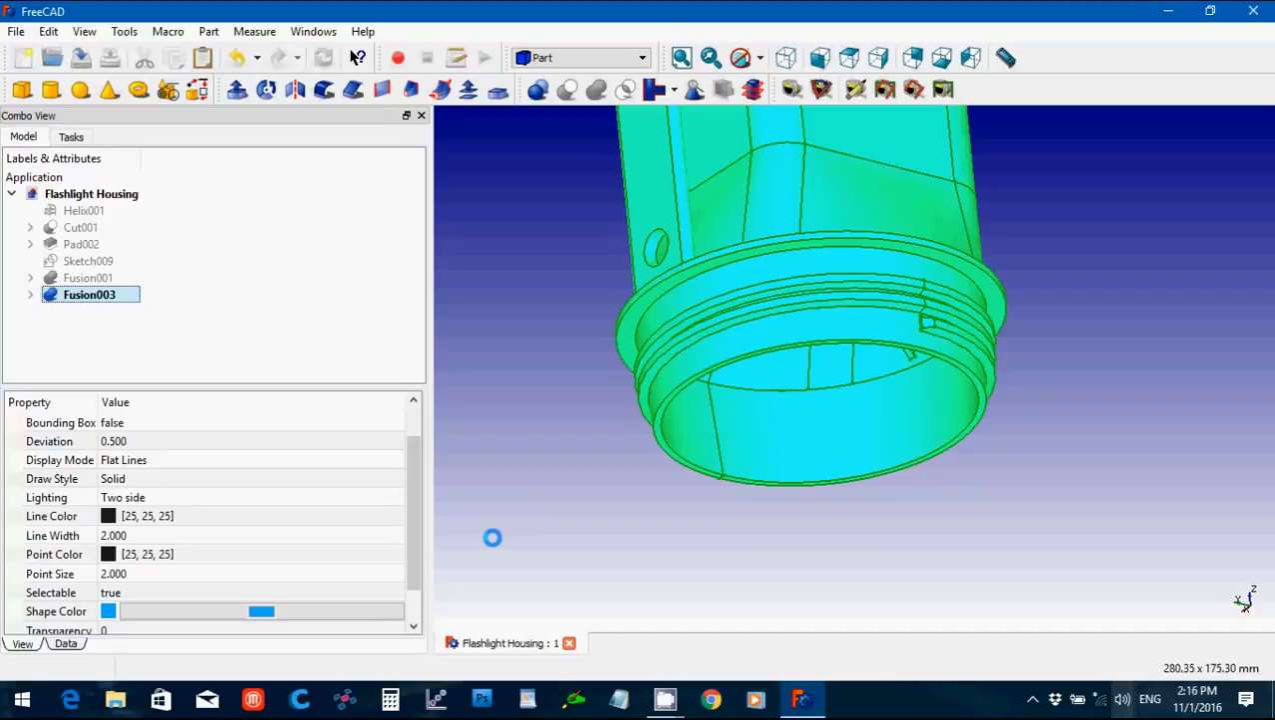
left_click(569, 643)
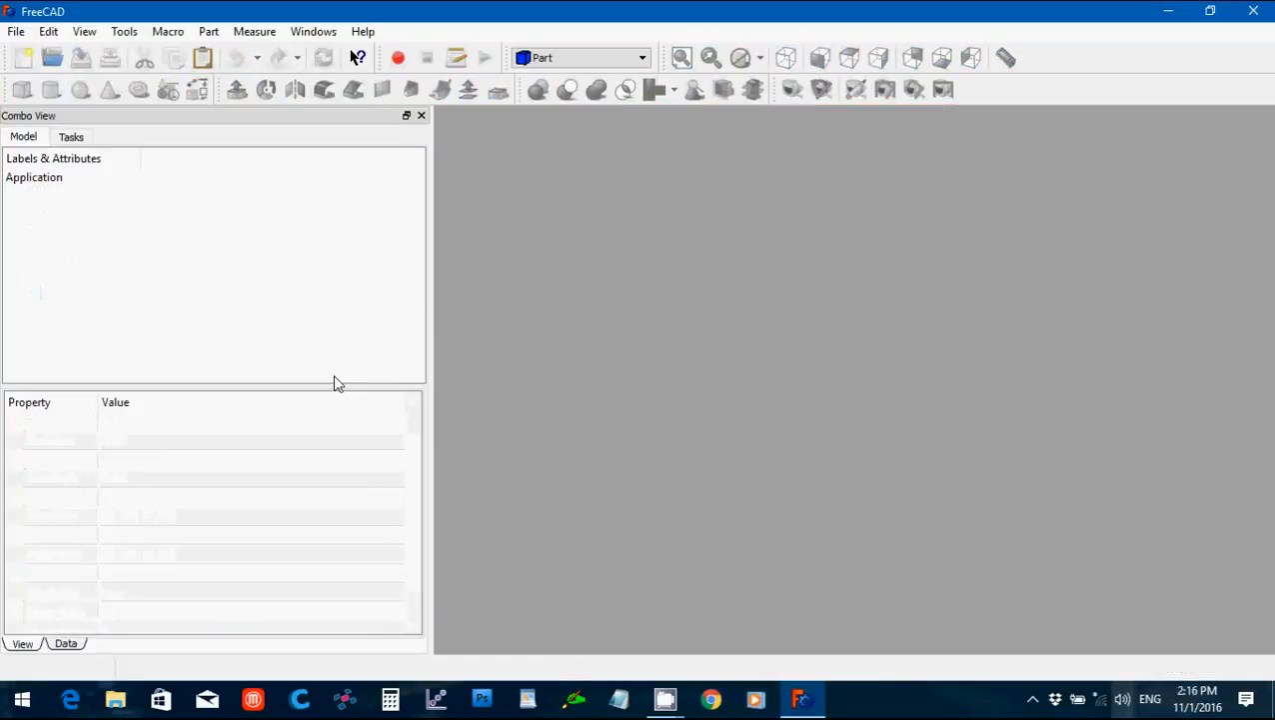
Open the document Flashlight Assembly.FCStd from the EngDesign Solidworks 2012 folder.
left_click(16, 31)
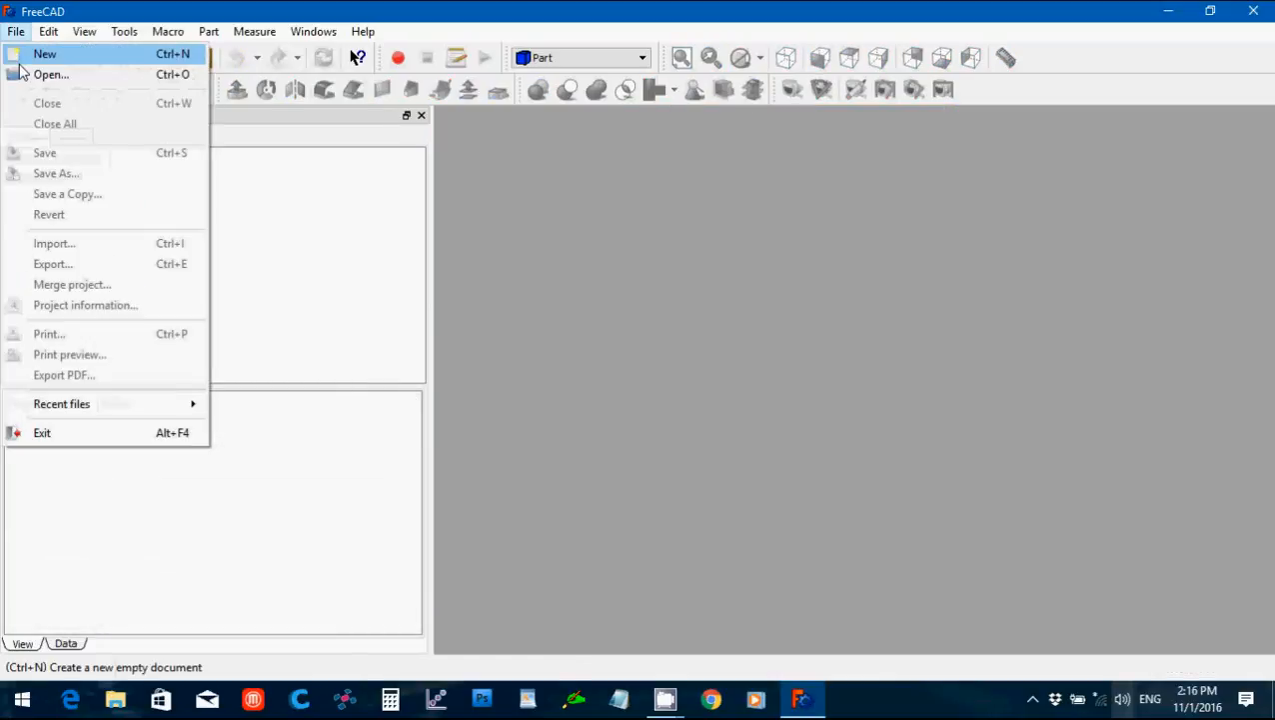
left_click(50, 75)
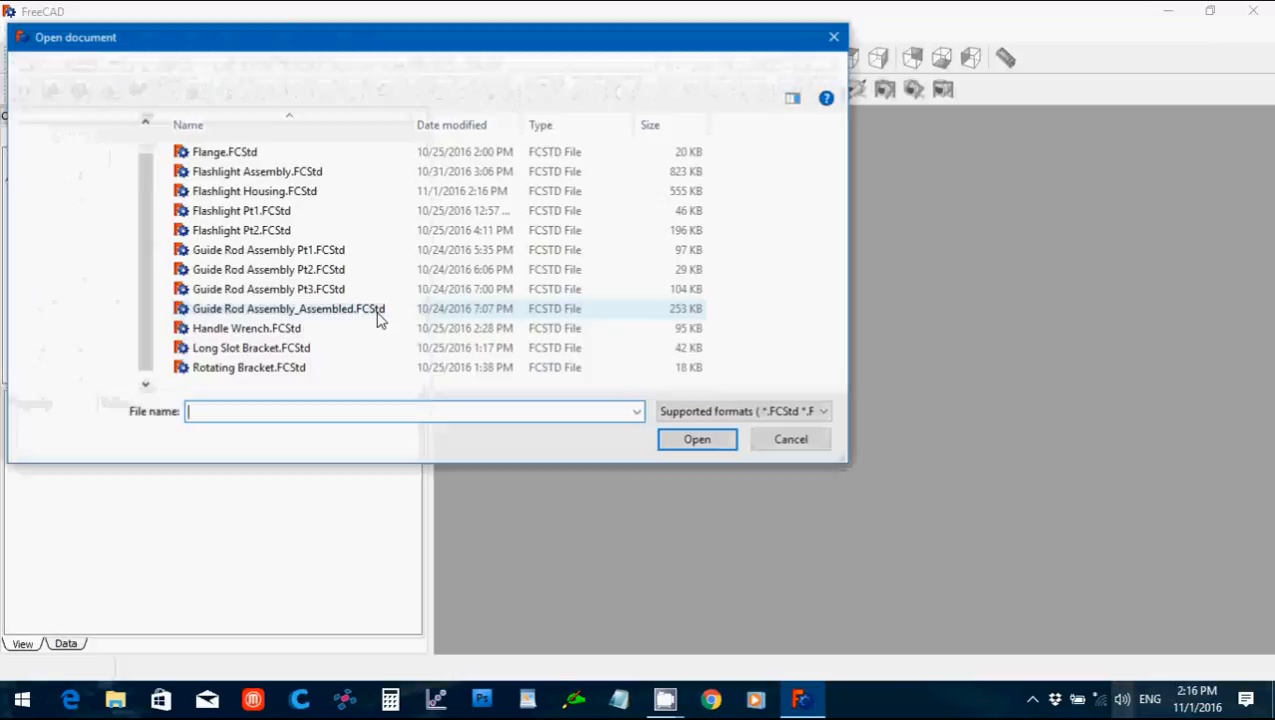
left_click(277, 173)
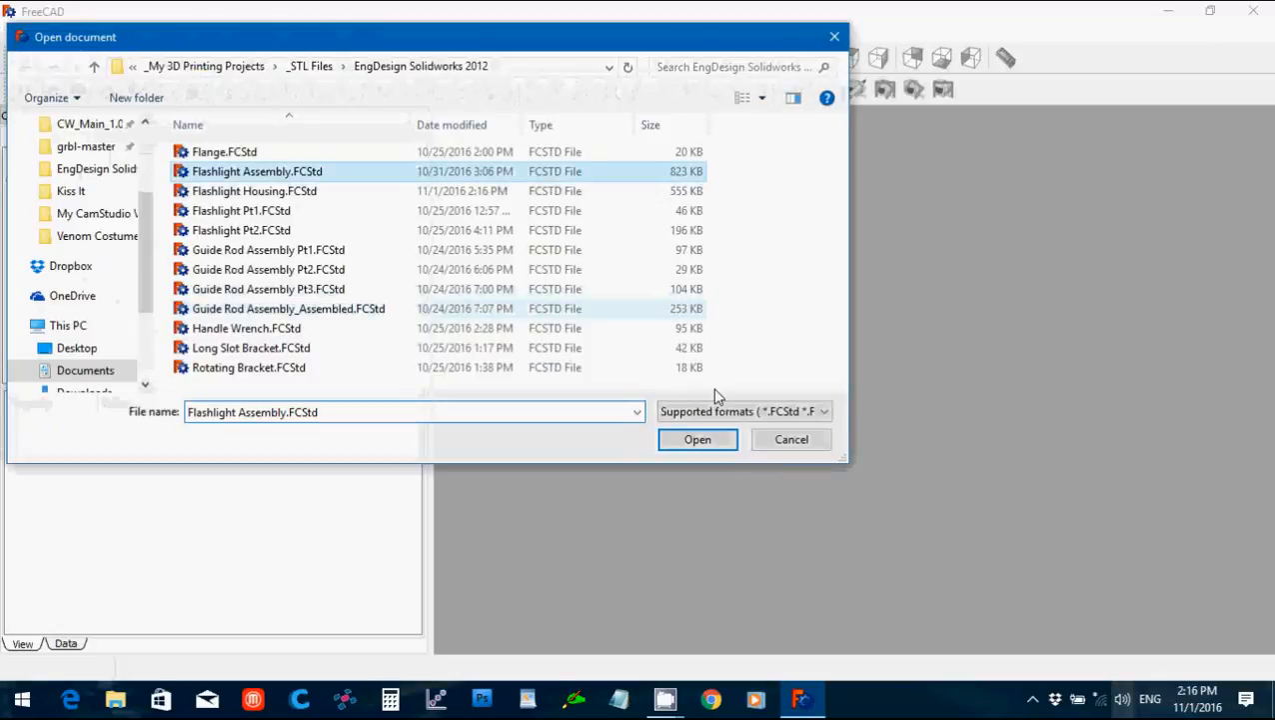
left_click(698, 440)
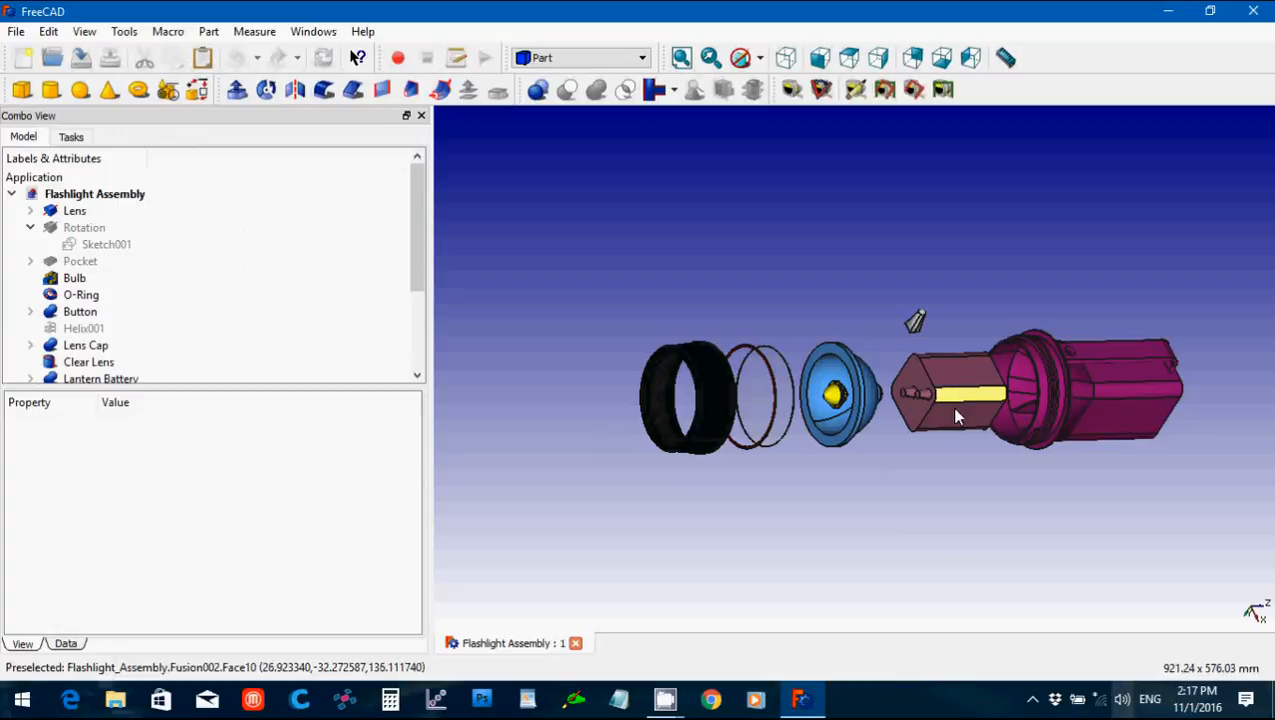
Examine the exploded flashlight by selecting the lens cap, O-ring, clear lens, bulb, lens, lantern battery, button and housing in turn, then clear the selection.
scroll(935, 500, "up", 2)
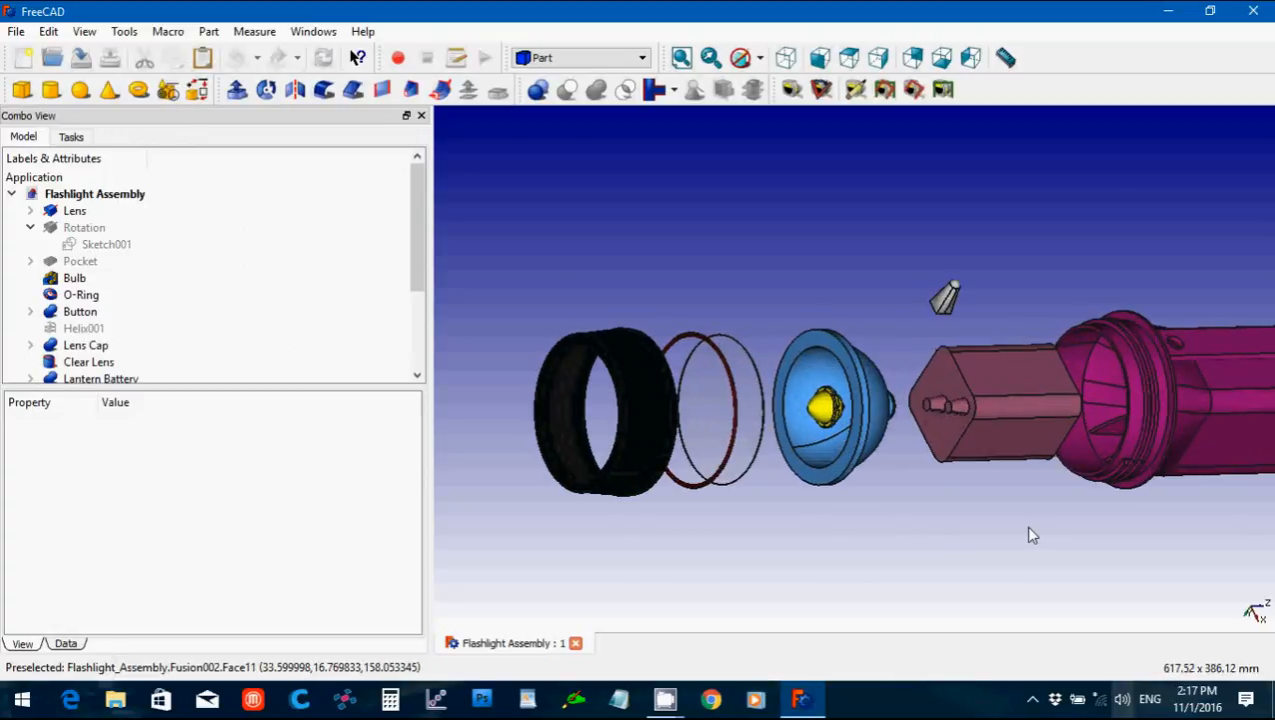
scroll(1029, 528, "down", 2)
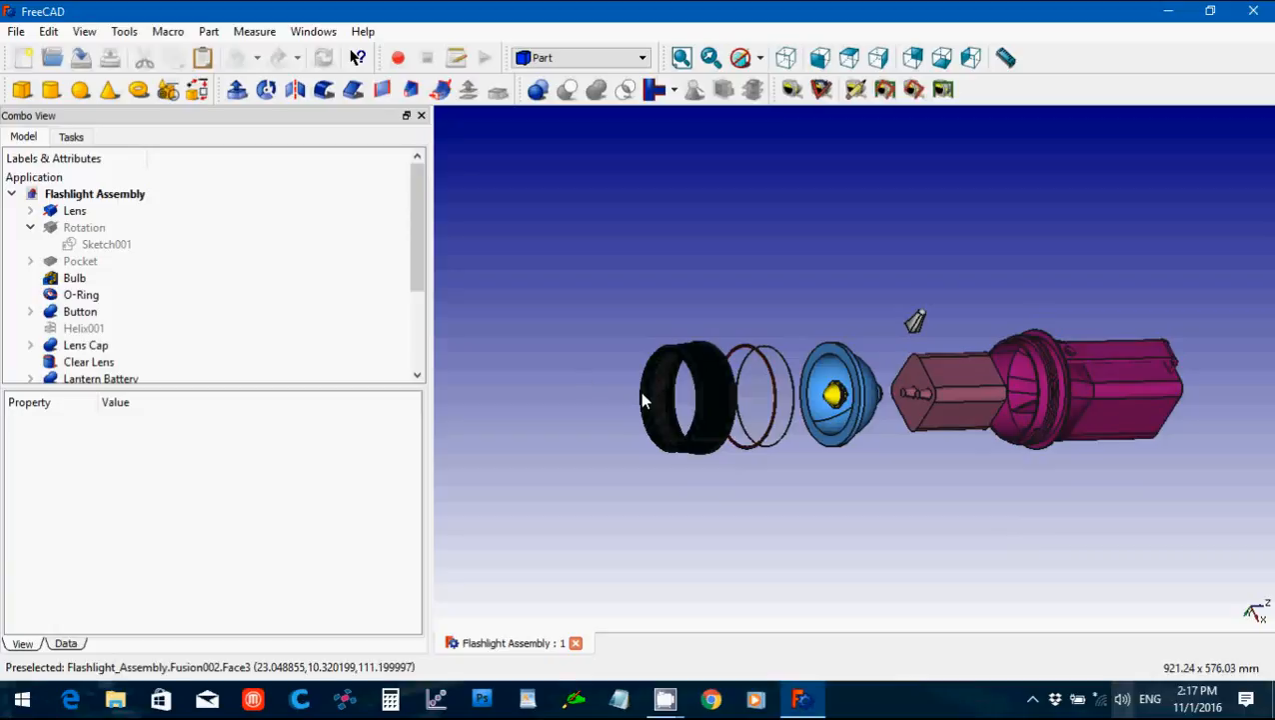
left_click(699, 412)
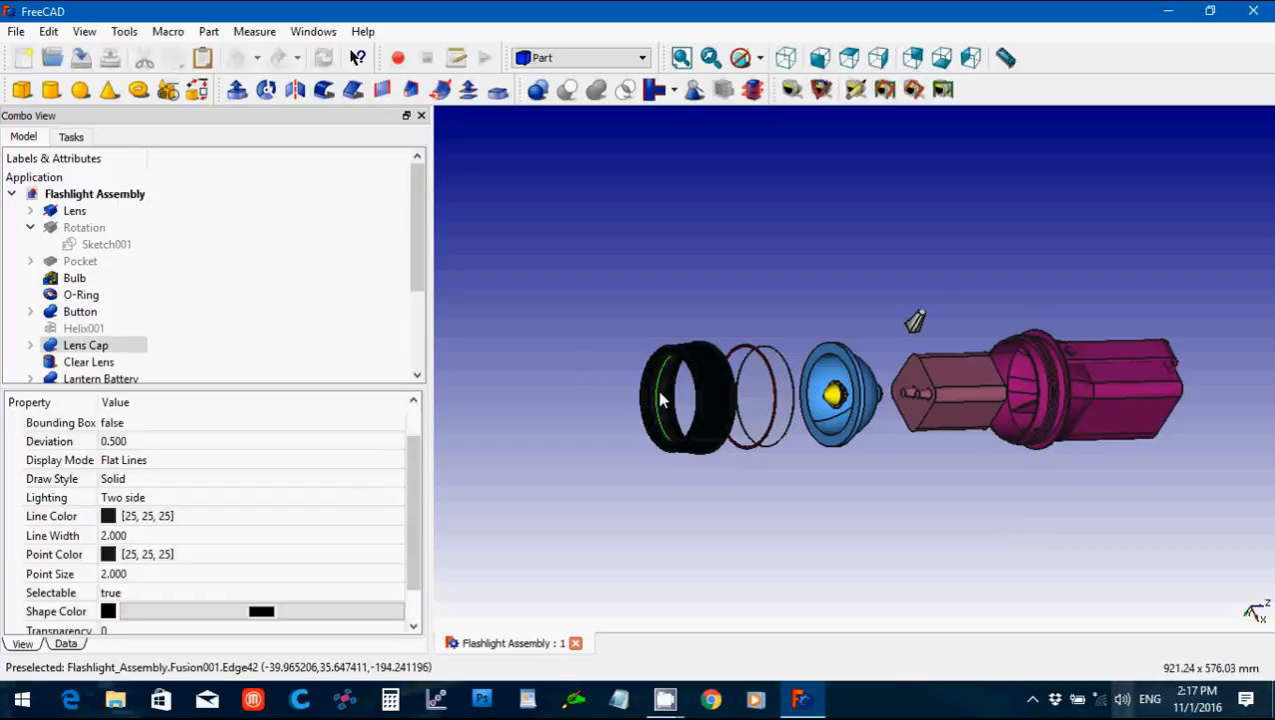
left_click(777, 404)
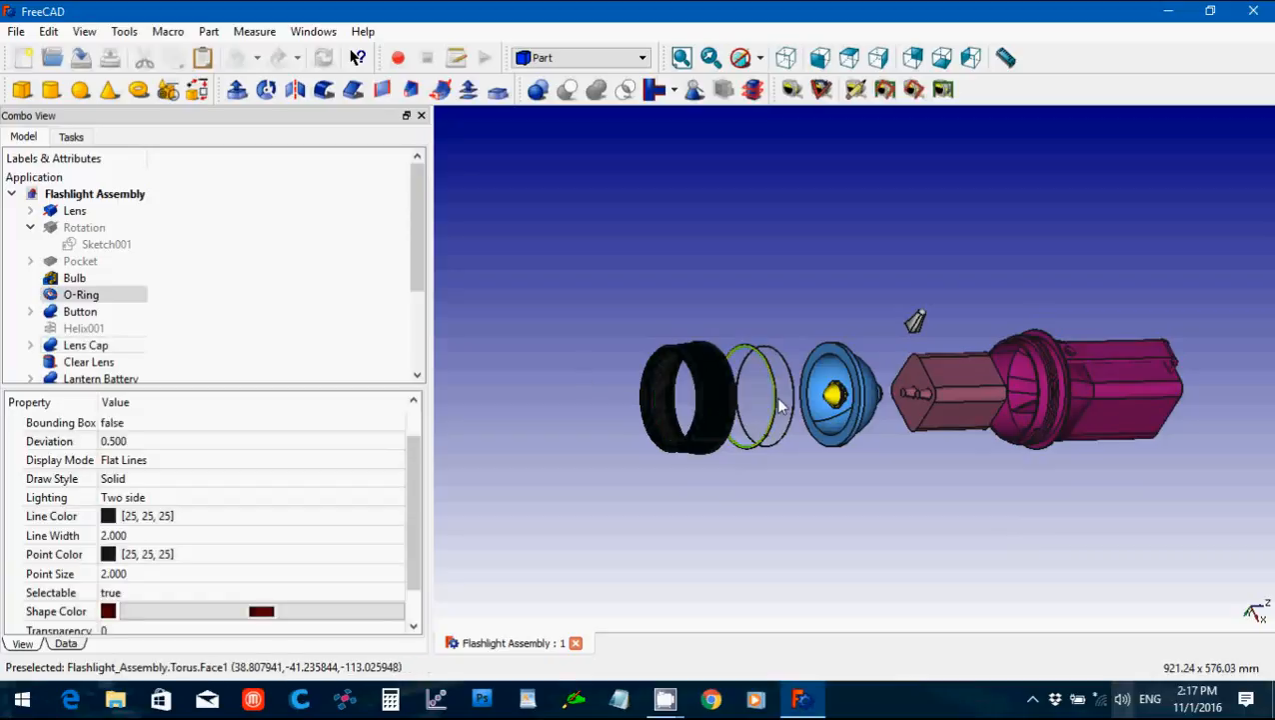
left_click(790, 405)
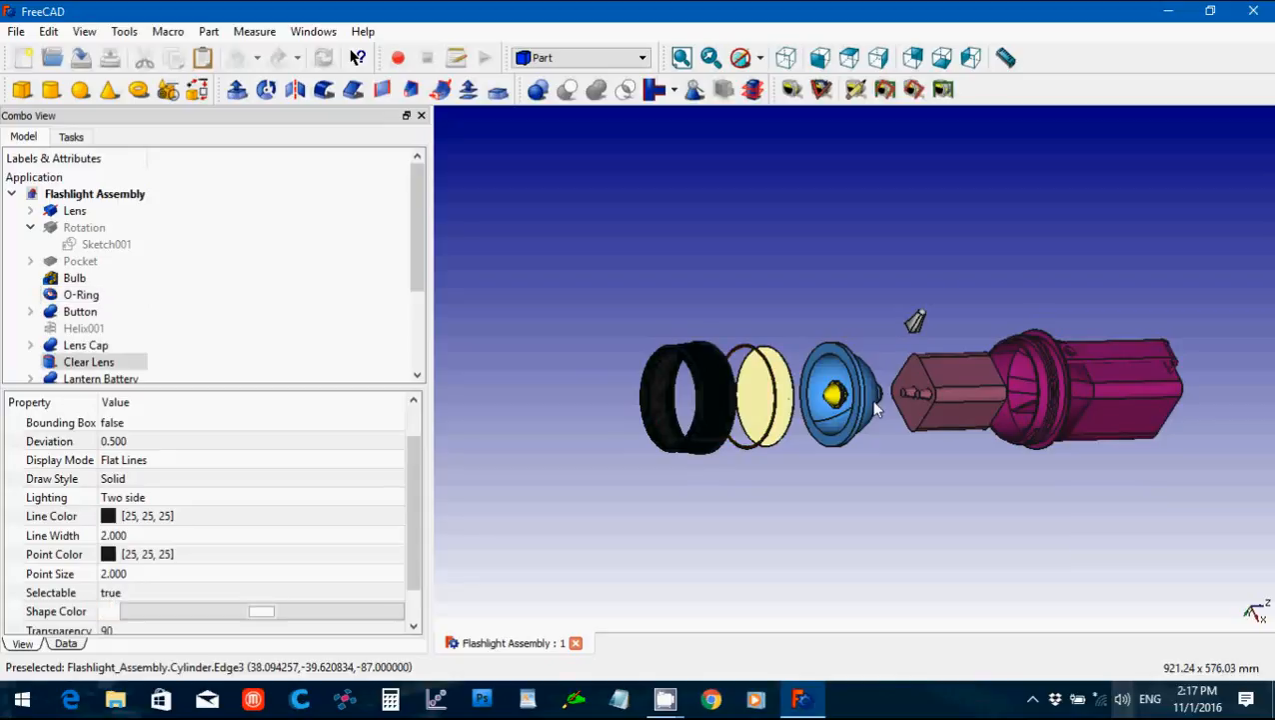
left_click(828, 390)
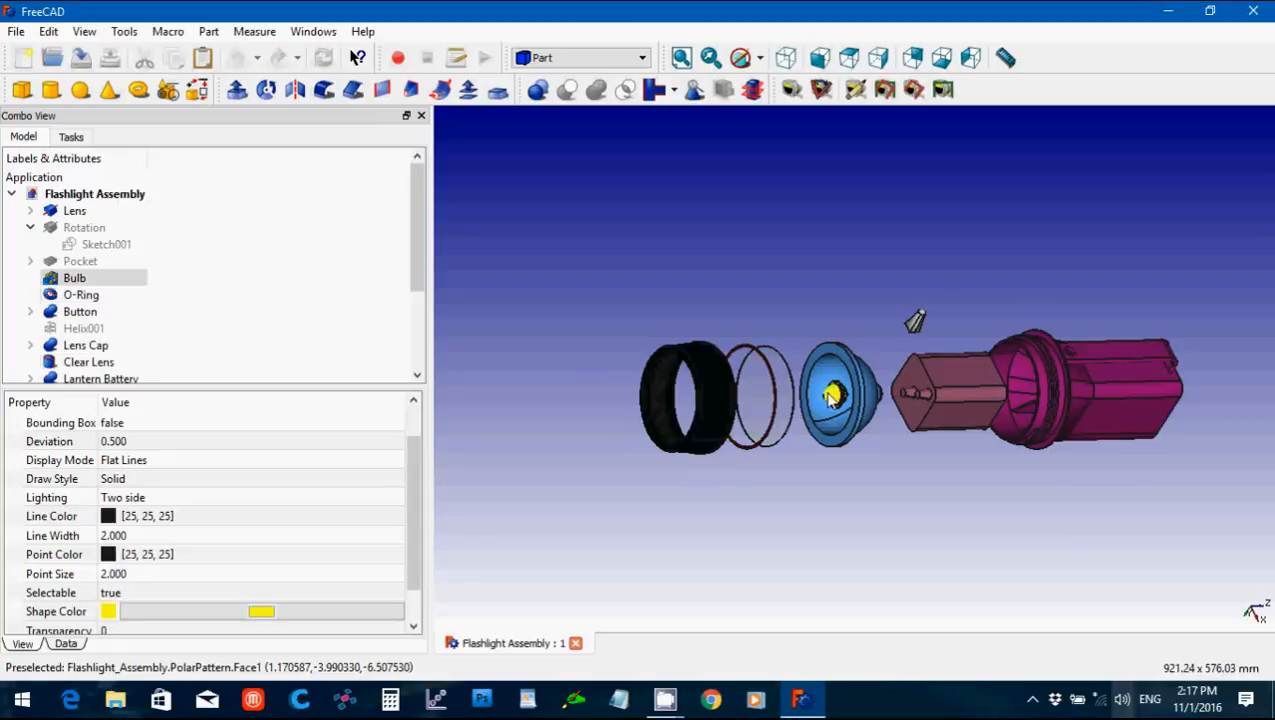
left_click(848, 442)
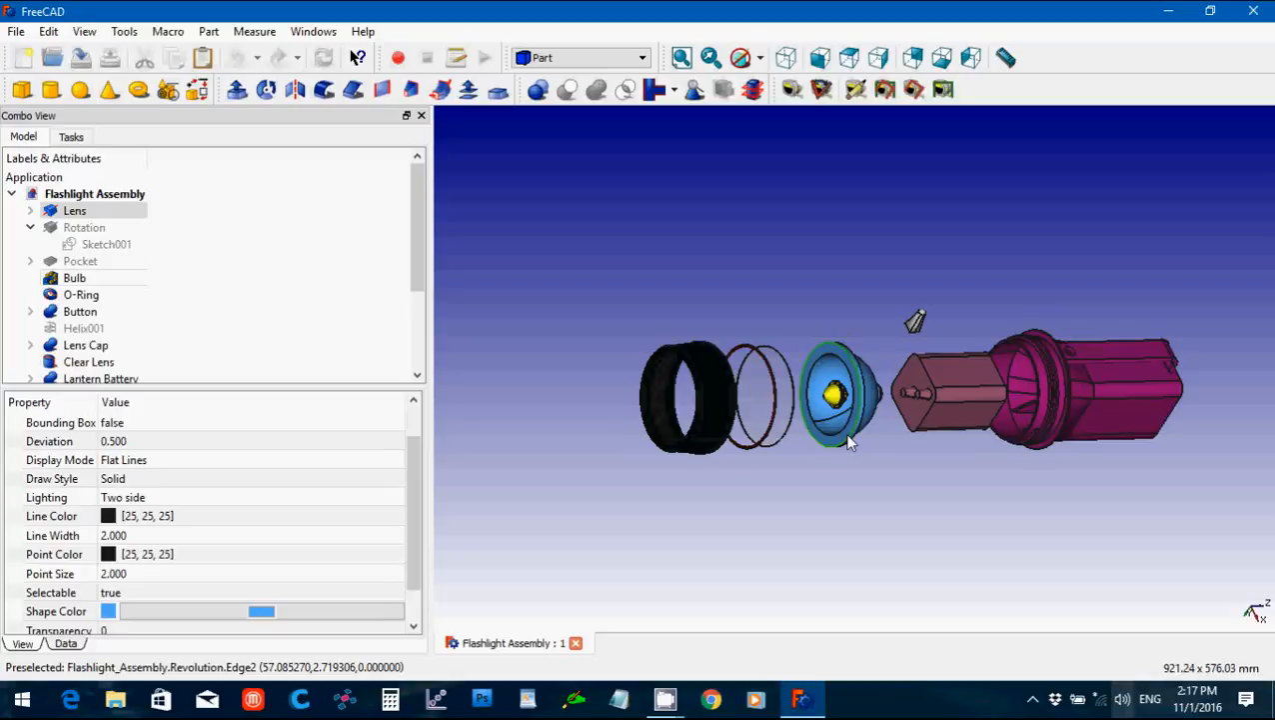
left_click(924, 410)
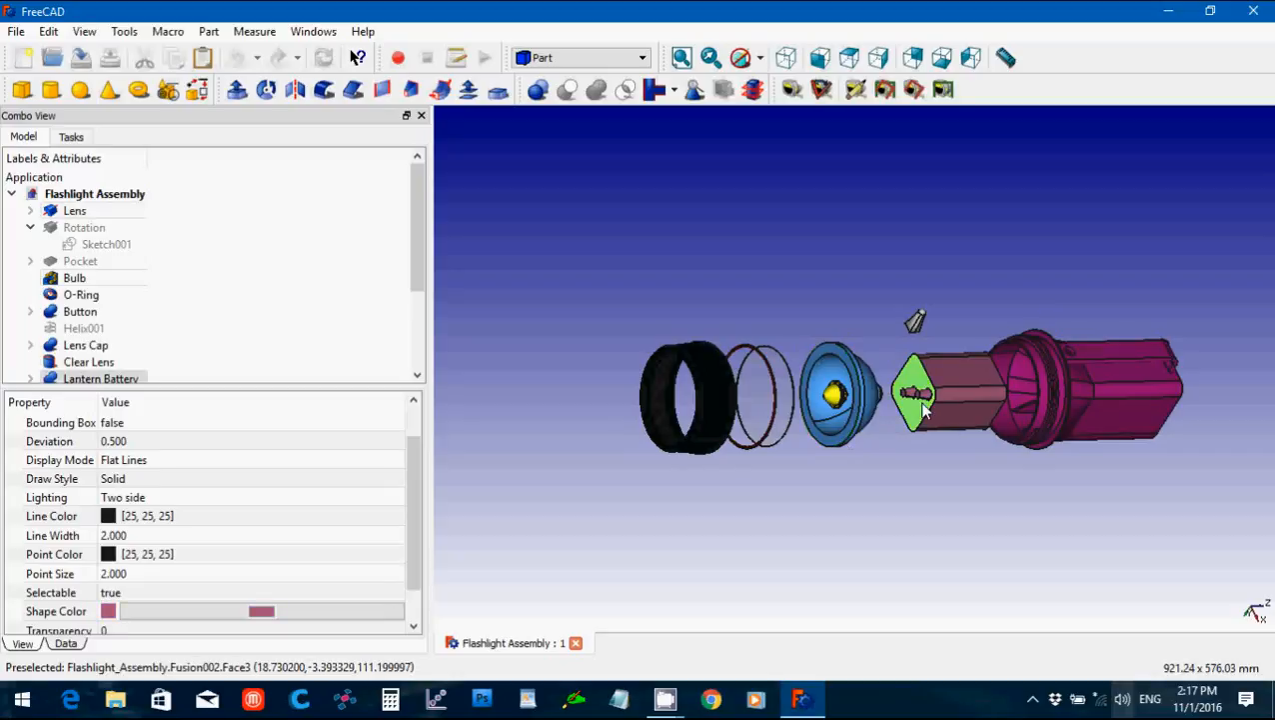
left_click(913, 329)
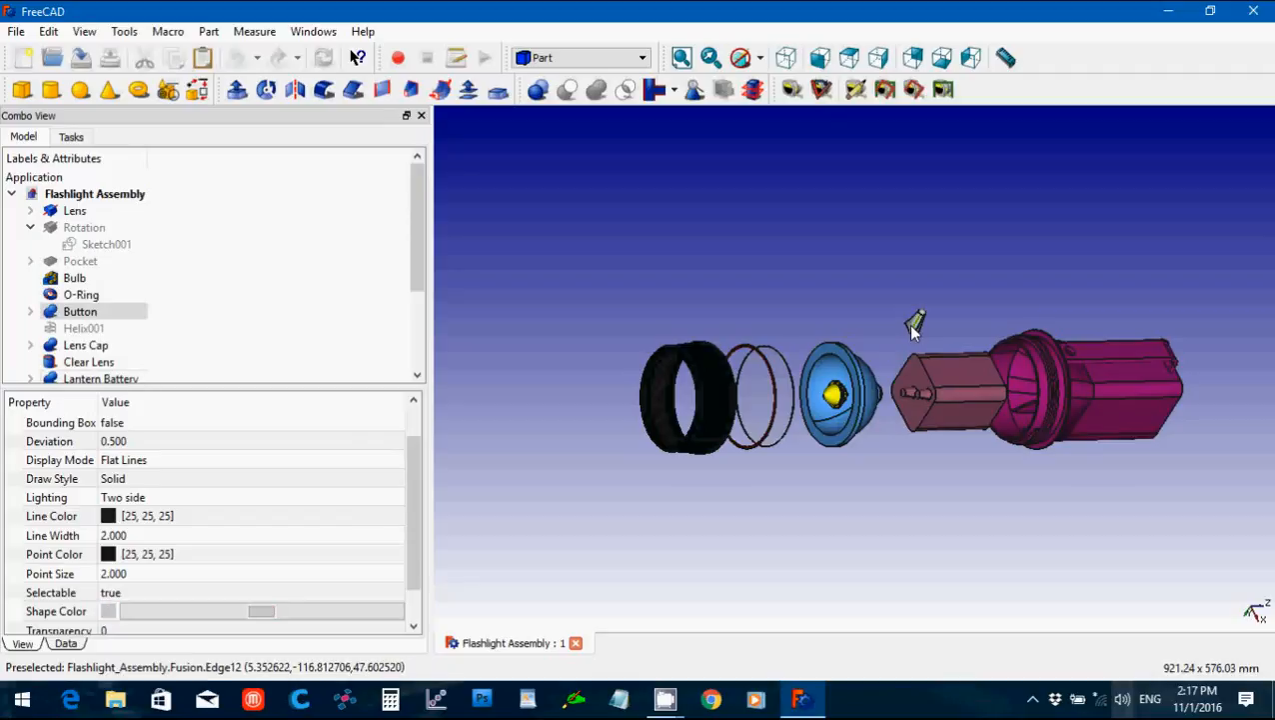
left_click(1114, 399)
left_click(1056, 508)
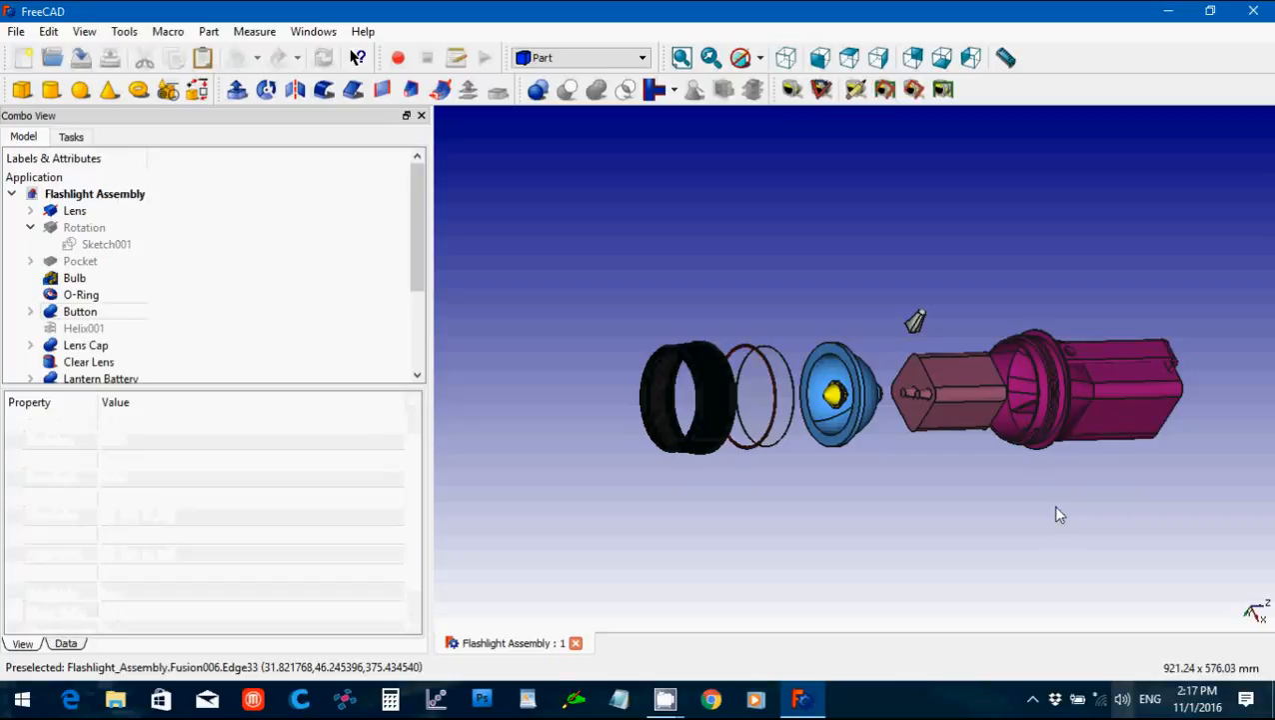